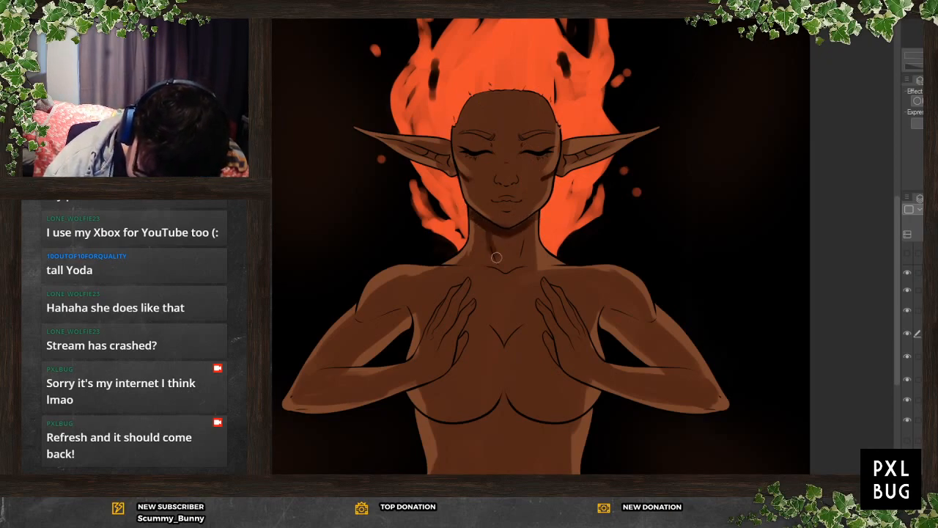
# Paint dark brown shadows on the neck, down the centre of the chest and at both armpits
pyautogui.moveTo(498, 257)
pyautogui.mouseDown()
pyautogui.moveTo(525, 228)
pyautogui.moveTo(512, 262)
pyautogui.moveTo(460, 264)
pyautogui.moveTo(489, 268)
pyautogui.moveTo(473, 258)
pyautogui.moveTo(487, 261)
pyautogui.moveTo(487, 233)
pyautogui.moveTo(524, 231)
pyautogui.moveTo(524, 263)
pyautogui.moveTo(492, 230)
pyautogui.moveTo(502, 261)
pyautogui.moveTo(519, 239)
pyautogui.mouseUp()
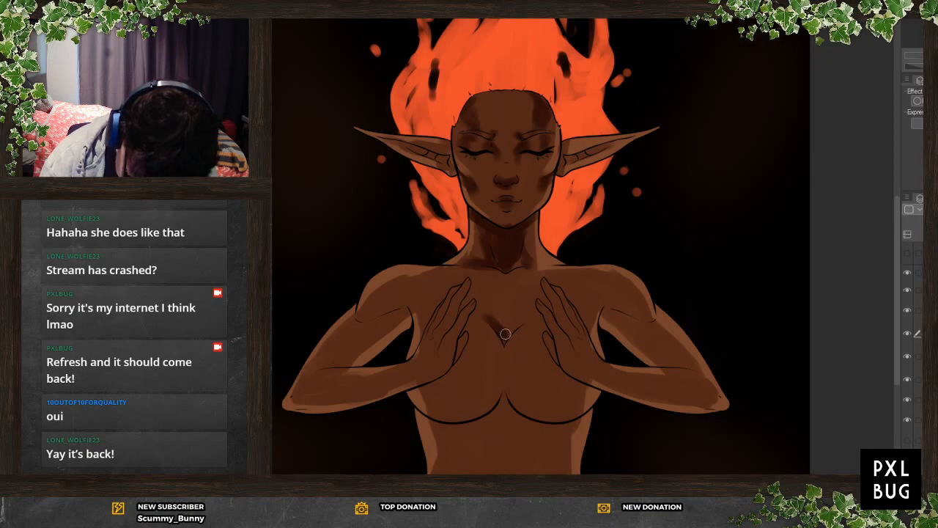
pyautogui.moveTo(503, 333); pyautogui.dragTo(503, 410)
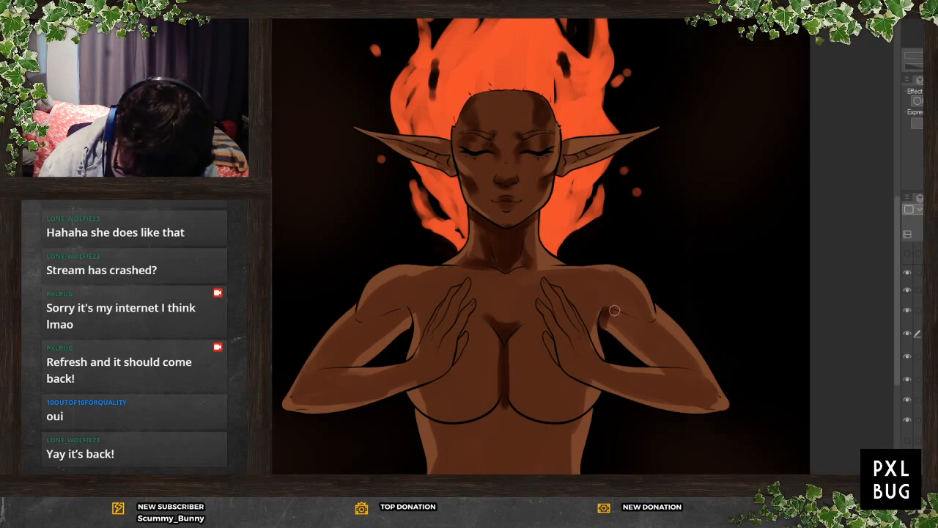
pyautogui.moveTo(387, 315); pyautogui.dragTo(407, 322)
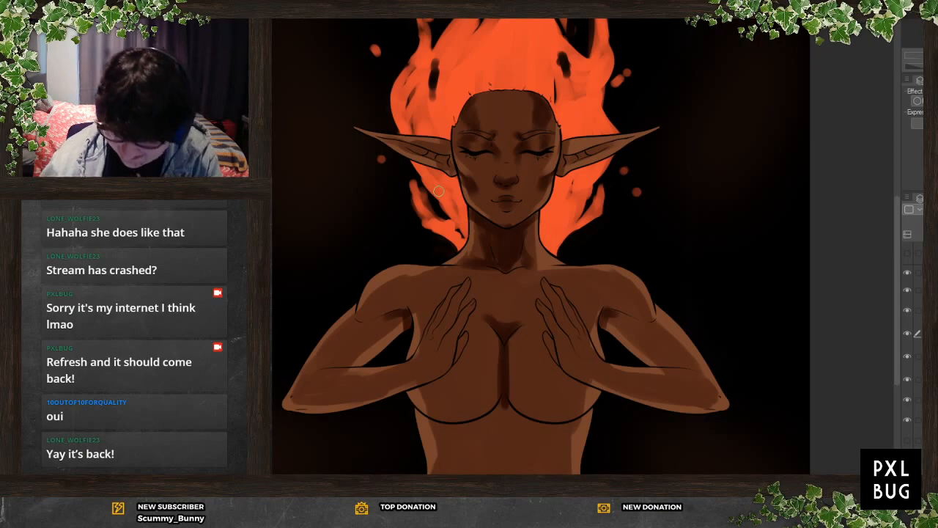
# Brush darker brown shadows beside both hands, along the undersides of the breasts and across the ribs and waist
pyautogui.scroll(-8, 513, 81)
pyautogui.scroll(9, 533, 132)
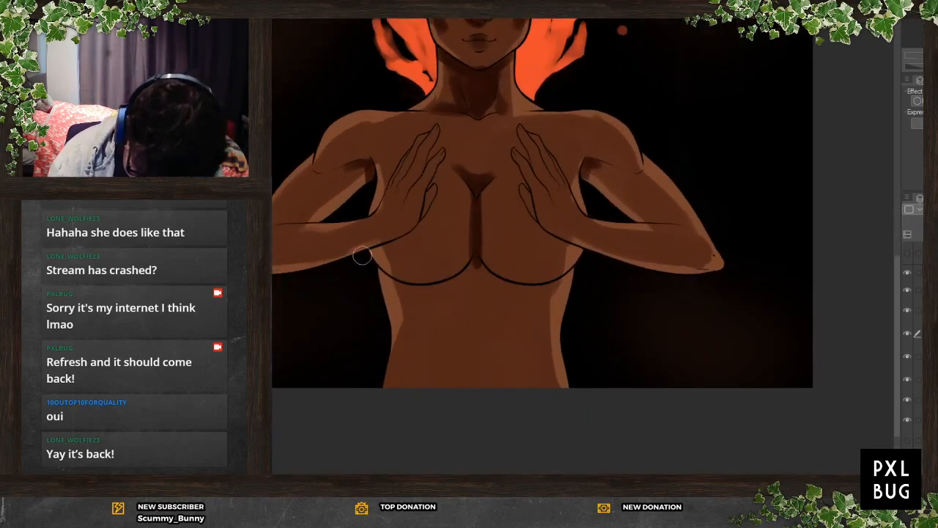
pyautogui.moveTo(367, 254)
pyautogui.mouseDown()
pyautogui.moveTo(426, 225)
pyautogui.moveTo(402, 241)
pyautogui.moveTo(419, 231)
pyautogui.moveTo(443, 170)
pyautogui.mouseUp()
pyautogui.moveTo(508, 160)
pyautogui.mouseDown()
pyautogui.moveTo(537, 233)
pyautogui.moveTo(587, 262)
pyautogui.mouseUp()
pyautogui.moveTo(544, 237); pyautogui.dragTo(561, 249)
pyautogui.moveTo(387, 256)
pyautogui.mouseDown()
pyautogui.moveTo(409, 264)
pyautogui.moveTo(380, 248)
pyautogui.moveTo(425, 263)
pyautogui.moveTo(456, 252)
pyautogui.moveTo(466, 193)
pyautogui.moveTo(532, 230)
pyautogui.moveTo(502, 257)
pyautogui.moveTo(532, 258)
pyautogui.mouseUp()
pyautogui.moveTo(417, 315)
pyautogui.mouseDown()
pyautogui.moveTo(469, 334)
pyautogui.moveTo(524, 334)
pyautogui.mouseUp()
pyautogui.moveTo(376, 274)
pyautogui.mouseDown()
pyautogui.moveTo(397, 288)
pyautogui.moveTo(540, 265)
pyautogui.moveTo(479, 278)
pyautogui.moveTo(512, 296)
pyautogui.moveTo(561, 286)
pyautogui.mouseUp()
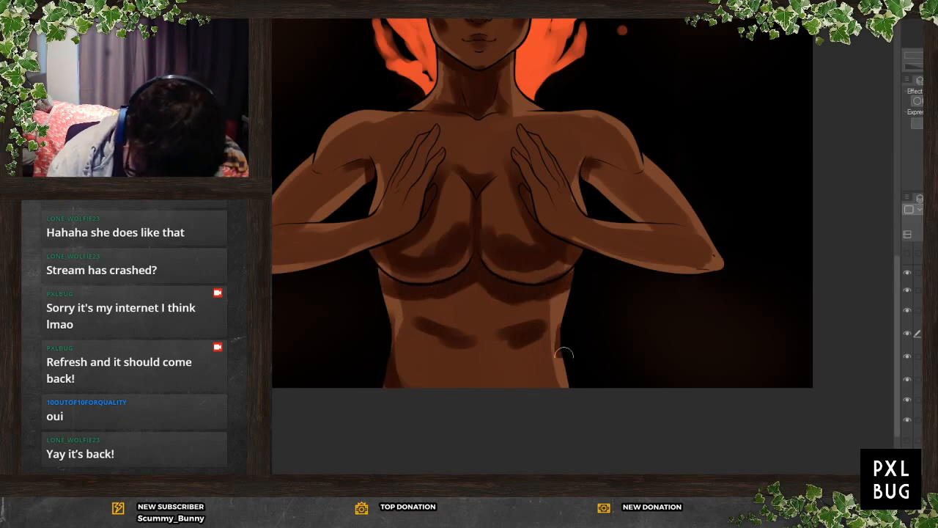
# Paint dark brown shadows on both upper arms near the elbow folds
pyautogui.moveTo(630, 215)
pyautogui.mouseDown()
pyautogui.moveTo(674, 214)
pyautogui.moveTo(621, 213)
pyautogui.moveTo(691, 212)
pyautogui.mouseUp()
pyautogui.moveTo(338, 216)
pyautogui.mouseDown()
pyautogui.moveTo(315, 212)
pyautogui.moveTo(326, 213)
pyautogui.moveTo(272, 236)
pyautogui.mouseUp()
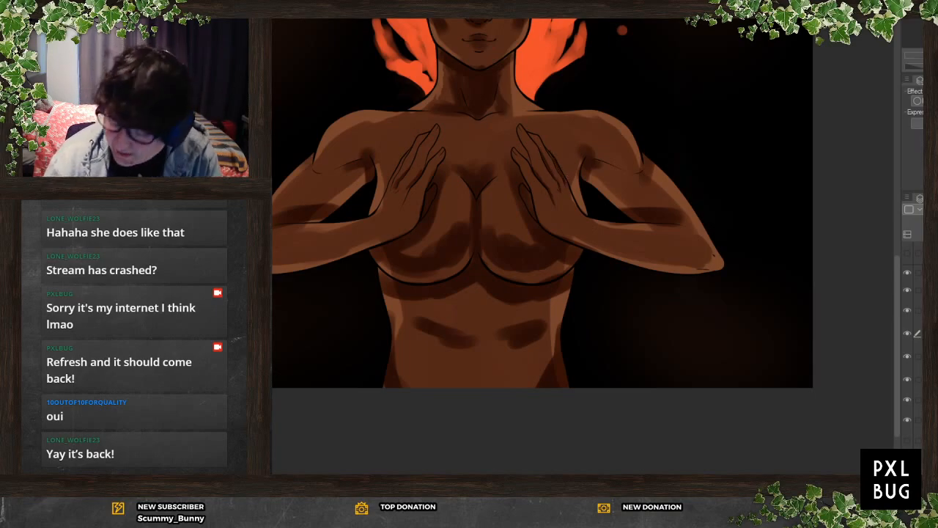
pyautogui.moveTo(898, 288); pyautogui.dragTo(897, 240)
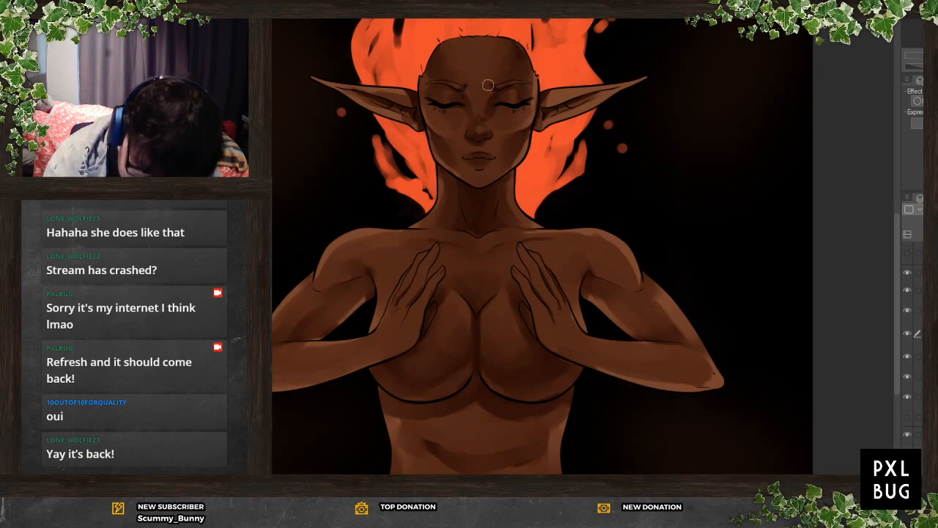
# Refine the face shading and add a soft lighter highlight on the tip of the nose
pyautogui.scroll(2, 484, 121)
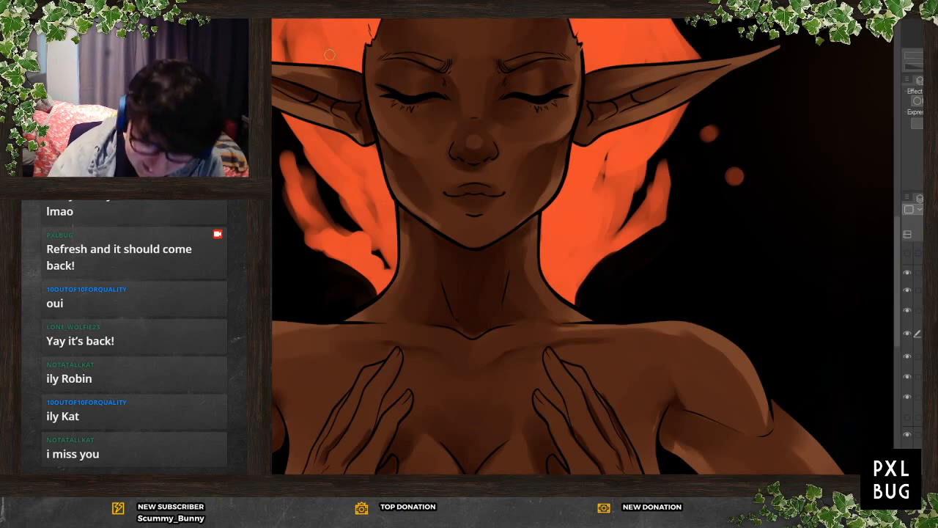
pyautogui.scroll(-5, 417, 167)
pyautogui.scroll(6, 399, 156)
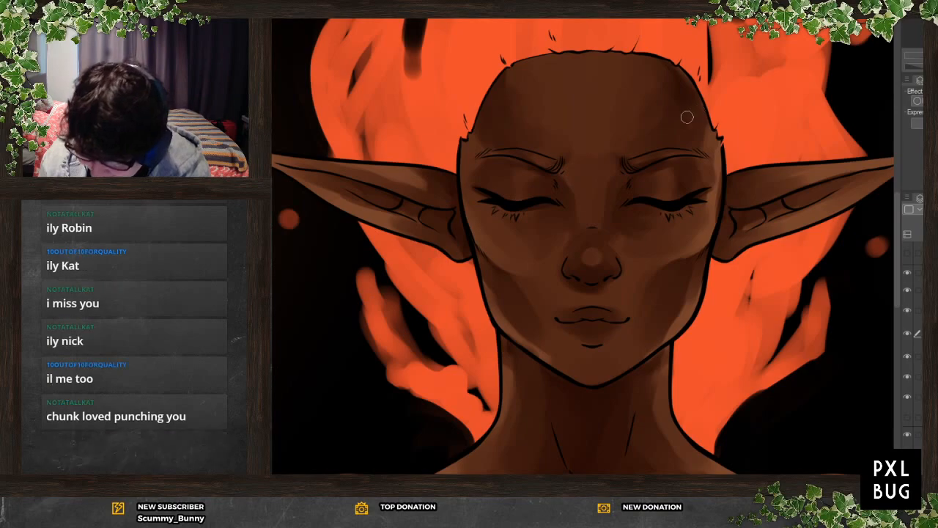
pyautogui.scroll(-3, 674, 125)
pyautogui.scroll(-3, 493, 134)
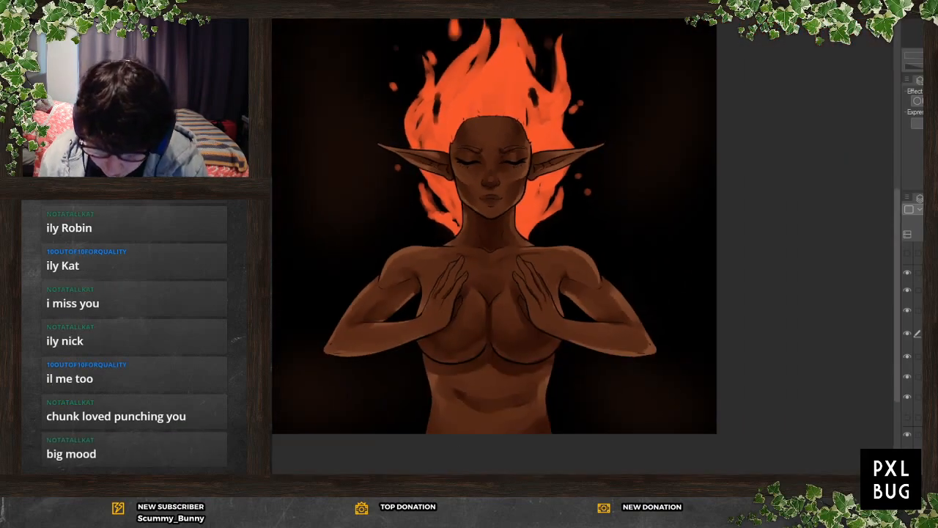
# Paint light brown highlight spots on the upper part of both breasts
pyautogui.scroll(4, 490, 383)
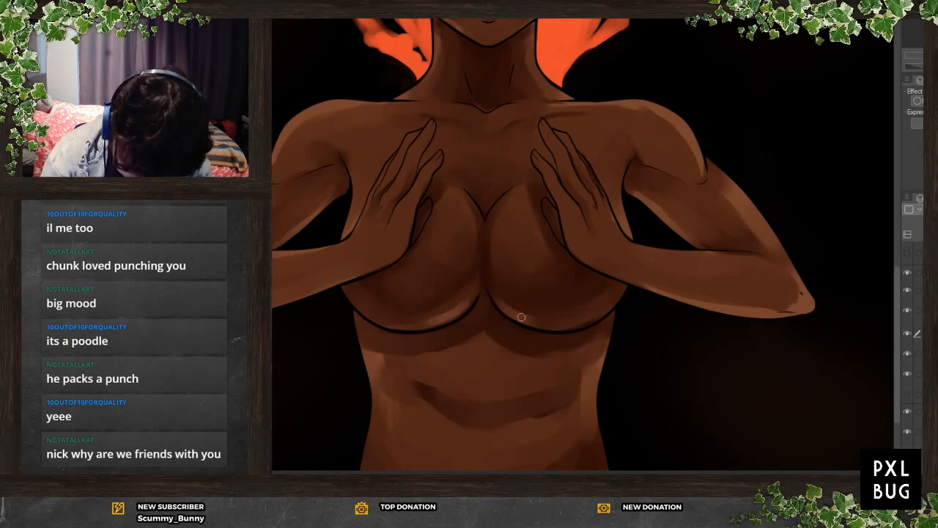
pyautogui.moveTo(519, 207)
pyautogui.mouseDown()
pyautogui.moveTo(508, 220)
pyautogui.moveTo(525, 219)
pyautogui.mouseUp()
pyautogui.moveTo(448, 207)
pyautogui.mouseDown()
pyautogui.moveTo(454, 214)
pyautogui.moveTo(444, 219)
pyautogui.mouseUp()
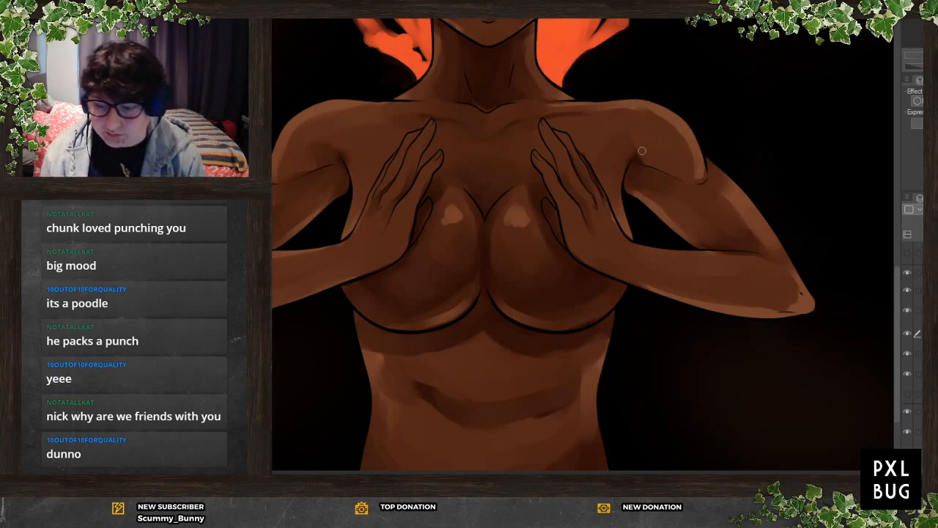
# Blend the highlight spots on the chest softly into the surrounding skin tone
pyautogui.scroll(-5, 750, 339)
pyautogui.scroll(1, 595, 312)
pyautogui.scroll(2, 670, 238)
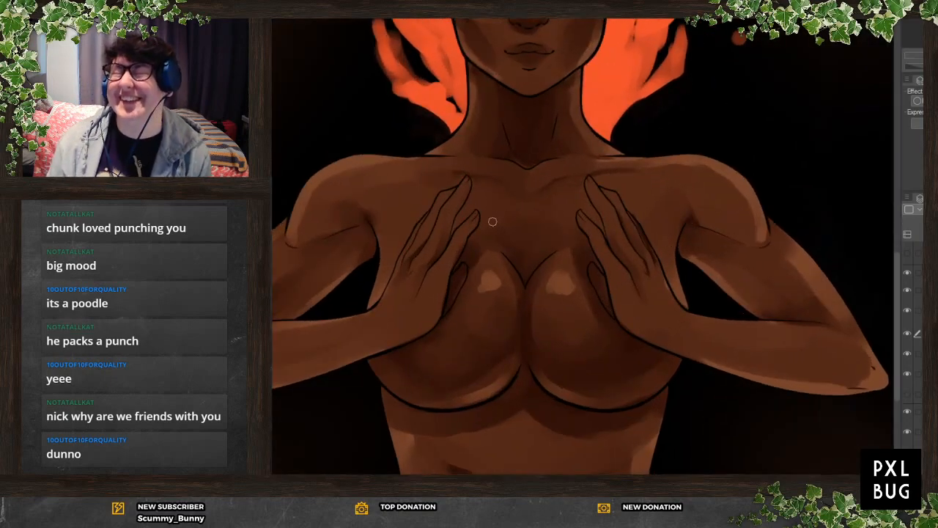
pyautogui.scroll(-1, 520, 198)
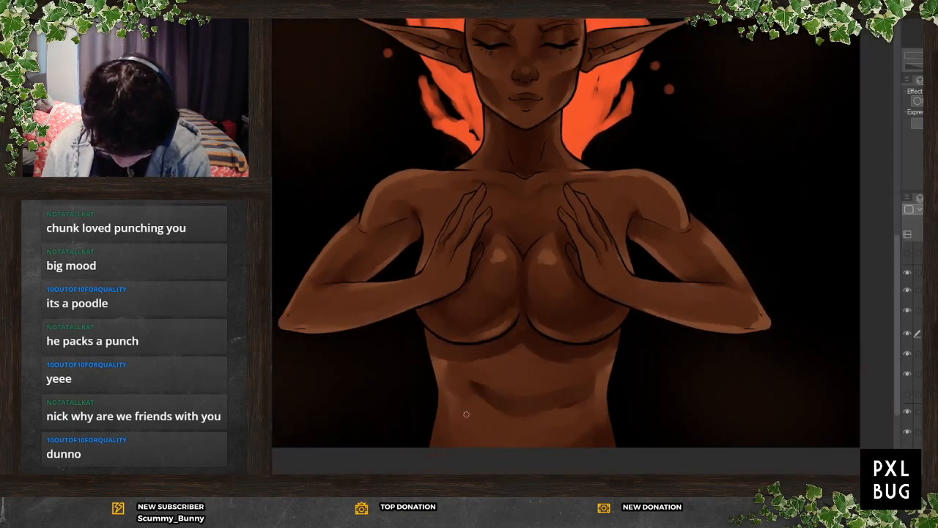
pyautogui.scroll(1, 466, 414)
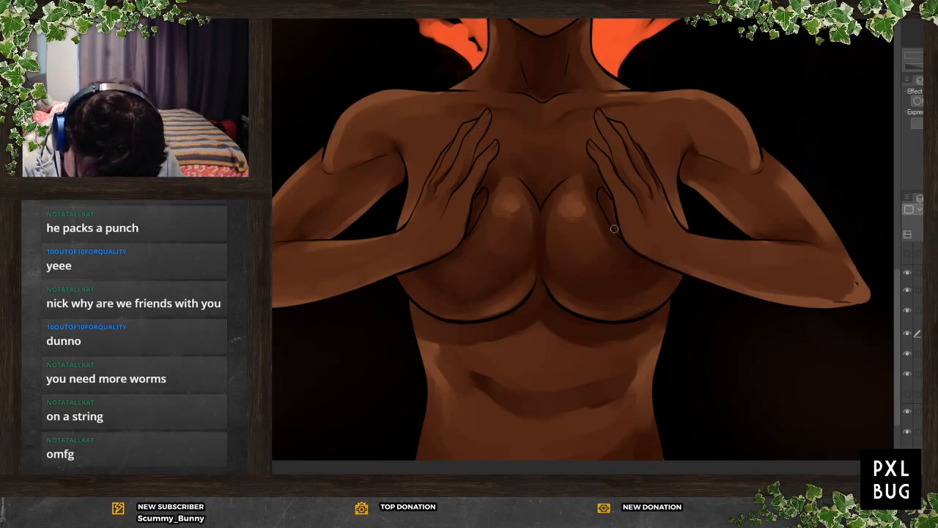
pyautogui.moveTo(557, 242); pyautogui.dragTo(461, 242)
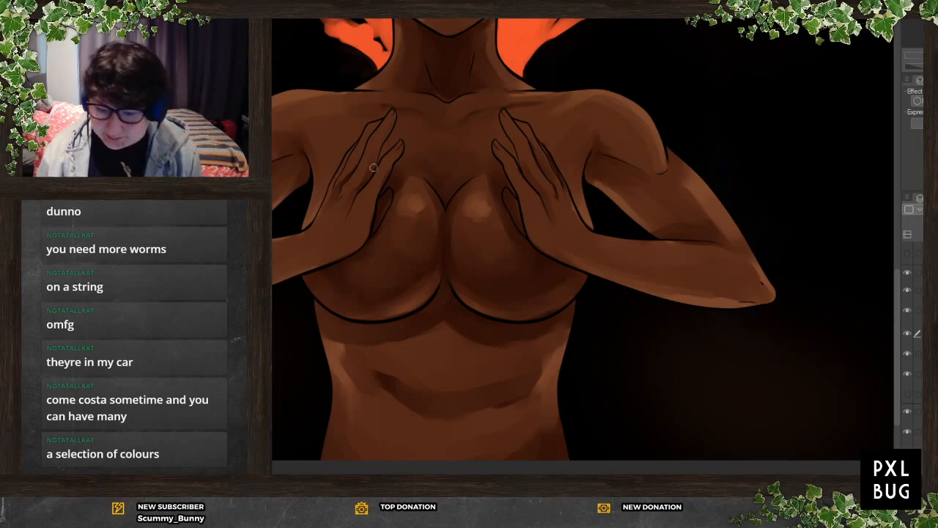
# Paint a light brown highlight in the middle of the forehead and a small one between the eyebrows
pyautogui.scroll(-2, 655, 184)
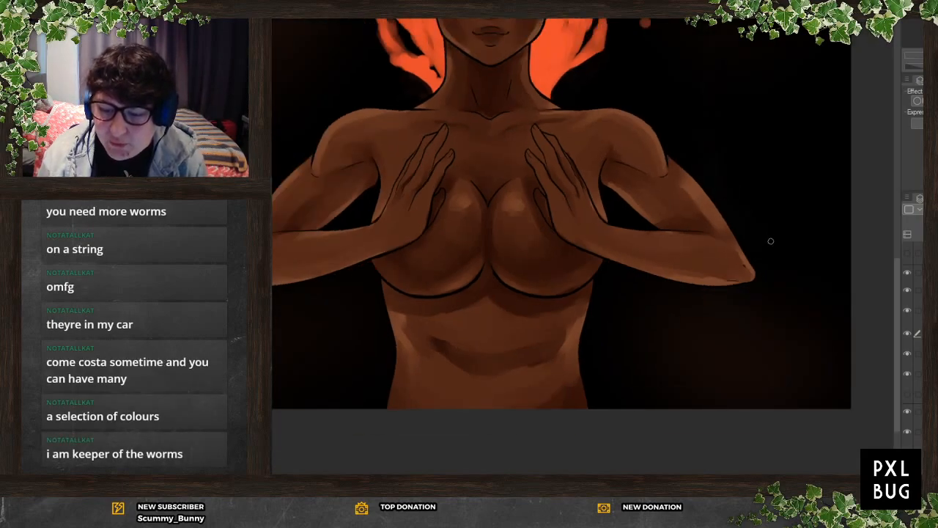
pyautogui.scroll(-2, 756, 243)
pyautogui.scroll(3, 549, 197)
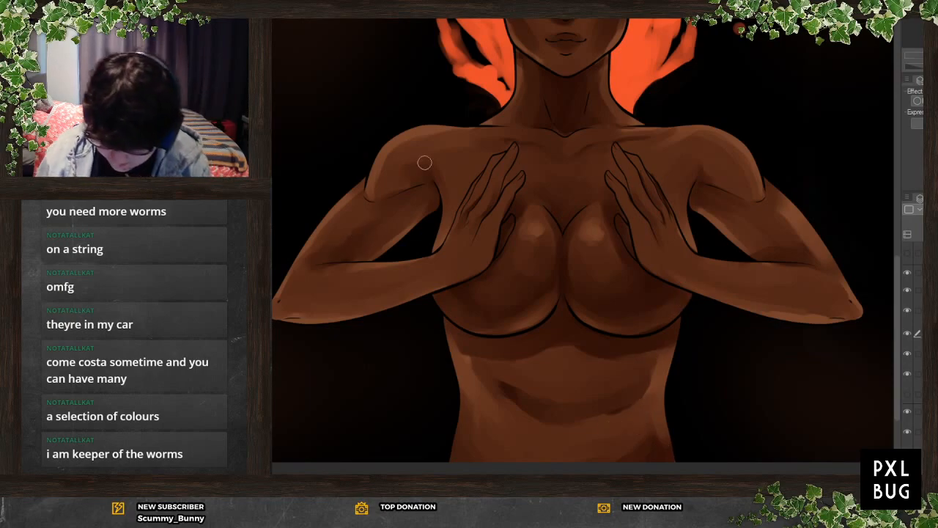
pyautogui.scroll(-5, 704, 425)
pyautogui.scroll(-3, 425, 312)
pyautogui.scroll(3, 623, 256)
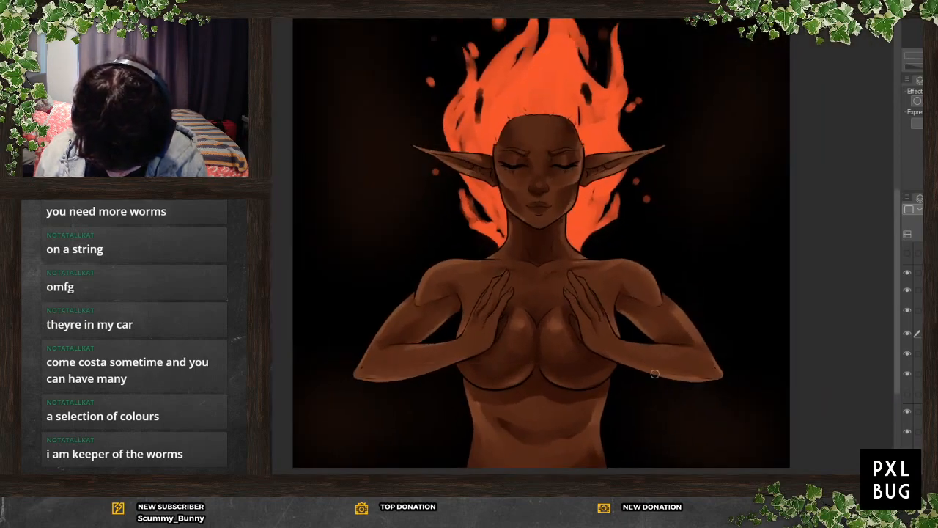
pyautogui.scroll(2, 502, 250)
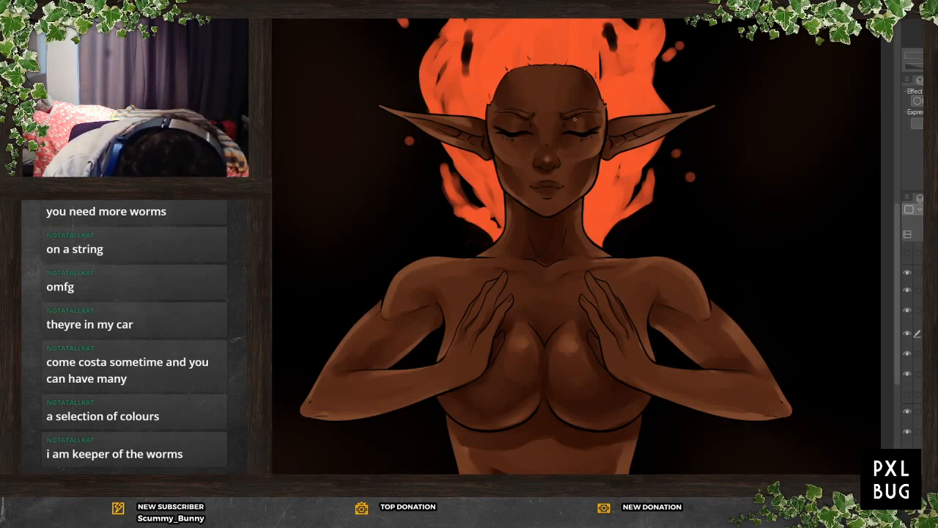
pyautogui.moveTo(535, 88)
pyautogui.mouseDown()
pyautogui.moveTo(550, 100)
pyautogui.moveTo(535, 88)
pyautogui.mouseUp()
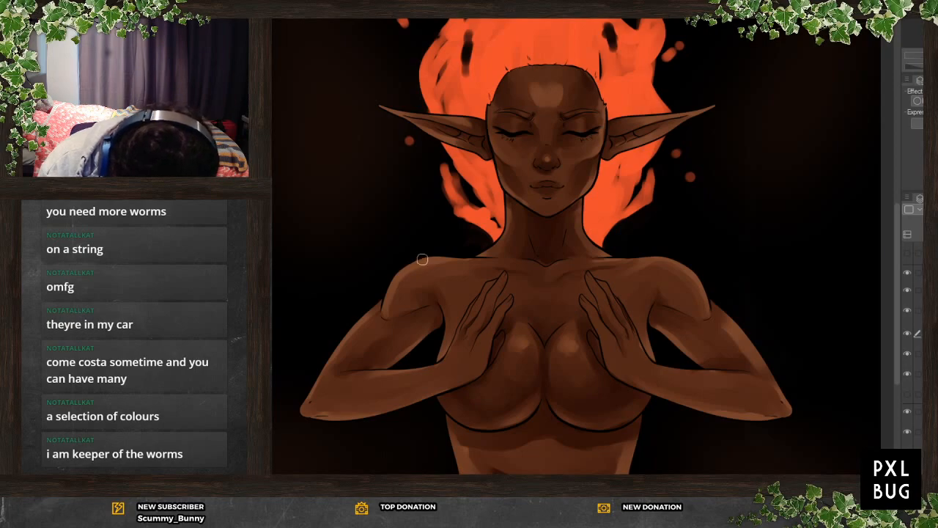
pyautogui.moveTo(547, 100); pyautogui.dragTo(545, 88)
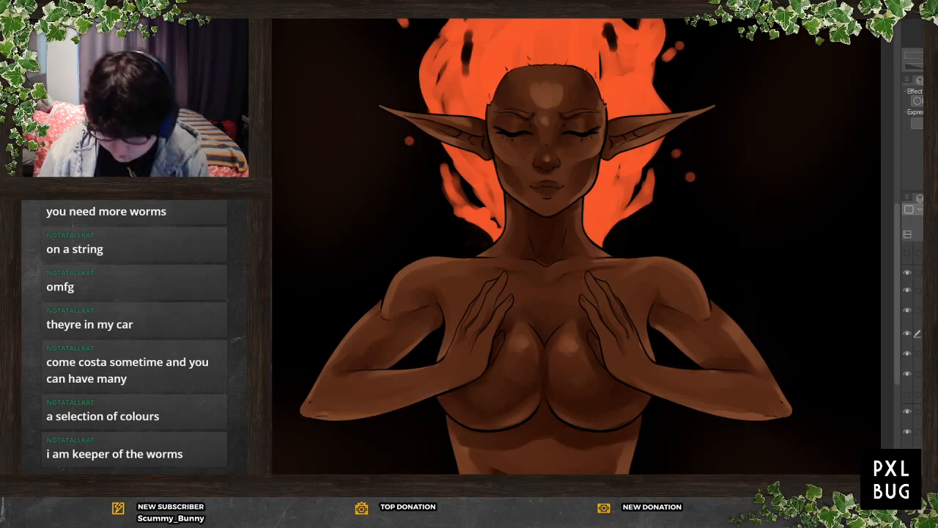
# Blend the forehead highlight and add soft highlights to the eyelids and nose, with a small shadow above the chin
pyautogui.scroll(3, 557, 66)
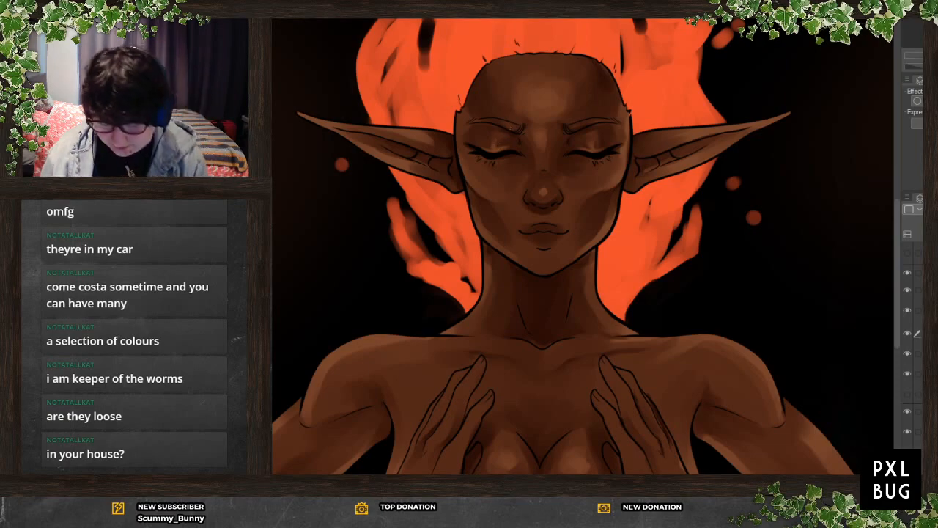
pyautogui.scroll(-4, 451, 180)
pyautogui.scroll(4, 482, 252)
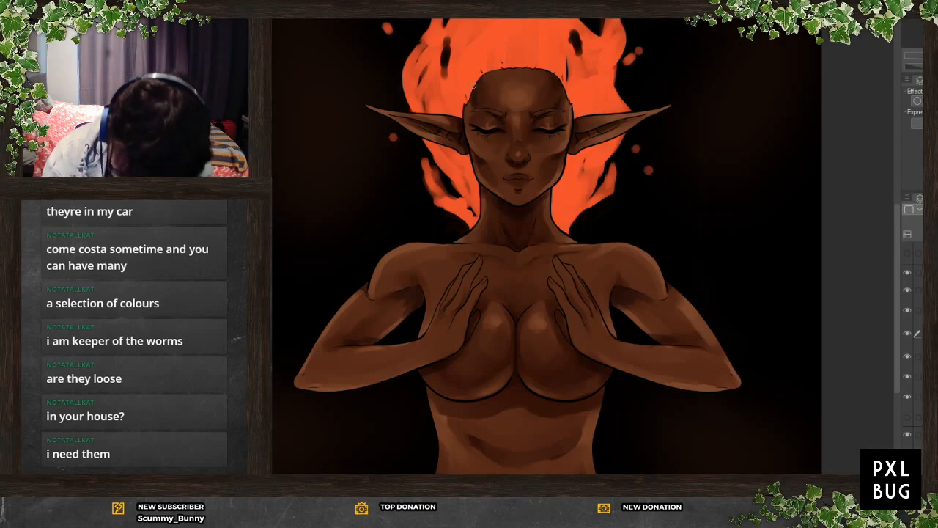
pyautogui.scroll(-5, 473, 87)
pyautogui.scroll(3, 439, 168)
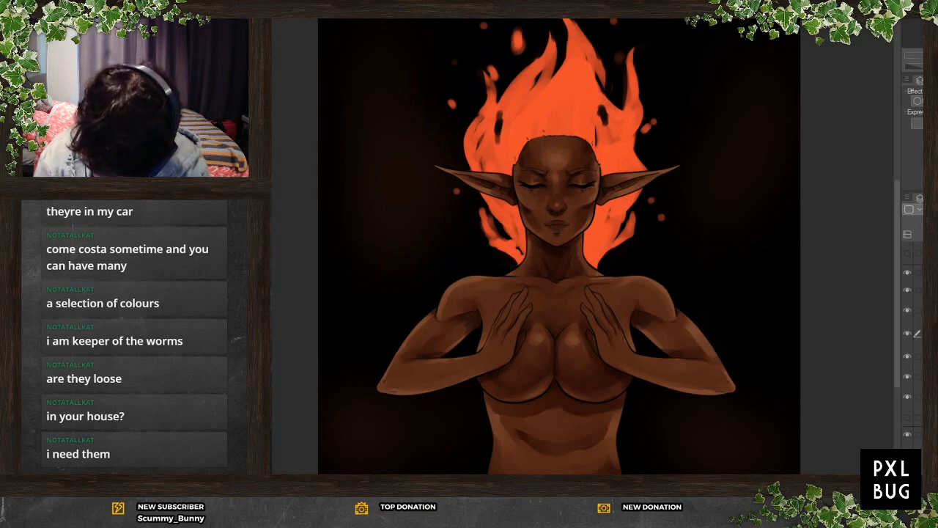
# Merge the current layer into the one below and create a new layer
pyautogui.hotkey('ctrl', 'e')
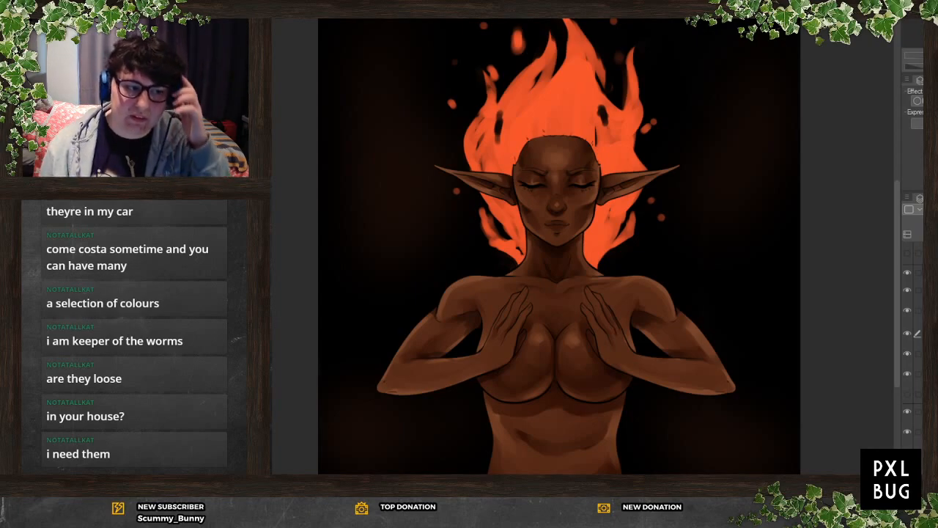
pyautogui.scroll(-3, 537, 359)
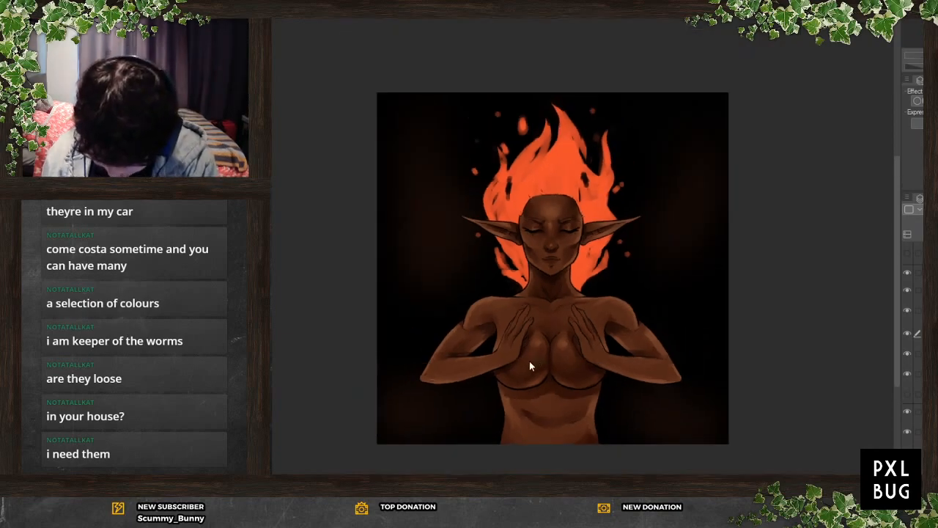
pyautogui.scroll(6, 576, 313)
pyautogui.scroll(3, 511, 164)
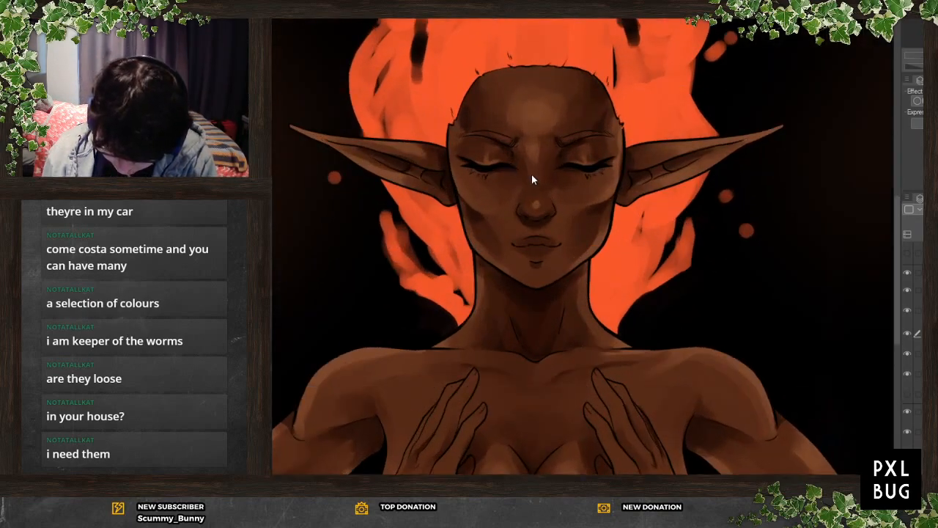
pyautogui.hotkey('ctrl', 'shift', 'n')
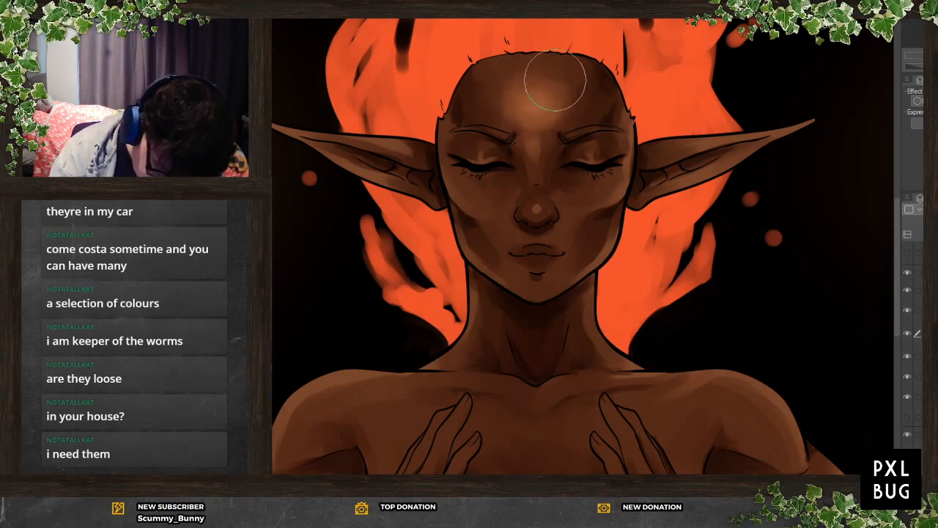
# Reduce the brush size and paint warm glowing highlights on the eyelids and the tops of both shoulders
pyautogui.press('[')
pyautogui.press('[')
pyautogui.press('[')
pyautogui.press('[')
pyautogui.press('[')
pyautogui.press('[')
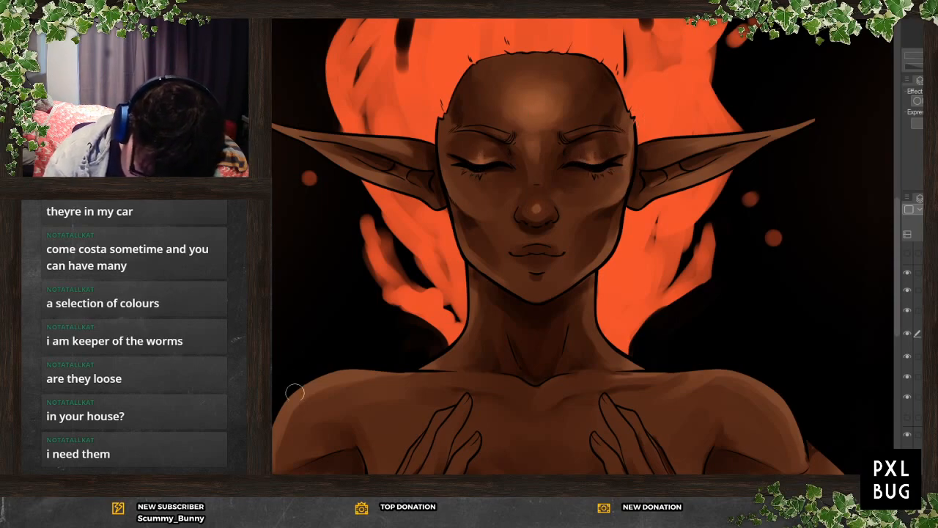
pyautogui.moveTo(738, 370); pyautogui.dragTo(768, 391)
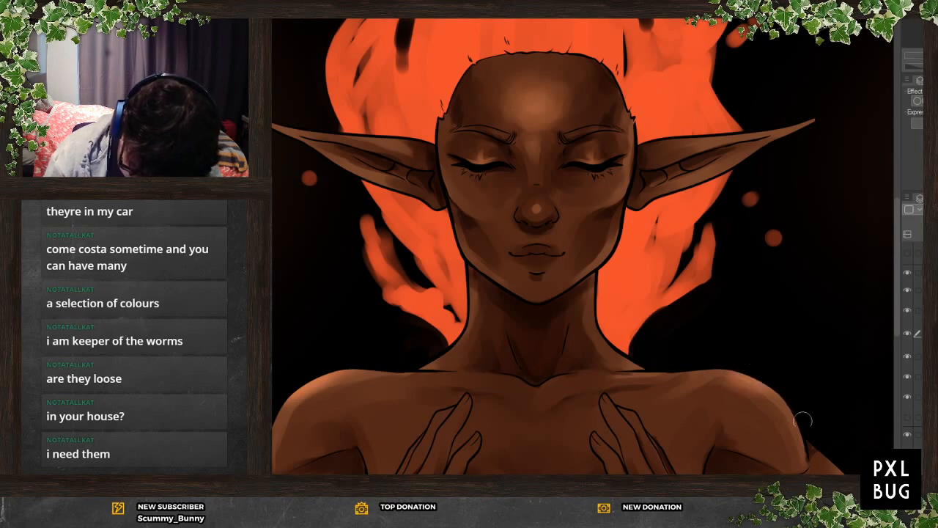
# Add warm glowing highlights to the breasts and outer upper arms, and brighten the highlights on the face
pyautogui.scroll(-5, 453, 139)
pyautogui.scroll(2, 519, 318)
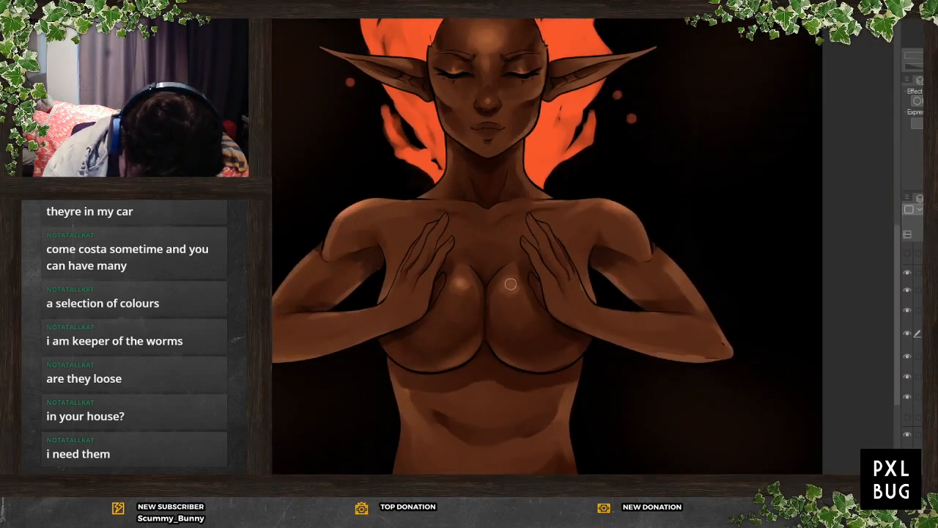
pyautogui.moveTo(309, 254)
pyautogui.mouseDown()
pyautogui.moveTo(276, 297)
pyautogui.moveTo(311, 256)
pyautogui.mouseUp()
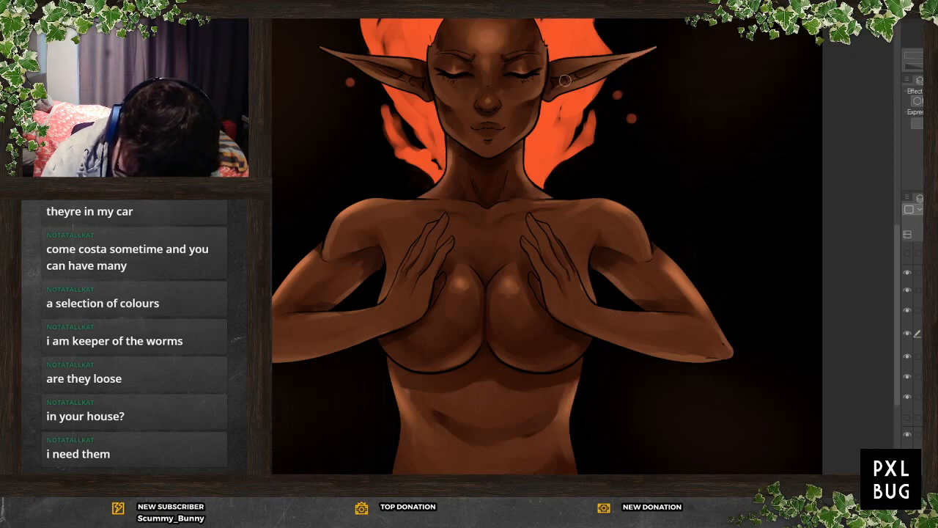
pyautogui.scroll(-5, 642, 276)
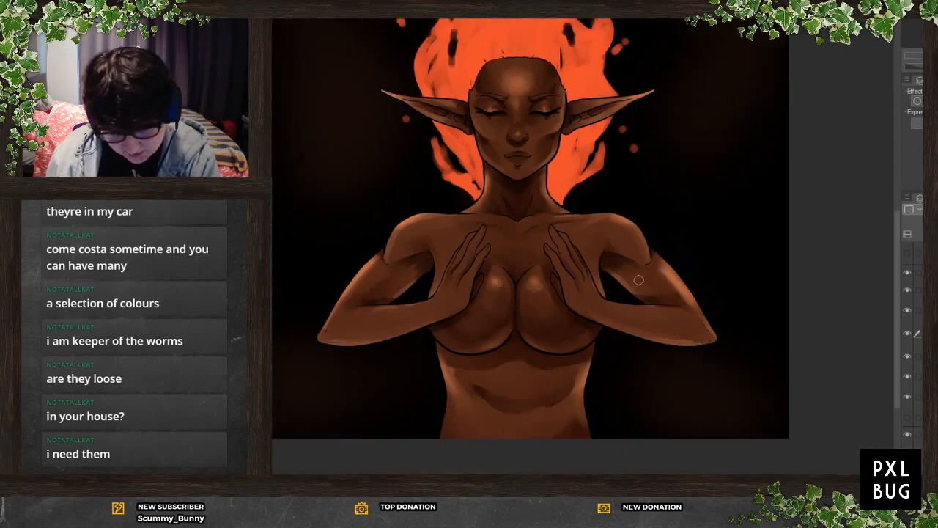
pyautogui.scroll(7, 579, 140)
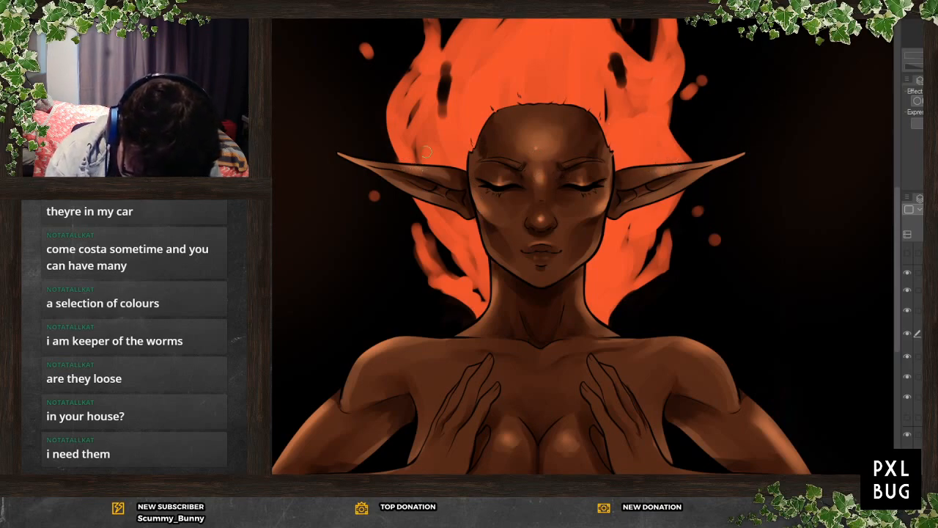
# Compare the whole illustration with the warm glowing highlight layer shown and hidden
pyautogui.scroll(-5, 590, 286)
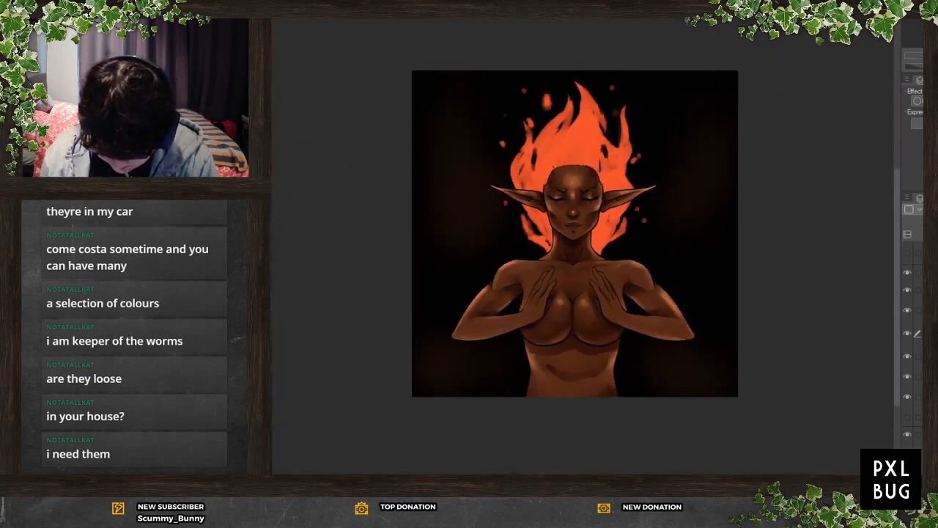
pyautogui.scroll(2, 650, 228)
pyautogui.scroll(1, 597, 225)
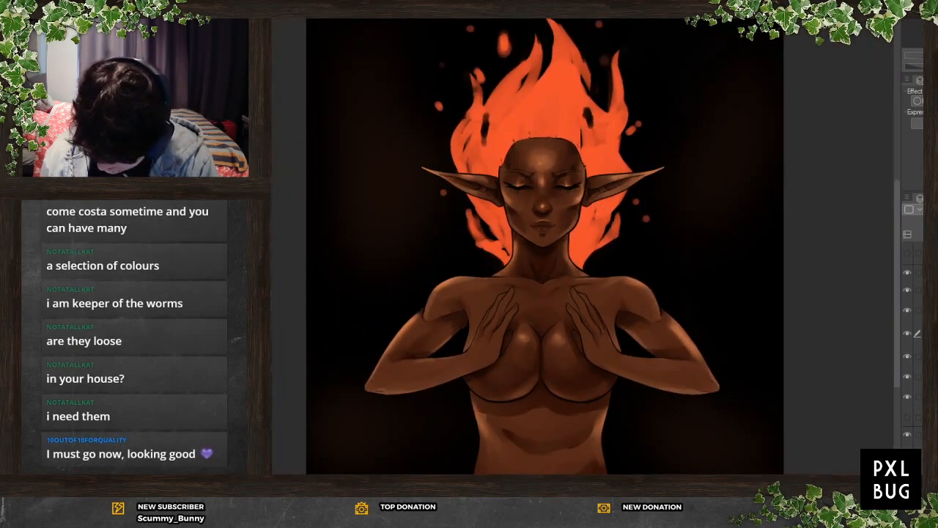
pyautogui.click(909, 335)
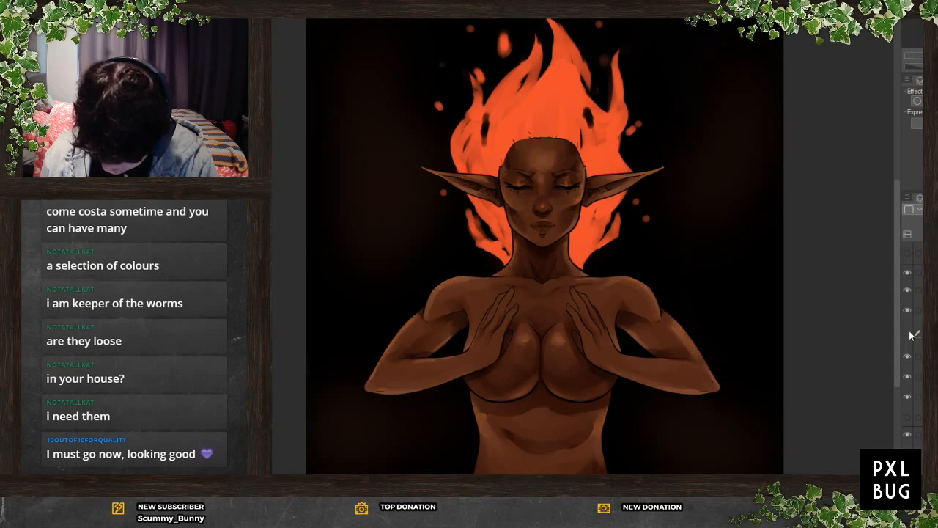
pyautogui.click(908, 334)
pyautogui.click(908, 334)
pyautogui.click(909, 334)
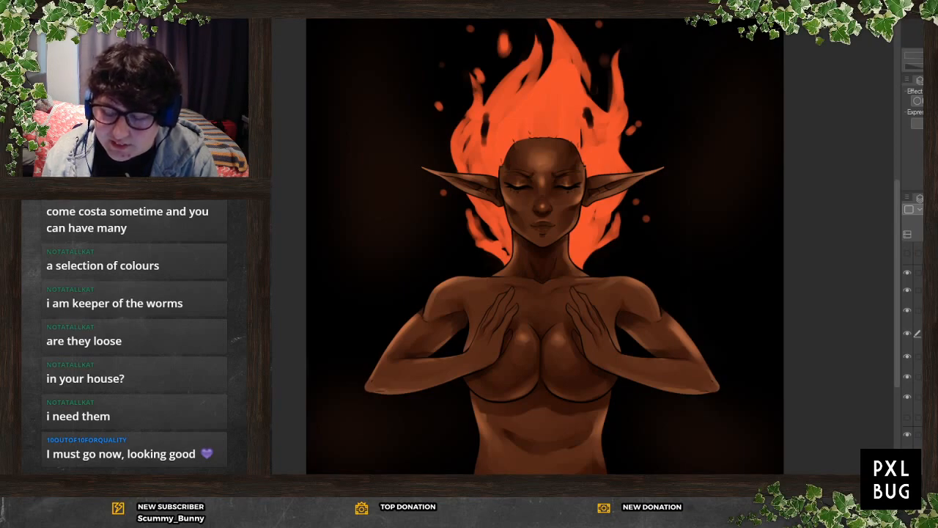
pyautogui.click(910, 333)
pyautogui.click(909, 333)
pyautogui.click(909, 332)
pyautogui.click(909, 333)
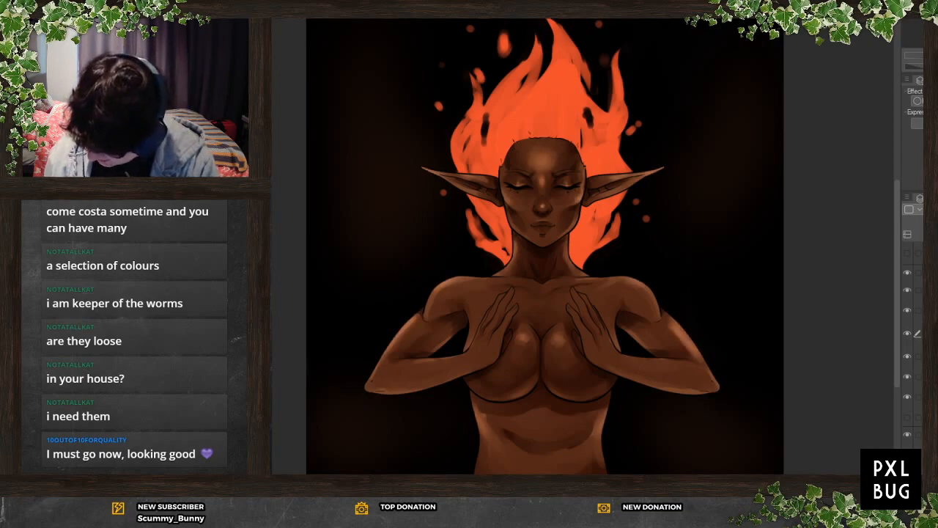
# Merge the glowing highlight layer into the layer beneath it and add a new empty layer for skin details
pyautogui.hotkey('ctrl', 'e')
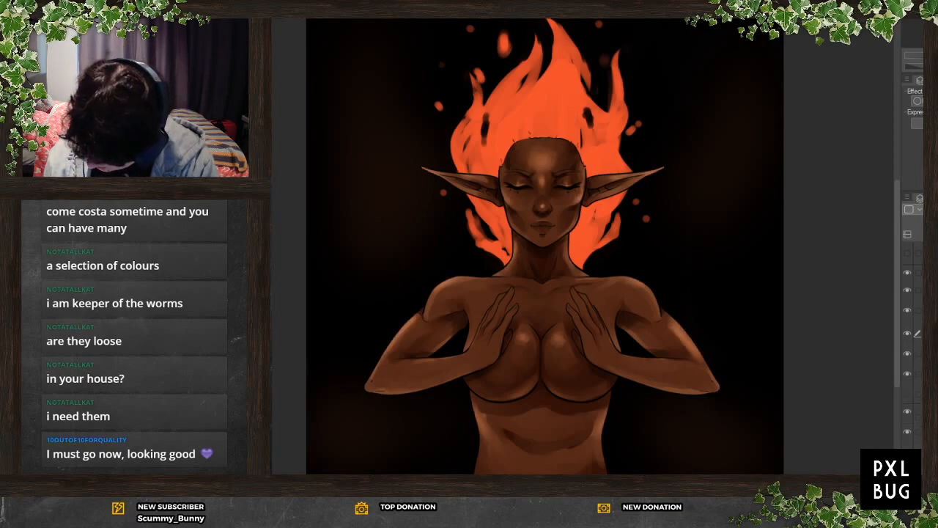
pyautogui.hotkey('ctrl', 'shift', 'n')
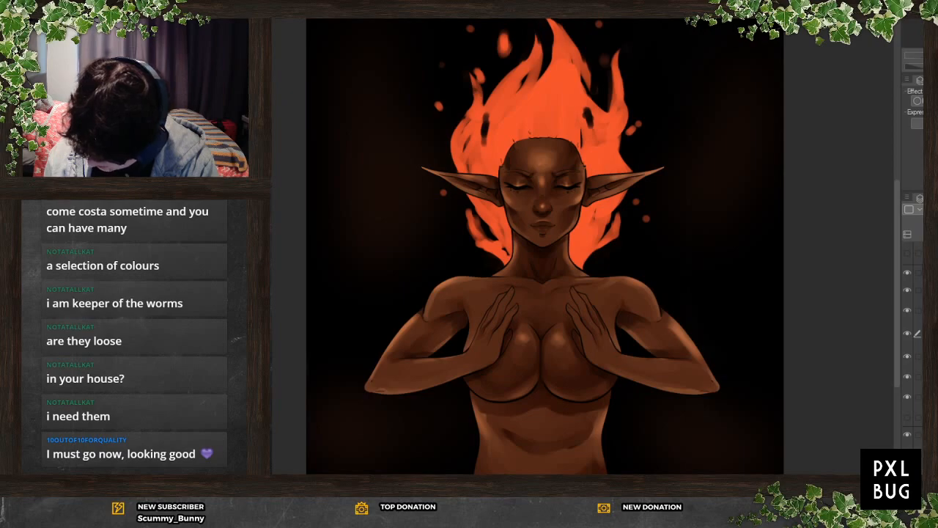
pyautogui.scroll(1, 535, 397)
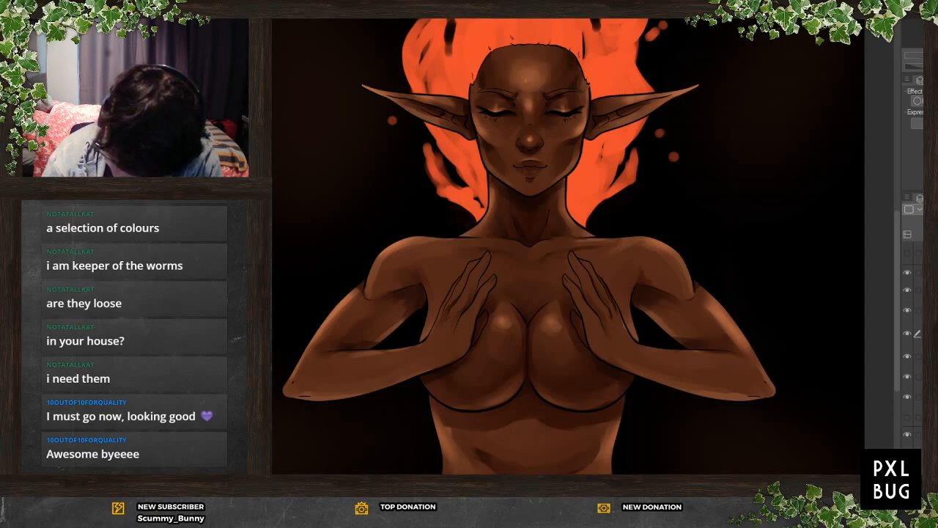
# Give the new layer a border effect with a black edge colour
pyautogui.click(916, 101)
pyautogui.click(929, 113)
pyautogui.moveTo(786, 301); pyautogui.dragTo(766, 401)
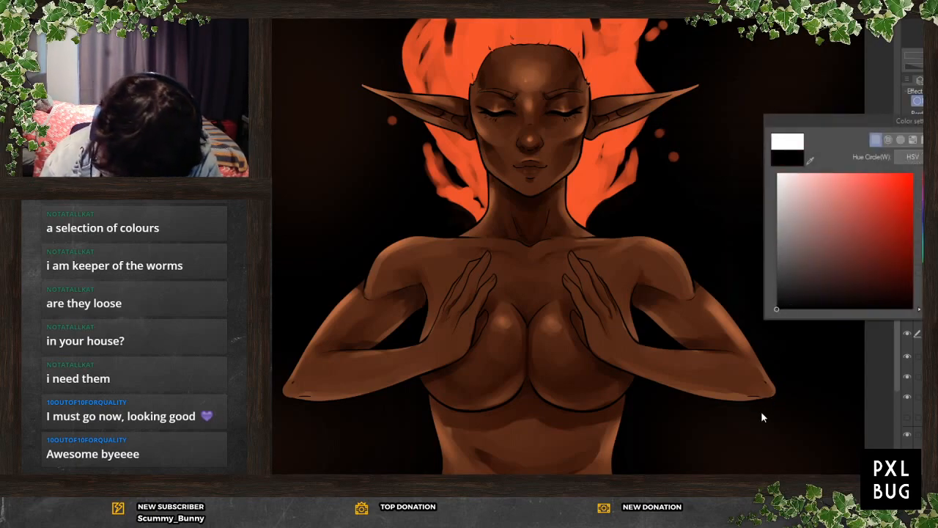
pyautogui.press('Return')
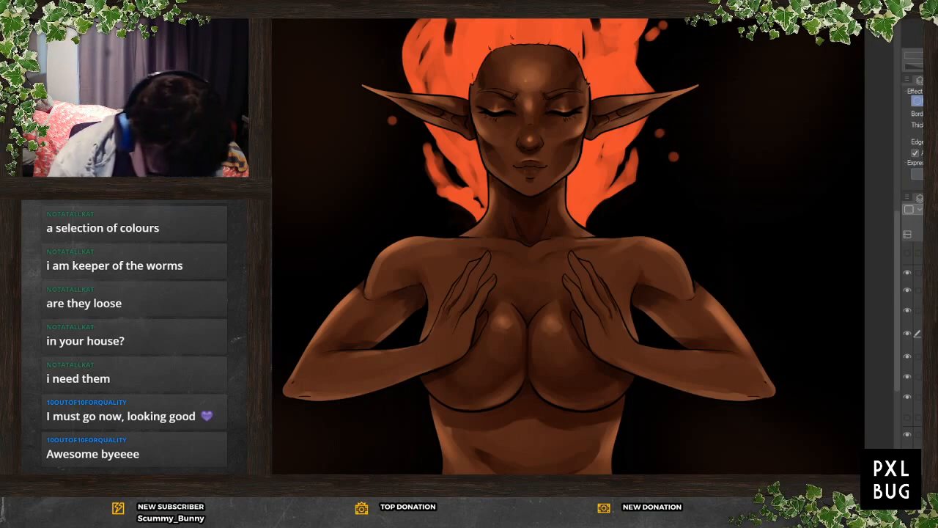
# Try out dark test patches on the shoulder with different layer blending modes, and remove the border effect
pyautogui.moveTo(426, 246); pyautogui.dragTo(435, 256)
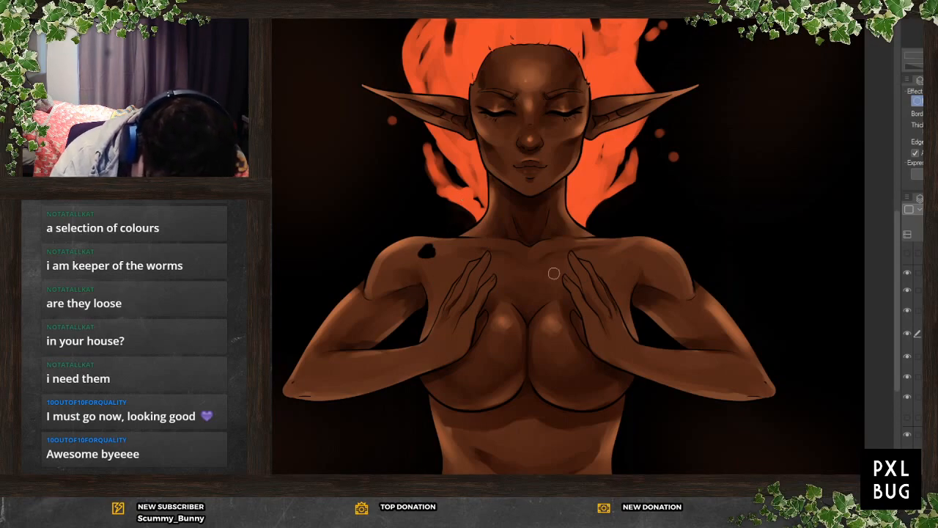
pyautogui.moveTo(428, 249); pyautogui.dragTo(428, 253)
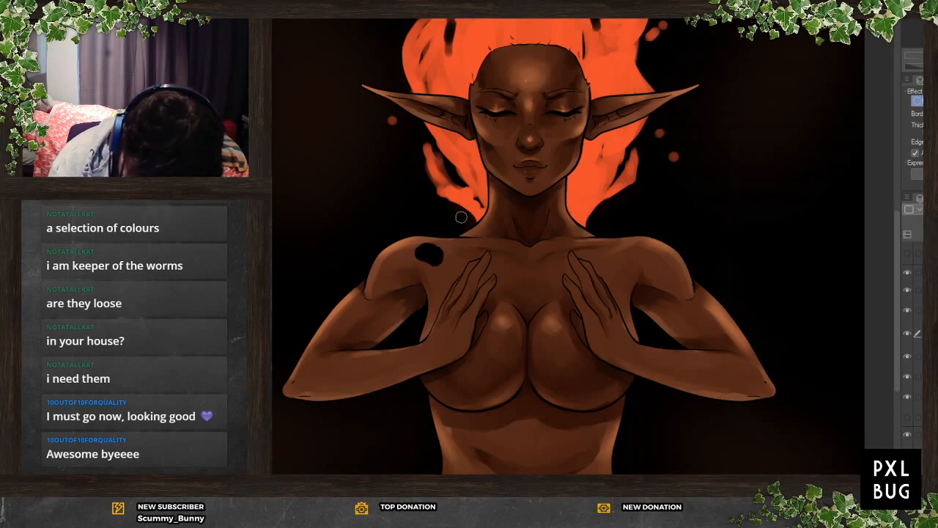
pyautogui.click(931, 209)
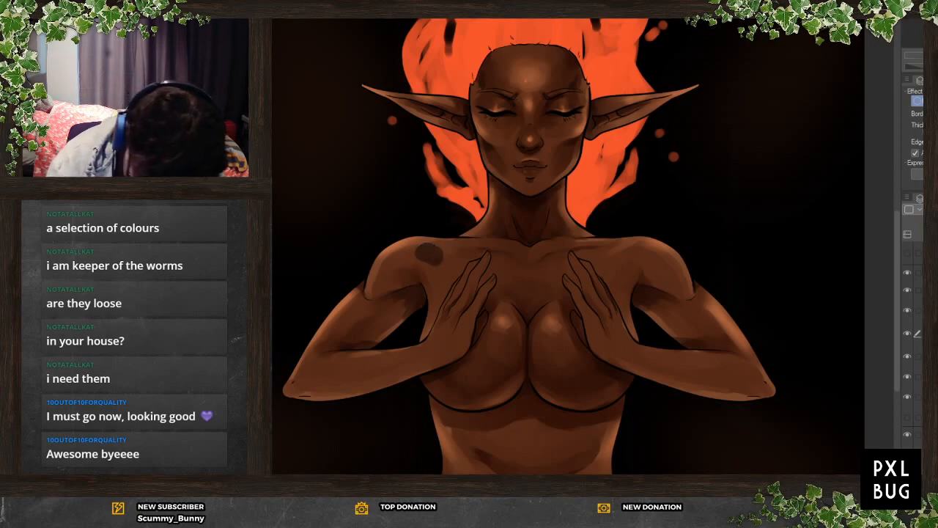
pyautogui.moveTo(419, 256)
pyautogui.mouseDown()
pyautogui.moveTo(430, 252)
pyautogui.moveTo(421, 269)
pyautogui.mouseUp()
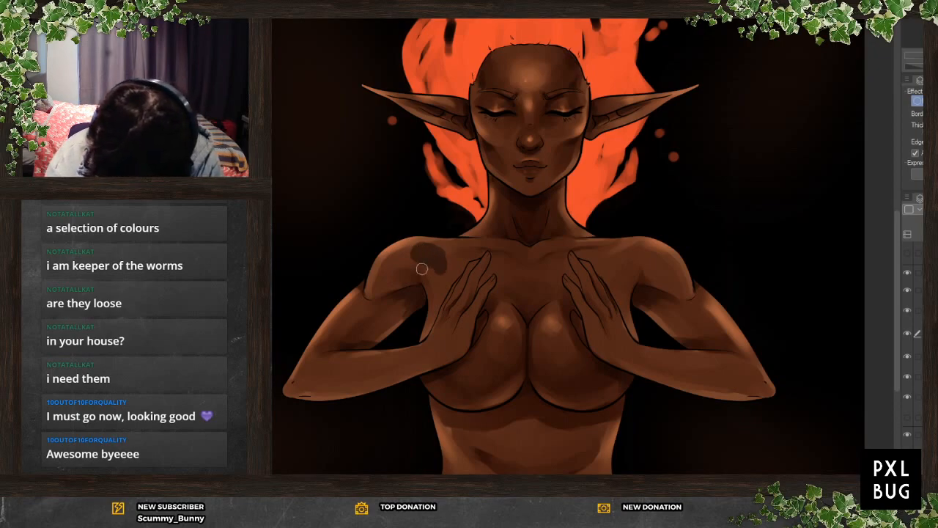
pyautogui.click(931, 209)
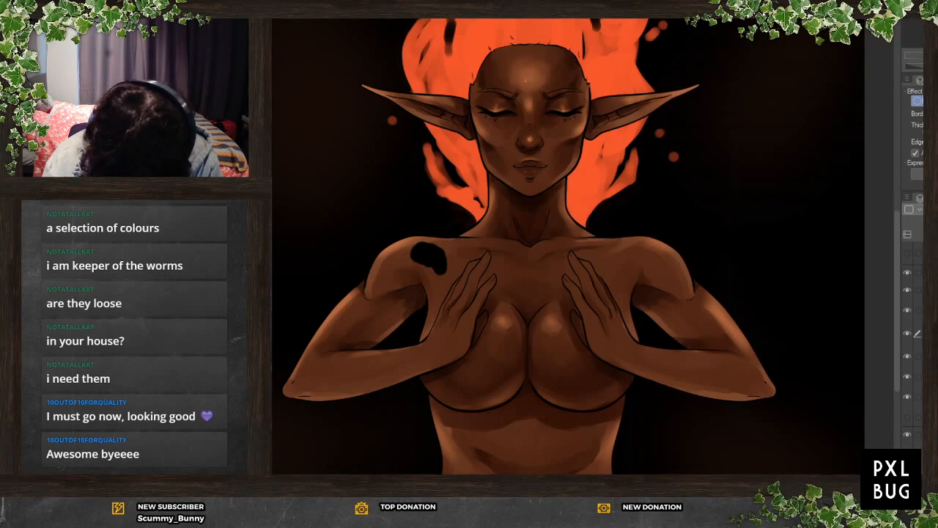
pyautogui.click(931, 209)
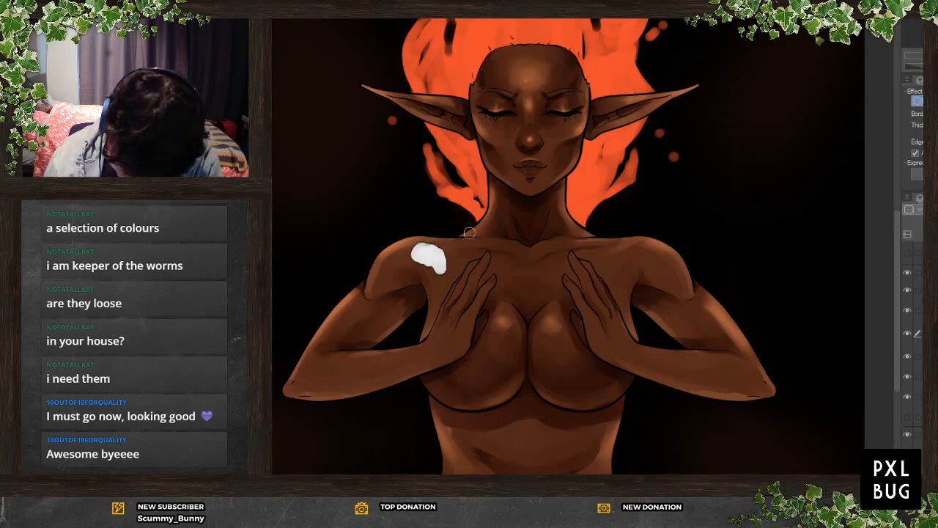
pyautogui.scroll(3, 469, 232)
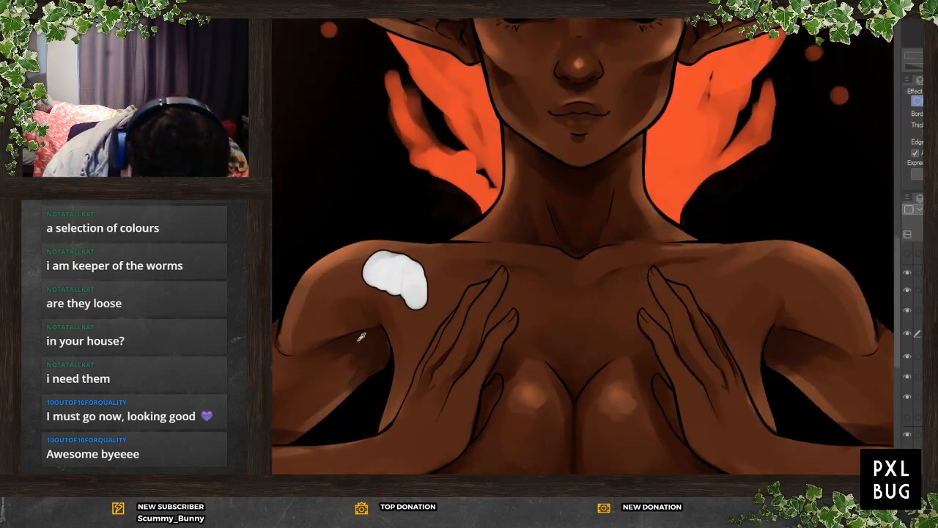
pyautogui.moveTo(362, 257)
pyautogui.mouseDown()
pyautogui.moveTo(369, 278)
pyautogui.moveTo(396, 266)
pyautogui.moveTo(428, 301)
pyautogui.mouseUp()
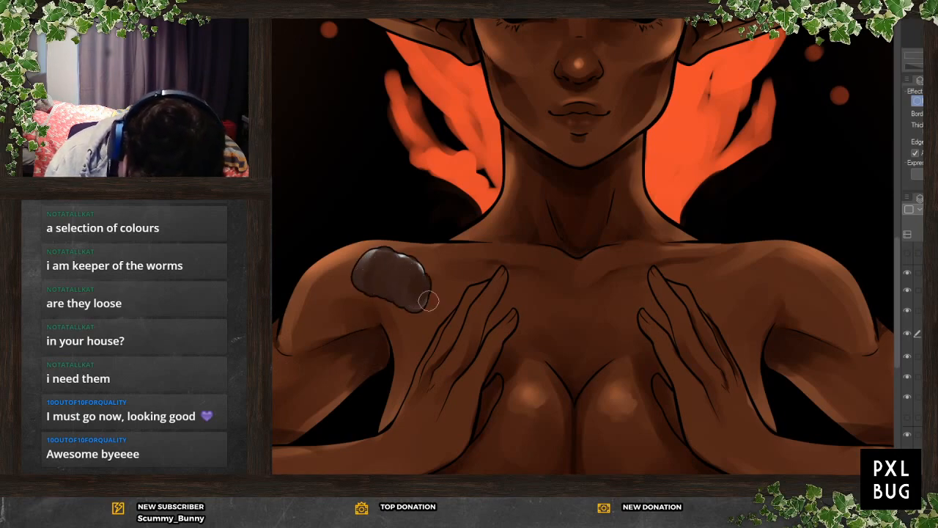
pyautogui.click(918, 102)
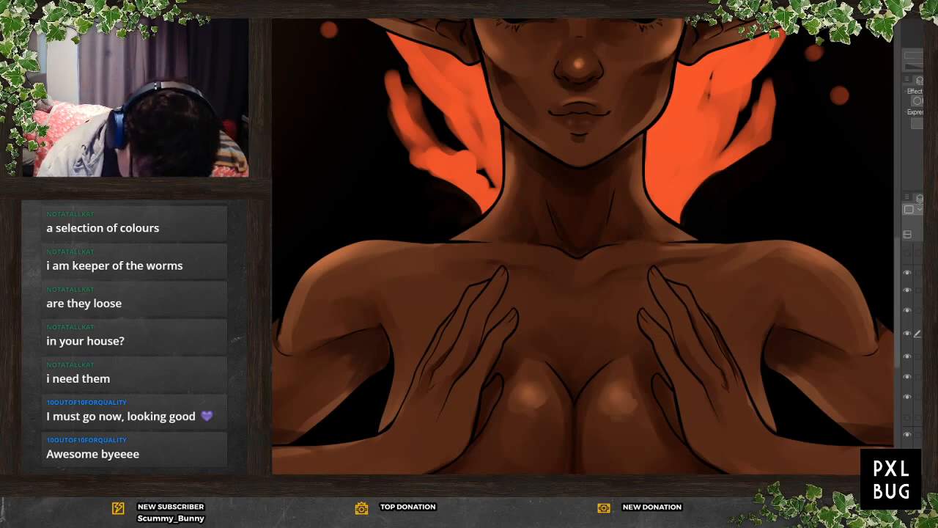
# Paint one small dark oval patch on top of the shoulder and outline it with a black border effect
pyautogui.moveTo(367, 274)
pyautogui.mouseDown()
pyautogui.moveTo(384, 261)
pyautogui.moveTo(371, 269)
pyautogui.mouseUp()
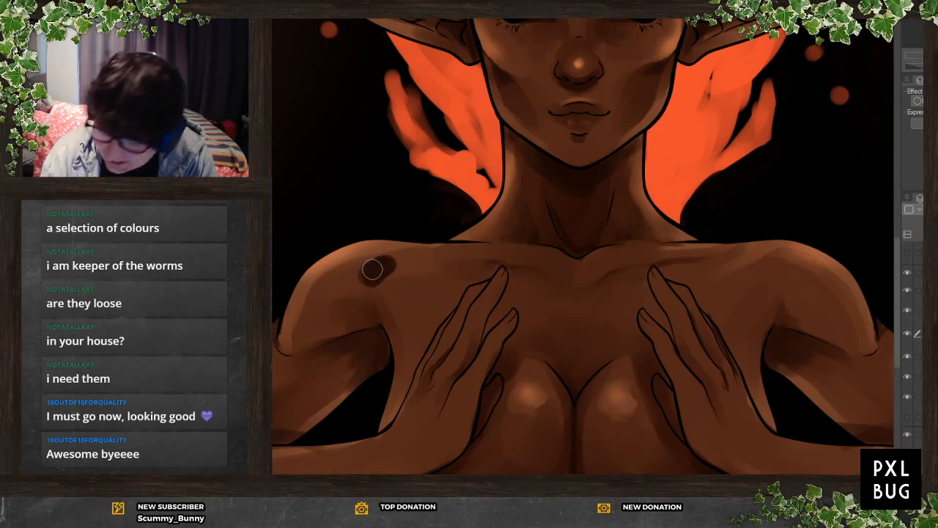
pyautogui.click(918, 101)
pyautogui.click(931, 141)
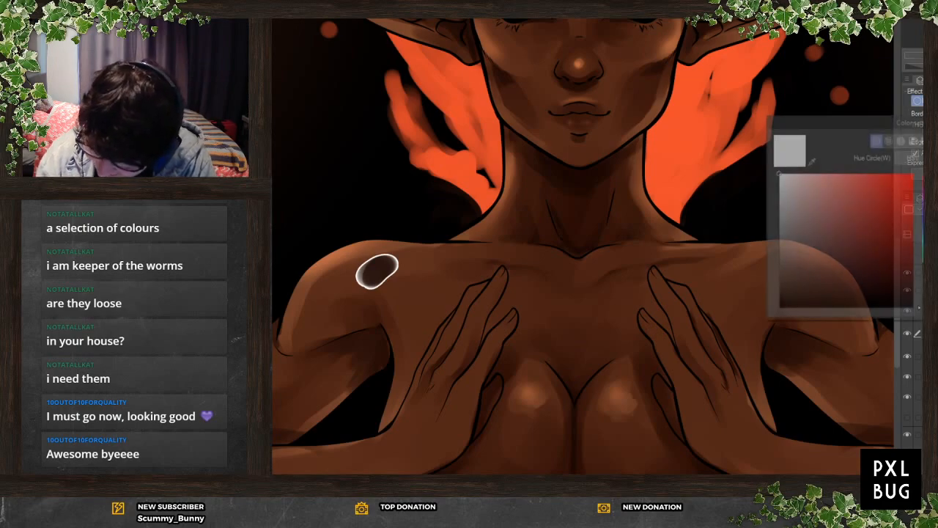
pyautogui.click(811, 308)
pyautogui.press('Return')
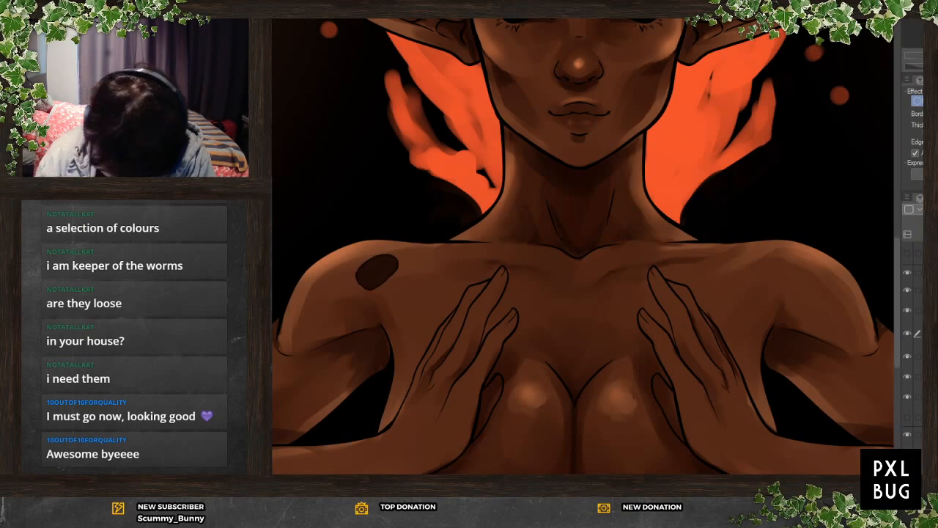
# Recolour the fill of the oval shoulder patch to a lighter brown inside its black outline
pyautogui.scroll(4, 345, 276)
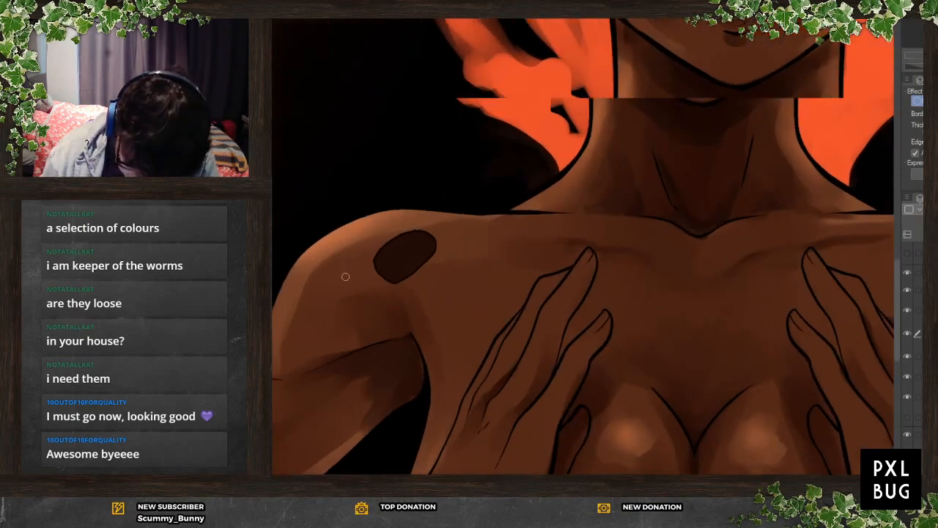
pyautogui.scroll(3, 505, 100)
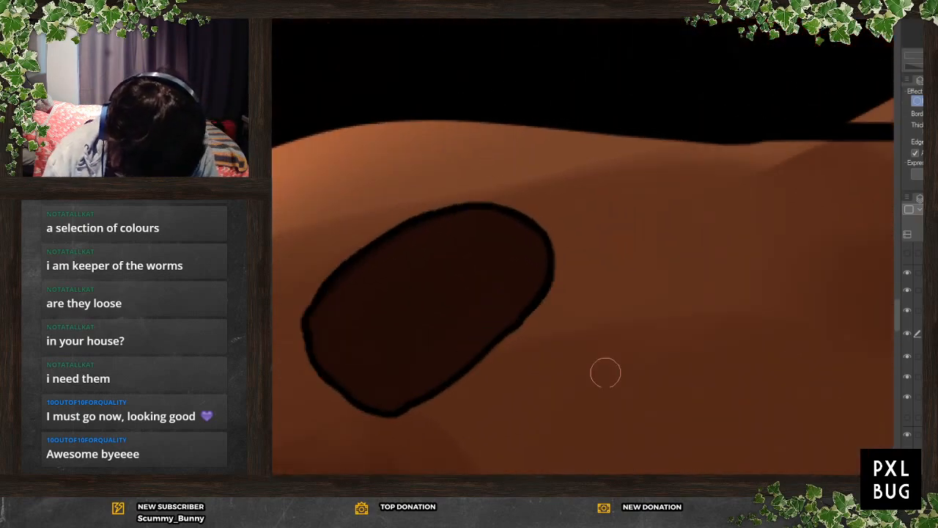
pyautogui.moveTo(387, 317)
pyautogui.mouseDown()
pyautogui.moveTo(483, 232)
pyautogui.moveTo(314, 310)
pyautogui.moveTo(455, 264)
pyautogui.moveTo(509, 289)
pyautogui.moveTo(550, 289)
pyautogui.mouseUp()
pyautogui.keyDown('alt'); pyautogui.click(385, 319); pyautogui.keyUp('alt')
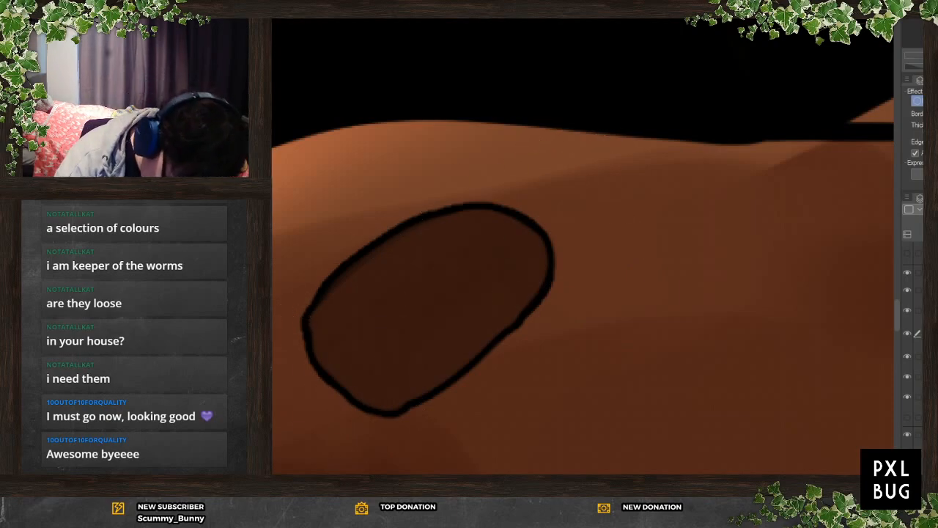
# Paint three more brown outlined patches beside and below the first one on the shoulder, undoing the stray dark stroke between them
pyautogui.scroll(-5, 519, 272)
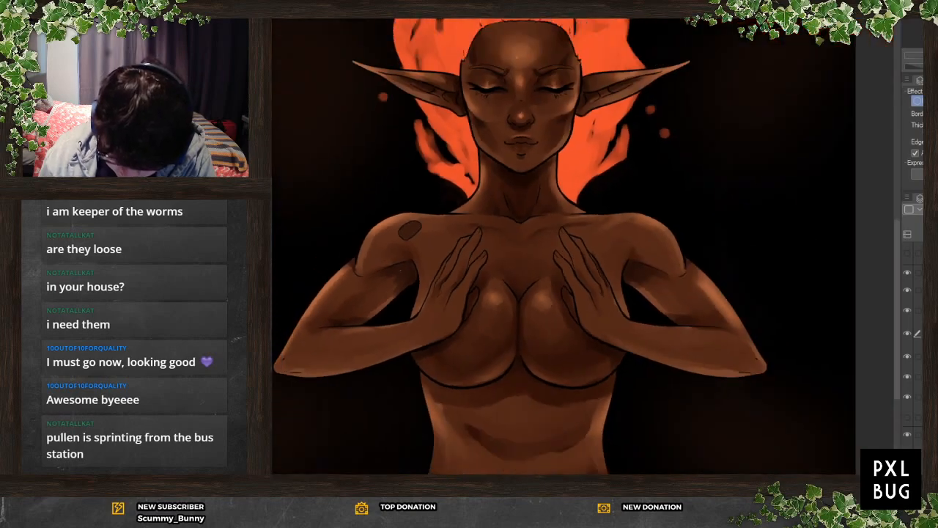
pyautogui.scroll(1, 411, 265)
pyautogui.scroll(1, 360, 198)
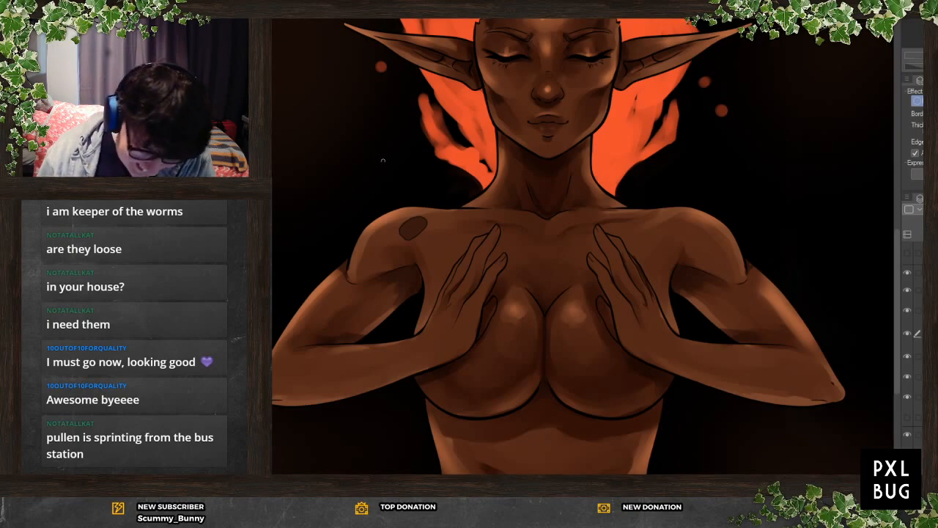
pyautogui.scroll(2, 381, 159)
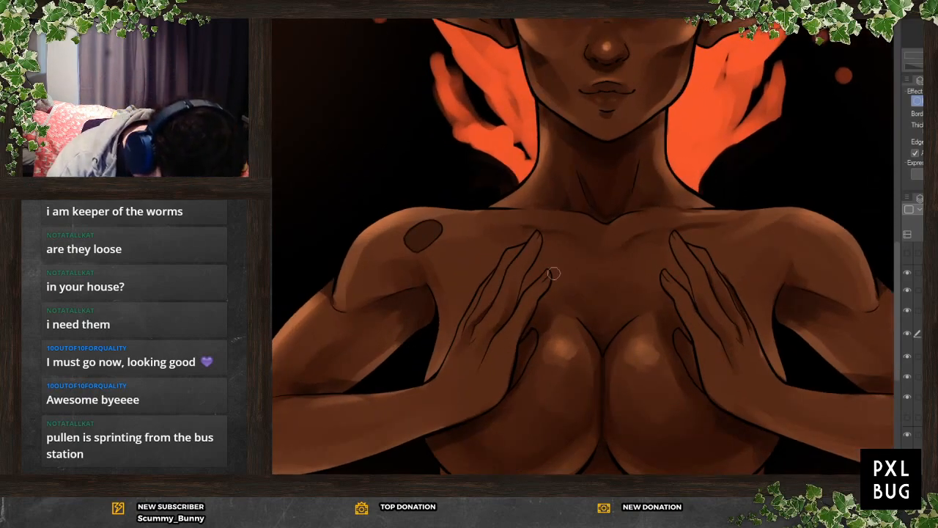
pyautogui.moveTo(387, 232)
pyautogui.mouseDown()
pyautogui.moveTo(371, 248)
pyautogui.moveTo(392, 254)
pyautogui.moveTo(361, 274)
pyautogui.mouseUp()
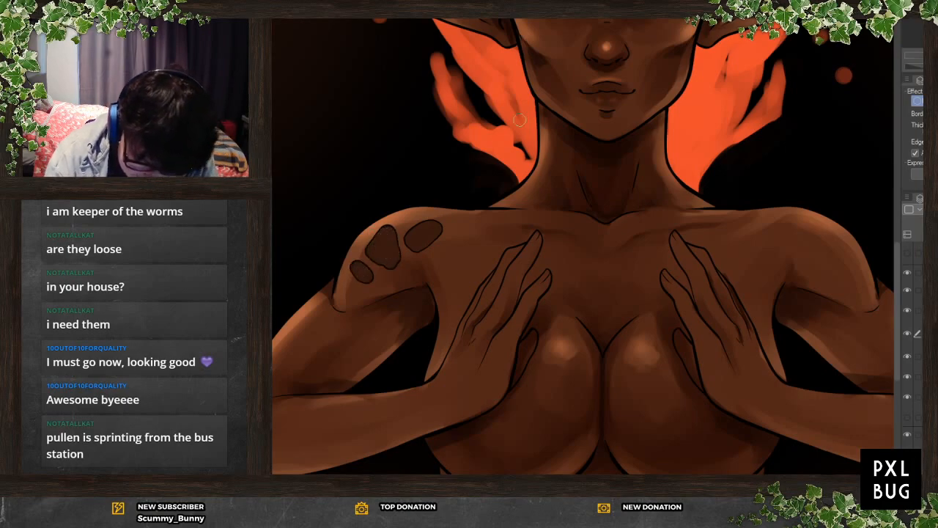
pyautogui.moveTo(416, 261)
pyautogui.mouseDown()
pyautogui.moveTo(399, 280)
pyautogui.moveTo(409, 282)
pyautogui.mouseUp()
pyautogui.moveTo(357, 267)
pyautogui.mouseDown()
pyautogui.moveTo(378, 275)
pyautogui.moveTo(368, 290)
pyautogui.moveTo(362, 281)
pyautogui.moveTo(371, 287)
pyautogui.mouseUp()
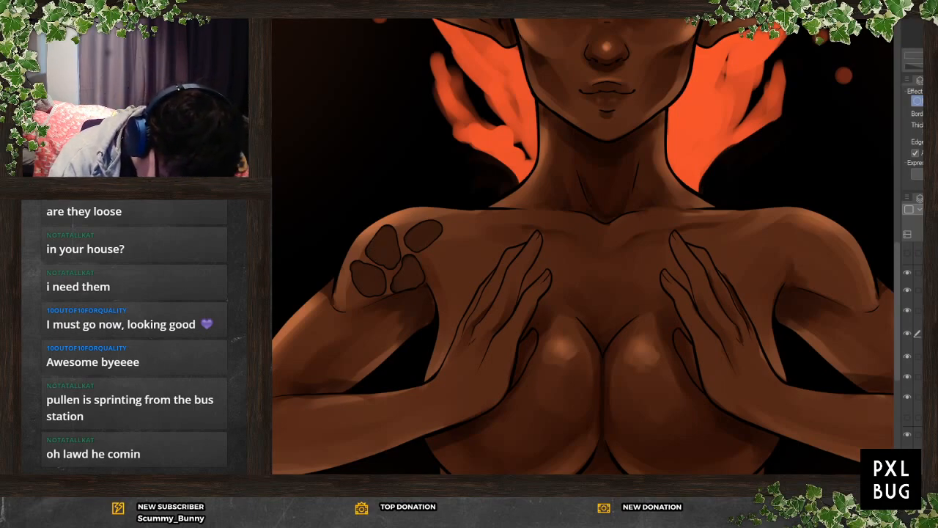
pyautogui.moveTo(366, 255); pyautogui.dragTo(383, 267)
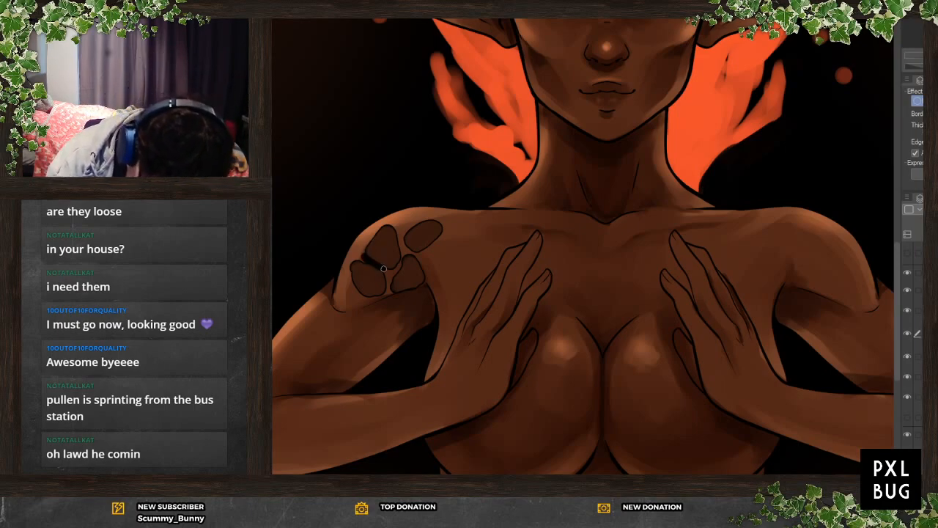
pyautogui.hotkey('ctrl', 'z')
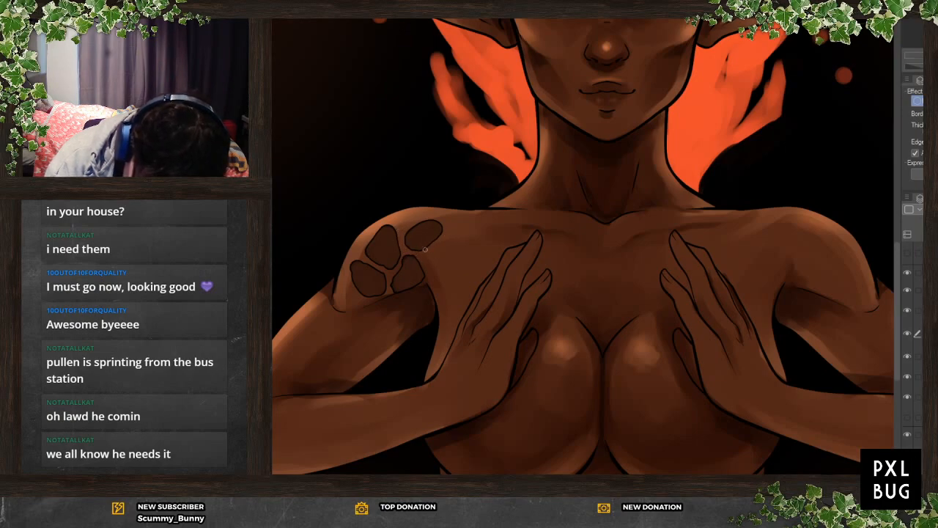
# Trim the shoulder patches into more angular, rock-like shapes and add three more around them towards the chest and upper arm
pyautogui.moveTo(439, 212); pyautogui.dragTo(440, 239)
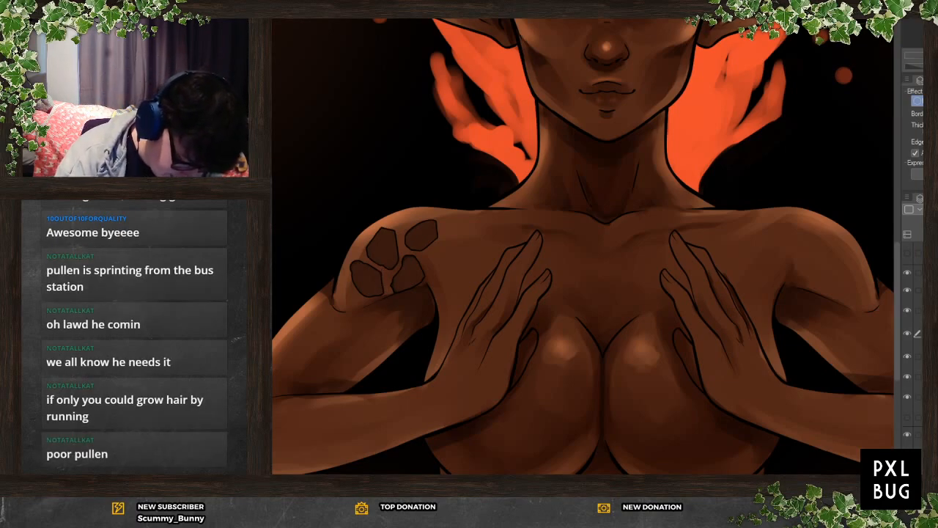
pyautogui.moveTo(346, 284); pyautogui.dragTo(352, 304)
pyautogui.moveTo(429, 253)
pyautogui.mouseDown()
pyautogui.moveTo(447, 229)
pyautogui.moveTo(450, 248)
pyautogui.moveTo(430, 254)
pyautogui.moveTo(431, 264)
pyautogui.moveTo(450, 267)
pyautogui.moveTo(433, 252)
pyautogui.moveTo(441, 248)
pyautogui.moveTo(453, 267)
pyautogui.moveTo(447, 242)
pyautogui.mouseUp()
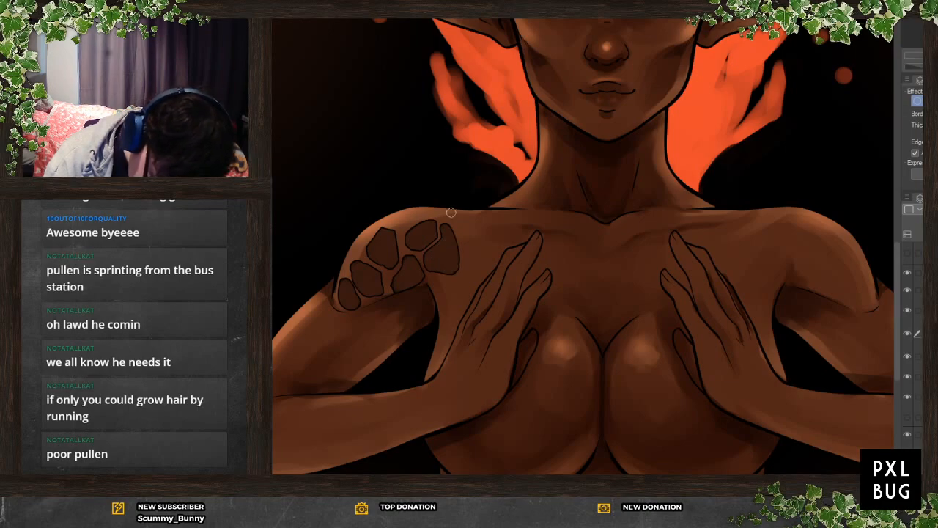
pyautogui.moveTo(390, 306)
pyautogui.mouseDown()
pyautogui.moveTo(377, 307)
pyautogui.moveTo(414, 303)
pyautogui.moveTo(420, 320)
pyautogui.moveTo(403, 334)
pyautogui.moveTo(384, 308)
pyautogui.moveTo(406, 319)
pyautogui.moveTo(400, 310)
pyautogui.mouseUp()
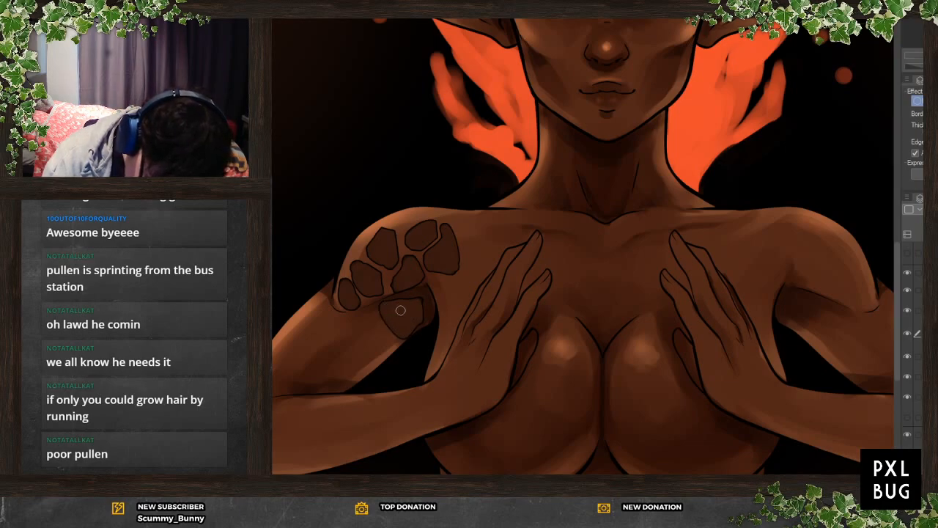
# Paint three outlined brown patches between the shoulder and the hand, plus three more on the upper arm below the shoulder
pyautogui.moveTo(440, 283)
pyautogui.mouseDown()
pyautogui.moveTo(469, 272)
pyautogui.moveTo(450, 322)
pyautogui.moveTo(433, 280)
pyautogui.moveTo(449, 311)
pyautogui.moveTo(456, 296)
pyautogui.mouseUp()
pyautogui.moveTo(460, 233)
pyautogui.mouseDown()
pyautogui.moveTo(484, 222)
pyautogui.moveTo(461, 217)
pyautogui.moveTo(485, 258)
pyautogui.moveTo(502, 238)
pyautogui.moveTo(487, 240)
pyautogui.moveTo(497, 238)
pyautogui.moveTo(490, 261)
pyautogui.mouseUp()
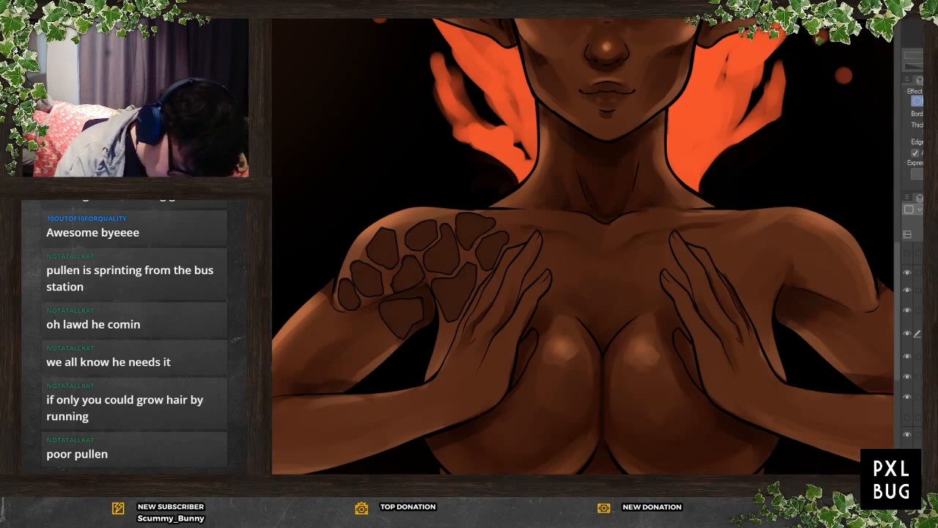
pyautogui.scroll(-5, 612, 277)
pyautogui.scroll(-4, 425, 333)
pyautogui.scroll(4, 469, 330)
pyautogui.scroll(3, 472, 316)
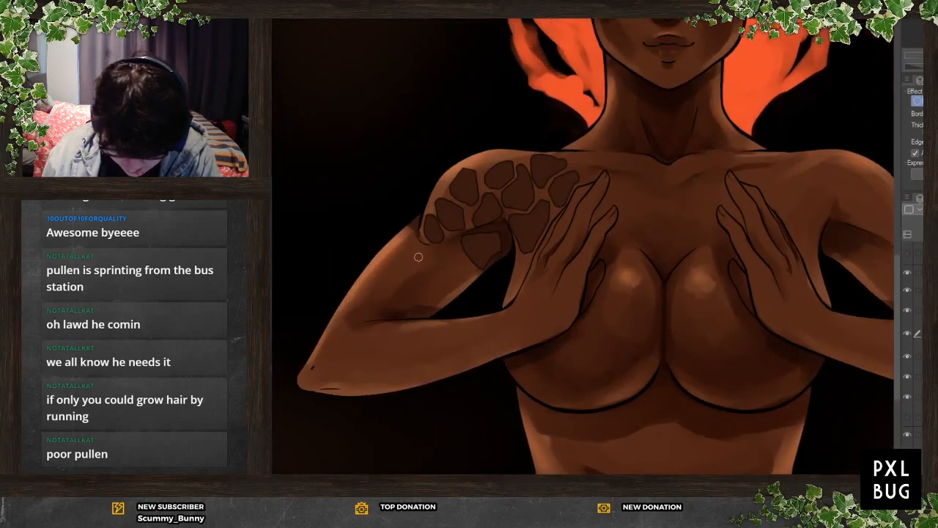
pyautogui.scroll(2, 479, 245)
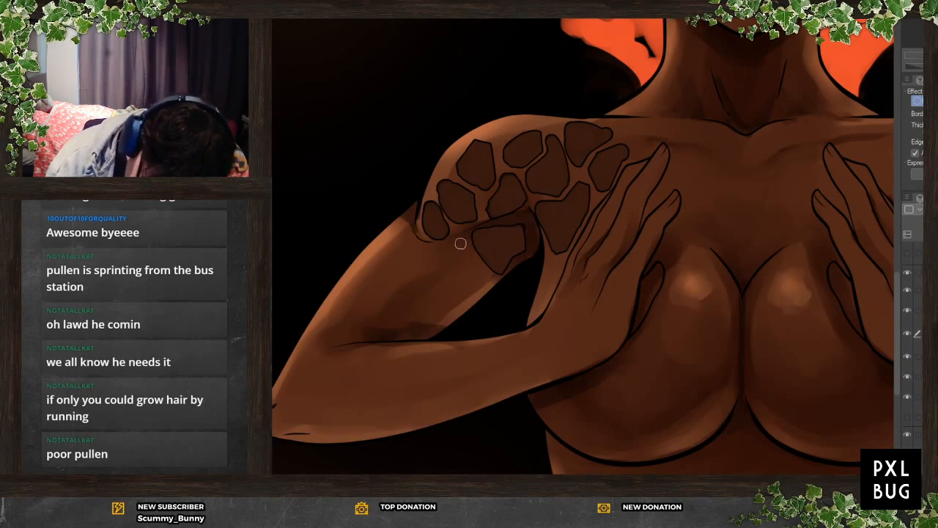
pyautogui.moveTo(469, 260)
pyautogui.mouseDown()
pyautogui.moveTo(438, 269)
pyautogui.moveTo(446, 297)
pyautogui.moveTo(485, 283)
pyautogui.moveTo(449, 293)
pyautogui.moveTo(451, 274)
pyautogui.moveTo(468, 282)
pyautogui.mouseUp()
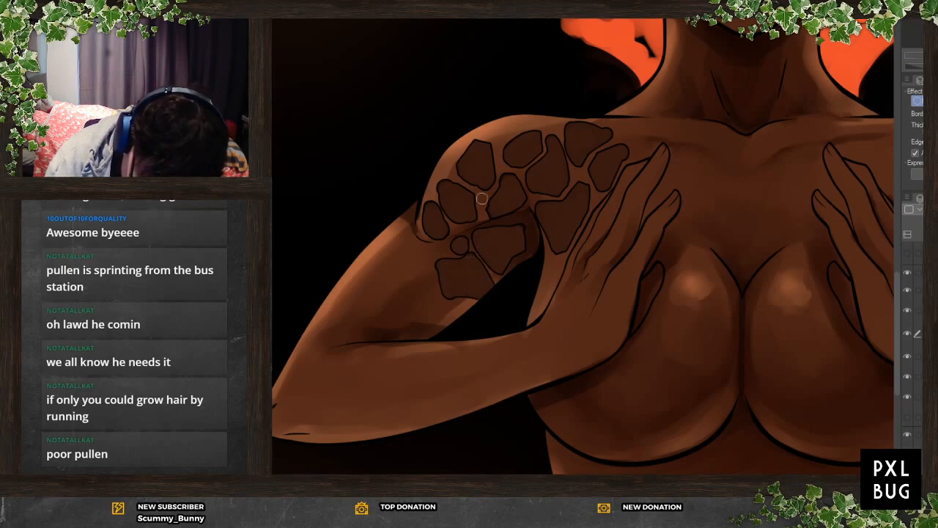
pyautogui.moveTo(421, 248)
pyautogui.mouseDown()
pyautogui.moveTo(401, 225)
pyautogui.moveTo(405, 236)
pyautogui.moveTo(398, 230)
pyautogui.moveTo(391, 249)
pyautogui.moveTo(411, 252)
pyautogui.moveTo(401, 262)
pyautogui.moveTo(434, 251)
pyautogui.moveTo(418, 271)
pyautogui.moveTo(385, 263)
pyautogui.mouseUp()
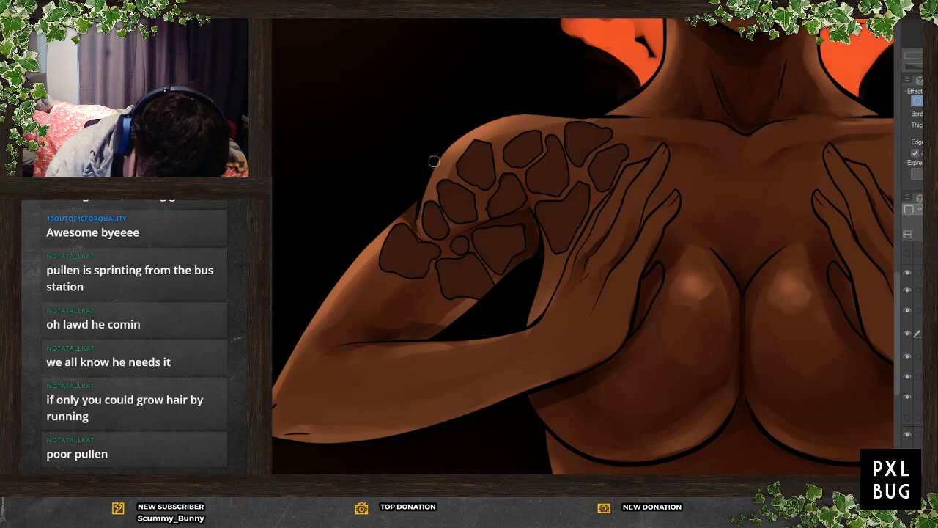
# Cover the rest of the upper arm down towards the elbow with angular outlined patches, leaving thin skin gaps between them
pyautogui.moveTo(428, 299)
pyautogui.mouseDown()
pyautogui.moveTo(430, 281)
pyautogui.moveTo(427, 292)
pyautogui.moveTo(403, 287)
pyautogui.moveTo(416, 306)
pyautogui.moveTo(429, 286)
pyautogui.moveTo(434, 302)
pyautogui.moveTo(423, 308)
pyautogui.moveTo(448, 317)
pyautogui.moveTo(438, 326)
pyautogui.moveTo(462, 297)
pyautogui.mouseUp()
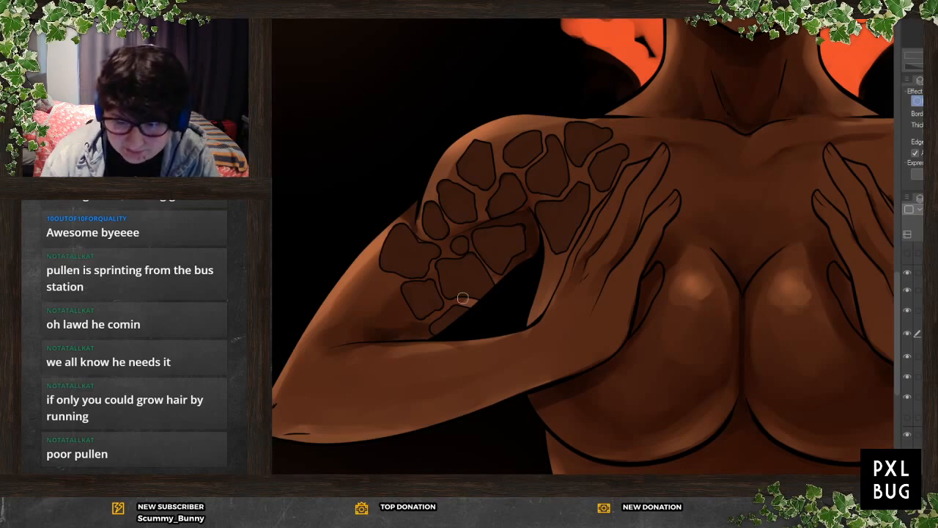
pyautogui.moveTo(362, 240)
pyautogui.mouseDown()
pyautogui.moveTo(369, 280)
pyautogui.moveTo(365, 264)
pyautogui.moveTo(384, 285)
pyautogui.moveTo(359, 249)
pyautogui.moveTo(341, 281)
pyautogui.moveTo(382, 292)
pyautogui.moveTo(338, 278)
pyautogui.moveTo(358, 307)
pyautogui.moveTo(385, 294)
pyautogui.moveTo(360, 300)
pyautogui.moveTo(356, 286)
pyautogui.moveTo(378, 322)
pyautogui.moveTo(399, 316)
pyautogui.mouseUp()
pyautogui.moveTo(338, 322)
pyautogui.mouseDown()
pyautogui.moveTo(358, 329)
pyautogui.moveTo(338, 331)
pyautogui.moveTo(318, 299)
pyautogui.moveTo(337, 331)
pyautogui.mouseUp()
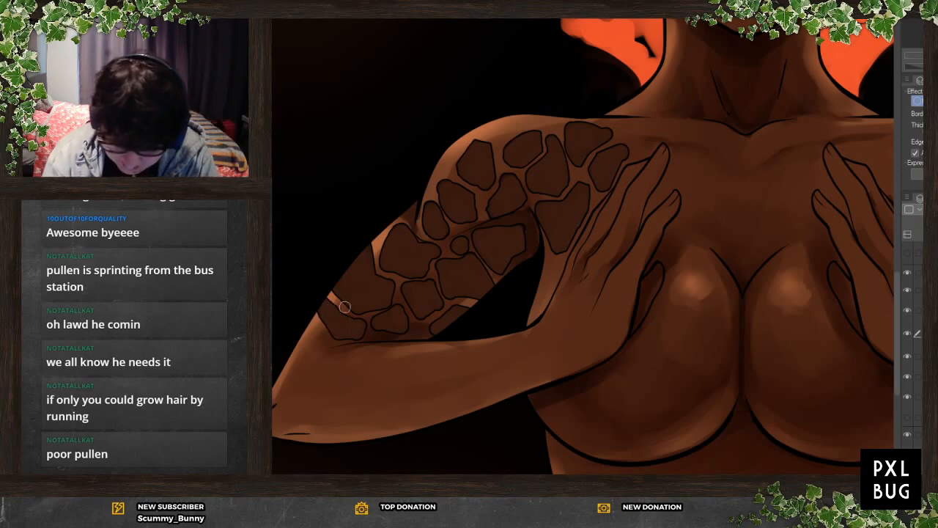
pyautogui.moveTo(286, 357)
pyautogui.mouseDown()
pyautogui.moveTo(303, 322)
pyautogui.moveTo(293, 348)
pyautogui.moveTo(301, 338)
pyautogui.moveTo(287, 369)
pyautogui.mouseUp()
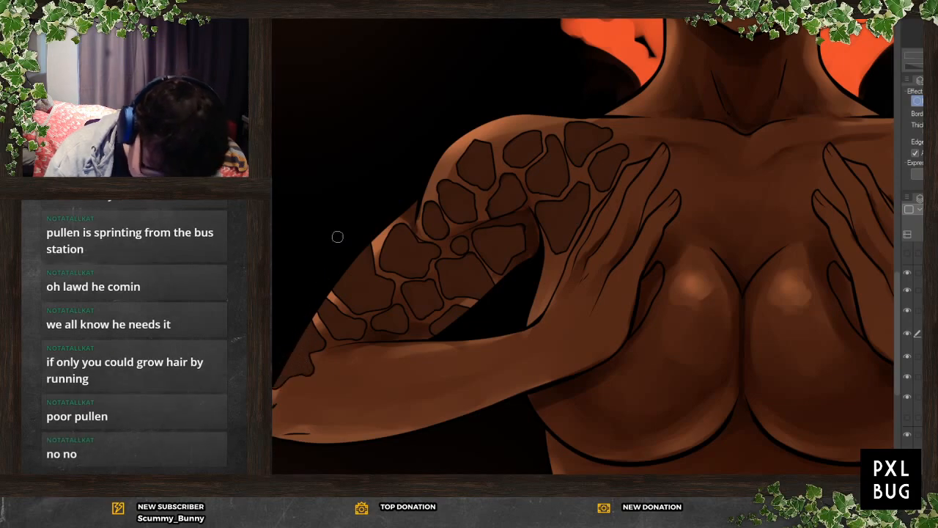
pyautogui.moveTo(274, 395); pyautogui.dragTo(310, 377)
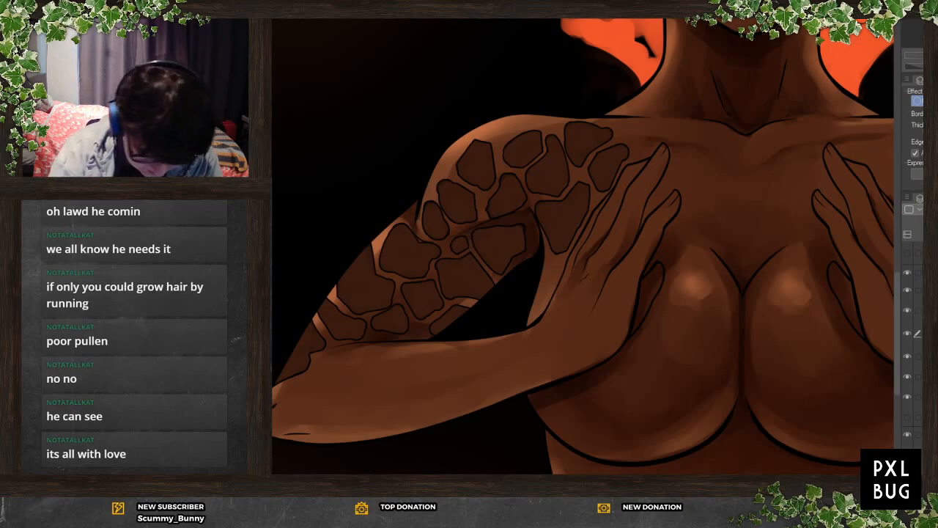
# Fill the elbow and the adjoining half of the forearm with large and small irregular patches, cutting a notch into the largest
pyautogui.moveTo(322, 360)
pyautogui.mouseDown()
pyautogui.moveTo(365, 358)
pyautogui.moveTo(356, 349)
pyautogui.moveTo(330, 355)
pyautogui.moveTo(320, 363)
pyautogui.moveTo(350, 355)
pyautogui.moveTo(310, 384)
pyautogui.moveTo(309, 376)
pyautogui.moveTo(312, 389)
pyautogui.moveTo(349, 376)
pyautogui.moveTo(337, 411)
pyautogui.moveTo(292, 415)
pyautogui.moveTo(308, 379)
pyautogui.moveTo(304, 397)
pyautogui.moveTo(336, 393)
pyautogui.moveTo(321, 405)
pyautogui.moveTo(331, 378)
pyautogui.moveTo(278, 395)
pyautogui.moveTo(283, 433)
pyautogui.moveTo(275, 407)
pyautogui.moveTo(274, 432)
pyautogui.mouseUp()
pyautogui.moveTo(274, 433); pyautogui.dragTo(274, 402)
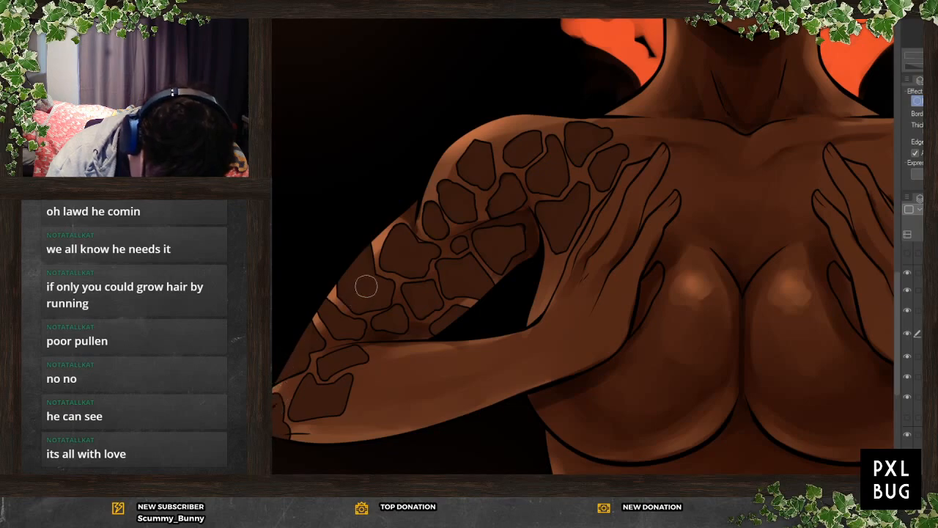
pyautogui.moveTo(361, 376)
pyautogui.mouseDown()
pyautogui.moveTo(370, 363)
pyautogui.moveTo(385, 377)
pyautogui.moveTo(367, 381)
pyautogui.moveTo(381, 367)
pyautogui.mouseUp()
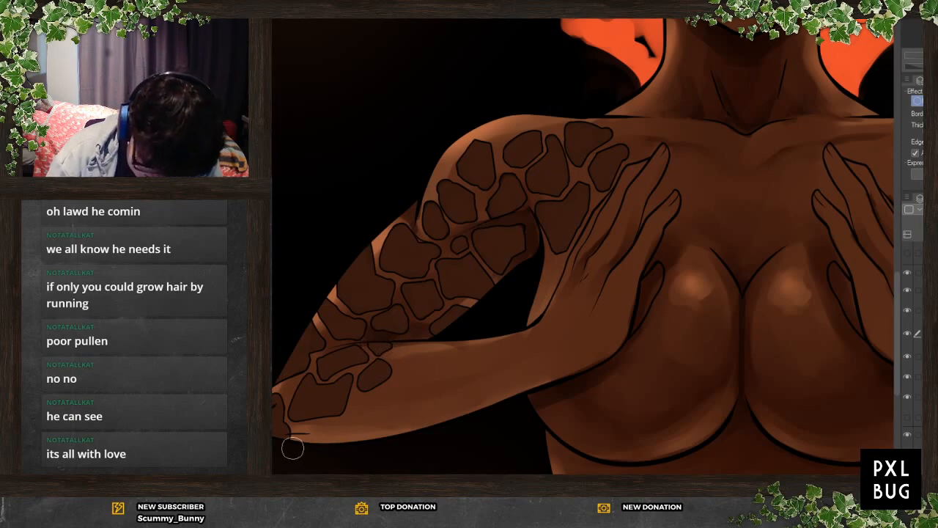
pyautogui.moveTo(322, 430)
pyautogui.mouseDown()
pyautogui.moveTo(371, 414)
pyautogui.moveTo(338, 473)
pyautogui.moveTo(361, 420)
pyautogui.moveTo(335, 441)
pyautogui.moveTo(343, 434)
pyautogui.moveTo(327, 437)
pyautogui.moveTo(323, 443)
pyautogui.moveTo(358, 450)
pyautogui.moveTo(354, 432)
pyautogui.moveTo(406, 426)
pyautogui.mouseUp()
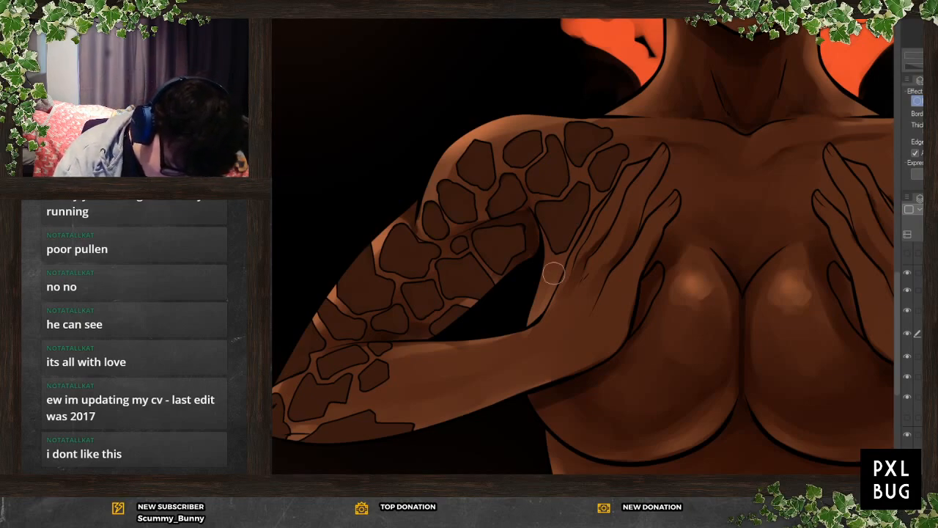
pyautogui.moveTo(389, 387)
pyautogui.mouseDown()
pyautogui.moveTo(429, 370)
pyautogui.moveTo(421, 399)
pyautogui.moveTo(442, 415)
pyautogui.moveTo(431, 408)
pyautogui.moveTo(441, 399)
pyautogui.moveTo(436, 376)
pyautogui.moveTo(449, 392)
pyautogui.moveTo(434, 396)
pyautogui.moveTo(441, 375)
pyautogui.moveTo(420, 362)
pyautogui.mouseUp()
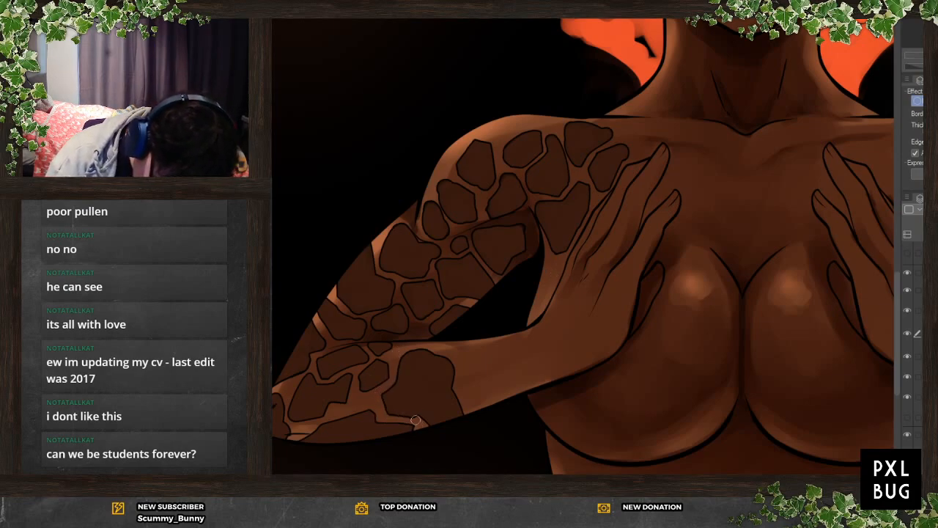
pyautogui.moveTo(426, 401); pyautogui.dragTo(423, 433)
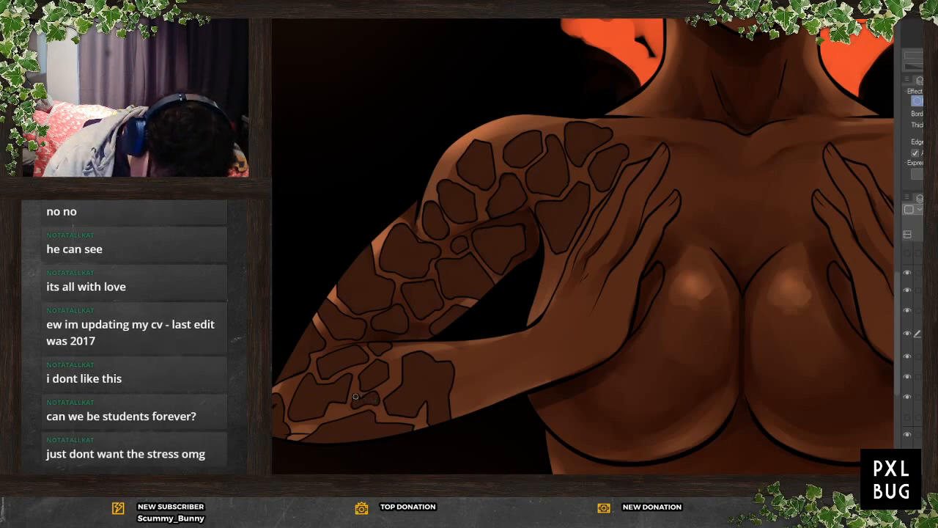
pyautogui.moveTo(348, 407); pyautogui.dragTo(334, 410)
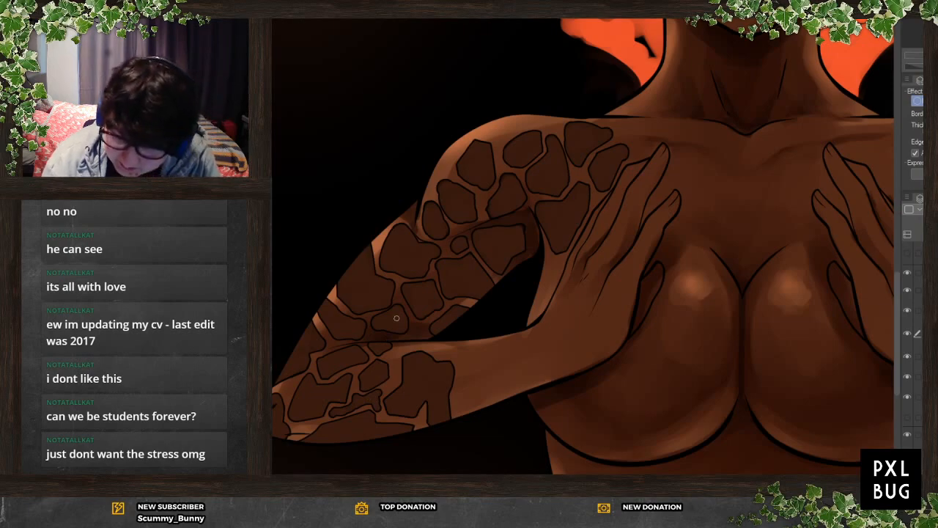
# Continue the patches along the forearm to the wrist in smaller, jagged shapes, undoing the stray black stroke near the wrist
pyautogui.moveTo(448, 348)
pyautogui.mouseDown()
pyautogui.moveTo(442, 356)
pyautogui.moveTo(436, 344)
pyautogui.mouseUp()
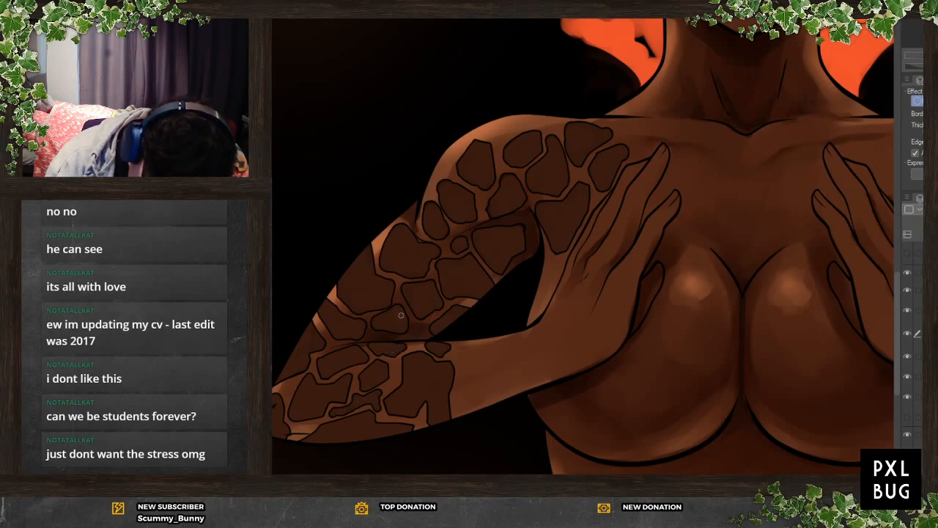
pyautogui.moveTo(467, 391)
pyautogui.mouseDown()
pyautogui.moveTo(456, 395)
pyautogui.moveTo(469, 410)
pyautogui.moveTo(472, 383)
pyautogui.mouseUp()
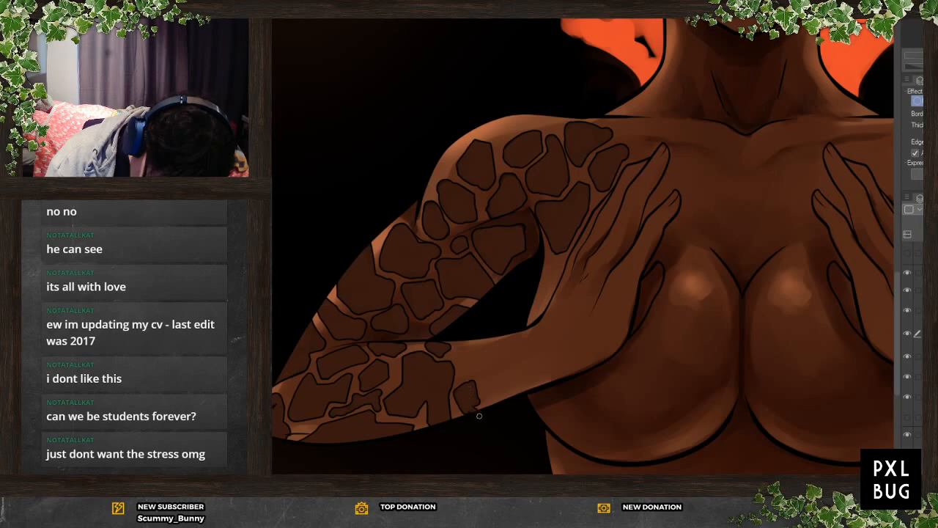
pyautogui.moveTo(461, 358)
pyautogui.mouseDown()
pyautogui.moveTo(483, 353)
pyautogui.moveTo(460, 335)
pyautogui.moveTo(461, 358)
pyautogui.mouseUp()
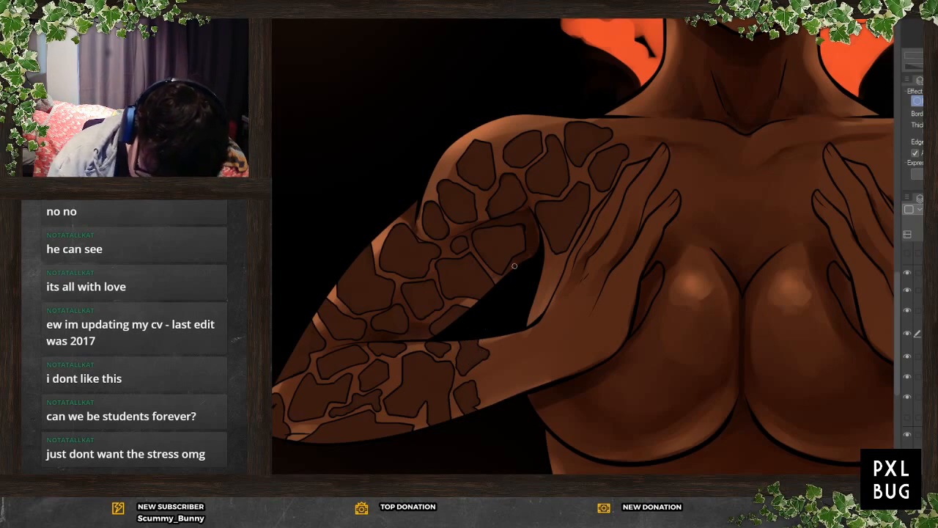
pyautogui.moveTo(497, 359)
pyautogui.mouseDown()
pyautogui.moveTo(488, 369)
pyautogui.moveTo(515, 373)
pyautogui.moveTo(512, 384)
pyautogui.mouseUp()
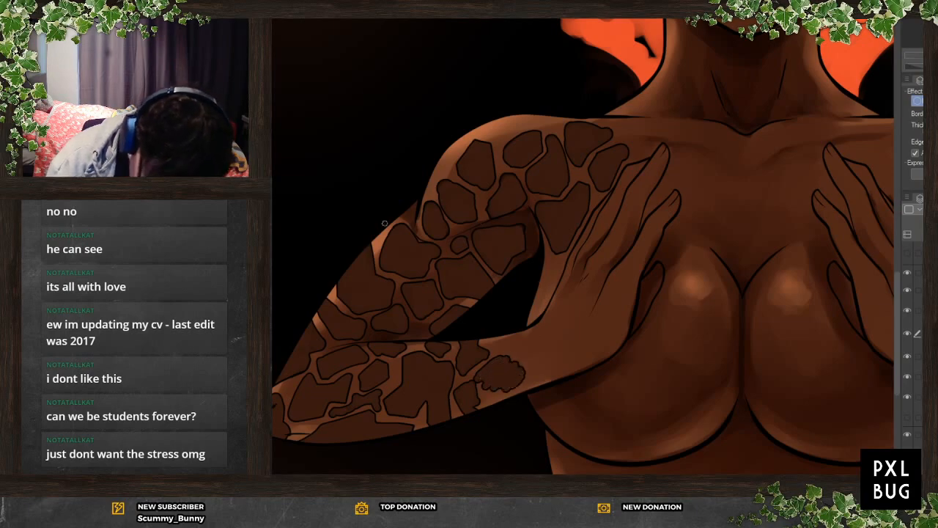
pyautogui.moveTo(475, 377); pyautogui.dragTo(496, 392)
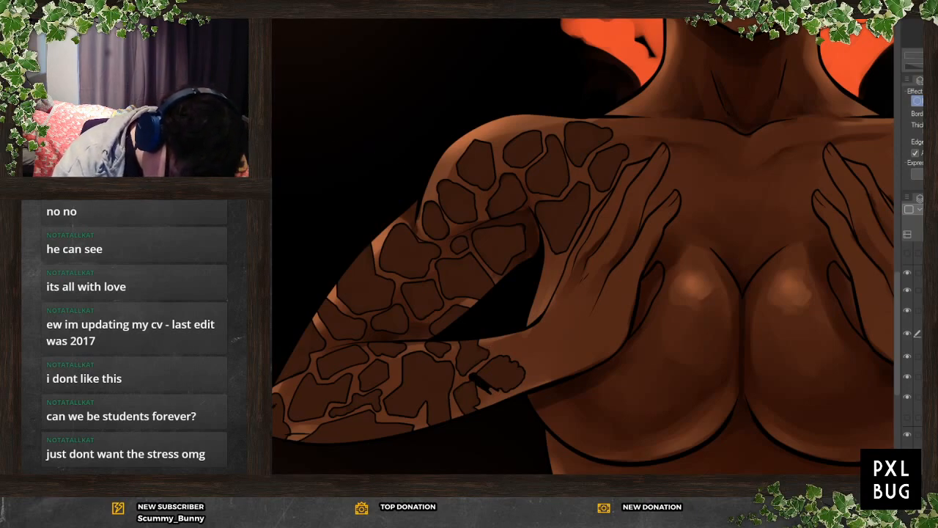
pyautogui.hotkey('ctrl', 'z')
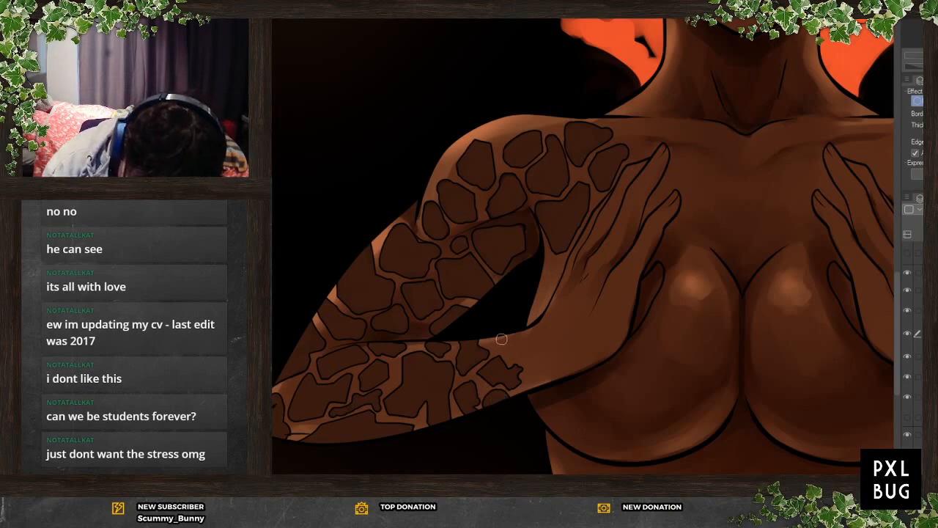
pyautogui.moveTo(503, 344)
pyautogui.mouseDown()
pyautogui.moveTo(515, 344)
pyautogui.moveTo(510, 325)
pyautogui.mouseUp()
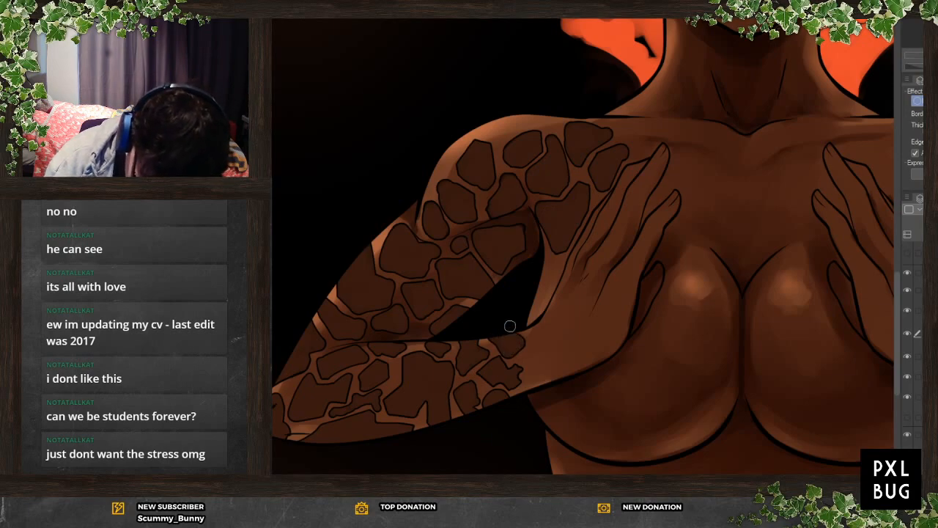
pyautogui.moveTo(534, 372); pyautogui.dragTo(532, 378)
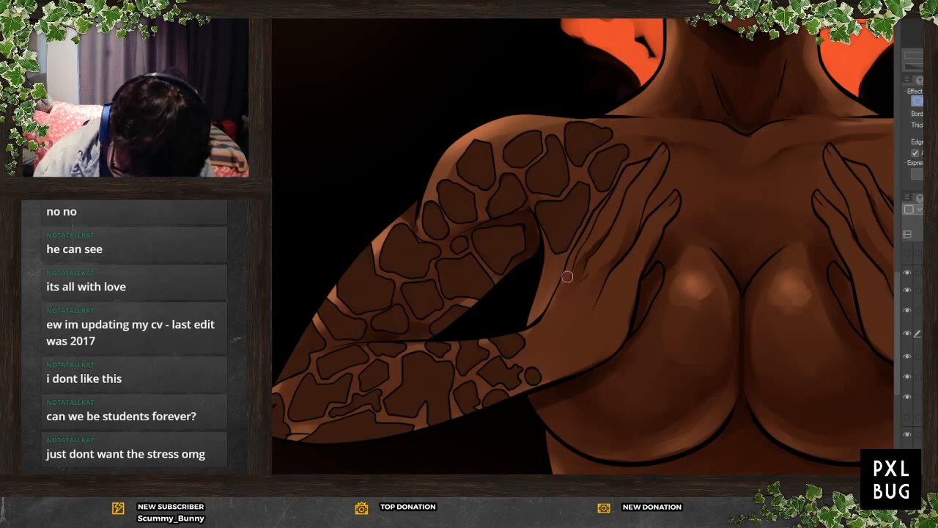
# Paint outlined rock-like patches over the wrist, the back of the hand and the fingers of the same arm
pyautogui.moveTo(564, 285)
pyautogui.mouseDown()
pyautogui.moveTo(590, 270)
pyautogui.moveTo(583, 286)
pyautogui.moveTo(598, 269)
pyautogui.moveTo(589, 291)
pyautogui.moveTo(628, 273)
pyautogui.moveTo(622, 301)
pyautogui.moveTo(638, 253)
pyautogui.mouseUp()
pyautogui.moveTo(593, 316)
pyautogui.mouseDown()
pyautogui.moveTo(607, 315)
pyautogui.moveTo(609, 334)
pyautogui.moveTo(570, 350)
pyautogui.moveTo(598, 339)
pyautogui.moveTo(580, 310)
pyautogui.moveTo(561, 304)
pyautogui.moveTo(576, 320)
pyautogui.moveTo(546, 348)
pyautogui.moveTo(537, 330)
pyautogui.moveTo(561, 309)
pyautogui.moveTo(550, 325)
pyautogui.moveTo(551, 372)
pyautogui.moveTo(558, 361)
pyautogui.moveTo(577, 365)
pyautogui.moveTo(559, 376)
pyautogui.moveTo(551, 363)
pyautogui.moveTo(545, 375)
pyautogui.moveTo(547, 362)
pyautogui.mouseUp()
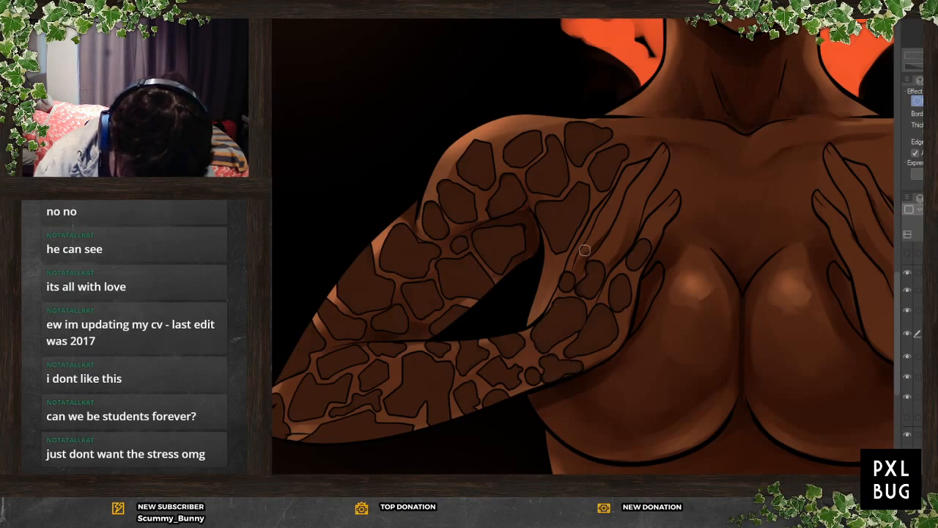
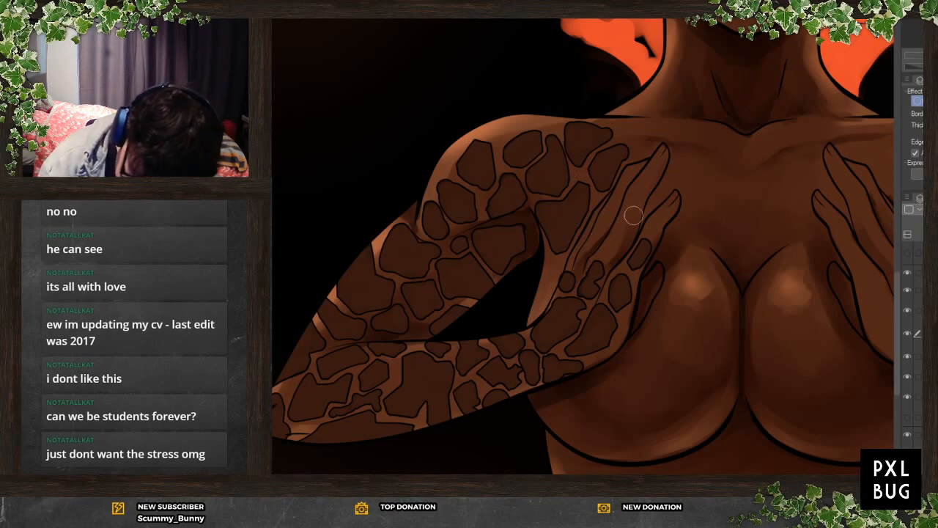
pyautogui.moveTo(609, 246); pyautogui.dragTo(616, 242)
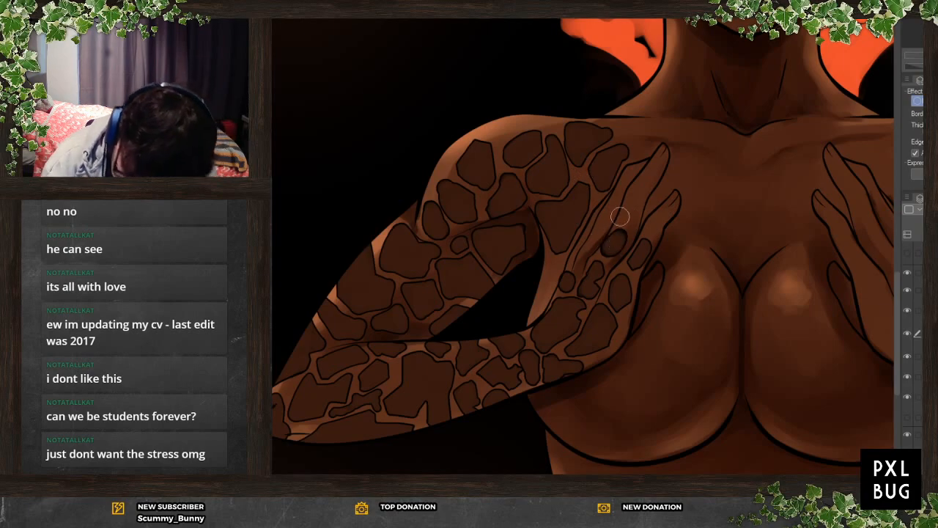
# Duplicate the finished arm patches and flip the copy horizontally so that it covers the opposite arm and hand
pyautogui.scroll(-3, 278, 369)
pyautogui.scroll(2, 432, 293)
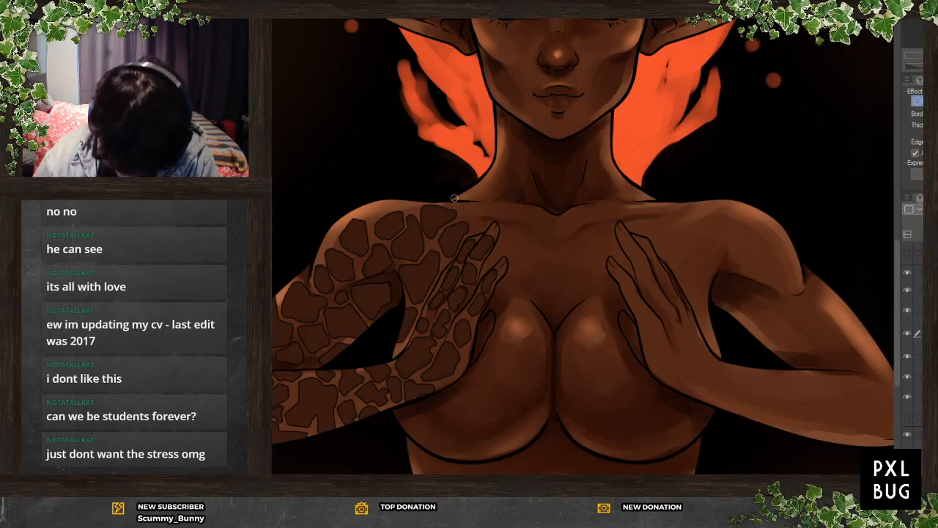
pyautogui.scroll(-4, 454, 198)
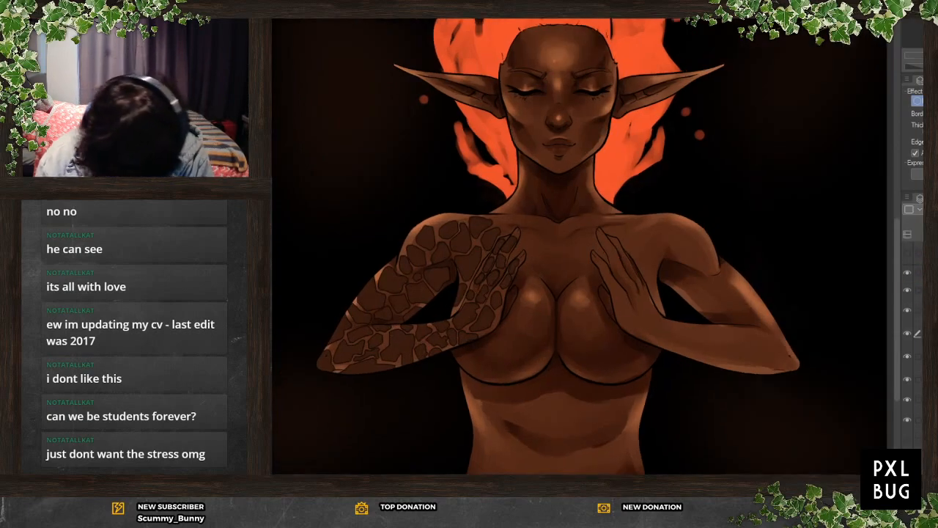
pyautogui.hotkey('ctrl', 't')
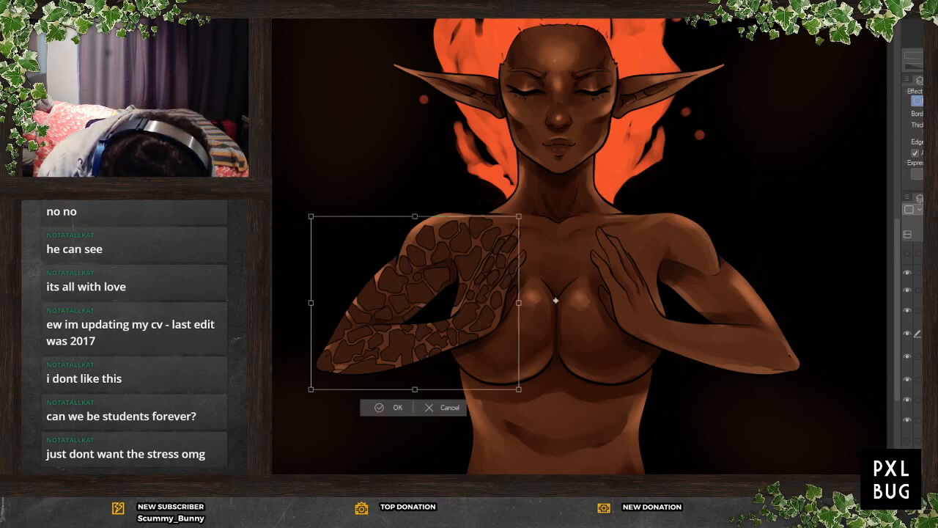
pyautogui.rightClick(448, 313)
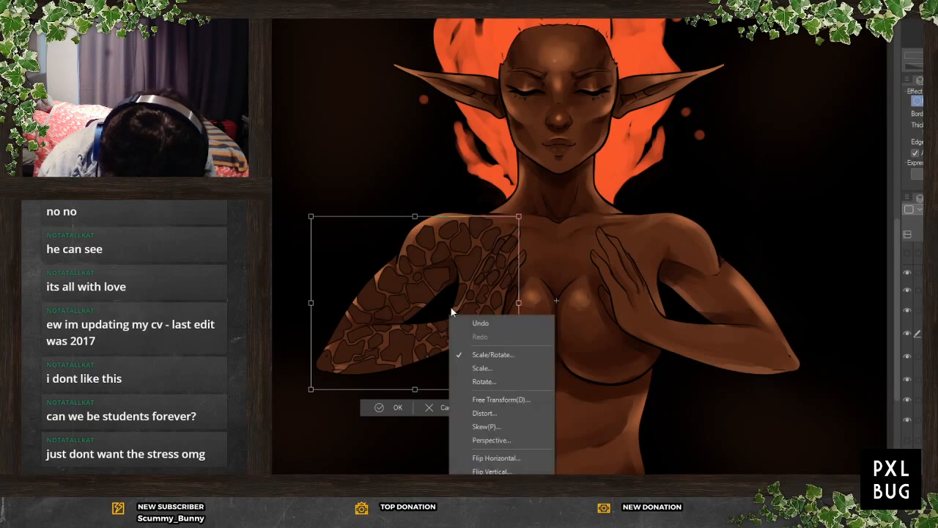
pyautogui.click(517, 458)
pyautogui.click(675, 407)
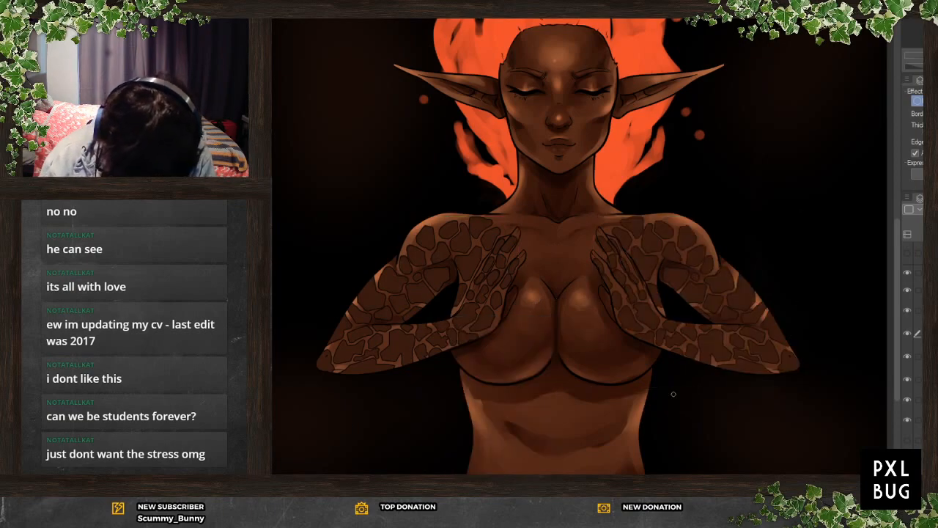
pyautogui.scroll(3, 836, 332)
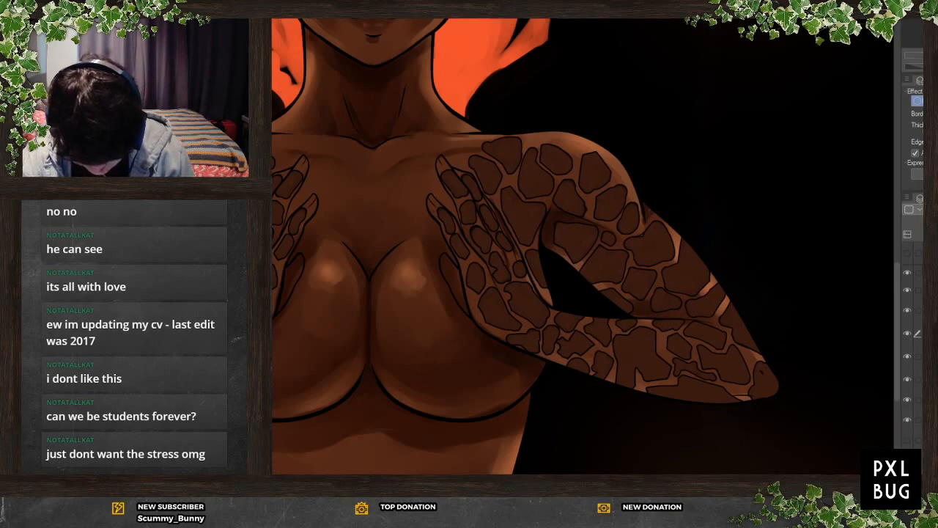
pyautogui.click(917, 356)
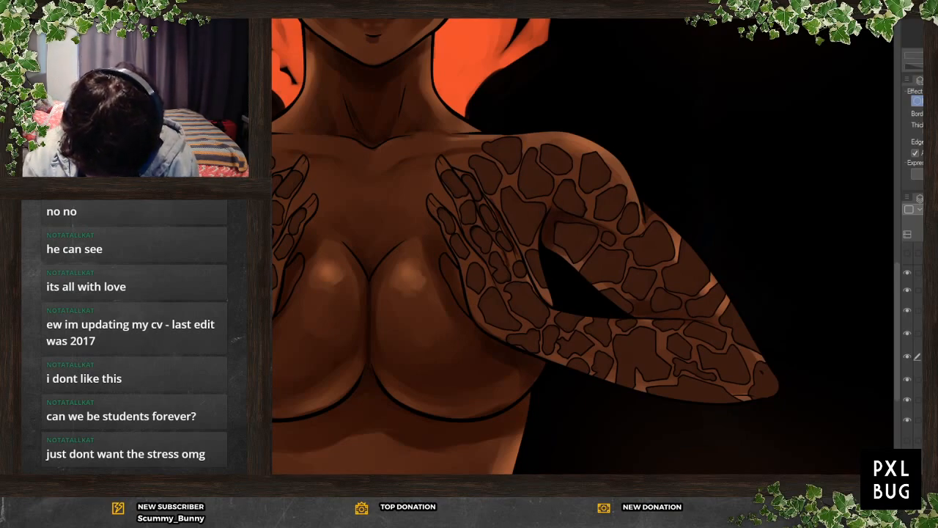
pyautogui.click(918, 333)
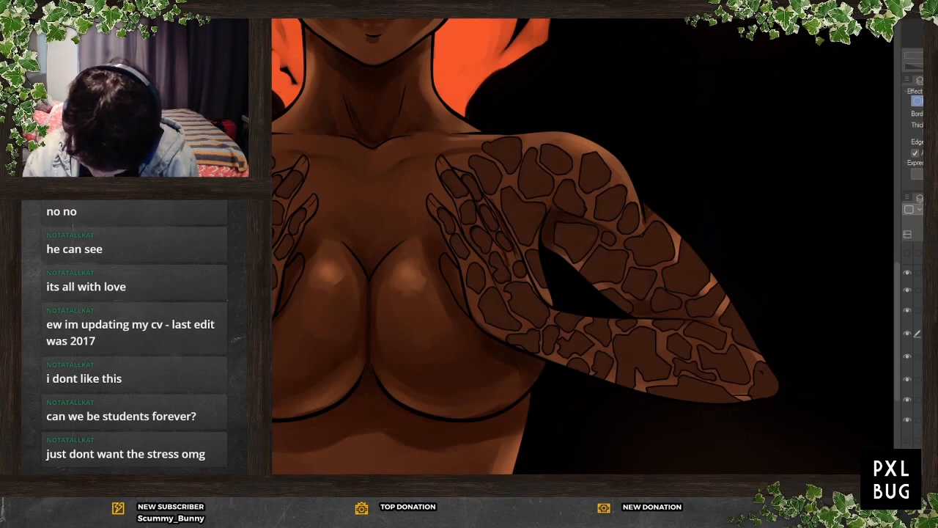
pyautogui.scroll(-5, 708, 376)
pyautogui.scroll(3, 532, 359)
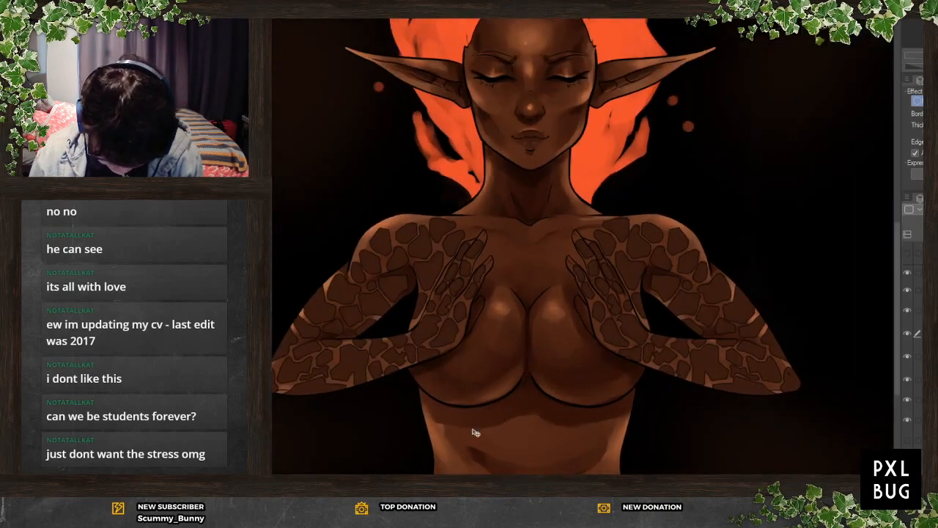
pyautogui.scroll(-2, 582, 300)
pyautogui.scroll(2, 531, 396)
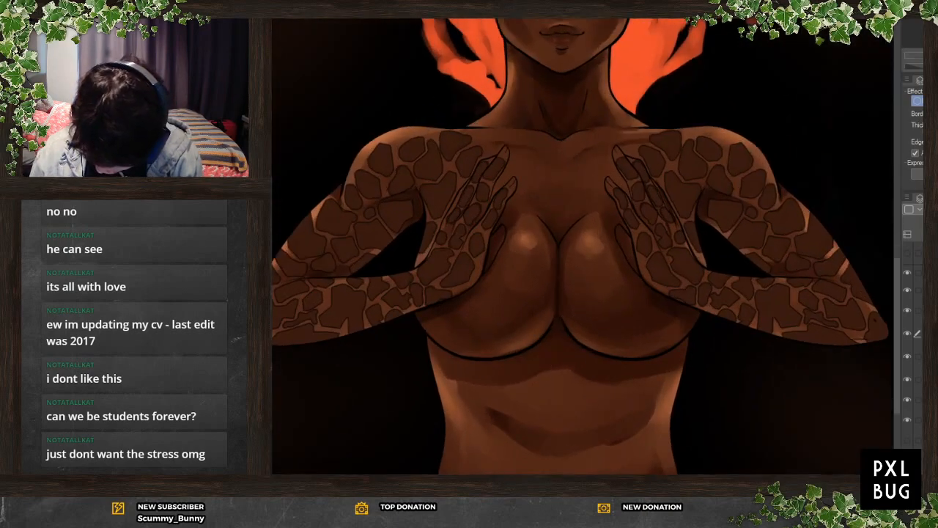
pyautogui.moveTo(930, 174)
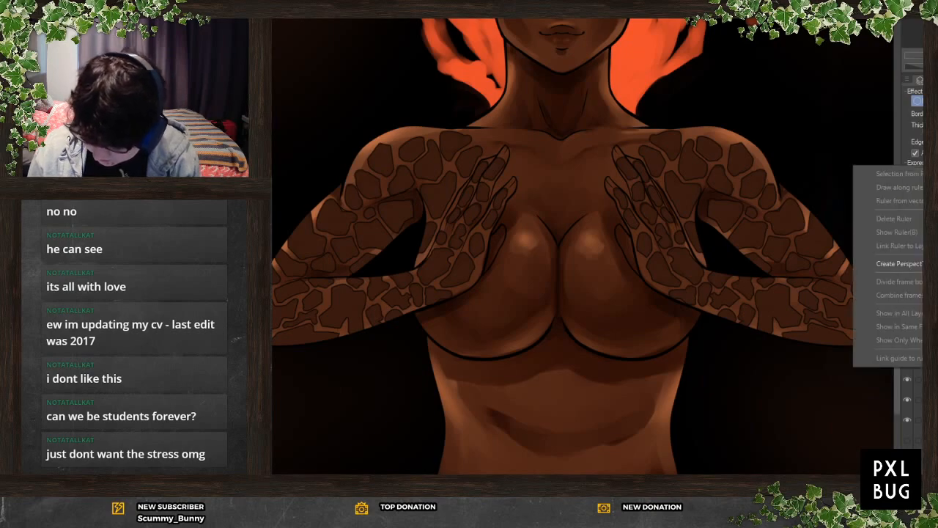
pyautogui.click(929, 88)
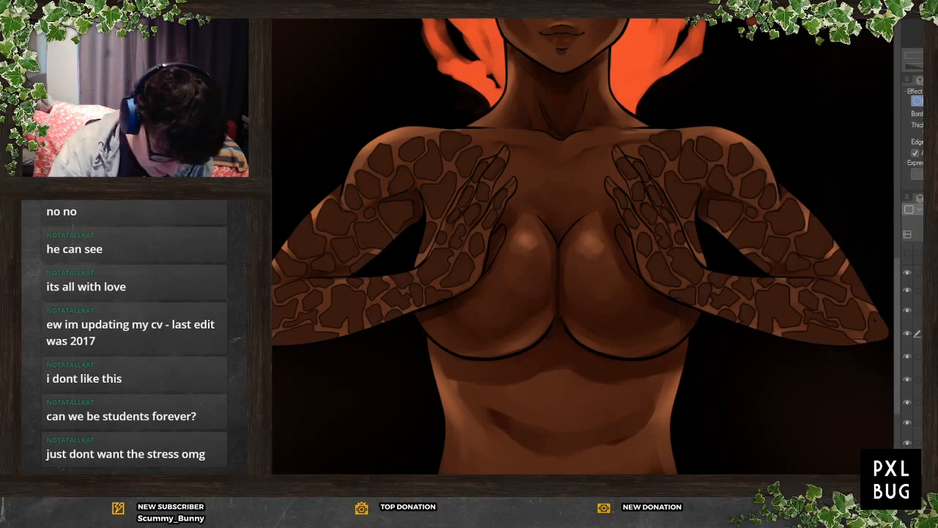
pyautogui.moveTo(402, 57)
pyautogui.mouseDown()
pyautogui.moveTo(620, 453)
pyautogui.moveTo(842, 469)
pyautogui.moveTo(915, 339)
pyautogui.moveTo(885, 202)
pyautogui.moveTo(605, 49)
pyautogui.moveTo(430, 38)
pyautogui.mouseUp()
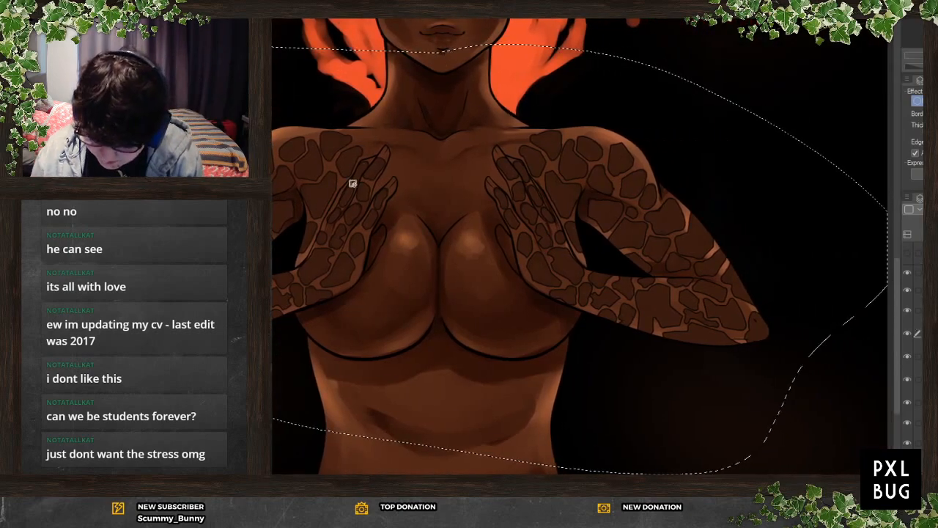
pyautogui.scroll(-3, 623, 366)
pyautogui.hotkey('ctrl', 'd')
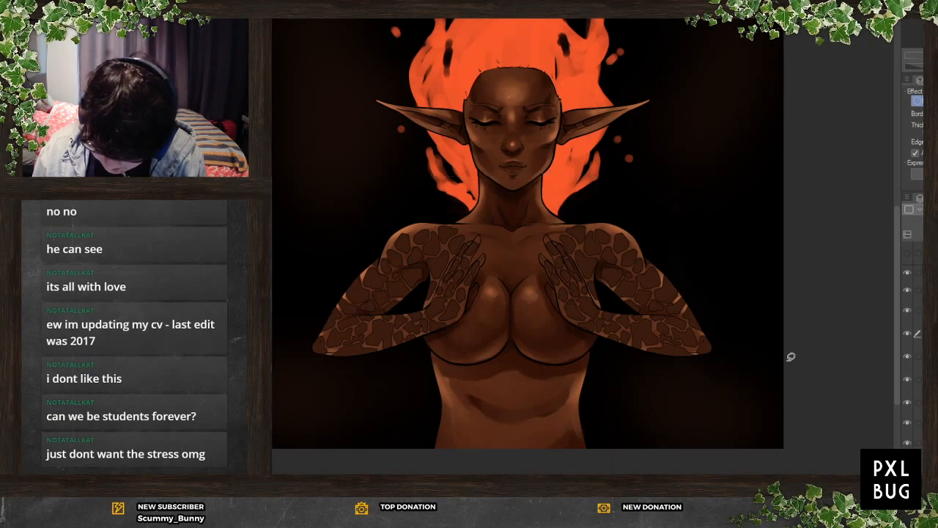
# Paint outlined rock-like patches along both collarbones and the hollow of the neck, plus a larger one on the upper chest
pyautogui.scroll(3, 503, 295)
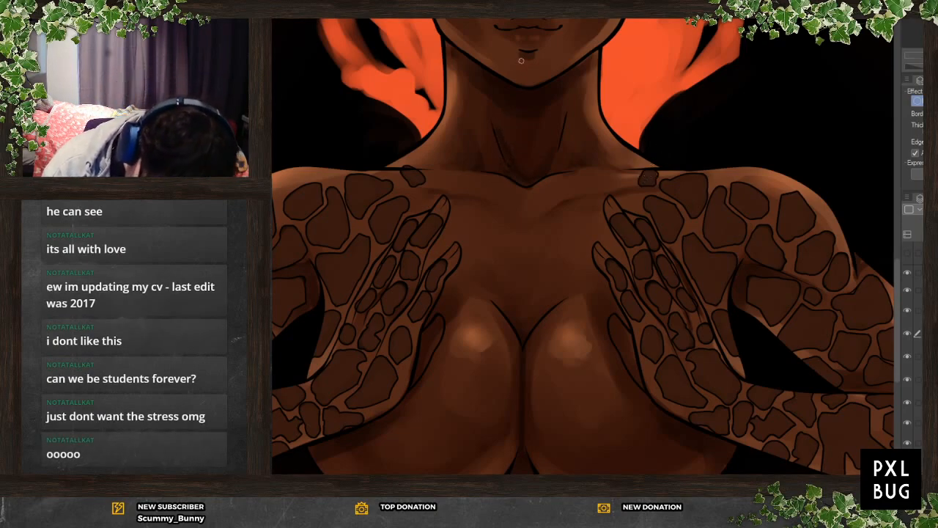
pyautogui.moveTo(436, 173)
pyautogui.mouseDown()
pyautogui.moveTo(459, 173)
pyautogui.moveTo(464, 189)
pyautogui.moveTo(434, 181)
pyautogui.moveTo(456, 179)
pyautogui.mouseUp()
pyautogui.moveTo(590, 175)
pyautogui.mouseDown()
pyautogui.moveTo(623, 177)
pyautogui.moveTo(580, 194)
pyautogui.moveTo(586, 178)
pyautogui.moveTo(582, 188)
pyautogui.moveTo(616, 179)
pyautogui.moveTo(570, 177)
pyautogui.moveTo(557, 192)
pyautogui.moveTo(566, 174)
pyautogui.moveTo(557, 192)
pyautogui.moveTo(517, 193)
pyautogui.moveTo(541, 188)
pyautogui.moveTo(542, 202)
pyautogui.moveTo(525, 215)
pyautogui.moveTo(508, 204)
pyautogui.moveTo(503, 184)
pyautogui.moveTo(534, 202)
pyautogui.mouseUp()
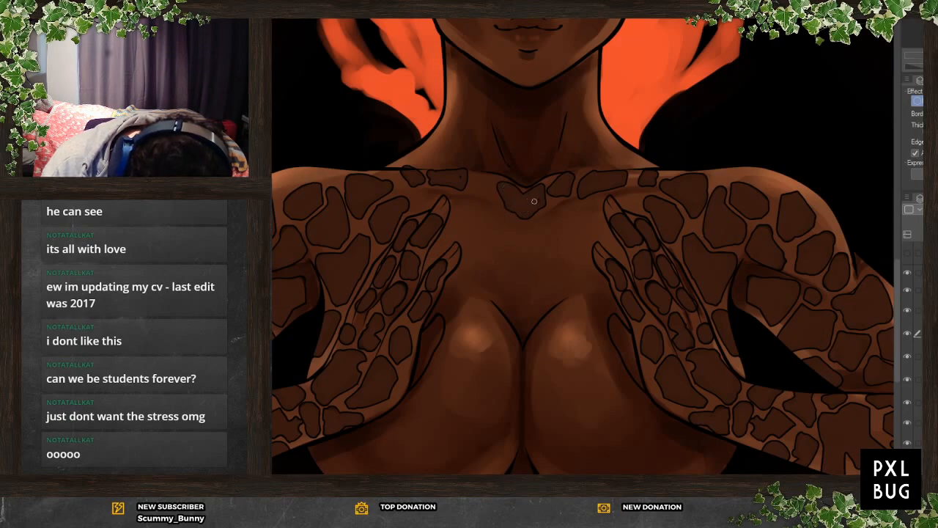
pyautogui.moveTo(473, 174)
pyautogui.mouseDown()
pyautogui.moveTo(489, 188)
pyautogui.moveTo(474, 189)
pyautogui.moveTo(478, 182)
pyautogui.mouseUp()
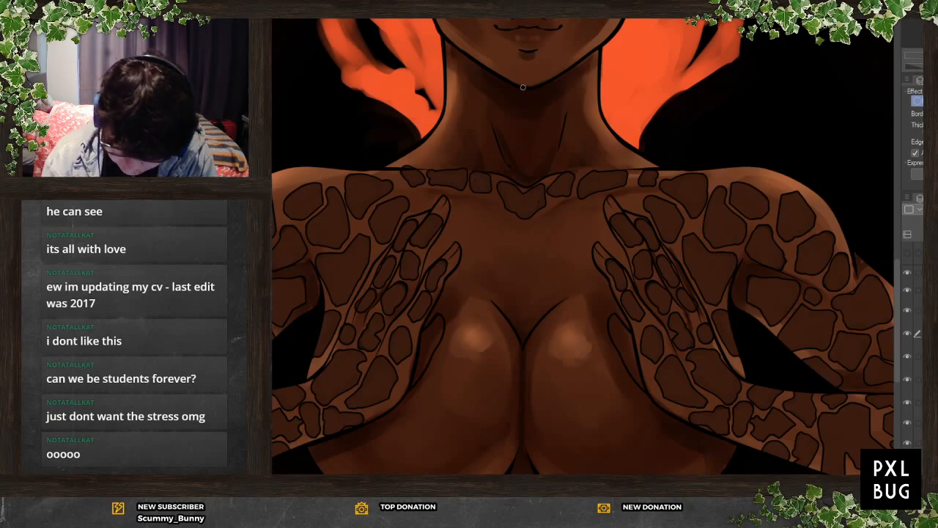
pyautogui.moveTo(466, 208)
pyautogui.mouseDown()
pyautogui.moveTo(481, 204)
pyautogui.moveTo(509, 241)
pyautogui.moveTo(486, 260)
pyautogui.moveTo(463, 221)
pyautogui.moveTo(466, 206)
pyautogui.moveTo(478, 216)
pyautogui.moveTo(478, 239)
pyautogui.moveTo(486, 221)
pyautogui.moveTo(497, 234)
pyautogui.moveTo(486, 253)
pyautogui.mouseUp()
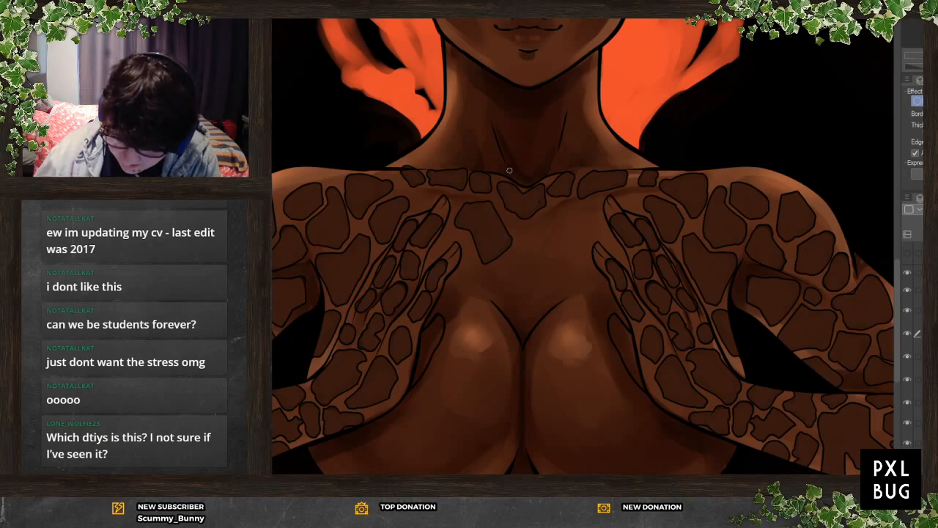
# Show the #LADYGAIADTIYS reference image over the illustration, examine it, and hide it again
pyautogui.scroll(-6, 495, 344)
pyautogui.scroll(2, 519, 293)
pyautogui.scroll(-3, 912, 341)
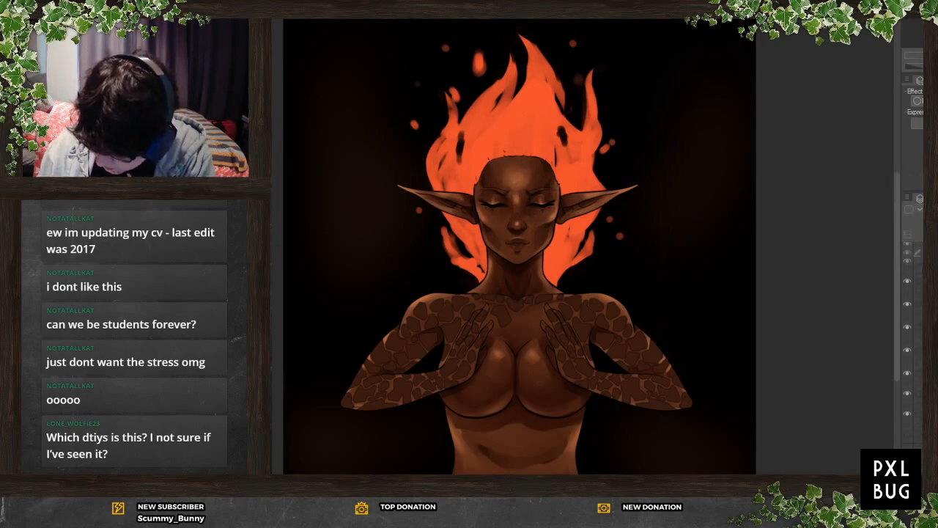
pyautogui.scroll(1, 913, 323)
pyautogui.click(917, 254)
pyautogui.moveTo(917, 257); pyautogui.dragTo(917, 242)
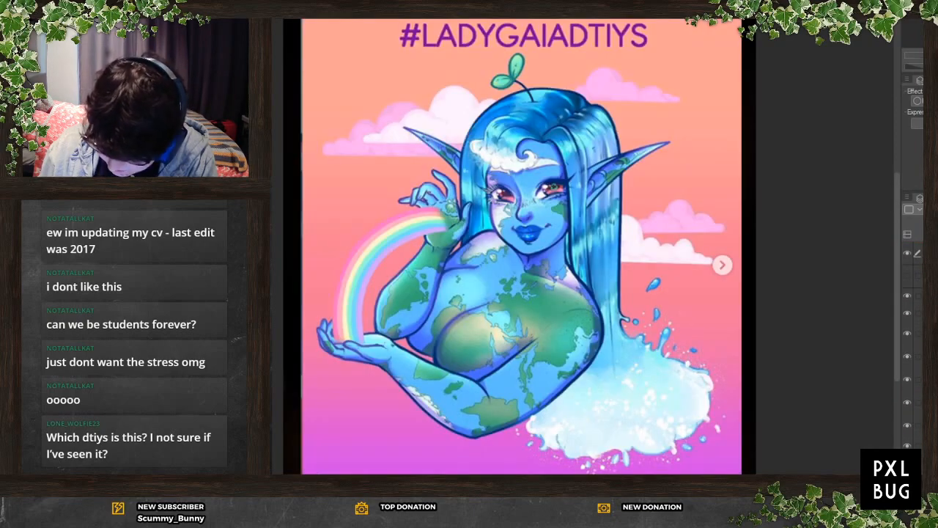
pyautogui.scroll(-3, 546, 380)
pyautogui.scroll(1, 443, 245)
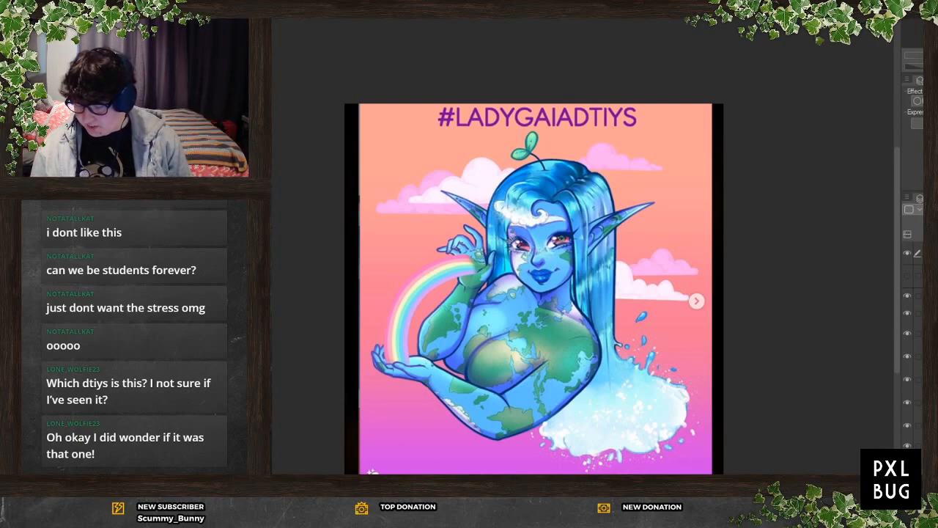
pyautogui.click(907, 253)
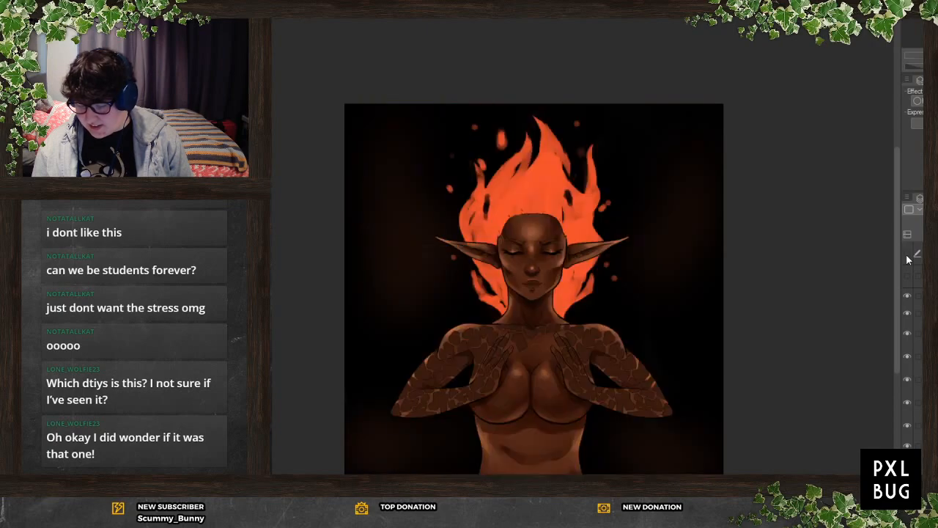
pyautogui.scroll(-1, 546, 376)
pyautogui.scroll(3, 526, 420)
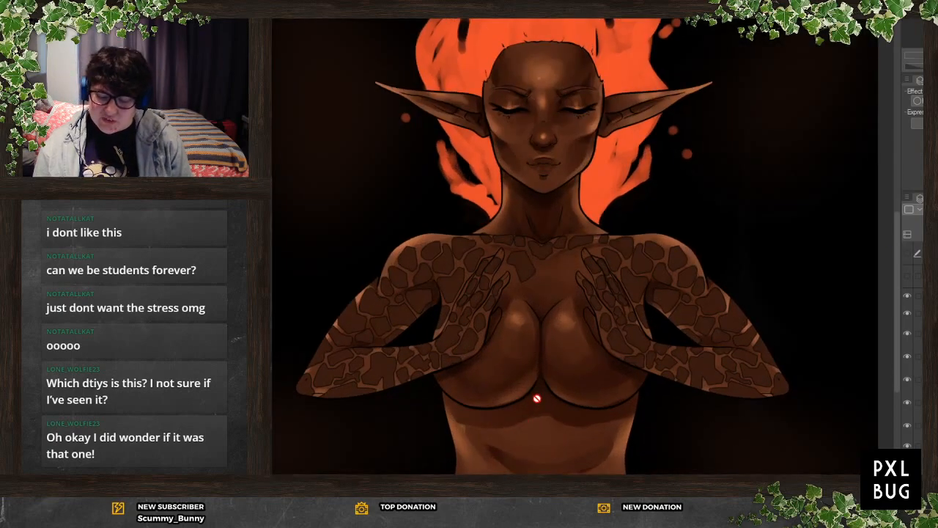
pyautogui.scroll(-1, 508, 375)
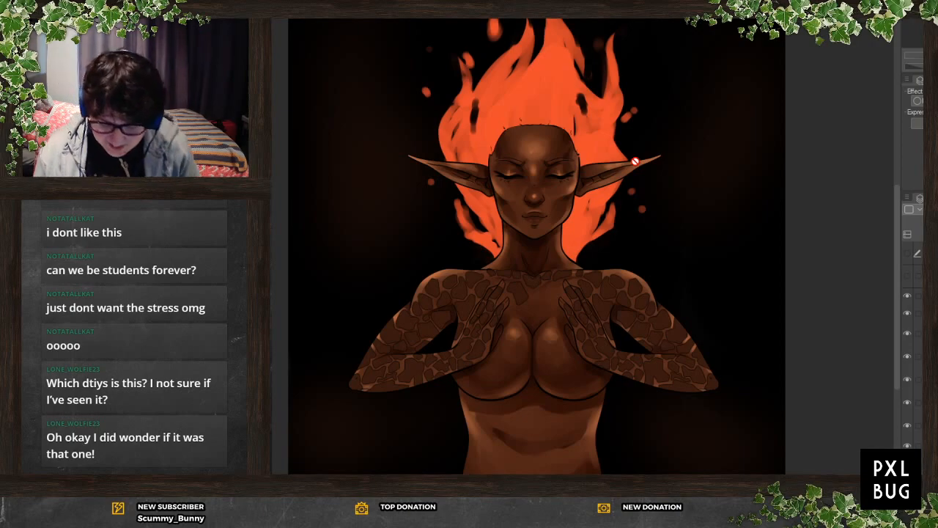
# On the patch layer, paint a large outlined patch in the middle of the chest and a narrower one beside the right-hand fingertips
pyautogui.scroll(3, 705, 304)
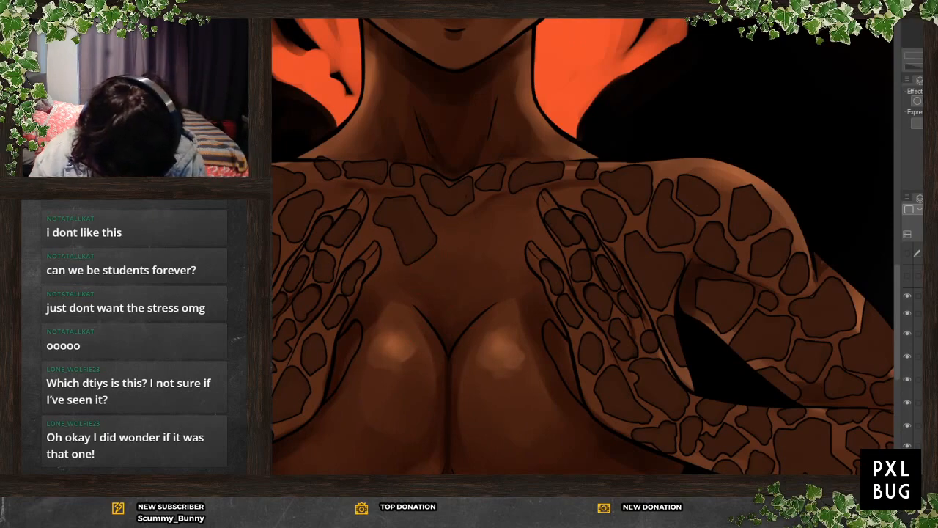
pyautogui.click(920, 357)
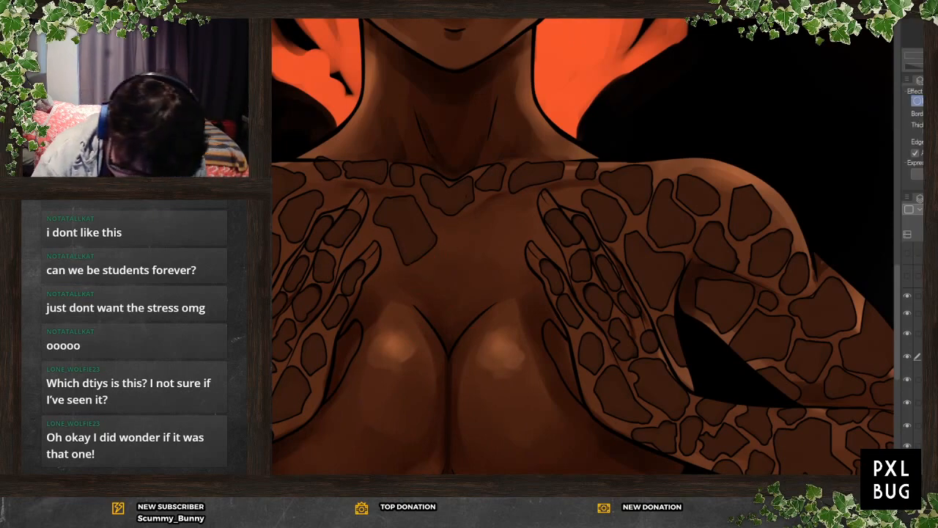
pyautogui.moveTo(450, 227)
pyautogui.mouseDown()
pyautogui.moveTo(417, 272)
pyautogui.moveTo(459, 308)
pyautogui.moveTo(497, 278)
pyautogui.moveTo(490, 205)
pyautogui.moveTo(452, 223)
pyautogui.moveTo(466, 236)
pyautogui.moveTo(480, 221)
pyautogui.moveTo(454, 262)
pyautogui.moveTo(435, 271)
pyautogui.moveTo(454, 290)
pyautogui.moveTo(473, 281)
pyautogui.moveTo(479, 264)
pyautogui.moveTo(455, 284)
pyautogui.mouseUp()
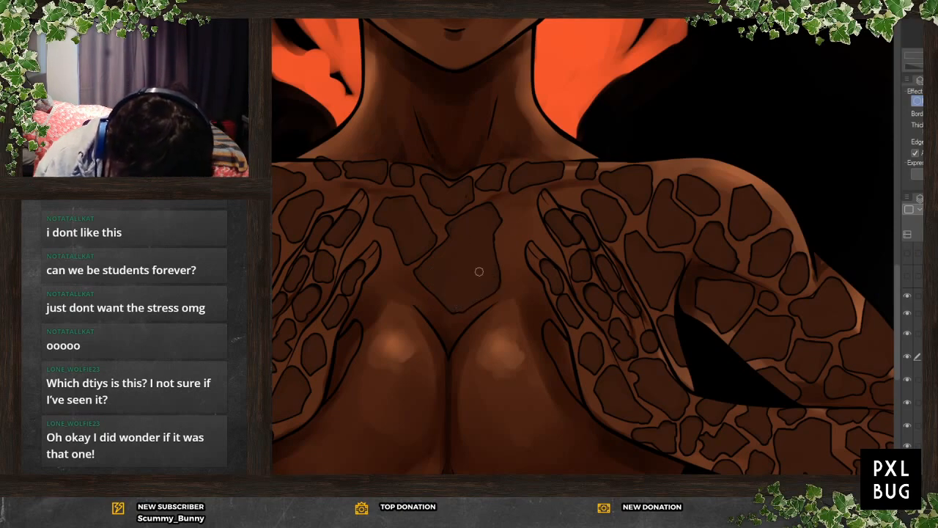
pyautogui.moveTo(521, 204)
pyautogui.mouseDown()
pyautogui.moveTo(526, 213)
pyautogui.moveTo(519, 205)
pyautogui.moveTo(511, 230)
pyautogui.moveTo(524, 277)
pyautogui.moveTo(525, 221)
pyautogui.moveTo(548, 247)
pyautogui.moveTo(539, 241)
pyautogui.mouseUp()
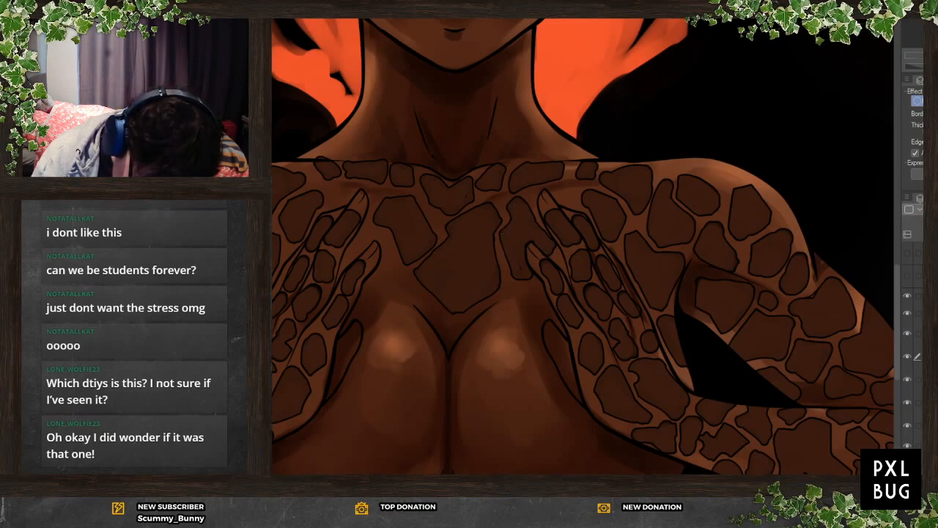
pyautogui.scroll(-4, 515, 258)
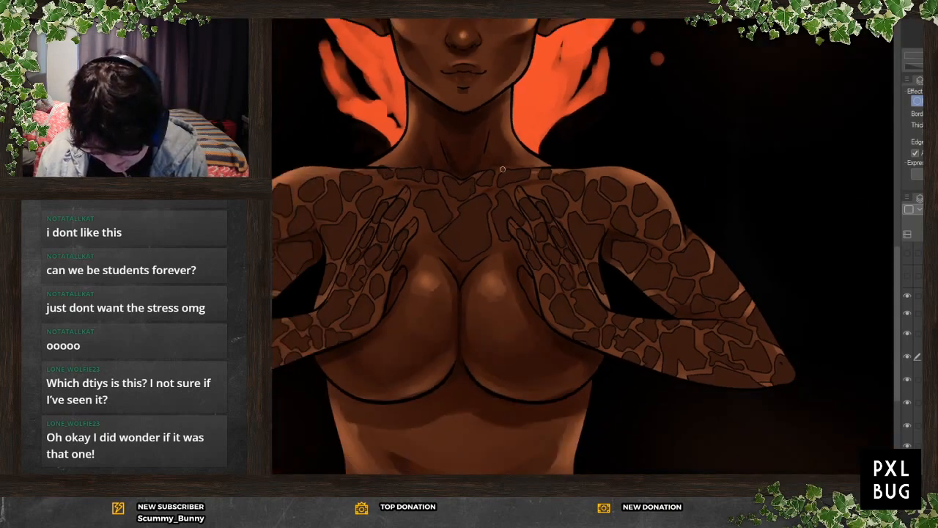
pyautogui.scroll(4, 419, 296)
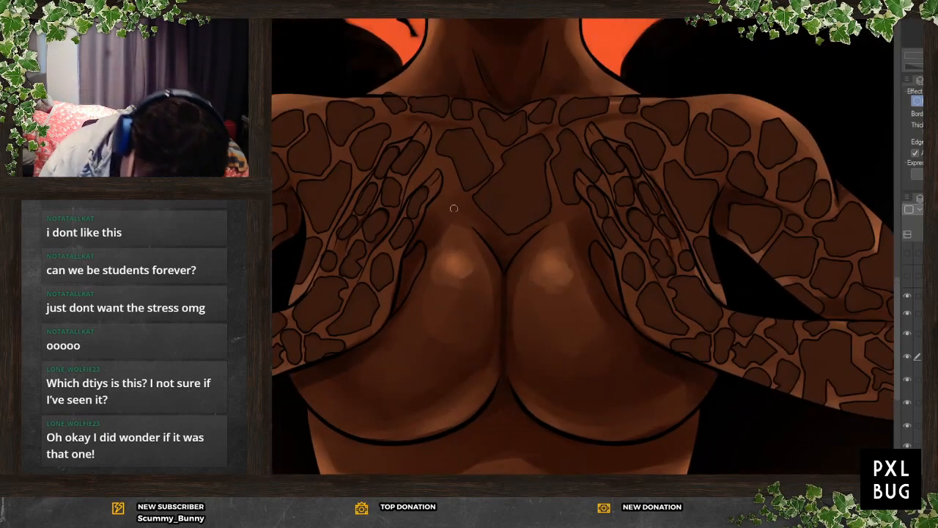
# Paint outlined patches over the upper part of both breasts and fill the gaps below the chest patches with smaller ones
pyautogui.moveTo(432, 223)
pyautogui.mouseDown()
pyautogui.moveTo(433, 246)
pyautogui.moveTo(429, 226)
pyautogui.moveTo(454, 232)
pyautogui.mouseUp()
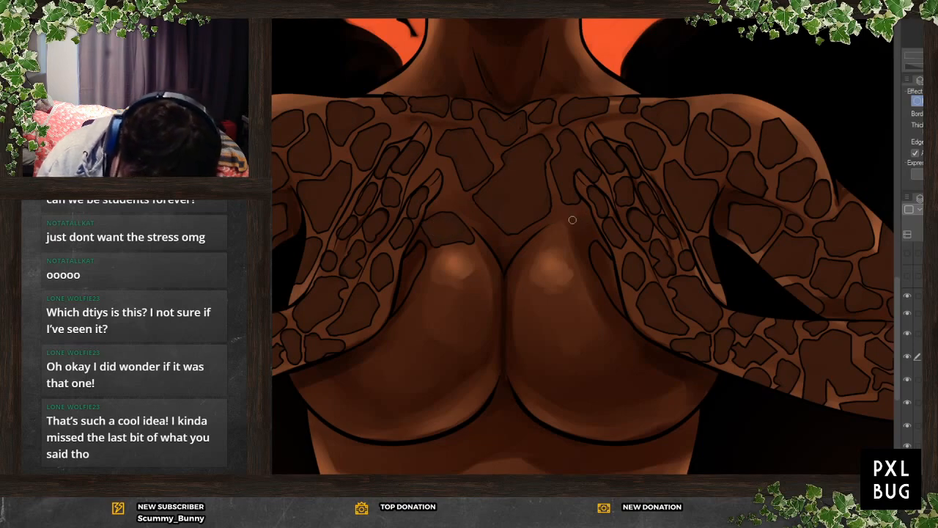
pyautogui.moveTo(588, 213)
pyautogui.mouseDown()
pyautogui.moveTo(558, 230)
pyautogui.moveTo(571, 242)
pyautogui.moveTo(586, 224)
pyautogui.mouseUp()
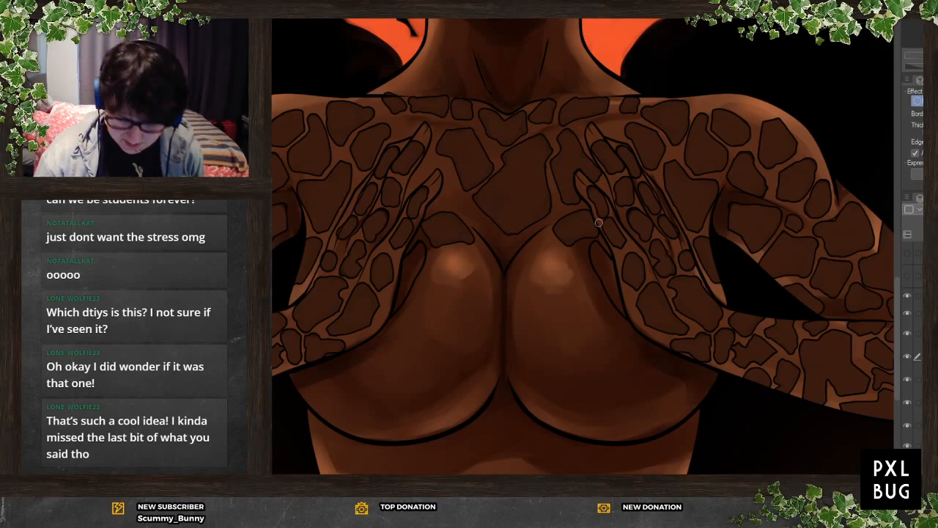
pyautogui.moveTo(540, 240)
pyautogui.mouseDown()
pyautogui.moveTo(554, 255)
pyautogui.moveTo(538, 280)
pyautogui.mouseUp()
pyautogui.moveTo(536, 241)
pyautogui.mouseDown()
pyautogui.moveTo(512, 270)
pyautogui.moveTo(519, 294)
pyautogui.moveTo(548, 293)
pyautogui.moveTo(544, 273)
pyautogui.moveTo(535, 288)
pyautogui.moveTo(518, 278)
pyautogui.moveTo(539, 255)
pyautogui.mouseUp()
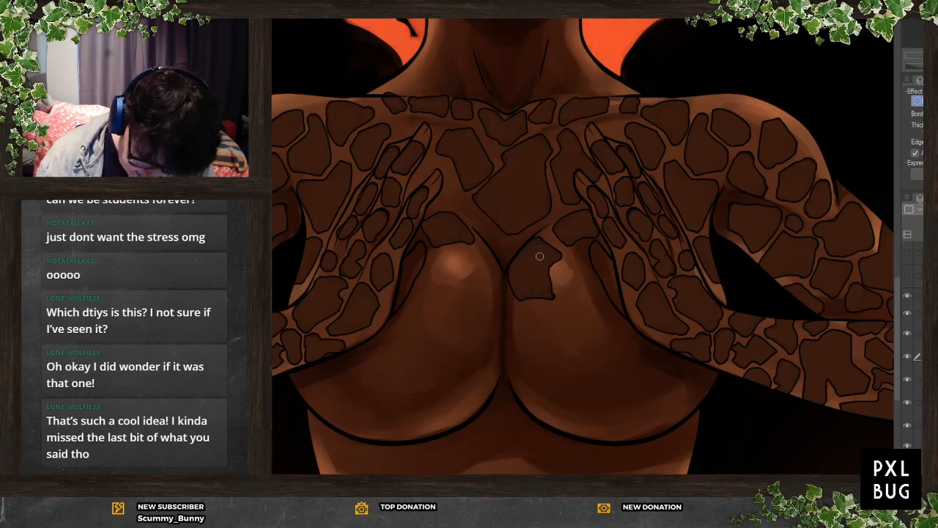
pyautogui.moveTo(464, 260)
pyautogui.mouseDown()
pyautogui.moveTo(485, 278)
pyautogui.moveTo(456, 261)
pyautogui.moveTo(463, 274)
pyautogui.moveTo(450, 296)
pyautogui.moveTo(482, 306)
pyautogui.moveTo(490, 289)
pyautogui.moveTo(470, 262)
pyautogui.moveTo(477, 272)
pyautogui.moveTo(468, 295)
pyautogui.mouseUp()
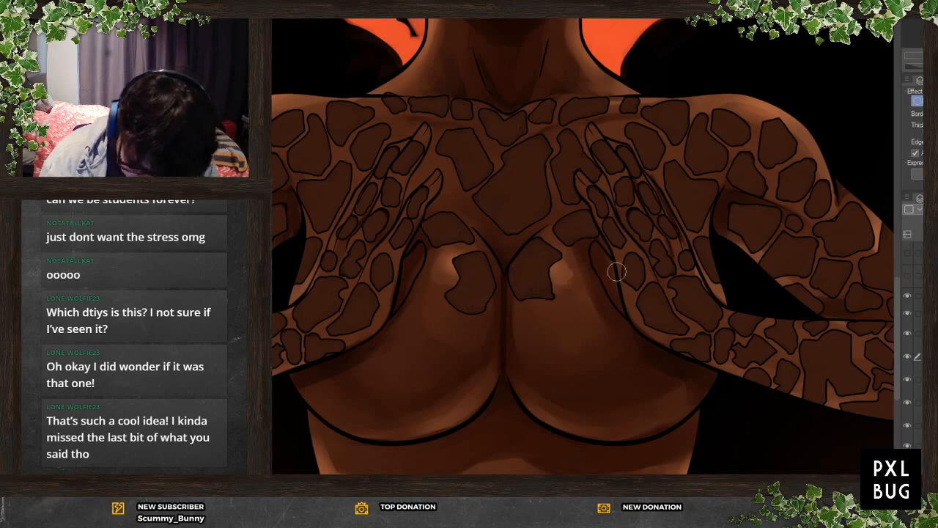
pyautogui.moveTo(437, 271); pyautogui.dragTo(429, 284)
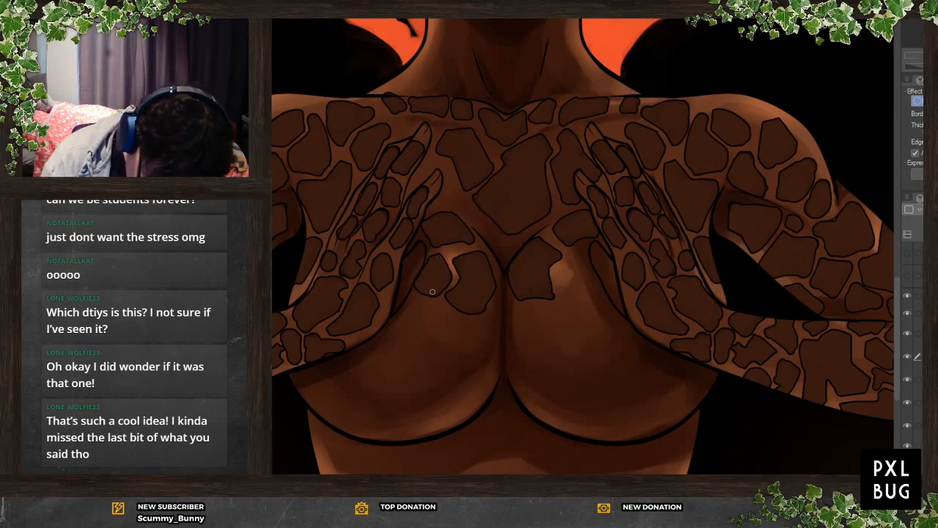
pyautogui.moveTo(573, 257)
pyautogui.mouseDown()
pyautogui.moveTo(568, 270)
pyautogui.moveTo(580, 277)
pyautogui.moveTo(581, 256)
pyautogui.mouseUp()
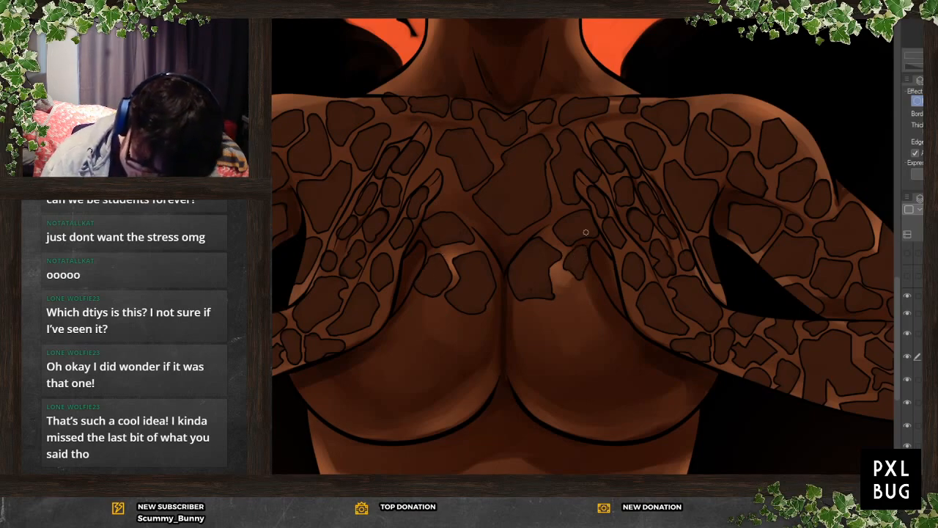
pyautogui.moveTo(450, 192)
pyautogui.mouseDown()
pyautogui.moveTo(447, 206)
pyautogui.moveTo(445, 194)
pyautogui.moveTo(491, 240)
pyautogui.mouseUp()
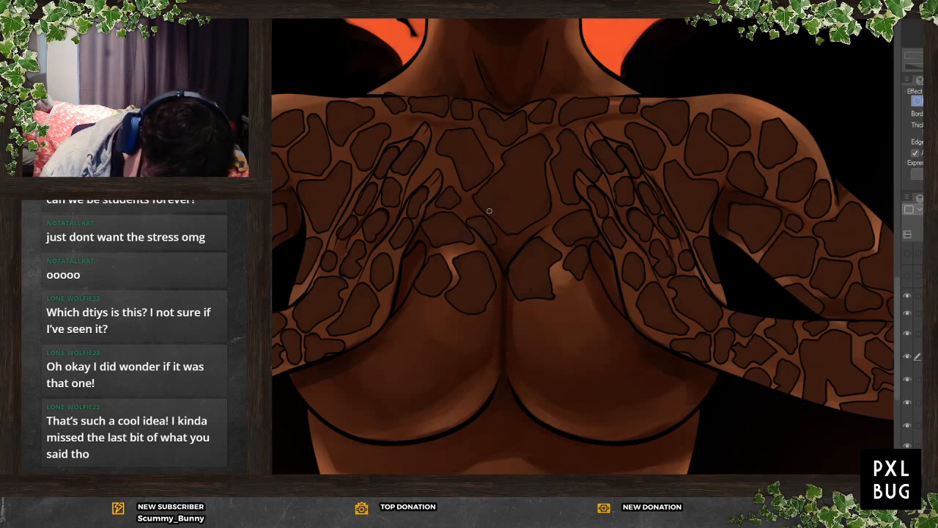
pyautogui.moveTo(524, 240); pyautogui.dragTo(500, 253)
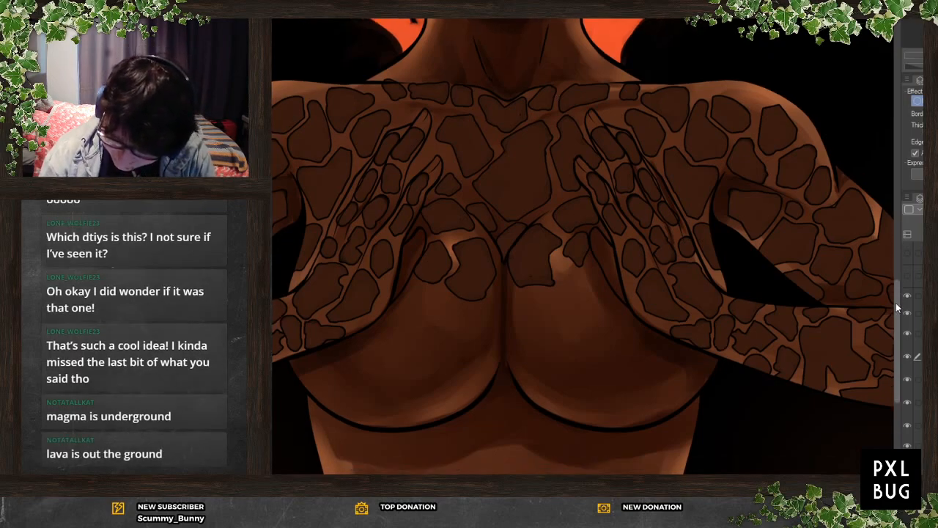
# Cover the rest of the right-hand breast down to its lower contour with closely spaced, irregular outlined patches
pyautogui.scroll(-5, 883, 342)
pyautogui.scroll(1, 883, 338)
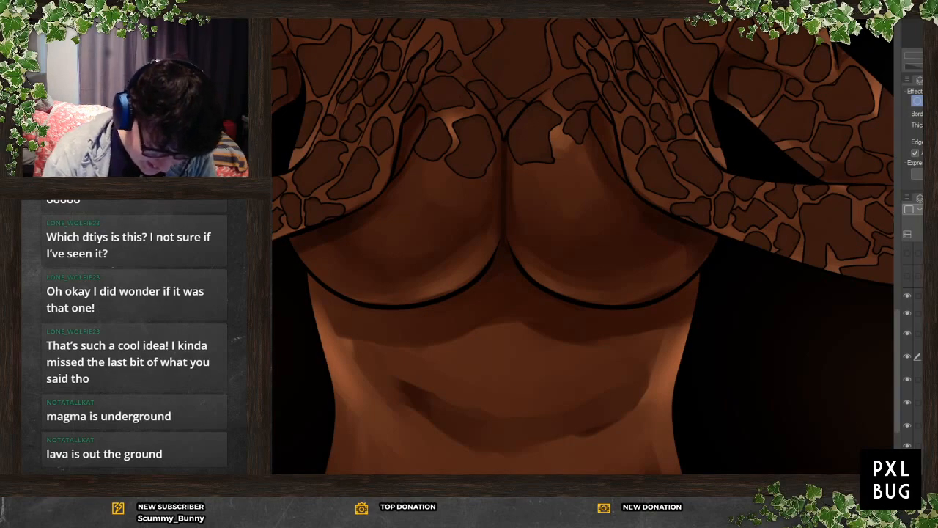
pyautogui.moveTo(573, 151)
pyautogui.mouseDown()
pyautogui.moveTo(589, 147)
pyautogui.moveTo(595, 163)
pyautogui.moveTo(554, 154)
pyautogui.moveTo(565, 159)
pyautogui.moveTo(553, 183)
pyautogui.moveTo(591, 165)
pyautogui.moveTo(575, 165)
pyautogui.mouseUp()
pyautogui.moveTo(515, 176)
pyautogui.mouseDown()
pyautogui.moveTo(546, 202)
pyautogui.moveTo(513, 179)
pyautogui.moveTo(518, 215)
pyautogui.moveTo(543, 209)
pyautogui.moveTo(521, 188)
pyautogui.moveTo(523, 202)
pyautogui.moveTo(605, 180)
pyautogui.moveTo(617, 189)
pyautogui.moveTo(579, 208)
pyautogui.moveTo(574, 201)
pyautogui.moveTo(608, 193)
pyautogui.mouseUp()
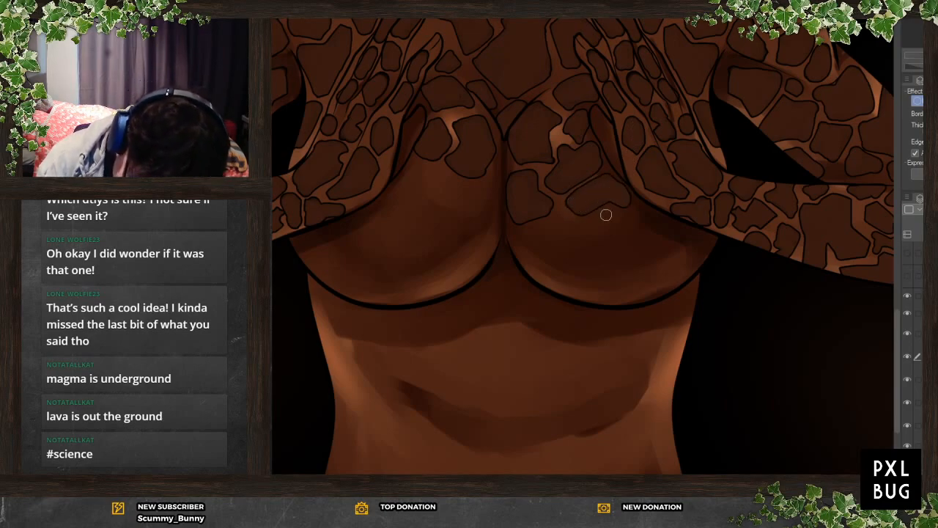
pyautogui.moveTo(562, 217)
pyautogui.mouseDown()
pyautogui.moveTo(535, 231)
pyautogui.moveTo(560, 248)
pyautogui.moveTo(587, 231)
pyautogui.moveTo(563, 220)
pyautogui.moveTo(549, 234)
pyautogui.moveTo(570, 228)
pyautogui.moveTo(582, 186)
pyautogui.moveTo(597, 251)
pyautogui.moveTo(584, 248)
pyautogui.moveTo(621, 231)
pyautogui.moveTo(622, 257)
pyautogui.moveTo(590, 273)
pyautogui.moveTo(585, 248)
pyautogui.moveTo(610, 246)
pyautogui.moveTo(611, 255)
pyautogui.moveTo(623, 215)
pyautogui.moveTo(561, 270)
pyautogui.moveTo(528, 255)
pyautogui.moveTo(550, 276)
pyautogui.mouseUp()
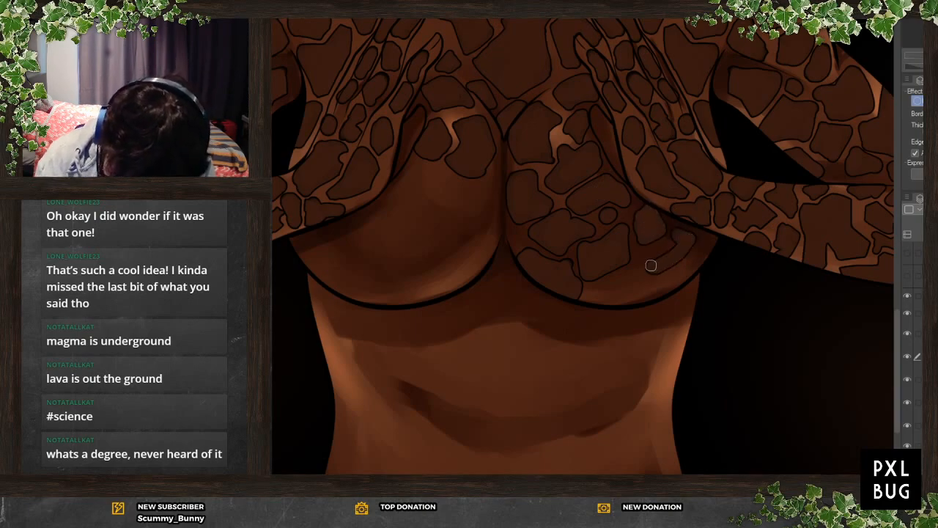
pyautogui.moveTo(633, 273)
pyautogui.mouseDown()
pyautogui.moveTo(598, 297)
pyautogui.moveTo(643, 292)
pyautogui.moveTo(638, 281)
pyautogui.moveTo(605, 289)
pyautogui.moveTo(607, 280)
pyautogui.mouseUp()
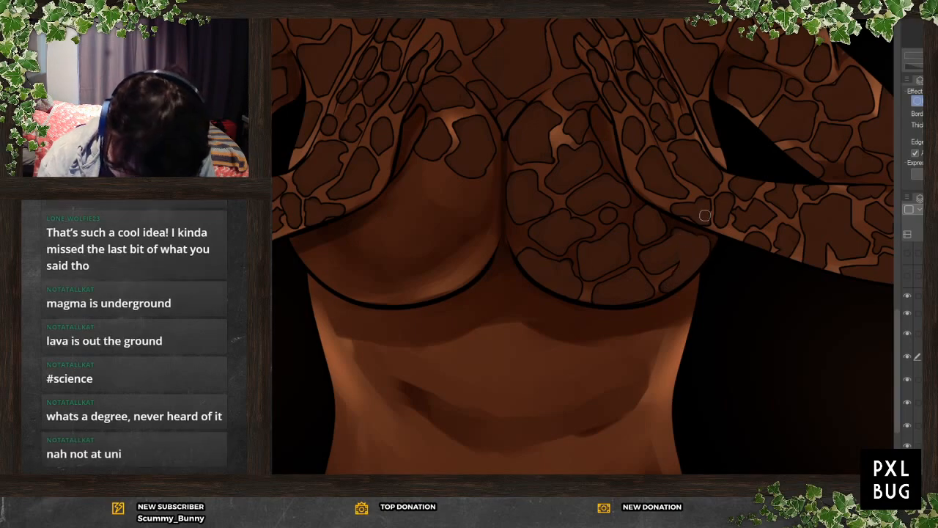
pyautogui.scroll(-3, 432, 63)
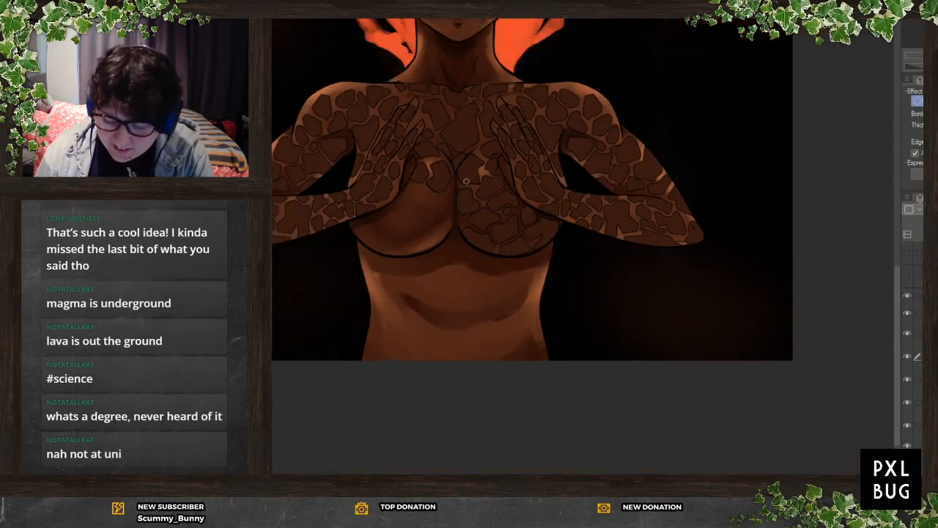
pyautogui.scroll(2, 432, 63)
pyautogui.scroll(1, 411, 213)
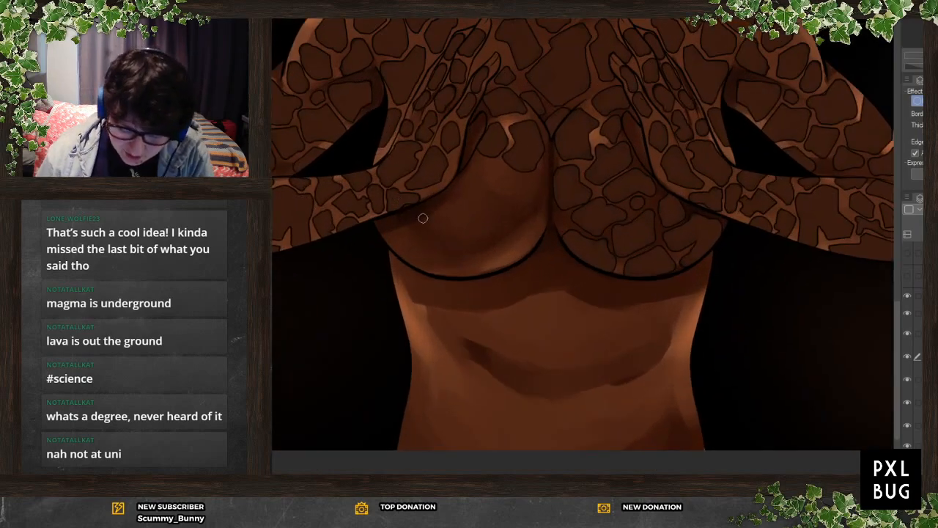
# Paint large outlined patches on the upper torso from the centre below the breasts to the right-hand side contour
pyautogui.moveTo(514, 294)
pyautogui.mouseDown()
pyautogui.moveTo(539, 272)
pyautogui.moveTo(545, 323)
pyautogui.moveTo(520, 340)
pyautogui.moveTo(495, 301)
pyautogui.moveTo(511, 320)
pyautogui.moveTo(536, 297)
pyautogui.moveTo(528, 328)
pyautogui.mouseUp()
pyautogui.moveTo(558, 296)
pyautogui.mouseDown()
pyautogui.moveTo(600, 307)
pyautogui.moveTo(573, 281)
pyautogui.moveTo(575, 301)
pyautogui.moveTo(592, 291)
pyautogui.mouseUp()
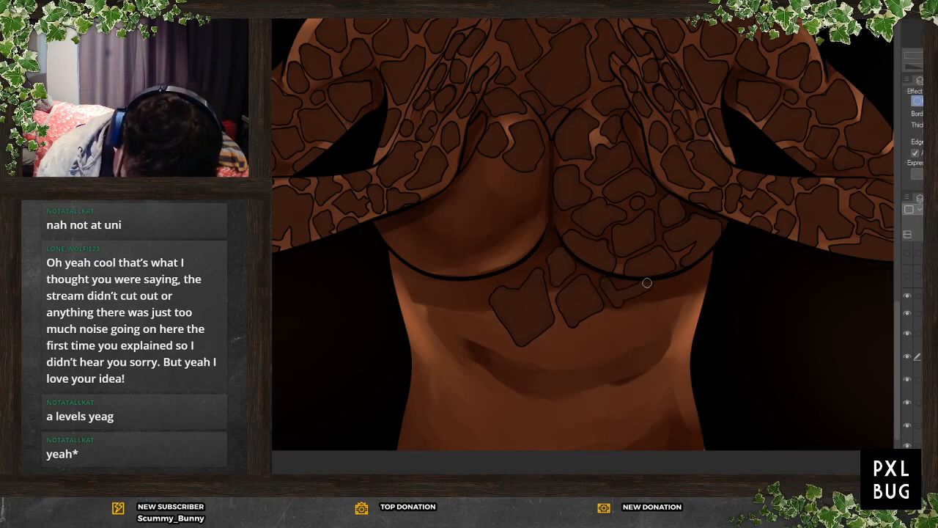
pyautogui.moveTo(673, 287)
pyautogui.mouseDown()
pyautogui.moveTo(637, 305)
pyautogui.moveTo(630, 324)
pyautogui.moveTo(605, 319)
pyautogui.moveTo(603, 344)
pyautogui.moveTo(636, 353)
pyautogui.moveTo(659, 335)
pyautogui.moveTo(675, 337)
pyautogui.moveTo(666, 298)
pyautogui.moveTo(640, 315)
pyautogui.moveTo(662, 302)
pyautogui.moveTo(667, 327)
pyautogui.moveTo(629, 343)
pyautogui.moveTo(609, 335)
pyautogui.moveTo(628, 304)
pyautogui.moveTo(676, 303)
pyautogui.mouseUp()
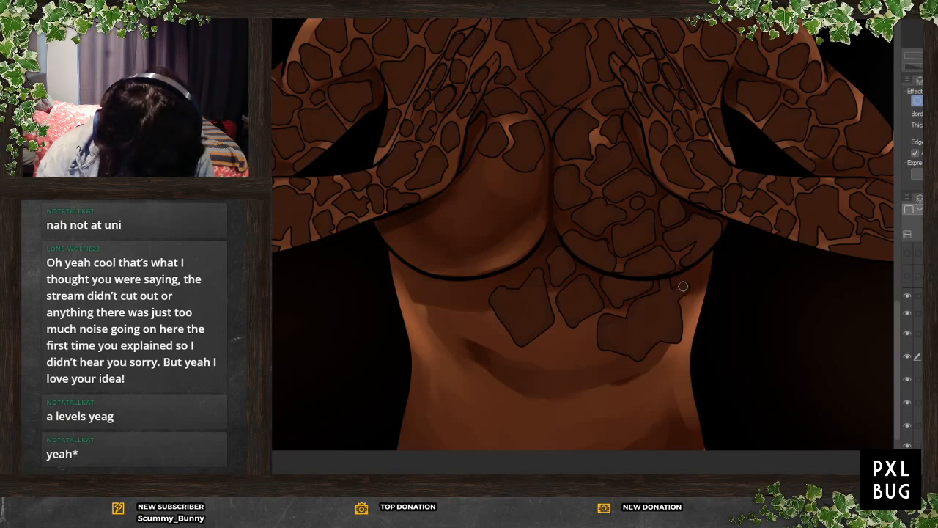
pyautogui.moveTo(715, 267)
pyautogui.mouseDown()
pyautogui.moveTo(690, 319)
pyautogui.moveTo(704, 293)
pyautogui.mouseUp()
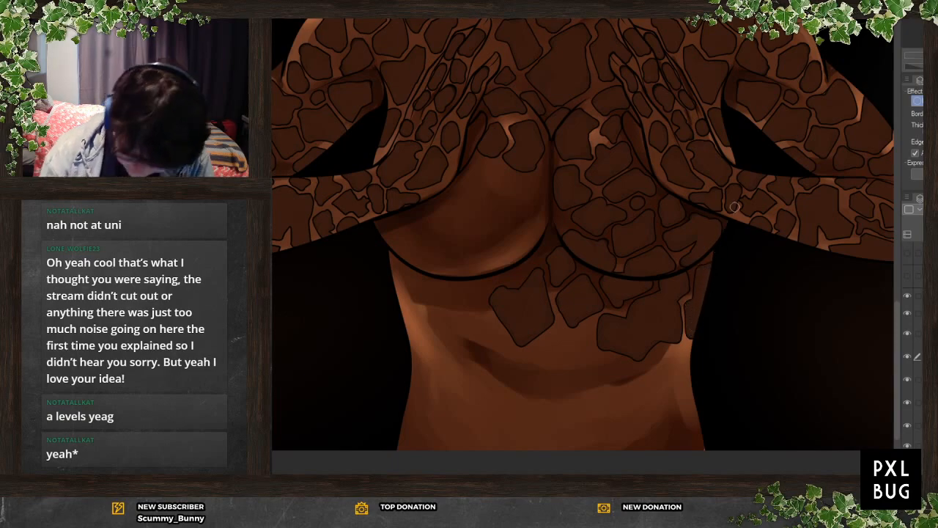
# Extend the outlined patches diagonally across the belly and down the right-hand side of the waist
pyautogui.moveTo(568, 322)
pyautogui.mouseDown()
pyautogui.moveTo(540, 354)
pyautogui.moveTo(565, 371)
pyautogui.moveTo(587, 362)
pyautogui.moveTo(589, 333)
pyautogui.moveTo(581, 358)
pyautogui.moveTo(569, 343)
pyautogui.moveTo(549, 357)
pyautogui.mouseUp()
pyautogui.moveTo(674, 358)
pyautogui.mouseDown()
pyautogui.moveTo(659, 354)
pyautogui.moveTo(639, 382)
pyautogui.moveTo(668, 396)
pyautogui.moveTo(694, 373)
pyautogui.moveTo(677, 355)
pyautogui.moveTo(661, 372)
pyautogui.moveTo(673, 387)
pyautogui.mouseUp()
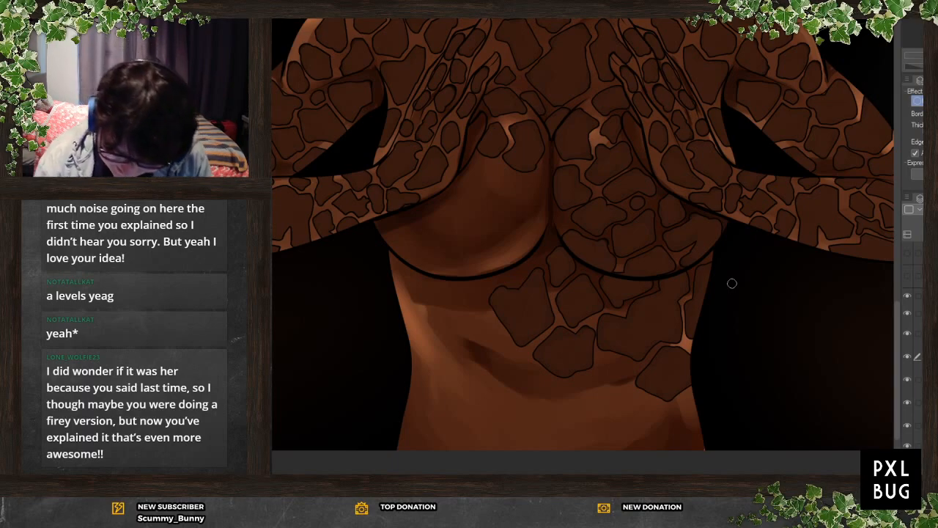
pyautogui.moveTo(607, 373)
pyautogui.mouseDown()
pyautogui.moveTo(570, 388)
pyautogui.moveTo(590, 396)
pyautogui.moveTo(610, 361)
pyautogui.moveTo(624, 368)
pyautogui.moveTo(623, 390)
pyautogui.moveTo(644, 401)
pyautogui.moveTo(615, 416)
pyautogui.mouseUp()
pyautogui.moveTo(585, 382)
pyautogui.mouseDown()
pyautogui.moveTo(595, 414)
pyautogui.moveTo(611, 420)
pyautogui.moveTo(629, 405)
pyautogui.moveTo(613, 375)
pyautogui.moveTo(597, 403)
pyautogui.moveTo(608, 414)
pyautogui.moveTo(647, 417)
pyautogui.moveTo(634, 435)
pyautogui.moveTo(678, 432)
pyautogui.moveTo(639, 429)
pyautogui.moveTo(659, 430)
pyautogui.mouseUp()
pyautogui.moveTo(698, 396); pyautogui.dragTo(698, 443)
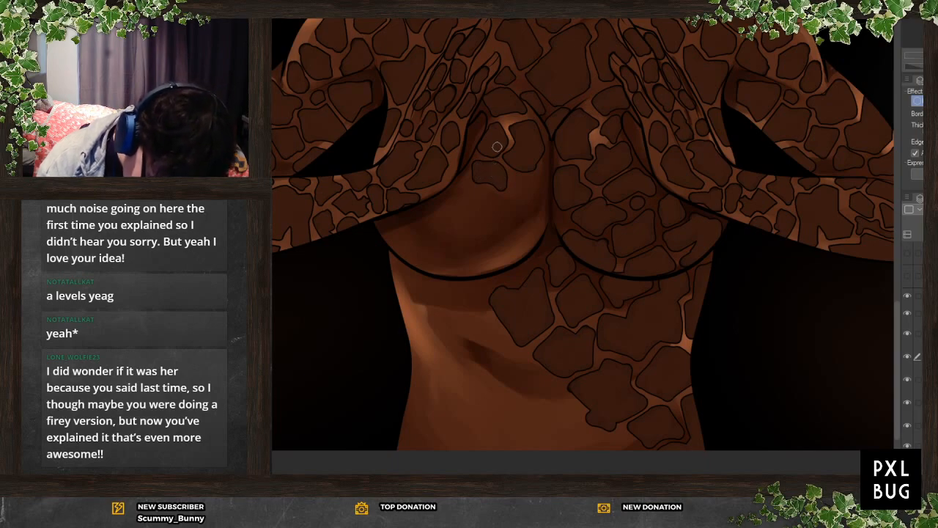
# Paint outlined patches below the left-hand breast and down the middle of the belly to the canvas edge
pyautogui.moveTo(444, 284)
pyautogui.mouseDown()
pyautogui.moveTo(475, 286)
pyautogui.moveTo(490, 329)
pyautogui.moveTo(459, 331)
pyautogui.moveTo(436, 310)
pyautogui.moveTo(439, 300)
pyautogui.moveTo(464, 322)
pyautogui.mouseUp()
pyautogui.hotkey('ctrl', 'z')
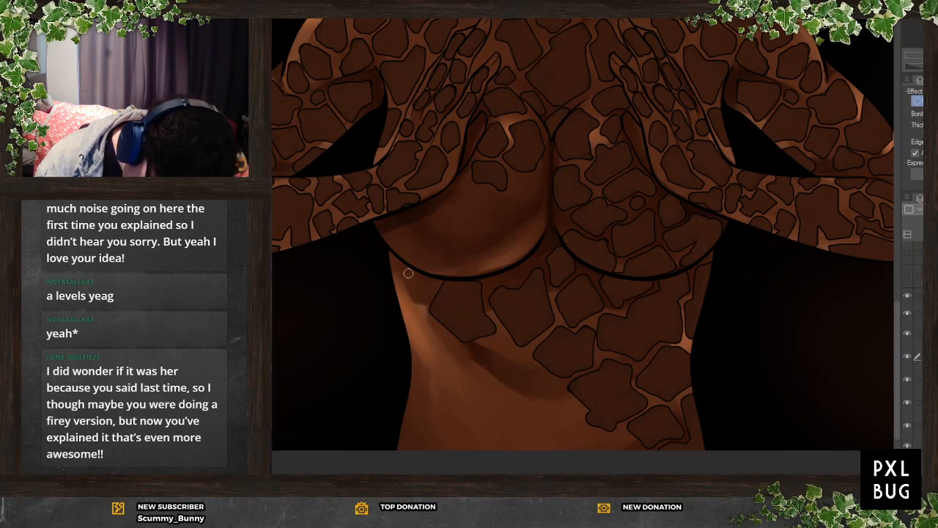
pyautogui.moveTo(400, 262)
pyautogui.mouseDown()
pyautogui.moveTo(390, 284)
pyautogui.moveTo(414, 298)
pyautogui.moveTo(427, 281)
pyautogui.moveTo(401, 269)
pyautogui.moveTo(411, 291)
pyautogui.mouseUp()
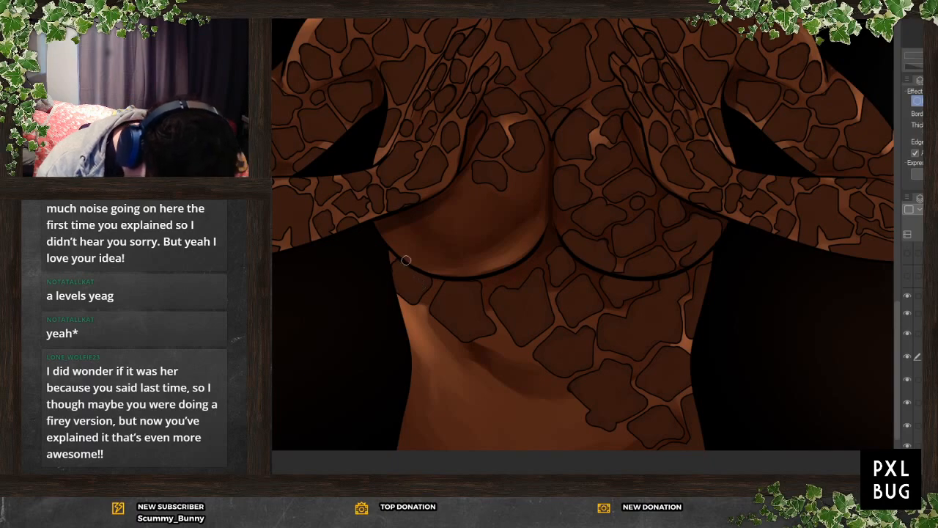
pyautogui.moveTo(498, 340)
pyautogui.mouseDown()
pyautogui.moveTo(522, 371)
pyautogui.moveTo(503, 373)
pyautogui.moveTo(543, 392)
pyautogui.moveTo(529, 379)
pyautogui.mouseUp()
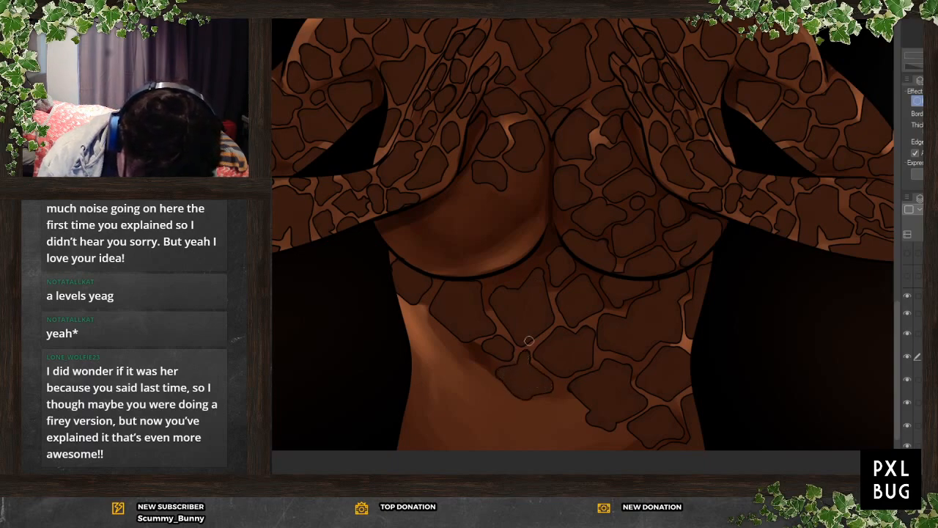
pyautogui.moveTo(555, 397); pyautogui.dragTo(591, 440)
pyautogui.moveTo(554, 397)
pyautogui.mouseDown()
pyautogui.moveTo(529, 424)
pyautogui.moveTo(535, 441)
pyautogui.moveTo(534, 427)
pyautogui.moveTo(561, 408)
pyautogui.moveTo(555, 423)
pyautogui.moveTo(577, 450)
pyautogui.mouseUp()
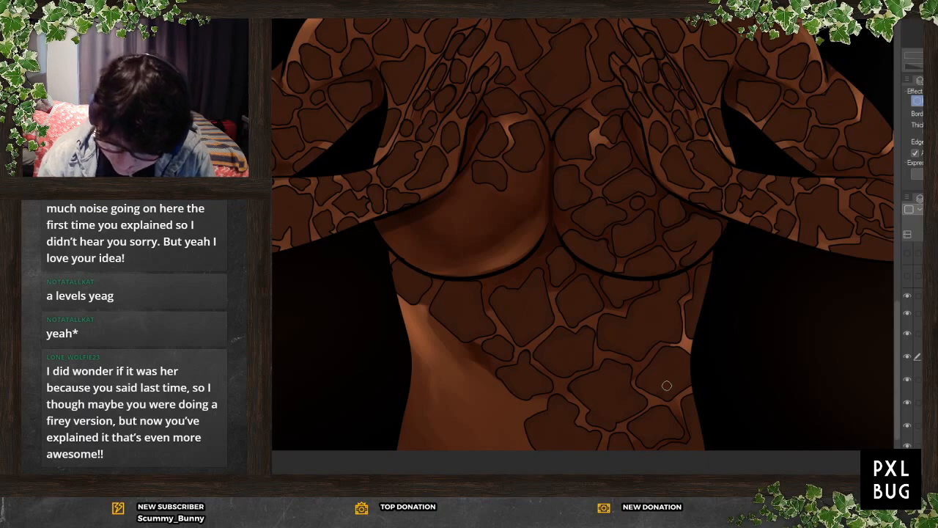
# Fill the bare left-hand side of the belly and waist with irregular outlined patches
pyautogui.moveTo(480, 383)
pyautogui.mouseDown()
pyautogui.moveTo(515, 411)
pyautogui.moveTo(506, 434)
pyautogui.moveTo(482, 432)
pyautogui.moveTo(480, 386)
pyautogui.moveTo(493, 419)
pyautogui.mouseUp()
pyautogui.moveTo(484, 453)
pyautogui.mouseDown()
pyautogui.moveTo(509, 454)
pyautogui.moveTo(454, 415)
pyautogui.moveTo(454, 455)
pyautogui.mouseUp()
pyautogui.moveTo(448, 413)
pyautogui.mouseDown()
pyautogui.moveTo(426, 441)
pyautogui.moveTo(456, 428)
pyautogui.moveTo(446, 410)
pyautogui.moveTo(452, 417)
pyautogui.moveTo(426, 415)
pyautogui.moveTo(429, 385)
pyautogui.moveTo(420, 379)
pyautogui.moveTo(410, 391)
pyautogui.moveTo(420, 409)
pyautogui.moveTo(409, 409)
pyautogui.moveTo(400, 447)
pyautogui.mouseUp()
pyautogui.moveTo(466, 384)
pyautogui.mouseDown()
pyautogui.moveTo(447, 379)
pyautogui.moveTo(462, 407)
pyautogui.moveTo(460, 370)
pyautogui.moveTo(440, 358)
pyautogui.moveTo(463, 401)
pyautogui.mouseUp()
pyautogui.moveTo(472, 358)
pyautogui.mouseDown()
pyautogui.moveTo(486, 371)
pyautogui.moveTo(477, 361)
pyautogui.mouseUp()
pyautogui.moveTo(395, 304)
pyautogui.mouseDown()
pyautogui.moveTo(417, 315)
pyautogui.moveTo(433, 338)
pyautogui.moveTo(419, 358)
pyautogui.moveTo(404, 329)
pyautogui.moveTo(426, 339)
pyautogui.mouseUp()
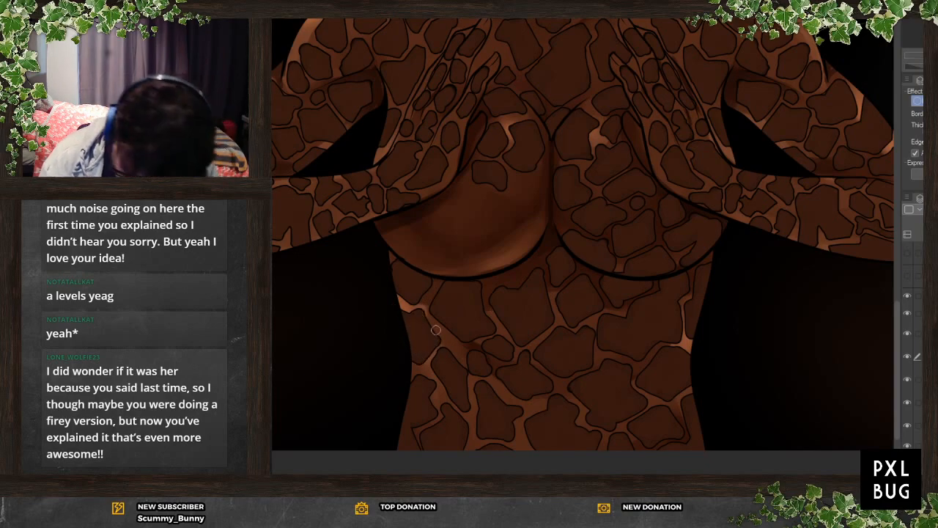
# Cover the rest of the left-hand breast down to its lower contour with closely spaced outlined patches
pyautogui.scroll(-2, 473, 340)
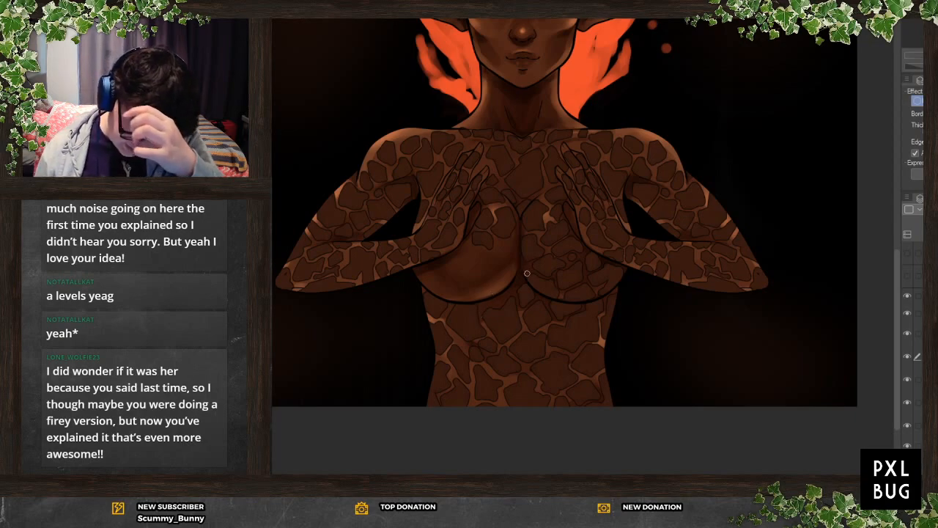
pyautogui.scroll(-2, 524, 270)
pyautogui.scroll(2, 472, 264)
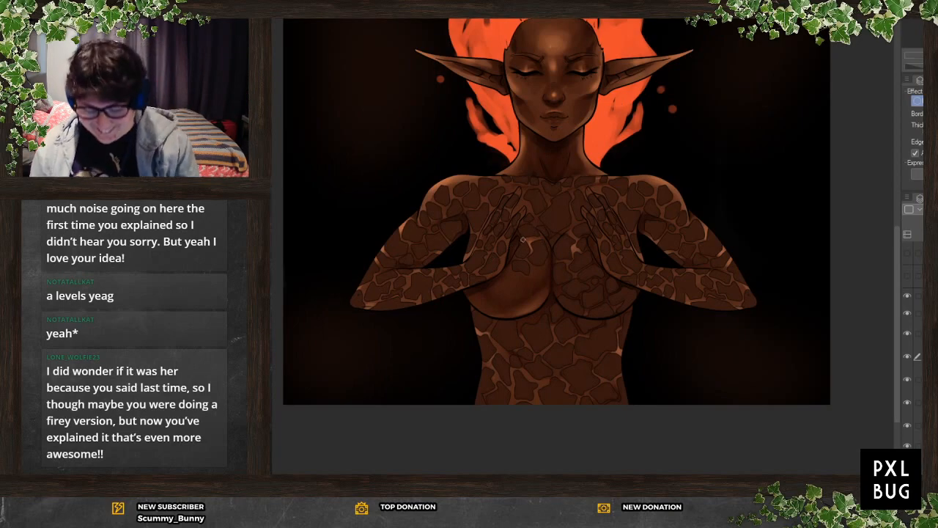
pyautogui.scroll(2, 523, 240)
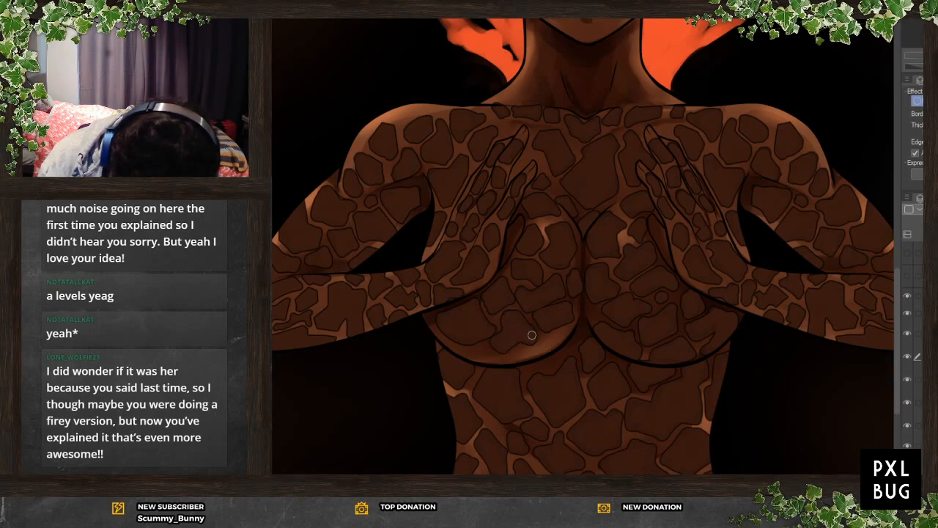
pyautogui.moveTo(513, 356); pyautogui.dragTo(511, 358)
pyautogui.moveTo(564, 338)
pyautogui.mouseDown()
pyautogui.moveTo(543, 348)
pyautogui.moveTo(558, 342)
pyautogui.mouseUp()
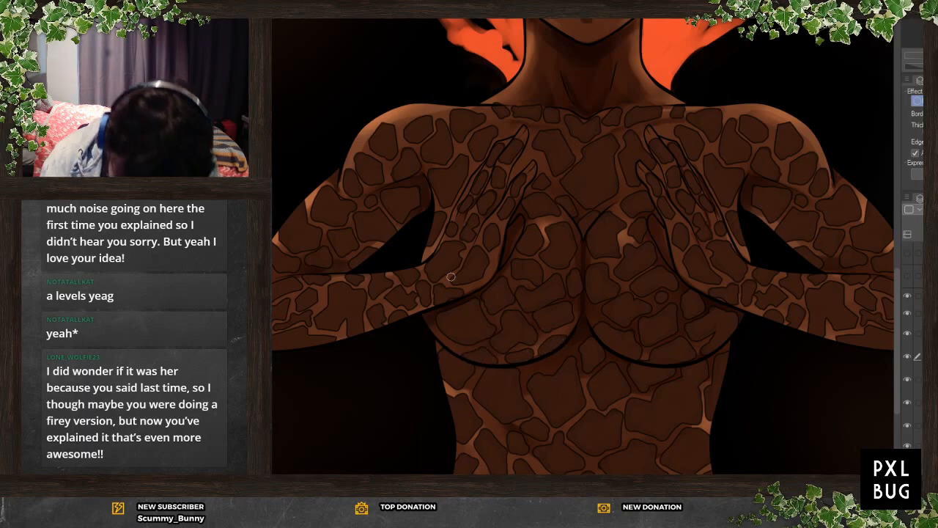
# Cover the neck from the jawline down to the collarbones with outlined patches
pyautogui.hotkey('ctrl', '0')
pyautogui.scroll(4, 475, 141)
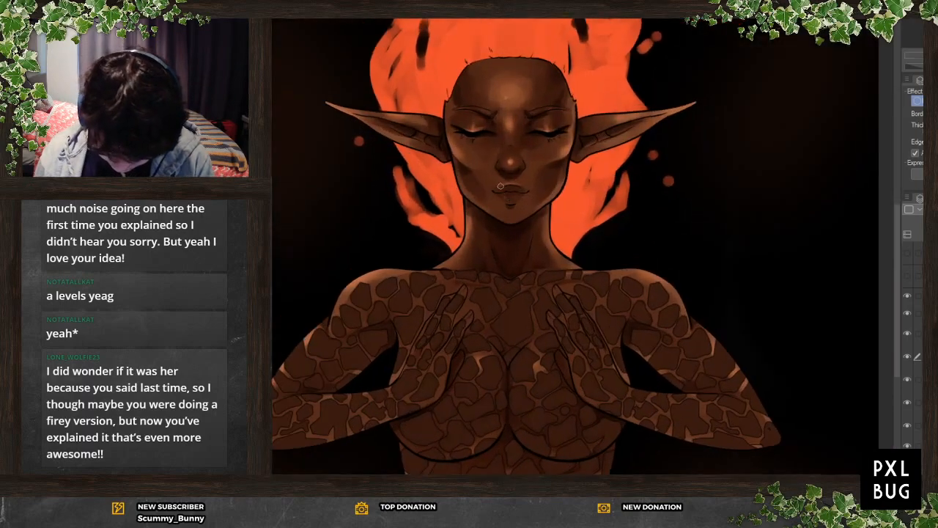
pyautogui.moveTo(450, 255)
pyautogui.mouseDown()
pyautogui.moveTo(448, 246)
pyautogui.moveTo(464, 281)
pyautogui.moveTo(451, 254)
pyautogui.moveTo(458, 301)
pyautogui.moveTo(428, 316)
pyautogui.moveTo(454, 271)
pyautogui.mouseUp()
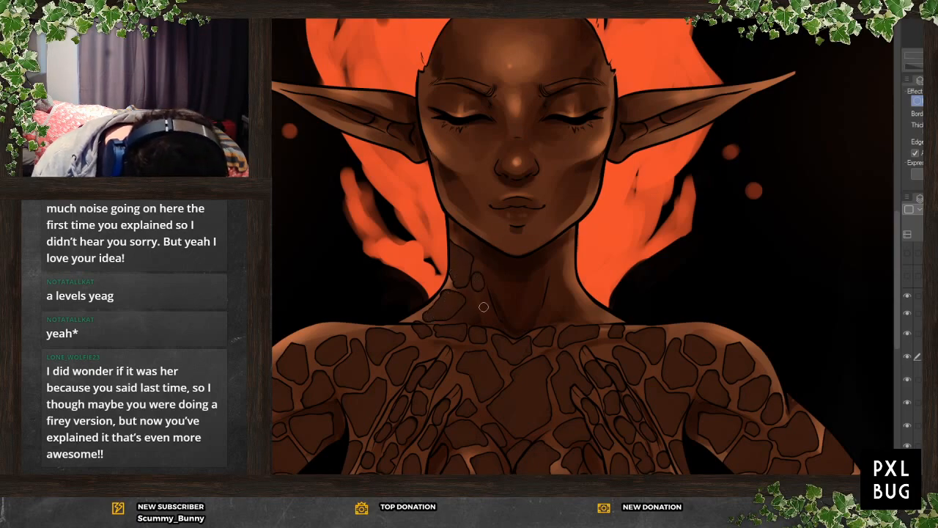
pyautogui.moveTo(563, 255)
pyautogui.mouseDown()
pyautogui.moveTo(556, 281)
pyautogui.moveTo(567, 286)
pyautogui.moveTo(564, 253)
pyautogui.moveTo(581, 284)
pyautogui.moveTo(578, 276)
pyautogui.moveTo(570, 304)
pyautogui.moveTo(550, 300)
pyautogui.moveTo(589, 311)
pyautogui.moveTo(567, 319)
pyautogui.moveTo(548, 302)
pyautogui.moveTo(630, 316)
pyautogui.mouseUp()
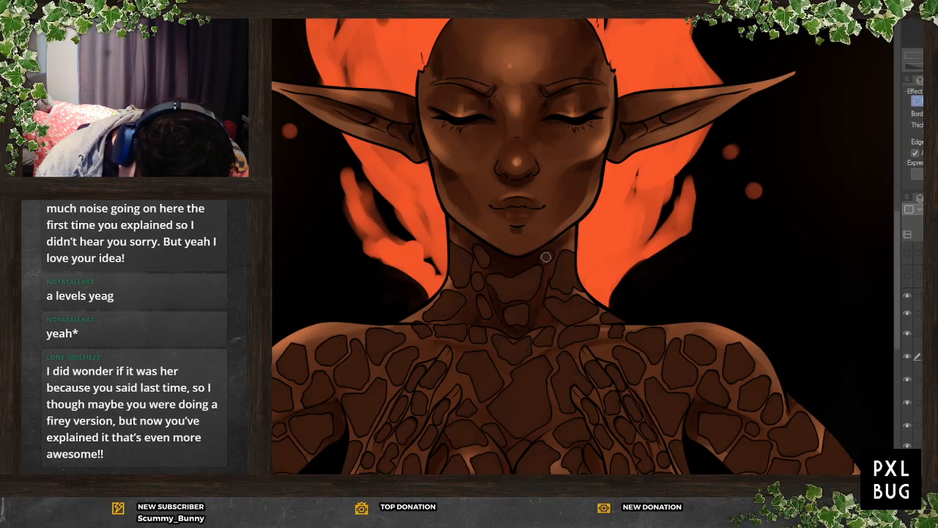
# Paint small clusters of rounded outlined patches on both cheeks, both sides of the forehead and both sides of the jaw
pyautogui.moveTo(574, 142)
pyautogui.mouseDown()
pyautogui.moveTo(567, 149)
pyautogui.moveTo(580, 151)
pyautogui.moveTo(578, 139)
pyautogui.moveTo(601, 133)
pyautogui.mouseUp()
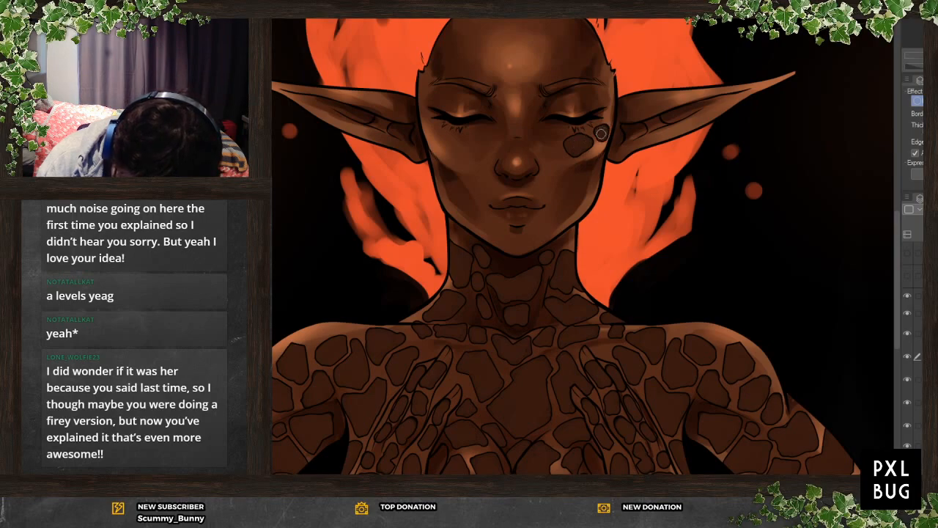
pyautogui.moveTo(437, 133)
pyautogui.mouseDown()
pyautogui.moveTo(457, 139)
pyautogui.moveTo(455, 154)
pyautogui.mouseUp()
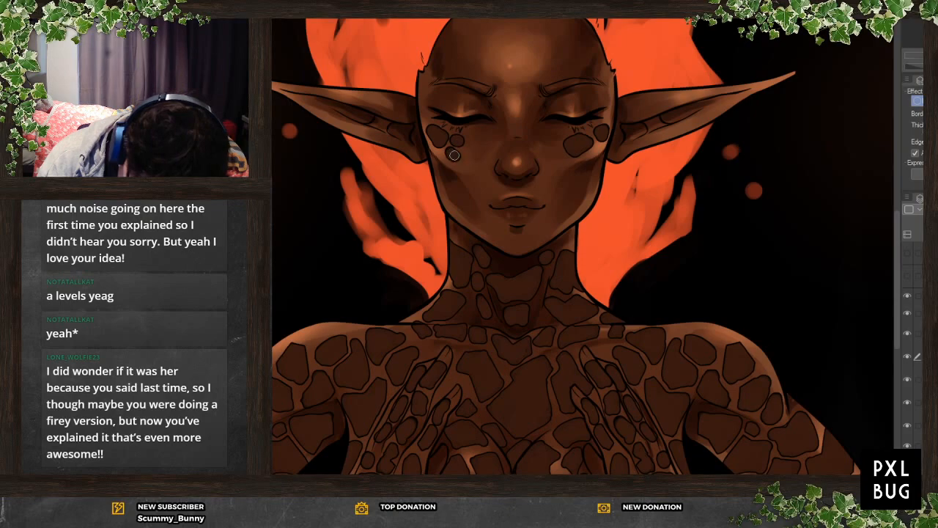
pyautogui.moveTo(445, 63)
pyautogui.mouseDown()
pyautogui.moveTo(460, 73)
pyautogui.moveTo(463, 46)
pyautogui.moveTo(452, 59)
pyautogui.moveTo(459, 50)
pyautogui.mouseUp()
pyautogui.moveTo(576, 60)
pyautogui.mouseDown()
pyautogui.moveTo(569, 67)
pyautogui.moveTo(586, 56)
pyautogui.moveTo(577, 47)
pyautogui.mouseUp()
pyautogui.moveTo(479, 67); pyautogui.dragTo(472, 41)
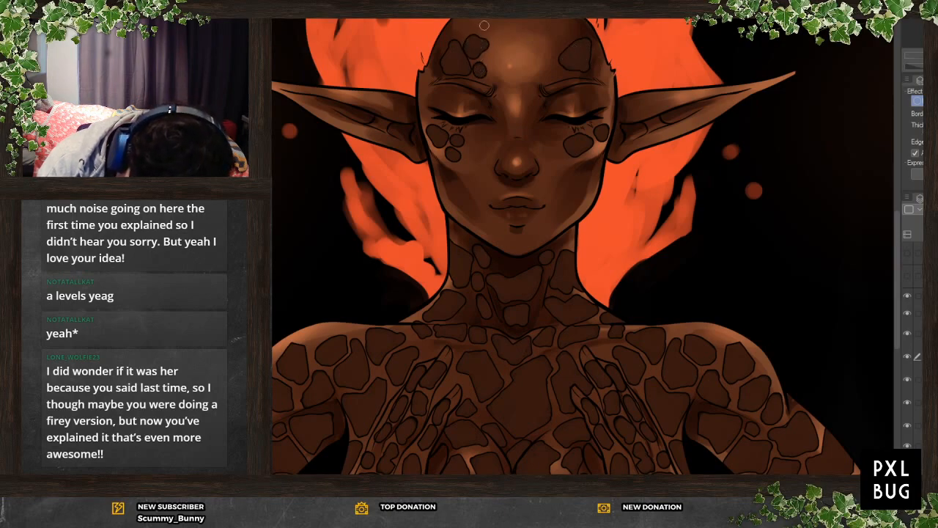
pyautogui.moveTo(557, 34); pyautogui.dragTo(571, 30)
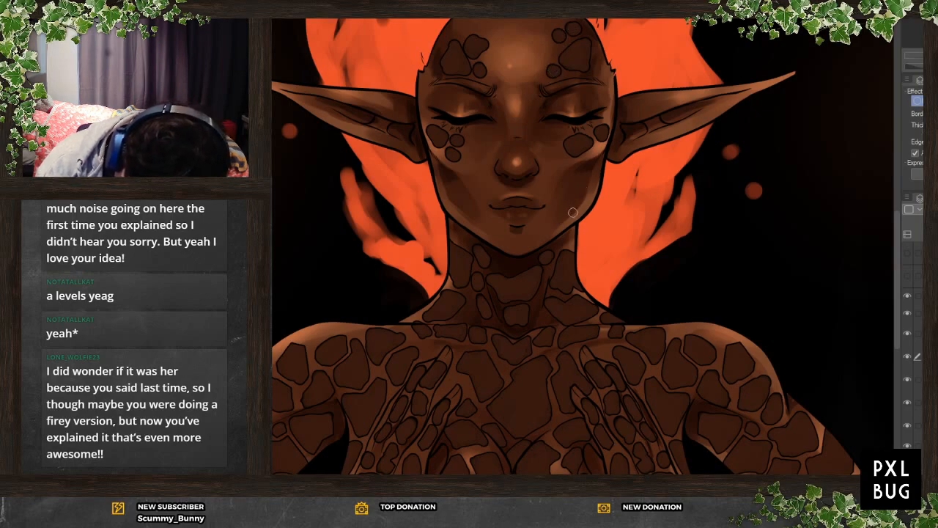
pyautogui.moveTo(568, 222)
pyautogui.mouseDown()
pyautogui.moveTo(558, 233)
pyautogui.moveTo(588, 203)
pyautogui.moveTo(582, 209)
pyautogui.moveTo(570, 195)
pyautogui.moveTo(586, 189)
pyautogui.mouseUp()
pyautogui.moveTo(461, 189)
pyautogui.mouseDown()
pyautogui.moveTo(459, 216)
pyautogui.moveTo(470, 210)
pyautogui.moveTo(442, 183)
pyautogui.mouseUp()
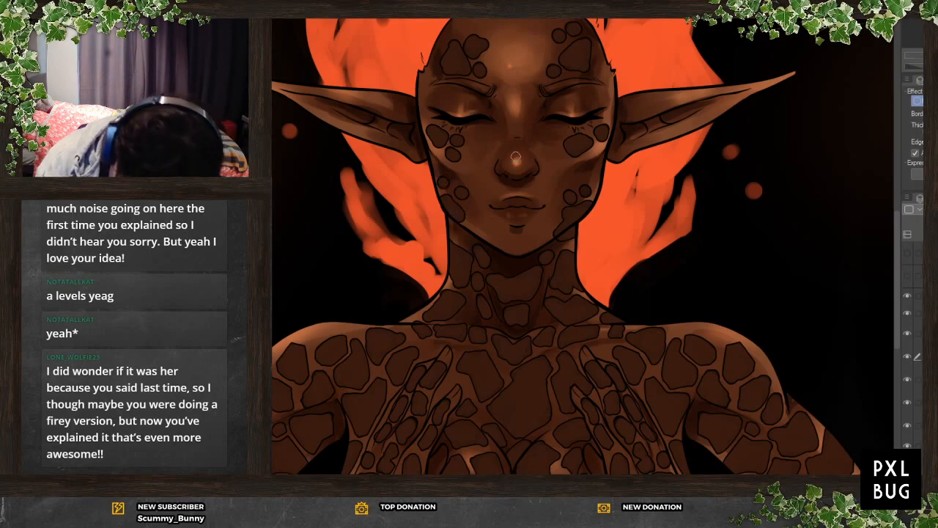
# Paint small outlined patches on the inner parts of both ears
pyautogui.hotkey('ctrl', '0')
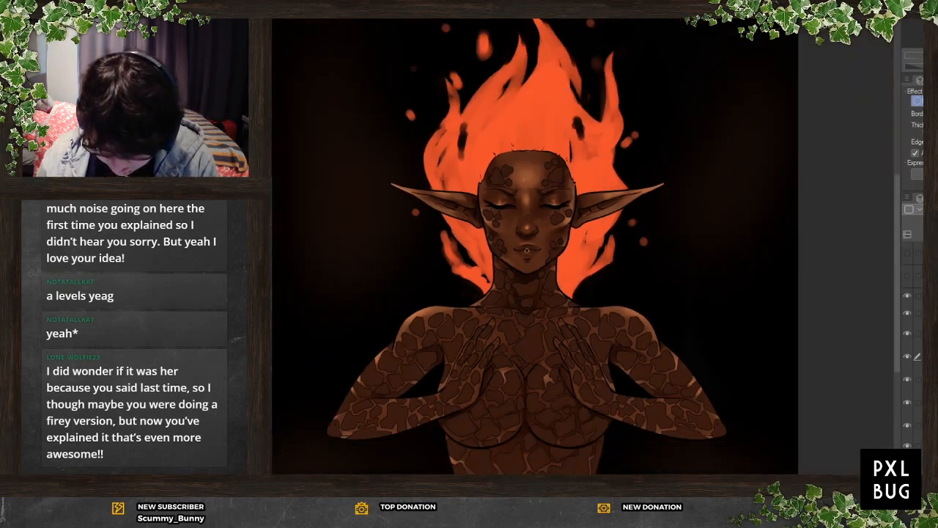
pyautogui.scroll(3, 447, 127)
pyautogui.moveTo(702, 254)
pyautogui.mouseDown()
pyautogui.moveTo(700, 261)
pyautogui.moveTo(714, 255)
pyautogui.moveTo(700, 253)
pyautogui.moveTo(726, 254)
pyautogui.mouseUp()
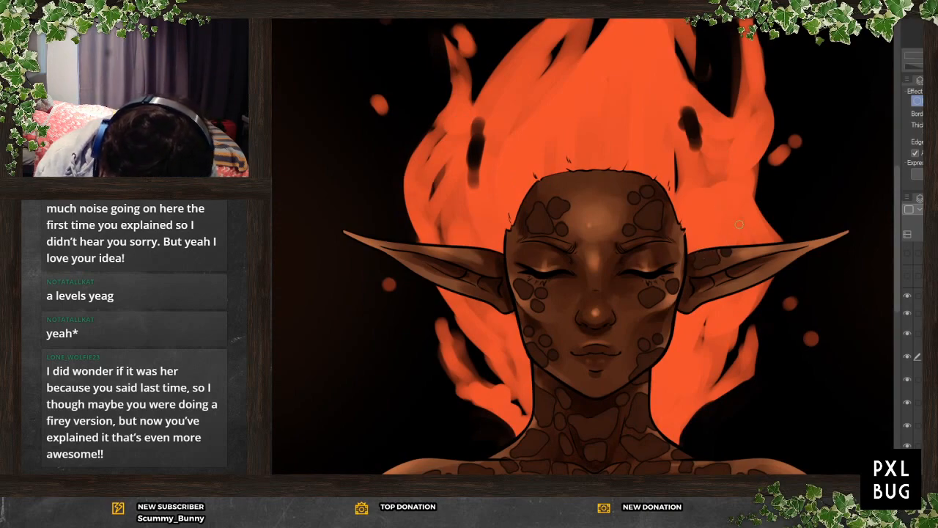
pyautogui.moveTo(463, 251); pyautogui.dragTo(484, 259)
pyautogui.moveTo(460, 291); pyautogui.dragTo(472, 298)
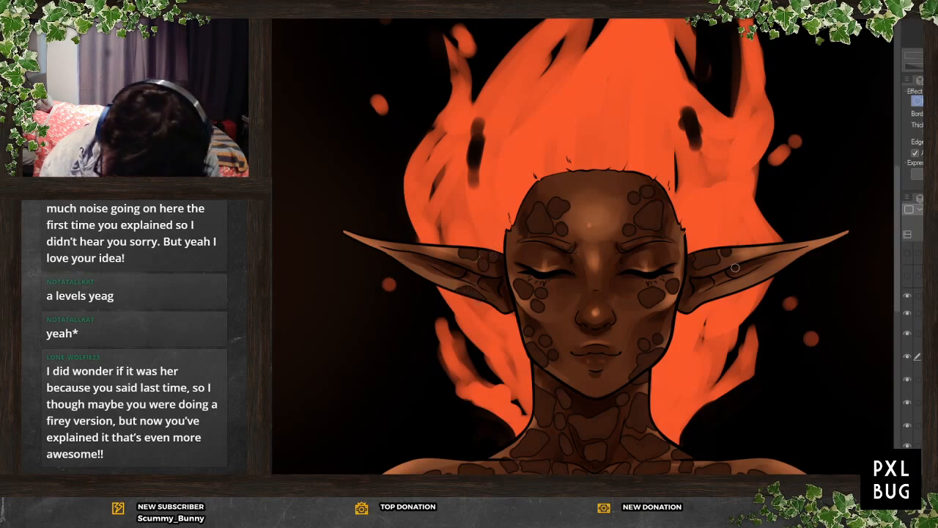
pyautogui.scroll(-4, 385, 230)
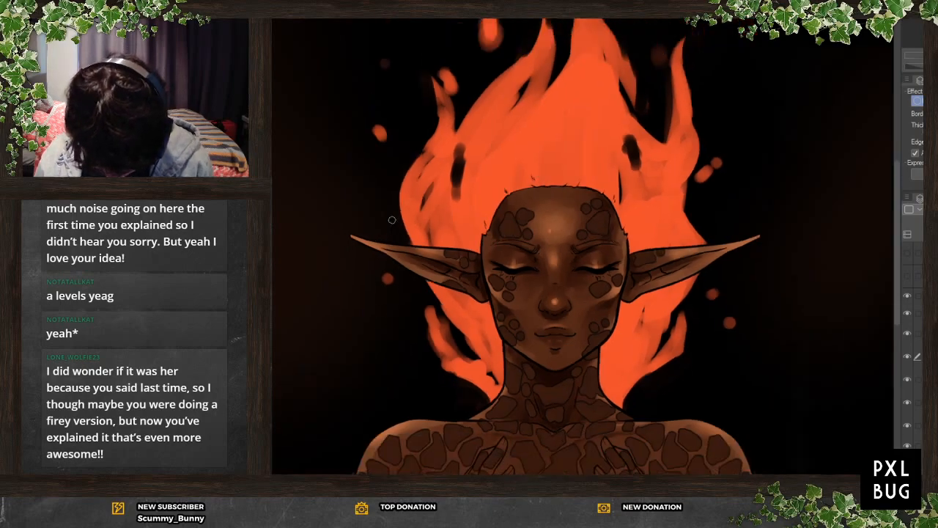
pyautogui.scroll(3, 527, 469)
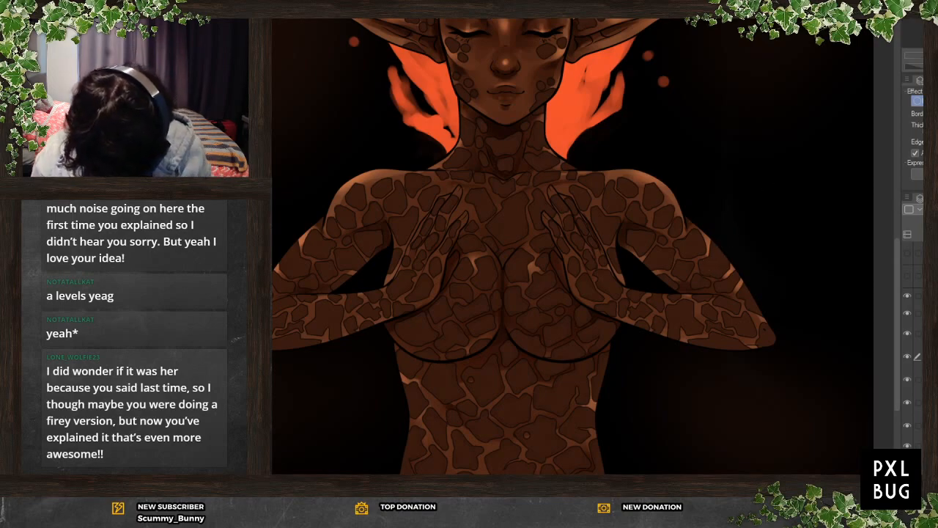
pyautogui.hotkey('ctrl', 'e')
pyautogui.hotkey('ctrl', 'e')
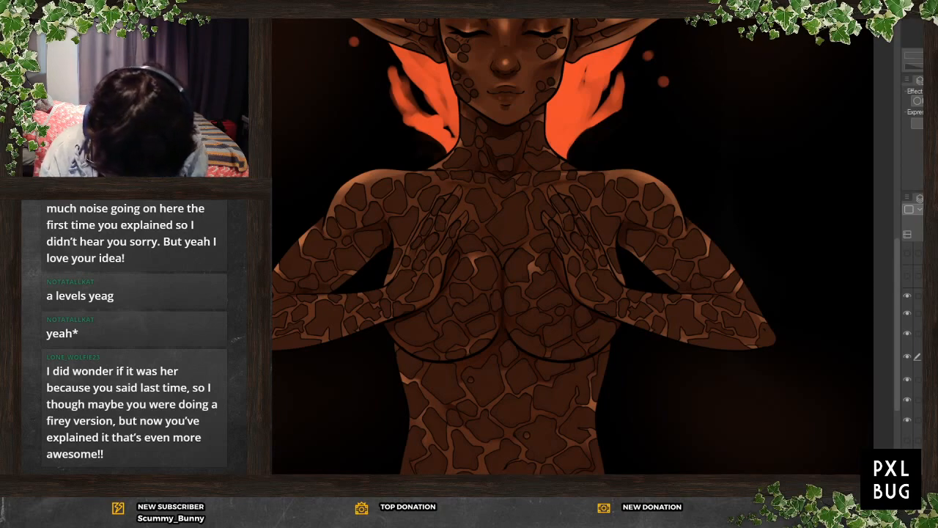
pyautogui.click(918, 101)
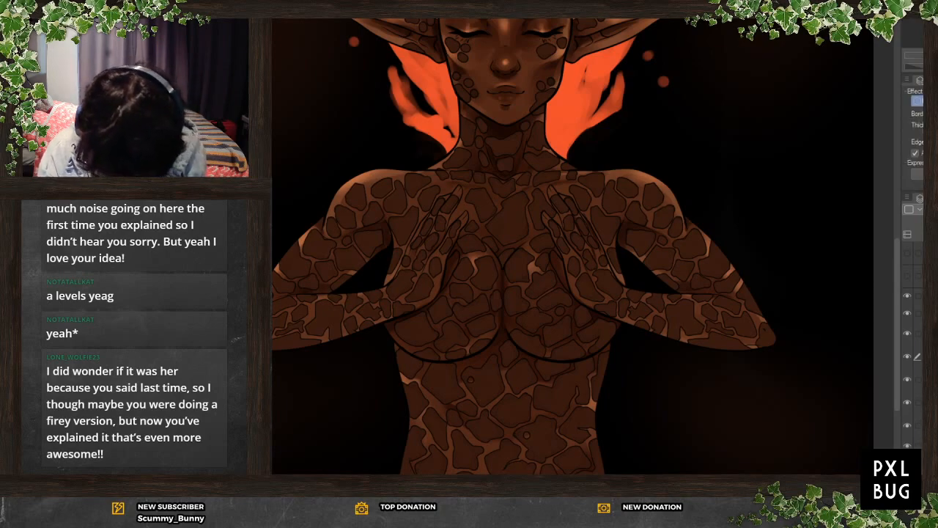
# Turn off the border effect on each of the patch layers and merge them into a single layer
pyautogui.click(918, 102)
pyautogui.click(921, 379)
pyautogui.click(917, 101)
pyautogui.click(921, 403)
pyautogui.click(918, 101)
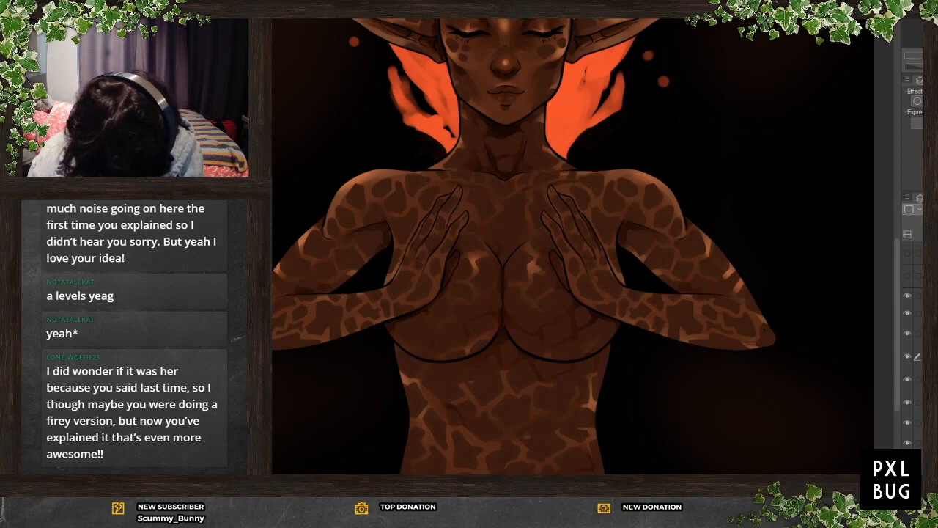
pyautogui.hotkey('ctrl', 'e')
# Turn the border effect on for the merged patch layer and set its edge colour to black
pyautogui.click(917, 101)
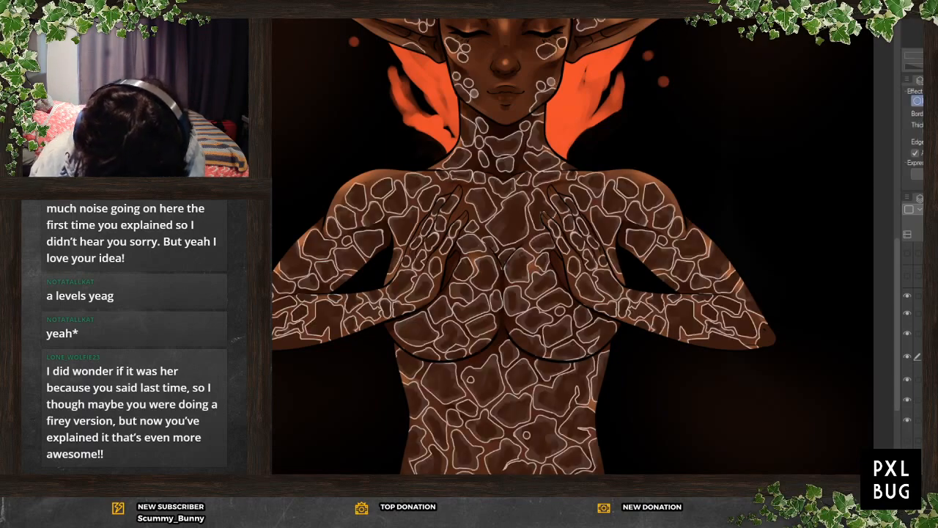
pyautogui.click(927, 141)
pyautogui.click(780, 310)
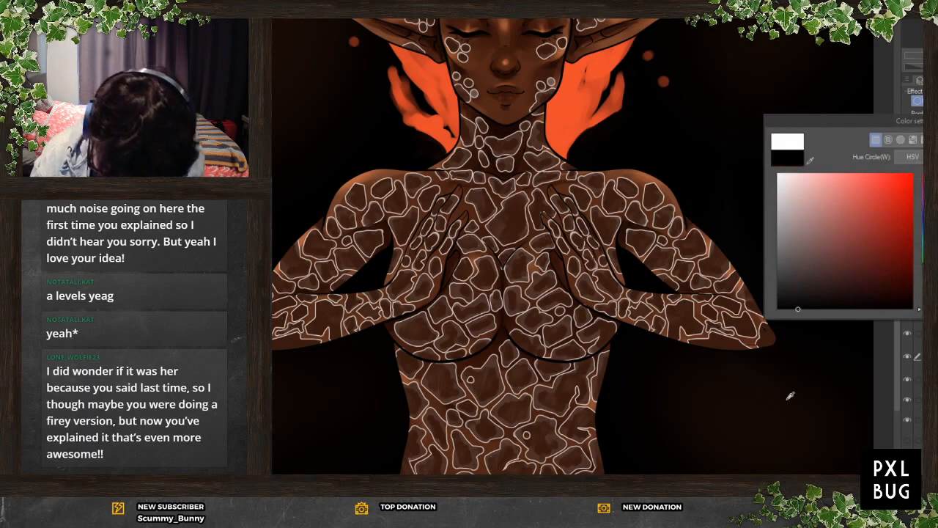
pyautogui.press('Return')
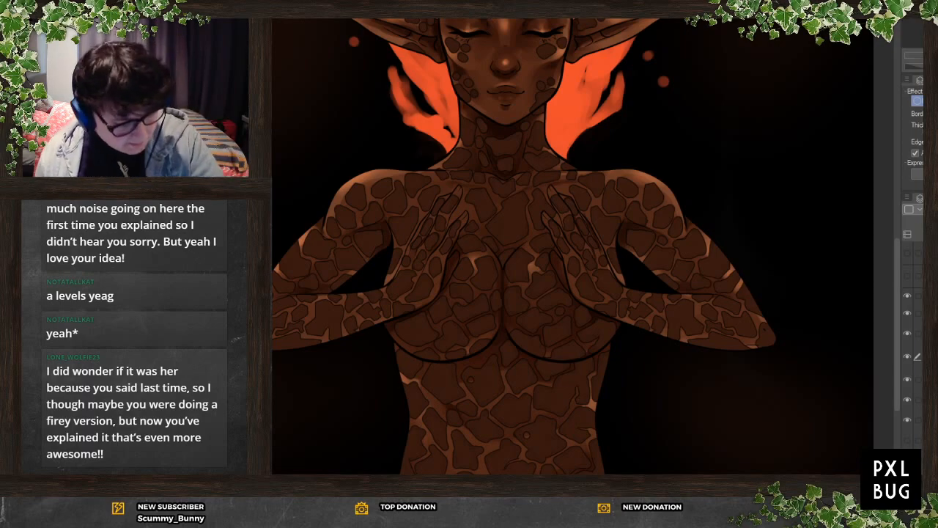
pyautogui.scroll(-2, 537, 418)
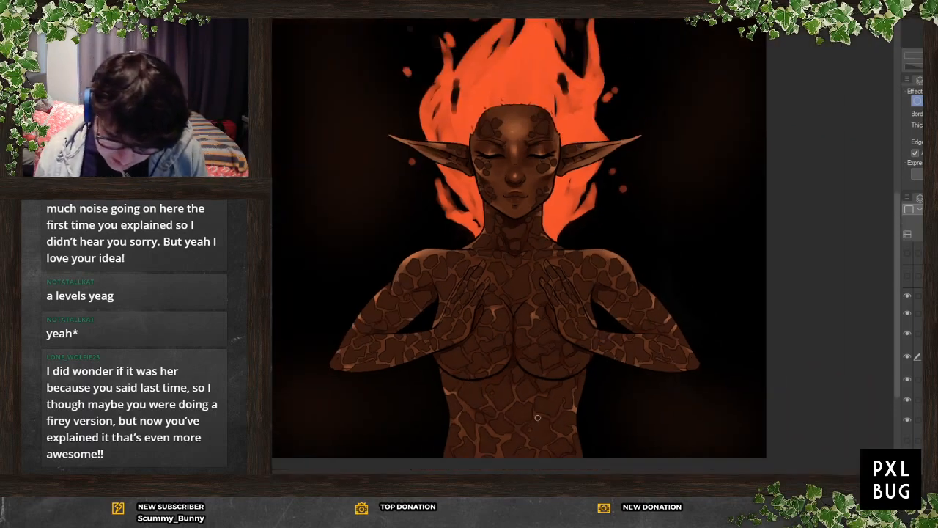
pyautogui.scroll(4, 513, 102)
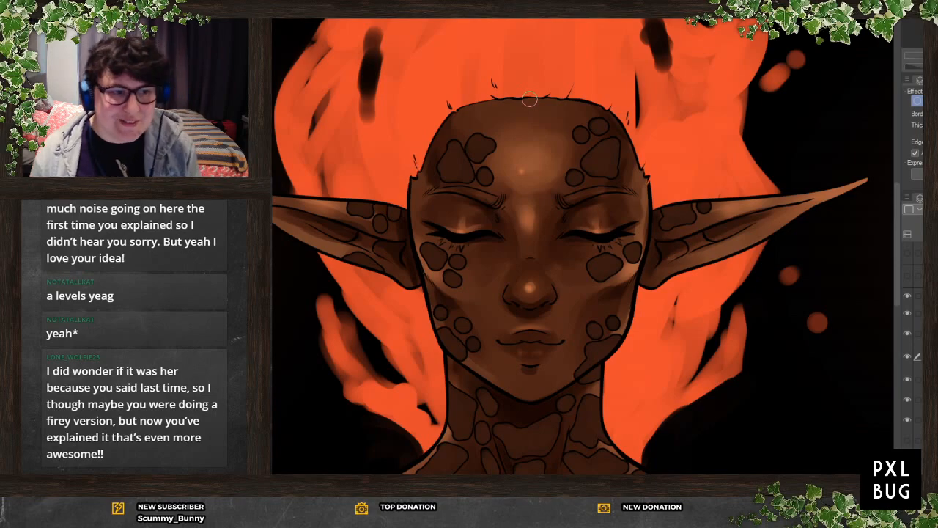
# Examine the outlined rock patches on the face, neck and torso up close and against the full figure
pyautogui.scroll(-5, 597, 178)
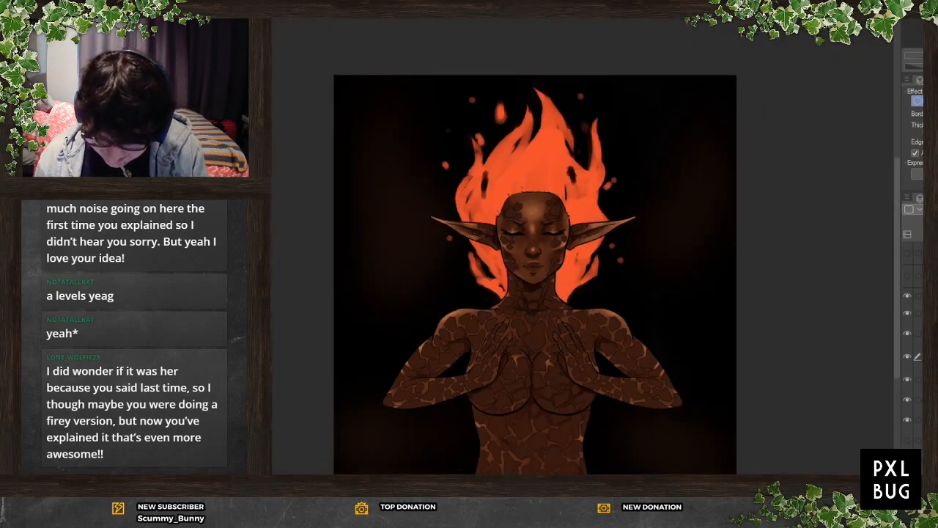
pyautogui.hscroll(-5, 583, 246)
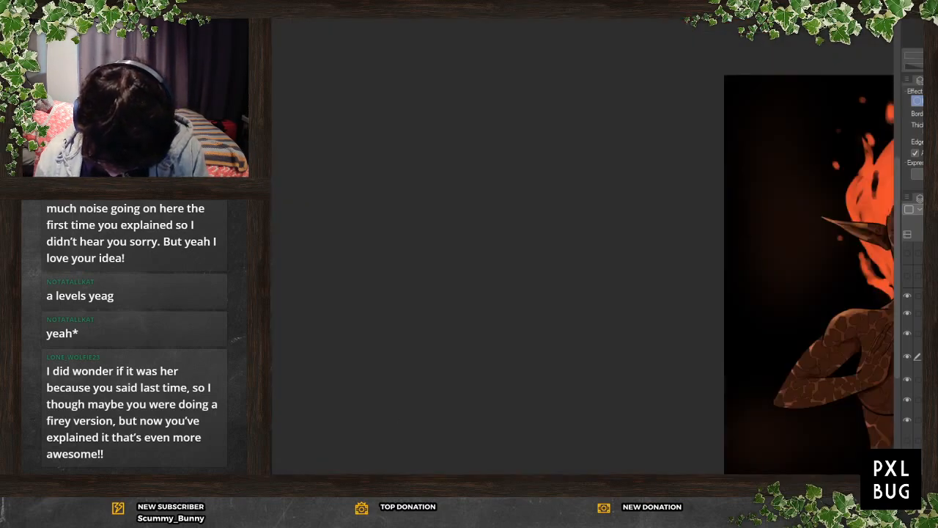
pyautogui.hscroll(4, 630, 275)
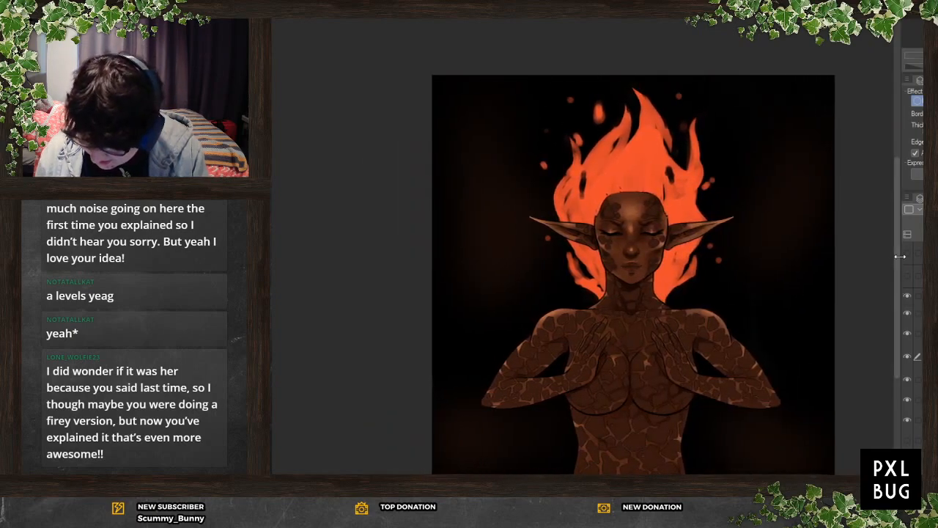
pyautogui.scroll(1, 893, 276)
pyautogui.scroll(1, 822, 224)
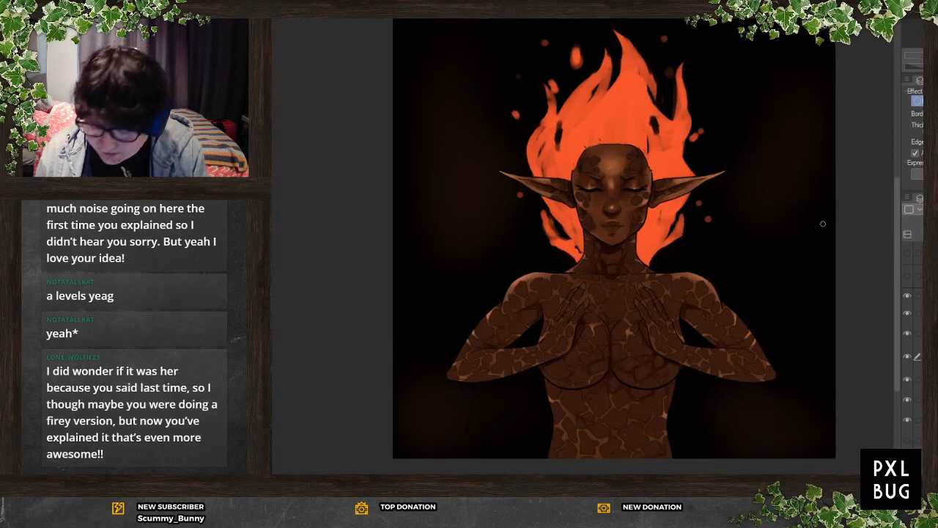
pyautogui.scroll(1, 822, 224)
pyautogui.scroll(1, 535, 246)
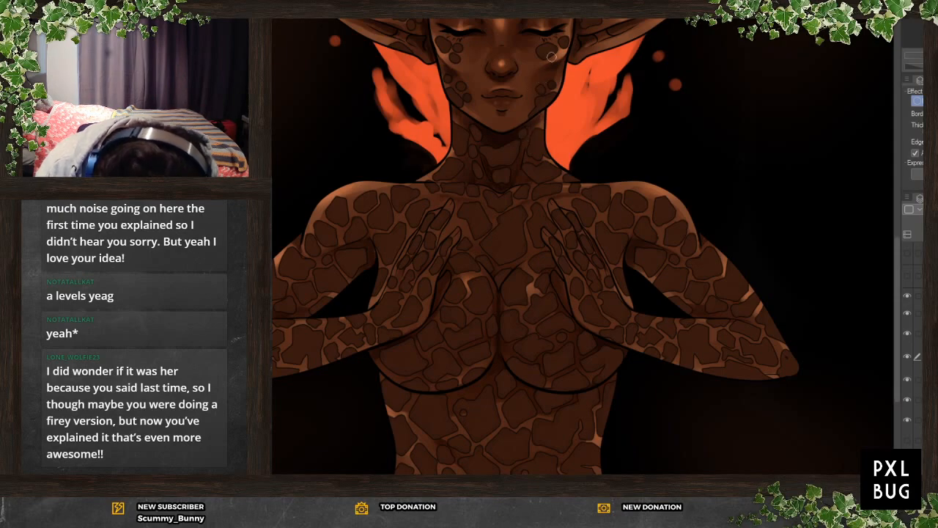
pyautogui.scroll(-3, 469, 231)
pyautogui.scroll(2, 476, 85)
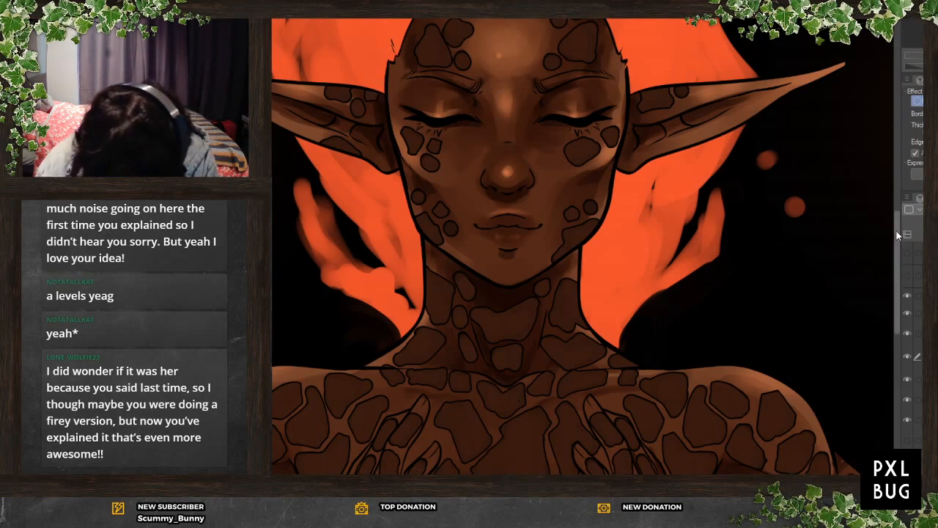
pyautogui.scroll(3, 896, 193)
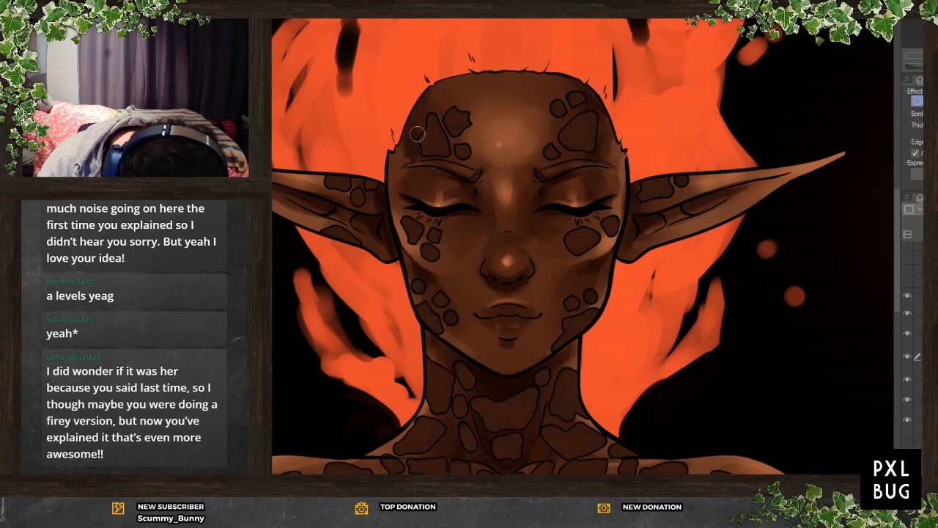
pyautogui.scroll(-3, 418, 448)
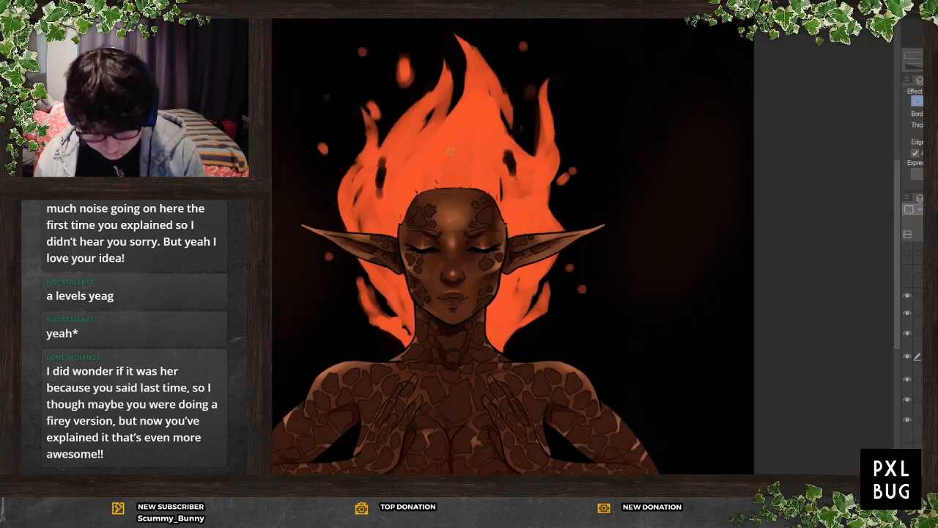
pyautogui.scroll(4, 509, 313)
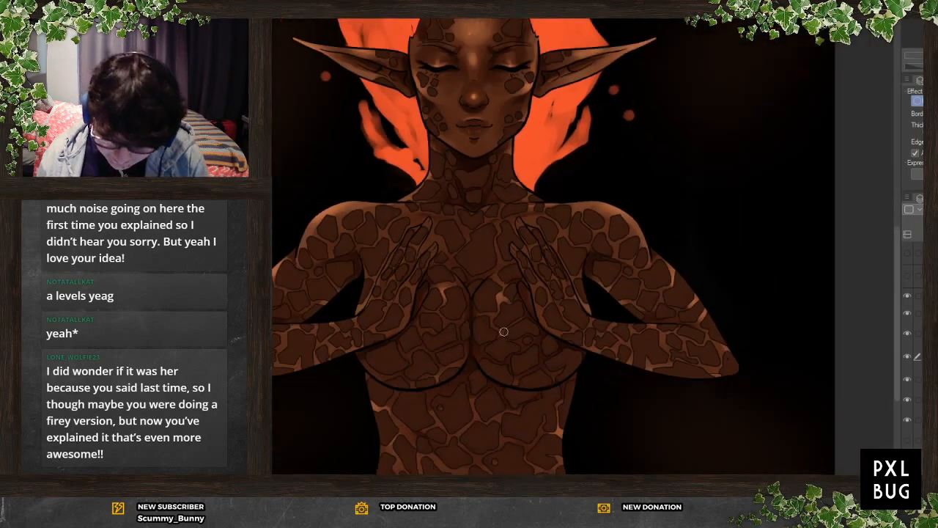
pyautogui.scroll(4, 531, 366)
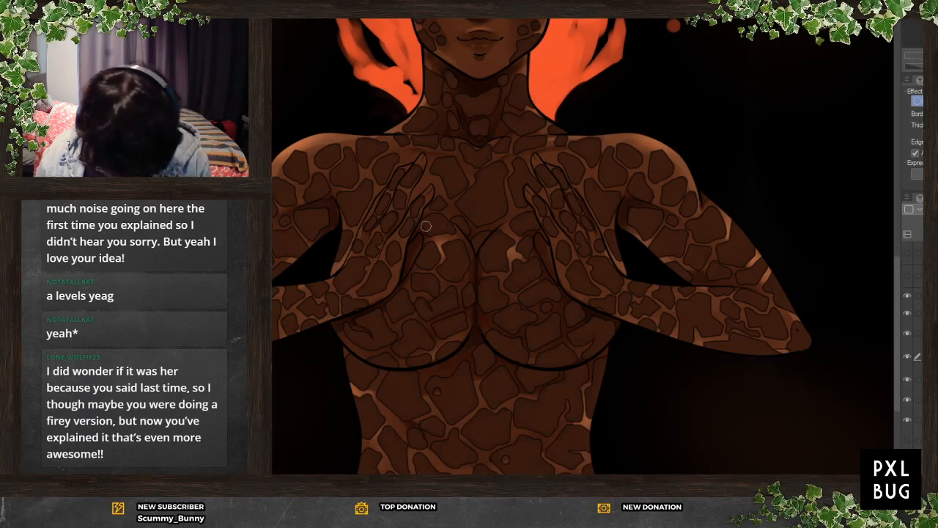
pyautogui.scroll(-3, 484, 244)
pyautogui.scroll(1, 383, 223)
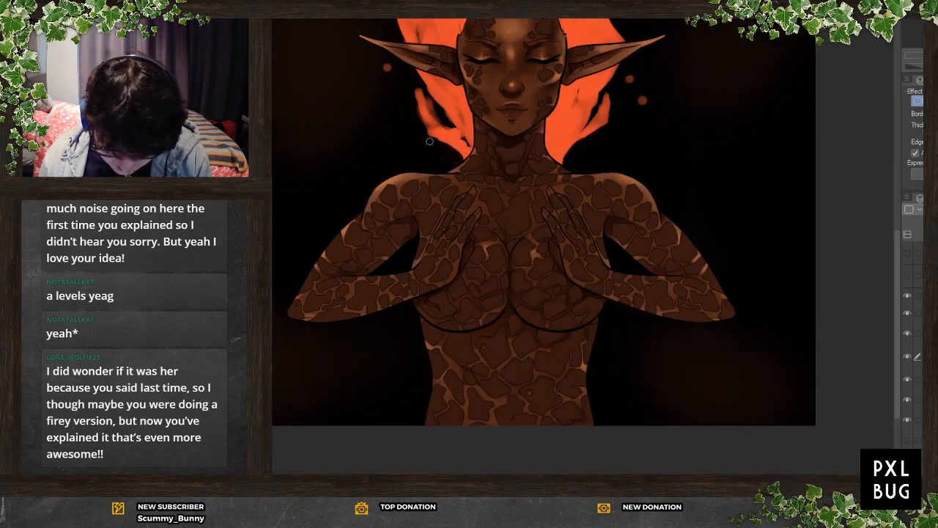
pyautogui.scroll(-2, 429, 140)
pyautogui.scroll(1, 462, 176)
pyautogui.scroll(1, 489, 209)
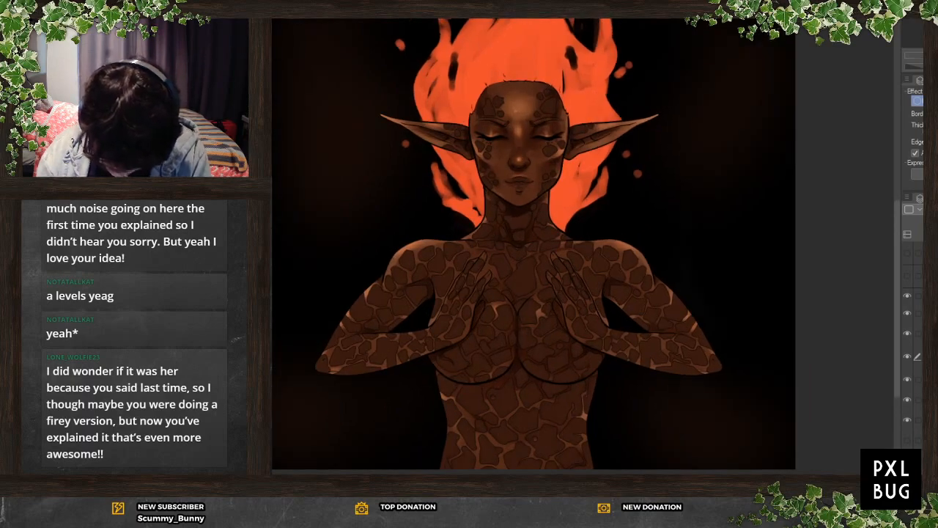
# Add a new layer above the merged patch layer and paint soft shading over the rock patches
pyautogui.hotkey('ctrl', 'shift', 'n')
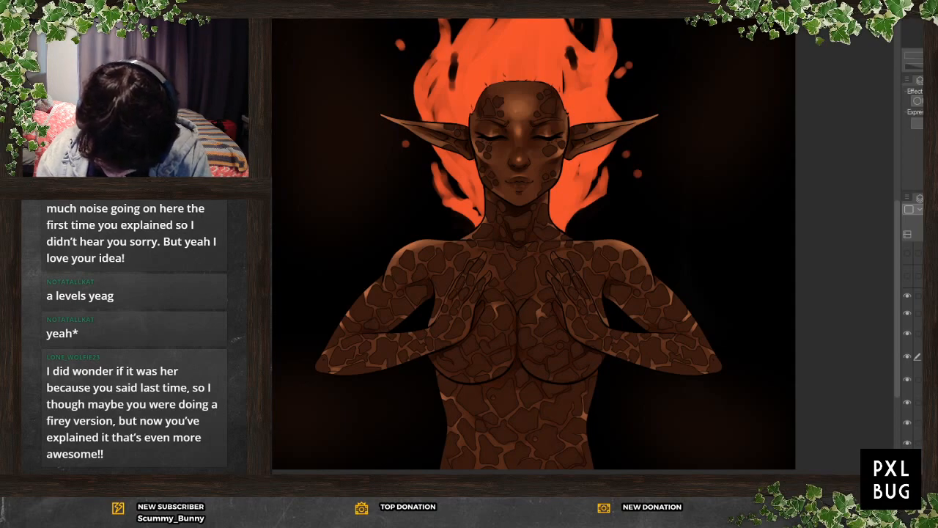
pyautogui.scroll(1, 658, 401)
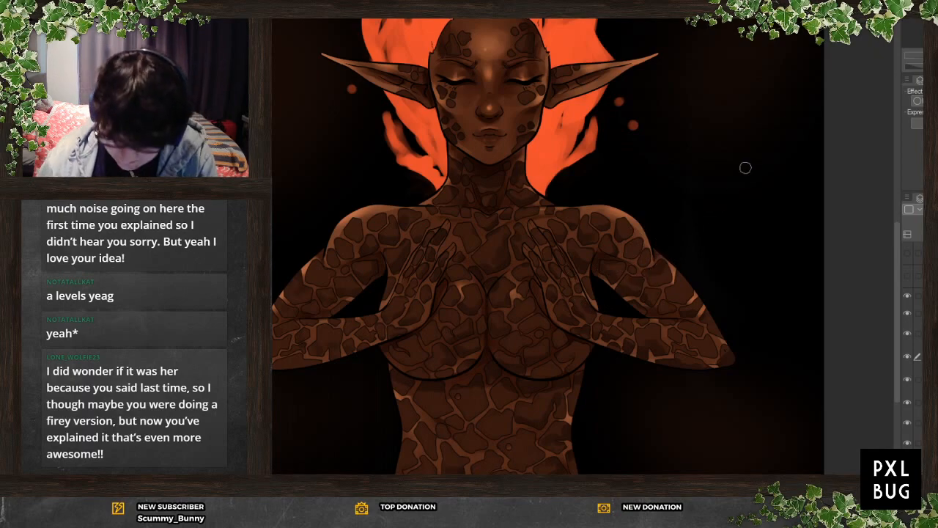
pyautogui.scroll(-3, 541, 415)
pyautogui.scroll(1, 486, 346)
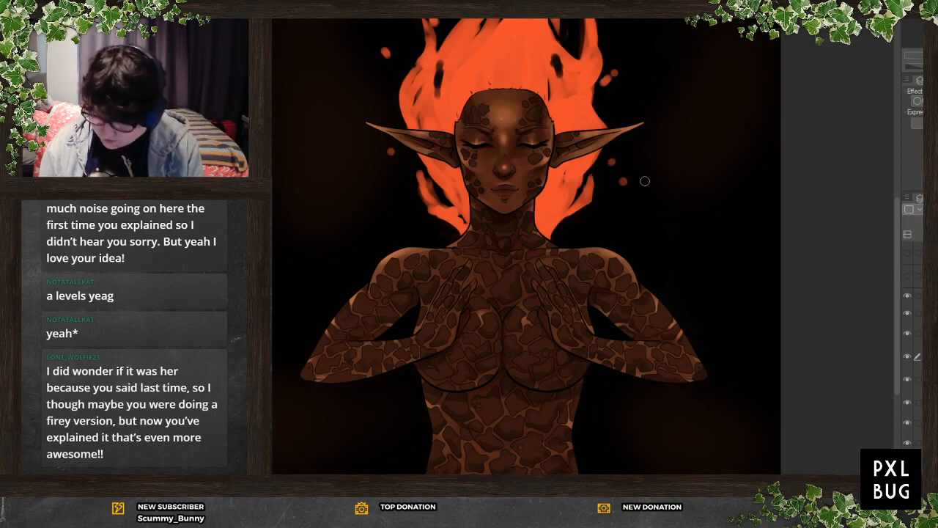
pyautogui.click(927, 403)
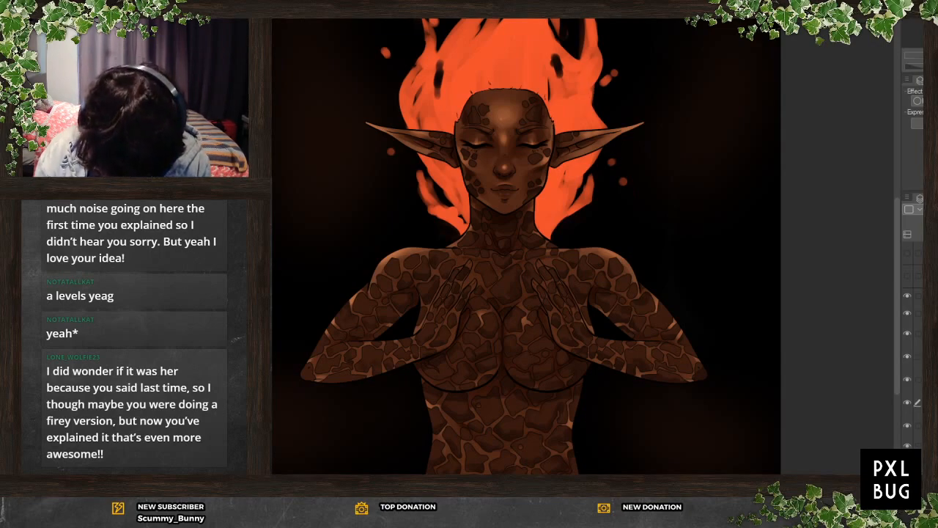
pyautogui.moveTo(492, 291)
pyautogui.mouseDown()
pyautogui.moveTo(491, 364)
pyautogui.moveTo(498, 374)
pyautogui.moveTo(532, 328)
pyautogui.moveTo(527, 364)
pyautogui.mouseUp()
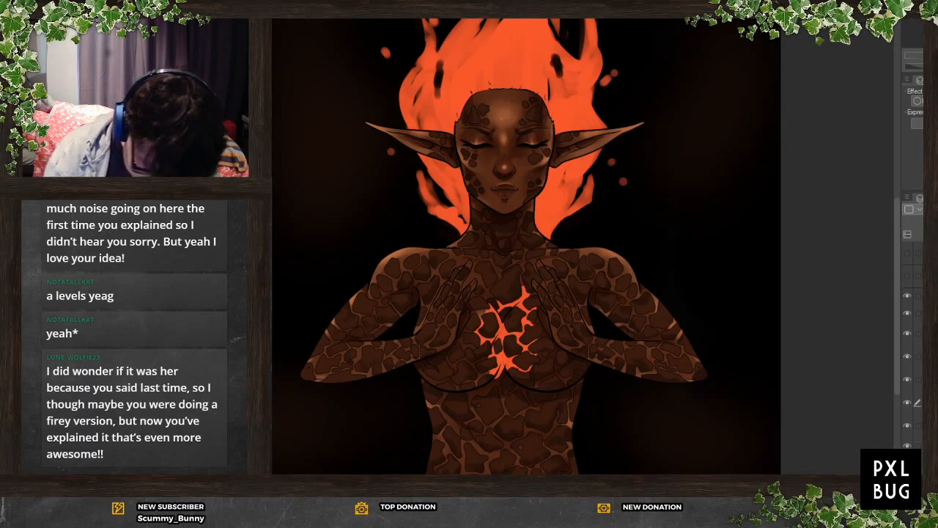
pyautogui.moveTo(543, 293)
pyautogui.mouseDown()
pyautogui.moveTo(508, 358)
pyautogui.moveTo(511, 390)
pyautogui.moveTo(535, 339)
pyautogui.mouseUp()
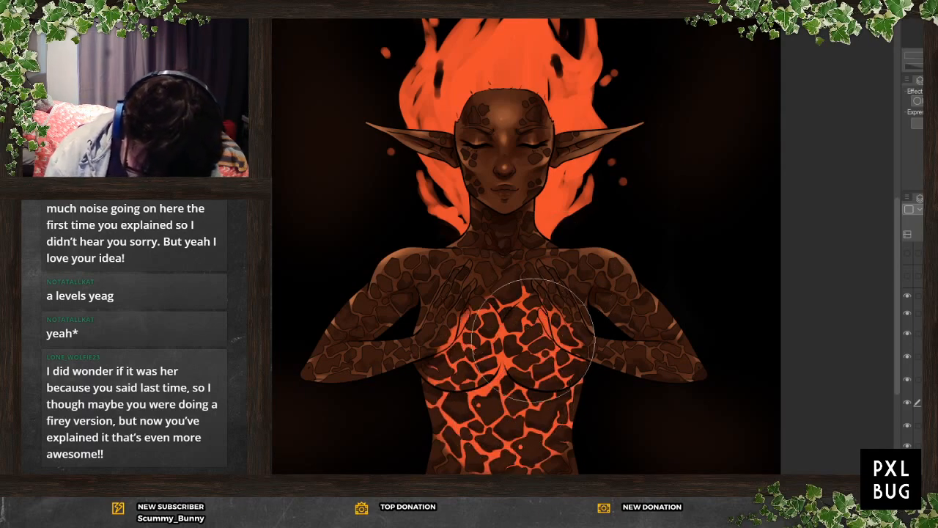
pyautogui.moveTo(406, 272)
pyautogui.mouseDown()
pyautogui.moveTo(335, 357)
pyautogui.moveTo(386, 353)
pyautogui.moveTo(457, 265)
pyautogui.moveTo(458, 274)
pyautogui.moveTo(494, 269)
pyautogui.moveTo(569, 247)
pyautogui.mouseUp()
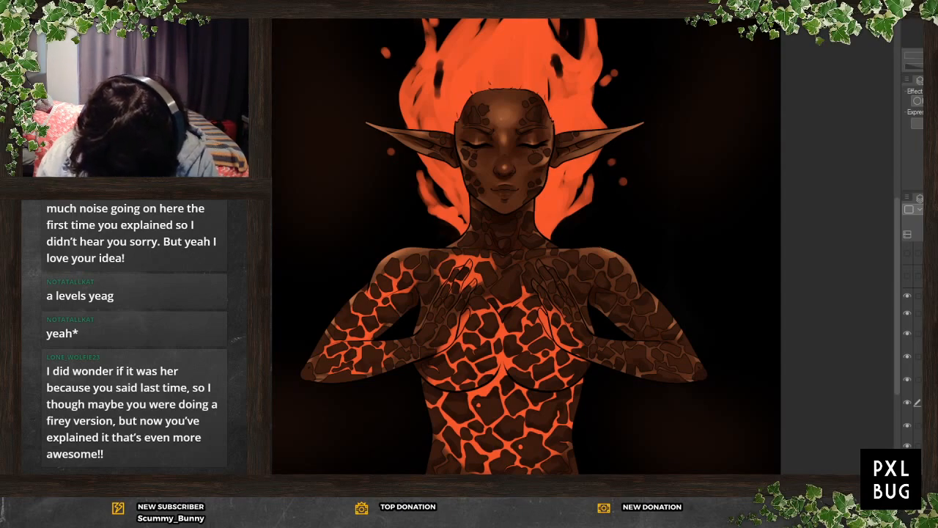
pyautogui.press('Delete')
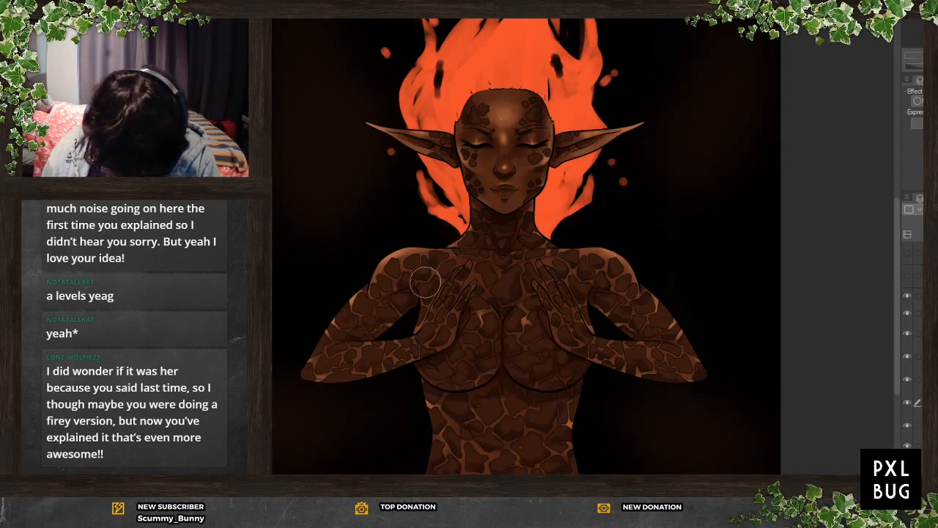
# Paint thin bright orange lava lines in the gaps between patches on the image-left upper arm, from shoulder to elbow
pyautogui.scroll(5, 379, 408)
pyautogui.scroll(2, 364, 399)
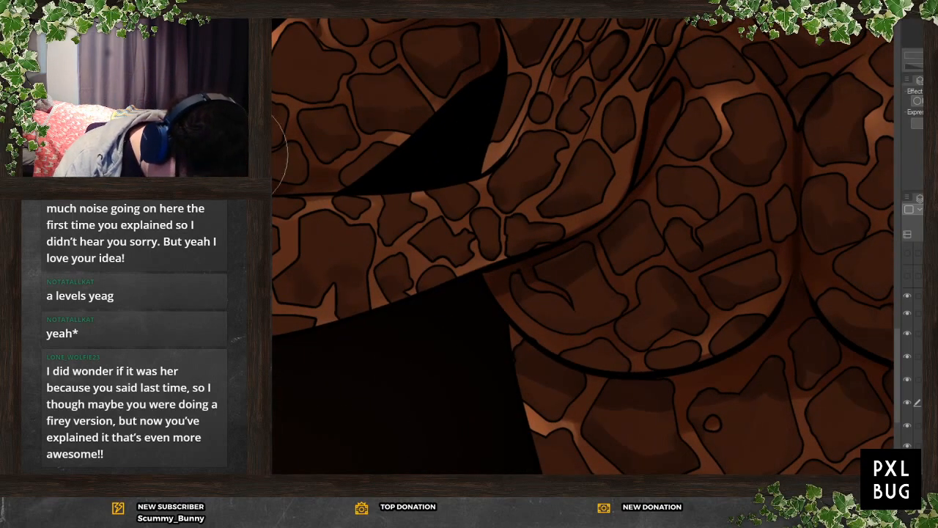
pyautogui.moveTo(290, 114); pyautogui.dragTo(313, 179)
pyautogui.scroll(-8, 480, 326)
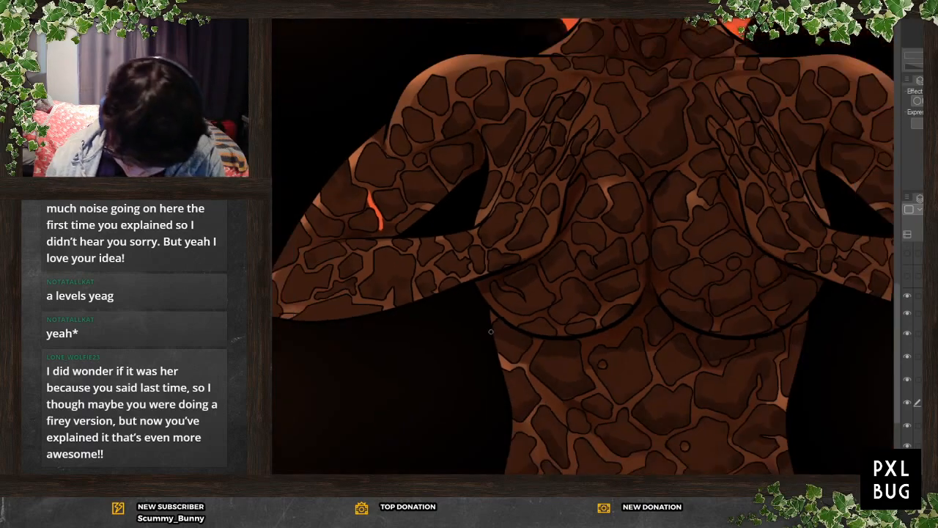
pyautogui.scroll(1, 487, 398)
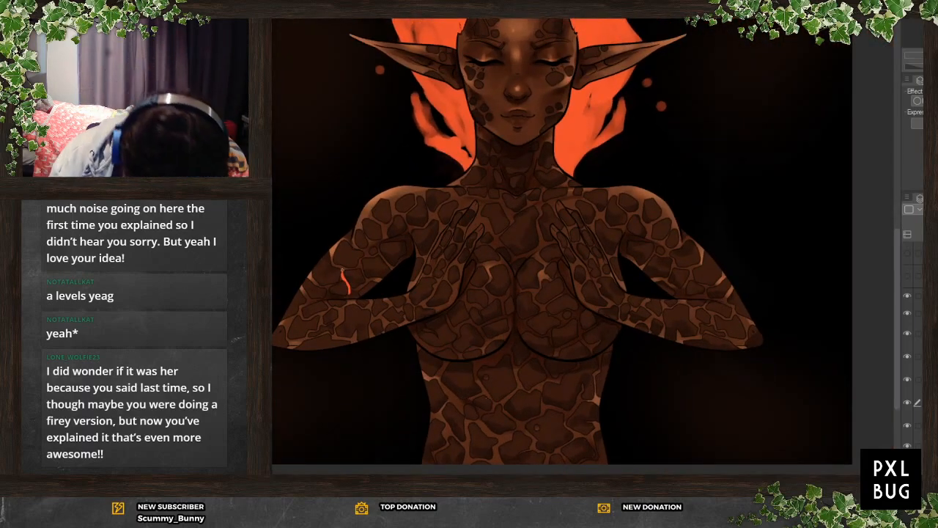
pyautogui.moveTo(330, 248); pyautogui.dragTo(334, 265)
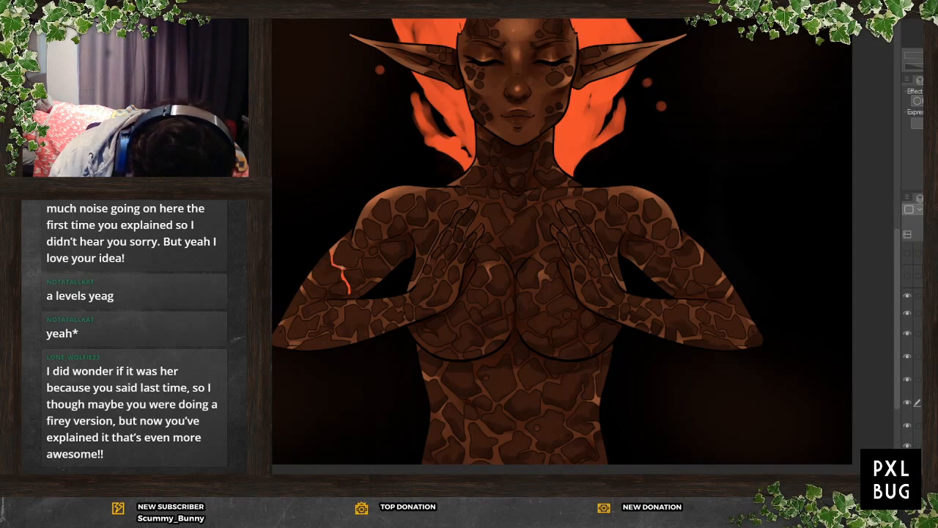
pyautogui.moveTo(359, 268)
pyautogui.mouseDown()
pyautogui.moveTo(358, 248)
pyautogui.moveTo(371, 249)
pyautogui.mouseUp()
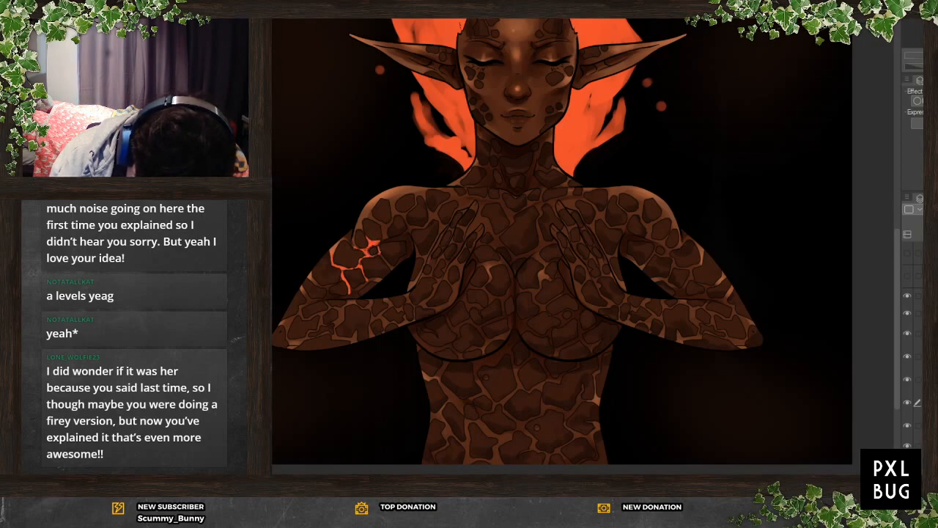
pyautogui.moveTo(384, 239)
pyautogui.mouseDown()
pyautogui.moveTo(394, 204)
pyautogui.moveTo(416, 206)
pyautogui.mouseUp()
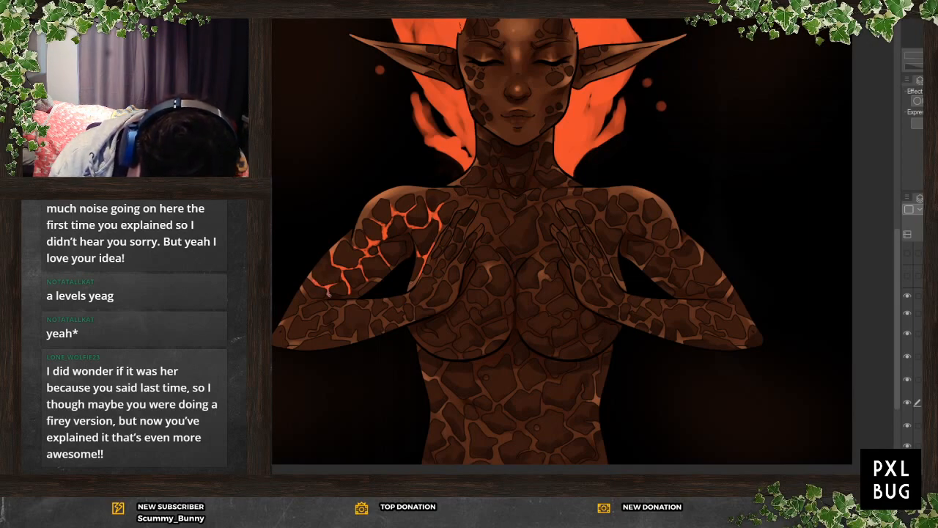
pyautogui.moveTo(325, 295); pyautogui.dragTo(346, 296)
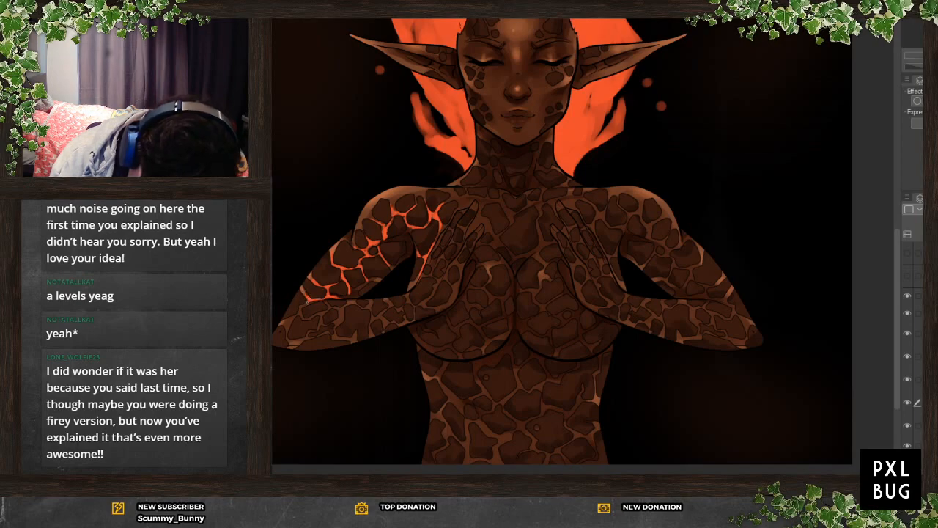
pyautogui.moveTo(301, 307); pyautogui.dragTo(380, 279)
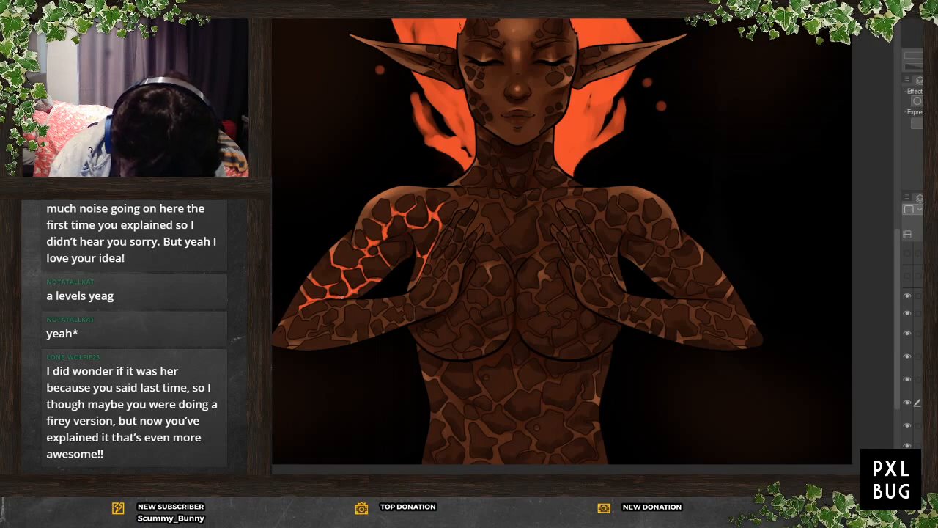
# Extend the orange lava lines over the image-left forearm and hand, and paint matching ones on the opposite hand and arm
pyautogui.moveTo(339, 308)
pyautogui.mouseDown()
pyautogui.moveTo(342, 318)
pyautogui.moveTo(320, 314)
pyautogui.moveTo(324, 301)
pyautogui.mouseUp()
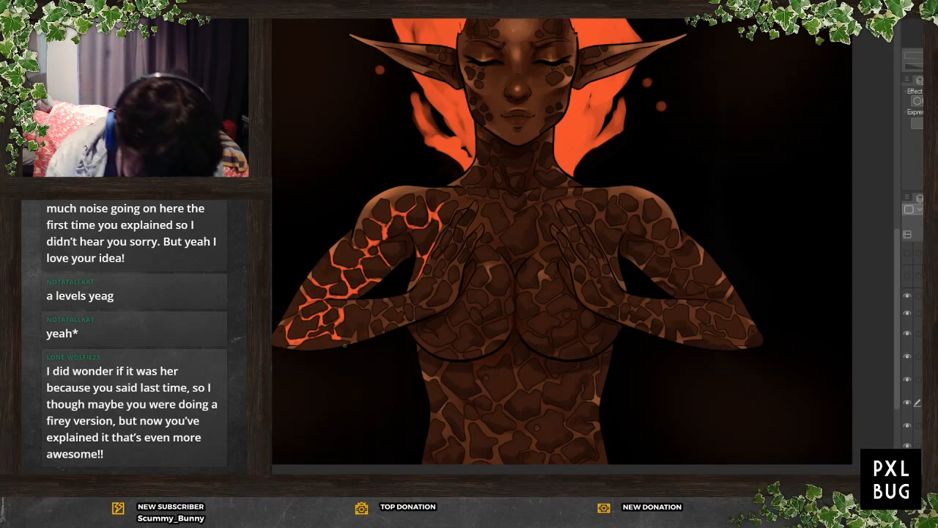
pyautogui.moveTo(372, 308)
pyautogui.mouseDown()
pyautogui.moveTo(370, 325)
pyautogui.moveTo(382, 313)
pyautogui.moveTo(390, 318)
pyautogui.moveTo(385, 310)
pyautogui.mouseUp()
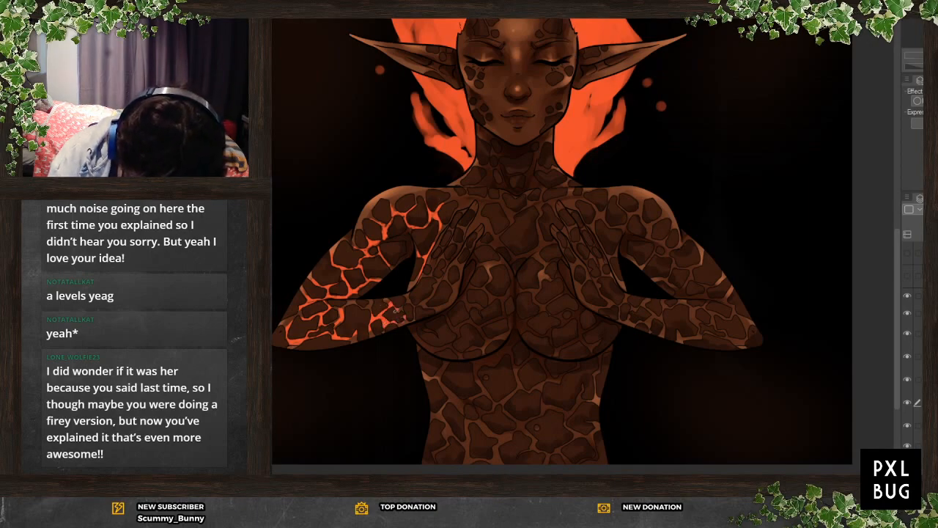
pyautogui.moveTo(419, 305)
pyautogui.mouseDown()
pyautogui.moveTo(433, 294)
pyautogui.moveTo(439, 254)
pyautogui.moveTo(436, 287)
pyautogui.mouseUp()
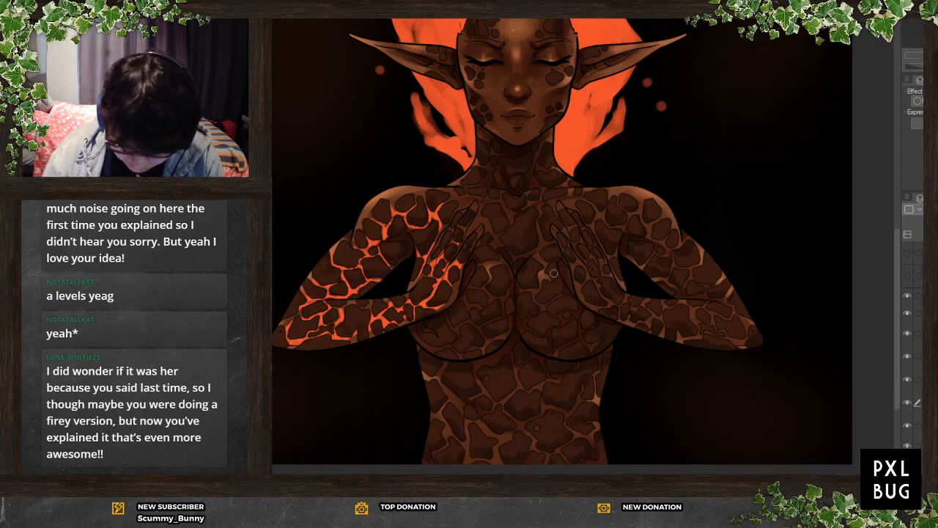
pyautogui.moveTo(894, 286); pyautogui.dragTo(896, 265)
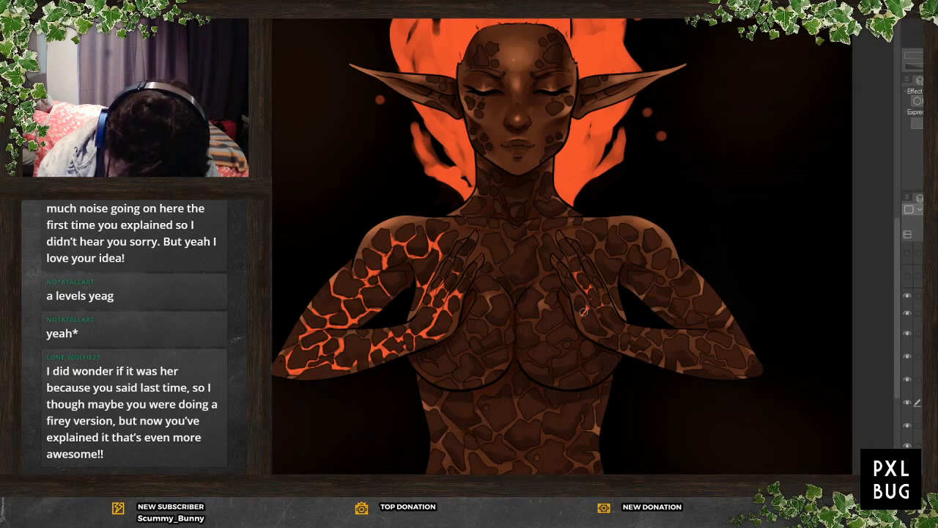
pyautogui.moveTo(598, 332)
pyautogui.mouseDown()
pyautogui.moveTo(644, 329)
pyautogui.moveTo(647, 341)
pyautogui.moveTo(633, 338)
pyautogui.moveTo(672, 359)
pyautogui.moveTo(699, 345)
pyautogui.moveTo(695, 337)
pyautogui.moveTo(695, 359)
pyautogui.moveTo(724, 355)
pyautogui.moveTo(707, 342)
pyautogui.moveTo(730, 360)
pyautogui.moveTo(715, 317)
pyautogui.moveTo(707, 325)
pyautogui.moveTo(697, 312)
pyautogui.moveTo(684, 315)
pyautogui.moveTo(683, 294)
pyautogui.moveTo(648, 269)
pyautogui.mouseUp()
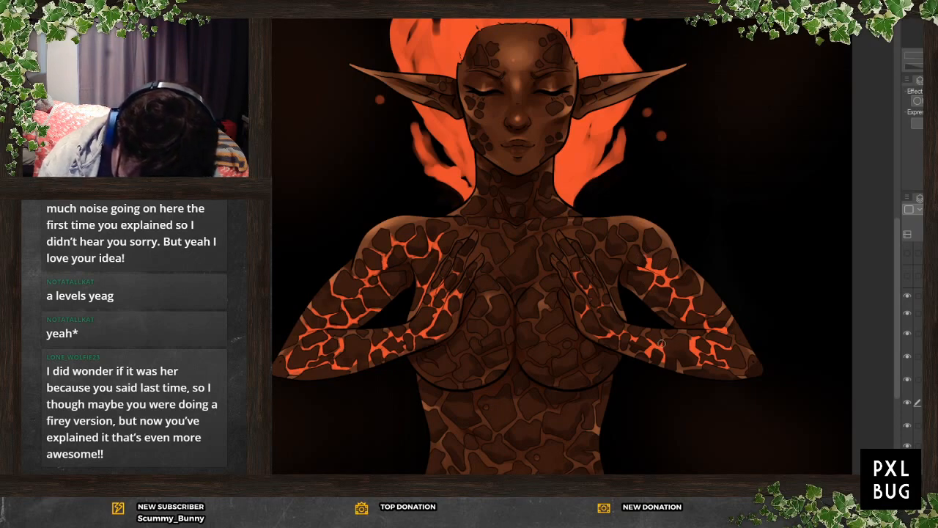
# Paint bright orange lava lines in the gaps between the rock patches on the abdomen
pyautogui.moveTo(440, 407)
pyautogui.mouseDown()
pyautogui.moveTo(463, 428)
pyautogui.moveTo(440, 415)
pyautogui.moveTo(464, 437)
pyautogui.moveTo(468, 465)
pyautogui.moveTo(514, 465)
pyautogui.mouseUp()
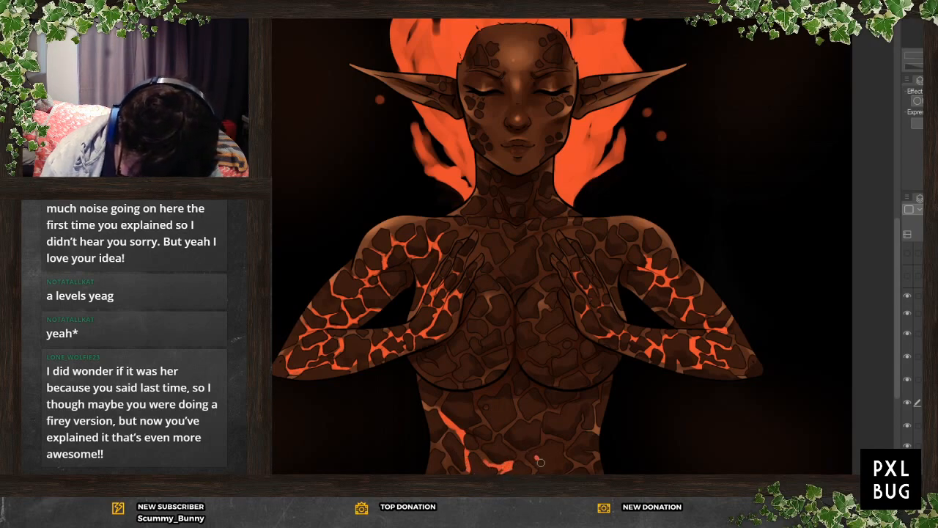
pyautogui.moveTo(524, 452); pyautogui.dragTo(549, 438)
pyautogui.click(486, 407)
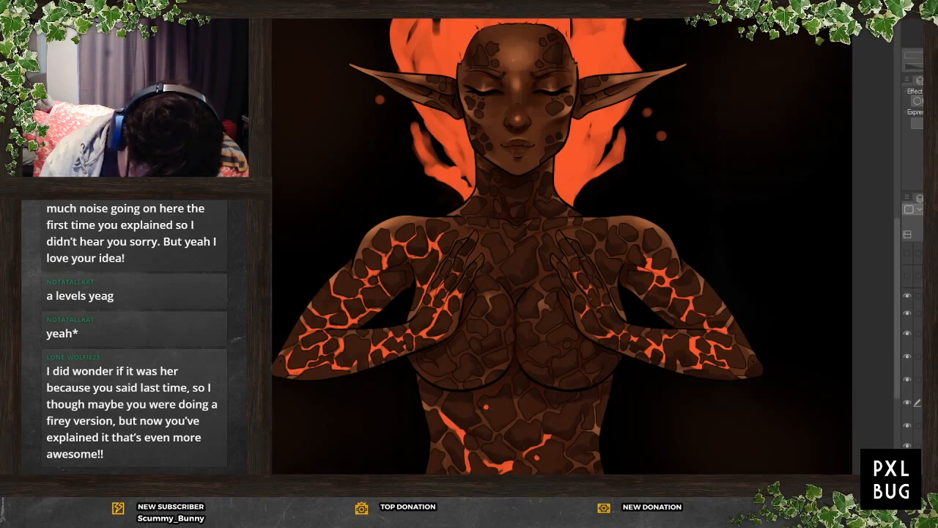
pyautogui.moveTo(518, 453); pyautogui.dragTo(501, 438)
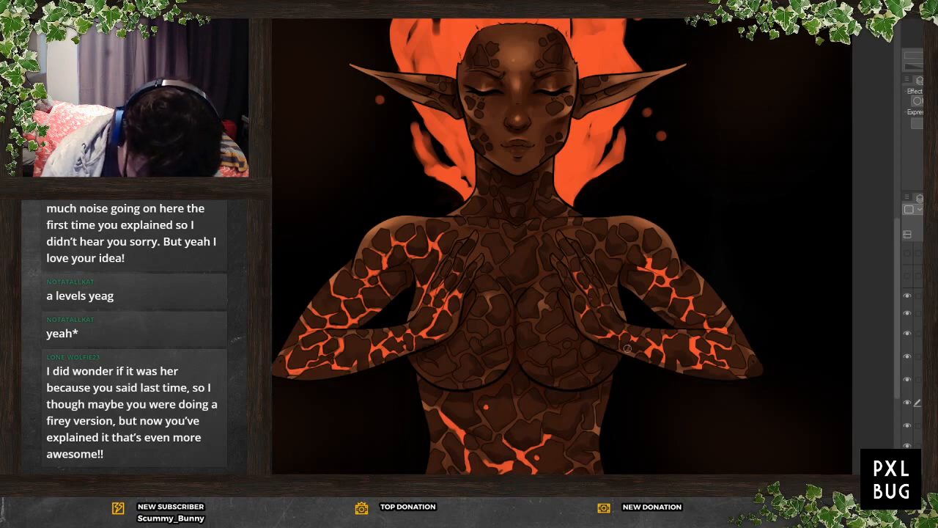
# Paint orange lava lines between the patches on the chest and collarbone, and add short ones on the neck and face
pyautogui.moveTo(478, 339)
pyautogui.mouseDown()
pyautogui.moveTo(466, 333)
pyautogui.moveTo(469, 349)
pyautogui.moveTo(491, 335)
pyautogui.moveTo(458, 355)
pyautogui.moveTo(466, 351)
pyautogui.moveTo(460, 366)
pyautogui.mouseUp()
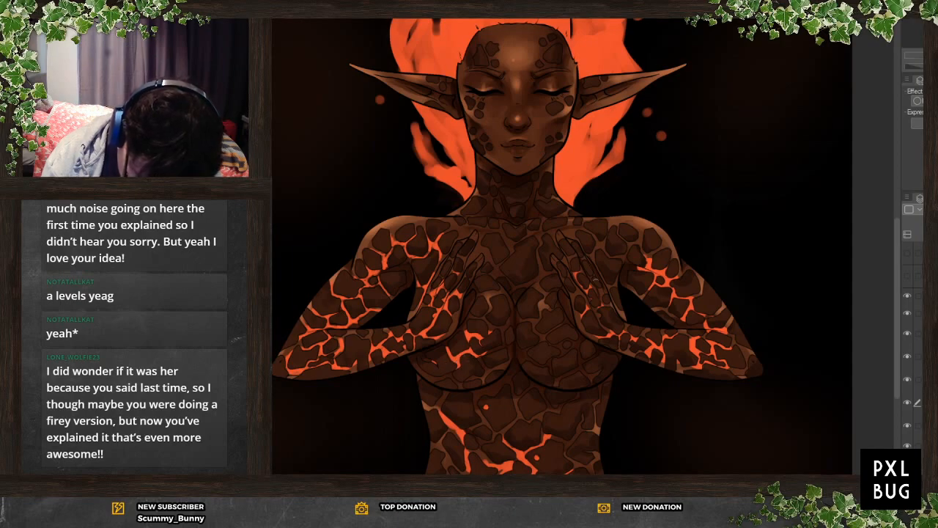
pyautogui.moveTo(563, 324); pyautogui.dragTo(542, 337)
pyautogui.moveTo(538, 336)
pyautogui.mouseDown()
pyautogui.moveTo(566, 337)
pyautogui.moveTo(592, 364)
pyautogui.mouseUp()
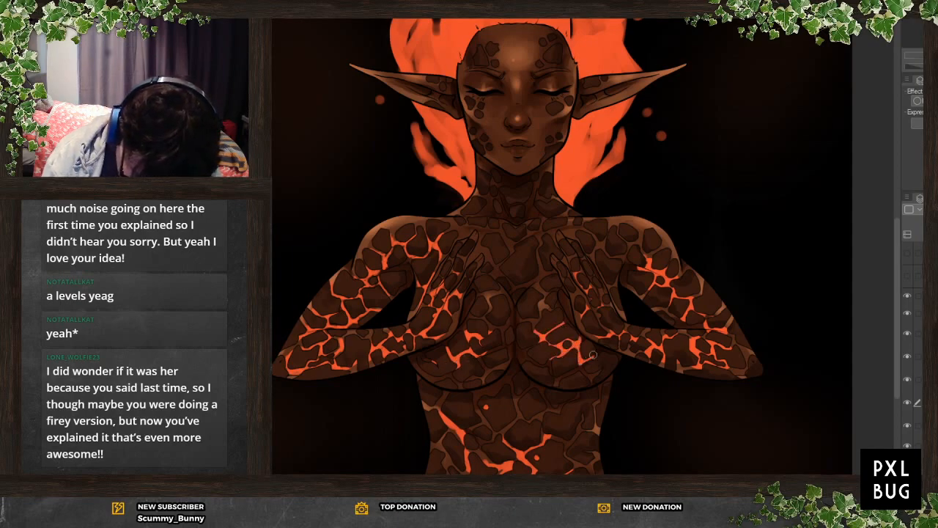
pyautogui.moveTo(500, 233)
pyautogui.mouseDown()
pyautogui.moveTo(512, 268)
pyautogui.moveTo(523, 233)
pyautogui.moveTo(518, 241)
pyautogui.moveTo(539, 244)
pyautogui.moveTo(532, 268)
pyautogui.moveTo(507, 233)
pyautogui.mouseUp()
pyautogui.moveTo(487, 196)
pyautogui.mouseDown()
pyautogui.moveTo(495, 211)
pyautogui.moveTo(547, 201)
pyautogui.mouseUp()
pyautogui.moveTo(475, 134)
pyautogui.mouseDown()
pyautogui.moveTo(483, 145)
pyautogui.moveTo(475, 135)
pyautogui.mouseUp()
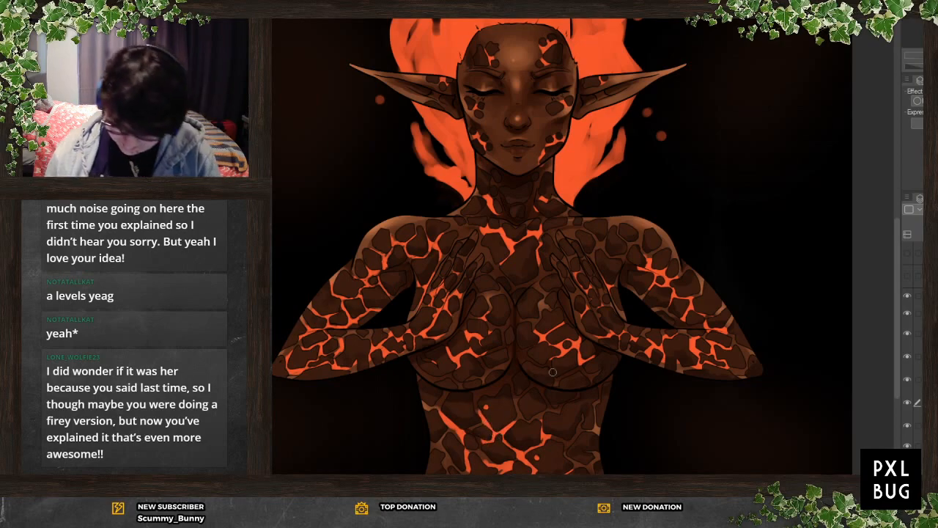
# Extend the orange lava network into the remaining gaps on the abdomen, waist, chest, hand and shoulder, checking it against the full figure
pyautogui.scroll(-4, 554, 373)
pyautogui.scroll(4, 535, 334)
pyautogui.scroll(-1, 535, 333)
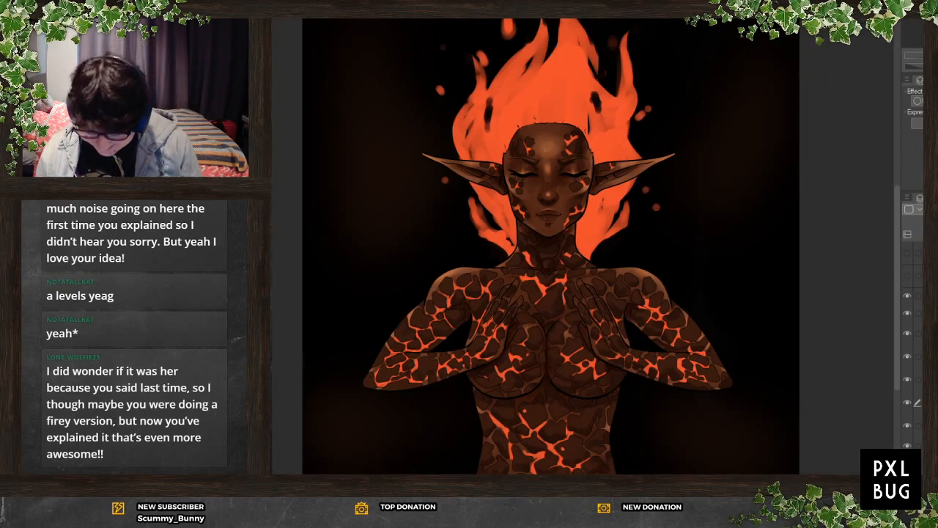
pyautogui.scroll(-3, 570, 389)
pyautogui.scroll(6, 572, 403)
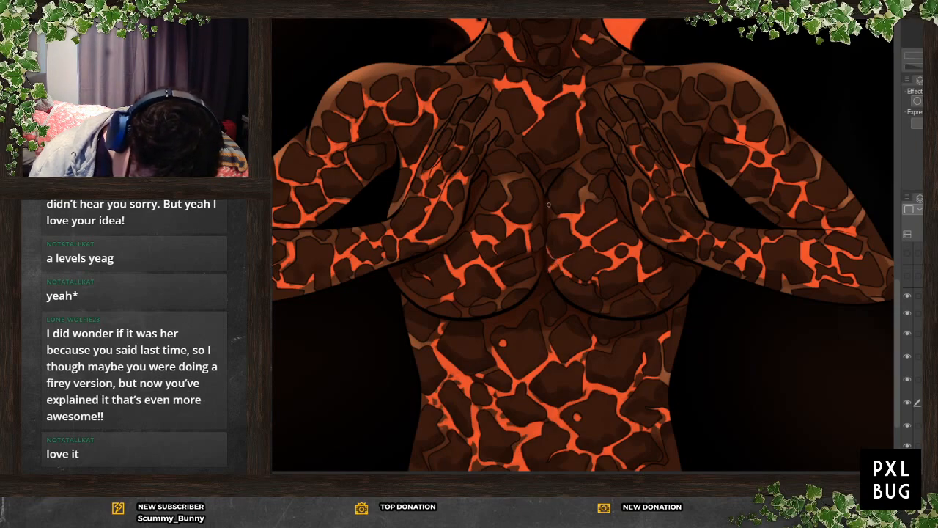
pyautogui.scroll(-1, 551, 419)
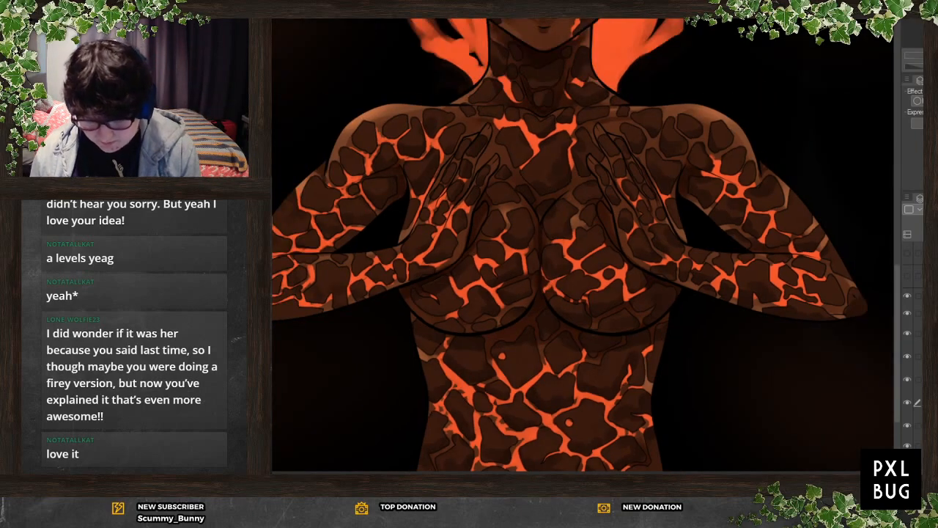
pyautogui.scroll(-3, 551, 419)
pyautogui.scroll(-1, 551, 366)
pyautogui.scroll(3, 551, 366)
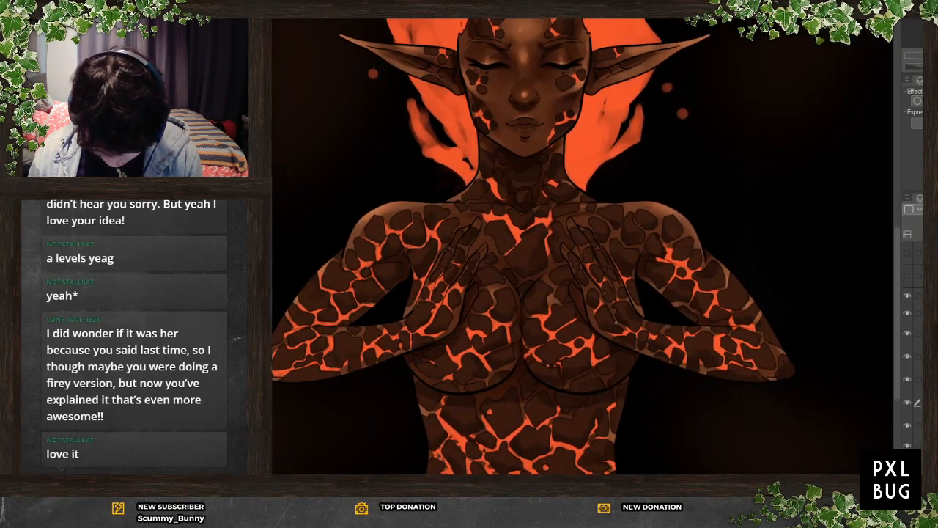
pyautogui.scroll(-2, 587, 333)
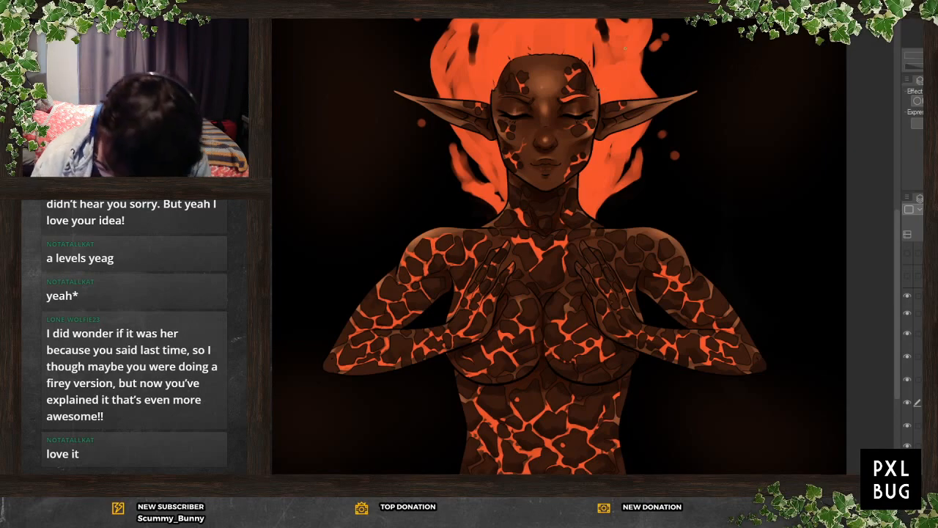
# Flip the canvas horizontally and paint glowing orange eyebrows, thin branching cheek cracks and small ember specks on the face
pyautogui.press('h')
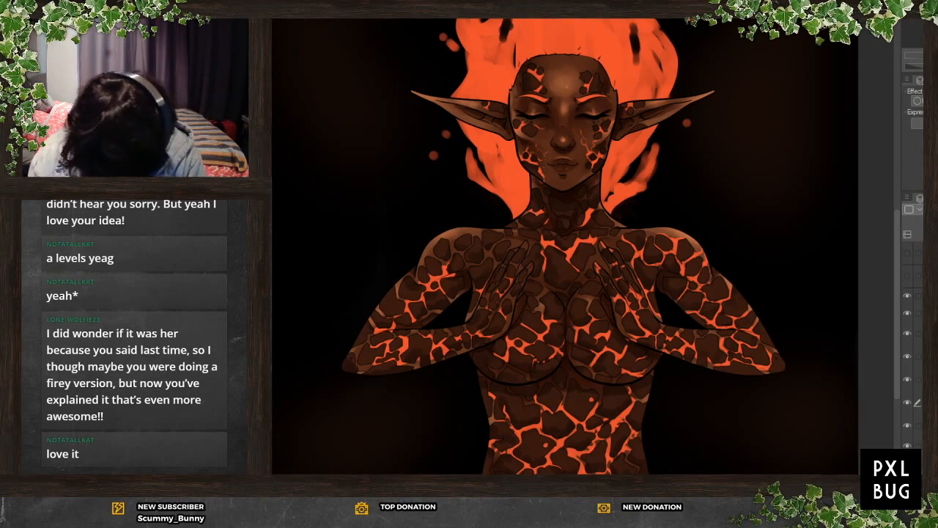
pyautogui.scroll(4, 557, 111)
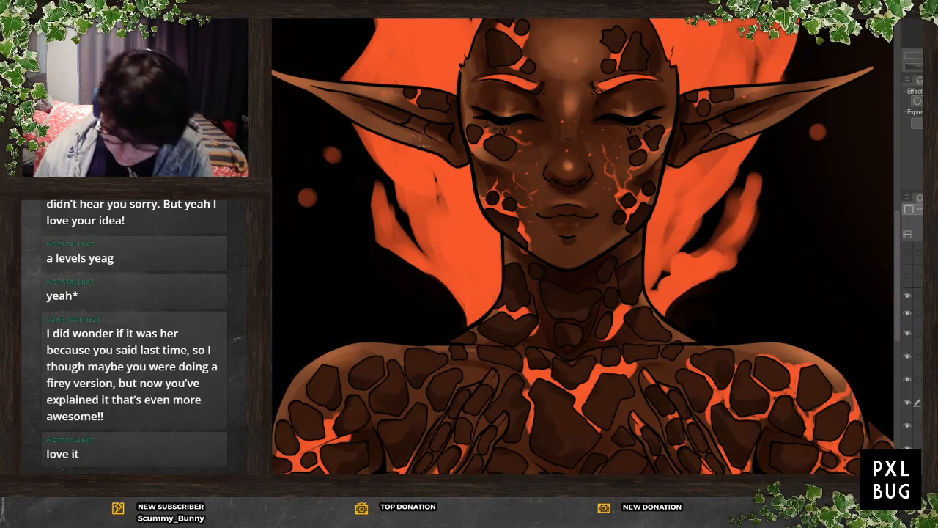
pyautogui.scroll(-4, 564, 123)
pyautogui.scroll(2, 561, 120)
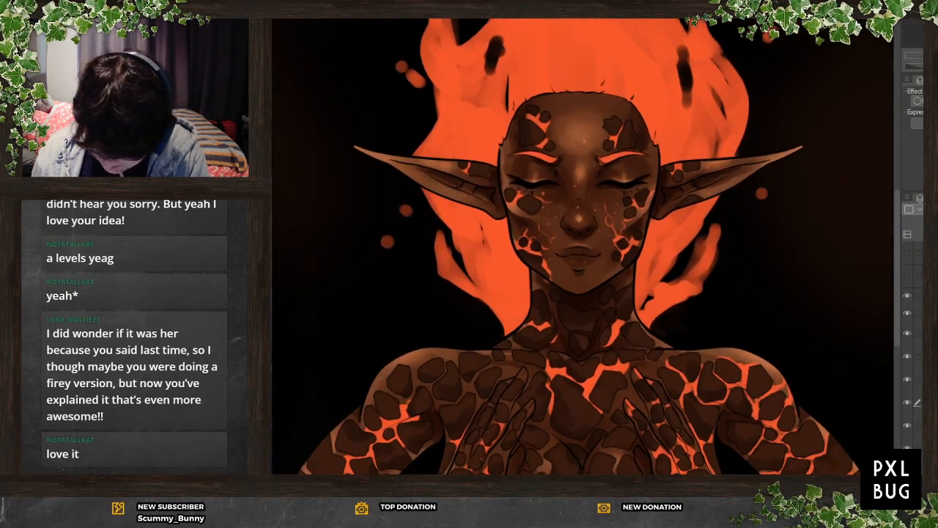
# Paint orange lava cracks around the rock patches on the forehead, the image-right cheek and both ears
pyautogui.scroll(1, 595, 101)
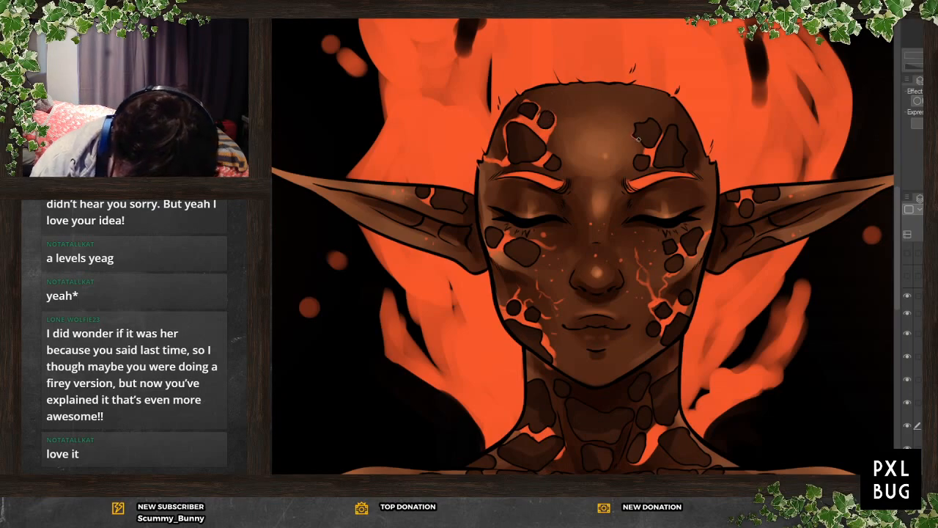
pyautogui.moveTo(645, 121)
pyautogui.mouseDown()
pyautogui.moveTo(660, 123)
pyautogui.moveTo(662, 135)
pyautogui.moveTo(686, 118)
pyautogui.moveTo(691, 151)
pyautogui.moveTo(695, 135)
pyautogui.moveTo(691, 126)
pyautogui.moveTo(682, 165)
pyautogui.moveTo(635, 170)
pyautogui.moveTo(649, 165)
pyautogui.mouseUp()
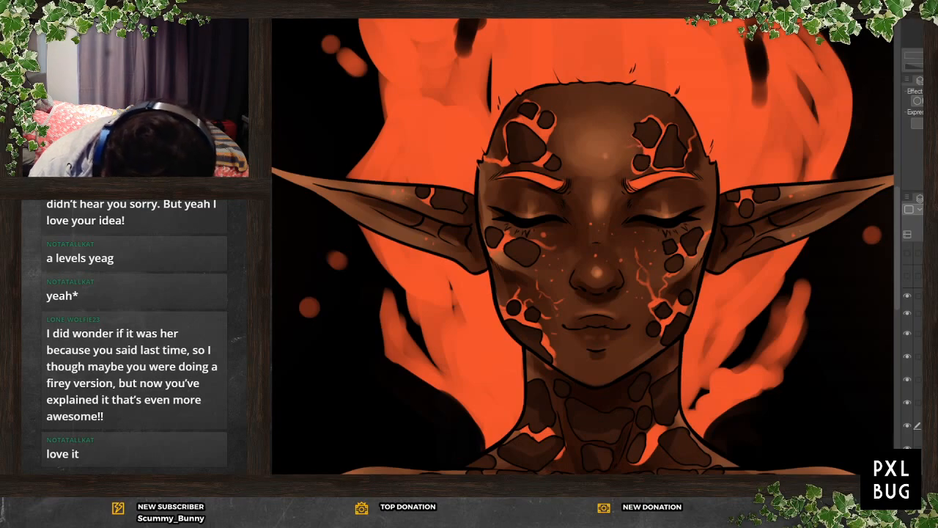
pyautogui.moveTo(686, 112); pyautogui.dragTo(689, 139)
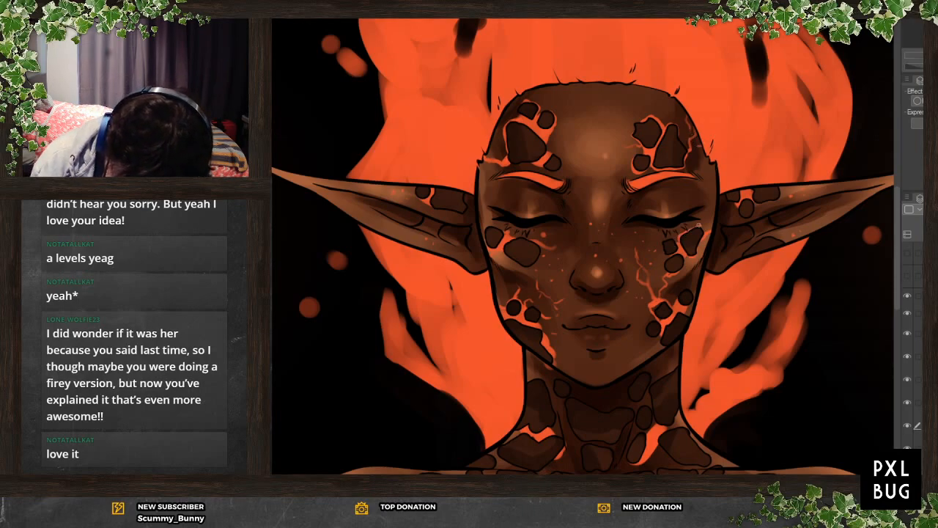
pyautogui.moveTo(675, 242); pyautogui.dragTo(664, 253)
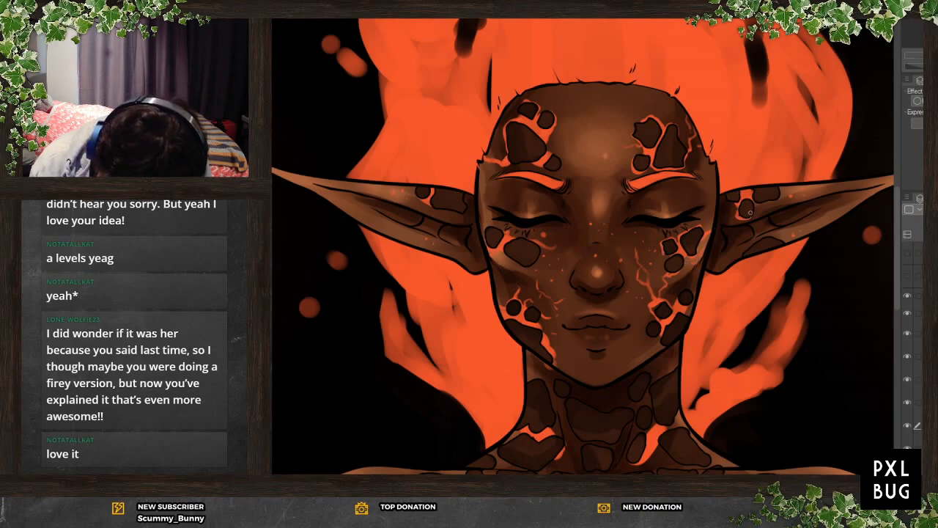
pyautogui.moveTo(738, 211); pyautogui.dragTo(779, 196)
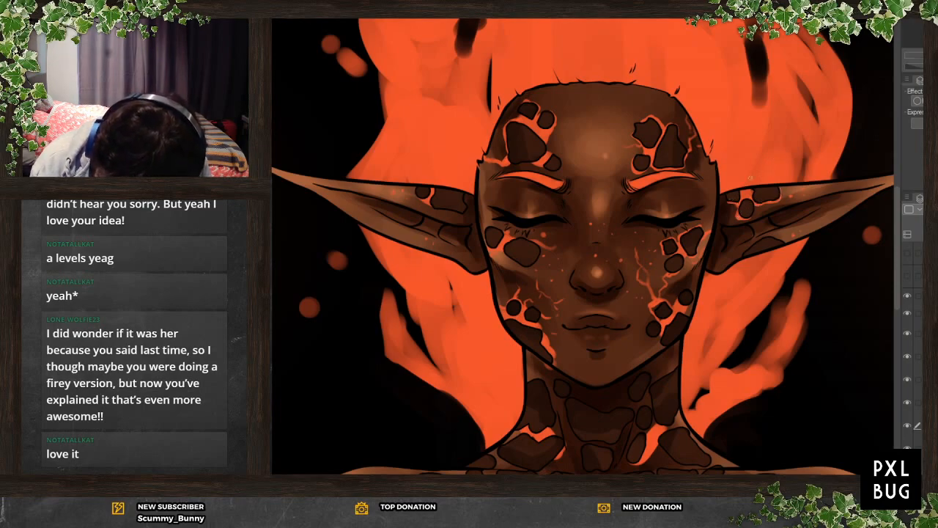
pyautogui.moveTo(437, 209)
pyautogui.mouseDown()
pyautogui.moveTo(464, 211)
pyautogui.moveTo(464, 202)
pyautogui.mouseUp()
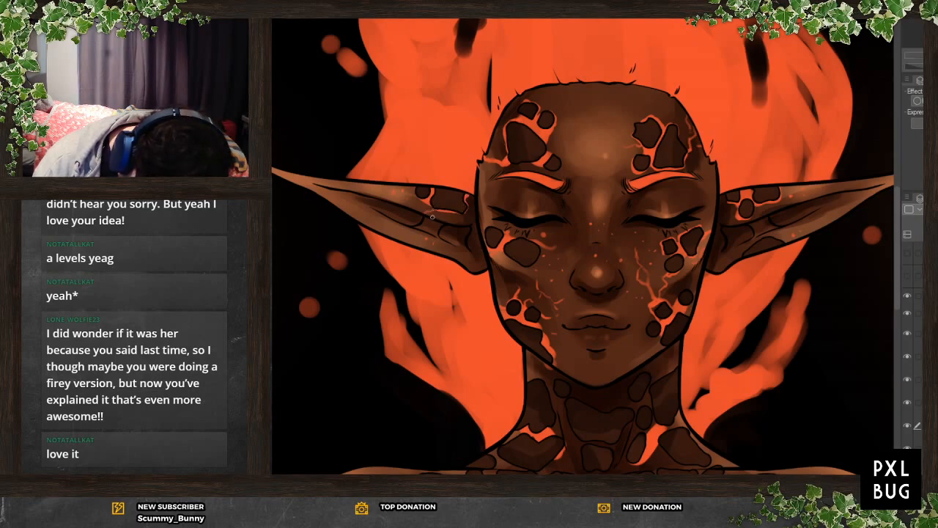
# Add orange lava lines between the patches under the image-right breast and along the image-right forearm
pyautogui.scroll(-5, 598, 256)
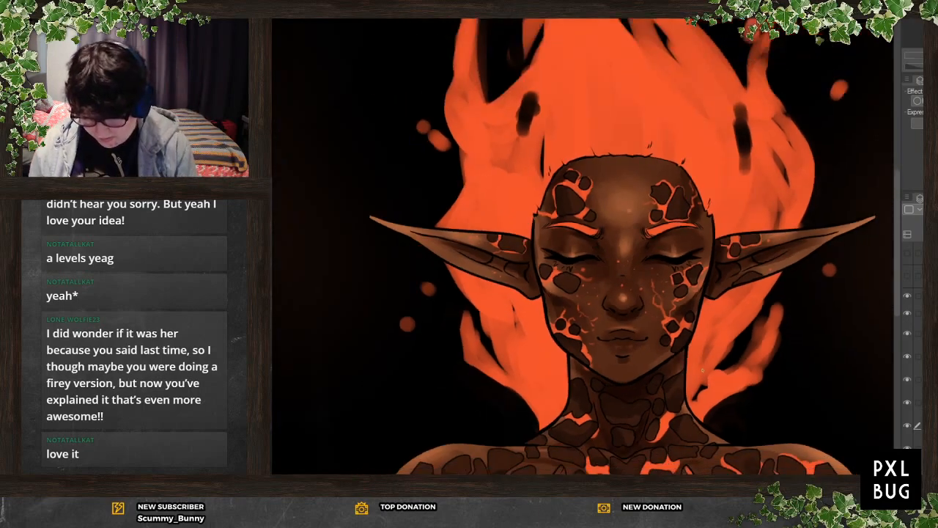
pyautogui.scroll(5, 645, 433)
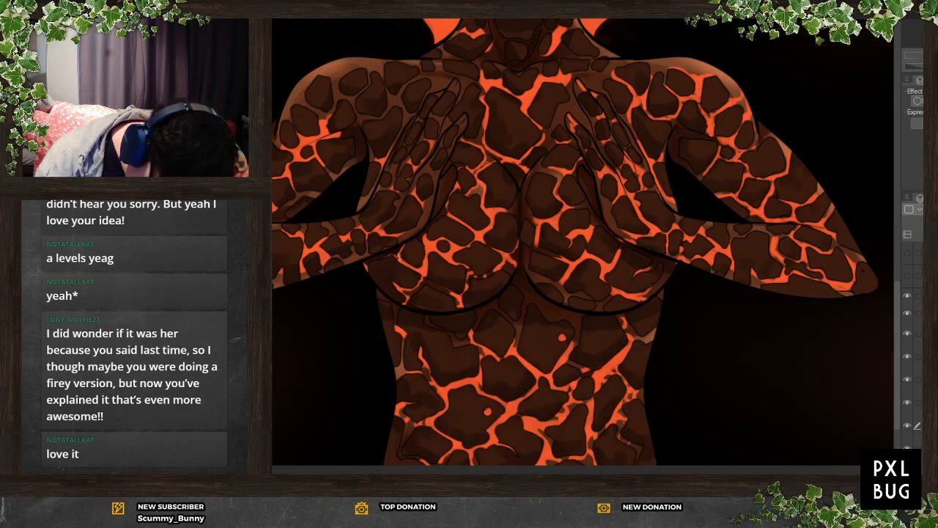
pyautogui.moveTo(533, 284)
pyautogui.mouseDown()
pyautogui.moveTo(561, 293)
pyautogui.moveTo(595, 279)
pyautogui.moveTo(570, 297)
pyautogui.moveTo(598, 308)
pyautogui.mouseUp()
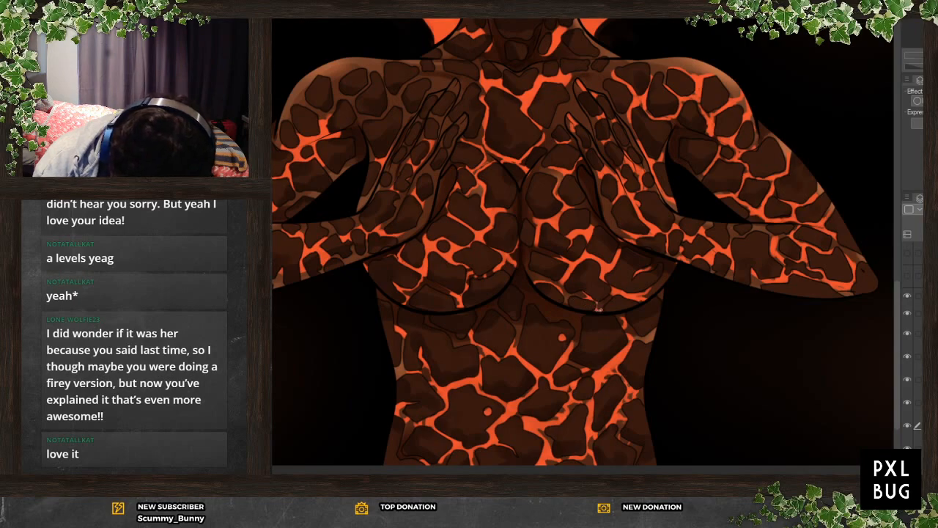
pyautogui.moveTo(649, 288); pyautogui.dragTo(664, 280)
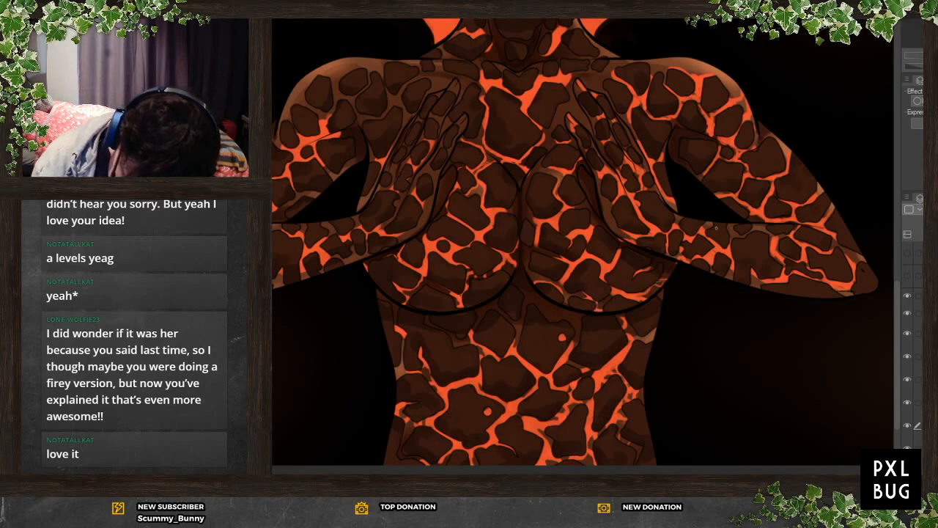
pyautogui.moveTo(712, 225)
pyautogui.mouseDown()
pyautogui.moveTo(708, 232)
pyautogui.moveTo(733, 241)
pyautogui.mouseUp()
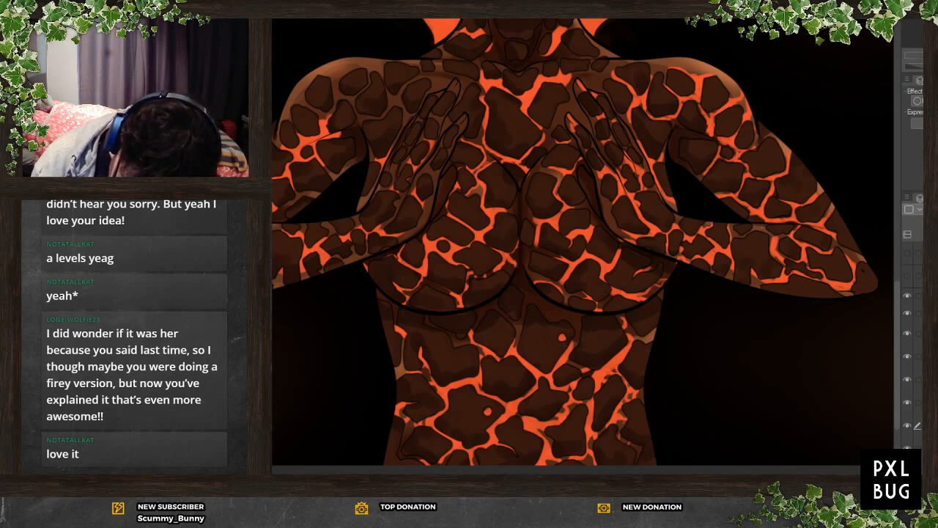
pyautogui.moveTo(756, 271); pyautogui.dragTo(751, 282)
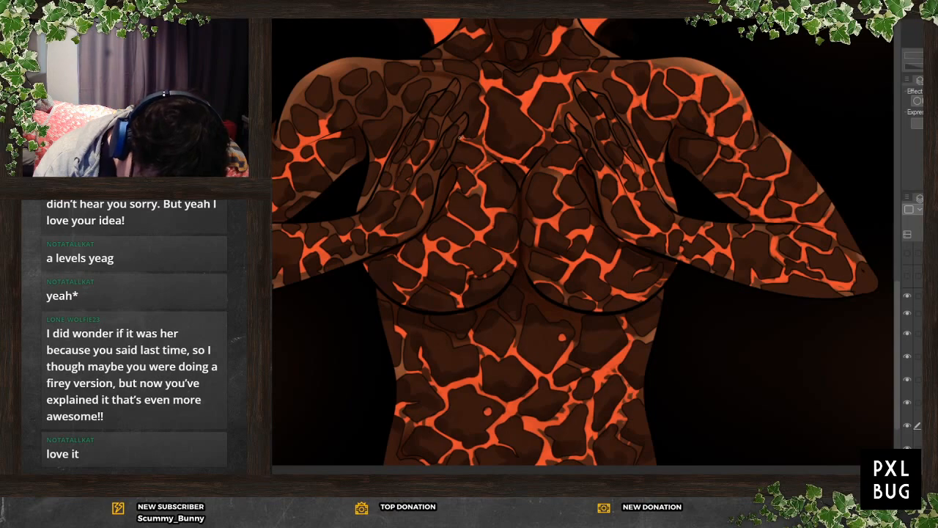
# Try darkening the outer edges of the shoulders, arms and waist to black on a different layer, and undo it
pyautogui.scroll(-2, 591, 368)
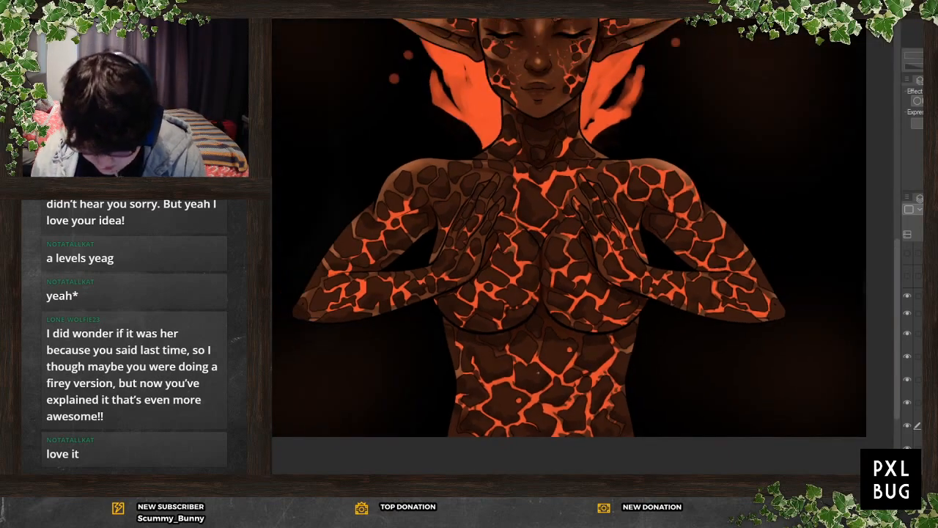
pyautogui.scroll(1, 552, 363)
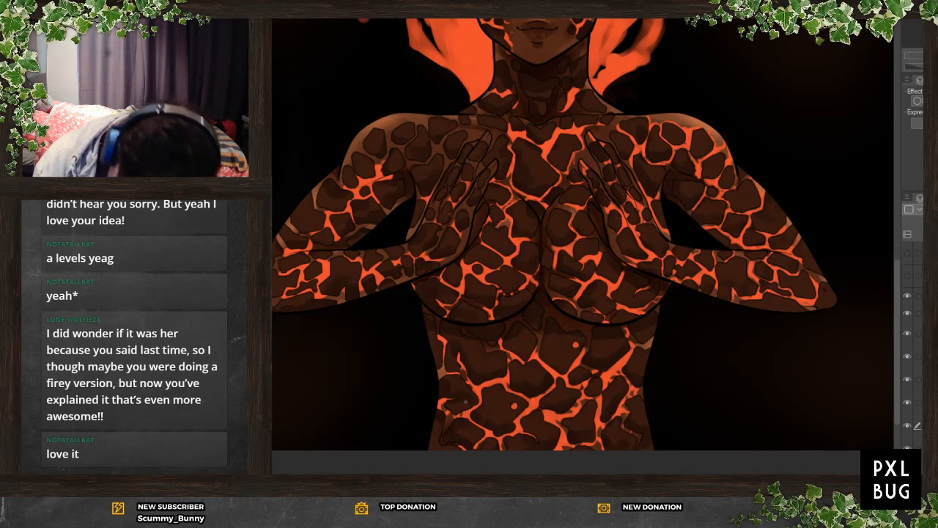
pyautogui.click(921, 356)
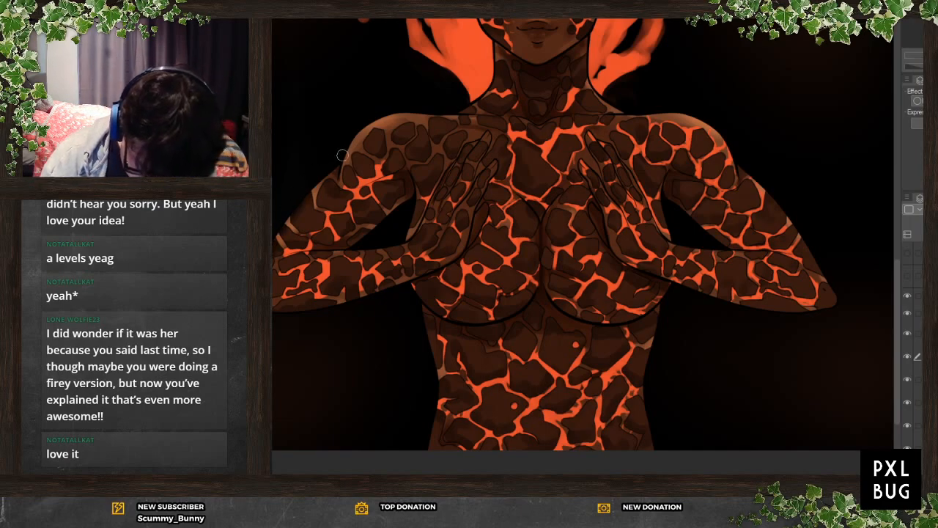
pyautogui.moveTo(698, 134)
pyautogui.mouseDown()
pyautogui.moveTo(790, 233)
pyautogui.moveTo(827, 302)
pyautogui.mouseUp()
pyautogui.moveTo(441, 376)
pyautogui.mouseDown()
pyautogui.moveTo(451, 405)
pyautogui.moveTo(430, 447)
pyautogui.mouseUp()
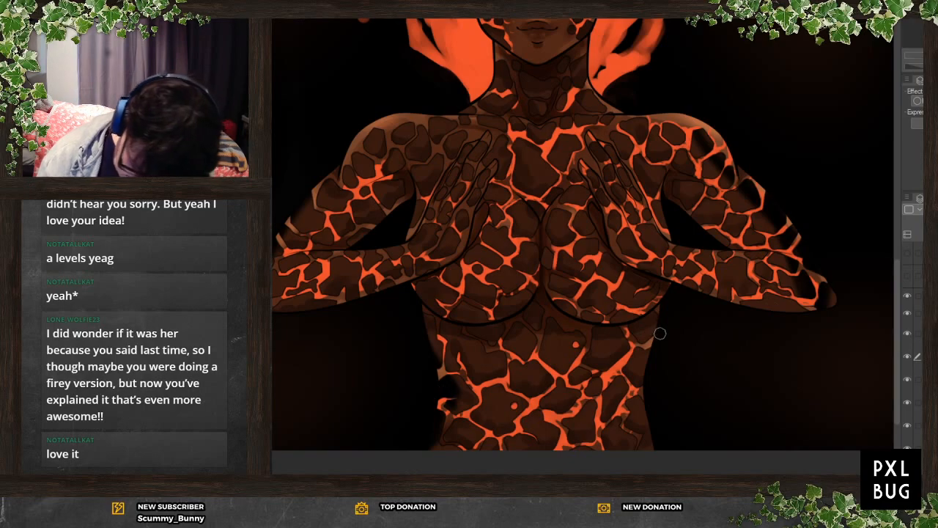
pyautogui.moveTo(641, 399); pyautogui.dragTo(636, 414)
pyautogui.moveTo(642, 358); pyautogui.dragTo(640, 396)
pyautogui.moveTo(638, 420); pyautogui.dragTo(648, 446)
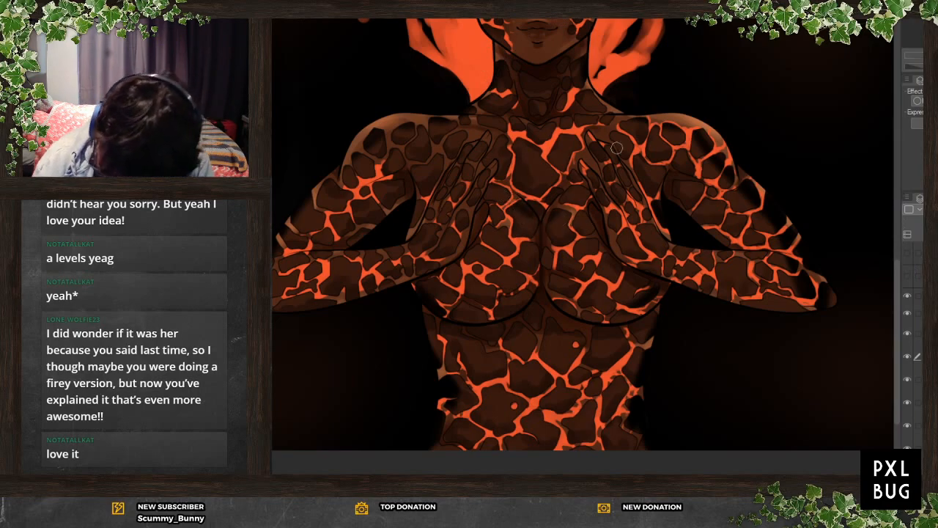
pyautogui.hotkey('ctrl', 'z')
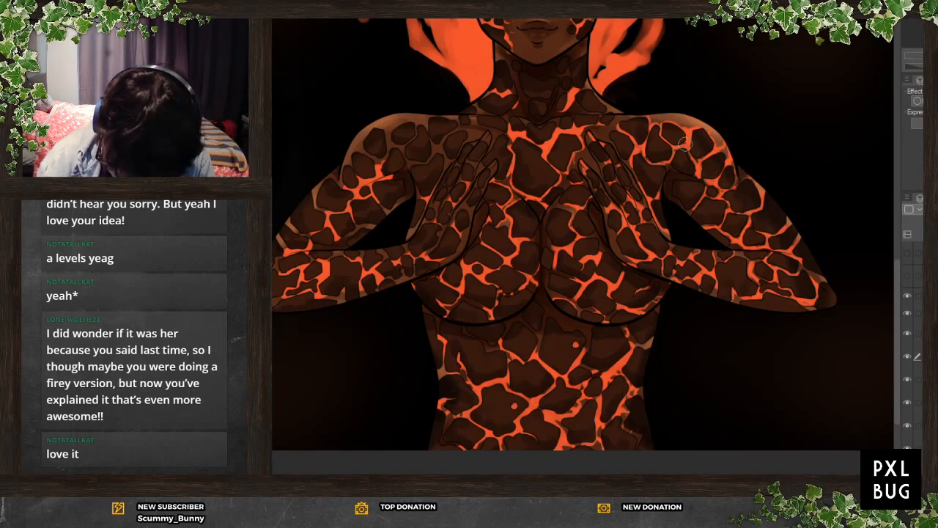
pyautogui.scroll(-3, 586, 405)
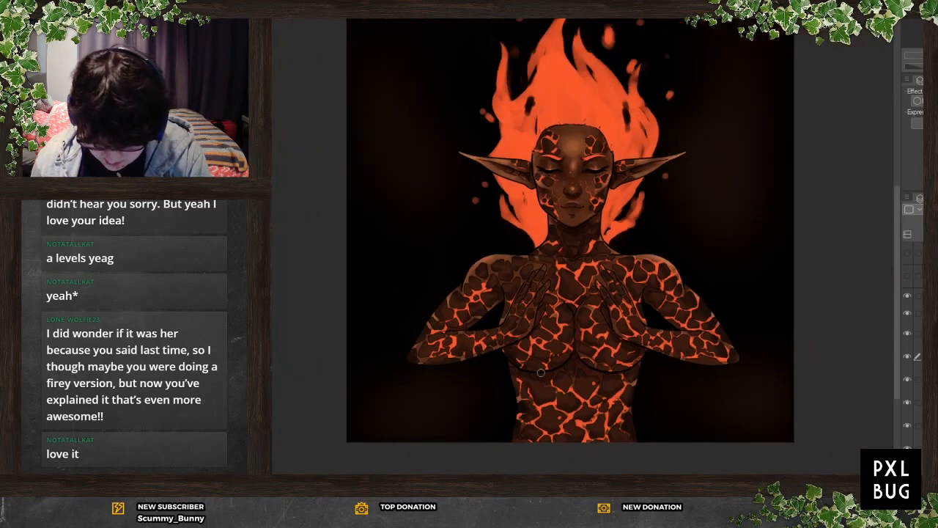
pyautogui.scroll(3, 578, 343)
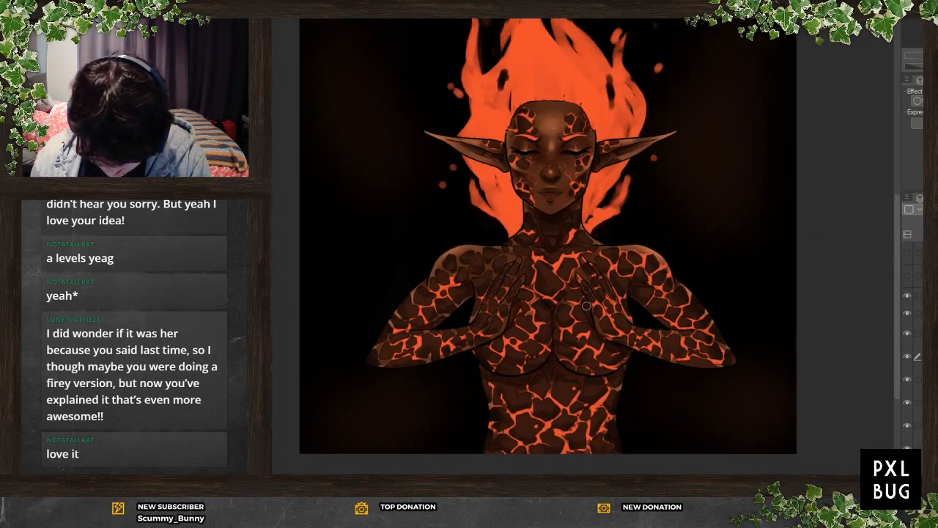
pyautogui.scroll(4, 584, 305)
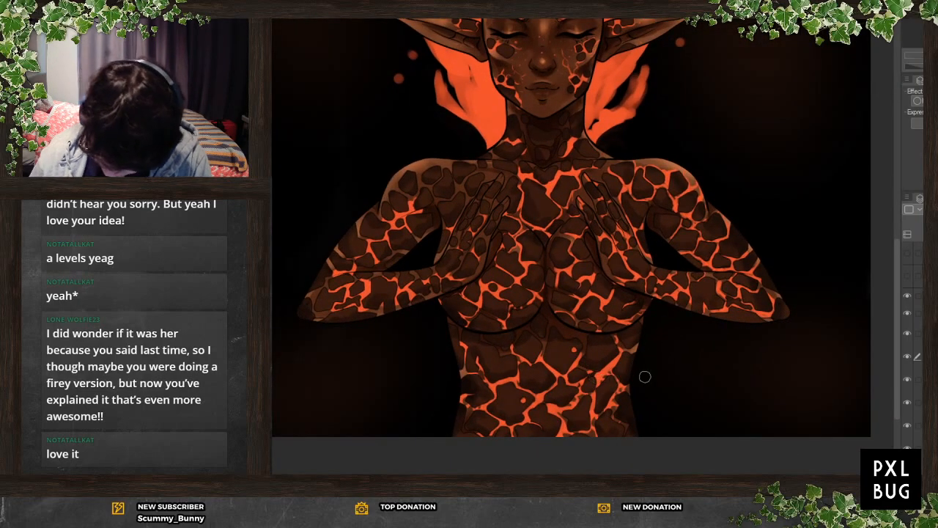
# Try uncovering solid orange lava across a rock patch on the image-left breast, and undo it
pyautogui.click(919, 379)
pyautogui.click(919, 402)
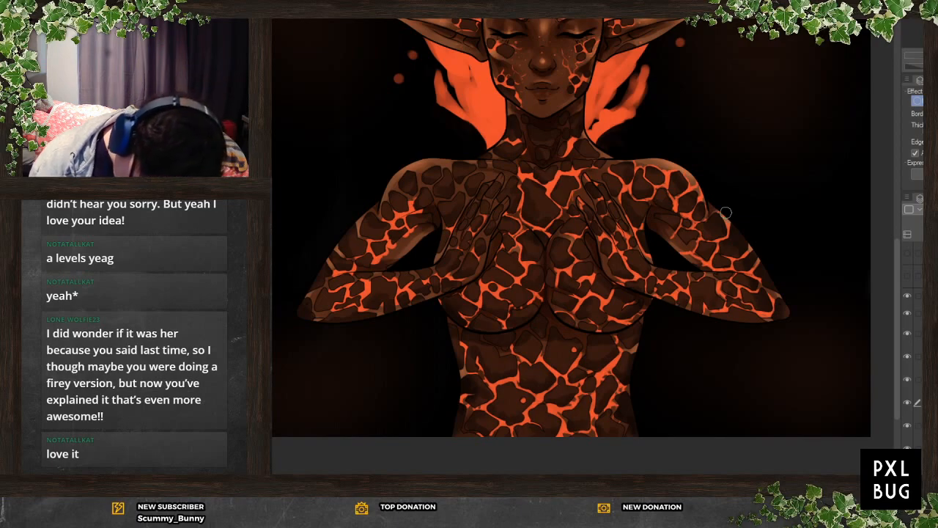
pyautogui.moveTo(478, 289)
pyautogui.mouseDown()
pyautogui.moveTo(519, 305)
pyautogui.moveTo(502, 316)
pyautogui.moveTo(493, 298)
pyautogui.moveTo(469, 299)
pyautogui.moveTo(473, 318)
pyautogui.moveTo(508, 314)
pyautogui.moveTo(494, 295)
pyautogui.mouseUp()
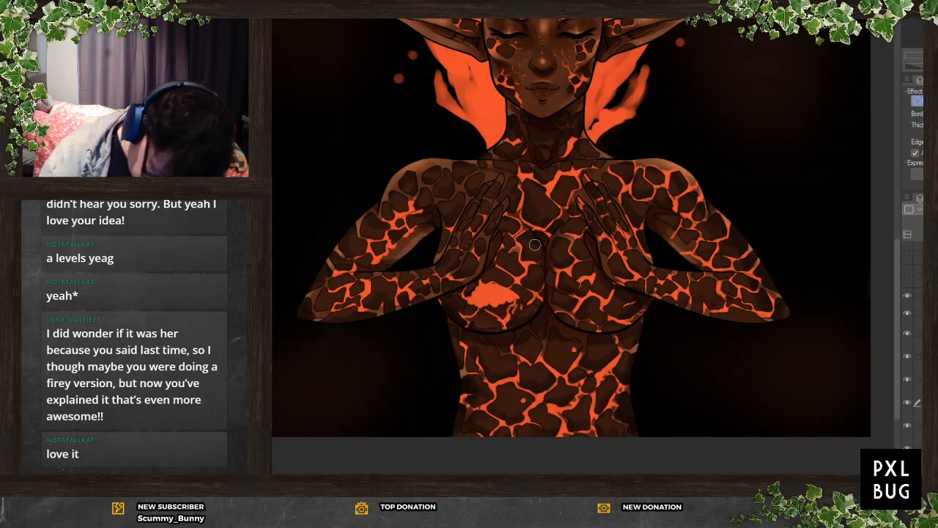
pyautogui.hotkey('ctrl', 'z')
pyautogui.scroll(-5, 513, 399)
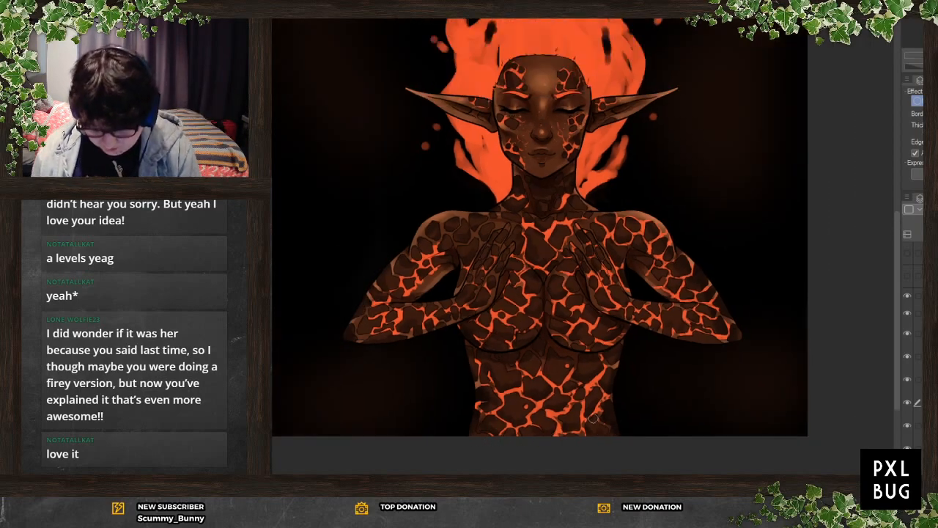
pyautogui.scroll(2, 496, 392)
pyautogui.scroll(2, 649, 406)
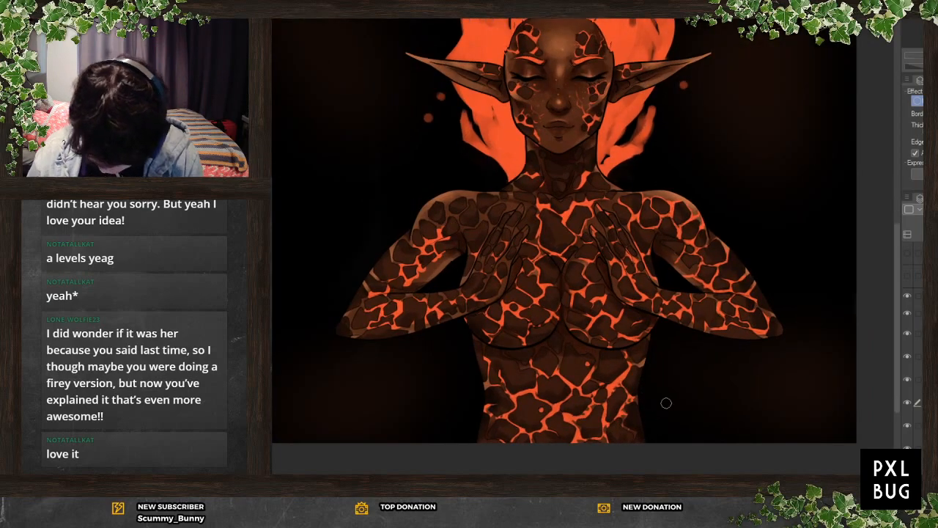
# Try widening the orange lava cracks around the patches on the lower belly, and undo it
pyautogui.click(931, 235)
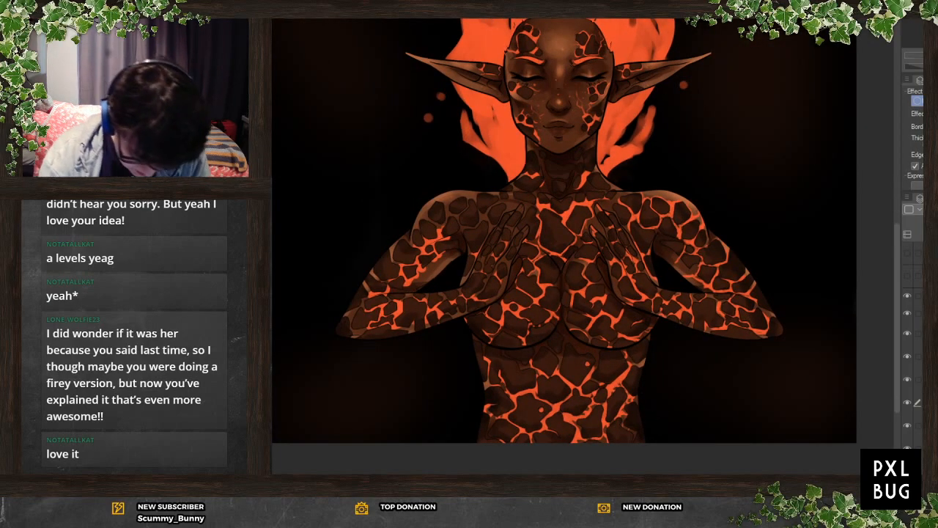
pyautogui.moveTo(504, 386); pyautogui.dragTo(516, 444)
pyautogui.moveTo(530, 406)
pyautogui.mouseDown()
pyautogui.moveTo(557, 392)
pyautogui.moveTo(593, 434)
pyautogui.moveTo(522, 453)
pyautogui.moveTo(563, 422)
pyautogui.moveTo(537, 437)
pyautogui.mouseUp()
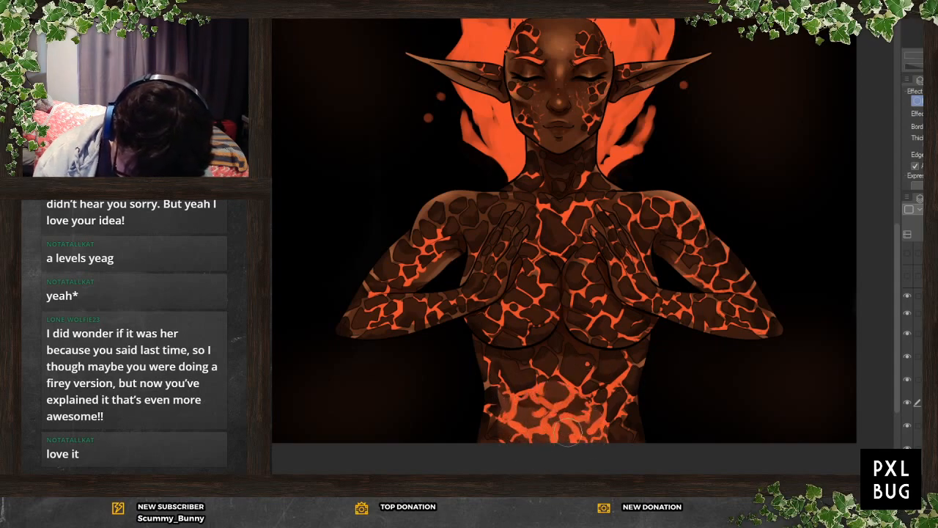
pyautogui.hotkey('ctrl', 'z')
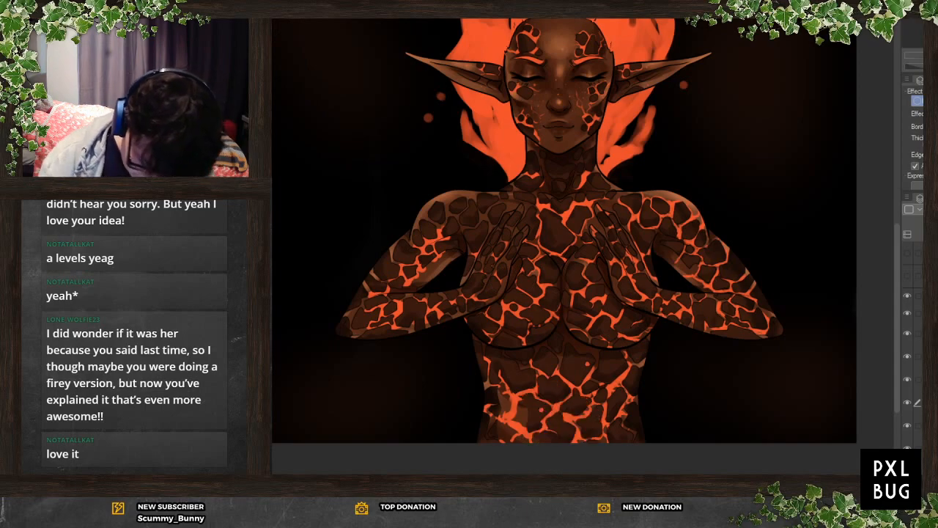
pyautogui.hotkey('ctrl', 'z')
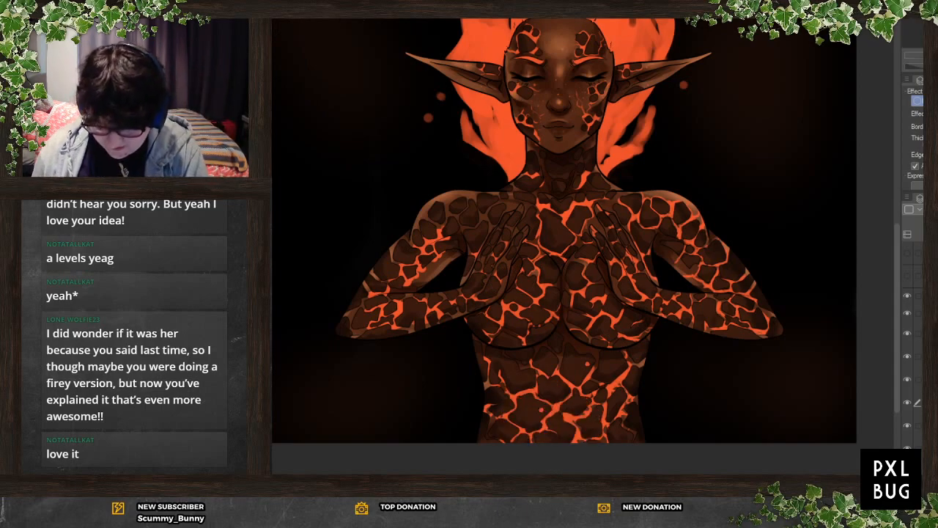
# Fill in more orange lava lines between the rock patches on both shoulders and the image-left upper arm
pyautogui.scroll(-3, 571, 359)
pyautogui.scroll(2, 612, 381)
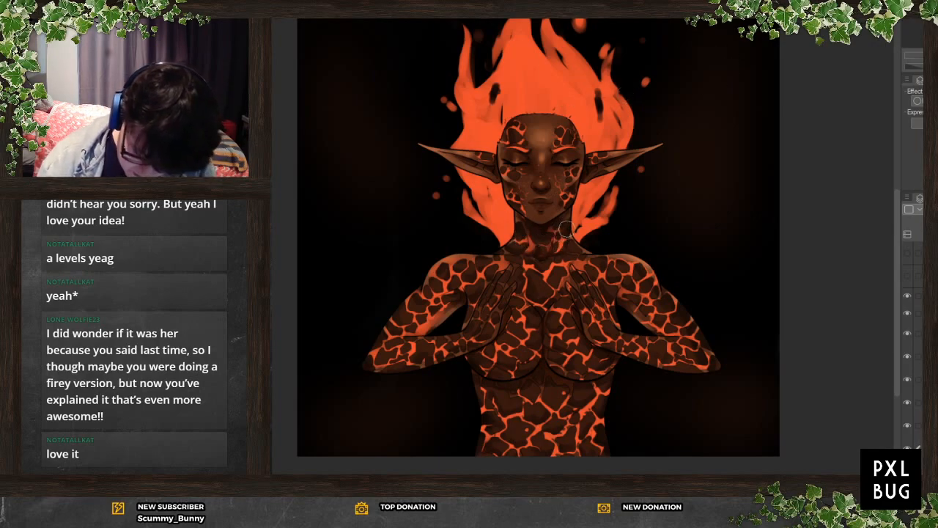
pyautogui.scroll(-3, 727, 440)
pyautogui.scroll(3, 635, 387)
pyautogui.scroll(1, 656, 446)
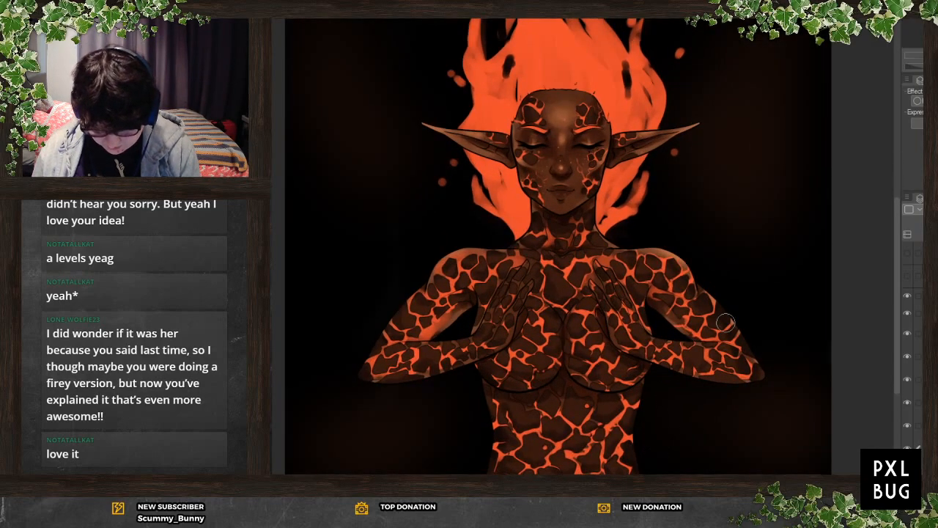
pyautogui.scroll(-2, 645, 285)
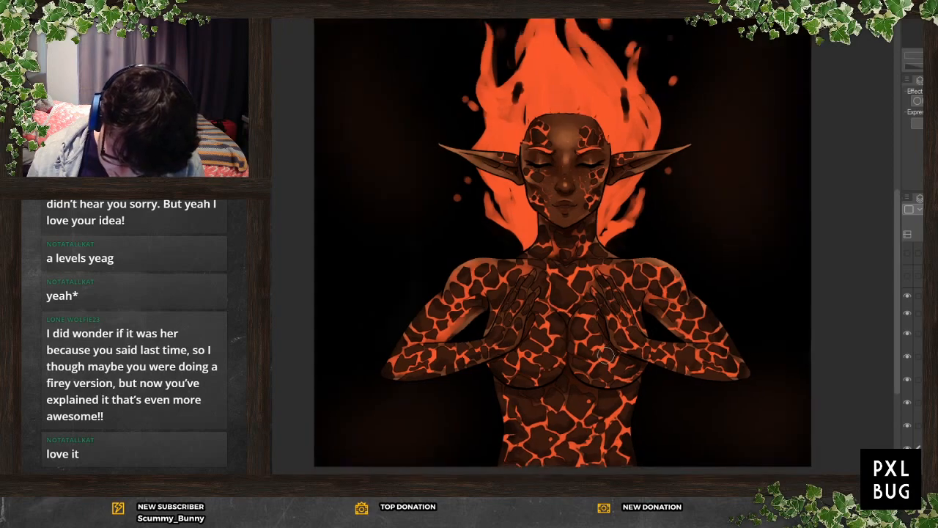
pyautogui.scroll(1, 643, 283)
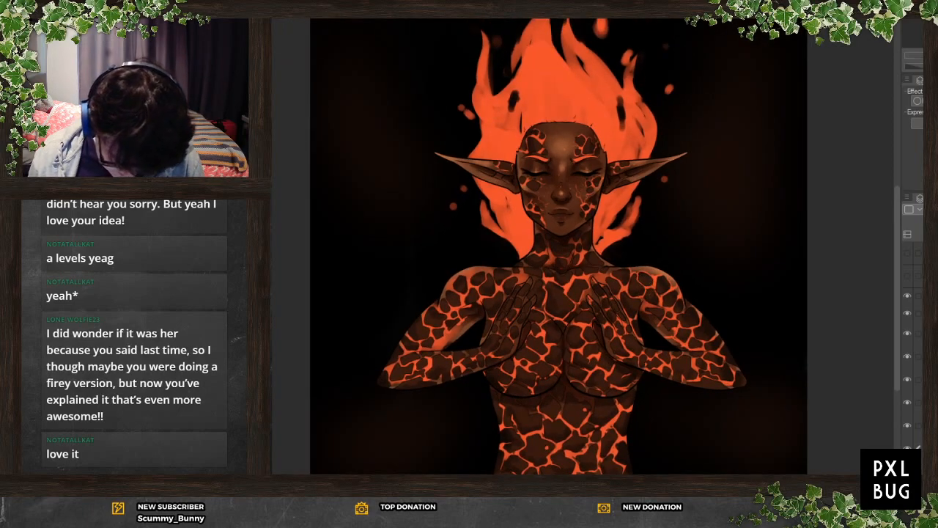
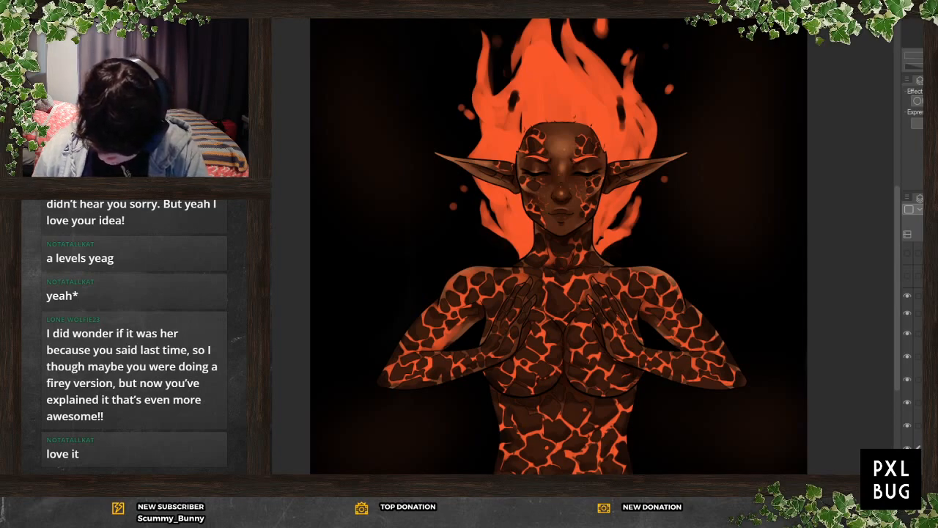
# Hide the orange lava layer and paint over the gaps between the belly's rock patches in solid dark brown
pyautogui.click(908, 448)
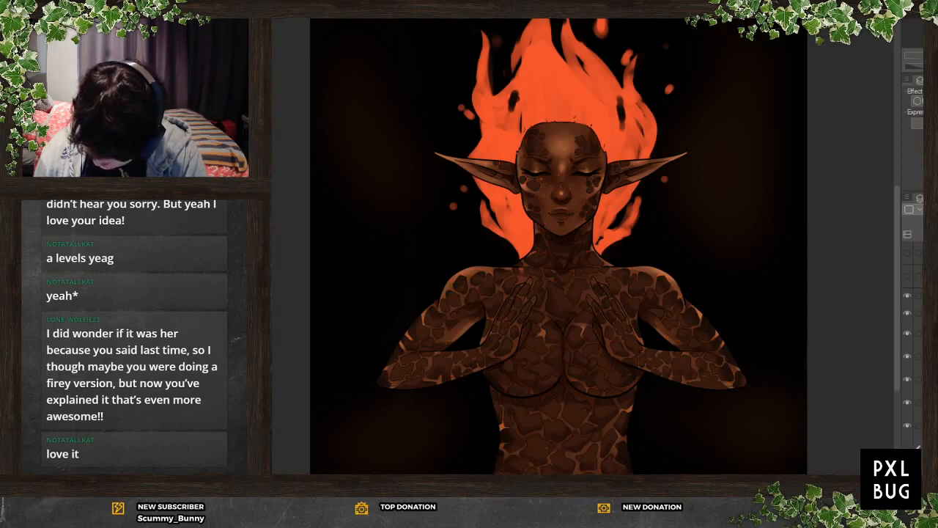
pyautogui.click(921, 402)
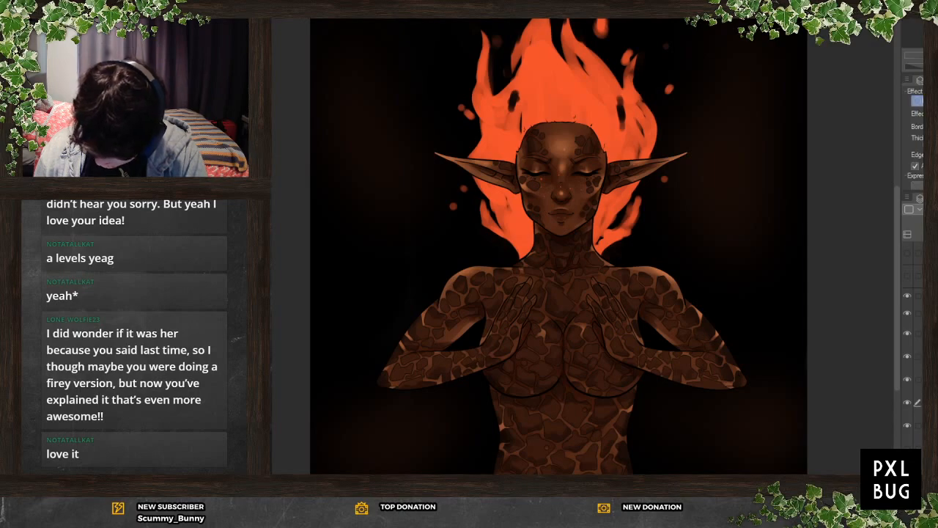
pyautogui.scroll(4, 586, 461)
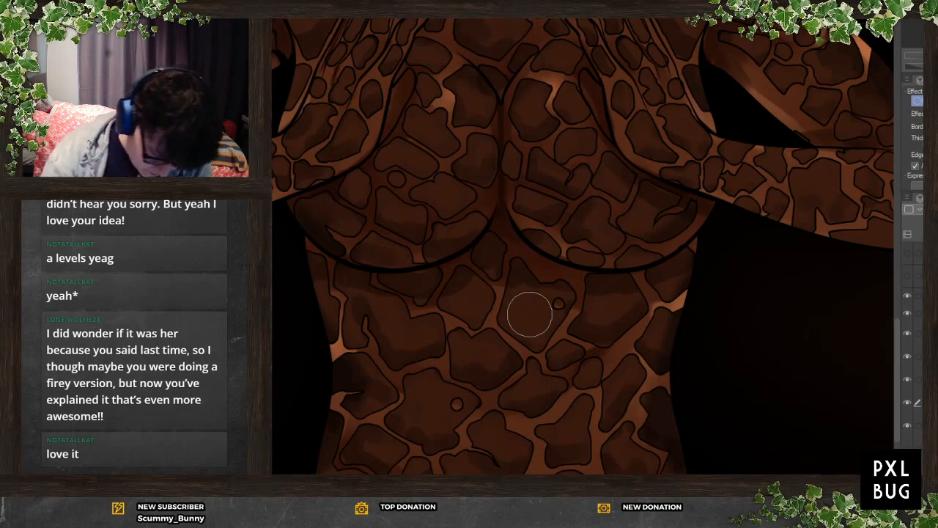
pyautogui.moveTo(385, 309)
pyautogui.mouseDown()
pyautogui.moveTo(422, 333)
pyautogui.moveTo(387, 334)
pyautogui.moveTo(460, 355)
pyautogui.moveTo(583, 323)
pyautogui.moveTo(502, 363)
pyautogui.moveTo(536, 359)
pyautogui.moveTo(497, 369)
pyautogui.moveTo(591, 327)
pyautogui.moveTo(559, 346)
pyautogui.moveTo(628, 318)
pyautogui.mouseUp()
pyautogui.moveTo(455, 274)
pyautogui.mouseDown()
pyautogui.moveTo(408, 301)
pyautogui.moveTo(470, 299)
pyautogui.moveTo(519, 322)
pyautogui.moveTo(495, 287)
pyautogui.moveTo(435, 299)
pyautogui.moveTo(488, 271)
pyautogui.moveTo(571, 325)
pyautogui.moveTo(571, 305)
pyautogui.moveTo(548, 313)
pyautogui.moveTo(691, 371)
pyautogui.moveTo(685, 453)
pyautogui.moveTo(572, 458)
pyautogui.moveTo(533, 430)
pyautogui.moveTo(474, 424)
pyautogui.moveTo(362, 482)
pyautogui.moveTo(339, 455)
pyautogui.moveTo(308, 446)
pyautogui.moveTo(324, 393)
pyautogui.moveTo(327, 323)
pyautogui.moveTo(768, 278)
pyautogui.mouseUp()
# Erase the old patch shading from the belly and the dark shadows along both sides of the waist
pyautogui.click(921, 379)
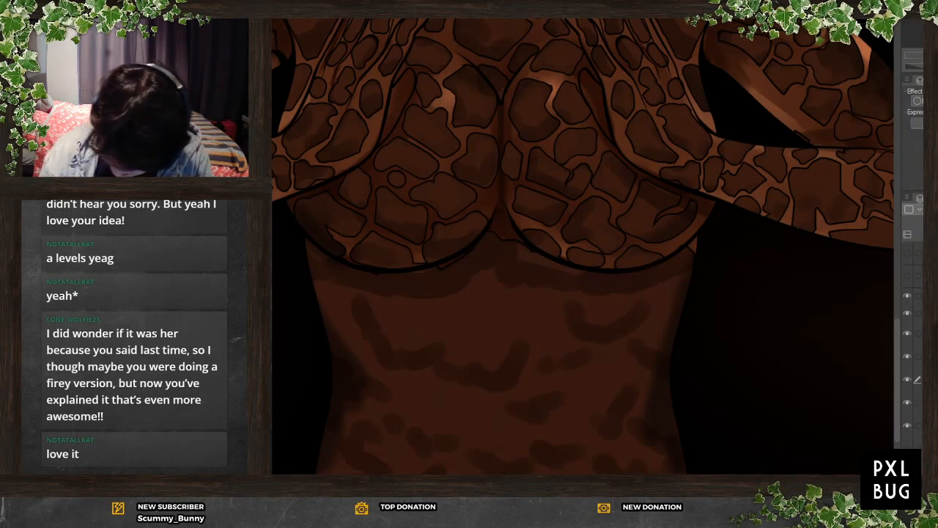
pyautogui.moveTo(396, 361)
pyautogui.mouseDown()
pyautogui.moveTo(352, 299)
pyautogui.moveTo(361, 312)
pyautogui.moveTo(406, 307)
pyautogui.moveTo(457, 327)
pyautogui.moveTo(532, 327)
pyautogui.moveTo(608, 304)
pyautogui.moveTo(637, 322)
pyautogui.moveTo(589, 437)
pyautogui.moveTo(610, 470)
pyautogui.moveTo(649, 438)
pyautogui.mouseUp()
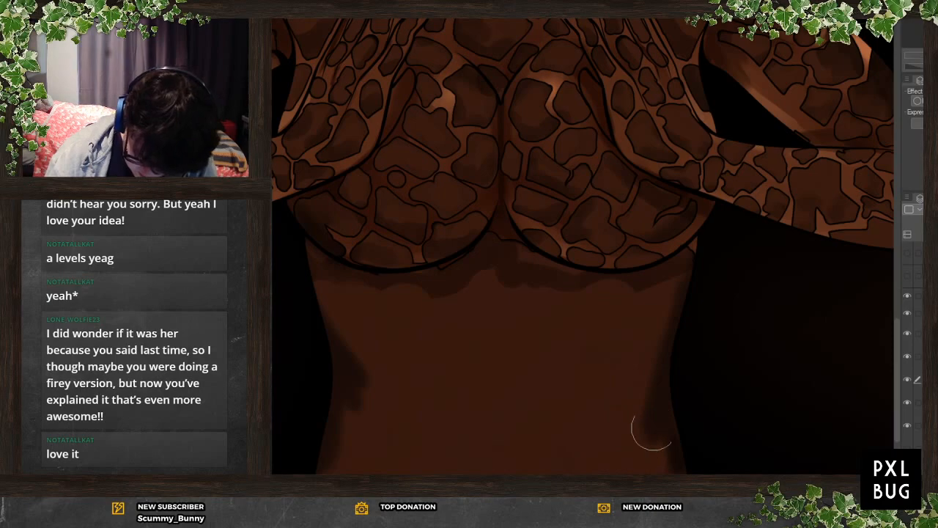
pyautogui.click(920, 356)
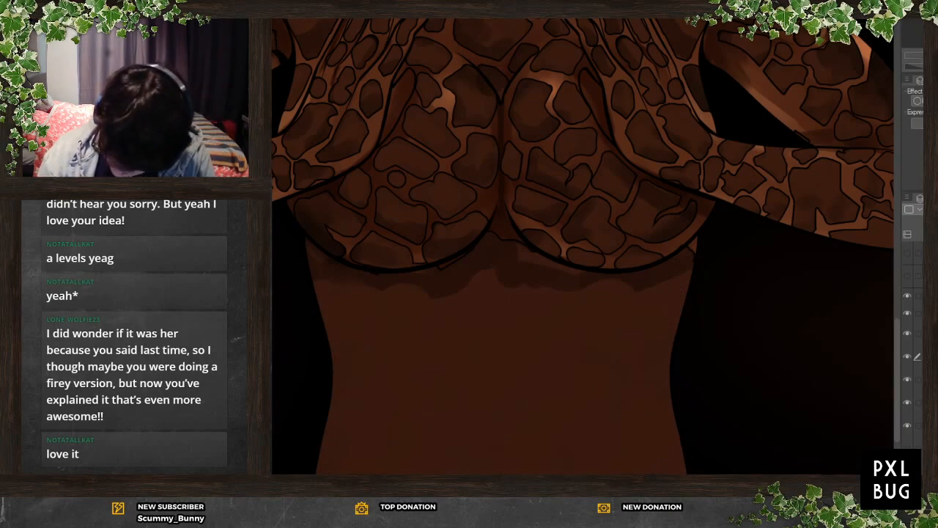
# On the rock patch layer, carve a thin curved crack from each side of the waist inward across the belly
pyautogui.click(920, 403)
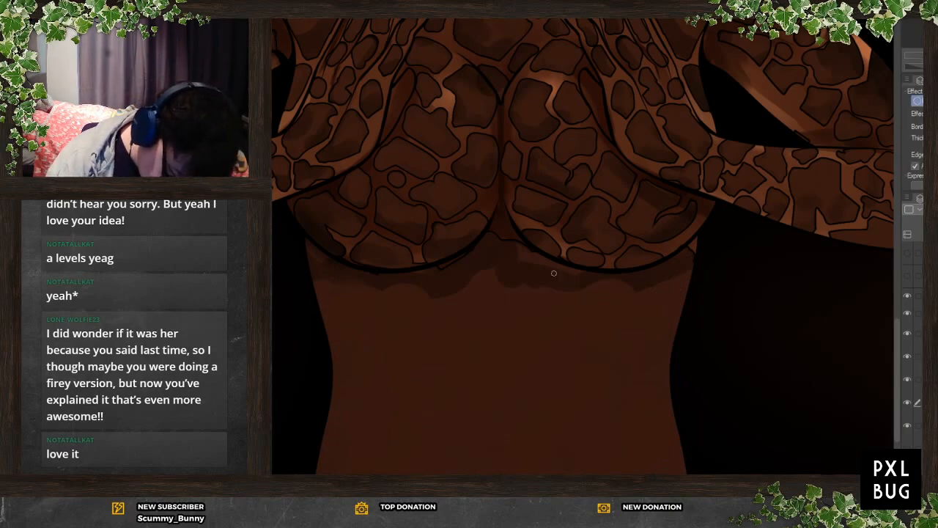
pyautogui.moveTo(304, 258)
pyautogui.mouseDown()
pyautogui.moveTo(339, 315)
pyautogui.moveTo(385, 355)
pyautogui.mouseUp()
pyautogui.moveTo(311, 287); pyautogui.dragTo(389, 359)
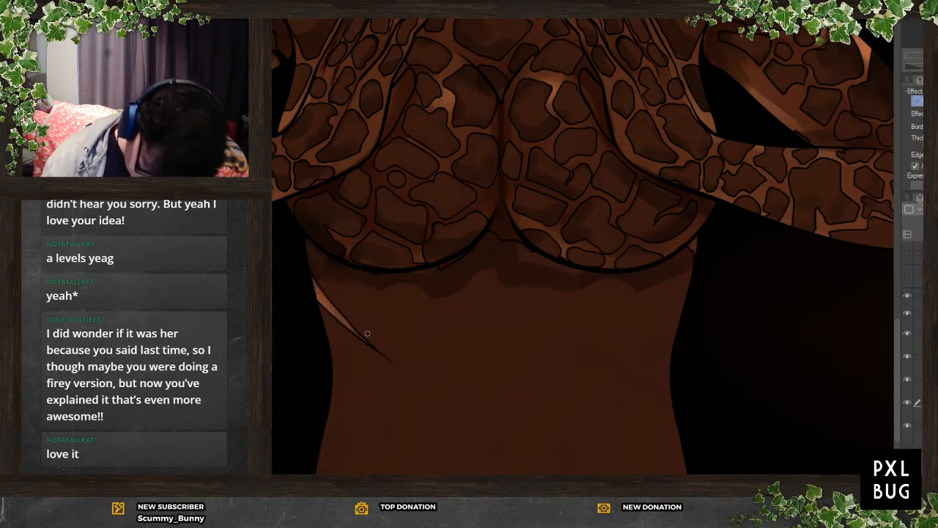
pyautogui.moveTo(686, 295); pyautogui.dragTo(630, 351)
pyautogui.moveTo(673, 322); pyautogui.dragTo(619, 359)
pyautogui.moveTo(686, 297); pyautogui.dragTo(665, 324)
pyautogui.moveTo(346, 324); pyautogui.dragTo(414, 381)
pyautogui.moveTo(638, 351); pyautogui.dragTo(602, 377)
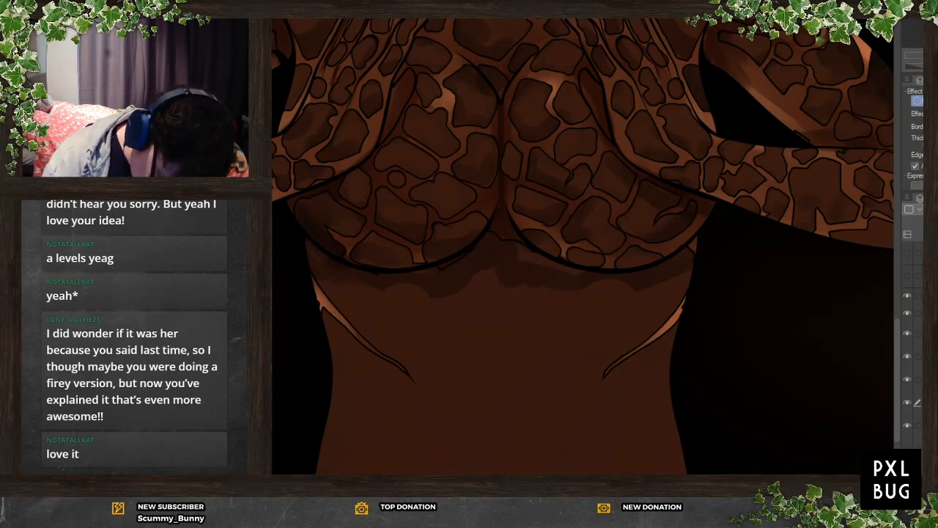
# Widen the two curved waist cracks and extend them down the belly to the canvas's lower edge
pyautogui.moveTo(307, 261)
pyautogui.mouseDown()
pyautogui.moveTo(340, 318)
pyautogui.moveTo(408, 363)
pyautogui.moveTo(439, 409)
pyautogui.mouseUp()
pyautogui.moveTo(688, 277)
pyautogui.mouseDown()
pyautogui.moveTo(640, 351)
pyautogui.moveTo(576, 388)
pyautogui.moveTo(564, 418)
pyautogui.mouseUp()
pyautogui.moveTo(421, 380); pyautogui.dragTo(442, 429)
pyautogui.moveTo(576, 388); pyautogui.dragTo(558, 472)
pyautogui.moveTo(426, 382); pyautogui.dragTo(451, 470)
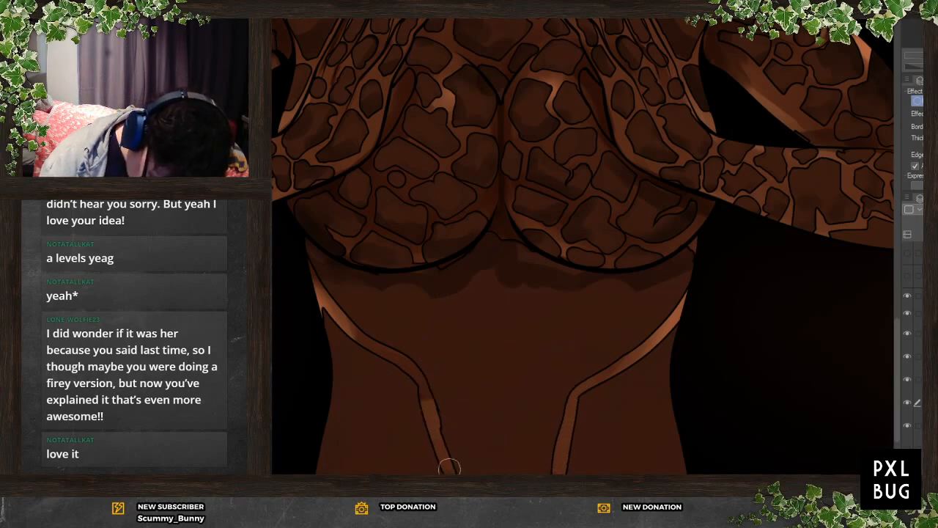
pyautogui.moveTo(311, 276); pyautogui.dragTo(310, 246)
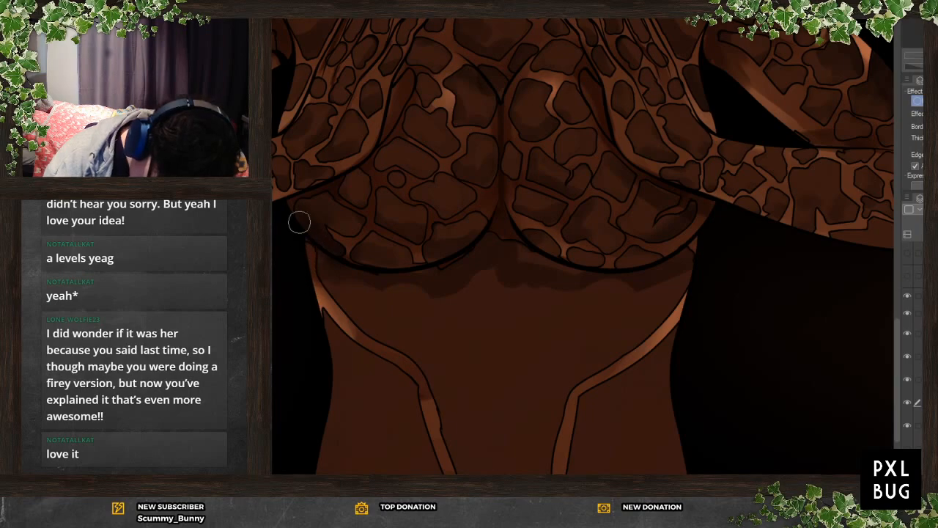
pyautogui.moveTo(393, 356)
pyautogui.mouseDown()
pyautogui.moveTo(428, 408)
pyautogui.moveTo(449, 470)
pyautogui.mouseUp()
pyautogui.moveTo(684, 307)
pyautogui.mouseDown()
pyautogui.moveTo(623, 368)
pyautogui.moveTo(566, 470)
pyautogui.mouseUp()
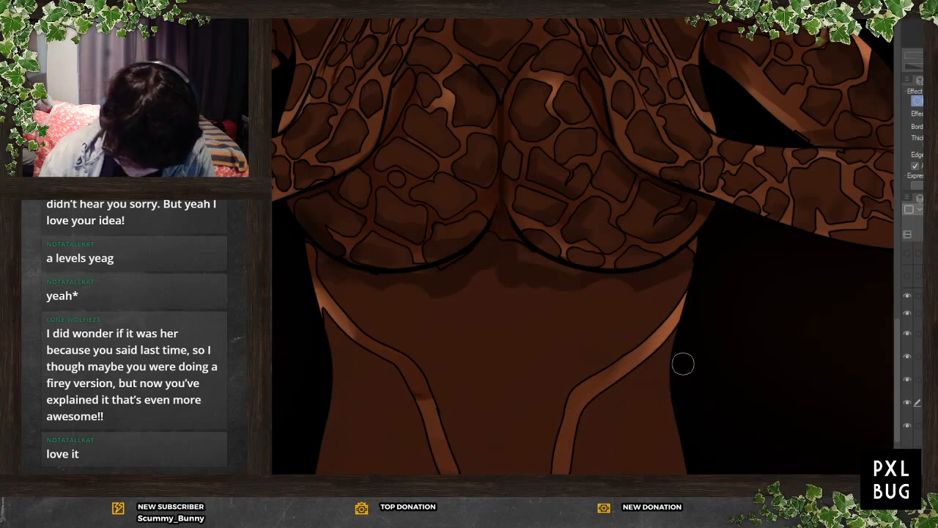
# Carve branching cracks outside the two long belly cracks, dividing both sides of the waist into rock patches
pyautogui.moveTo(654, 361)
pyautogui.mouseDown()
pyautogui.moveTo(622, 373)
pyautogui.moveTo(648, 389)
pyautogui.moveTo(678, 369)
pyautogui.moveTo(638, 389)
pyautogui.moveTo(619, 429)
pyautogui.moveTo(573, 427)
pyautogui.moveTo(578, 396)
pyautogui.mouseUp()
pyautogui.moveTo(646, 425)
pyautogui.mouseDown()
pyautogui.moveTo(611, 425)
pyautogui.moveTo(645, 462)
pyautogui.moveTo(692, 463)
pyautogui.moveTo(631, 448)
pyautogui.moveTo(636, 472)
pyautogui.mouseUp()
pyautogui.moveTo(583, 434); pyautogui.dragTo(588, 432)
pyautogui.moveTo(387, 373)
pyautogui.mouseDown()
pyautogui.moveTo(390, 354)
pyautogui.moveTo(390, 391)
pyautogui.moveTo(417, 398)
pyautogui.moveTo(421, 387)
pyautogui.mouseUp()
pyautogui.moveTo(362, 381)
pyautogui.mouseDown()
pyautogui.moveTo(371, 390)
pyautogui.moveTo(357, 389)
pyautogui.moveTo(338, 322)
pyautogui.moveTo(310, 300)
pyautogui.mouseUp()
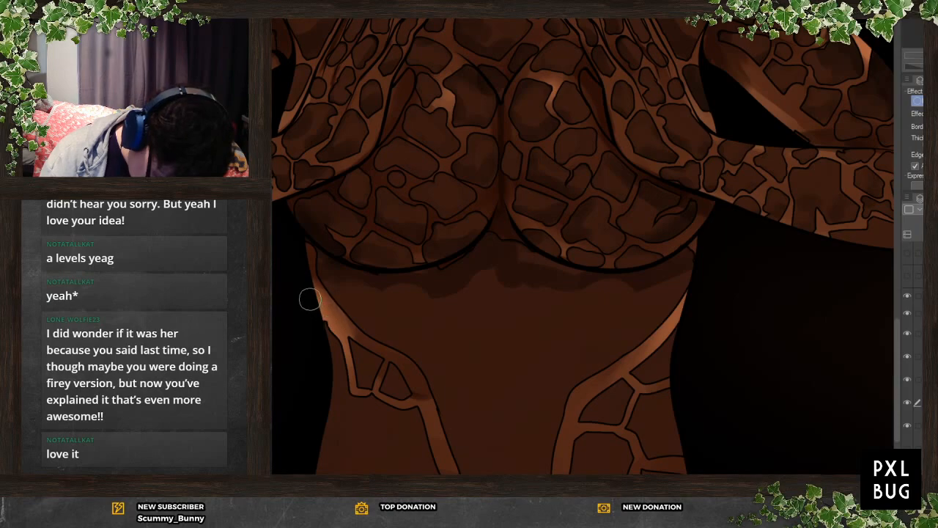
pyautogui.moveTo(321, 356)
pyautogui.mouseDown()
pyautogui.moveTo(352, 393)
pyautogui.moveTo(345, 398)
pyautogui.moveTo(360, 429)
pyautogui.moveTo(397, 406)
pyautogui.moveTo(369, 391)
pyautogui.moveTo(374, 374)
pyautogui.mouseUp()
pyautogui.moveTo(376, 435); pyautogui.dragTo(422, 451)
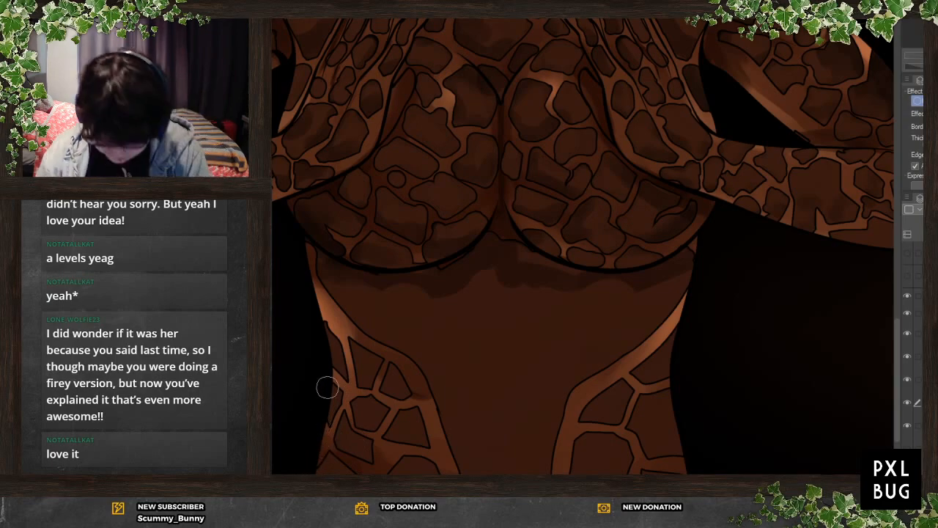
# Undo the last strokes and trim the inner edges of the two long cracks on the lower belly
pyautogui.hotkey('ctrl', '0')
pyautogui.scroll(5, 498, 438)
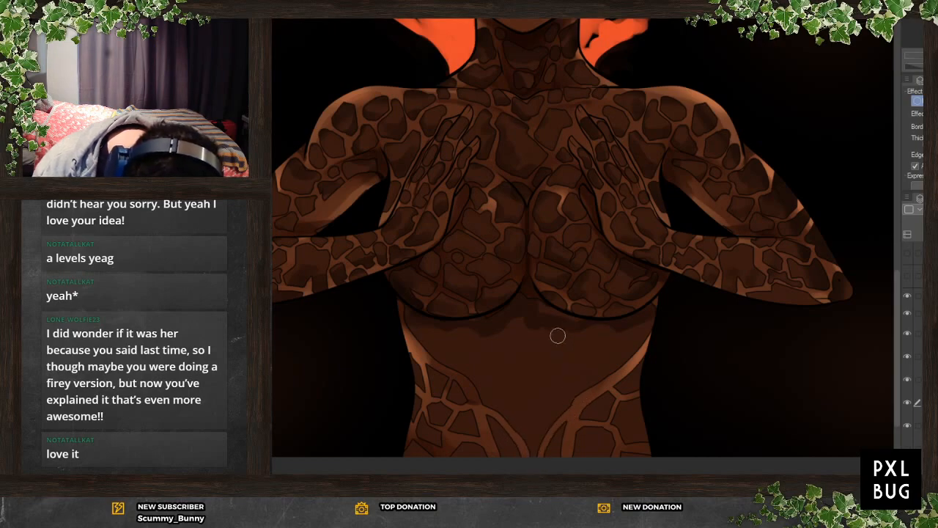
pyautogui.hotkey('ctrl', 'z')
pyautogui.hotkey('ctrl', 'z')
pyautogui.hotkey('ctrl', 'z')
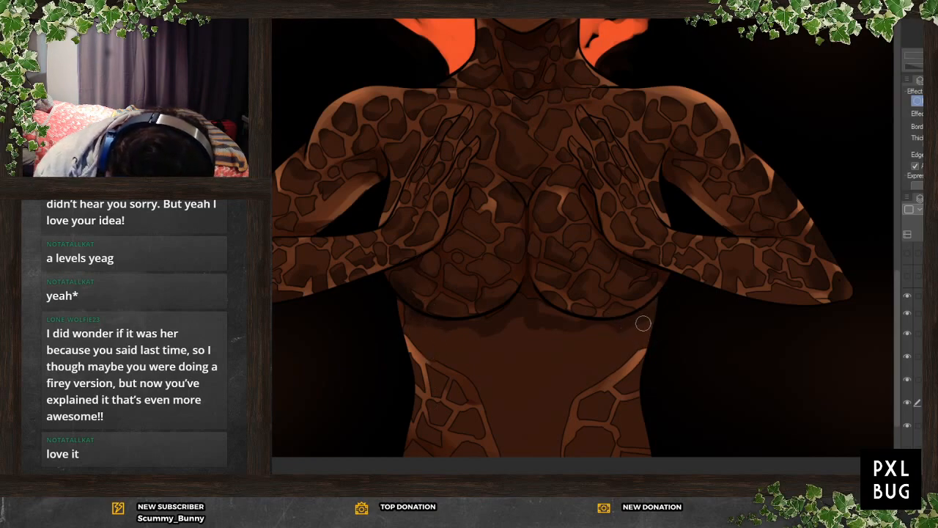
pyautogui.moveTo(490, 402); pyautogui.dragTo(492, 453)
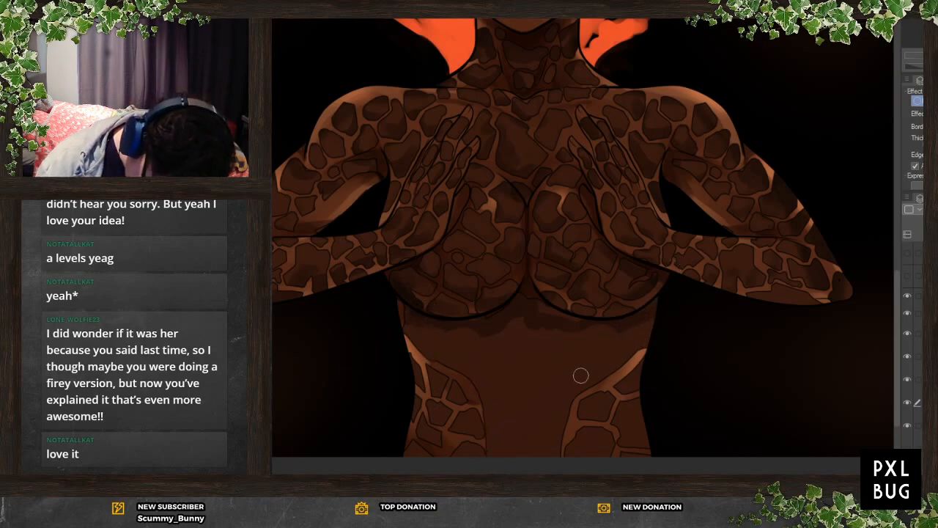
pyautogui.moveTo(562, 414); pyautogui.dragTo(565, 453)
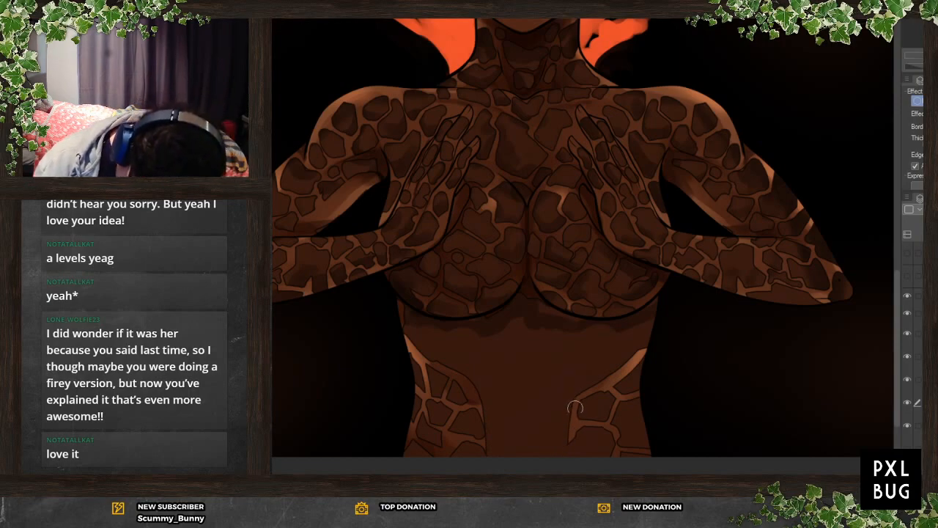
pyautogui.moveTo(472, 397); pyautogui.dragTo(485, 450)
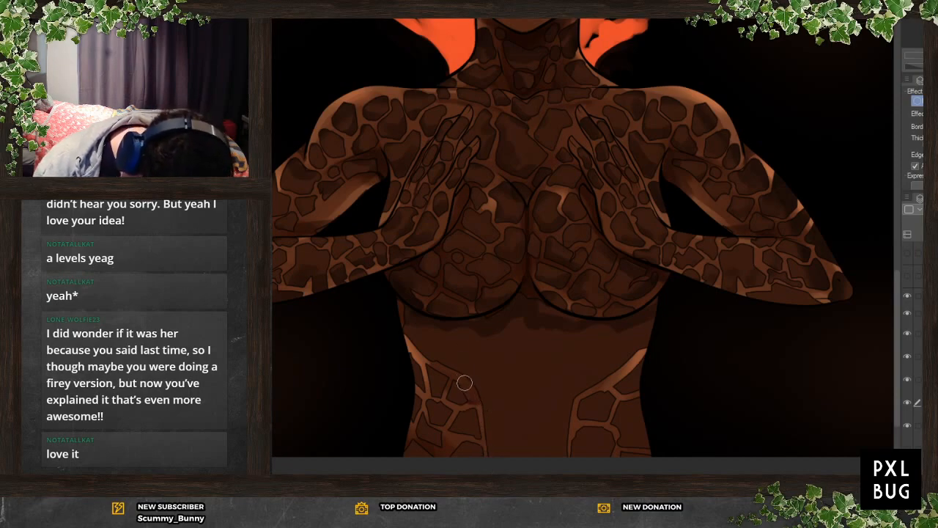
# Carve pointed, leaf-shaped patches in the middle of the belly and branching cracks up toward the breasts
pyautogui.moveTo(468, 382)
pyautogui.mouseDown()
pyautogui.moveTo(521, 437)
pyautogui.moveTo(522, 389)
pyautogui.moveTo(482, 352)
pyautogui.moveTo(471, 363)
pyautogui.mouseUp()
pyautogui.moveTo(525, 394)
pyautogui.mouseDown()
pyautogui.moveTo(537, 373)
pyautogui.moveTo(579, 362)
pyautogui.moveTo(562, 413)
pyautogui.mouseUp()
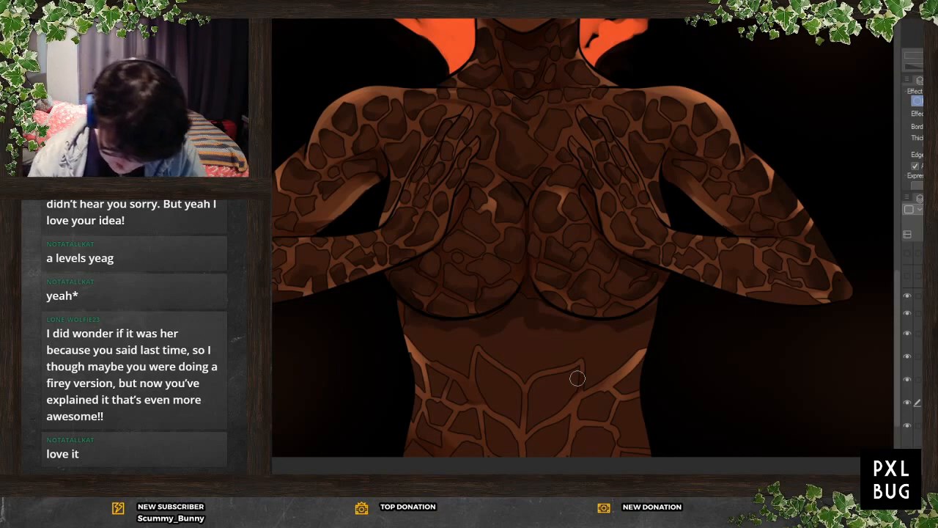
pyautogui.moveTo(561, 374); pyautogui.dragTo(583, 352)
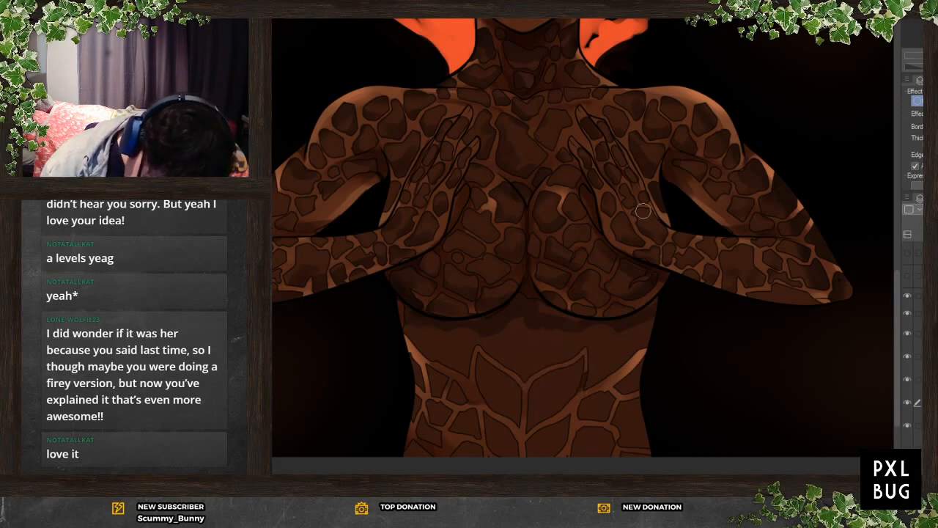
pyautogui.moveTo(479, 342)
pyautogui.mouseDown()
pyautogui.moveTo(506, 347)
pyautogui.moveTo(513, 373)
pyautogui.mouseUp()
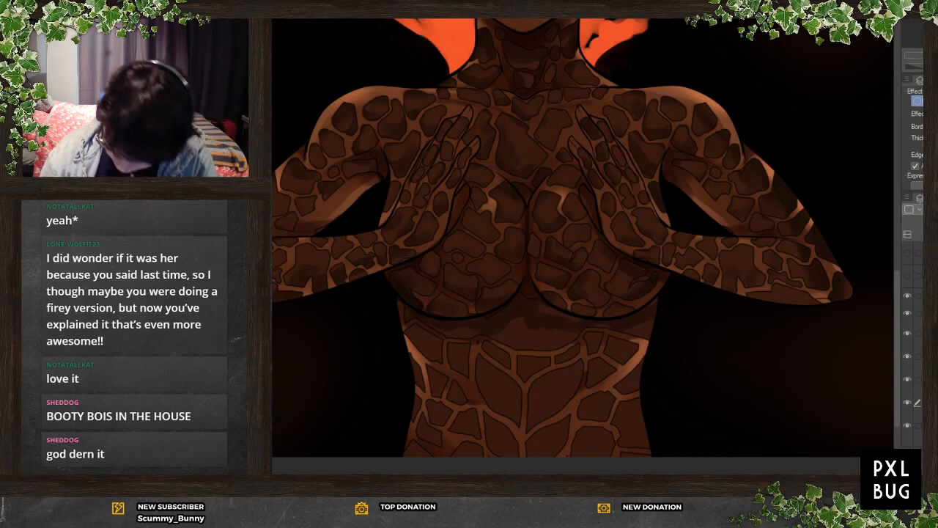
# Show the orange lava glow layer again across the body's cracks
pyautogui.scroll(-3, 557, 322)
pyautogui.moveTo(524, 220); pyautogui.dragTo(533, 234)
pyautogui.scroll(1, 517, 246)
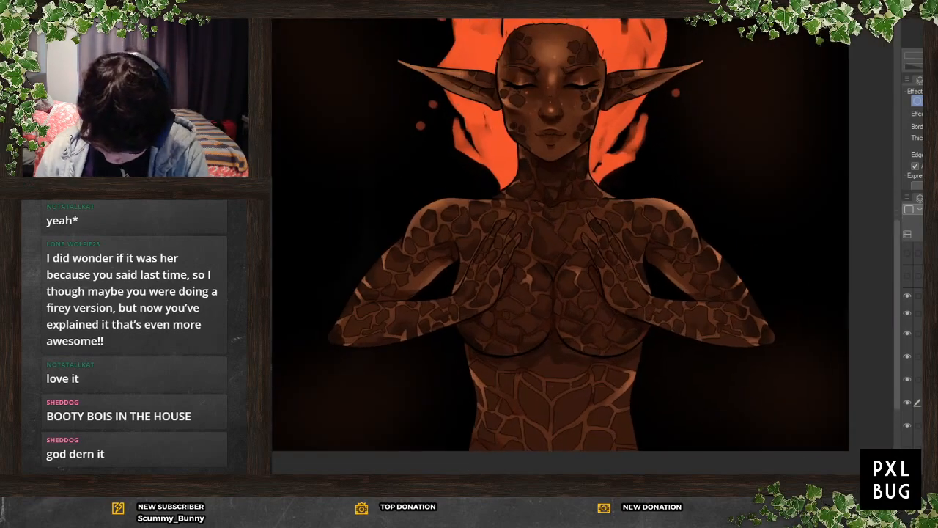
pyautogui.click(908, 448)
pyautogui.scroll(-2, 517, 435)
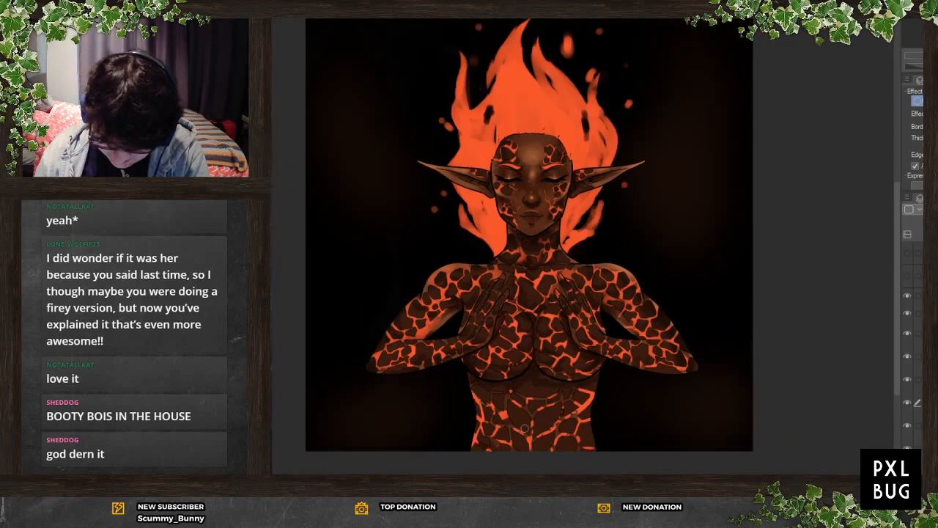
pyautogui.scroll(3, 540, 414)
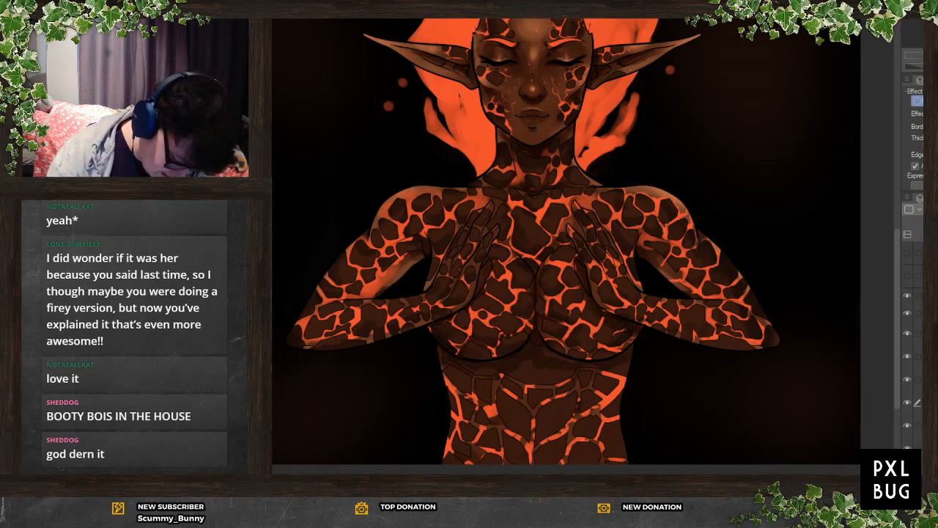
# Undo the stray stroke over the belly, switch to the lava layer and paint solid orange glow into the middle belly cracks
pyautogui.moveTo(531, 432)
pyautogui.mouseDown()
pyautogui.moveTo(510, 445)
pyautogui.moveTo(505, 472)
pyautogui.moveTo(531, 464)
pyautogui.mouseUp()
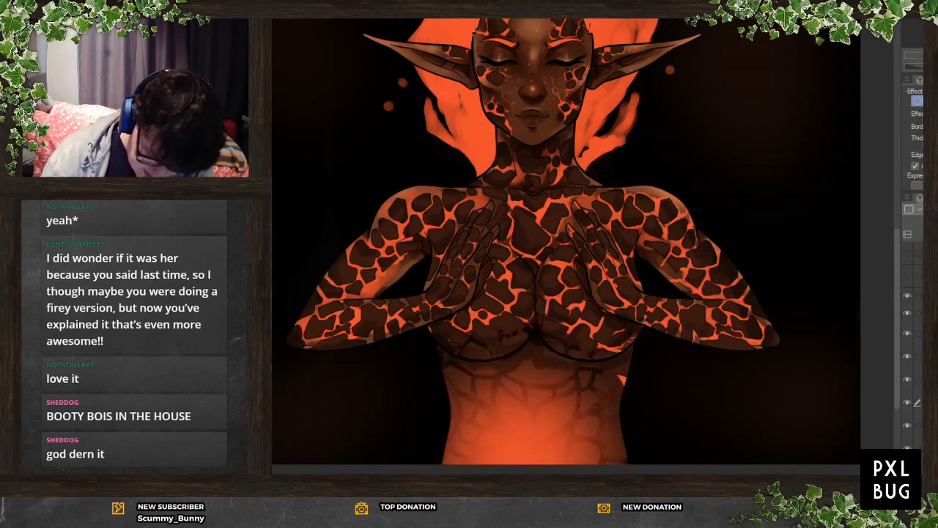
pyautogui.hotkey('ctrl', 'z')
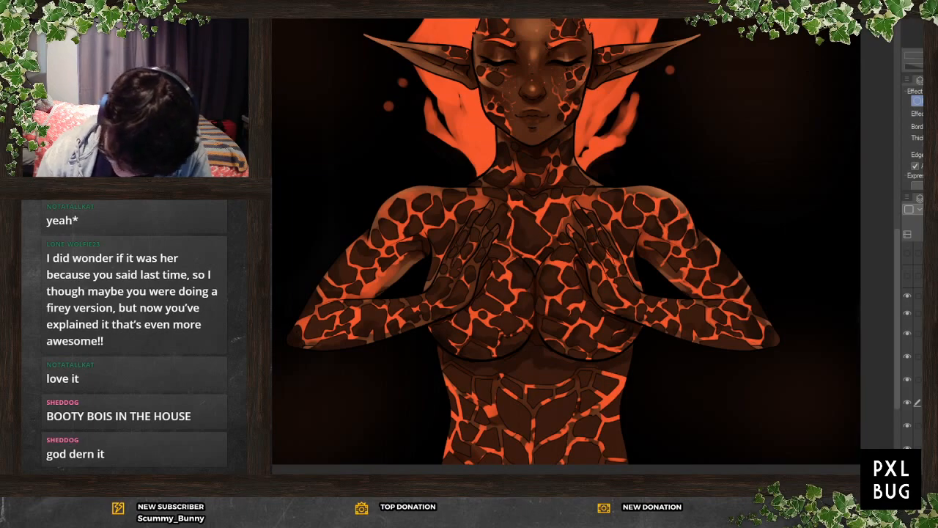
pyautogui.click(918, 447)
pyautogui.moveTo(540, 457); pyautogui.dragTo(526, 476)
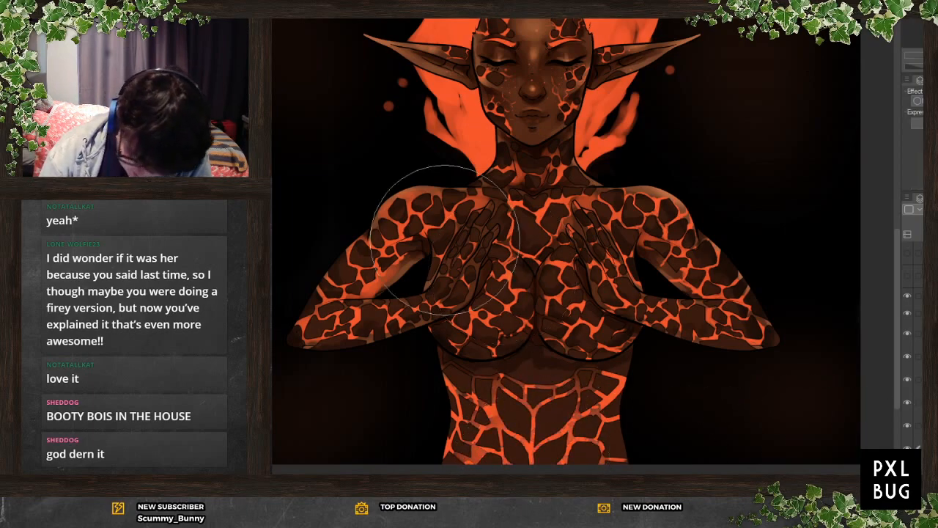
pyautogui.click(190, 203)
pyautogui.moveTo(519, 395)
pyautogui.mouseDown()
pyautogui.moveTo(557, 421)
pyautogui.moveTo(575, 404)
pyautogui.mouseUp()
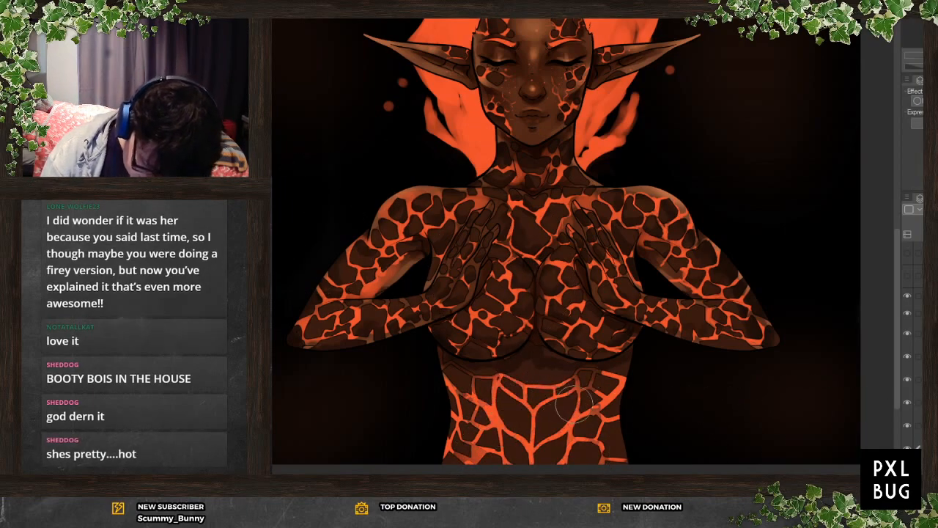
# Refine the cracks around the central belly patches on the rock layer and undo the last stroke down the middle
pyautogui.scroll(-2, 561, 356)
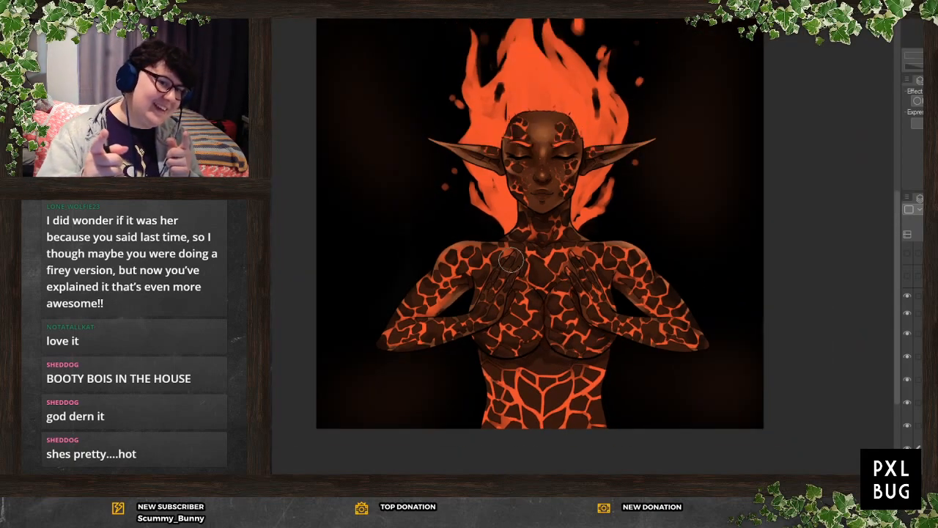
pyautogui.scroll(-1, 511, 258)
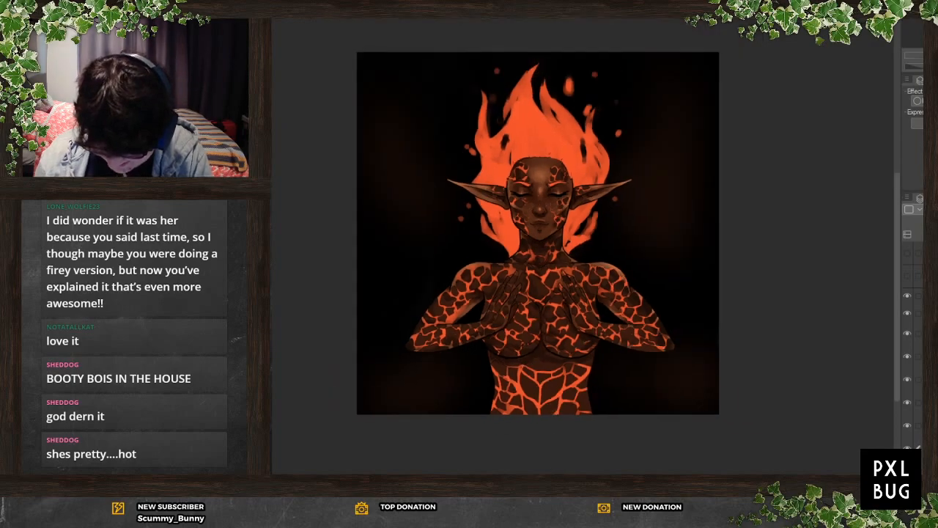
pyautogui.scroll(3, 549, 374)
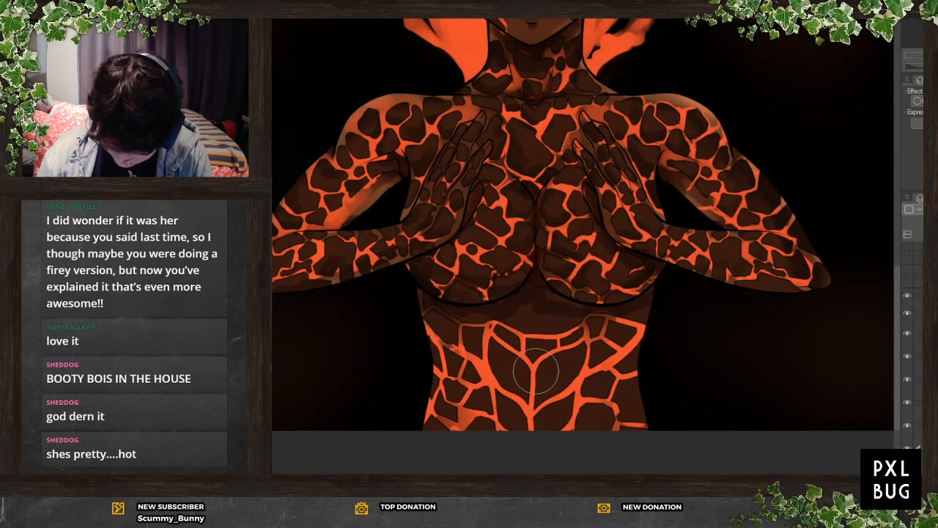
pyautogui.click(919, 403)
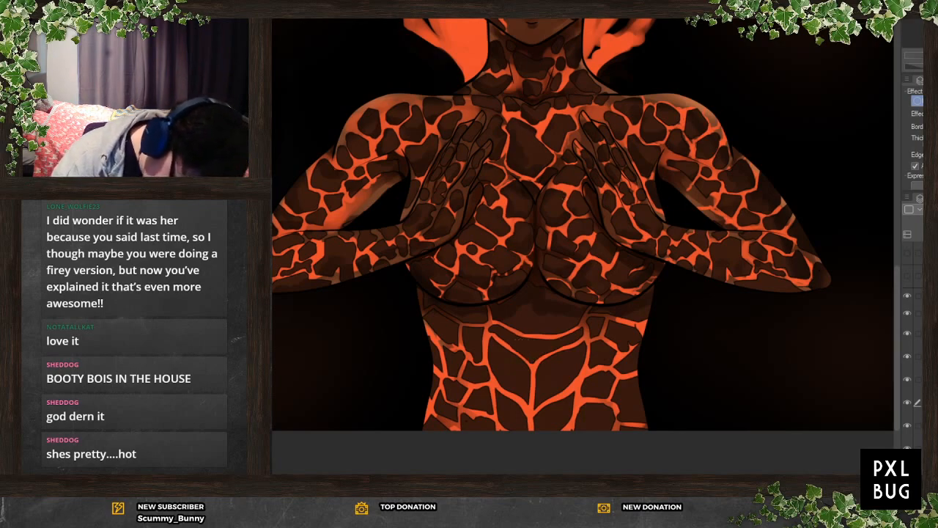
pyautogui.moveTo(533, 360); pyautogui.dragTo(530, 429)
pyautogui.hotkey('ctrl', 'z')
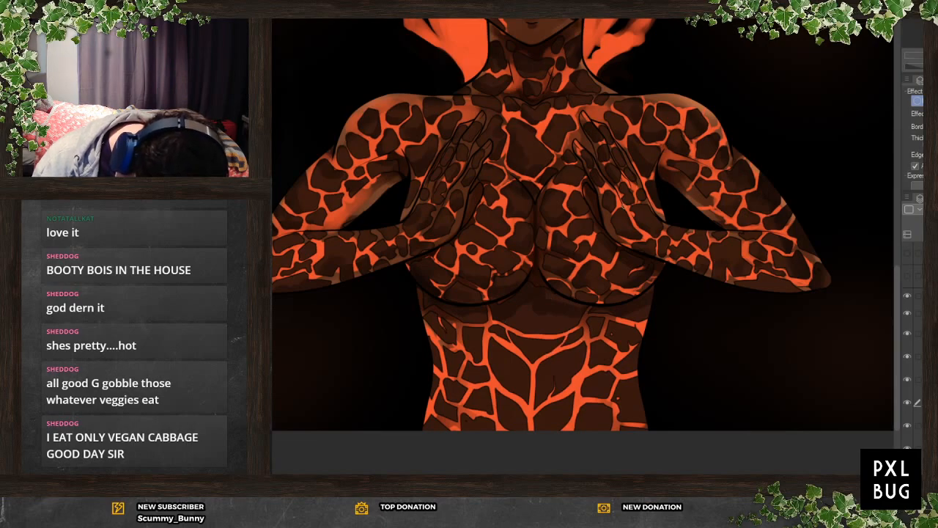
# Examine the whole figure and the torso's crack pattern at several magnifications
pyautogui.scroll(-4, 497, 436)
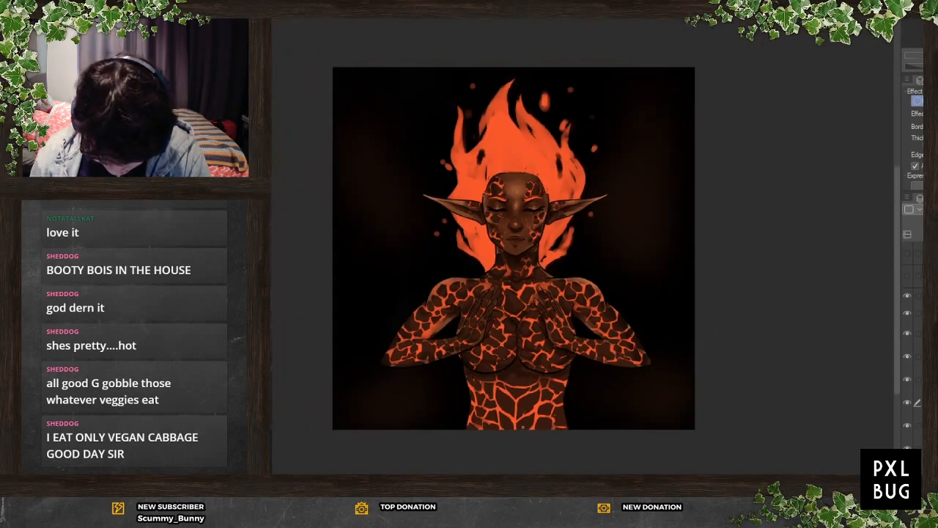
pyautogui.scroll(1, 415, 380)
pyautogui.scroll(1, 435, 369)
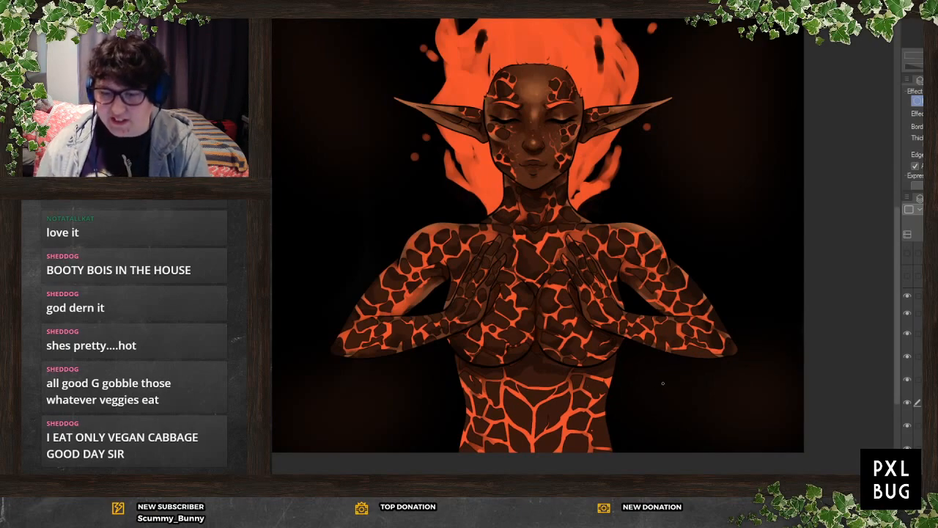
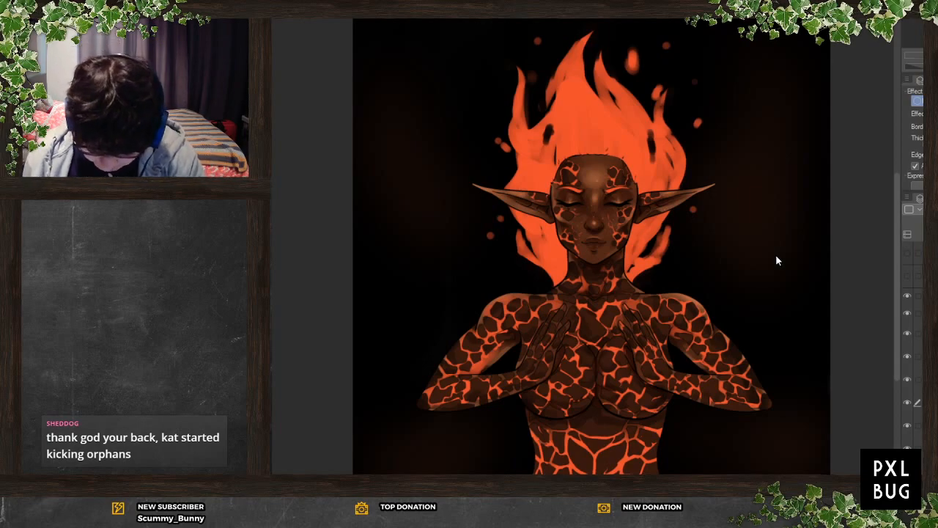
pyautogui.scroll(1, 617, 431)
pyautogui.scroll(-4, 627, 238)
pyautogui.scroll(4, 612, 322)
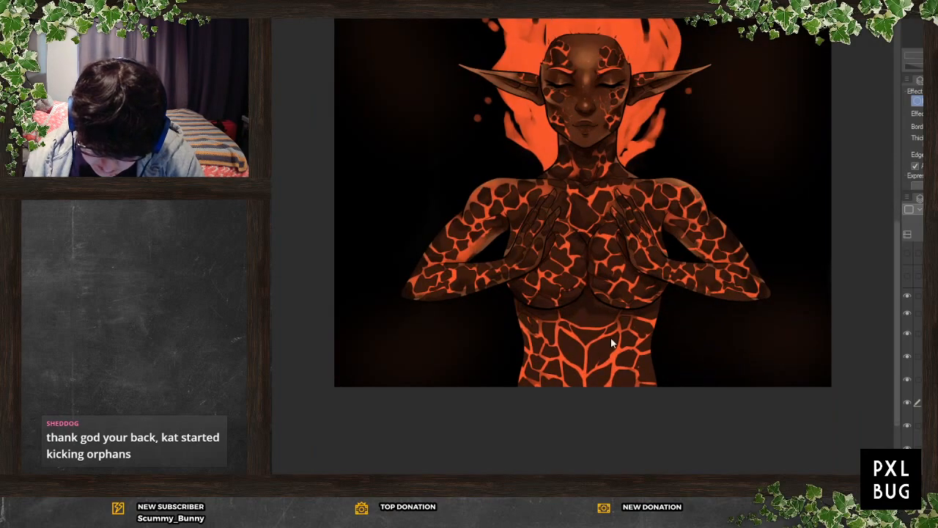
pyautogui.scroll(-1, 564, 428)
pyautogui.scroll(1, 556, 280)
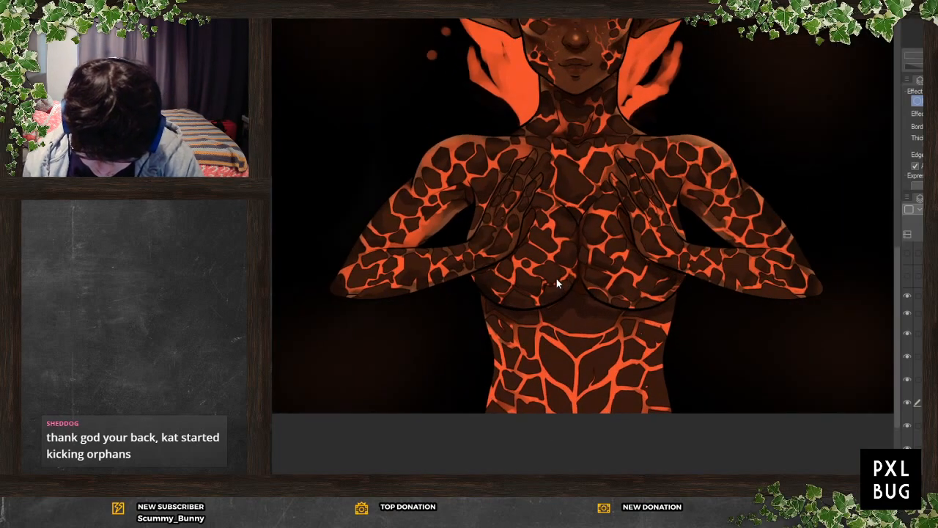
pyautogui.scroll(1, 609, 364)
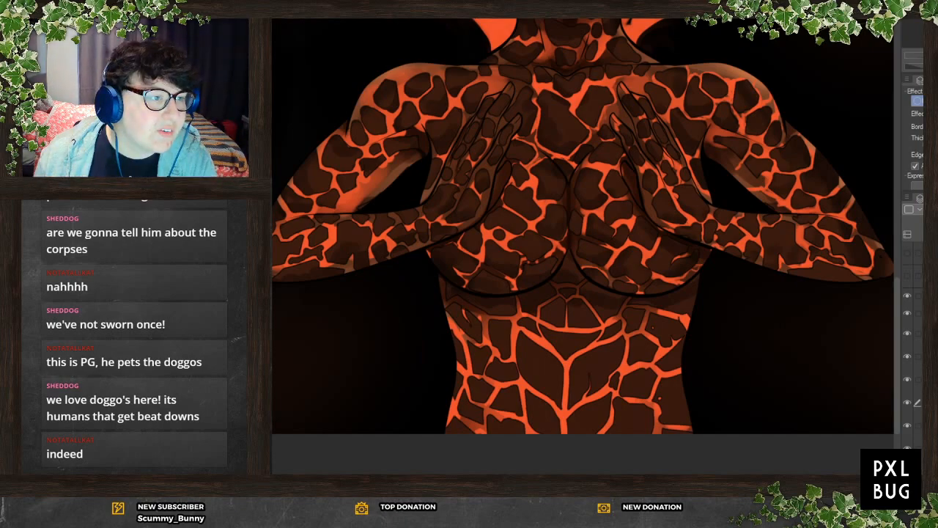
# Switch to the browser, enlarge the One Million Pats page and pat the dog
pyautogui.moveTo(865, 19); pyautogui.dragTo(689, 95)
pyautogui.click(917, 99)
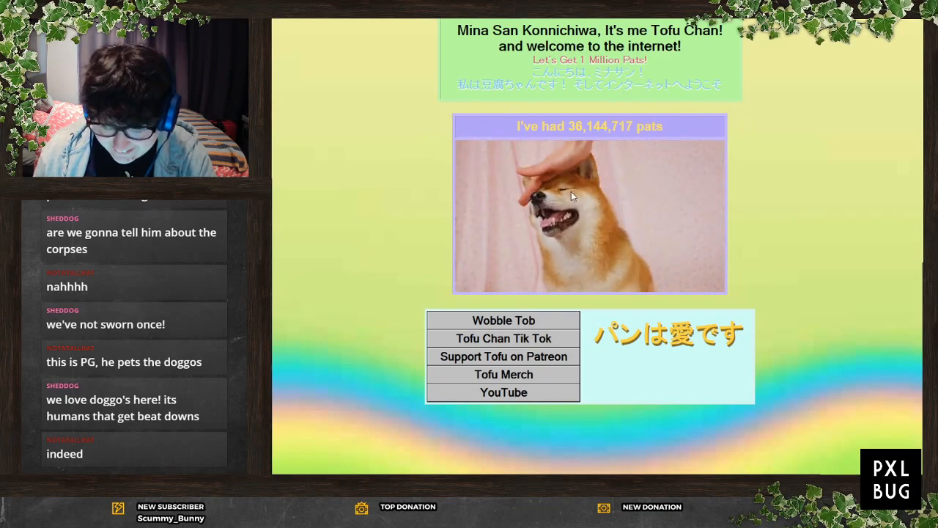
pyautogui.moveTo(589, 197); pyautogui.dragTo(658, 247)
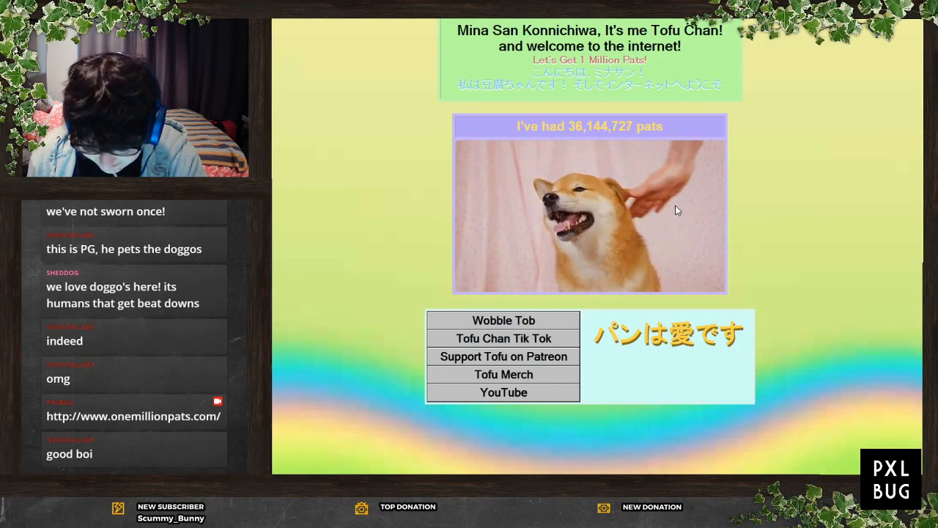
# Select the Japanese greeting on the page, bring up its Google search option and dismiss it
pyautogui.moveTo(454, 89); pyautogui.dragTo(451, 125)
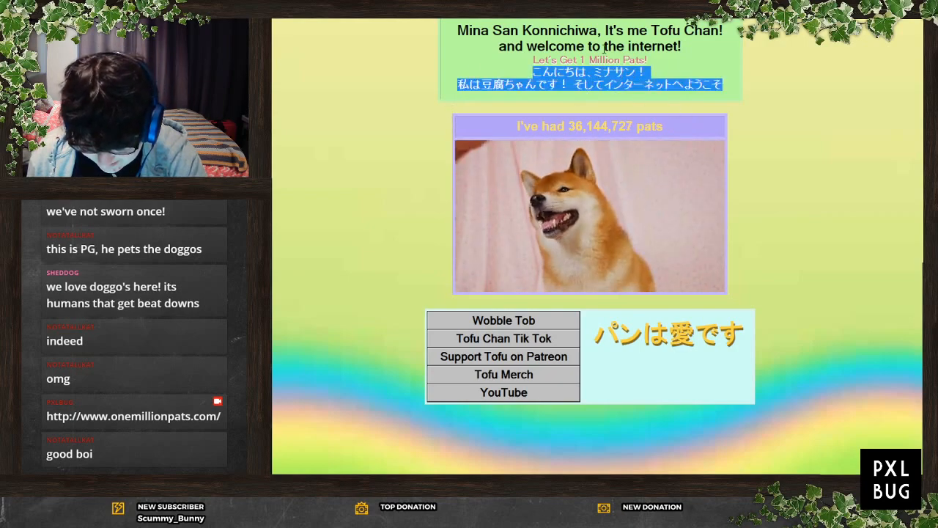
pyautogui.click(804, 123)
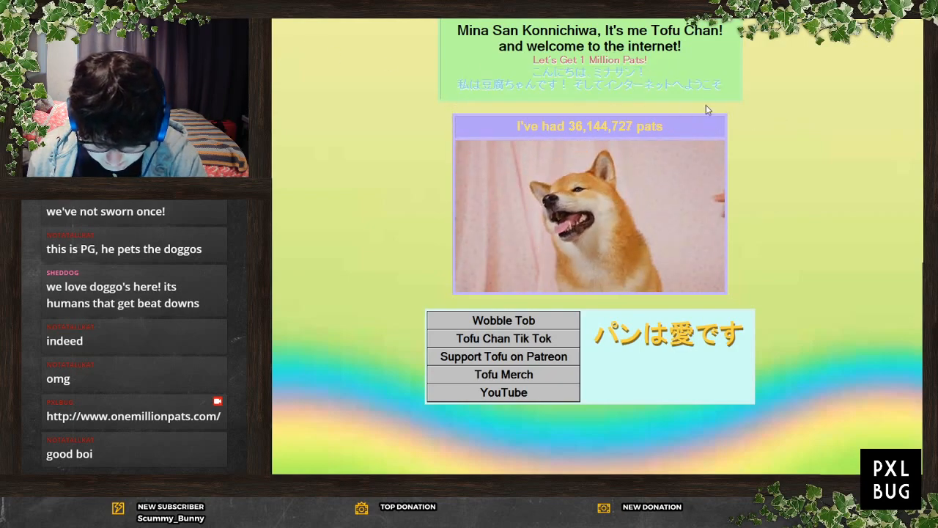
pyautogui.moveTo(723, 87); pyautogui.dragTo(533, 76)
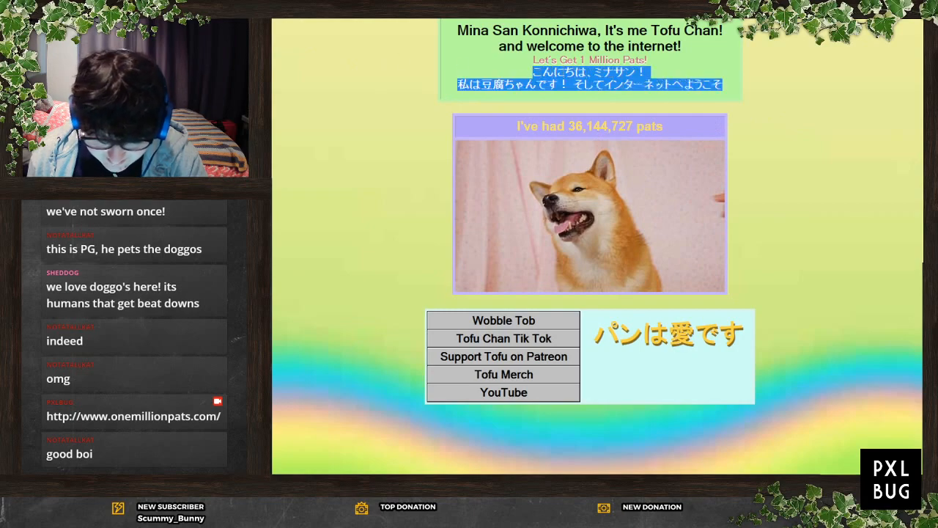
pyautogui.rightClick(602, 86)
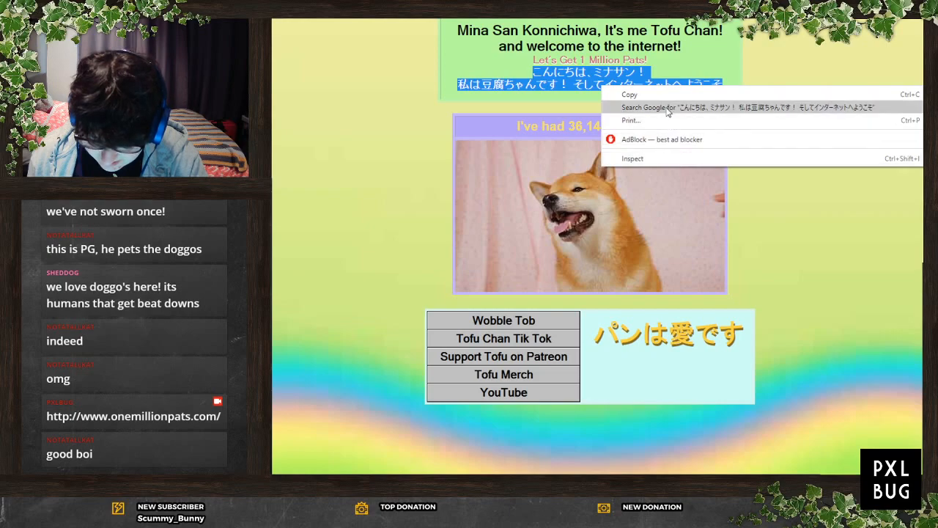
pyautogui.click(576, 104)
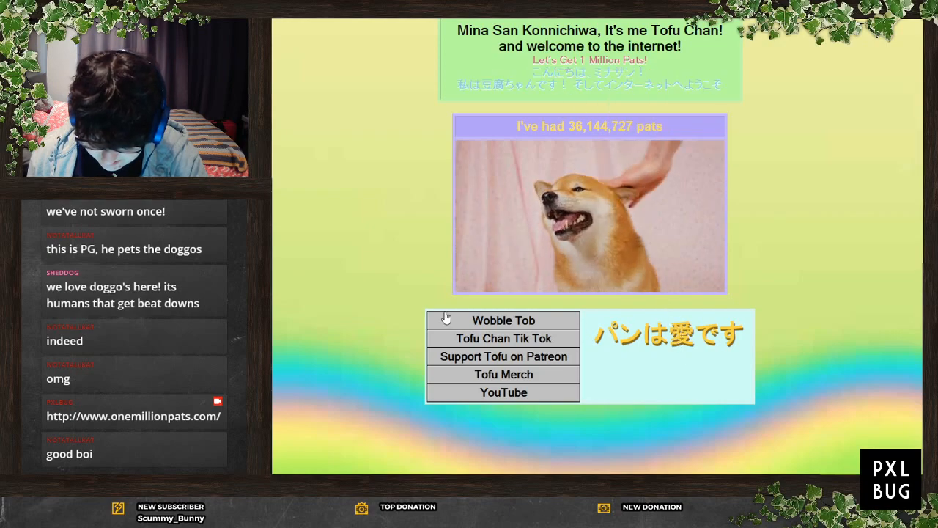
# Open the Wobble Tob page from the full-screen dog site and smear the dog's face across it
pyautogui.click(545, 328)
pyautogui.hotkey('alt', 'Tab')
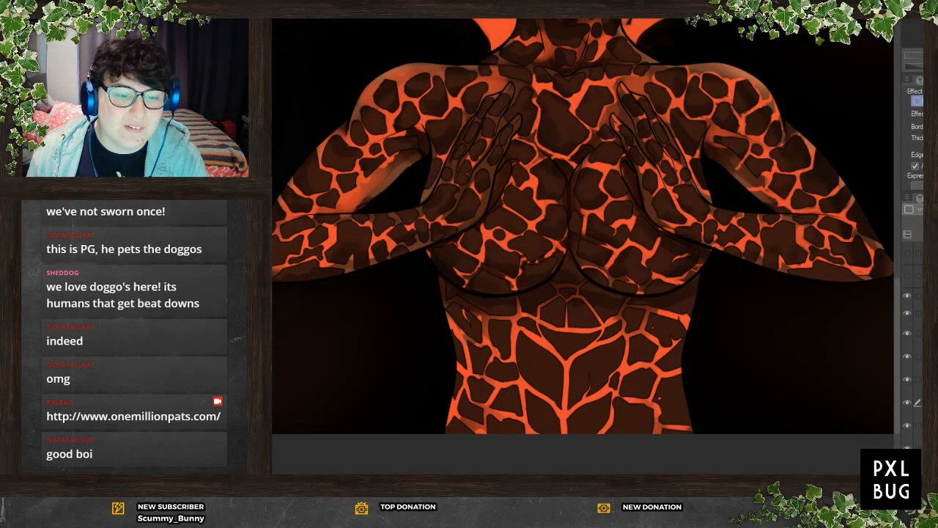
pyautogui.hotkey('alt', 'Tab')
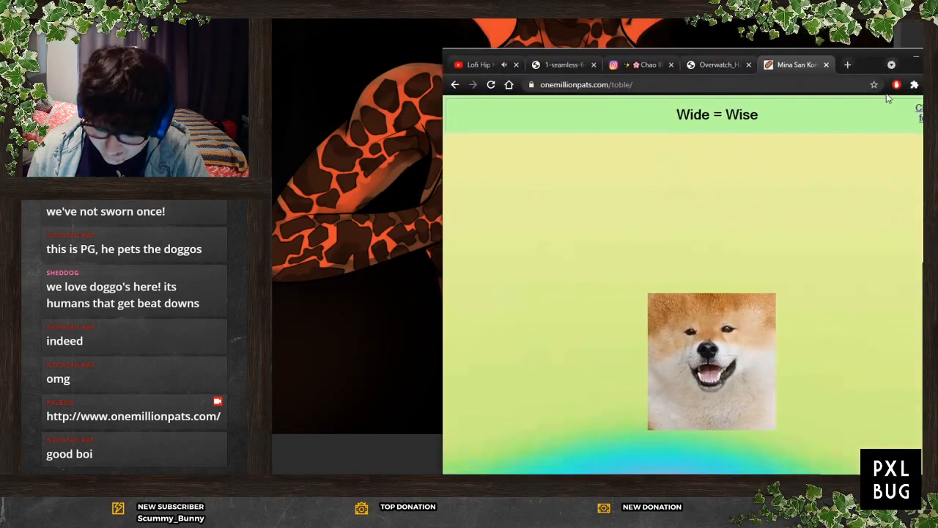
pyautogui.press('F11')
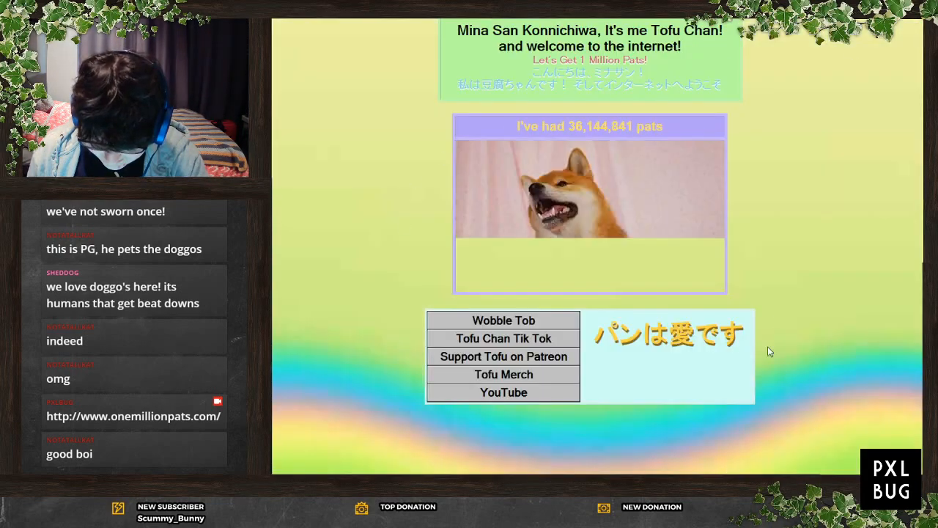
pyautogui.click(524, 323)
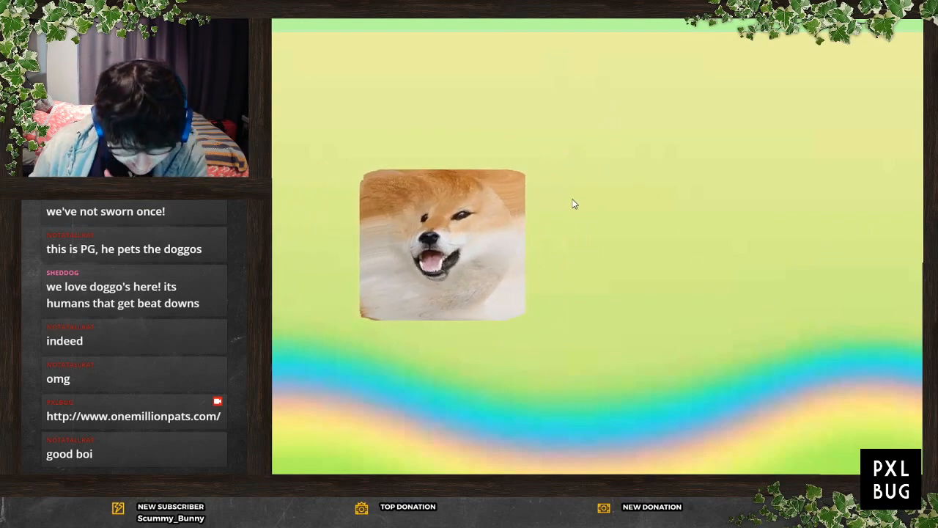
pyautogui.moveTo(422, 259); pyautogui.dragTo(767, 296)
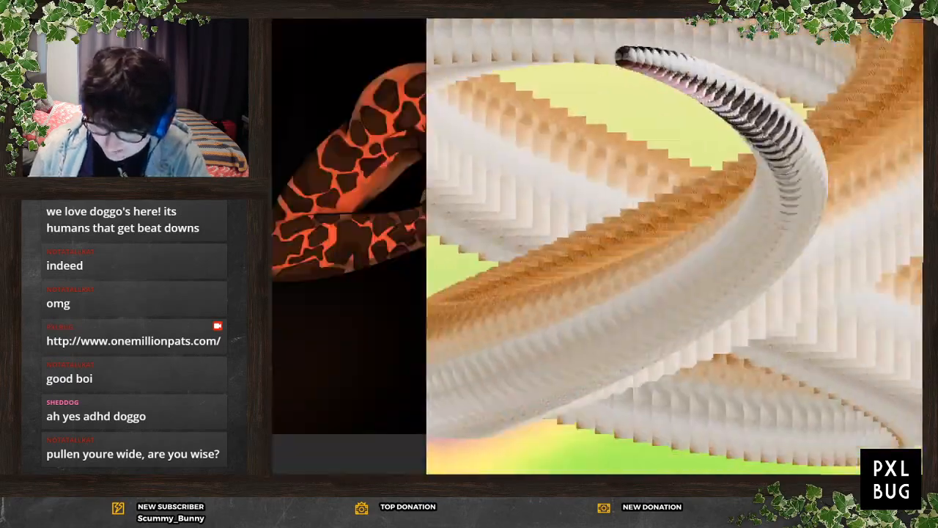
# Paint over the glowing cracks on the lower chest with dark brown to merge the rock plates into larger ones
pyautogui.moveTo(630, 22); pyautogui.dragTo(469, 19)
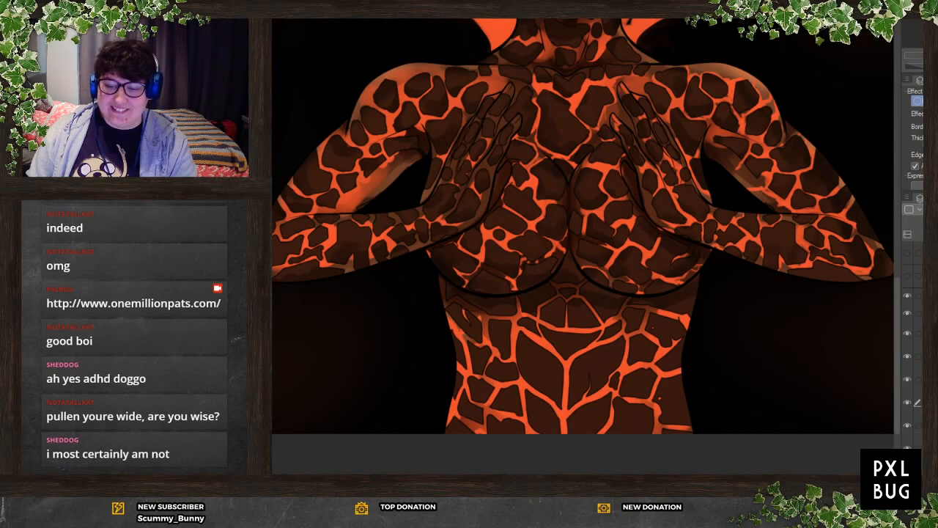
pyautogui.scroll(-3, 618, 440)
pyautogui.scroll(3, 644, 287)
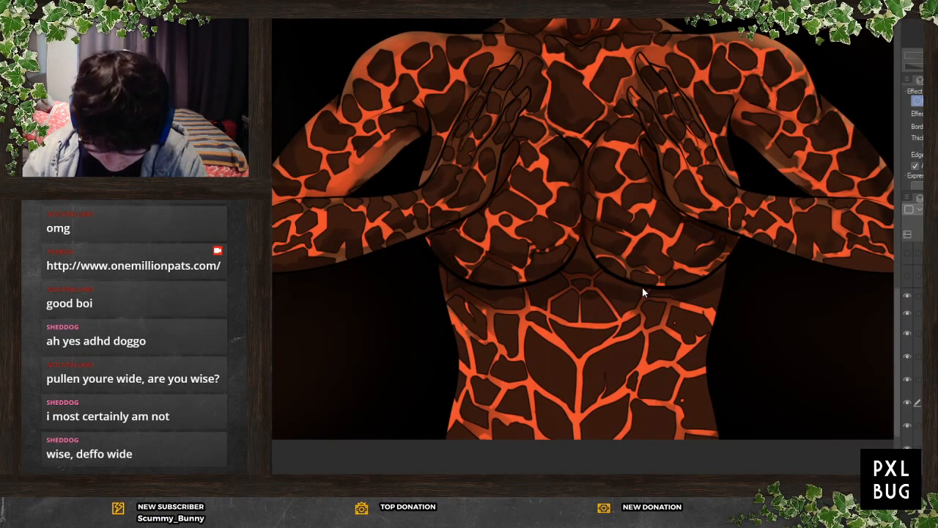
pyautogui.scroll(3, 893, 292)
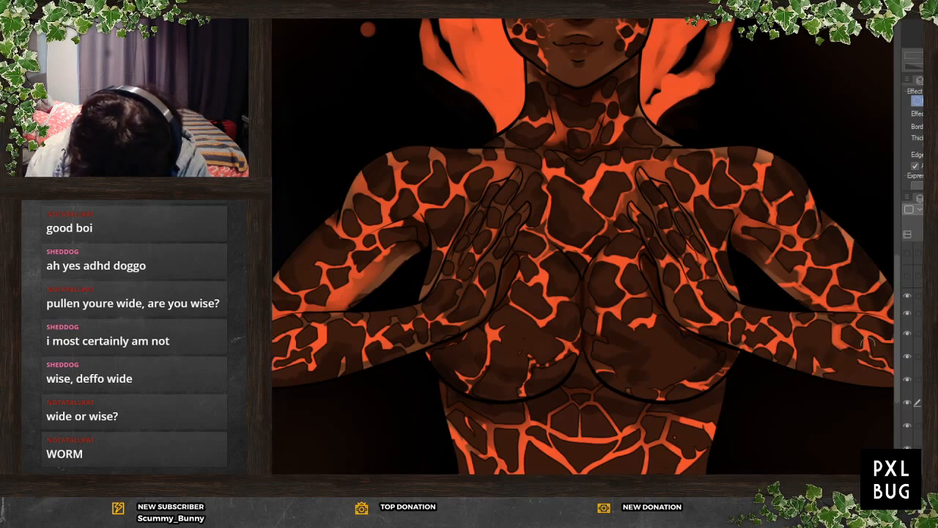
# Cover the orange cracks around the elbow and outer forearm of the right-hand arm with dark brown rock plates
pyautogui.moveTo(583, 479); pyautogui.dragTo(634, 479)
pyautogui.moveTo(715, 331)
pyautogui.mouseDown()
pyautogui.moveTo(700, 326)
pyautogui.moveTo(731, 347)
pyautogui.moveTo(739, 343)
pyautogui.moveTo(735, 329)
pyautogui.mouseUp()
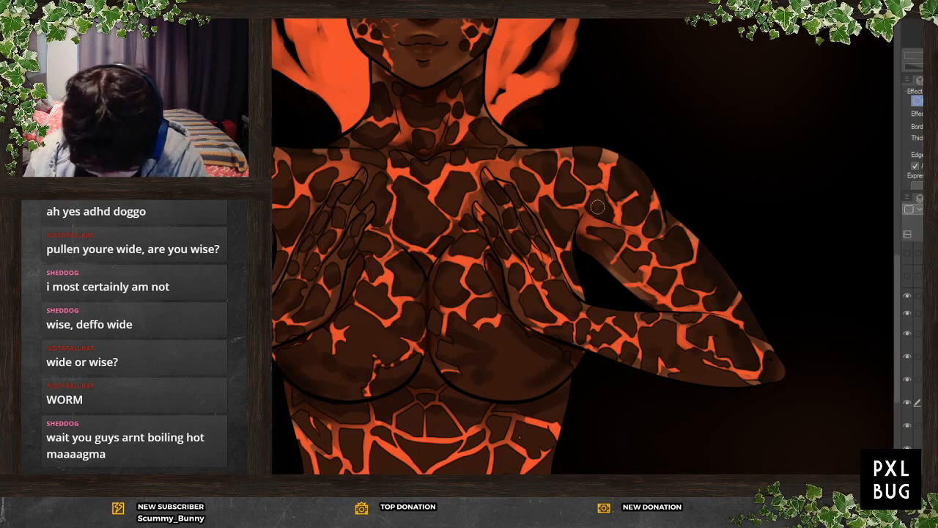
pyautogui.scroll(-1, 697, 282)
pyautogui.scroll(-1, 763, 428)
pyautogui.scroll(2, 719, 373)
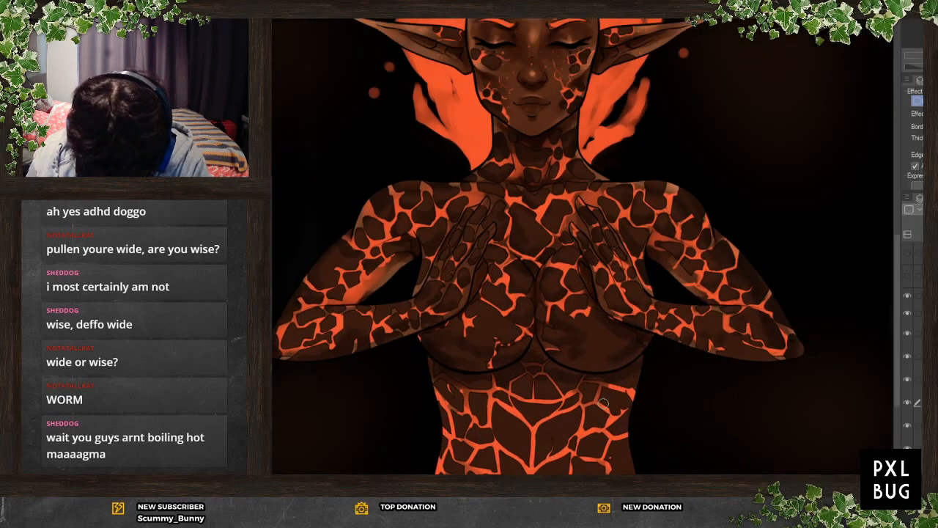
# Draw thin dark fissure lines and plate edges on the rock plates of the chest
pyautogui.scroll(1, 596, 285)
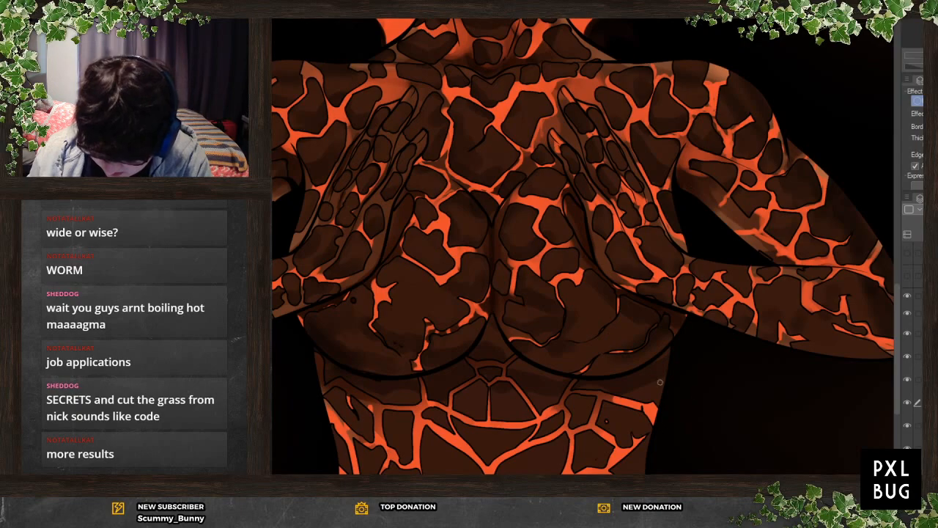
pyautogui.hotkey('ctrl', '-')
pyautogui.hotkey('ctrl', '-')
pyautogui.scroll(3, 488, 257)
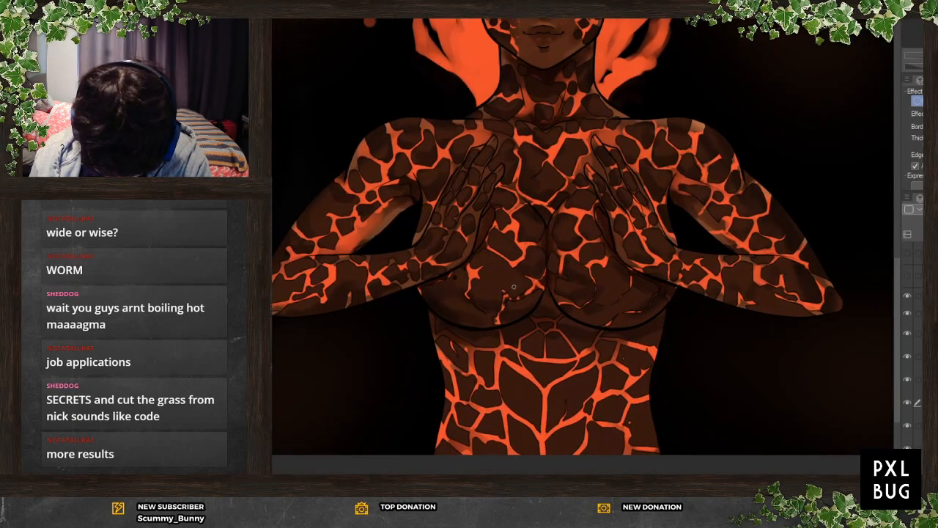
pyautogui.scroll(-2, 448, 399)
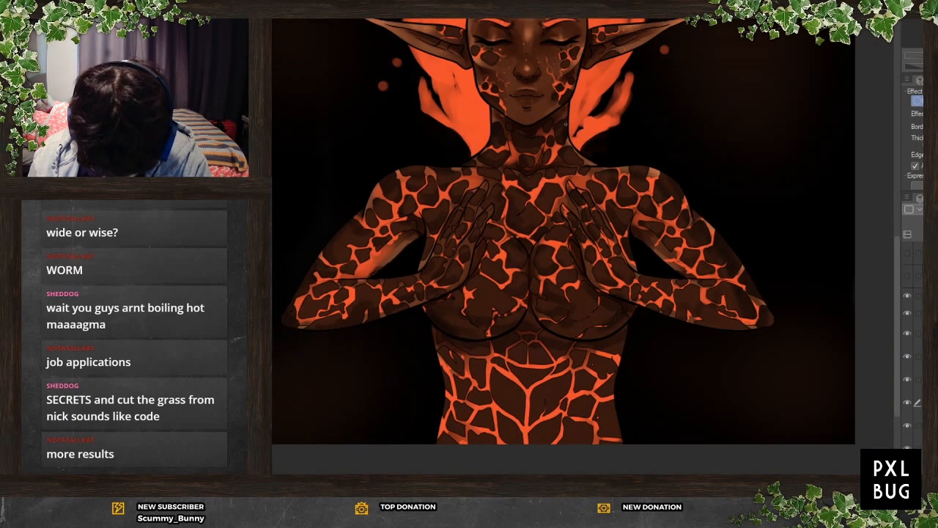
pyautogui.scroll(-4, 550, 372)
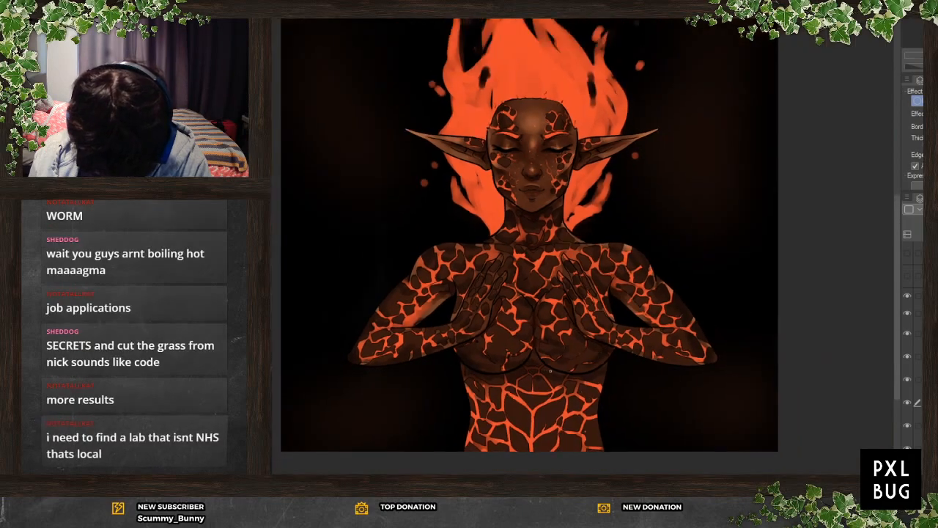
# Check neighbouring layers by toggling their visibility, and make the layer directly above the previously used one active
pyautogui.scroll(1, 485, 356)
pyautogui.click(921, 380)
pyautogui.click(907, 379)
pyautogui.click(908, 379)
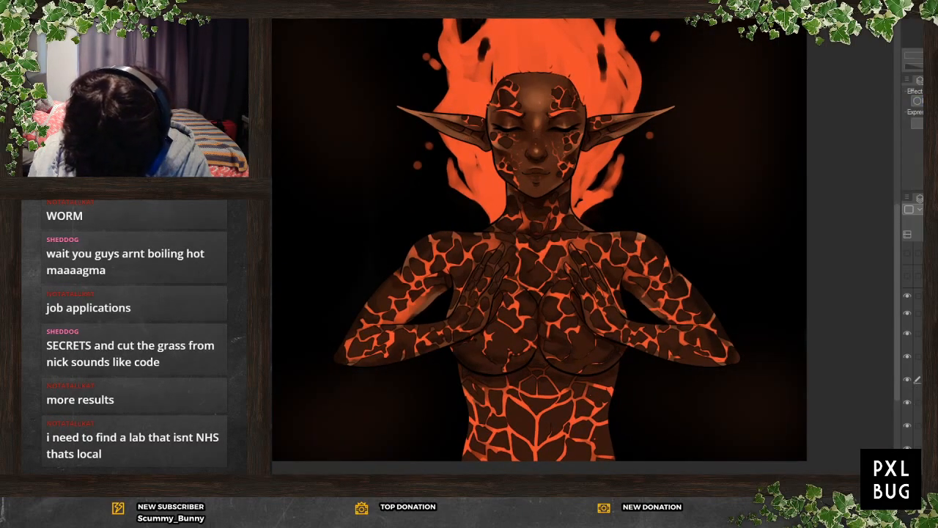
pyautogui.click(921, 403)
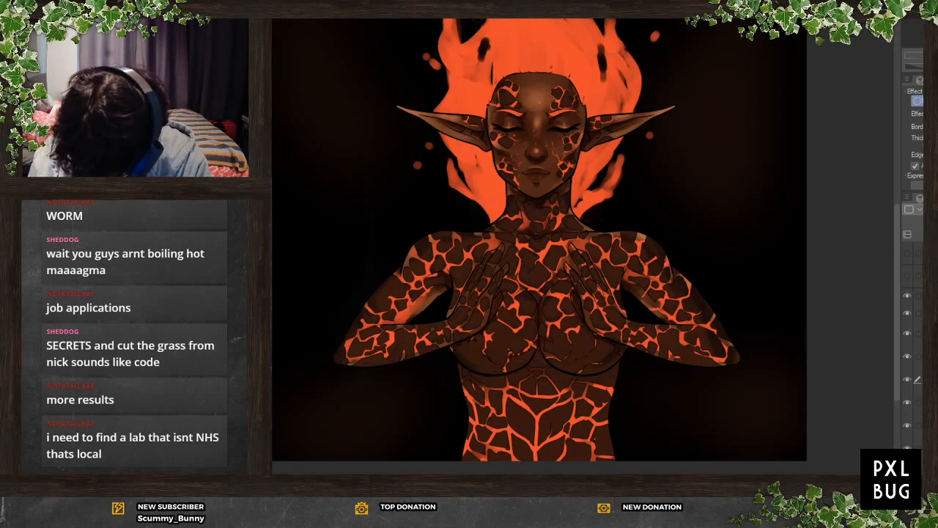
pyautogui.click(920, 358)
pyautogui.click(910, 357)
pyautogui.click(910, 357)
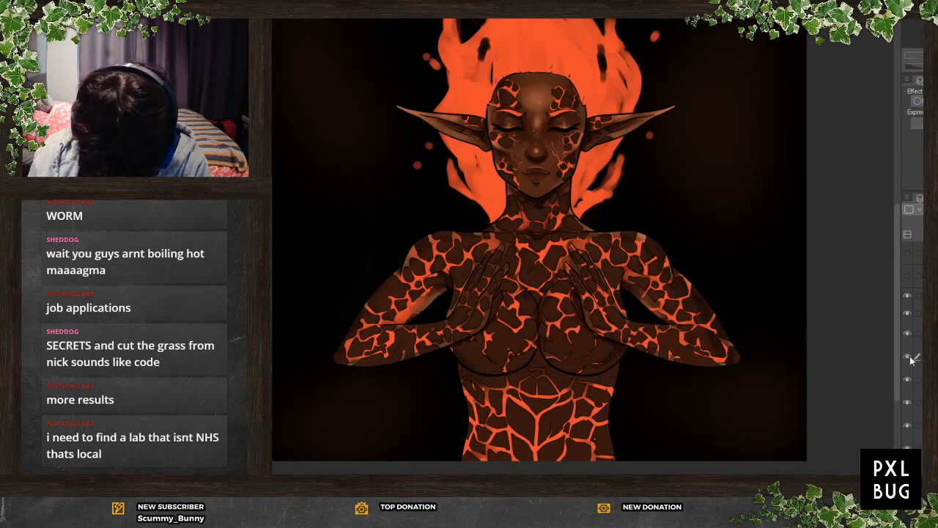
pyautogui.click(921, 380)
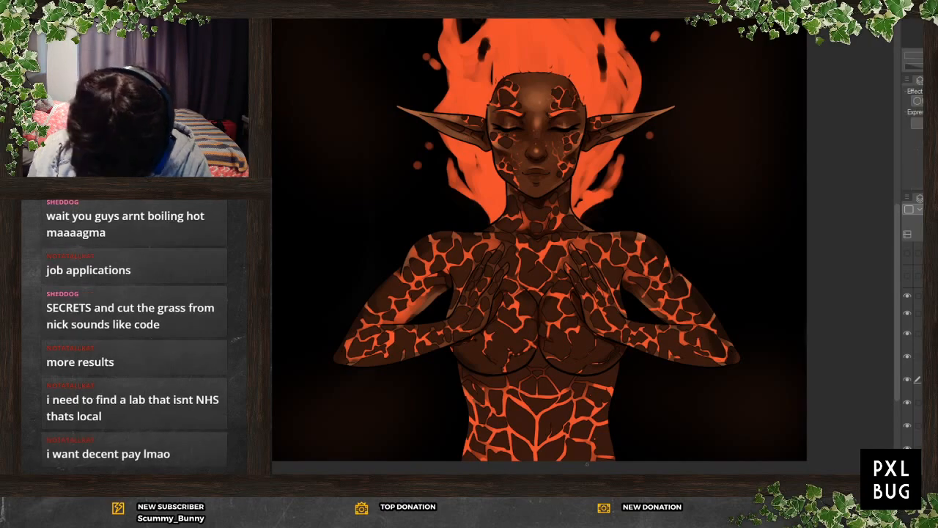
# Texture the rock plates on the chest and abdomen with fine dark strokes
pyautogui.scroll(3, 583, 462)
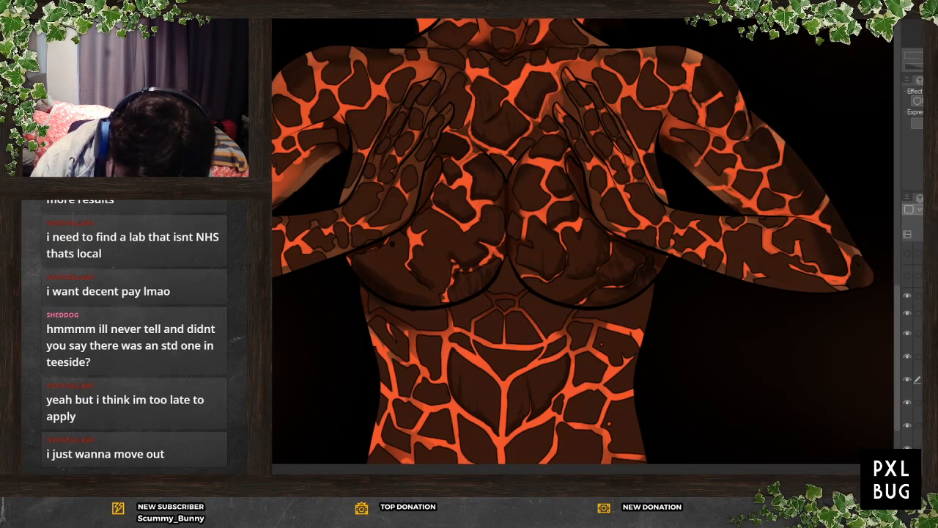
pyautogui.scroll(-4, 631, 337)
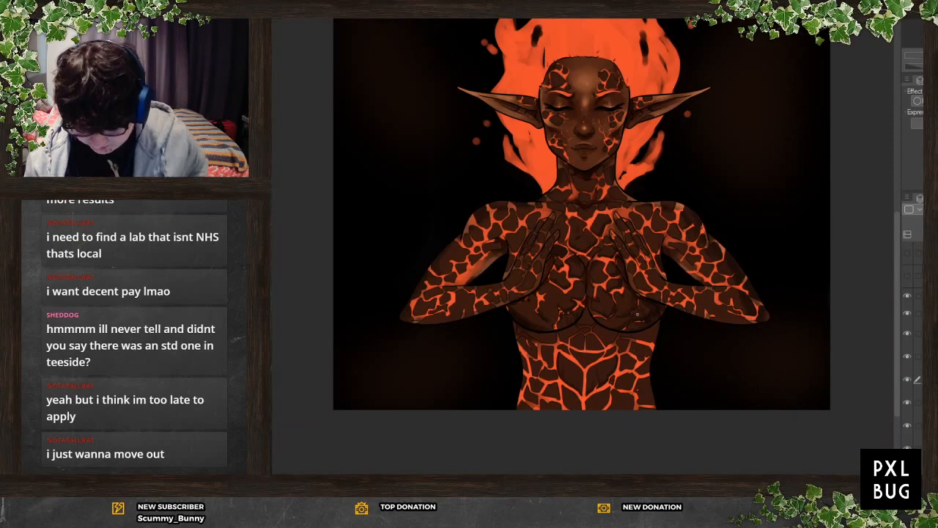
pyautogui.scroll(1, 598, 258)
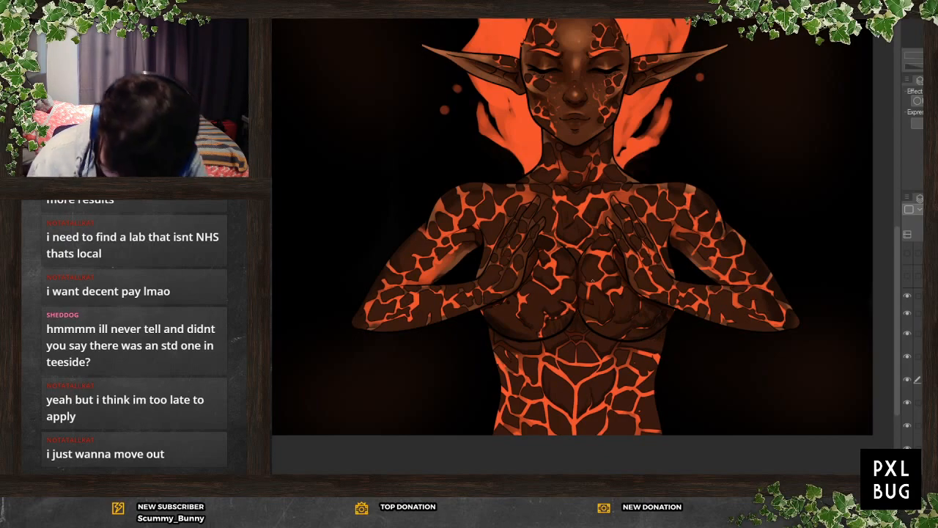
pyautogui.scroll(3, 630, 410)
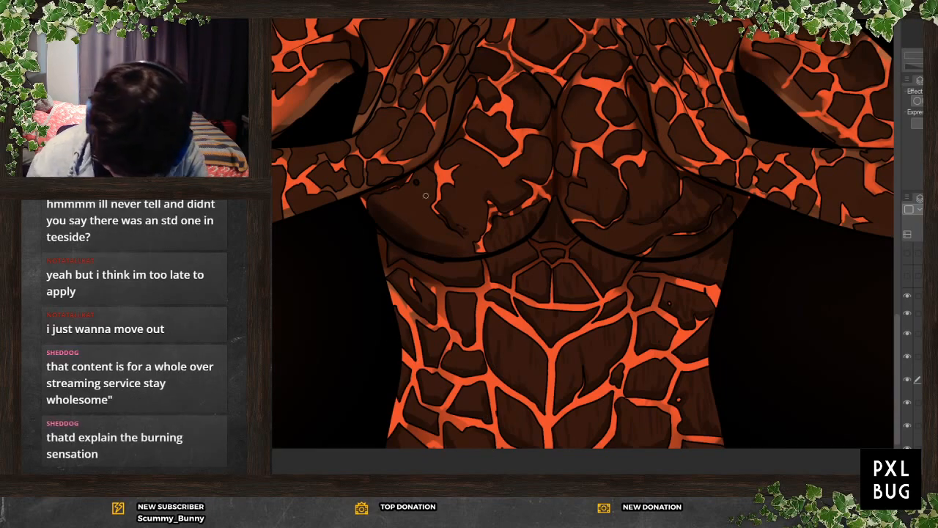
pyautogui.scroll(-2, 425, 195)
pyautogui.scroll(1, 465, 276)
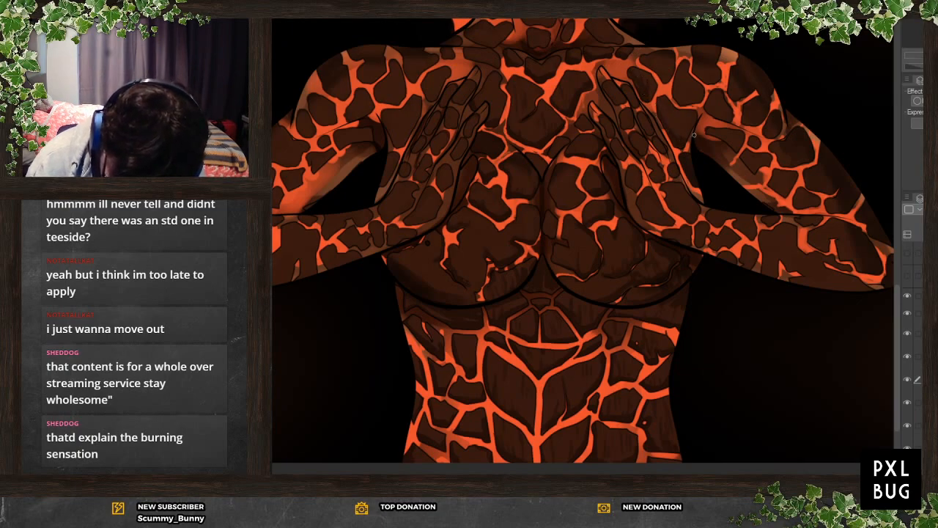
# Add fine dark texture strokes to the rock plates on the shoulder and upper arm of the right-hand arm
pyautogui.moveTo(713, 136); pyautogui.dragTo(739, 146)
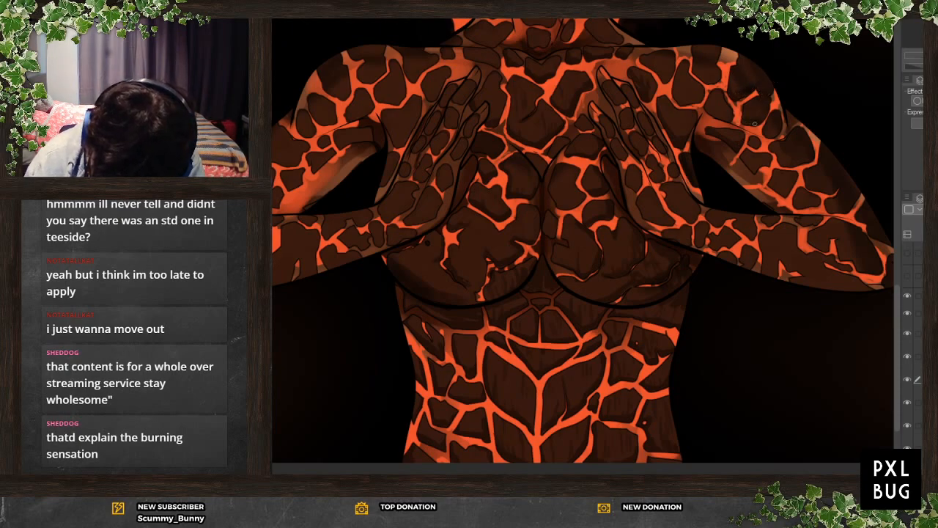
pyautogui.moveTo(704, 107); pyautogui.dragTo(728, 118)
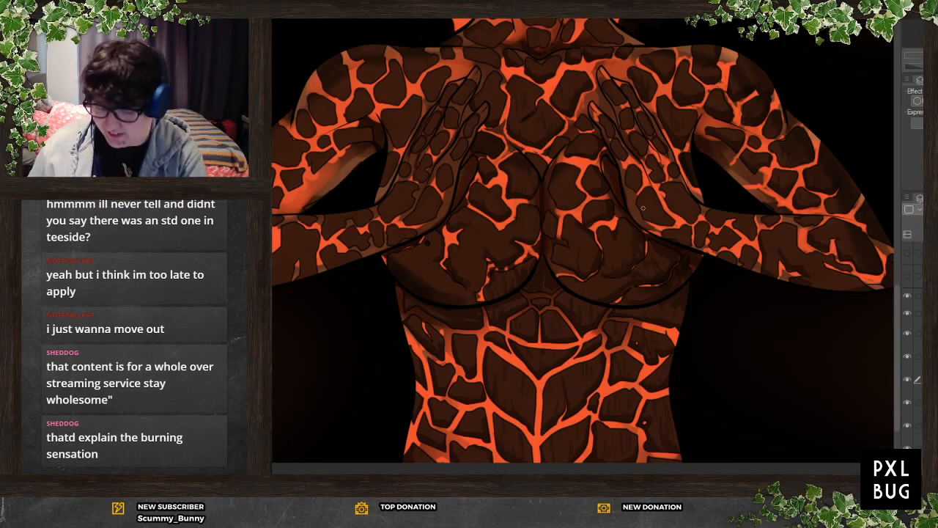
pyautogui.scroll(-3, 568, 350)
pyautogui.scroll(3, 696, 280)
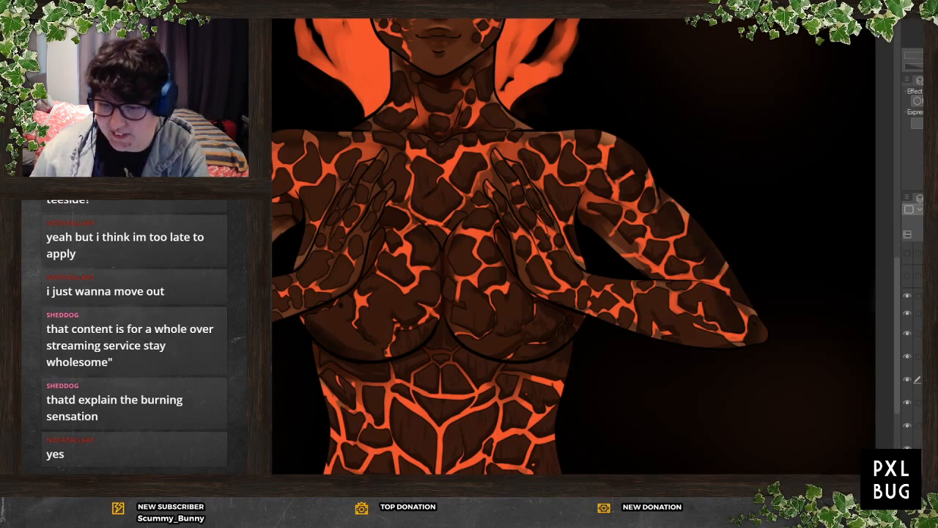
pyautogui.scroll(-2, 711, 247)
pyautogui.scroll(2, 498, 283)
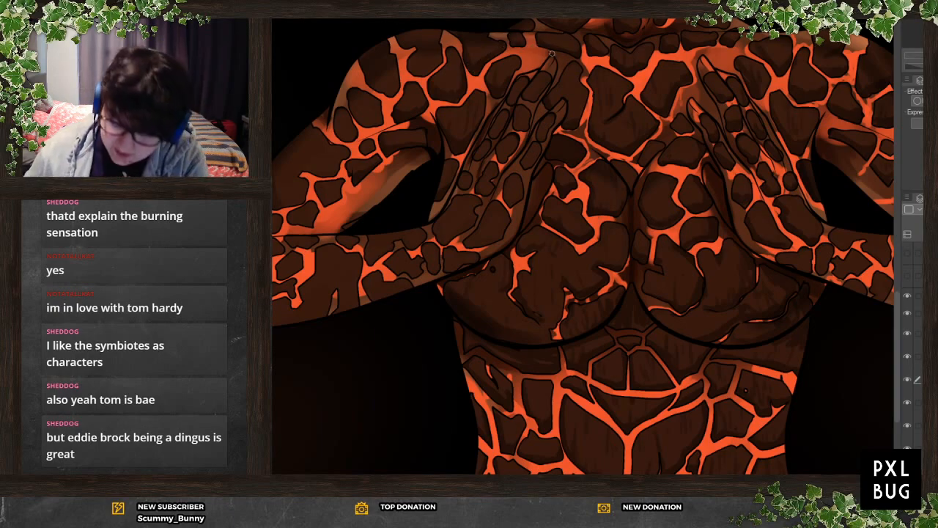
# Texture the rock plates on the left-hand arm, from shoulder to elbow and forearm, with fine dark strokes
pyautogui.hotkey('ctrl', '-')
pyautogui.hotkey('ctrl', '-')
pyautogui.scroll(2, 505, 71)
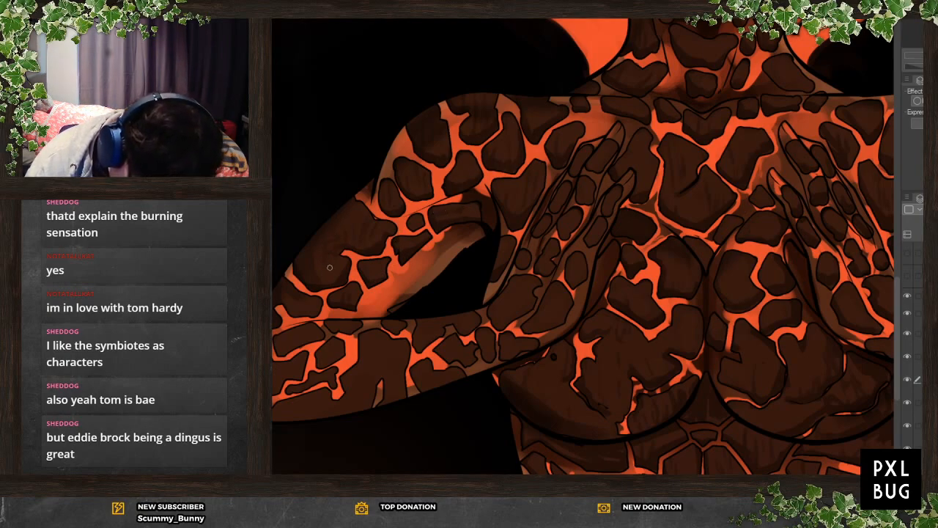
pyautogui.scroll(-1, 332, 275)
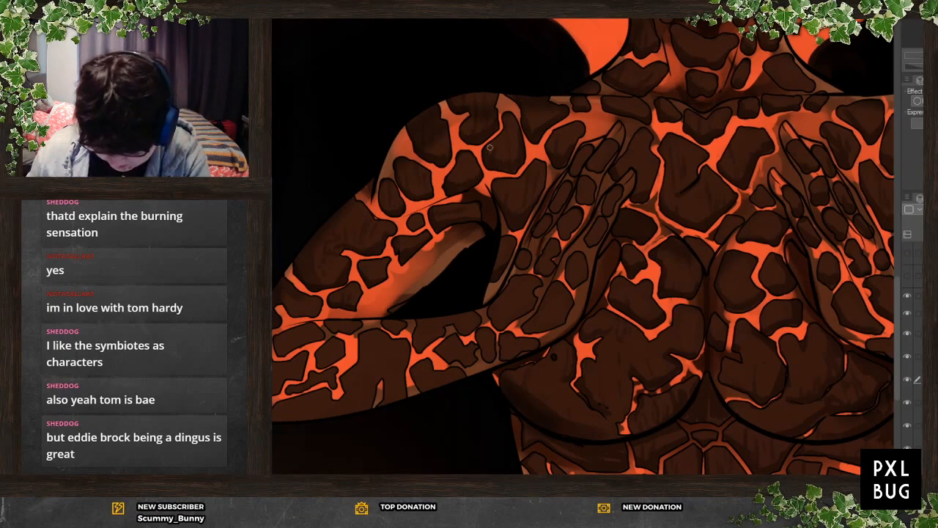
pyautogui.scroll(-1, 445, 239)
pyautogui.scroll(2, 440, 234)
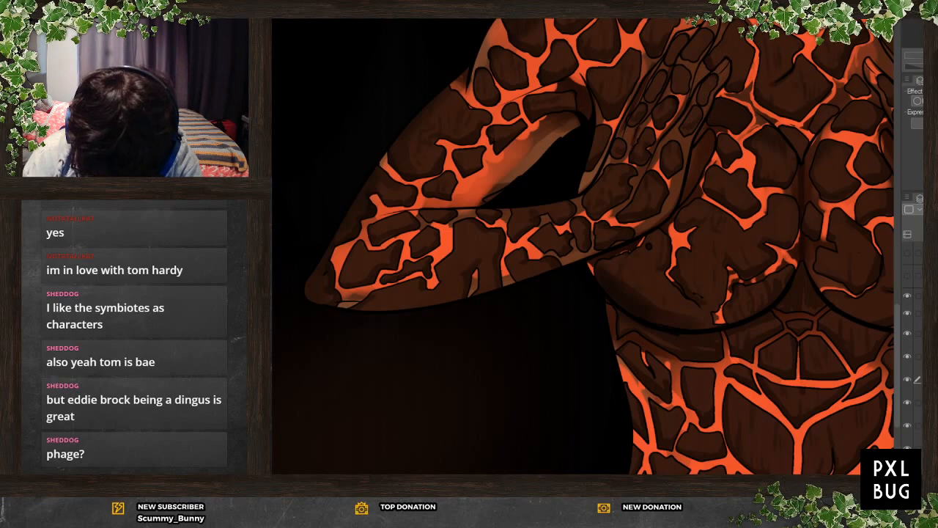
pyautogui.scroll(-3, 385, 323)
pyautogui.scroll(2, 384, 323)
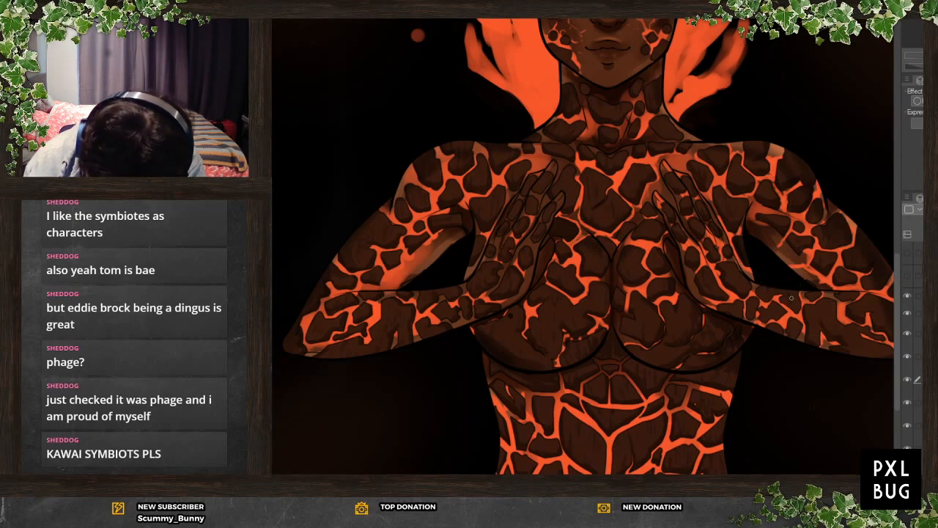
# Examine the right-hand arm, the face, the flaming hair and the overall figure for remaining areas to paint
pyautogui.moveTo(671, 478); pyautogui.dragTo(726, 479)
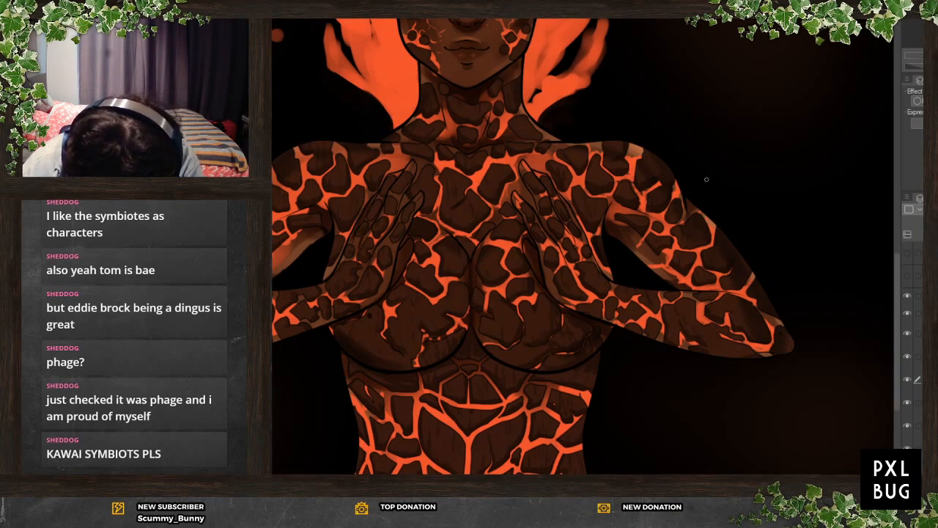
pyautogui.scroll(-2, 664, 44)
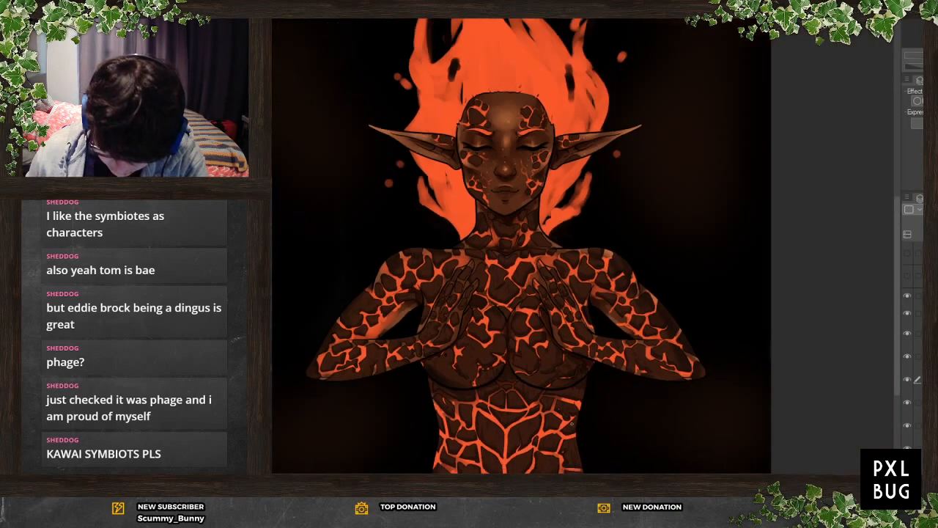
pyautogui.scroll(3, 664, 44)
pyautogui.scroll(-5, 626, 119)
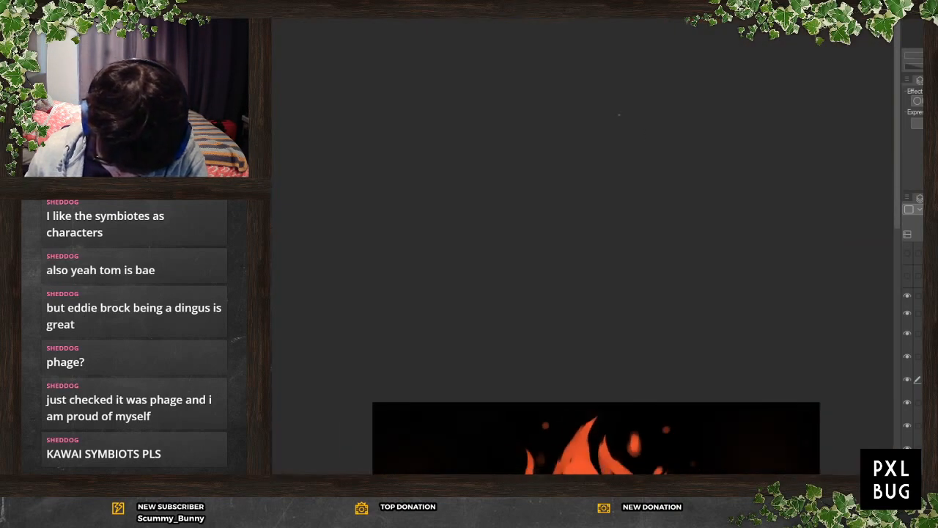
pyautogui.scroll(3, 567, 469)
pyautogui.scroll(3, 579, 469)
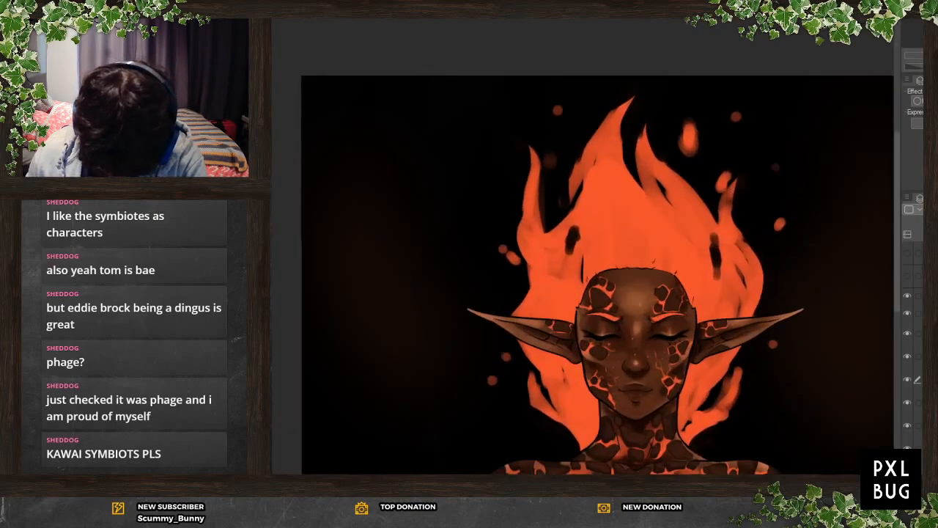
pyautogui.moveTo(896, 206); pyautogui.dragTo(895, 228)
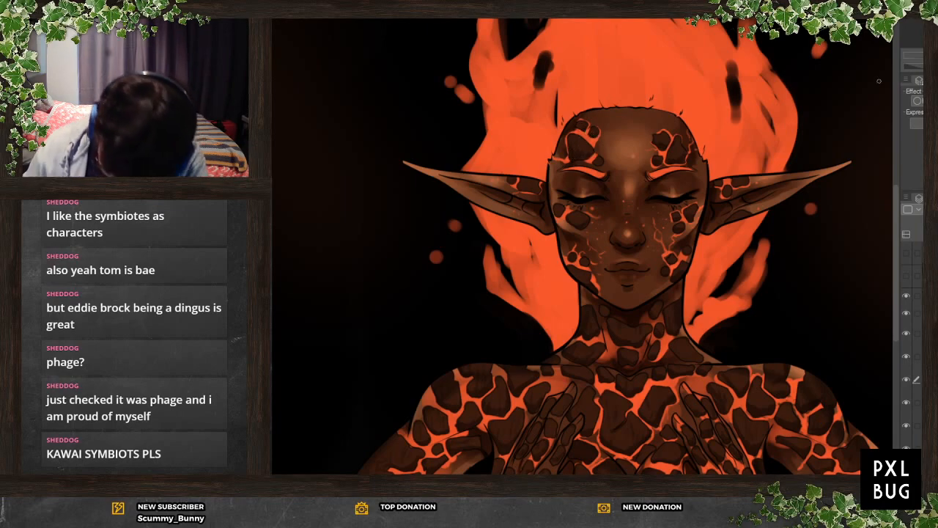
pyautogui.hotkey('ctrl', '-')
pyautogui.hotkey('ctrl', '-')
pyautogui.hotkey('ctrl', '+')
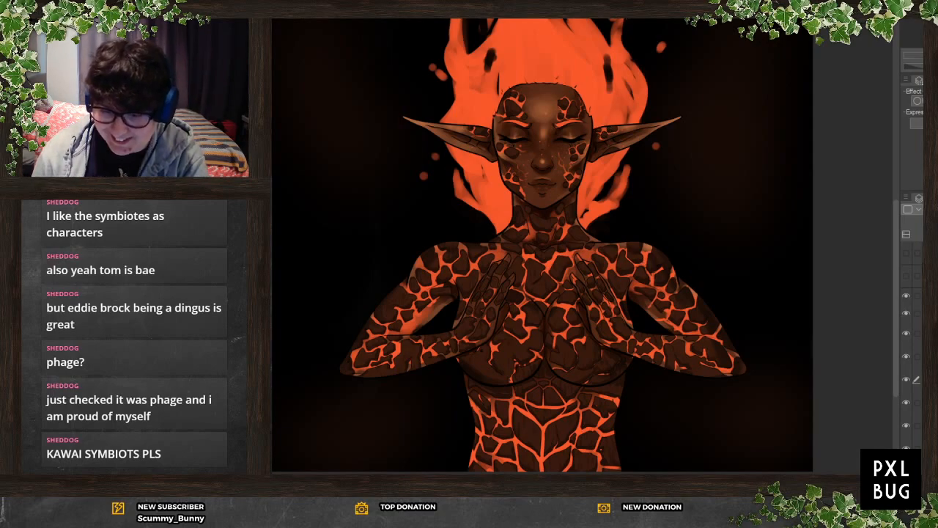
# Brighten the shaded cracks on the neck, arms, hands and torso with flat glowing orange
pyautogui.scroll(-3, 710, 384)
pyautogui.scroll(2, 615, 379)
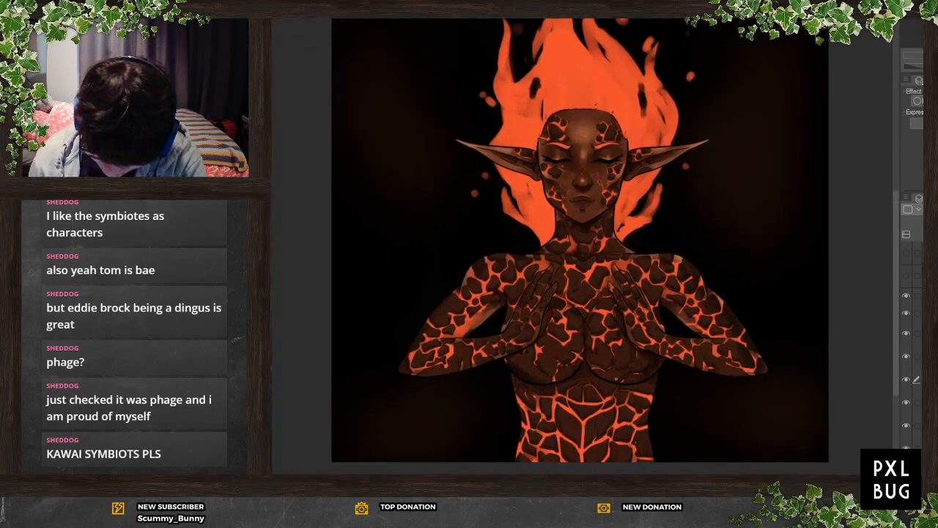
pyautogui.scroll(3, 616, 379)
pyautogui.scroll(-2, 623, 372)
pyautogui.scroll(1, 639, 364)
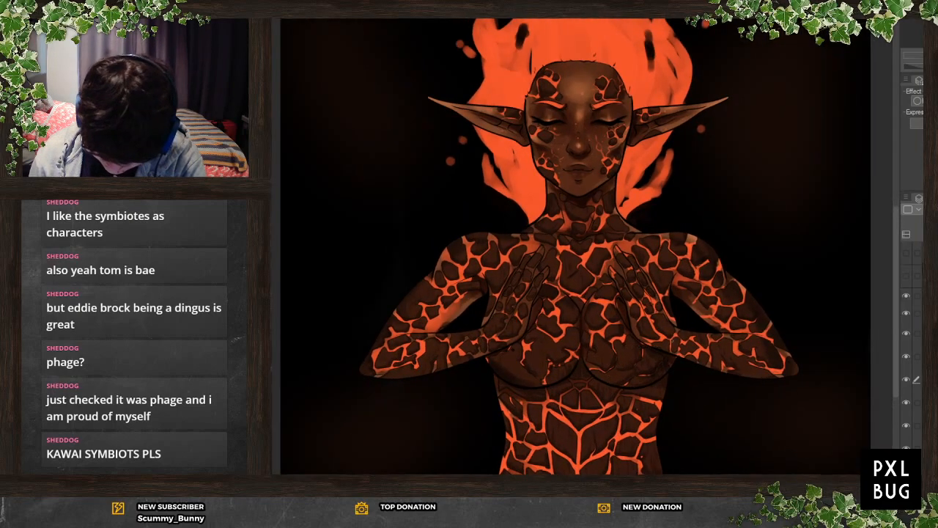
pyautogui.scroll(-2, 575, 246)
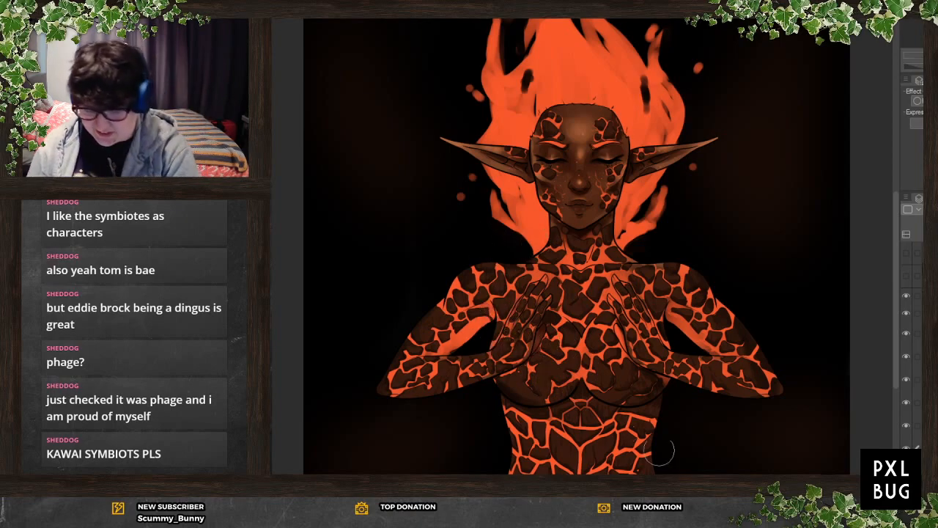
# Try a dark border effect on the faded orange crack layer
pyautogui.scroll(4, 653, 452)
pyautogui.scroll(-7, 590, 323)
pyautogui.scroll(4, 601, 326)
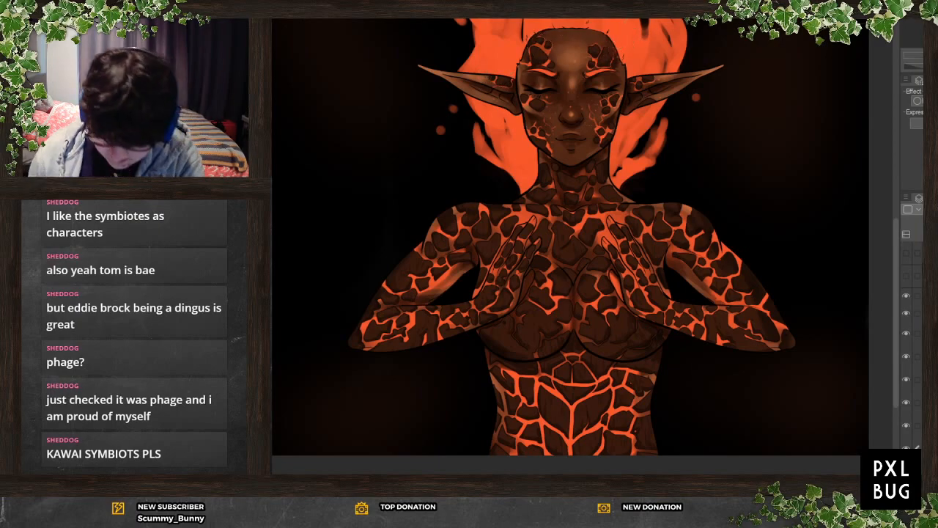
pyautogui.scroll(-2, 565, 435)
pyautogui.scroll(3, 626, 393)
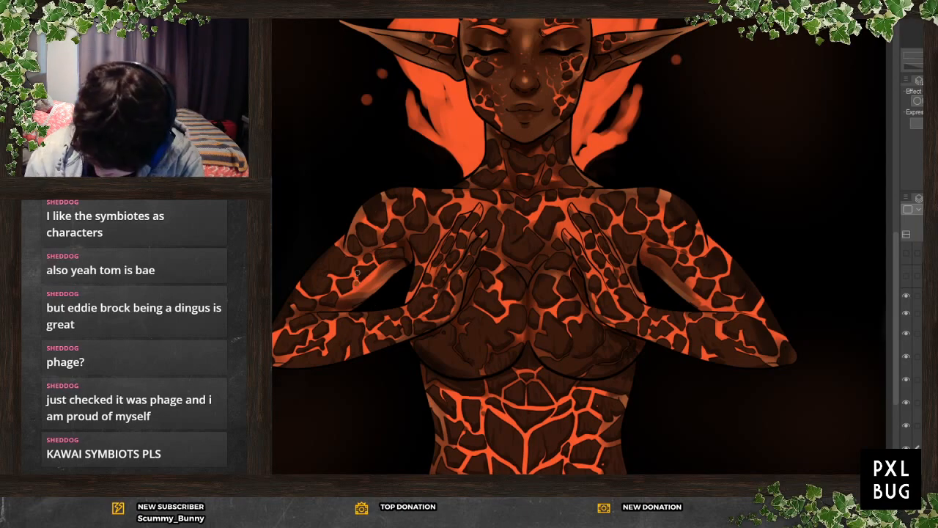
pyautogui.click(917, 101)
pyautogui.click(922, 142)
pyautogui.moveTo(804, 283); pyautogui.dragTo(819, 420)
pyautogui.press('Return')
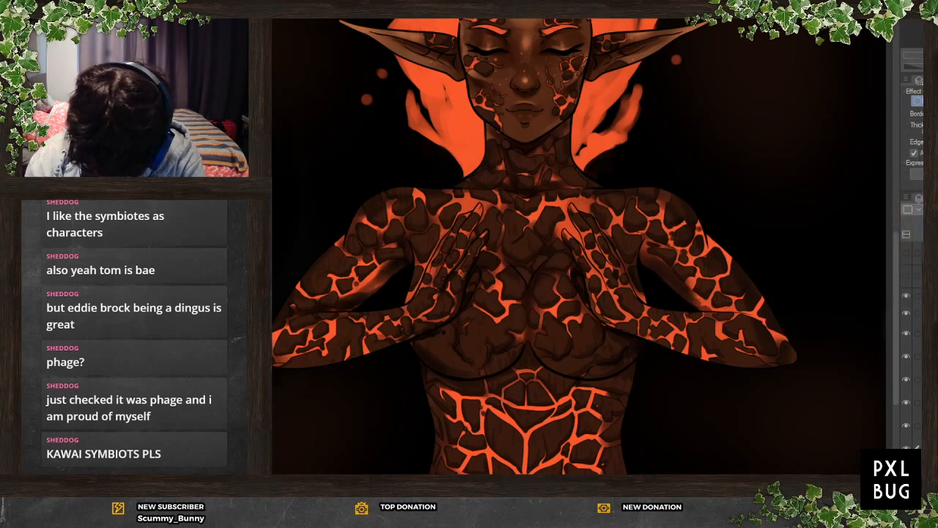
pyautogui.click(917, 101)
# Duplicate the faded orange crack layer and hide one of the copies
pyautogui.moveTo(925, 447); pyautogui.dragTo(924, 235)
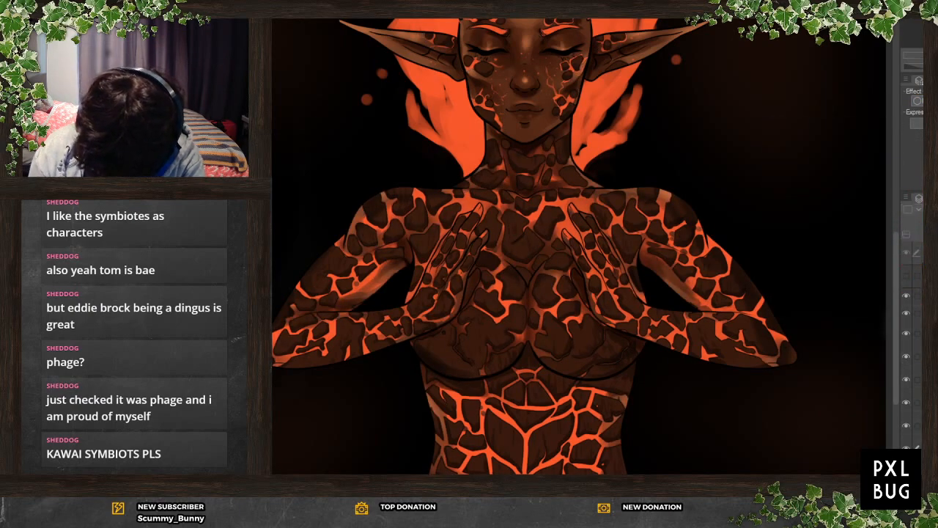
pyautogui.moveTo(925, 447); pyautogui.dragTo(924, 234)
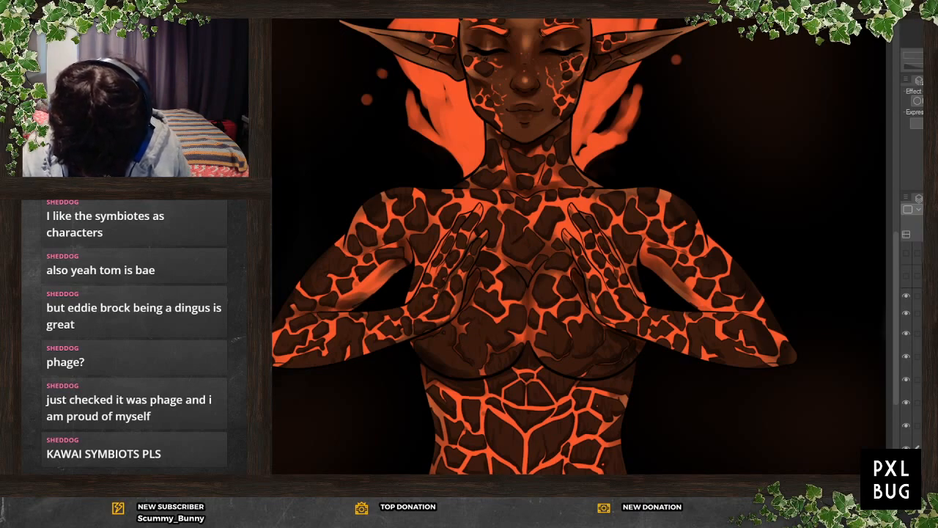
pyautogui.rightClick(925, 446)
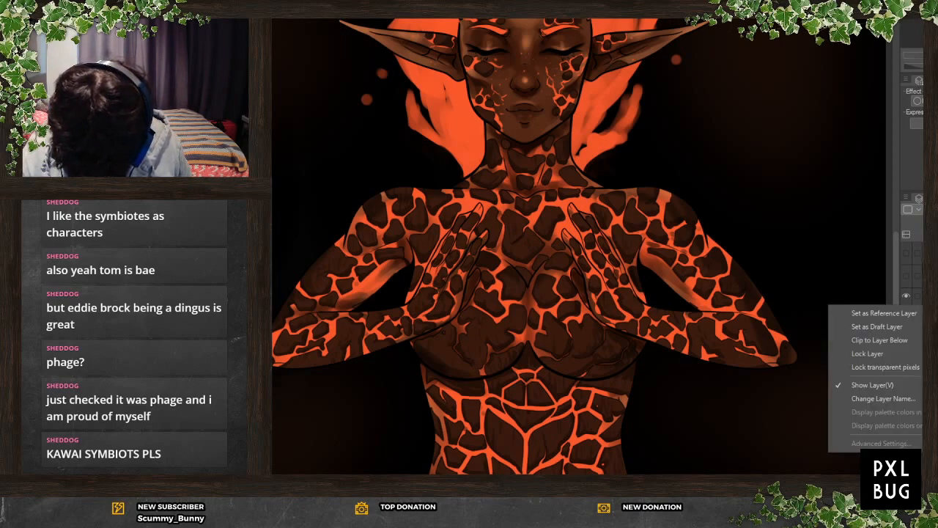
pyautogui.moveTo(925, 445); pyautogui.dragTo(923, 235)
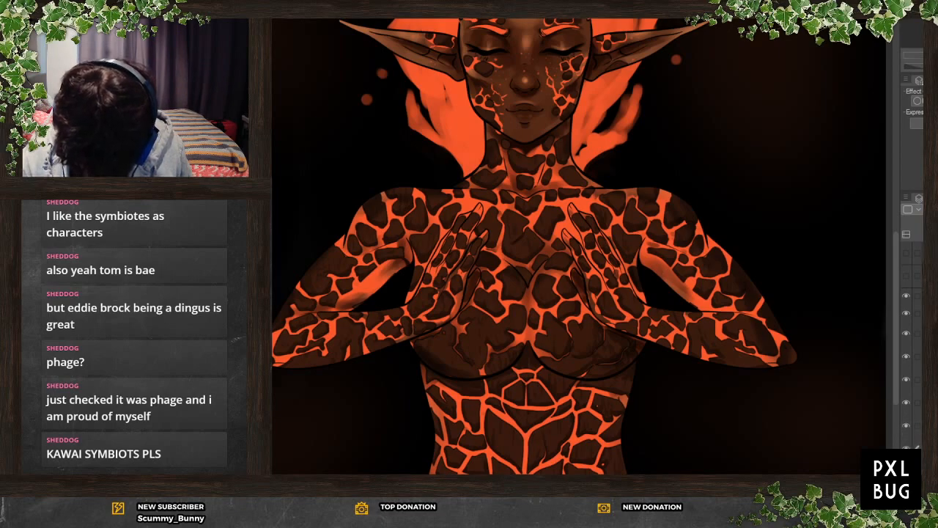
pyautogui.scroll(-3, 913, 345)
pyautogui.click(920, 396)
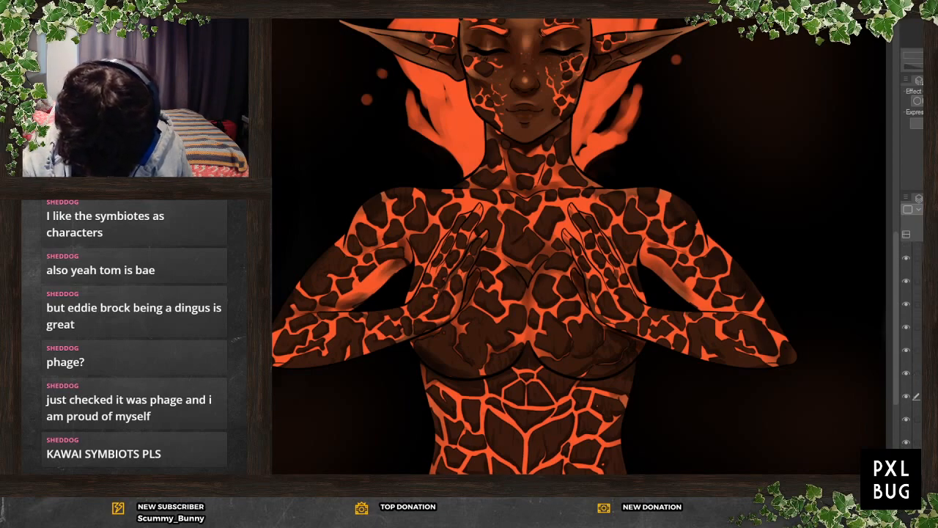
pyautogui.click(908, 397)
# Give the visible crack layer a border effect with a black edge color and move the plain copy above it
pyautogui.click(920, 374)
pyautogui.click(917, 101)
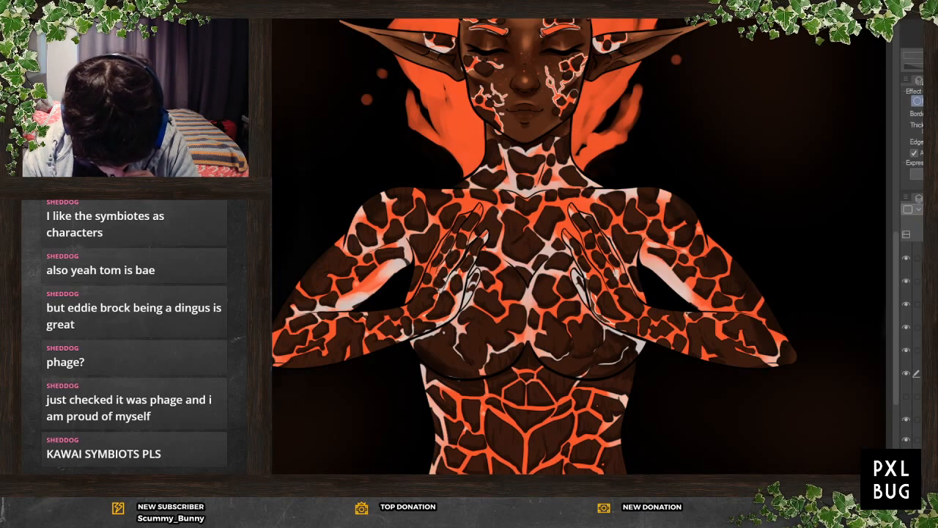
pyautogui.click(921, 142)
pyautogui.moveTo(859, 274); pyautogui.dragTo(860, 312)
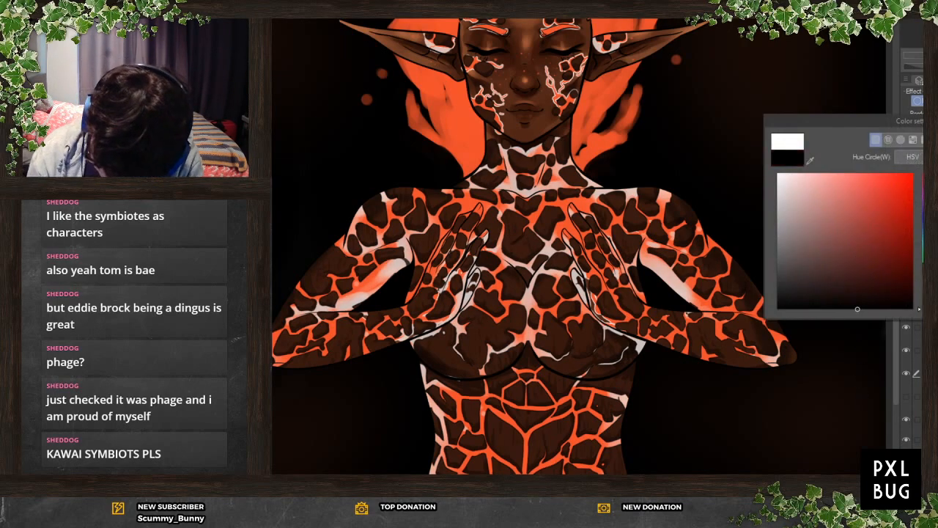
pyautogui.press('Return')
pyautogui.click(906, 373)
pyautogui.click(908, 375)
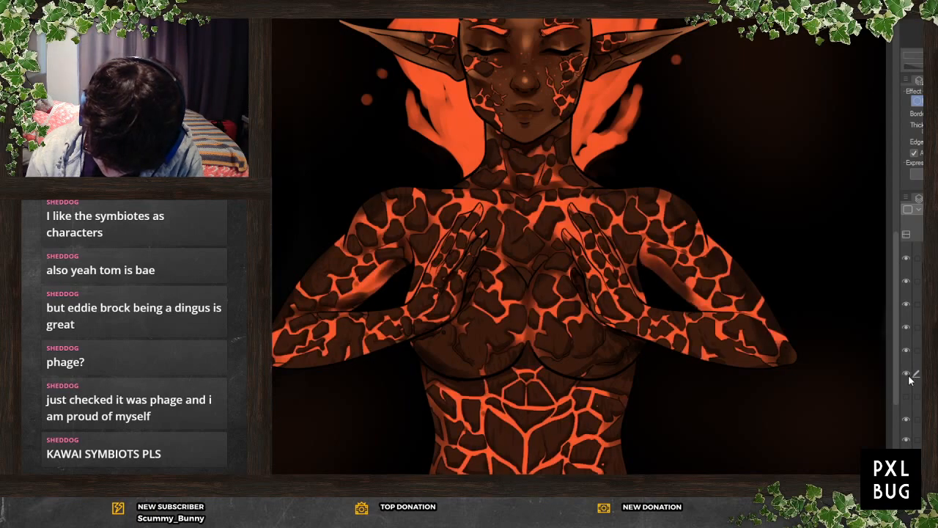
pyautogui.moveTo(921, 397); pyautogui.dragTo(921, 367)
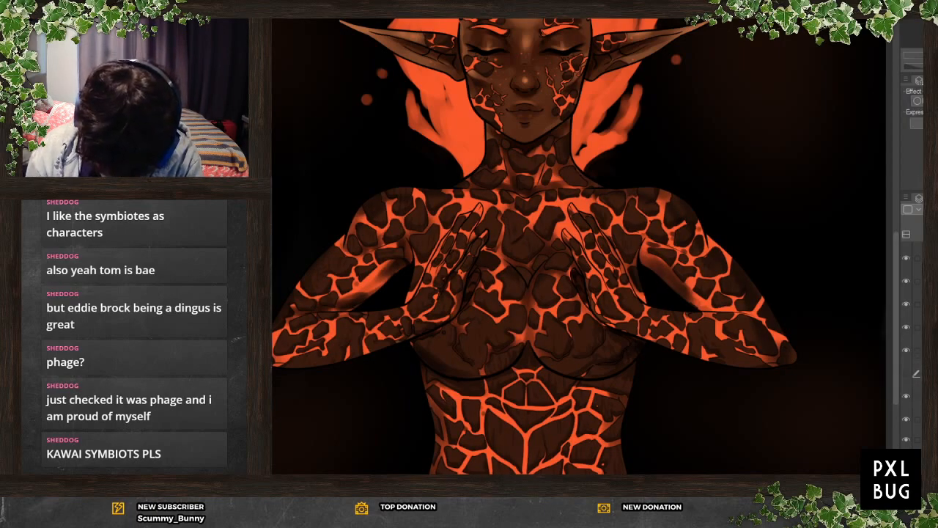
# Compare the plain crack layer with the black-bordered copy by alternating their visibility over the neck, arms and torso
pyautogui.click(907, 397)
pyautogui.click(906, 373)
pyautogui.click(908, 395)
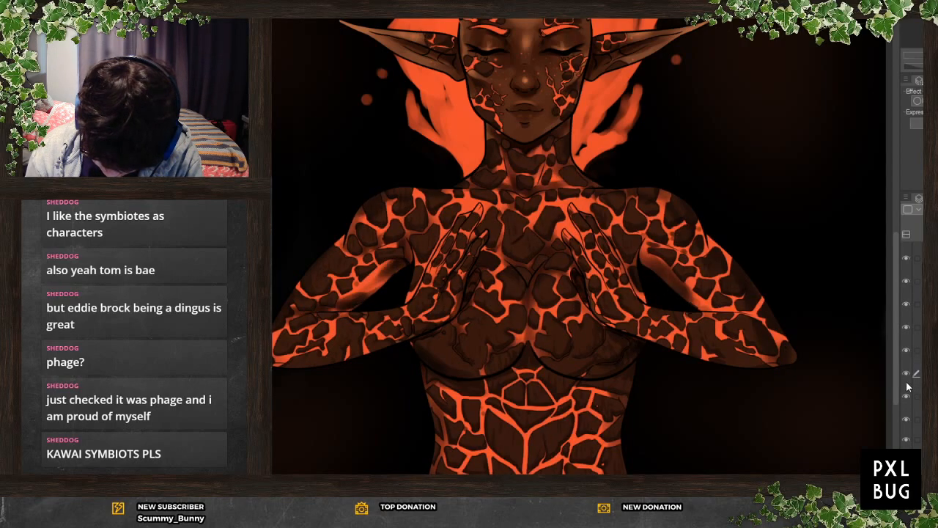
pyautogui.click(907, 390)
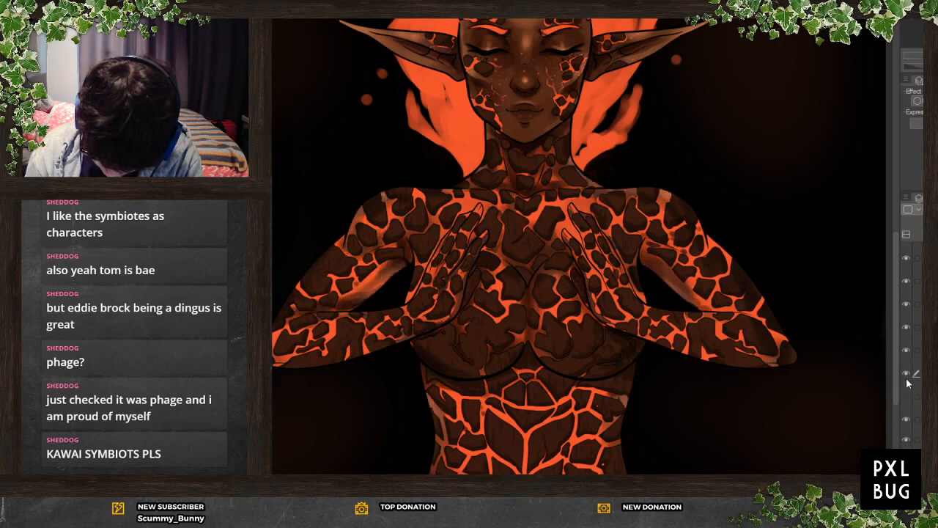
pyautogui.click(907, 374)
pyautogui.click(907, 390)
pyautogui.click(908, 374)
pyautogui.click(907, 387)
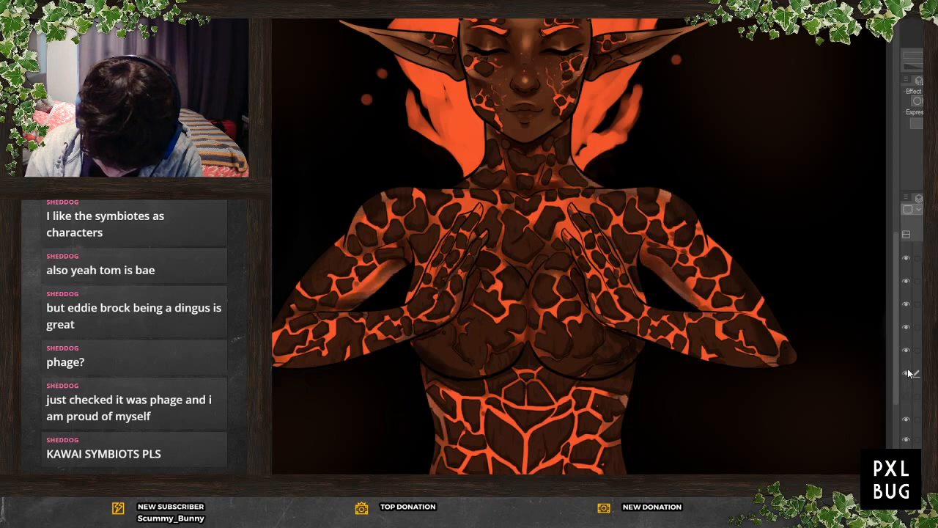
pyautogui.click(906, 374)
pyautogui.click(906, 374)
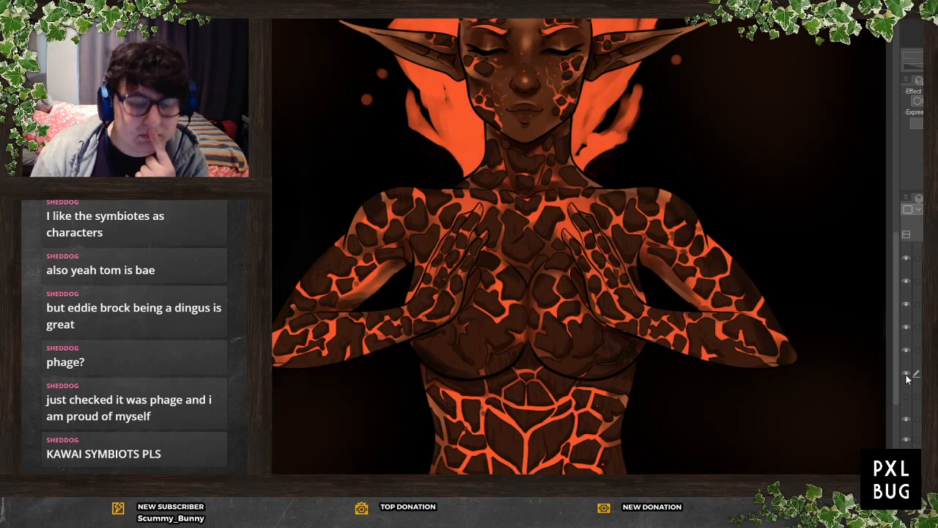
pyautogui.click(906, 373)
pyautogui.click(906, 373)
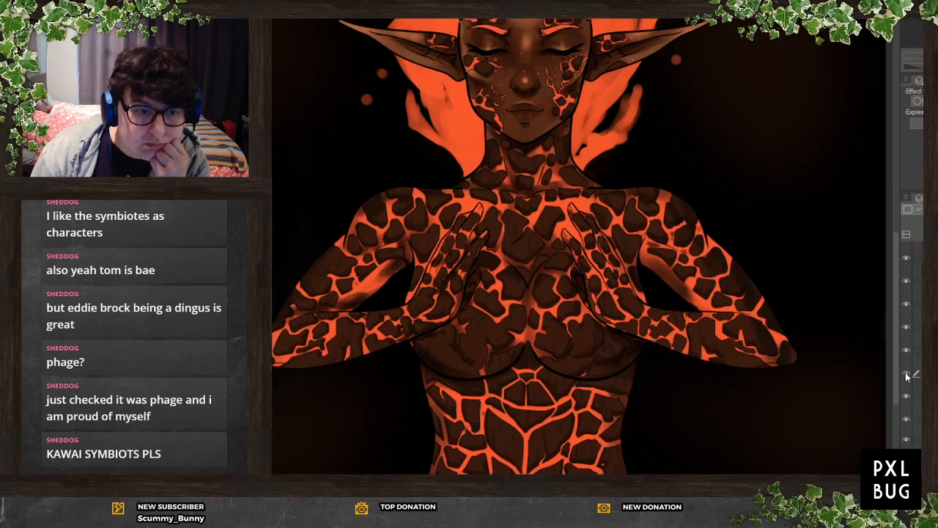
pyautogui.click(907, 374)
pyautogui.click(906, 375)
pyautogui.click(907, 374)
pyautogui.click(908, 376)
pyautogui.click(908, 374)
pyautogui.click(908, 376)
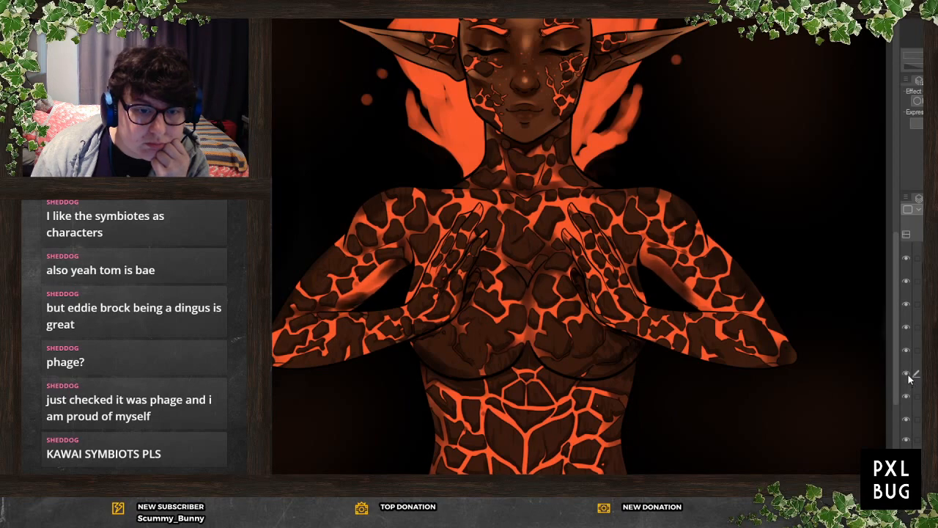
pyautogui.click(906, 374)
pyautogui.click(907, 373)
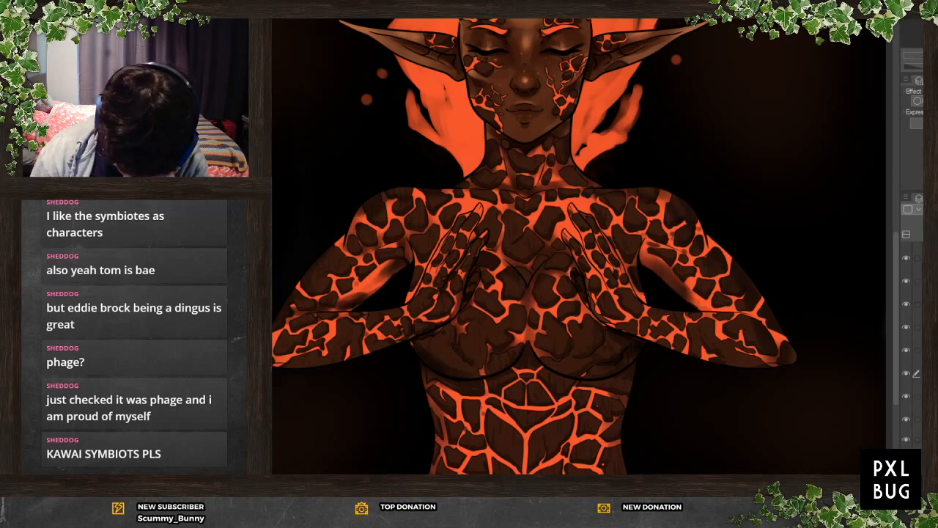
pyautogui.click(907, 375)
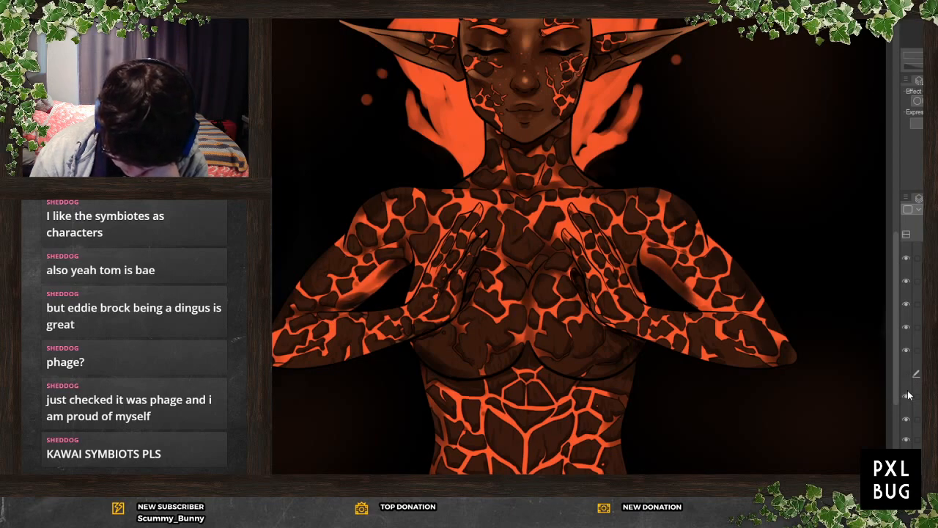
pyautogui.click(906, 396)
pyautogui.click(906, 375)
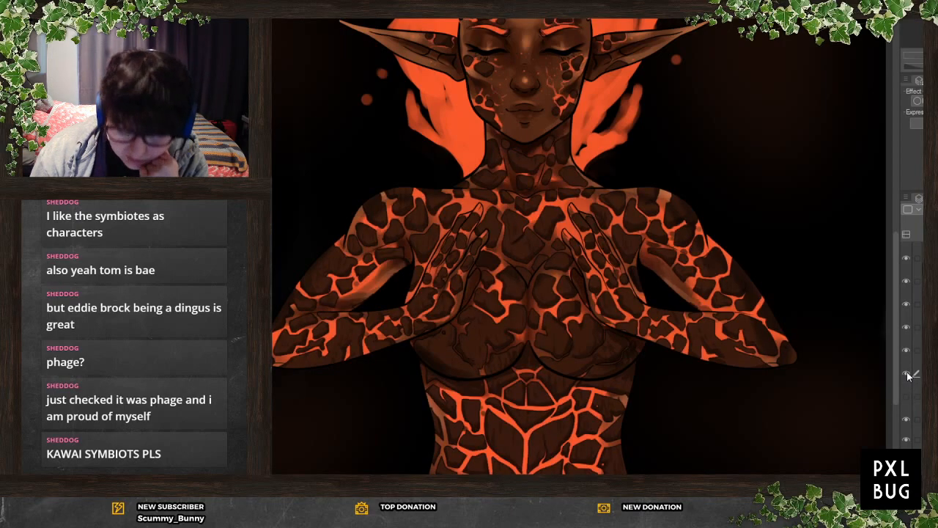
pyautogui.click(907, 374)
pyautogui.click(907, 389)
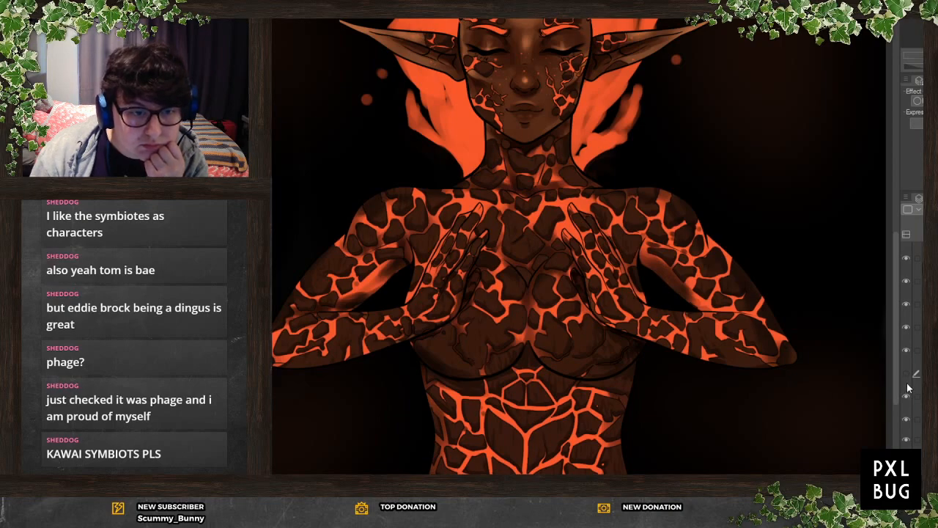
pyautogui.click(907, 375)
pyautogui.click(907, 375)
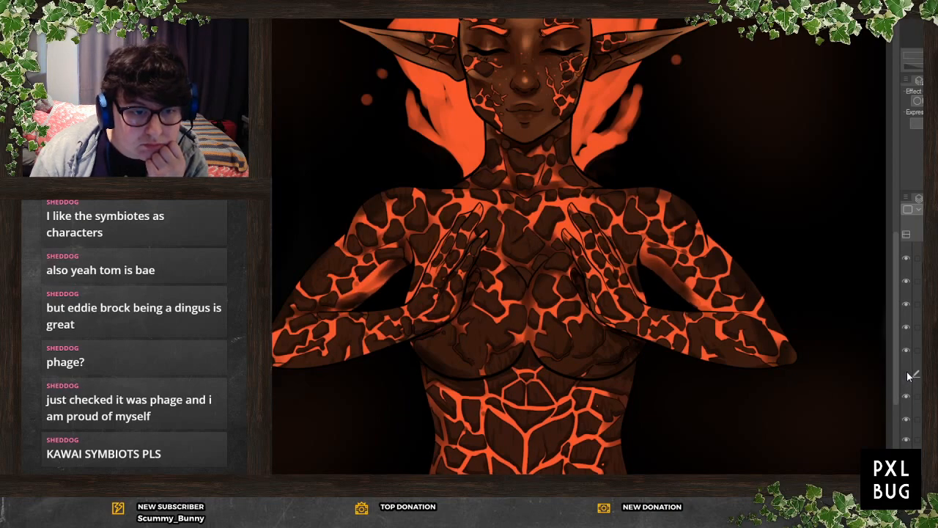
pyautogui.click(906, 390)
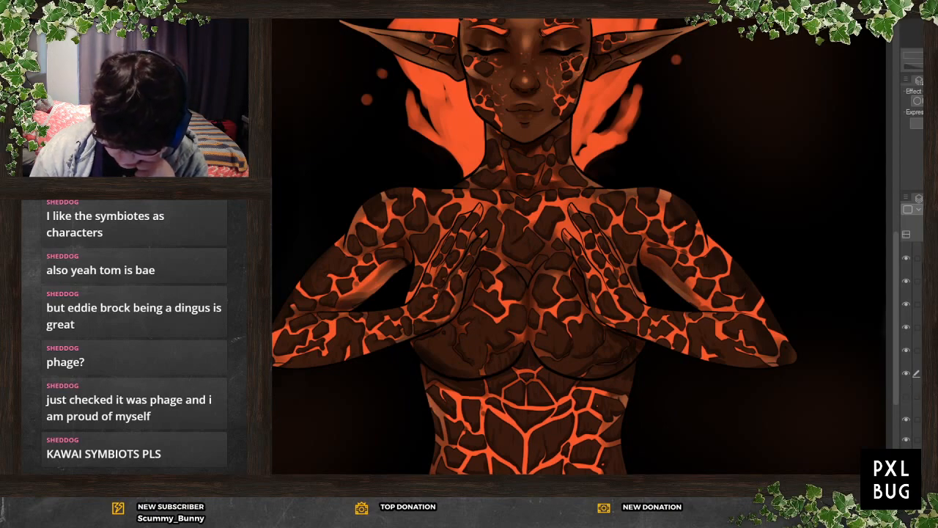
# Show the black-bordered crack layer and delete the plain copy
pyautogui.click(908, 396)
pyautogui.click(908, 374)
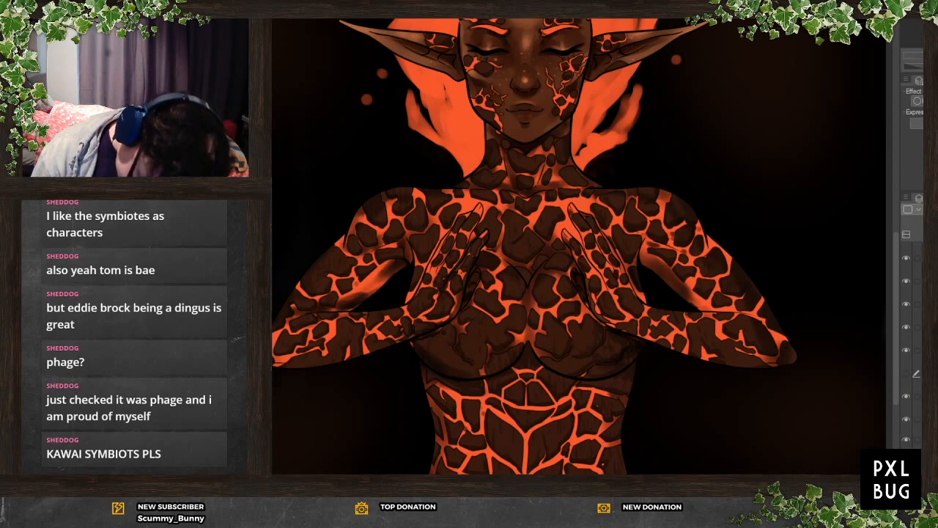
pyautogui.press('Delete')
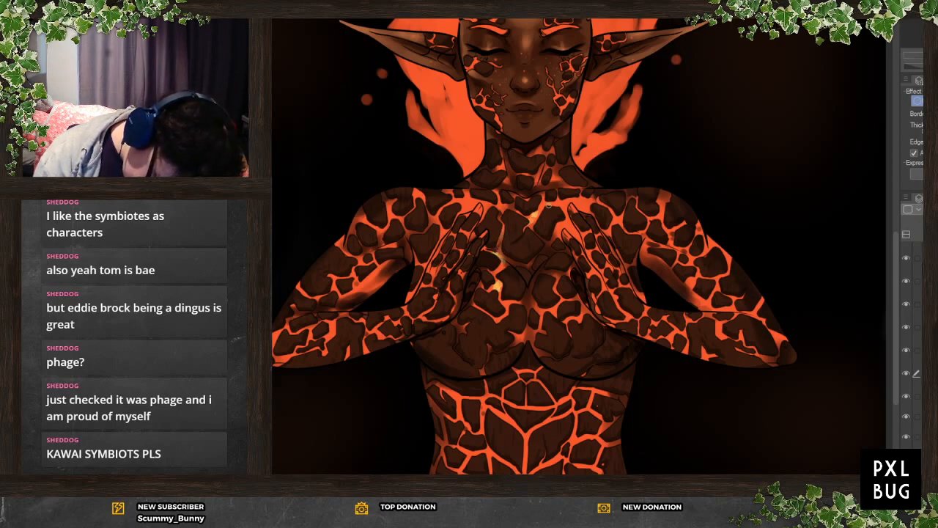
# Paint bright yellow hot spots into the orange cracks on the chest, arms and hands
pyautogui.moveTo(558, 208); pyautogui.dragTo(563, 205)
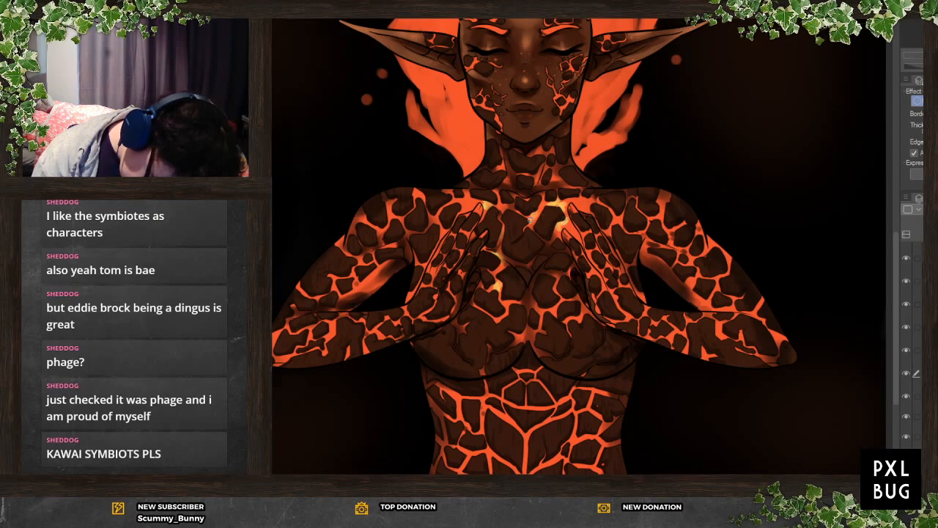
pyautogui.moveTo(529, 218)
pyautogui.mouseDown()
pyautogui.moveTo(540, 211)
pyautogui.moveTo(521, 231)
pyautogui.moveTo(520, 213)
pyautogui.mouseUp()
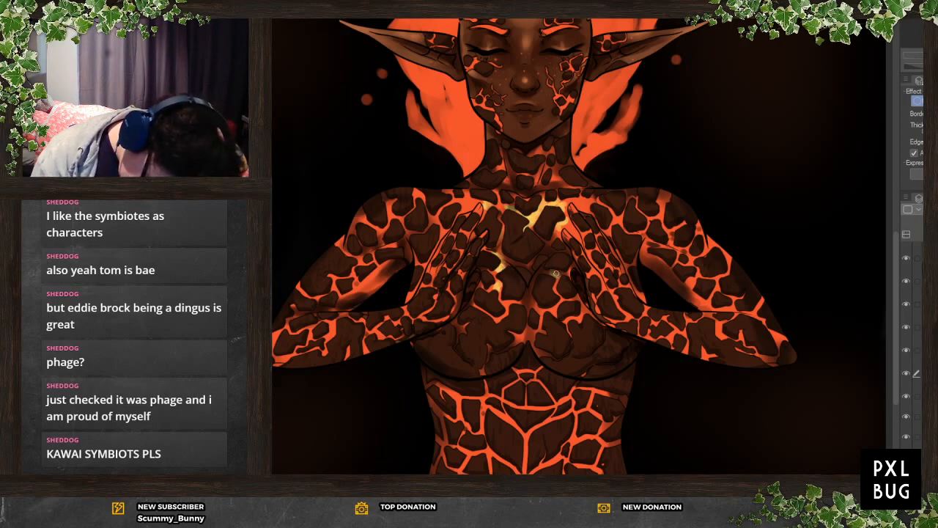
pyautogui.moveTo(540, 300)
pyautogui.mouseDown()
pyautogui.moveTo(537, 312)
pyautogui.moveTo(562, 302)
pyautogui.mouseUp()
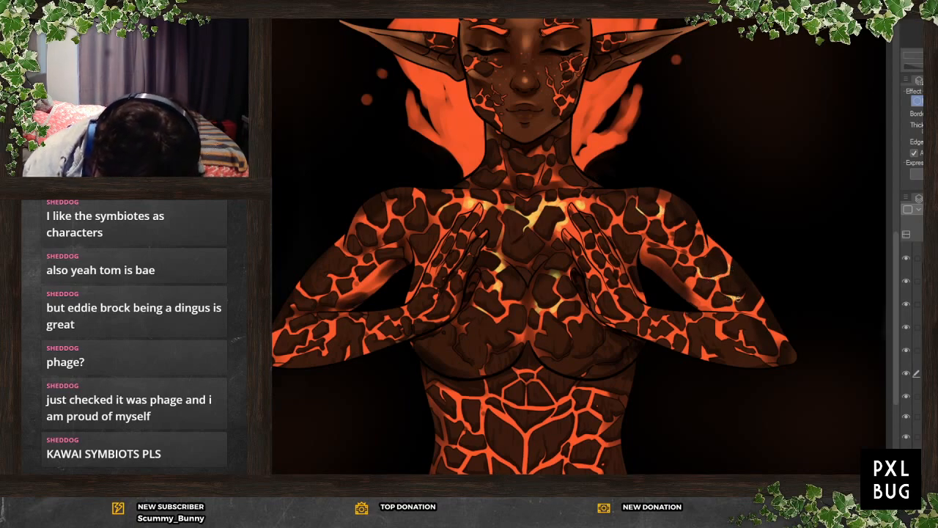
pyautogui.moveTo(329, 277)
pyautogui.mouseDown()
pyautogui.moveTo(342, 275)
pyautogui.moveTo(332, 286)
pyautogui.mouseUp()
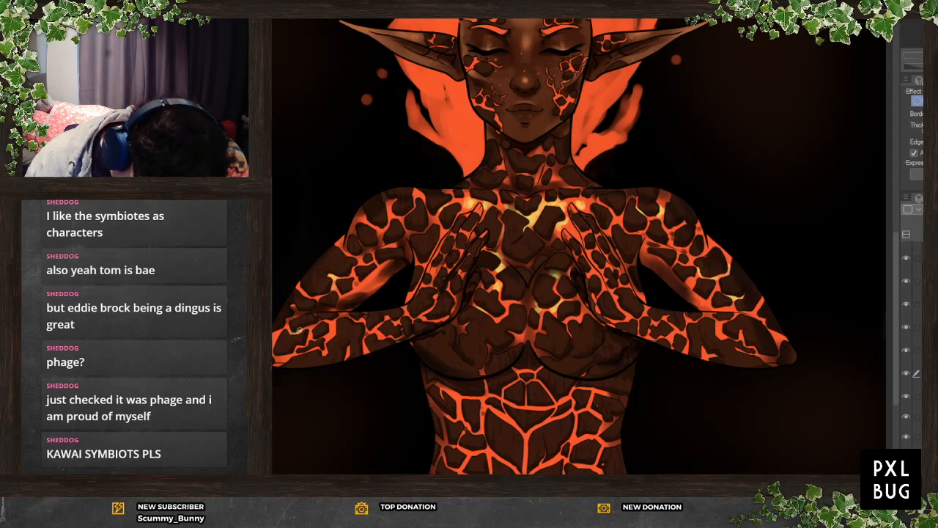
pyautogui.moveTo(315, 338)
pyautogui.mouseDown()
pyautogui.moveTo(306, 338)
pyautogui.moveTo(330, 339)
pyautogui.moveTo(332, 330)
pyautogui.moveTo(367, 349)
pyautogui.moveTo(435, 279)
pyautogui.mouseUp()
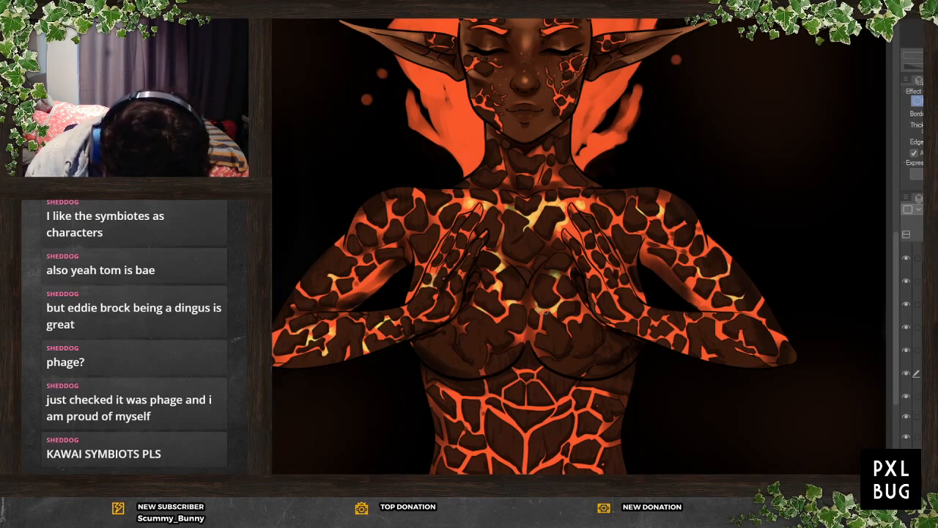
# Brighten the central and side cracks of the abdomen with yellow strokes
pyautogui.moveTo(498, 414)
pyautogui.mouseDown()
pyautogui.moveTo(515, 428)
pyautogui.moveTo(565, 414)
pyautogui.mouseUp()
pyautogui.moveTo(524, 444)
pyautogui.mouseDown()
pyautogui.moveTo(519, 470)
pyautogui.moveTo(493, 448)
pyautogui.mouseUp()
pyautogui.moveTo(532, 473)
pyautogui.mouseDown()
pyautogui.moveTo(586, 438)
pyautogui.moveTo(575, 441)
pyautogui.mouseUp()
pyautogui.moveTo(581, 406); pyautogui.dragTo(583, 410)
pyautogui.moveTo(518, 406); pyautogui.dragTo(535, 407)
pyautogui.moveTo(526, 397); pyautogui.dragTo(521, 406)
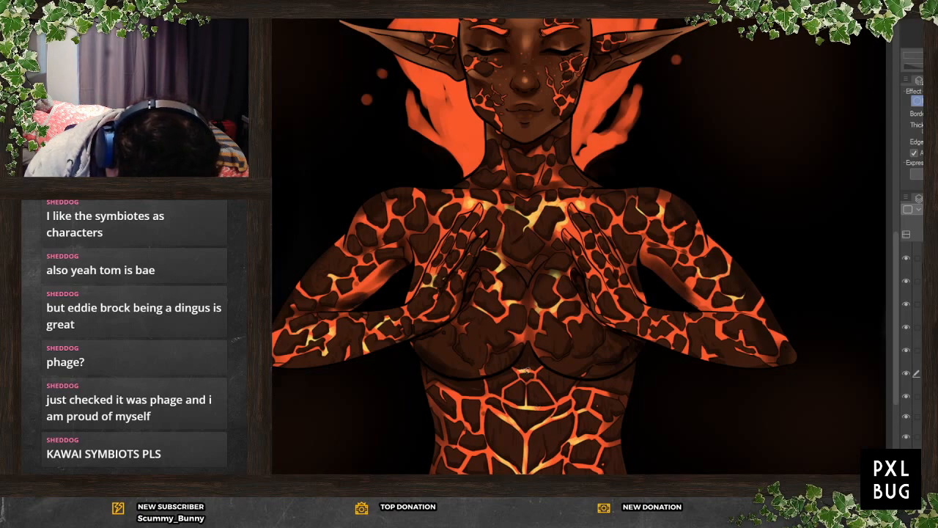
pyautogui.moveTo(452, 395)
pyautogui.mouseDown()
pyautogui.moveTo(461, 429)
pyautogui.moveTo(474, 429)
pyautogui.moveTo(473, 451)
pyautogui.mouseUp()
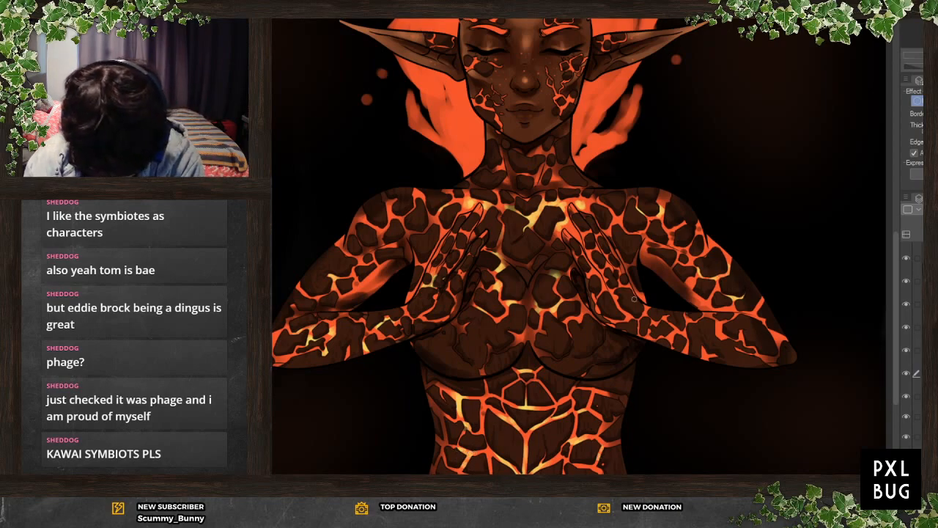
# Add small yellow highlights to the lava cracks on both sides of the neck
pyautogui.moveTo(499, 163); pyautogui.dragTo(500, 170)
pyautogui.moveTo(558, 176); pyautogui.dragTo(554, 179)
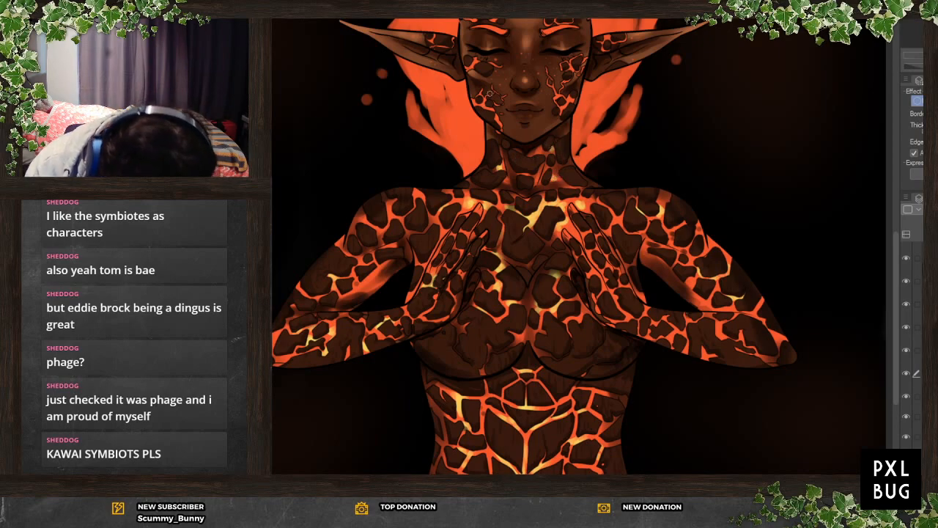
pyautogui.scroll(-3, 600, 328)
pyautogui.scroll(2, 543, 242)
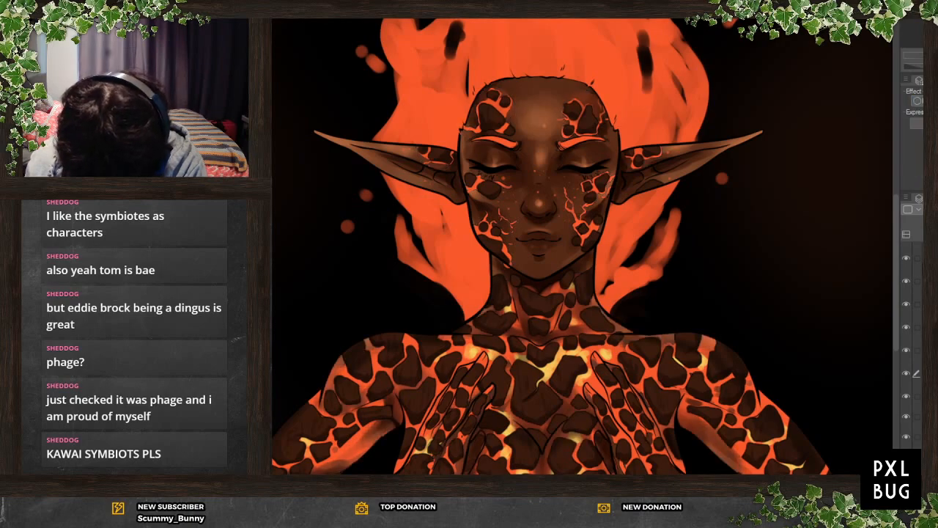
# Paint yellow highlights into the inner ends of both eyebrows, flipping the canvas between the two sides
pyautogui.scroll(1, 562, 181)
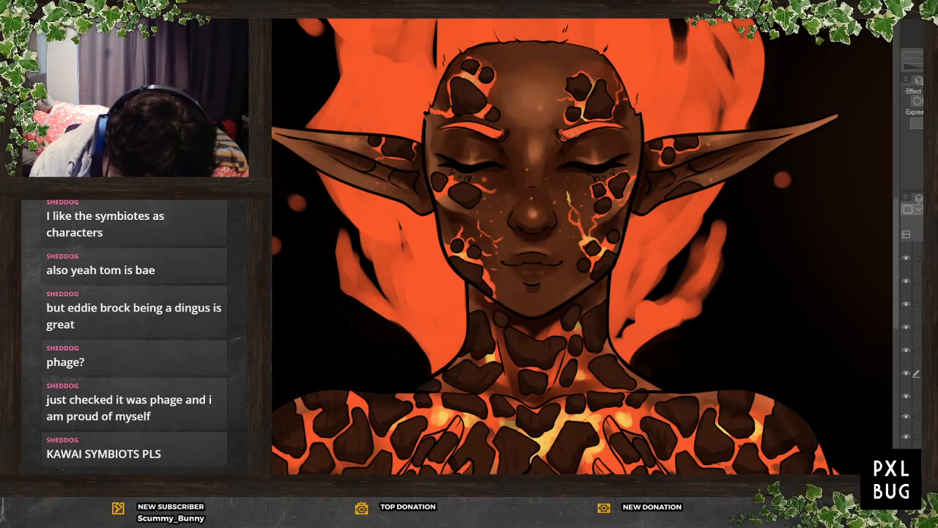
pyautogui.moveTo(563, 132); pyautogui.dragTo(569, 136)
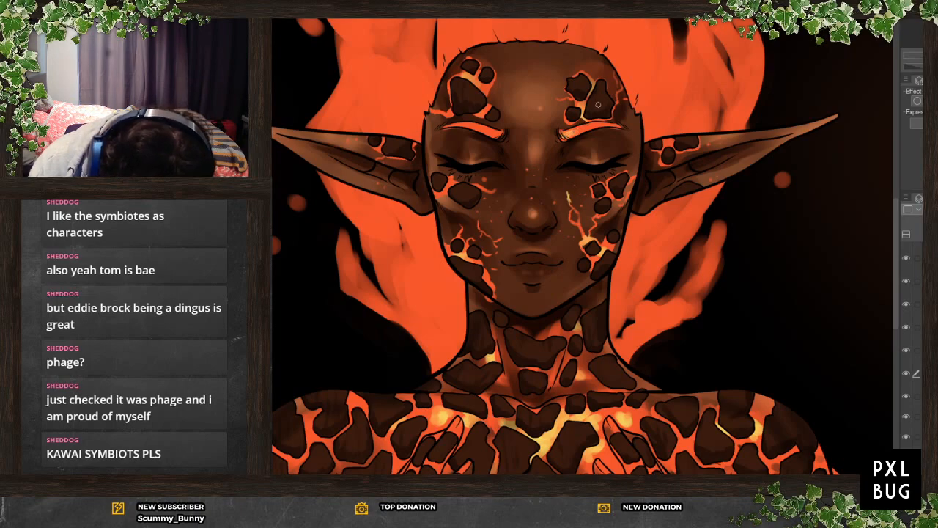
pyautogui.moveTo(560, 137); pyautogui.dragTo(570, 127)
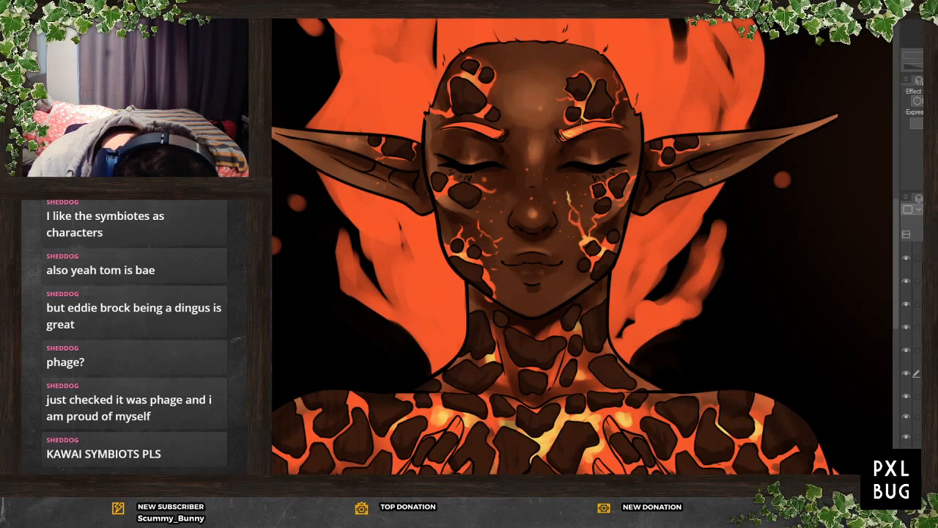
pyautogui.press('h')
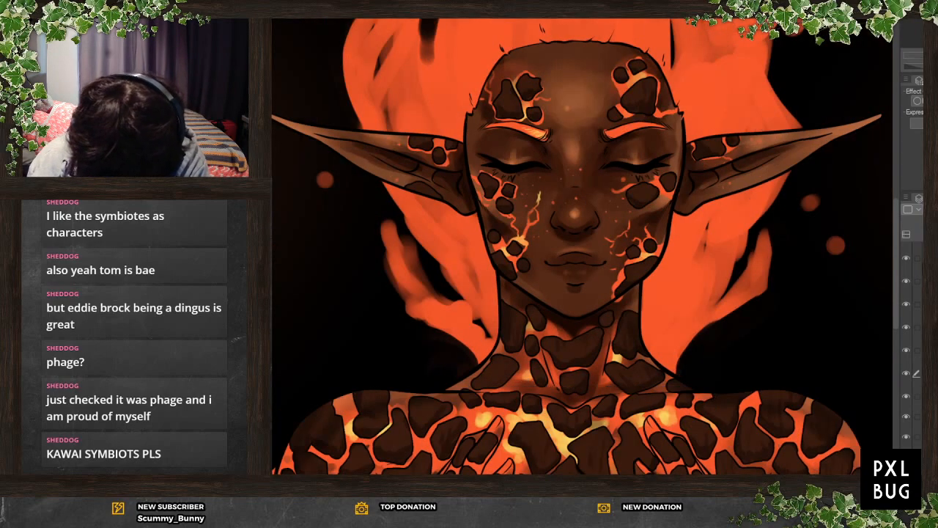
pyautogui.moveTo(609, 135); pyautogui.dragTo(618, 131)
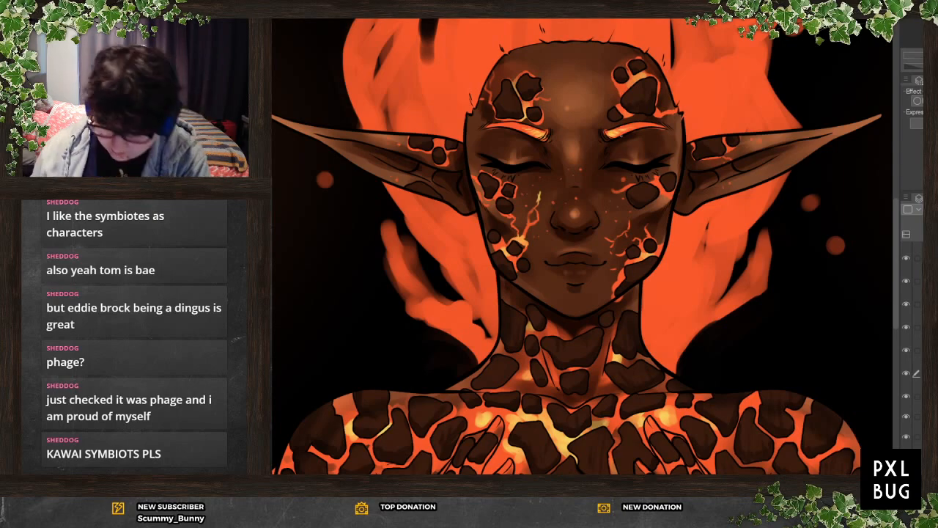
# Examine the brightness and balance of the lava highlights across the whole figure and up close on the torso
pyautogui.scroll(-3, 525, 111)
pyautogui.scroll(-1, 525, 112)
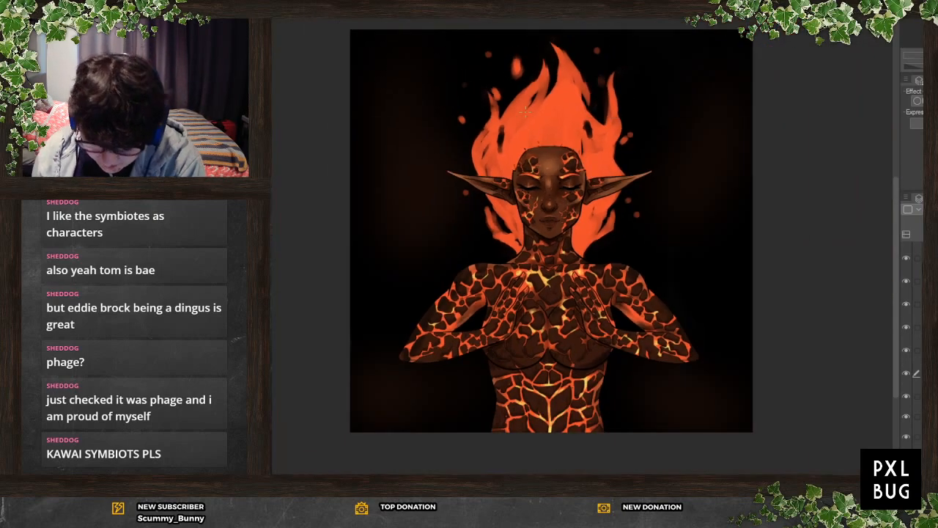
pyautogui.scroll(2, 522, 112)
pyautogui.scroll(-5, 506, 241)
pyautogui.scroll(5, 544, 339)
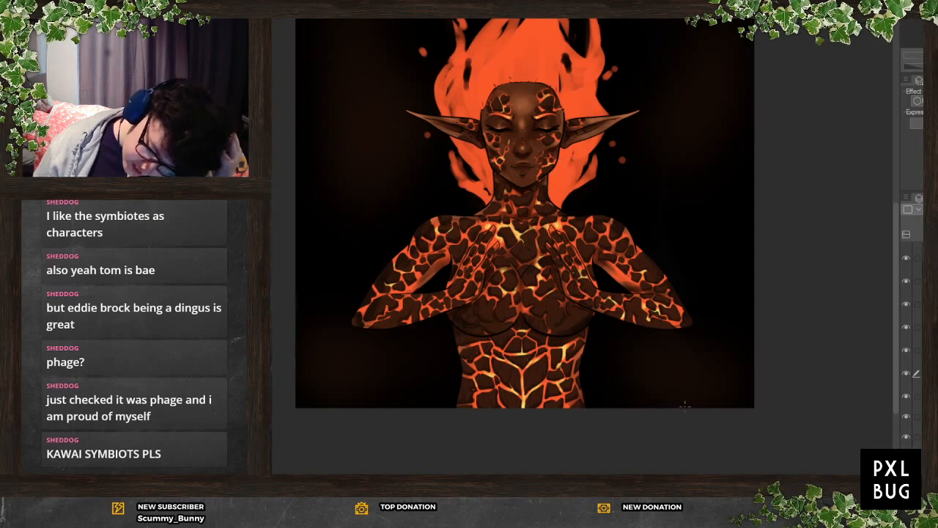
pyautogui.scroll(-2, 657, 415)
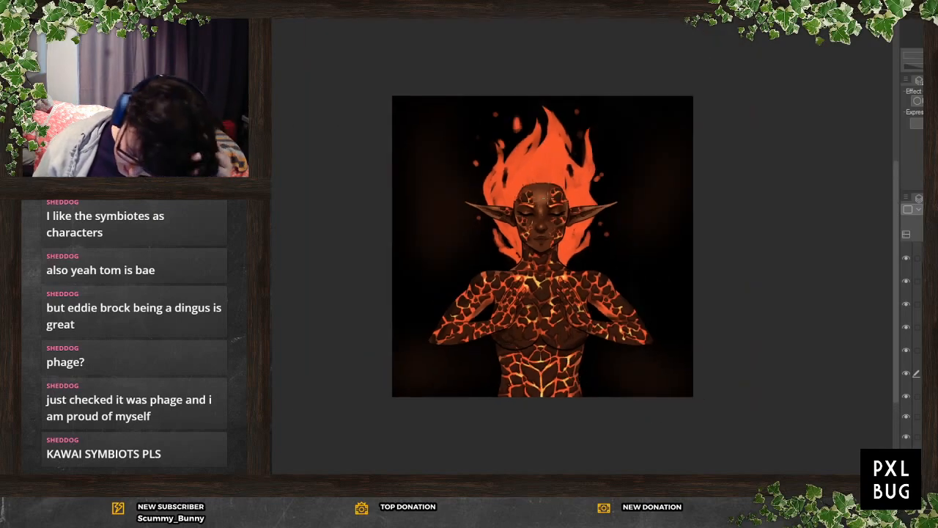
pyautogui.scroll(3, 555, 322)
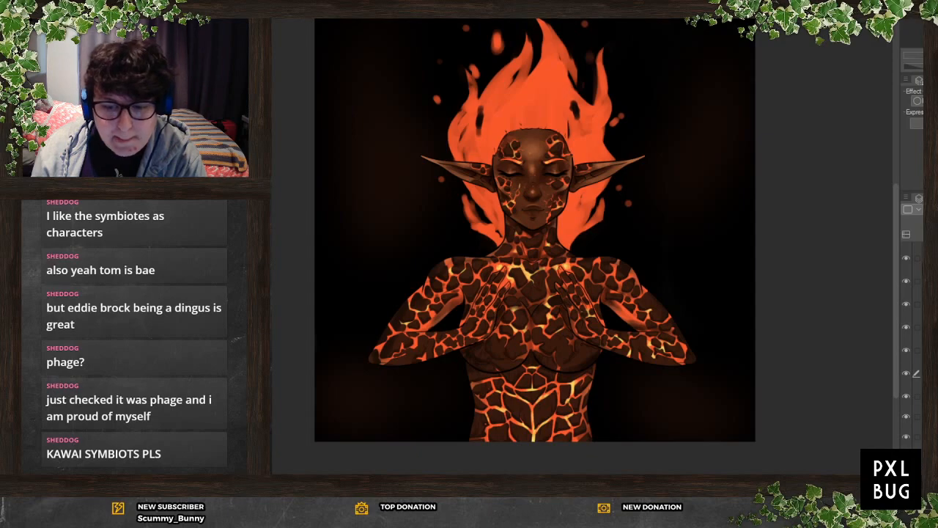
pyautogui.scroll(-3, 615, 395)
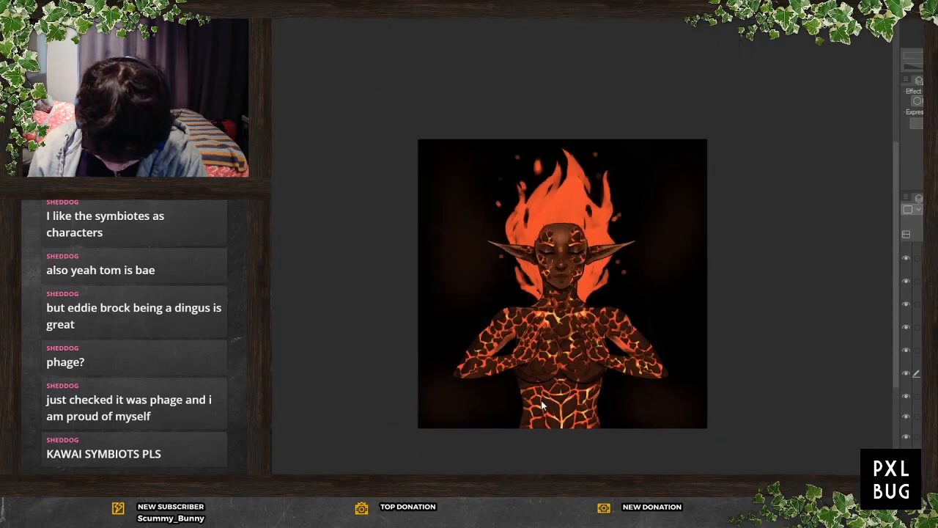
pyautogui.scroll(6, 545, 402)
pyautogui.scroll(2, 647, 316)
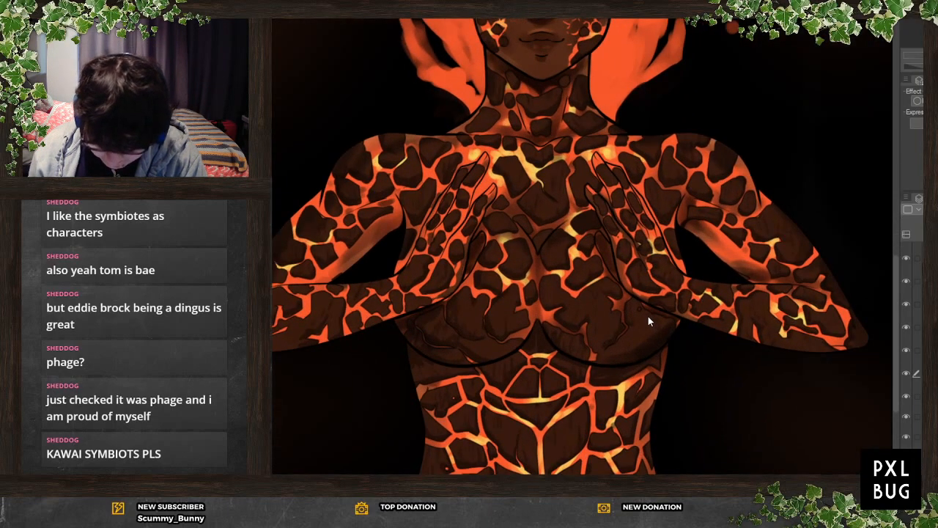
pyautogui.scroll(-2, 598, 366)
pyautogui.scroll(2, 574, 315)
pyautogui.scroll(-2, 574, 316)
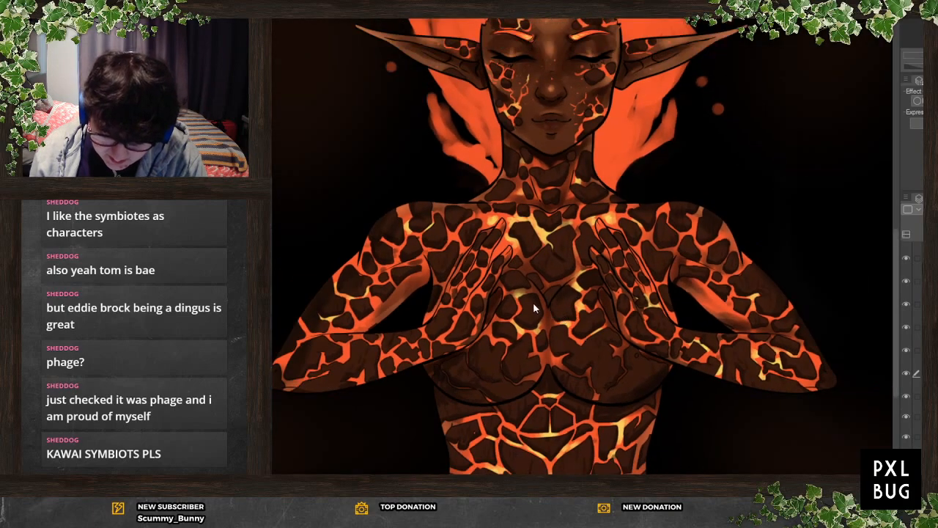
# Paint more yellow hot spots into the lava cracks of the shoulder and upper arm
pyautogui.scroll(2, 534, 308)
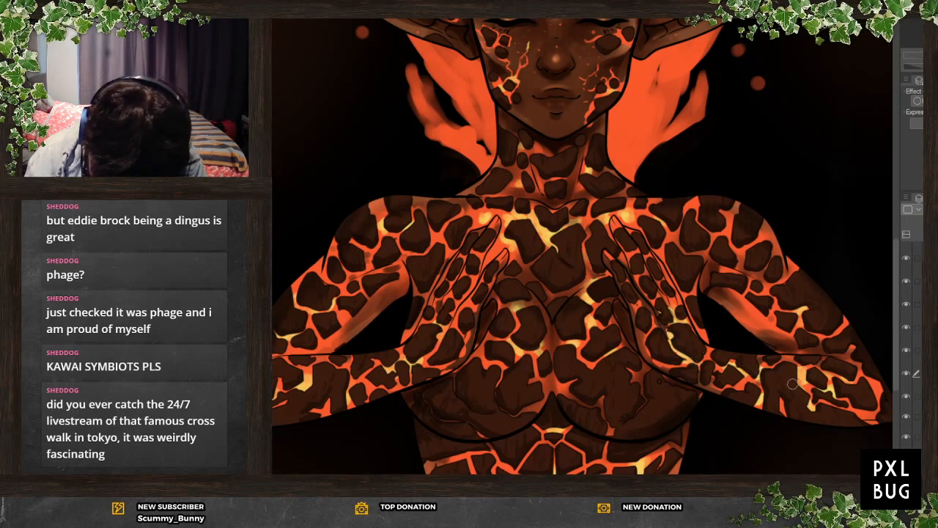
pyautogui.moveTo(752, 286)
pyautogui.mouseDown()
pyautogui.moveTo(775, 295)
pyautogui.moveTo(778, 314)
pyautogui.moveTo(785, 308)
pyautogui.mouseUp()
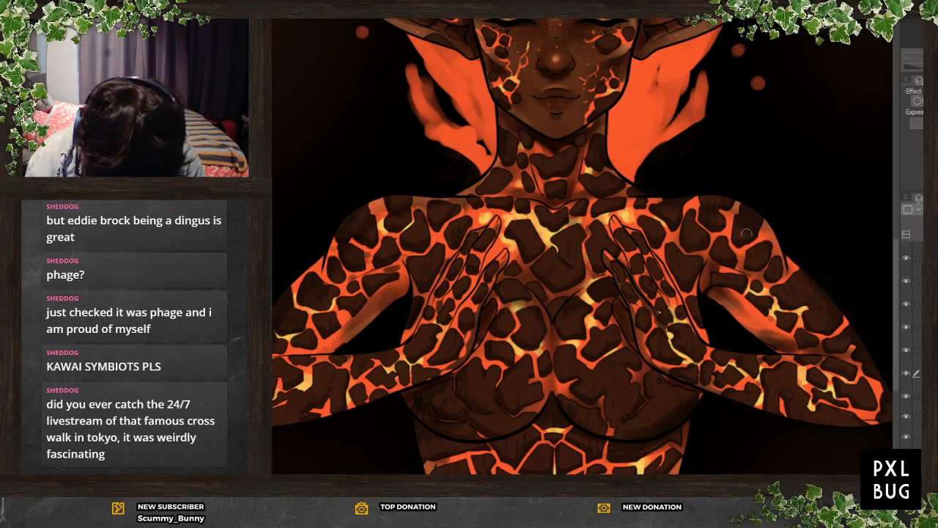
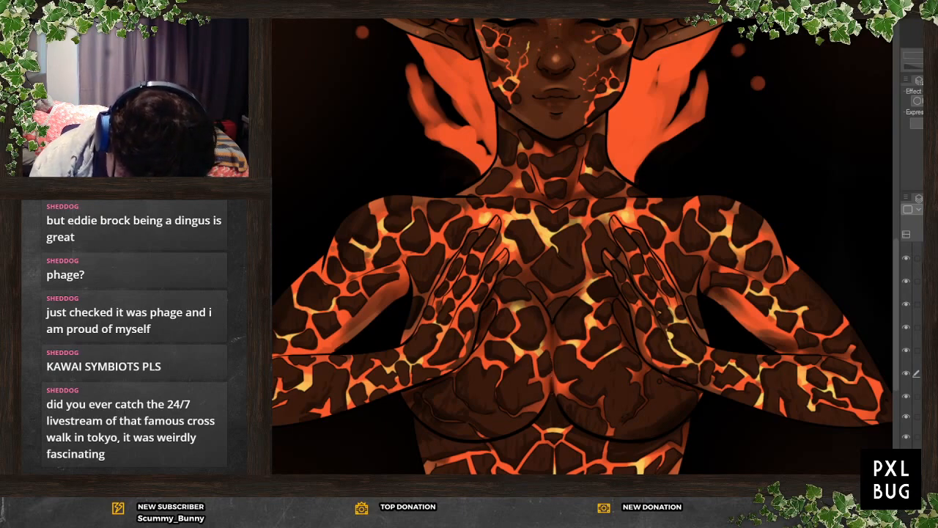
pyautogui.hotkey('ctrl', '-')
pyautogui.hotkey('ctrl', '-')
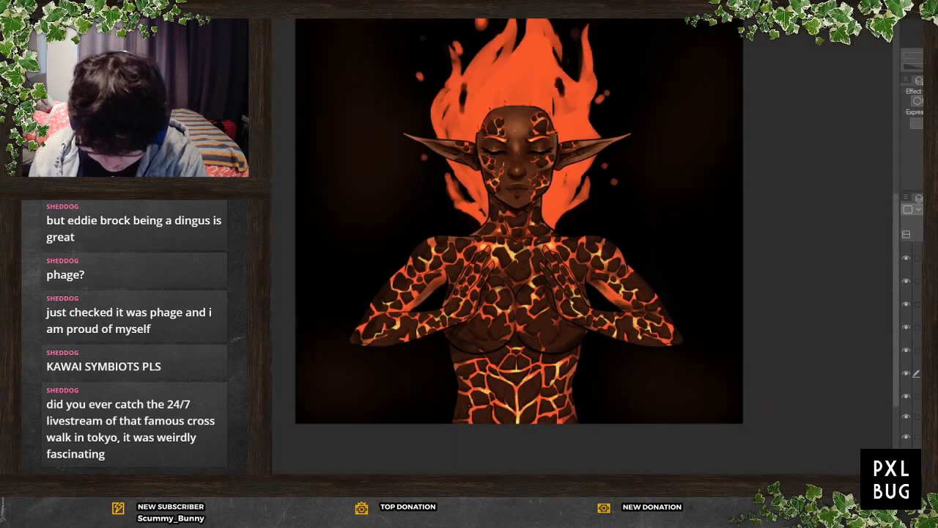
pyautogui.scroll(1, 481, 302)
pyautogui.scroll(-2, 566, 375)
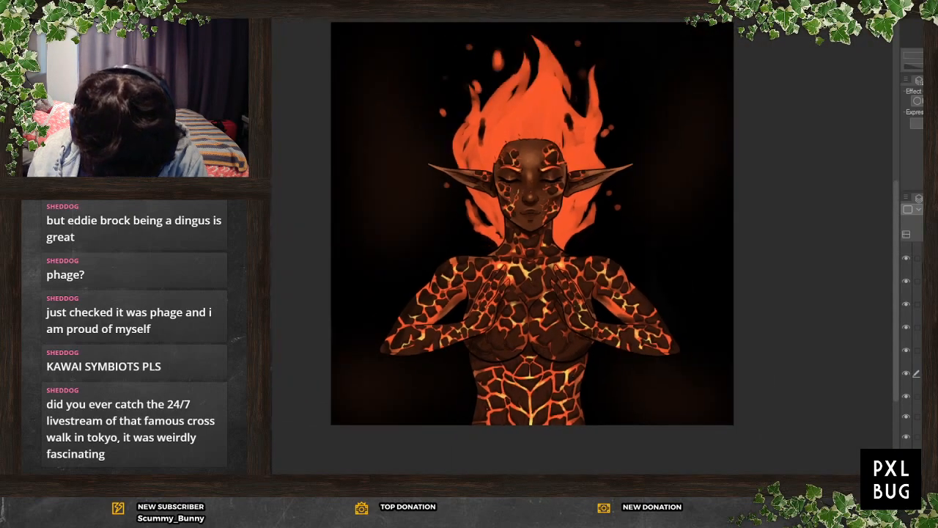
pyautogui.scroll(1, 485, 315)
pyautogui.scroll(1, 469, 348)
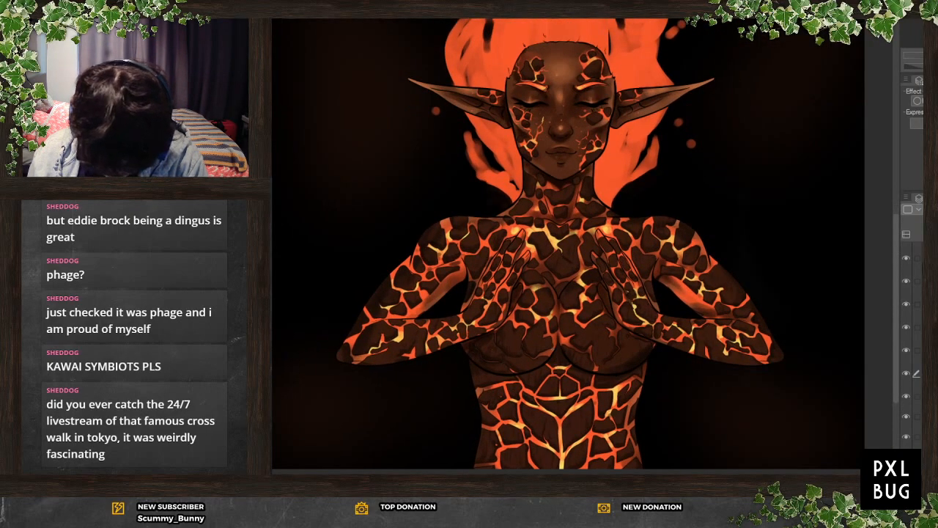
# Switch to the glow layer and paint soft orange glow around the shoulders, arms and waist and along the inner arms
pyautogui.scroll(1, 550, 316)
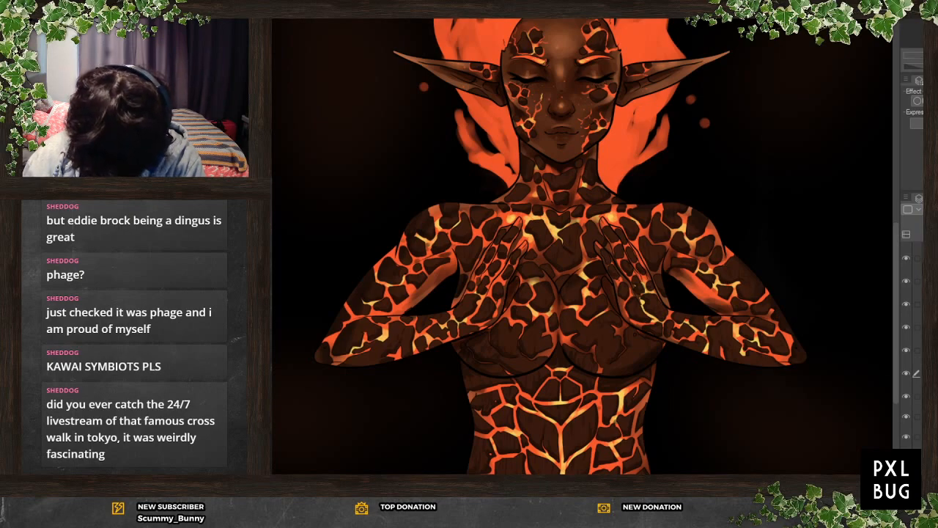
pyautogui.scroll(3, 911, 348)
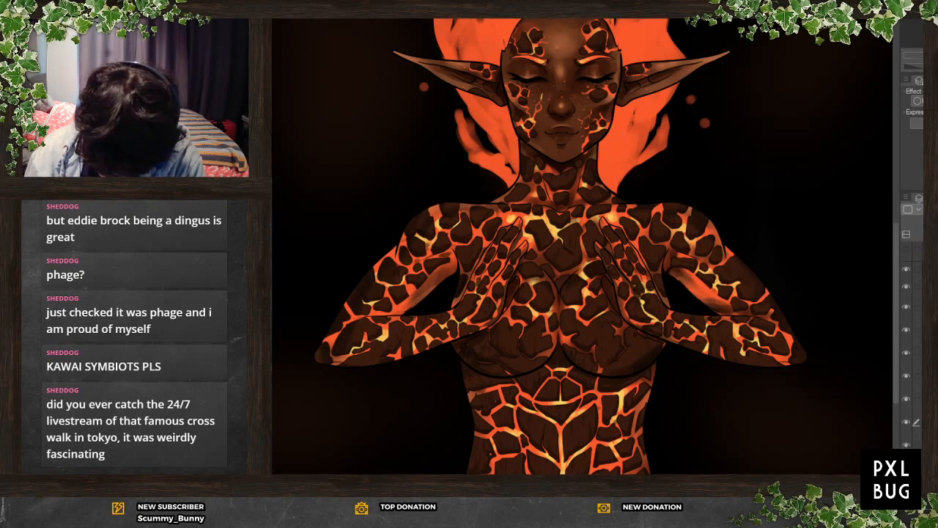
pyautogui.click(916, 299)
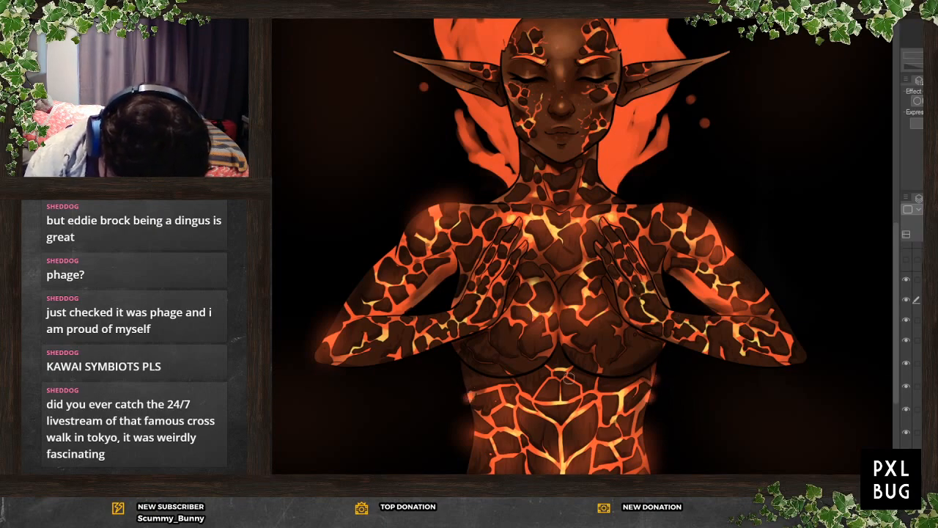
pyautogui.moveTo(671, 271); pyautogui.dragTo(722, 308)
pyautogui.moveTo(404, 304); pyautogui.dragTo(437, 270)
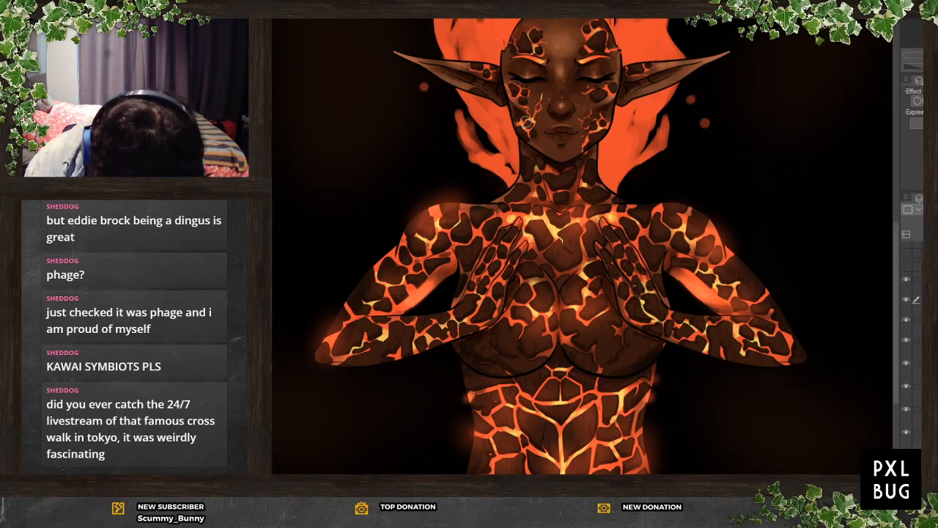
# Add soft orange glow over the lava cracks on the cheeks and forehead
pyautogui.moveTo(519, 122); pyautogui.dragTo(526, 132)
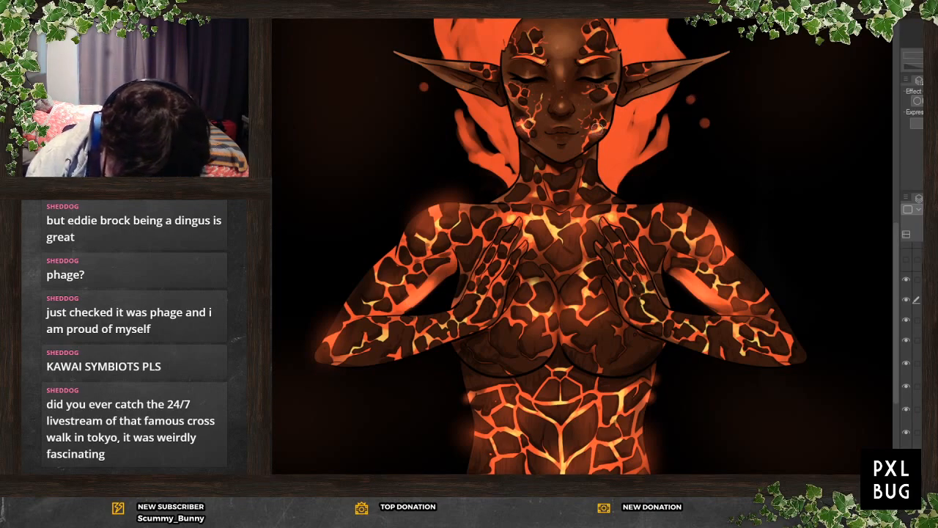
pyautogui.moveTo(531, 48); pyautogui.dragTo(527, 41)
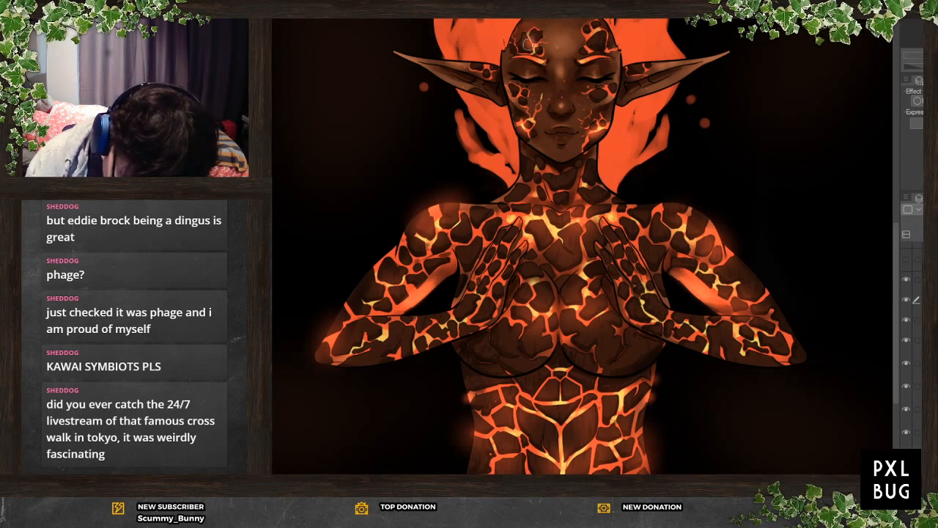
pyautogui.moveTo(592, 34)
pyautogui.mouseDown()
pyautogui.moveTo(601, 38)
pyautogui.moveTo(593, 26)
pyautogui.mouseUp()
pyautogui.moveTo(609, 97); pyautogui.dragTo(603, 92)
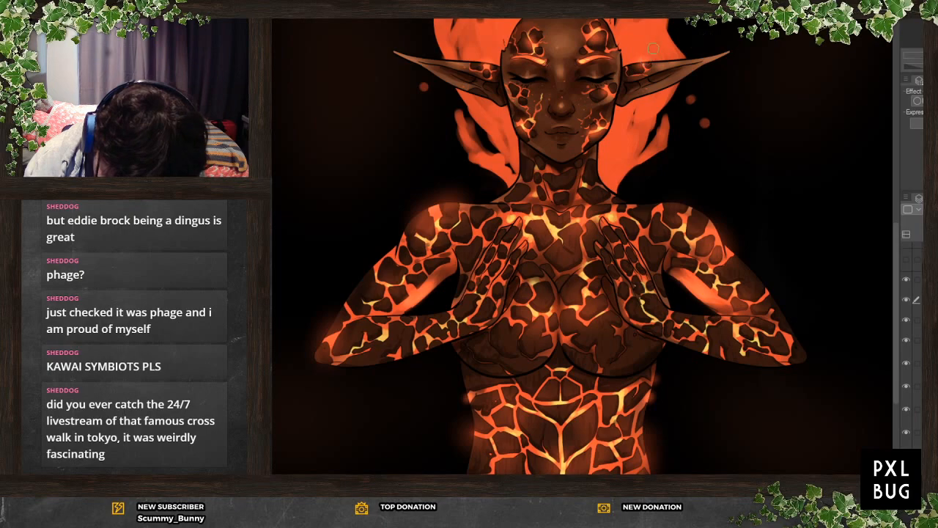
pyautogui.scroll(-1, 564, 283)
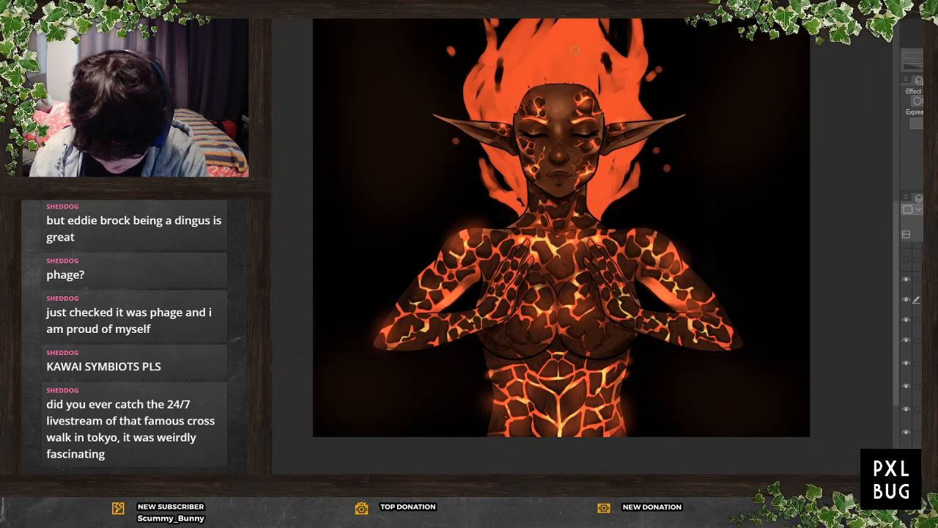
pyautogui.scroll(1, 608, 167)
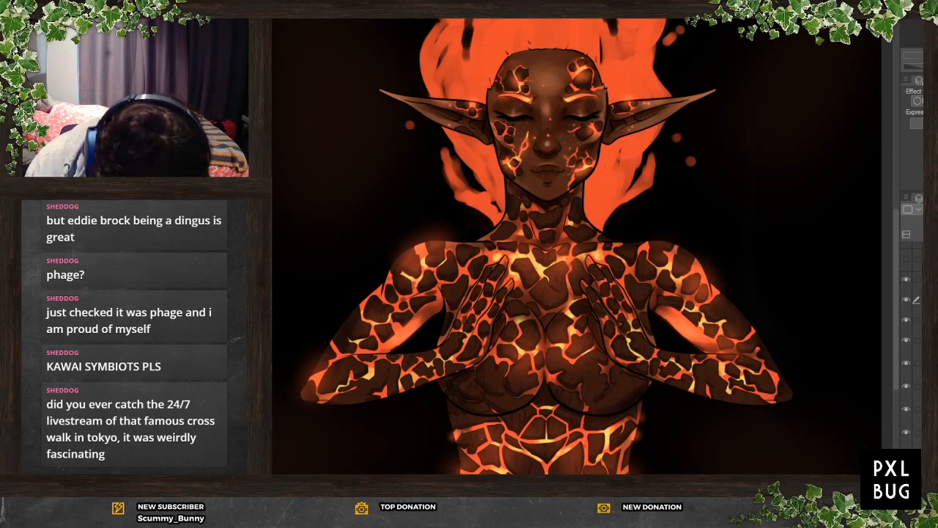
pyautogui.scroll(-3, 612, 320)
pyautogui.scroll(3, 594, 388)
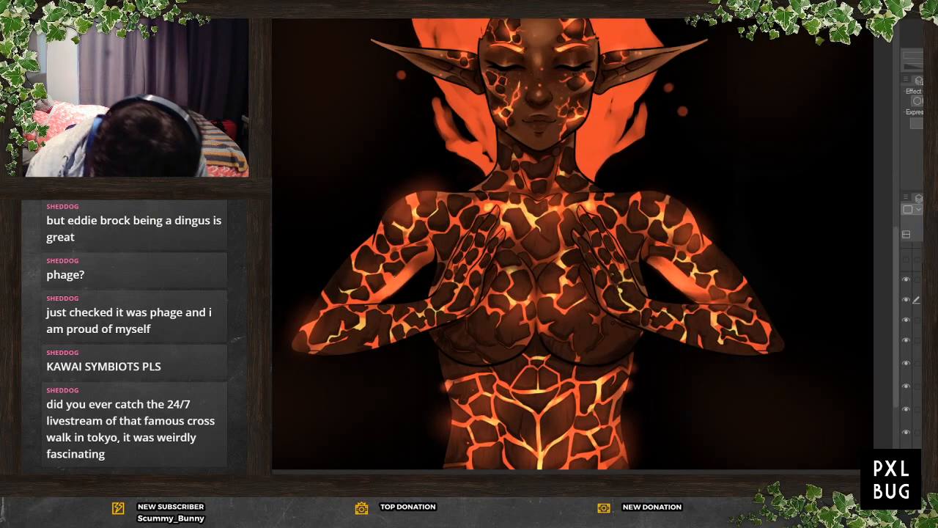
# Switch to the crack layer and extend the orange cracks slightly past the waist outline on one side of the abdomen
pyautogui.click(919, 320)
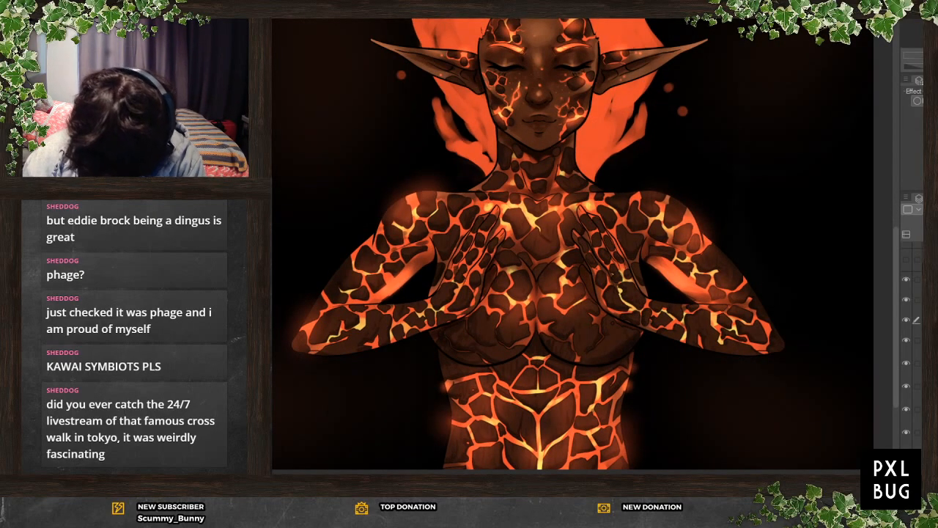
pyautogui.click(919, 341)
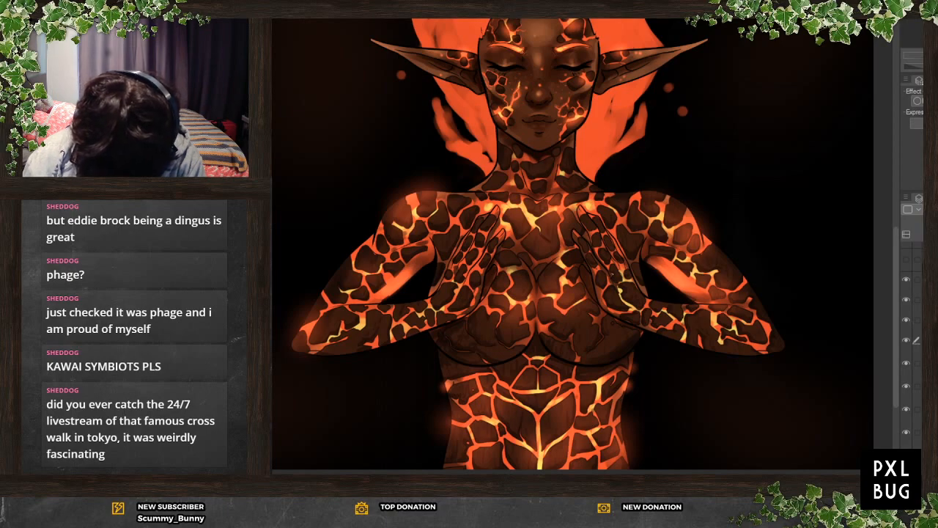
pyautogui.scroll(5, 451, 440)
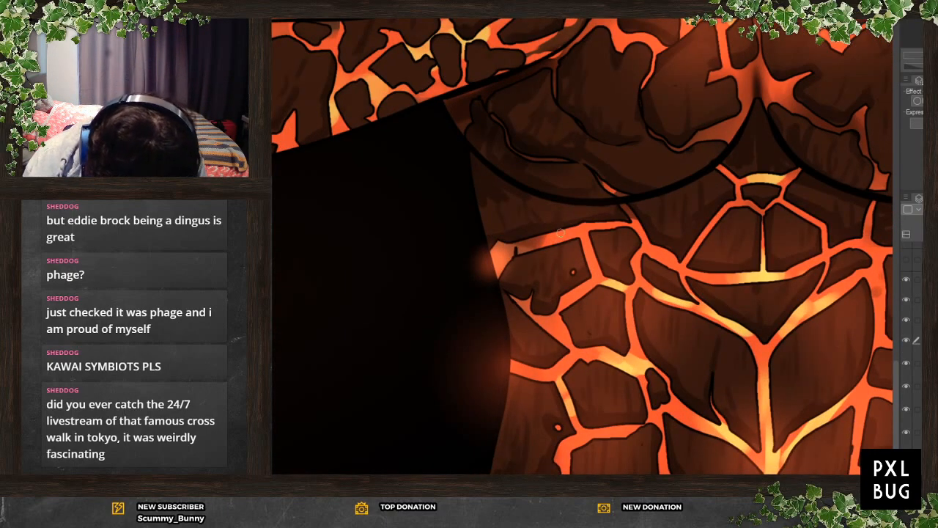
pyautogui.moveTo(497, 250)
pyautogui.mouseDown()
pyautogui.moveTo(481, 275)
pyautogui.moveTo(485, 295)
pyautogui.moveTo(491, 280)
pyautogui.mouseUp()
pyautogui.moveTo(503, 357); pyautogui.dragTo(495, 354)
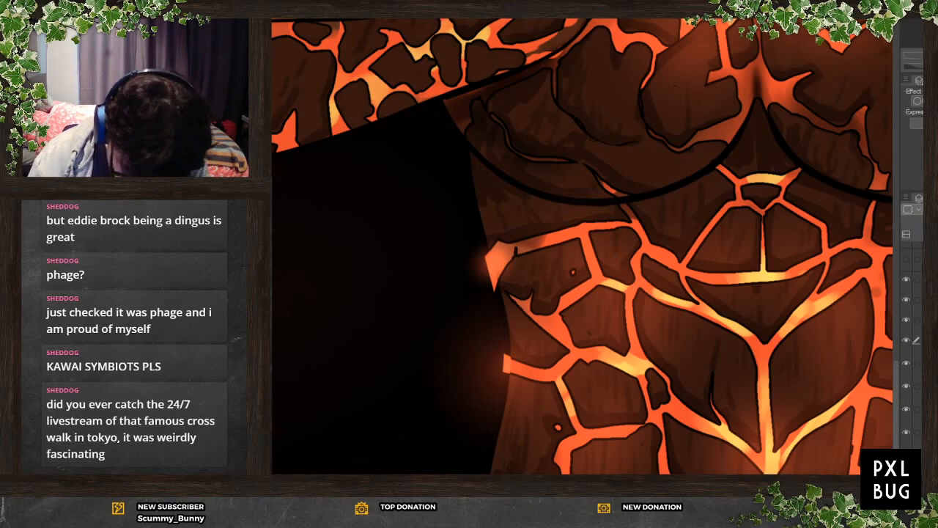
# Extend the orange cracks slightly past the waist outline on the other side of the abdomen, up to beneath the breast
pyautogui.scroll(-4, 446, 366)
pyautogui.scroll(3, 676, 444)
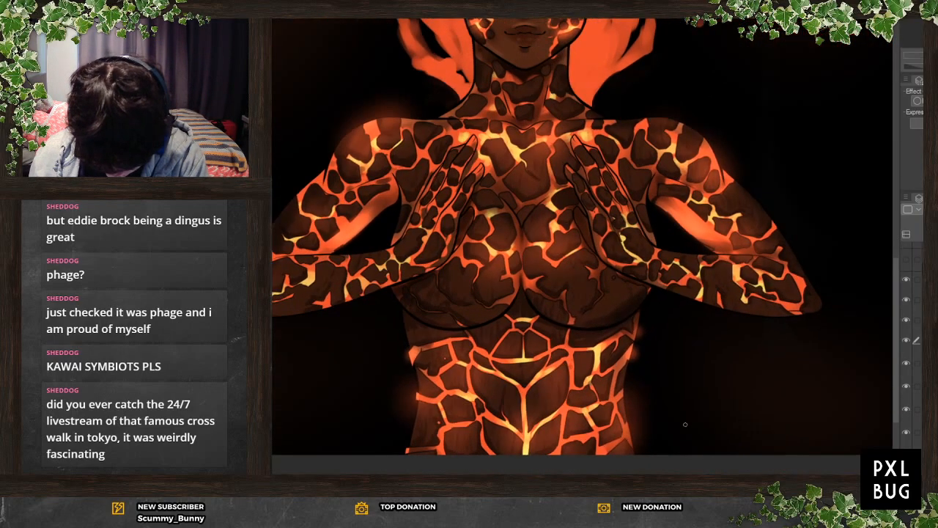
pyautogui.scroll(1, 669, 449)
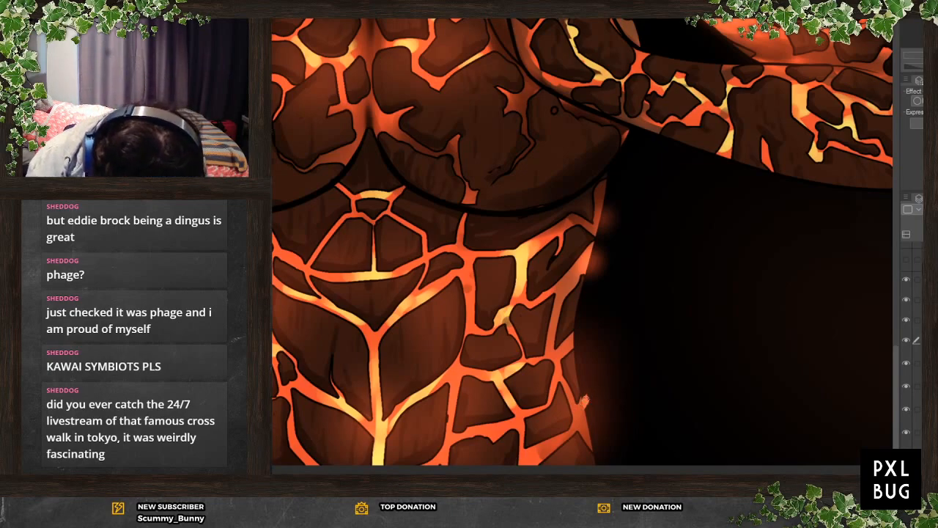
pyautogui.moveTo(587, 412)
pyautogui.mouseDown()
pyautogui.moveTo(601, 463)
pyautogui.moveTo(601, 452)
pyautogui.mouseUp()
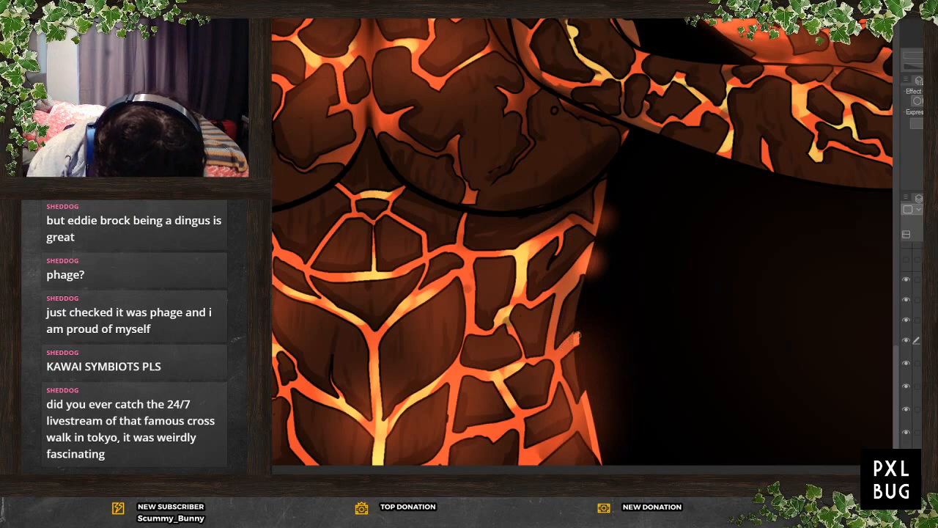
pyautogui.moveTo(587, 269); pyautogui.dragTo(614, 176)
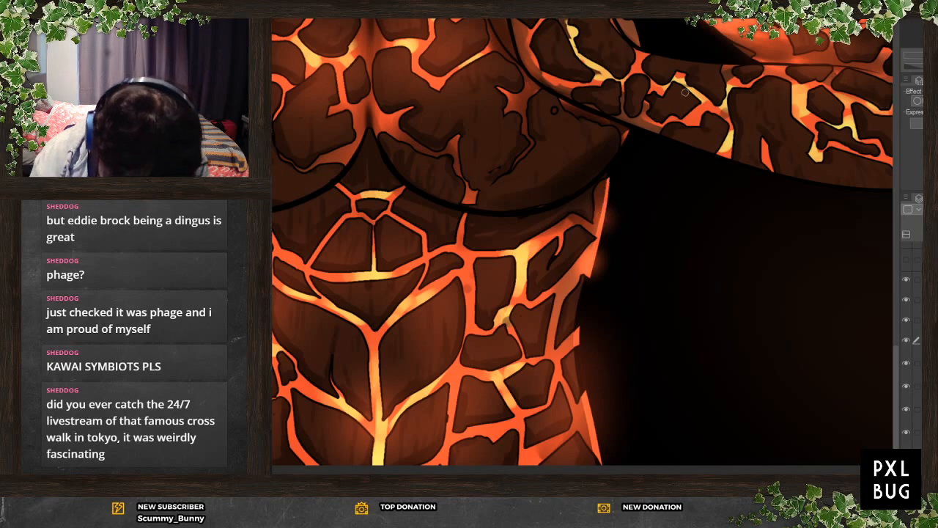
# Paint yellow edge highlights where the cracks meet the outline of the arm and both sides of the waist
pyautogui.scroll(-5, 554, 109)
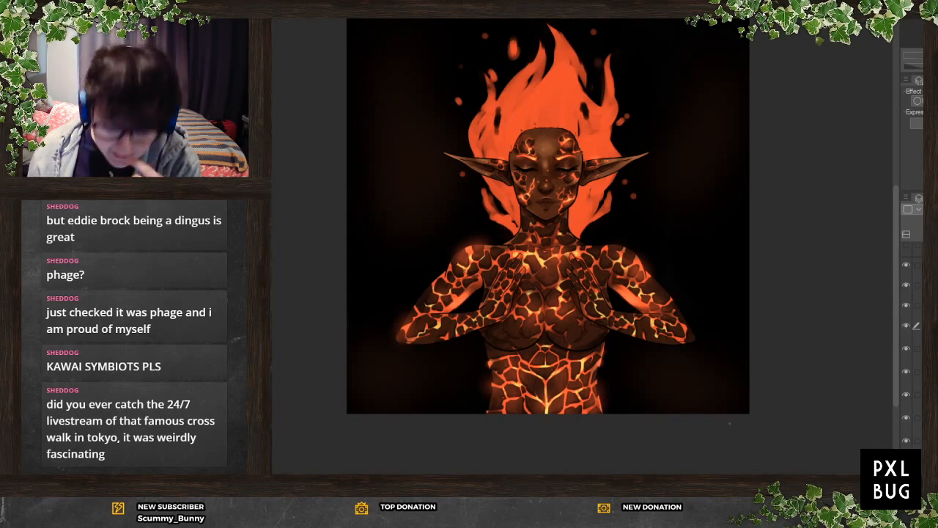
pyautogui.scroll(5, 706, 422)
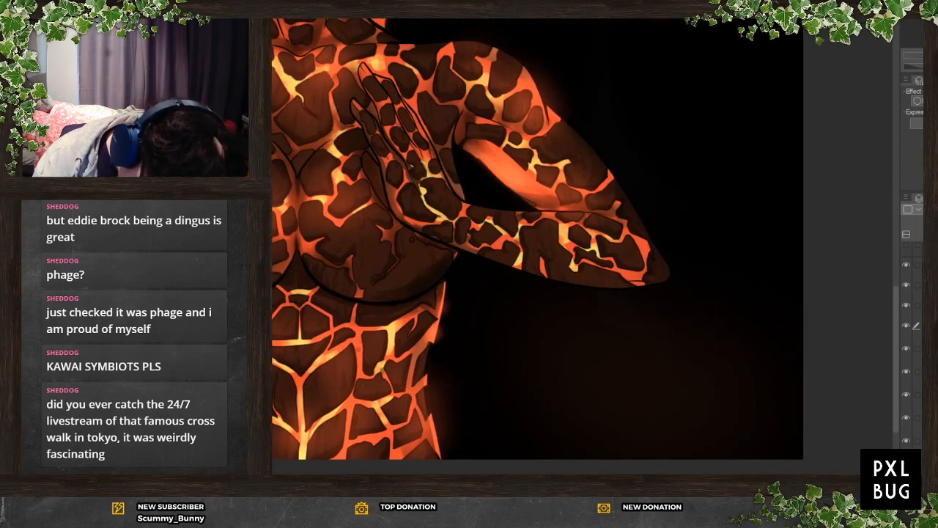
pyautogui.moveTo(467, 149); pyautogui.dragTo(527, 200)
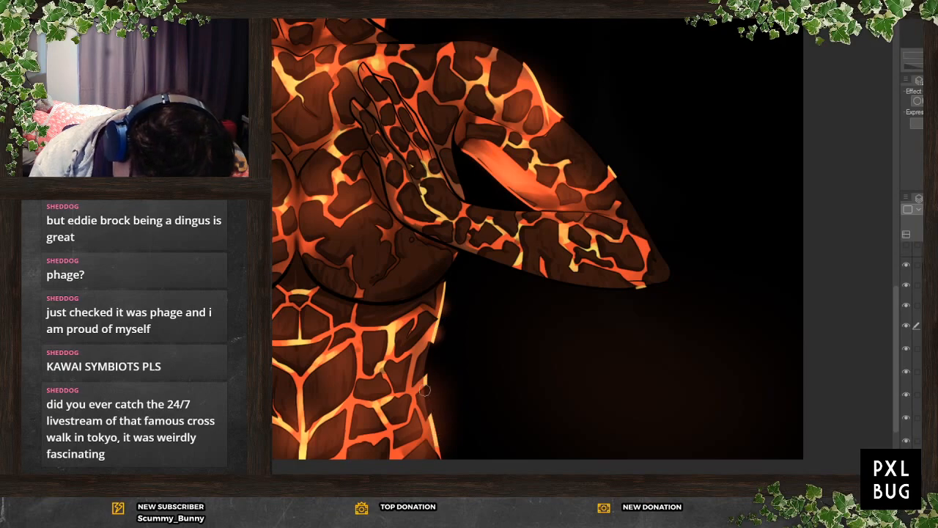
pyautogui.scroll(-5, 781, 444)
pyautogui.scroll(3, 486, 428)
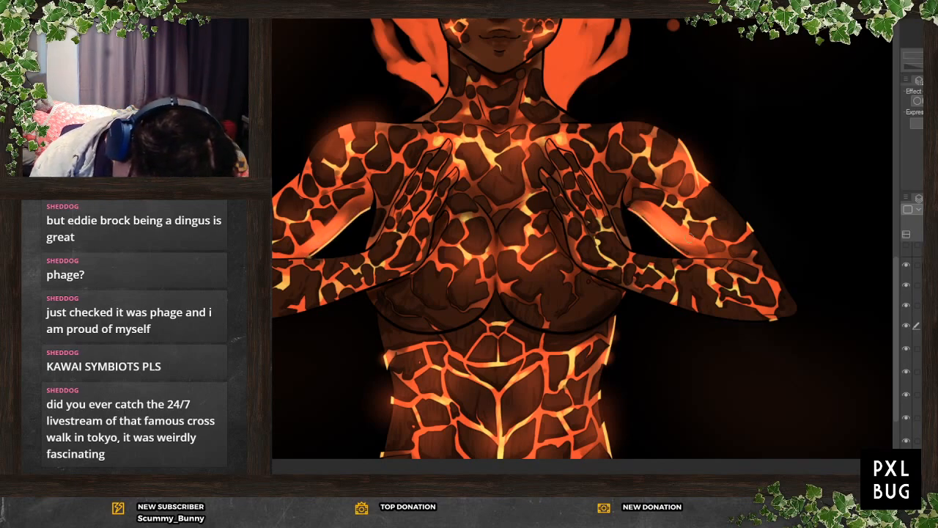
# Add yellow edge highlights along the opposite arm, the shoulders and neck, and trace that arm's hand in glowing yellow
pyautogui.scroll(-4, 796, 364)
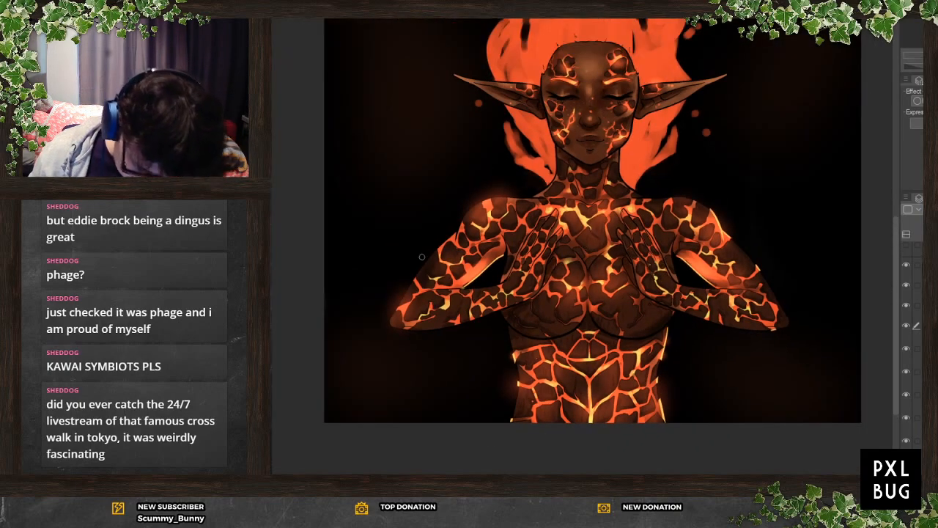
pyautogui.scroll(6, 403, 283)
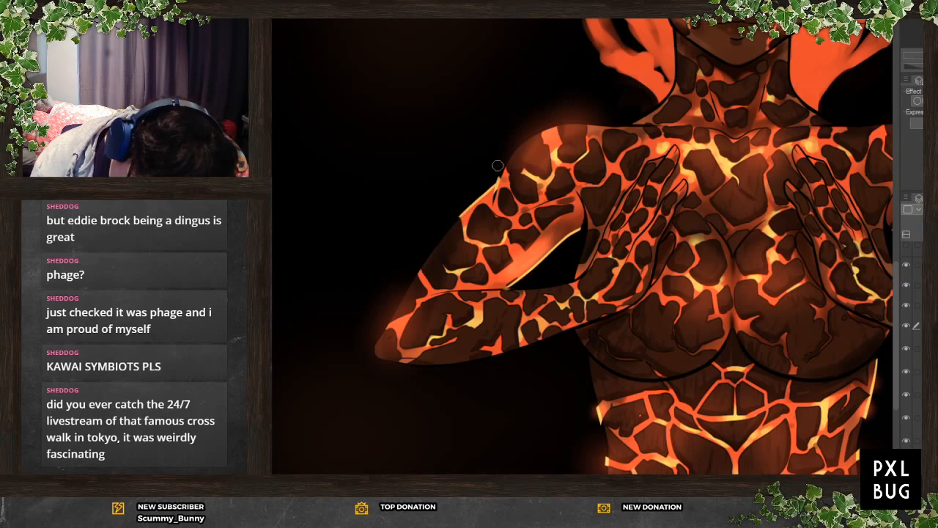
pyautogui.moveTo(541, 131)
pyautogui.mouseDown()
pyautogui.moveTo(569, 96)
pyautogui.moveTo(595, 114)
pyautogui.moveTo(594, 127)
pyautogui.moveTo(644, 98)
pyautogui.moveTo(596, 123)
pyautogui.moveTo(645, 113)
pyautogui.moveTo(631, 119)
pyautogui.moveTo(672, 80)
pyautogui.moveTo(625, 121)
pyautogui.moveTo(638, 120)
pyautogui.moveTo(643, 93)
pyautogui.moveTo(680, 79)
pyautogui.moveTo(647, 110)
pyautogui.moveTo(674, 82)
pyautogui.mouseUp()
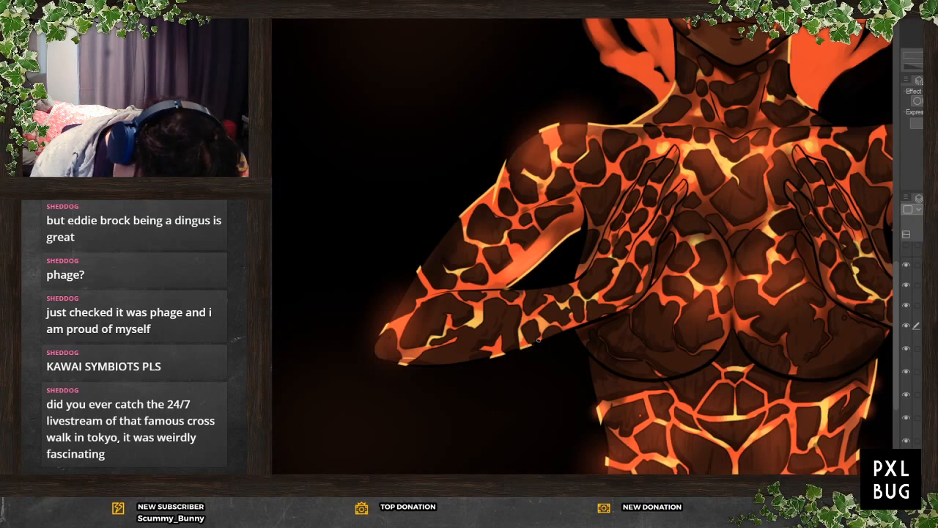
pyautogui.moveTo(569, 331); pyautogui.dragTo(632, 307)
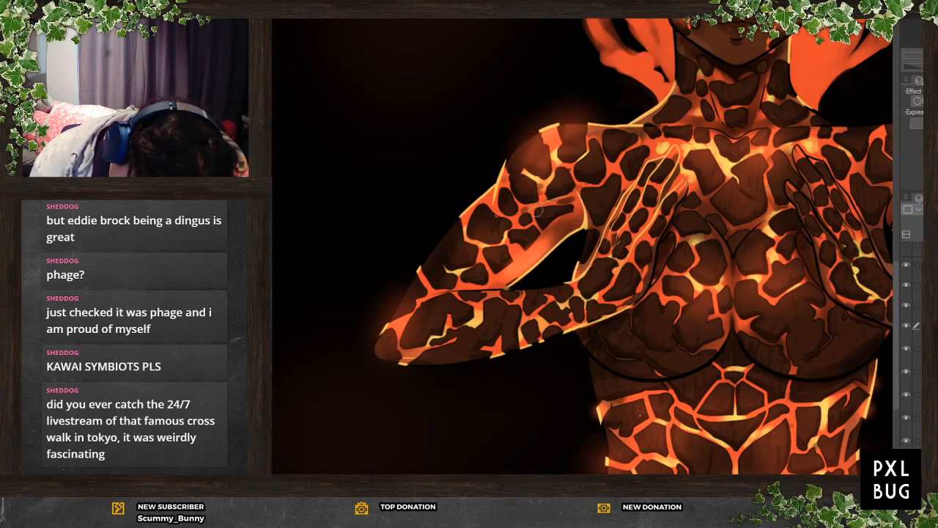
# Trace the other hand's thumb, fingers and wrist with a glowing yellow-orange line and highlight the collarbones
pyautogui.scroll(-2, 431, 376)
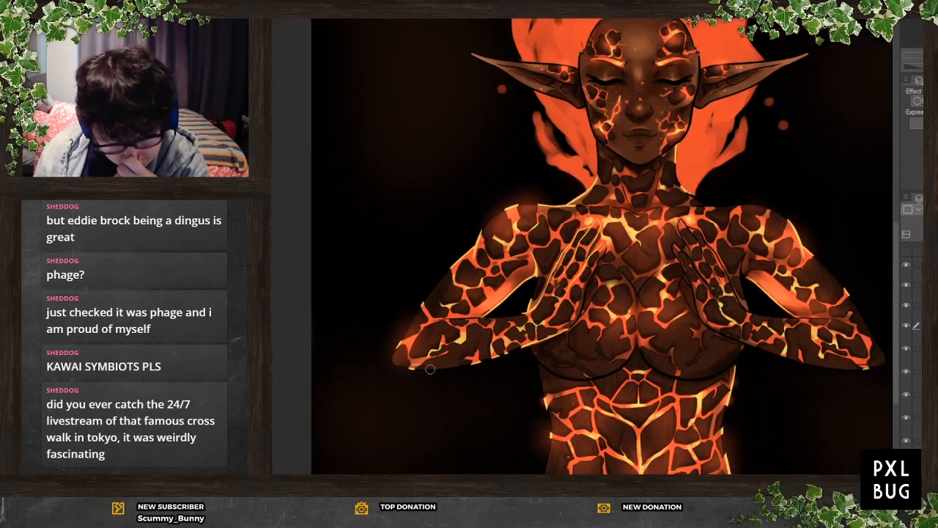
pyautogui.scroll(2, 589, 374)
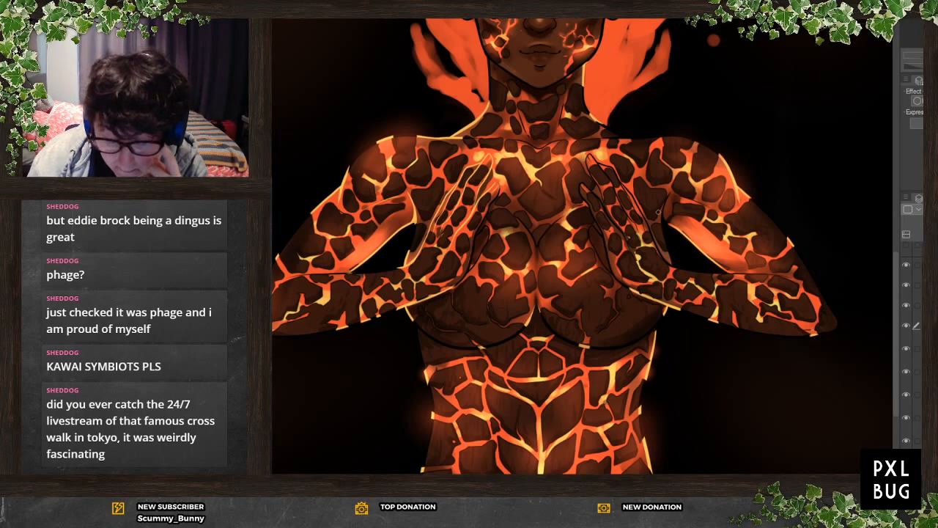
pyautogui.moveTo(608, 249); pyautogui.dragTo(610, 272)
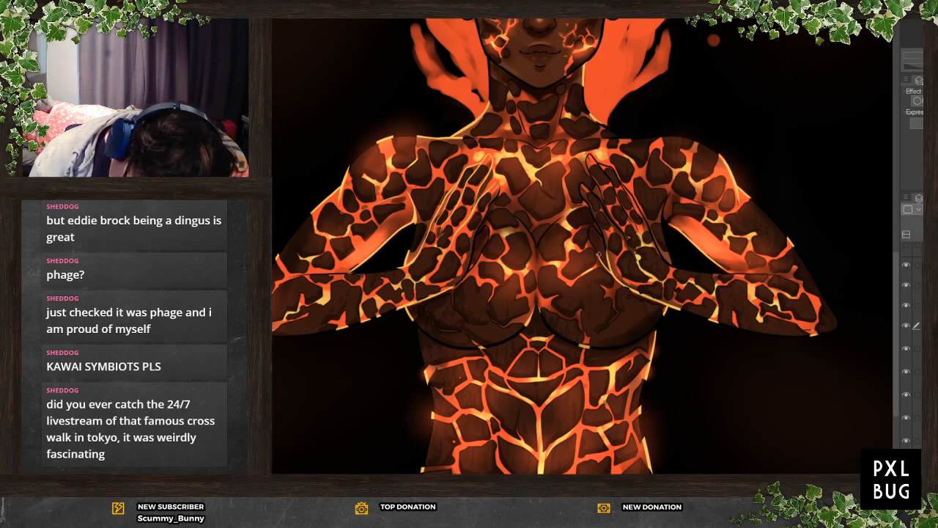
pyautogui.moveTo(592, 226); pyautogui.dragTo(608, 248)
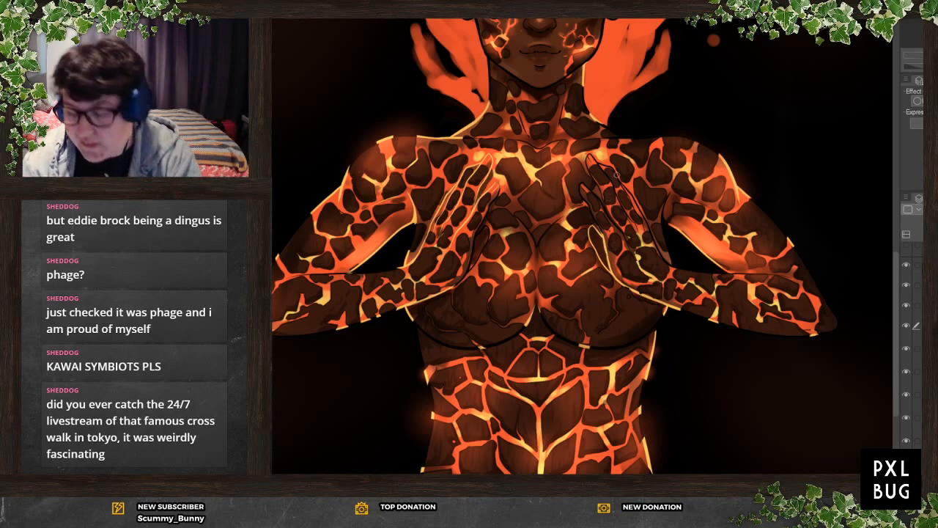
pyautogui.moveTo(603, 233)
pyautogui.mouseDown()
pyautogui.moveTo(579, 180)
pyautogui.moveTo(634, 255)
pyautogui.mouseUp()
pyautogui.moveTo(587, 159); pyautogui.dragTo(617, 226)
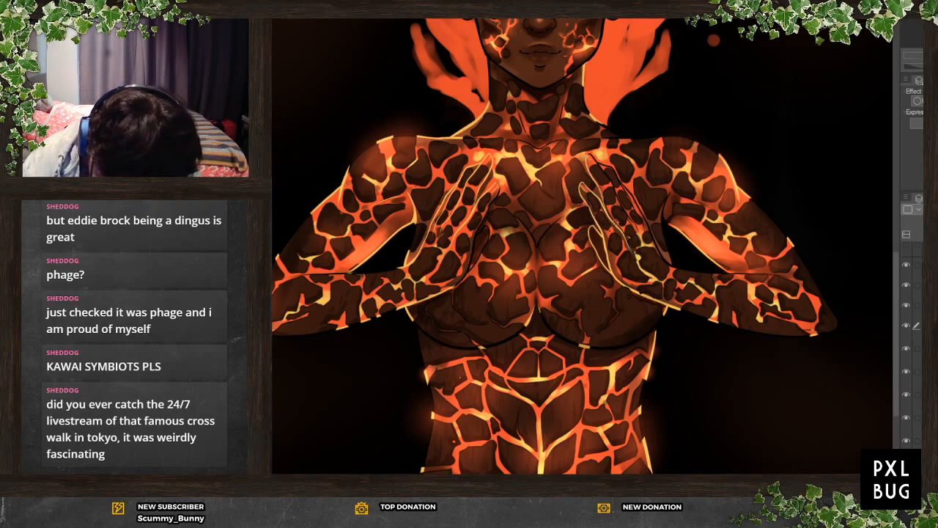
pyautogui.moveTo(586, 152); pyautogui.dragTo(632, 223)
pyautogui.moveTo(595, 157); pyautogui.dragTo(672, 265)
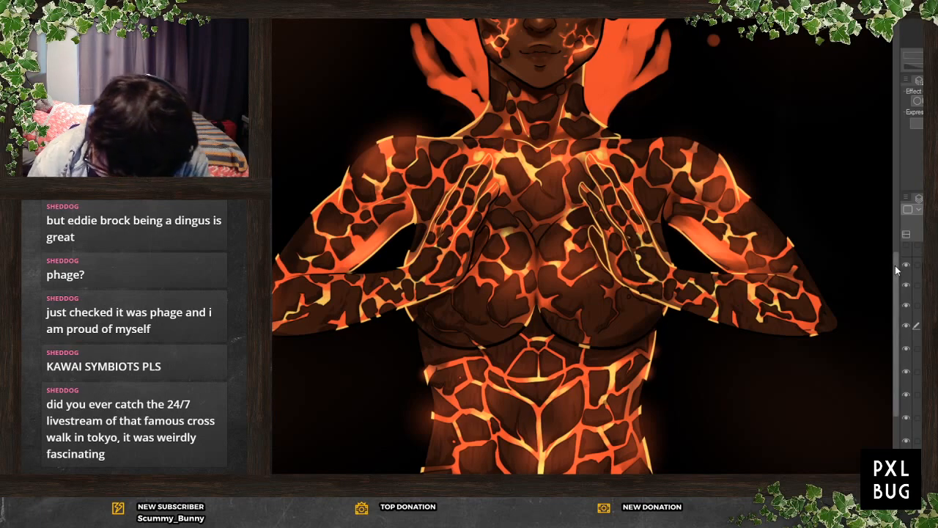
# Clear the V-shaped yellow line from the centre of the chest and trace a thin orange rim along the arms and waist
pyautogui.scroll(-3, 892, 285)
pyautogui.scroll(10, 886, 287)
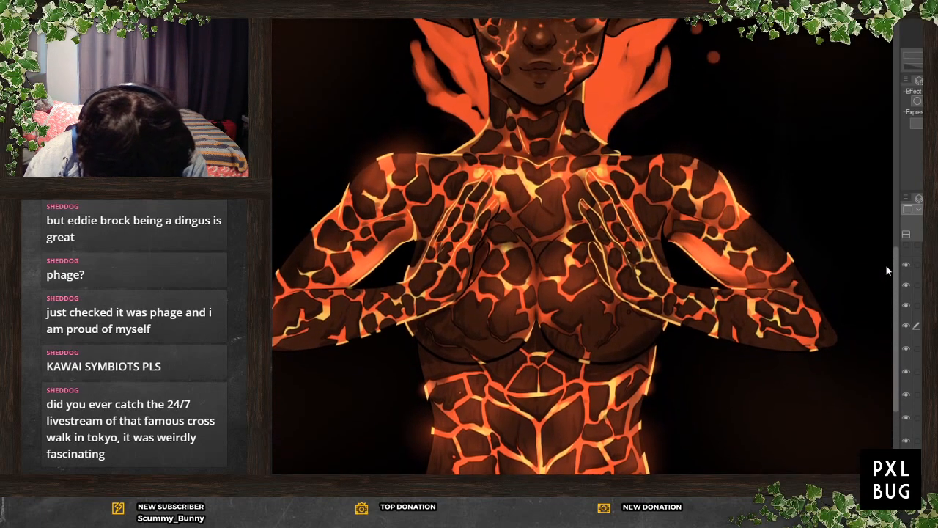
pyautogui.scroll(1, 882, 229)
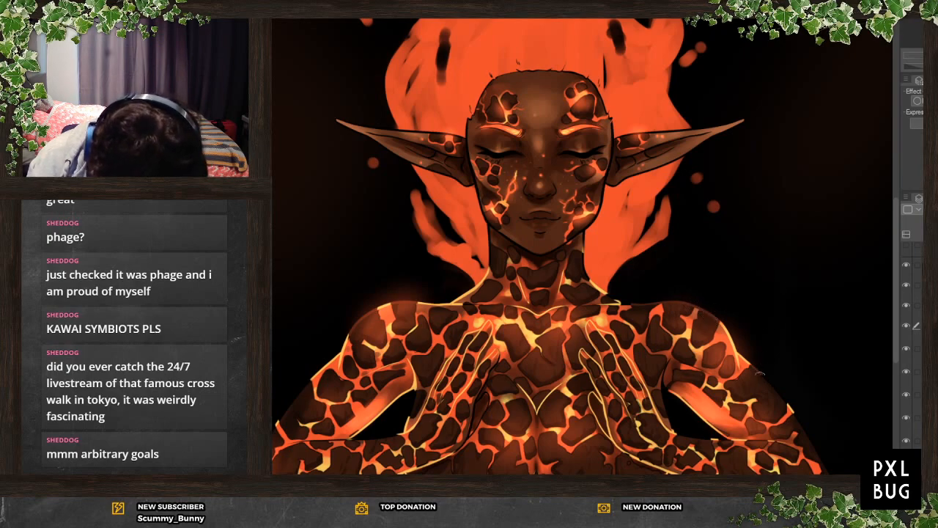
pyautogui.moveTo(523, 394)
pyautogui.mouseDown()
pyautogui.moveTo(533, 407)
pyautogui.moveTo(549, 390)
pyautogui.mouseUp()
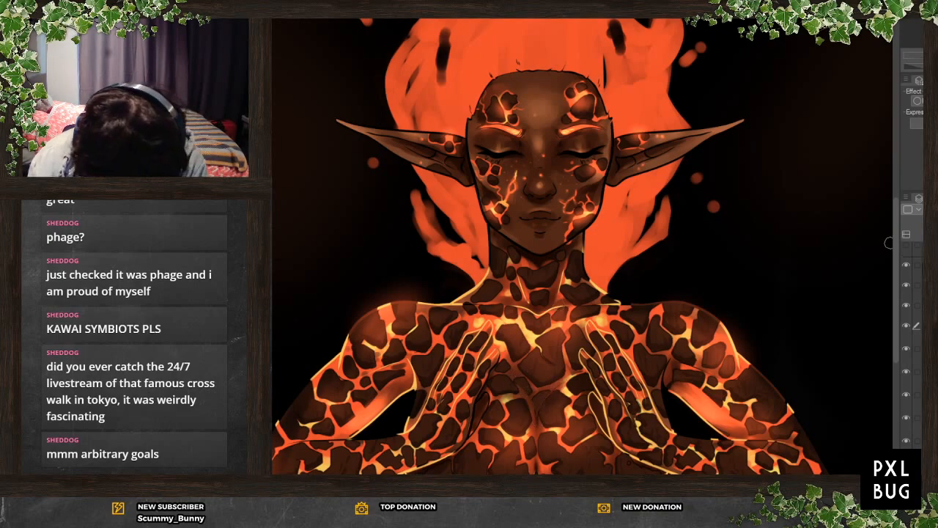
pyautogui.moveTo(895, 246); pyautogui.dragTo(894, 299)
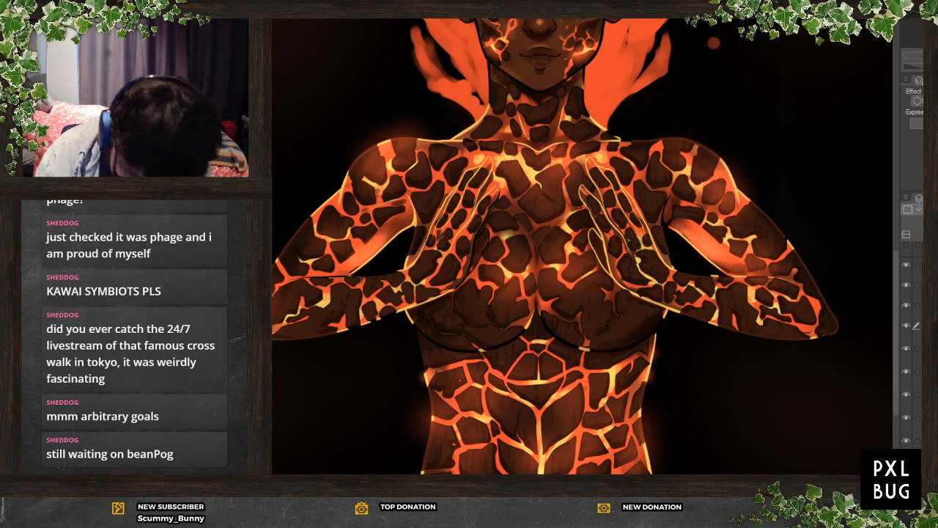
pyautogui.moveTo(901, 285); pyautogui.dragTo(892, 250)
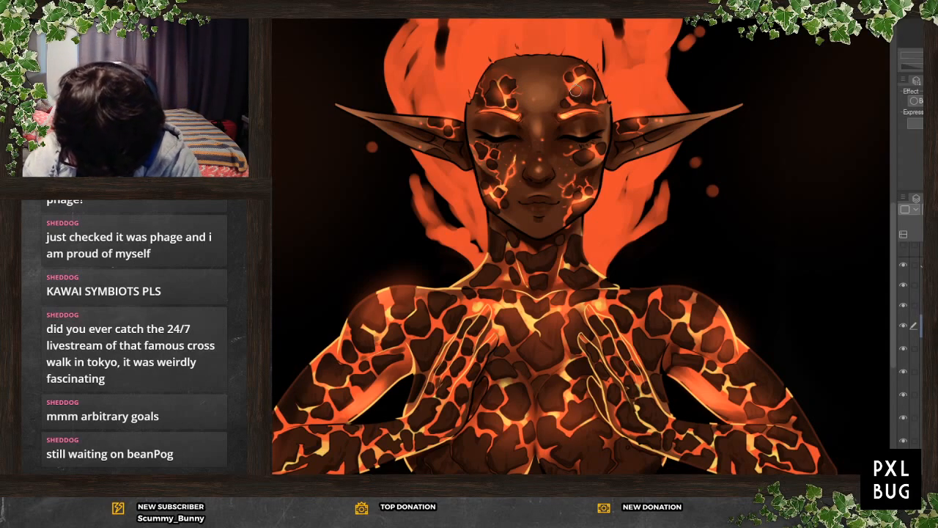
pyautogui.moveTo(891, 238); pyautogui.dragTo(867, 247)
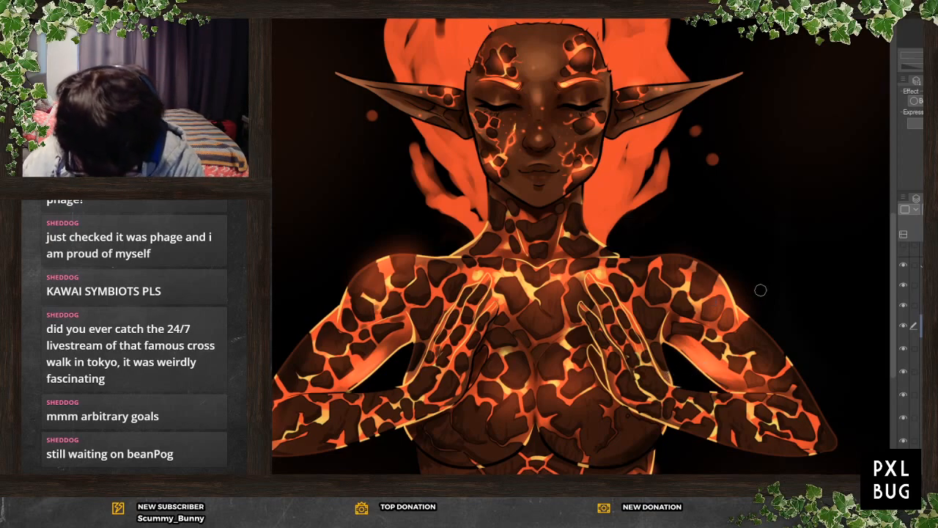
# Switch to a lower layer and paint yellow highlights into the orange glow along both inner arms
pyautogui.scroll(-4, 596, 220)
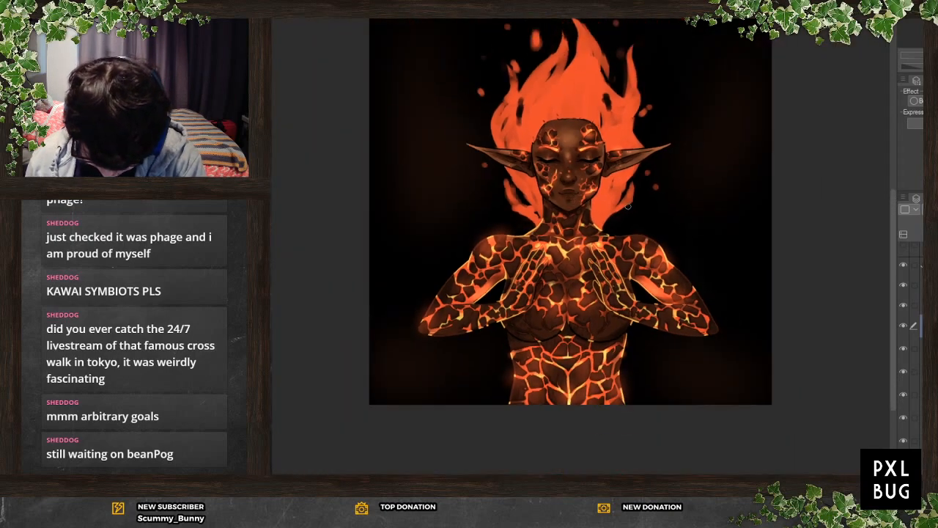
pyautogui.scroll(1, 560, 165)
pyautogui.scroll(1, 561, 165)
pyautogui.scroll(1, 621, 164)
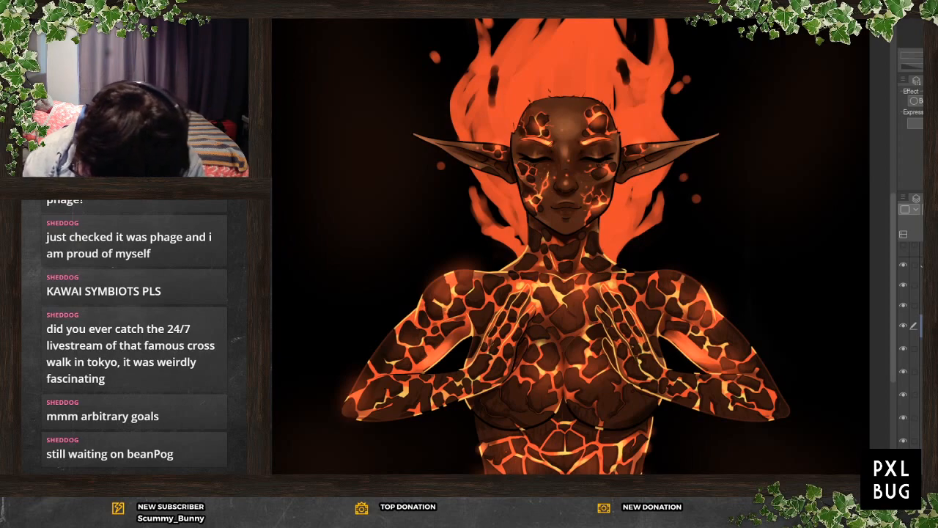
pyautogui.click(921, 417)
pyautogui.click(904, 417)
pyautogui.click(903, 418)
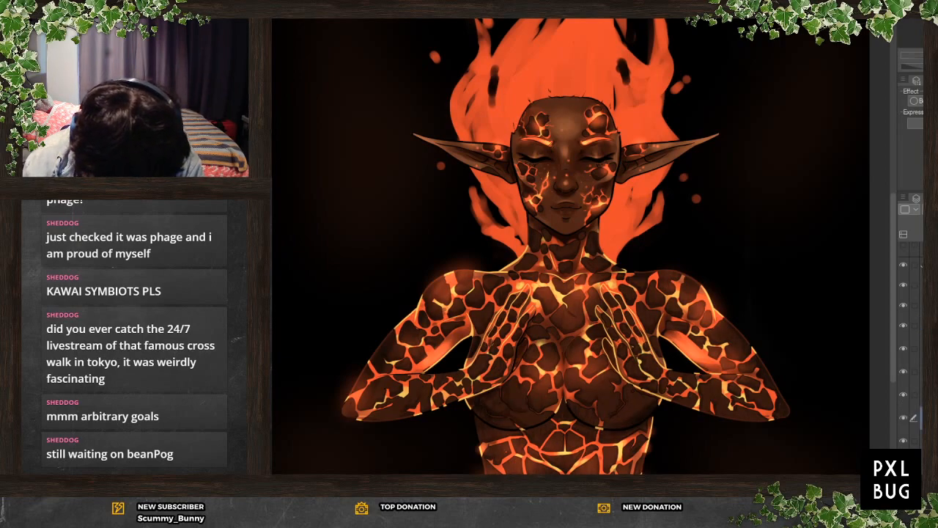
pyautogui.click(922, 464)
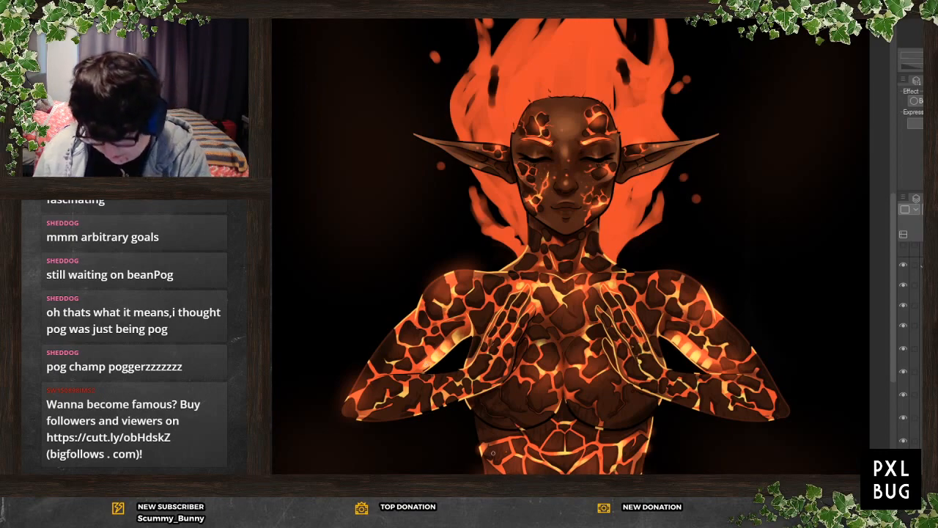
pyautogui.scroll(3, 795, 438)
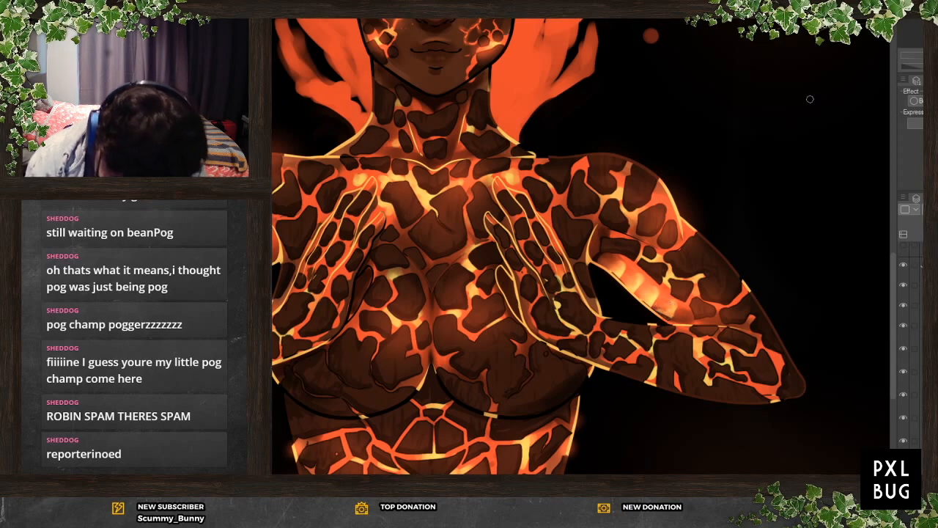
# Examine the whole figure from the flame hair down to the waist to judge the overall glow
pyautogui.scroll(-3, 638, 439)
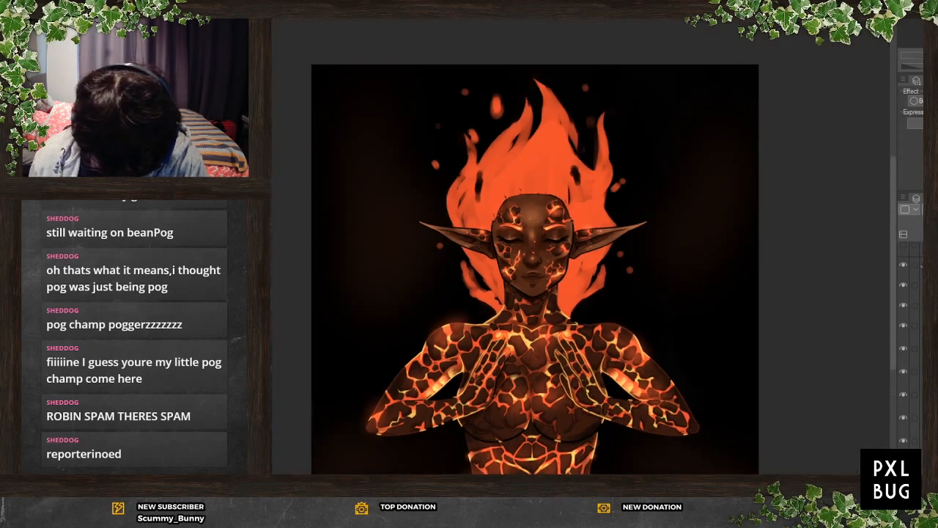
pyautogui.scroll(2, 516, 443)
pyautogui.scroll(-2, 610, 338)
pyautogui.scroll(8, 608, 359)
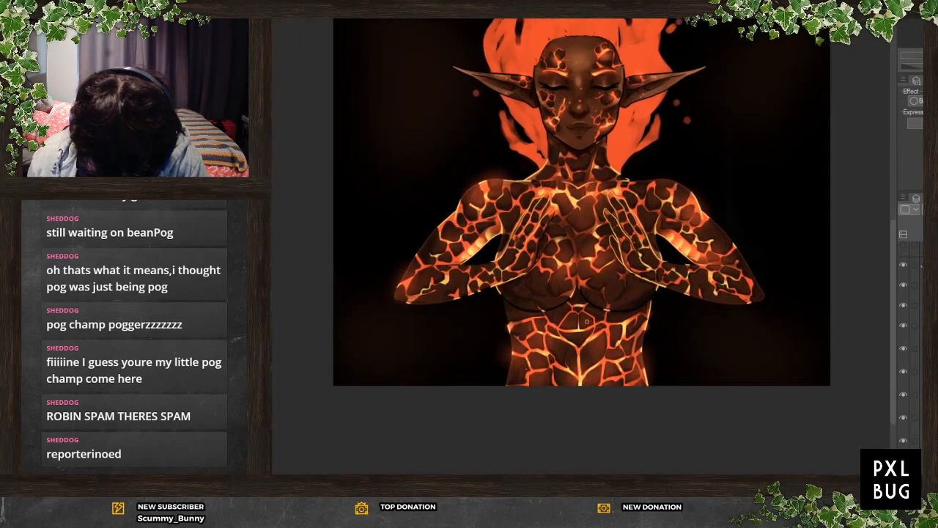
pyautogui.scroll(-2, 605, 366)
pyautogui.scroll(1, 640, 253)
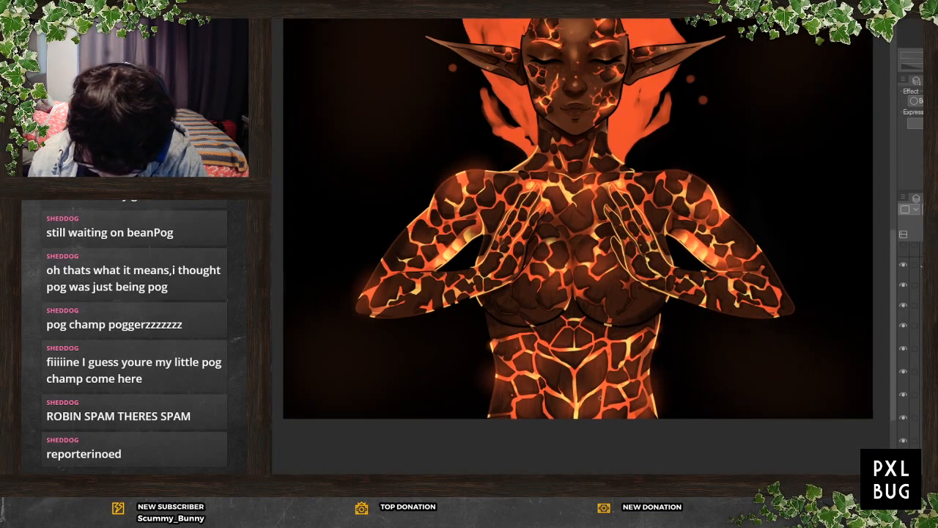
pyautogui.moveTo(892, 286); pyautogui.dragTo(892, 185)
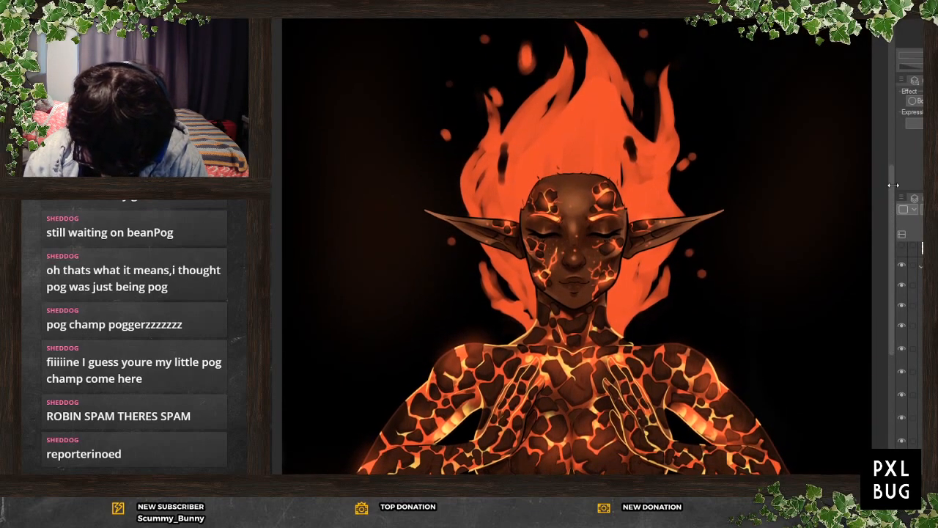
pyautogui.scroll(-2, 595, 377)
pyautogui.scroll(1, 595, 377)
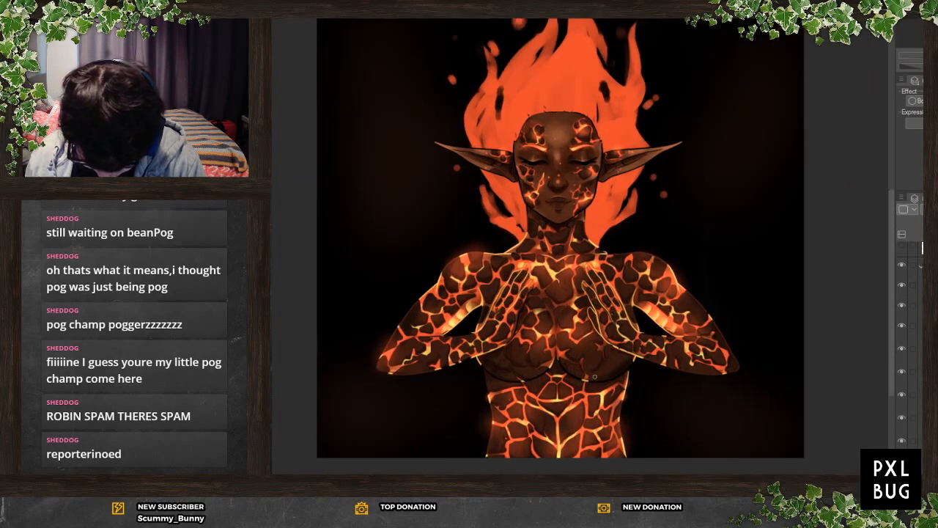
pyautogui.moveTo(891, 305); pyautogui.dragTo(886, 290)
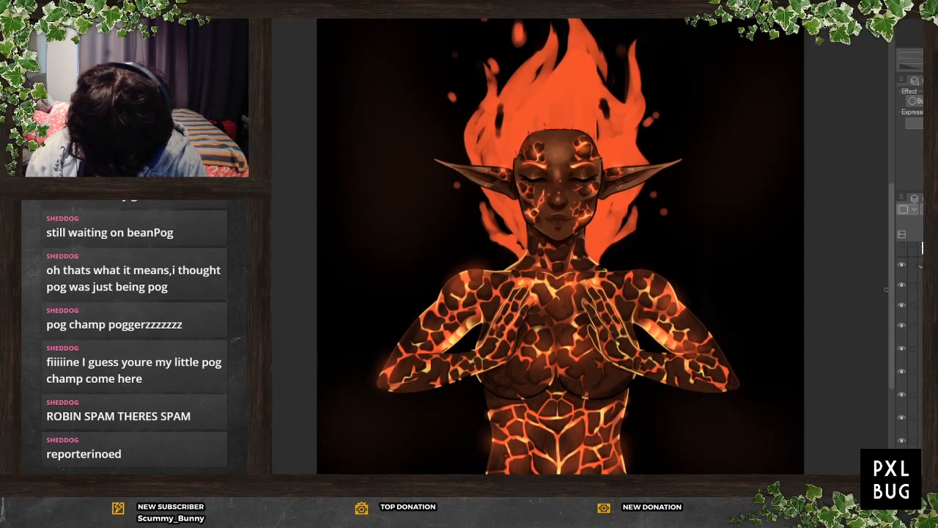
# Select the layer with the black border effect around the rock plates and try an orange edge colour sampled from the artwork
pyautogui.scroll(-2, 910, 344)
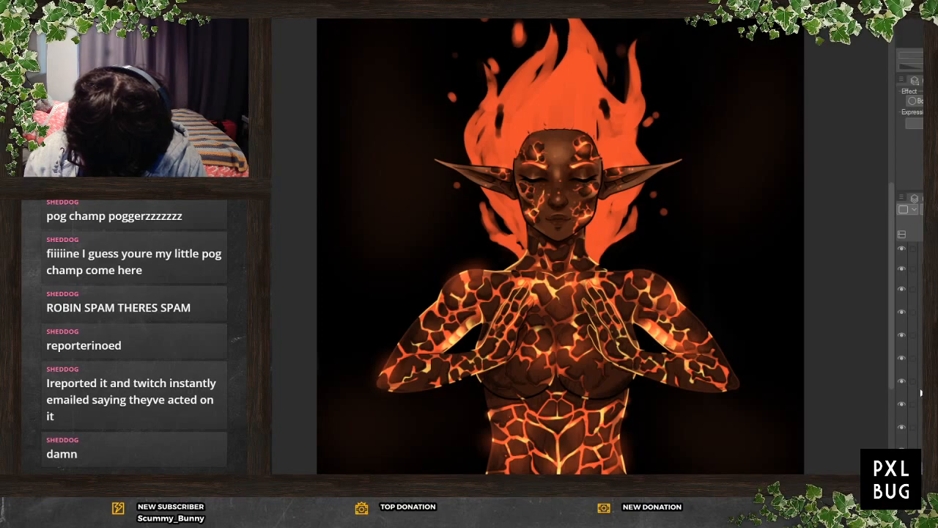
pyautogui.click(902, 402)
pyautogui.click(921, 404)
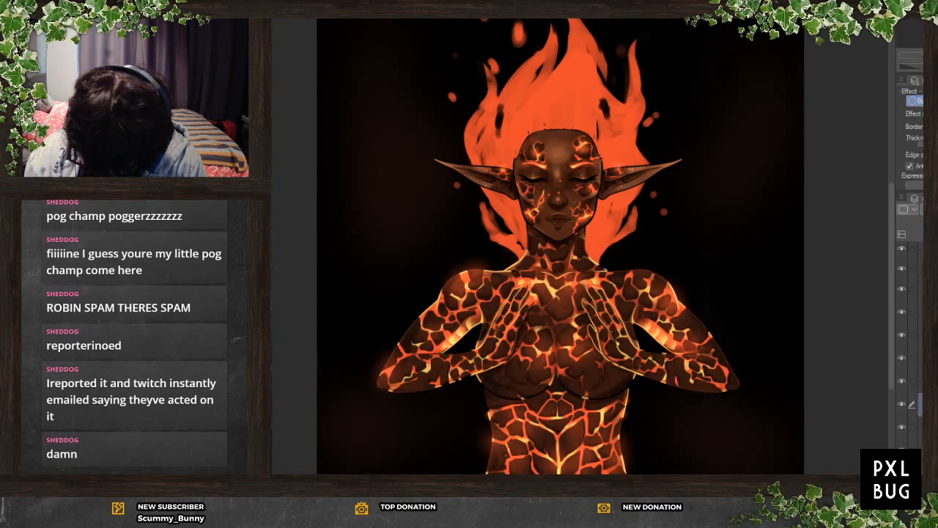
pyautogui.click(932, 155)
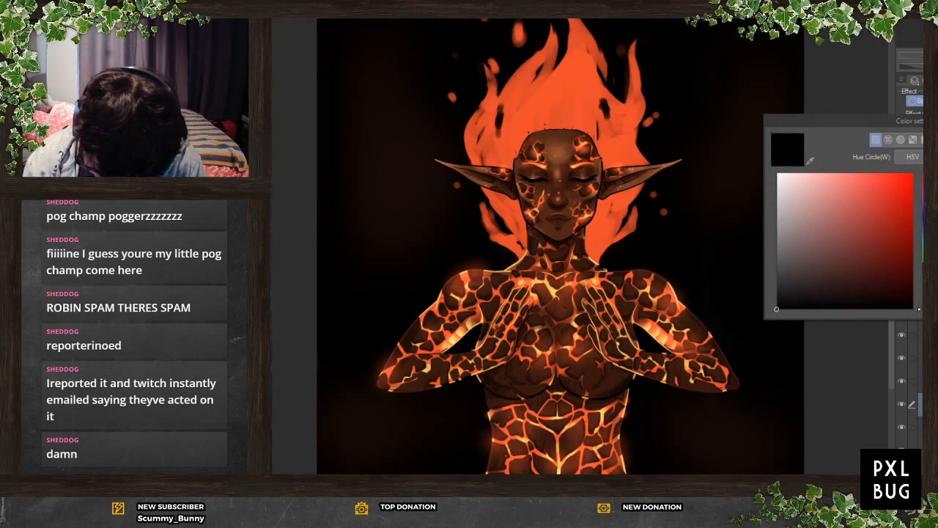
pyautogui.click(810, 160)
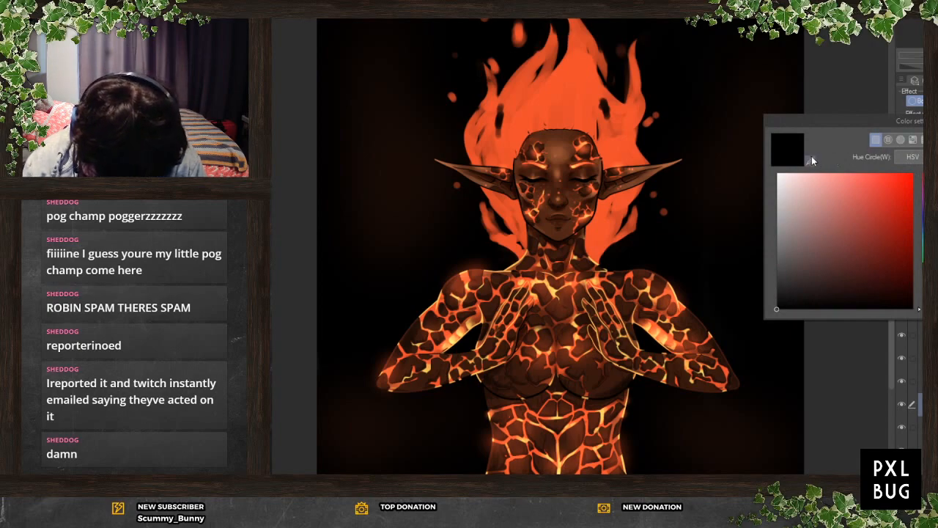
pyautogui.click(671, 284)
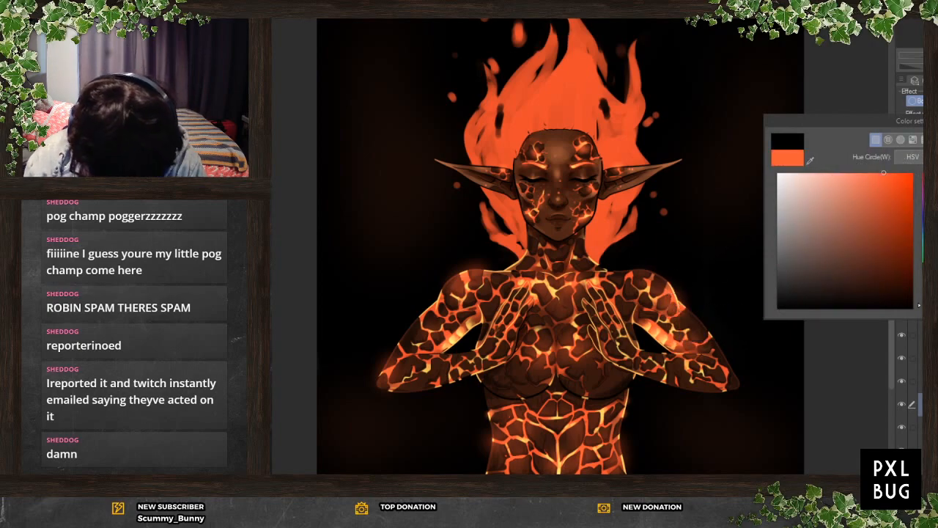
pyautogui.click(936, 139)
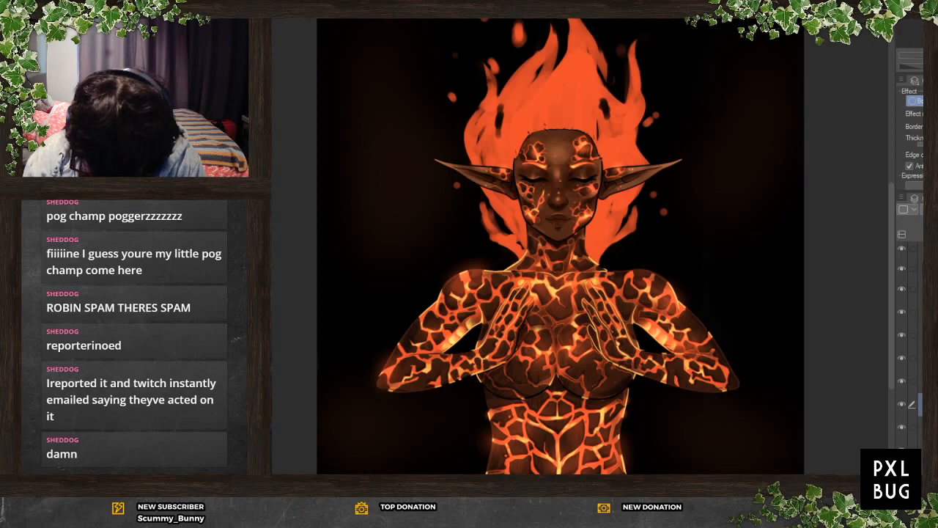
# Try a pale yellow edge colour for the rock plates' border effect, sampled from a bright crack on the arm
pyautogui.click(934, 154)
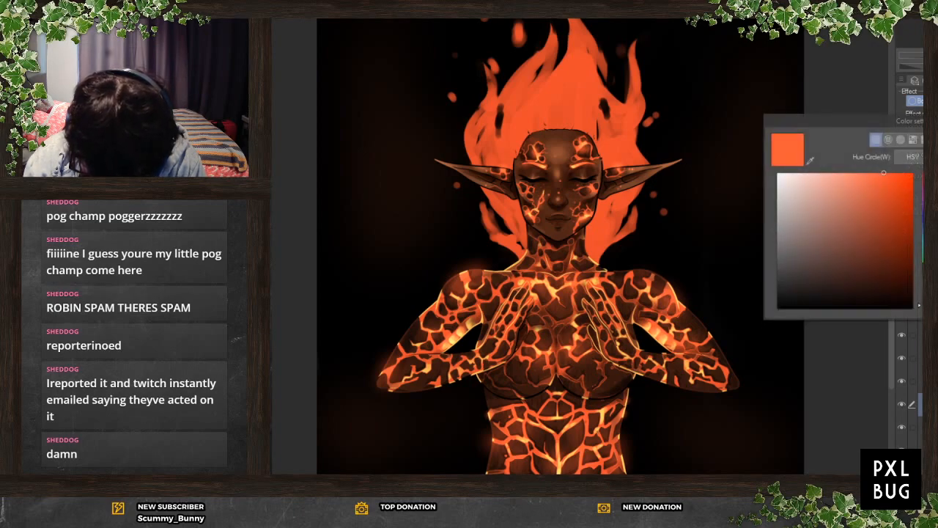
pyautogui.click(811, 160)
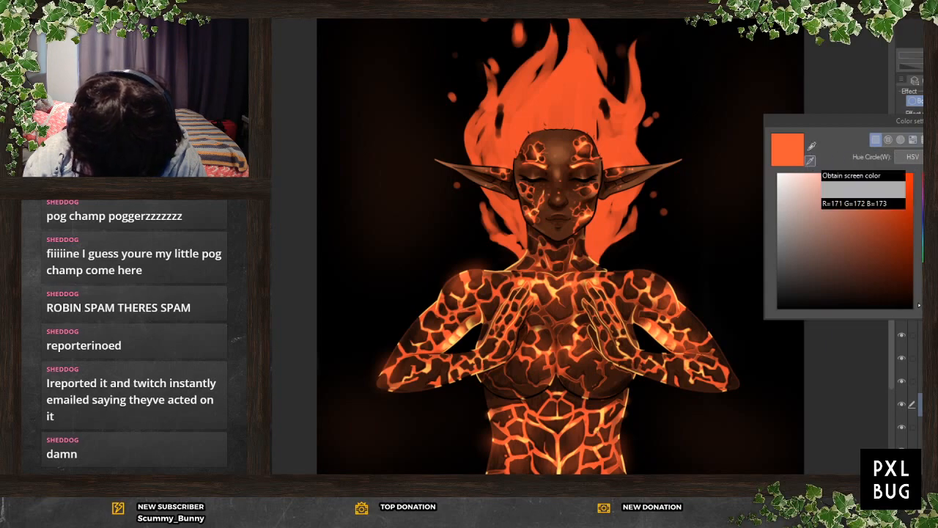
pyautogui.click(666, 340)
pyautogui.press('Return')
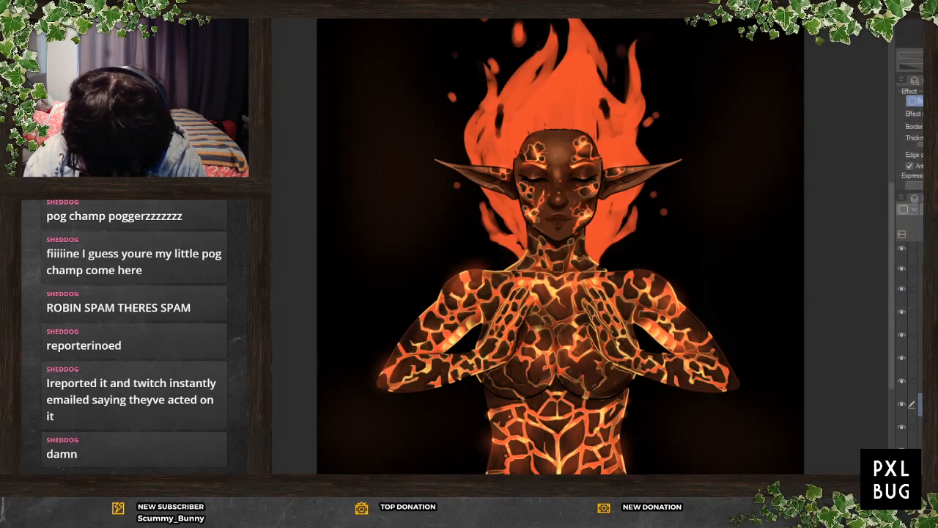
# Set the edge colour of the rock plates' border effect back to near-black
pyautogui.click(929, 155)
pyautogui.moveTo(795, 273); pyautogui.dragTo(786, 311)
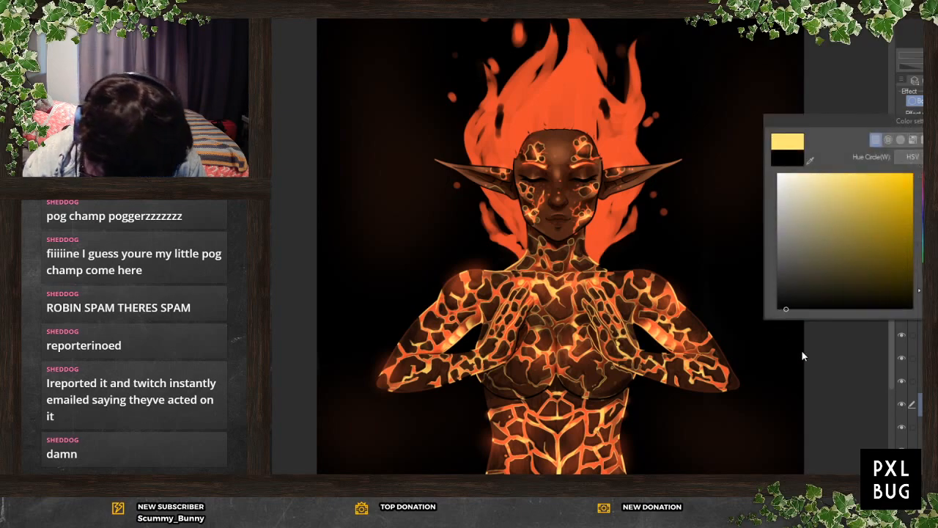
pyautogui.press('Return')
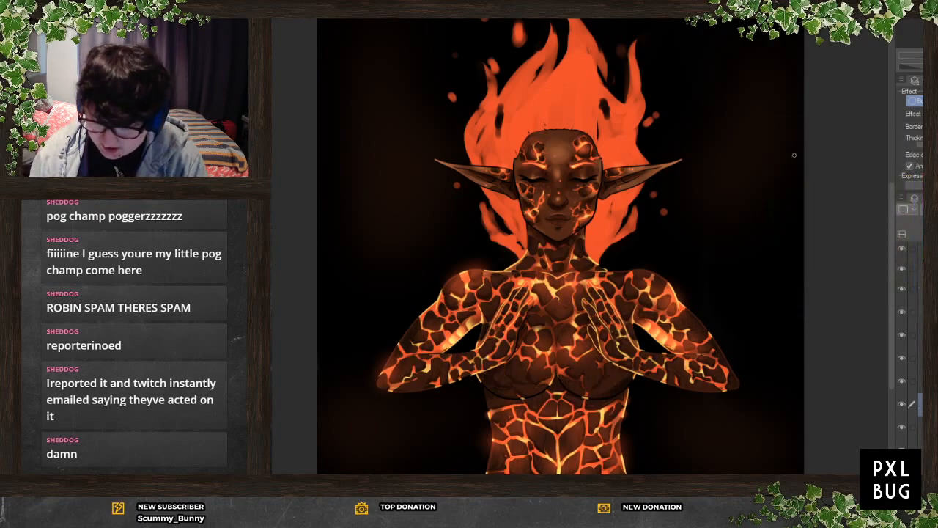
# Switch to a layer higher in the stack and paint orange lower lashes and a glowing lash line under the figure's right eye
pyautogui.scroll(2, 586, 372)
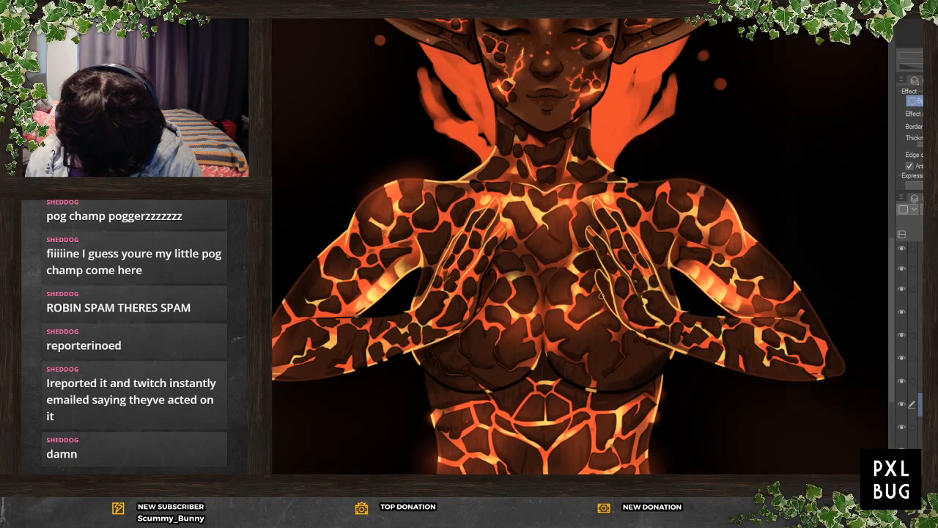
pyautogui.scroll(-1, 600, 296)
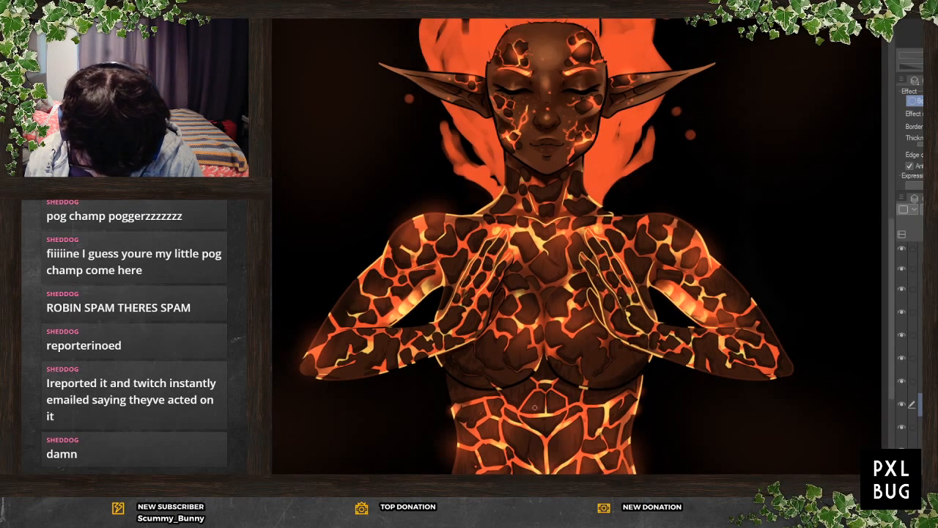
pyautogui.scroll(2, 910, 345)
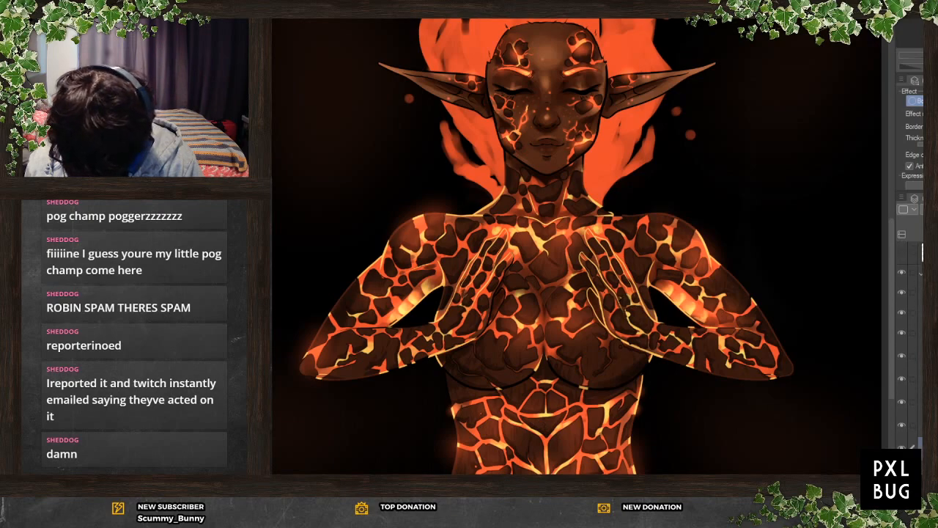
pyautogui.click(920, 333)
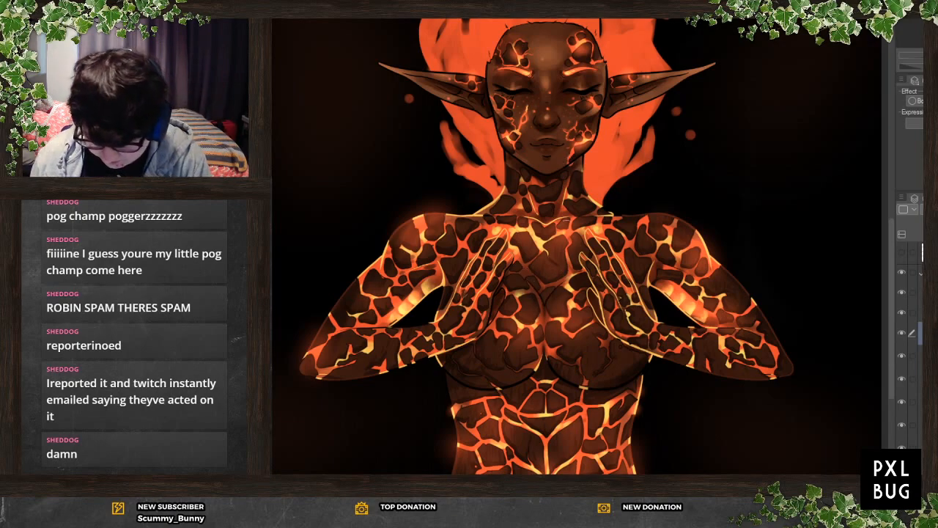
pyautogui.scroll(-2, 635, 401)
pyautogui.scroll(3, 564, 246)
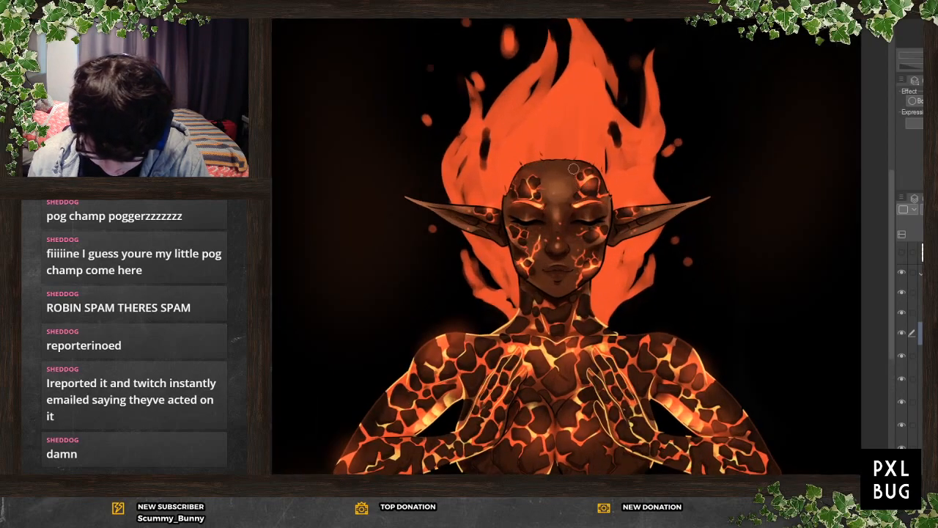
pyautogui.scroll(4, 550, 186)
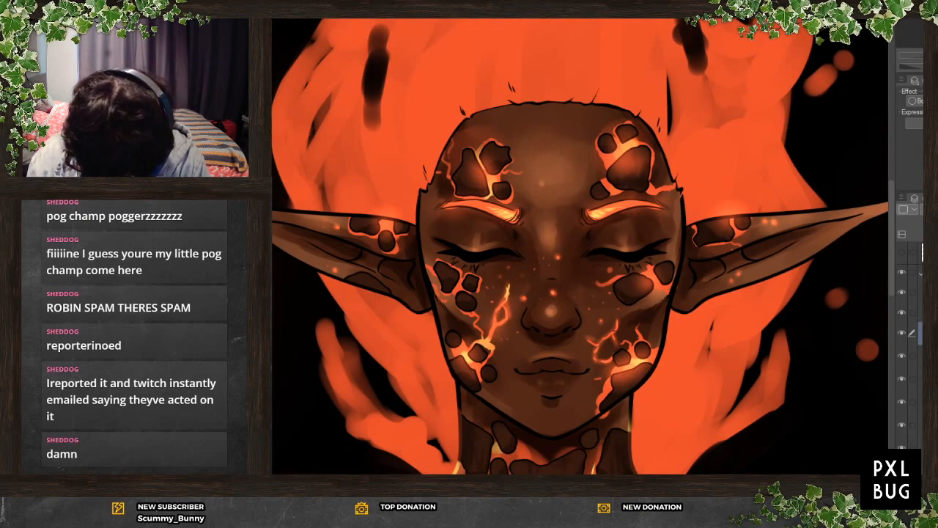
pyautogui.scroll(-3, 910, 344)
pyautogui.scroll(4, 910, 344)
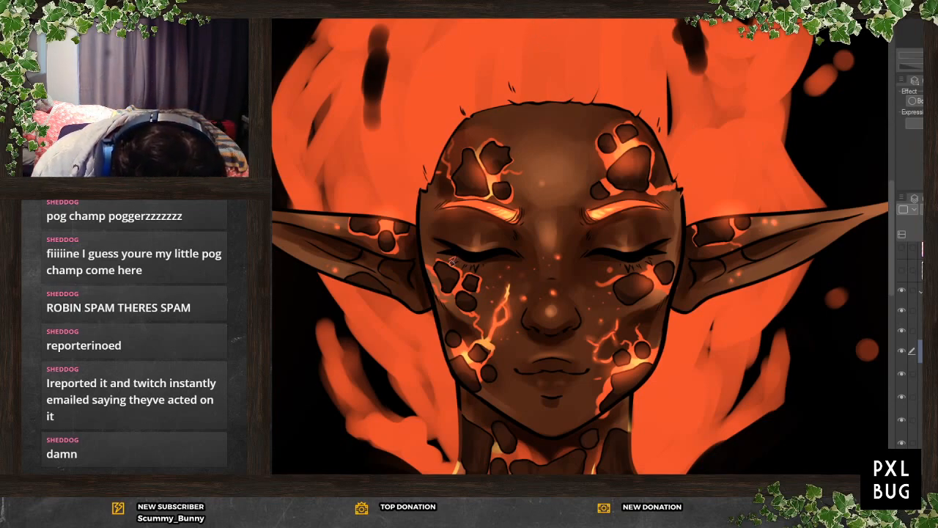
pyautogui.scroll(3, 469, 298)
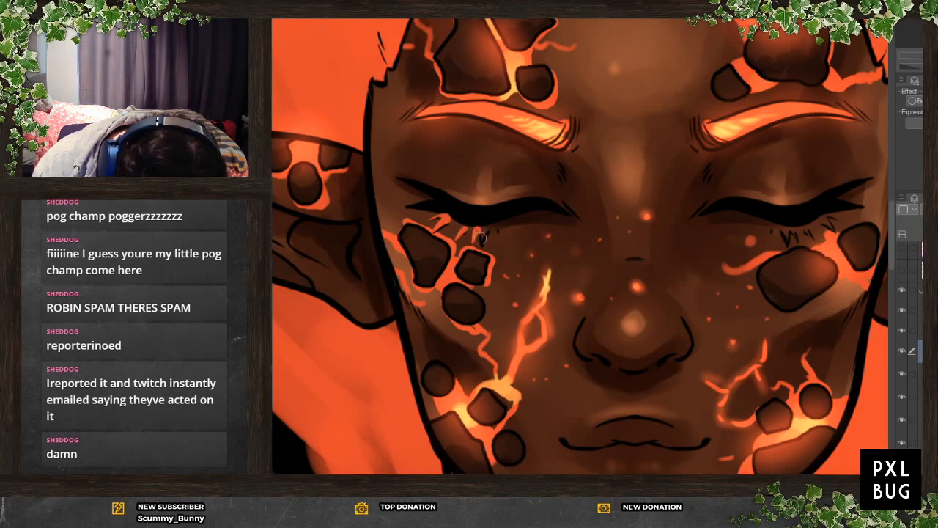
pyautogui.moveTo(483, 240)
pyautogui.mouseDown()
pyautogui.moveTo(486, 224)
pyautogui.moveTo(481, 245)
pyautogui.moveTo(487, 226)
pyautogui.moveTo(498, 233)
pyautogui.mouseUp()
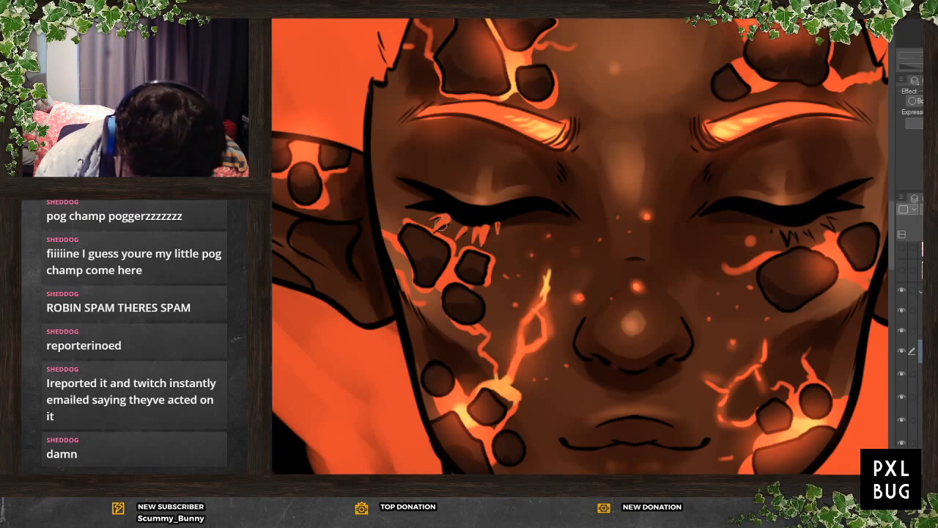
pyautogui.moveTo(447, 208)
pyautogui.mouseDown()
pyautogui.moveTo(510, 220)
pyautogui.moveTo(465, 230)
pyautogui.moveTo(538, 204)
pyautogui.mouseUp()
pyautogui.scroll(-2, 470, 336)
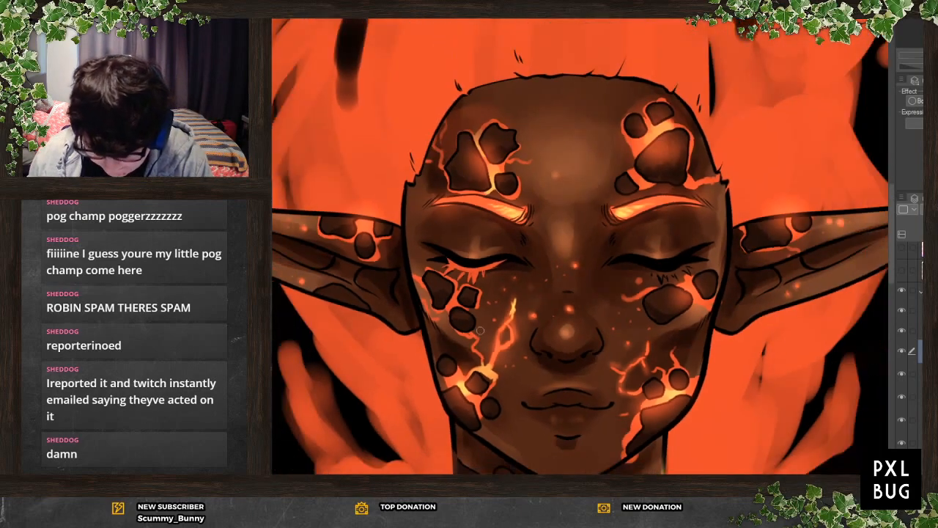
# Paint a matching orange lash line and spiky lower lashes under the figure's left eye
pyautogui.scroll(2, 657, 318)
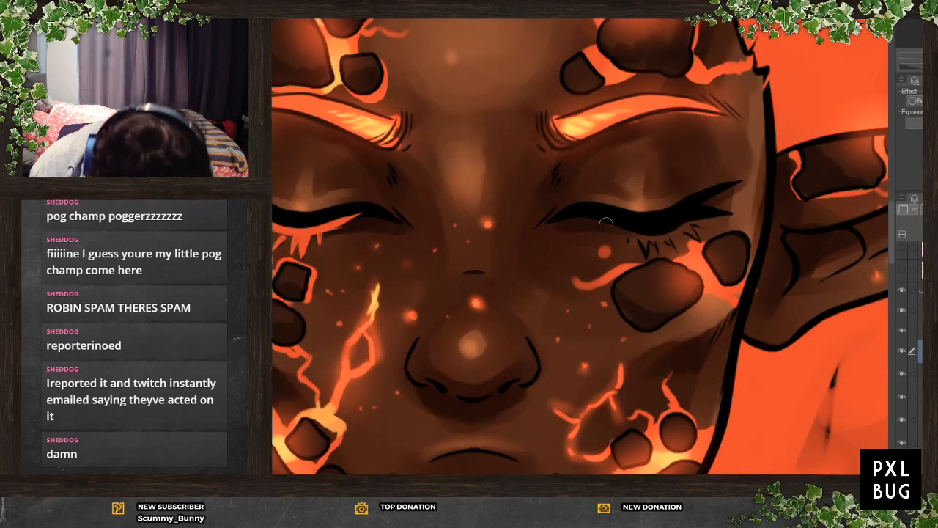
pyautogui.moveTo(587, 220)
pyautogui.mouseDown()
pyautogui.moveTo(651, 232)
pyautogui.moveTo(697, 216)
pyautogui.mouseUp()
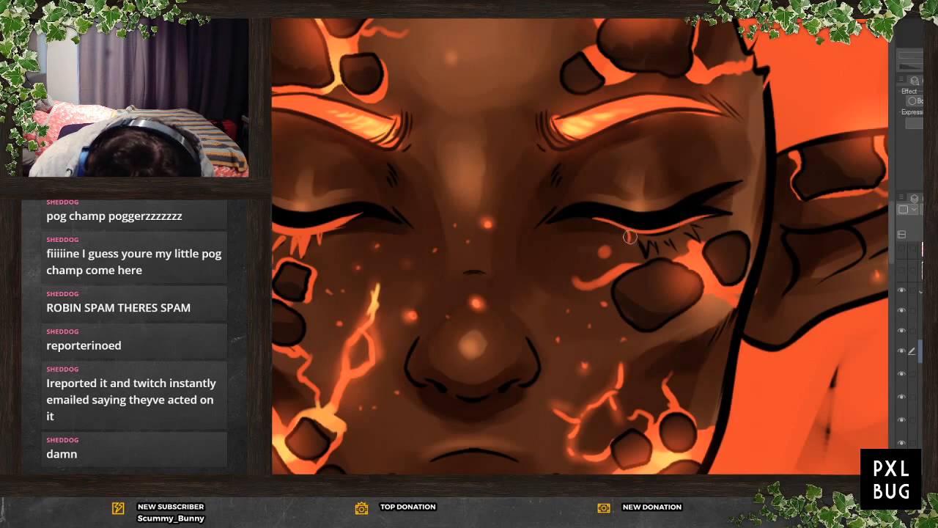
pyautogui.moveTo(642, 248)
pyautogui.mouseDown()
pyautogui.moveTo(700, 219)
pyautogui.moveTo(653, 234)
pyautogui.moveTo(674, 249)
pyautogui.moveTo(666, 230)
pyautogui.moveTo(686, 225)
pyautogui.moveTo(671, 227)
pyautogui.moveTo(696, 239)
pyautogui.moveTo(685, 220)
pyautogui.moveTo(702, 225)
pyautogui.moveTo(693, 219)
pyautogui.moveTo(701, 227)
pyautogui.moveTo(693, 234)
pyautogui.moveTo(662, 231)
pyautogui.moveTo(674, 248)
pyautogui.moveTo(653, 235)
pyautogui.moveTo(657, 247)
pyautogui.moveTo(651, 232)
pyautogui.moveTo(645, 253)
pyautogui.moveTo(634, 231)
pyautogui.mouseUp()
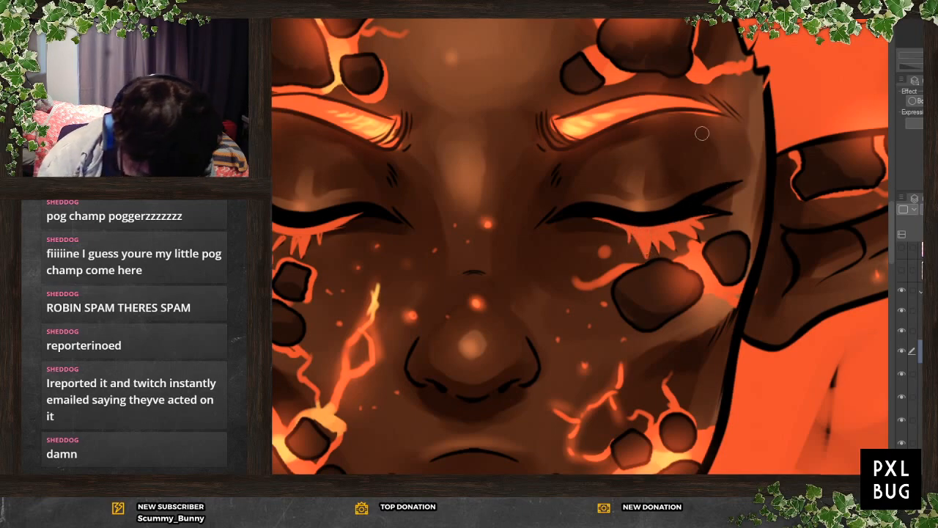
pyautogui.scroll(-3, 511, 440)
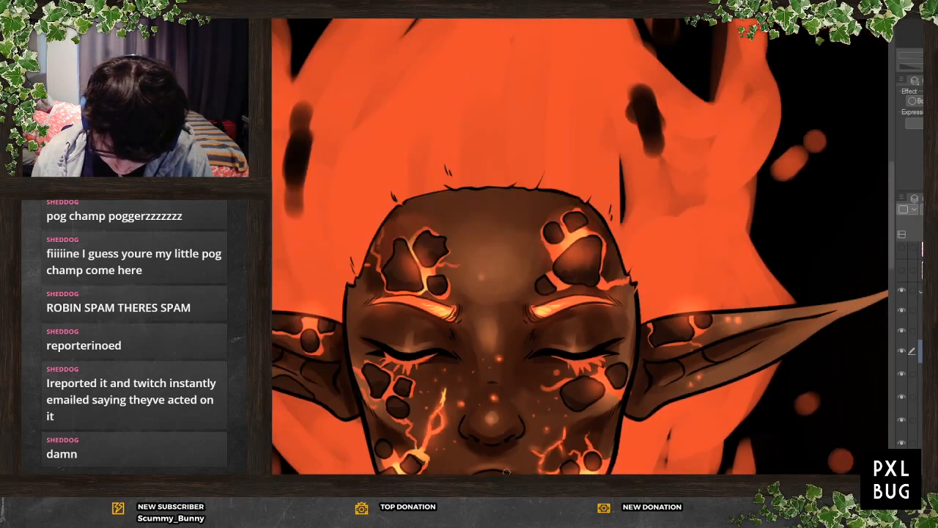
# Add yellow highlights to the lower lashes and touch up the lash lines of both closed eyes
pyautogui.scroll(4, 437, 319)
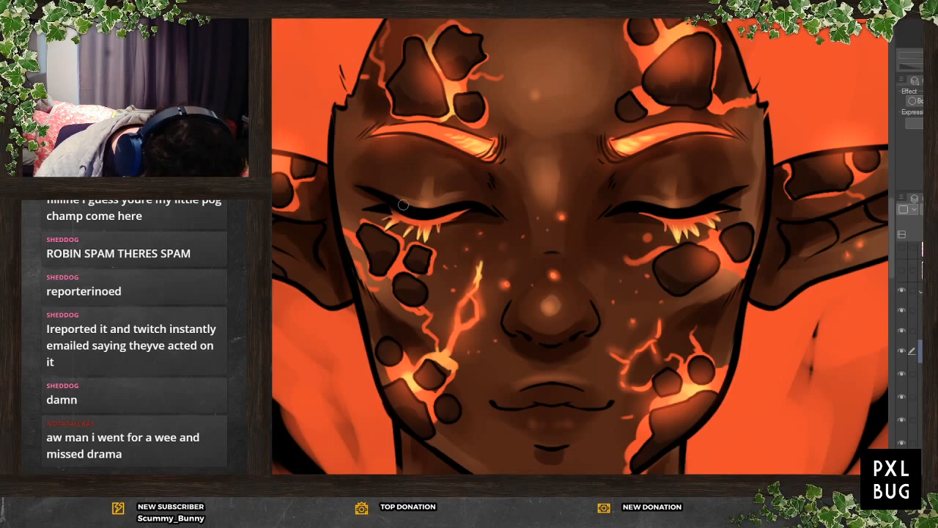
pyautogui.moveTo(410, 212); pyautogui.dragTo(479, 207)
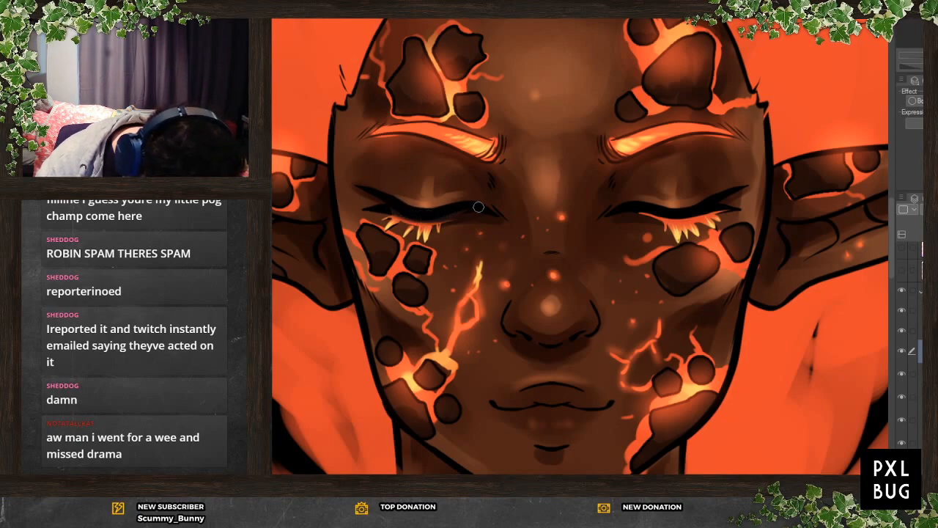
pyautogui.moveTo(641, 212)
pyautogui.mouseDown()
pyautogui.moveTo(702, 214)
pyautogui.moveTo(692, 213)
pyautogui.mouseUp()
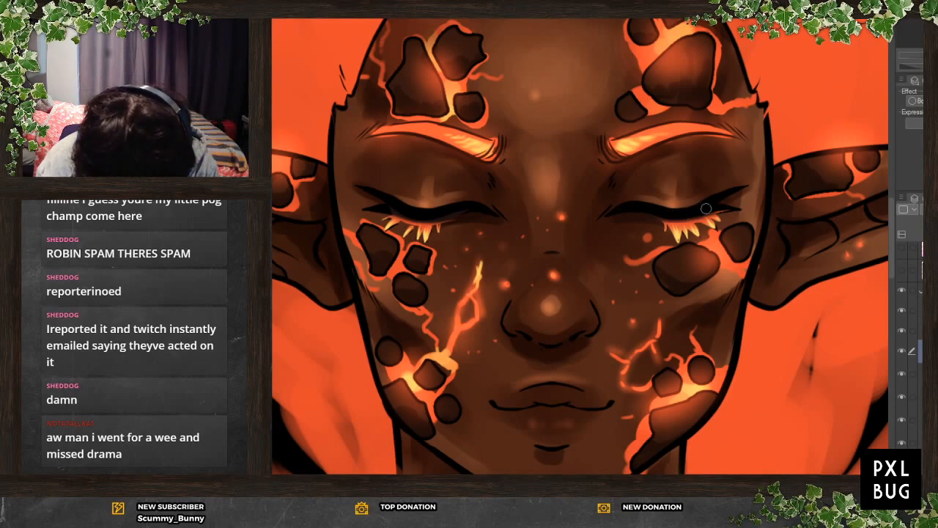
pyautogui.scroll(-4, 550, 226)
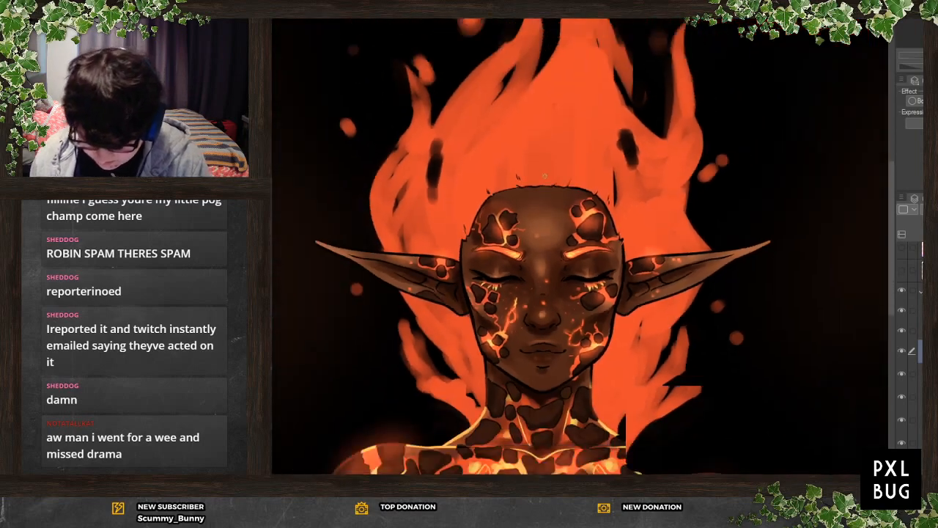
# Switch to the line art layer and erase the thick black eyelid and upper lash lines from both closed eyes
pyautogui.scroll(4, 549, 234)
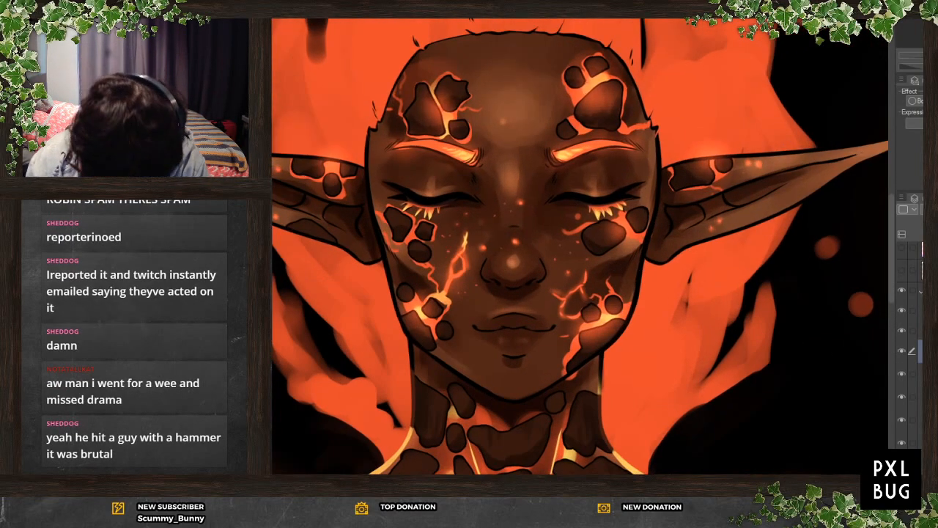
pyautogui.click(920, 374)
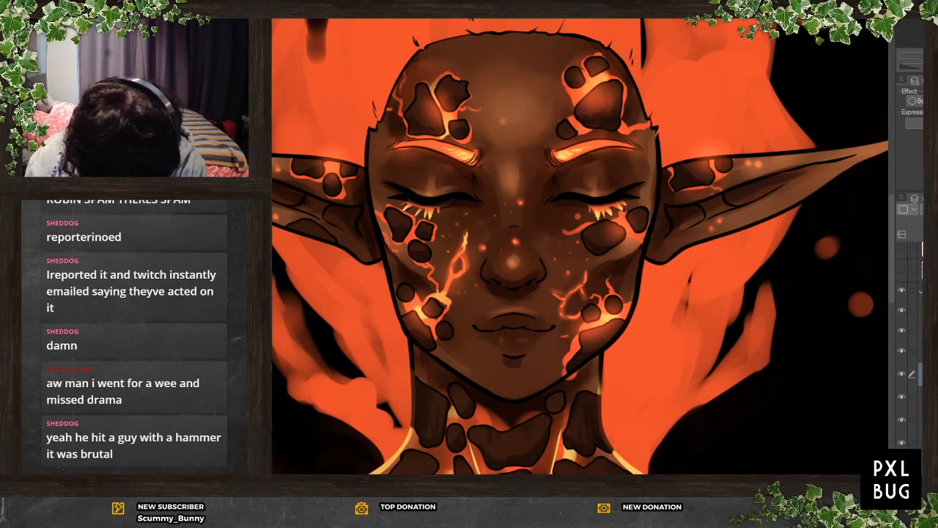
pyautogui.click(921, 442)
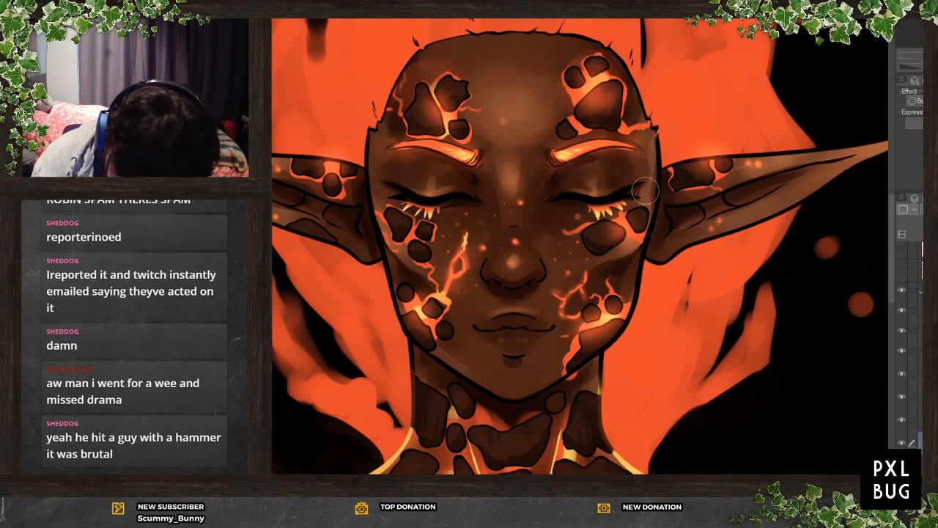
pyautogui.scroll(-4, 546, 157)
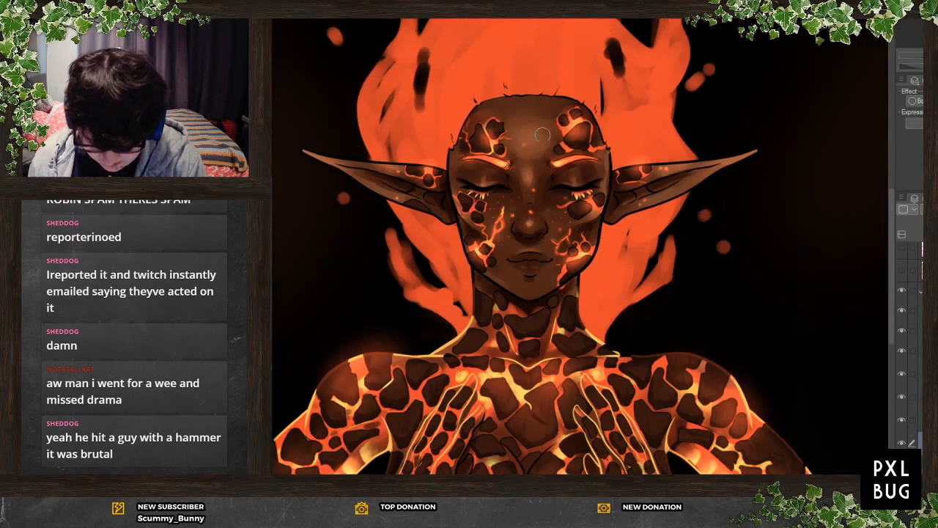
pyautogui.scroll(4, 502, 158)
pyautogui.click(921, 398)
pyautogui.click(921, 374)
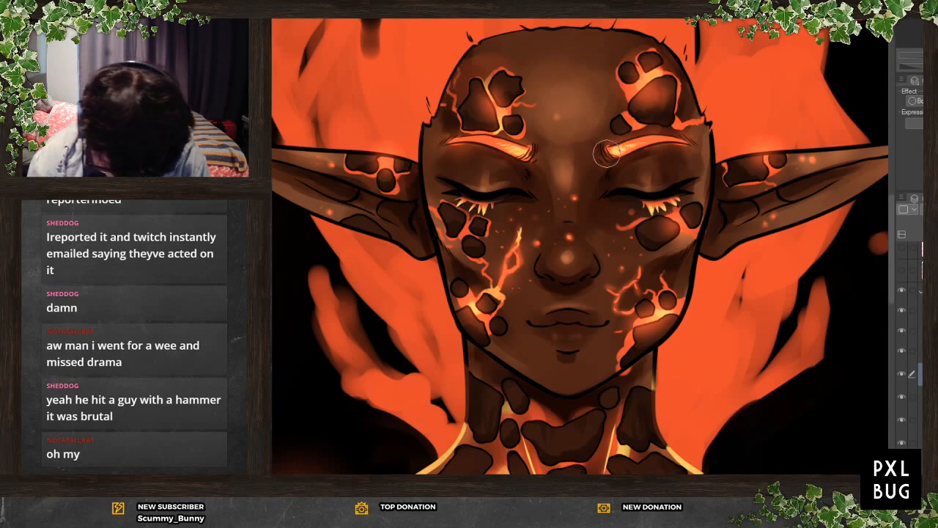
pyautogui.moveTo(448, 187); pyautogui.dragTo(539, 203)
pyautogui.moveTo(622, 189)
pyautogui.mouseDown()
pyautogui.moveTo(685, 188)
pyautogui.moveTo(697, 170)
pyautogui.mouseUp()
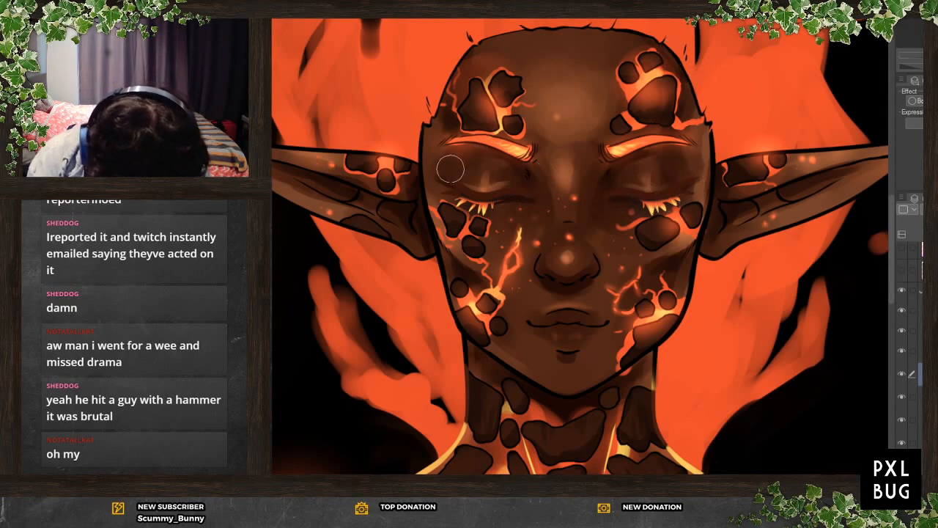
# Paint soft orange and then yellow upper lash lines with winged outer tips over both closed eyes
pyautogui.moveTo(469, 192); pyautogui.dragTo(499, 194)
pyautogui.moveTo(639, 194); pyautogui.dragTo(655, 194)
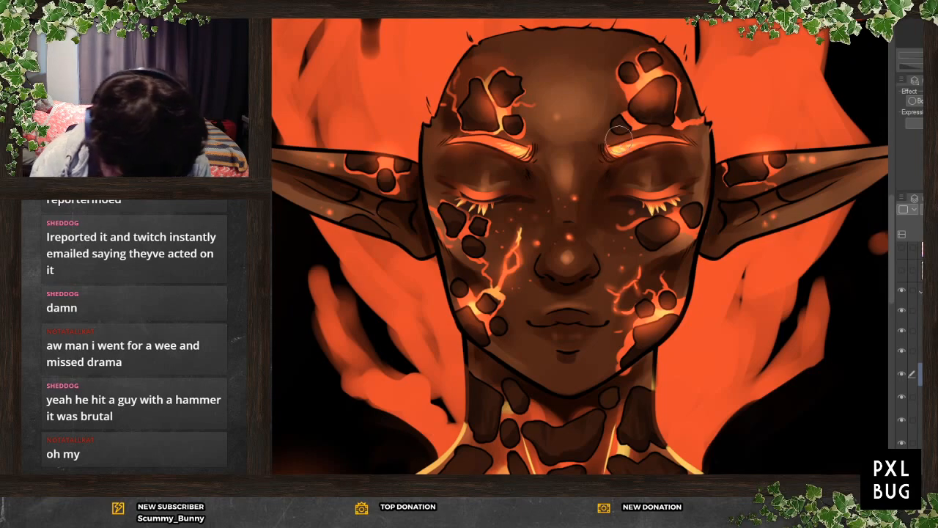
pyautogui.moveTo(463, 193); pyautogui.dragTo(491, 193)
pyautogui.moveTo(637, 189)
pyautogui.mouseDown()
pyautogui.moveTo(680, 193)
pyautogui.moveTo(607, 192)
pyautogui.moveTo(692, 180)
pyautogui.moveTo(682, 192)
pyautogui.mouseUp()
pyautogui.moveTo(440, 176)
pyautogui.mouseDown()
pyautogui.moveTo(490, 198)
pyautogui.moveTo(529, 192)
pyautogui.mouseUp()
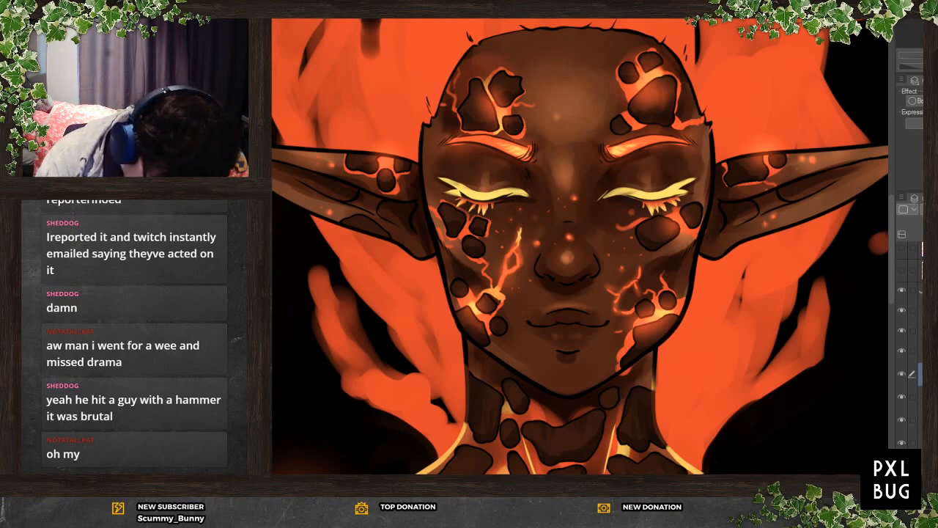
pyautogui.hotkey('ctrl', 'z')
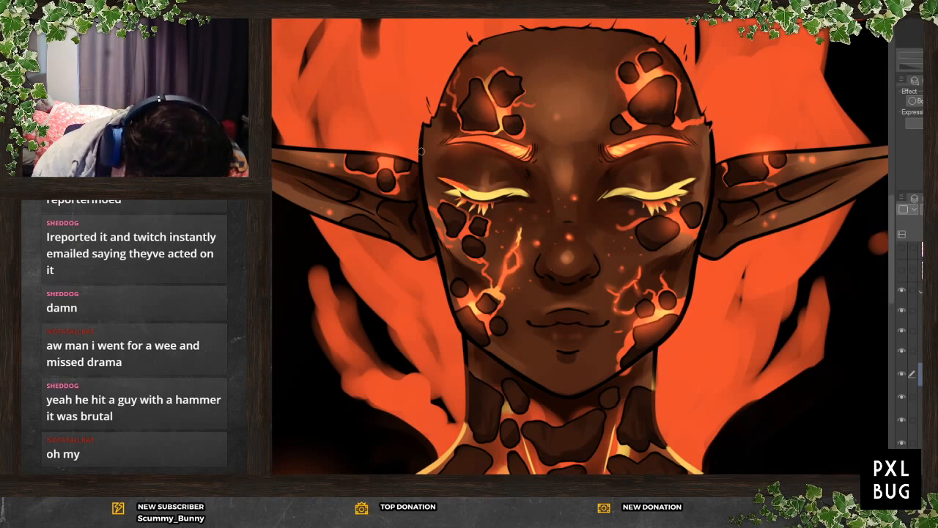
# Rework the yellow upper lash lines of both closed eyes into plain orange ones
pyautogui.press('e')
pyautogui.moveTo(450, 177)
pyautogui.mouseDown()
pyautogui.moveTo(495, 198)
pyautogui.moveTo(531, 197)
pyautogui.mouseUp()
pyautogui.moveTo(631, 189); pyautogui.dragTo(700, 173)
# Examine the orange upper lash lines up close and against the whole figure
pyautogui.scroll(-5, 685, 135)
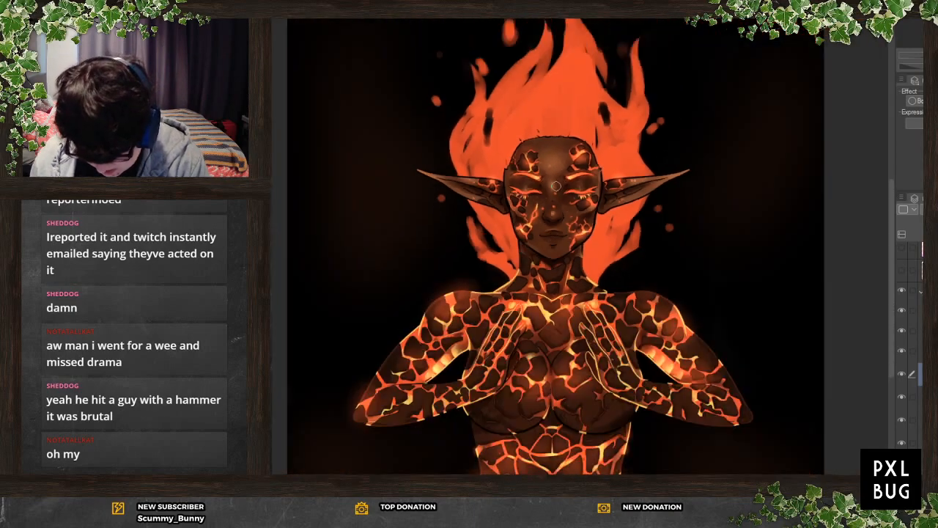
pyautogui.scroll(3, 565, 173)
pyautogui.scroll(4, 566, 173)
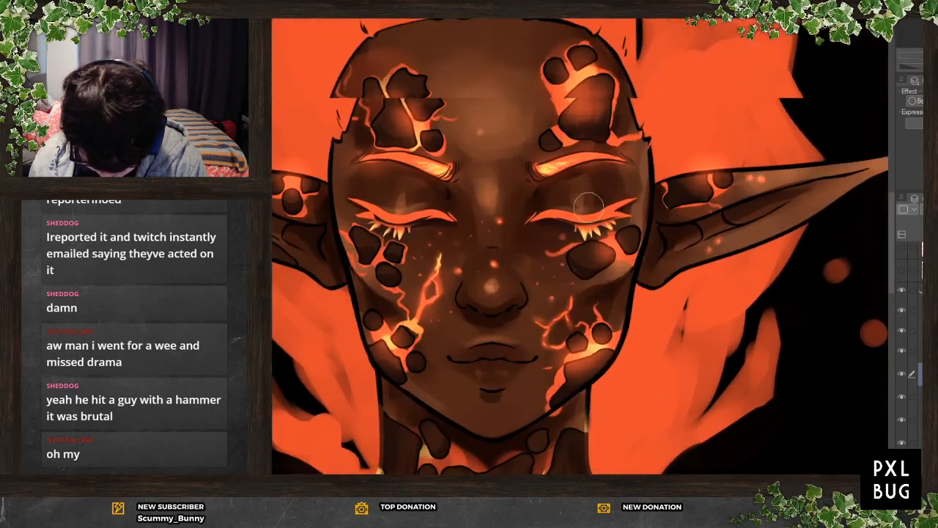
pyautogui.scroll(1, 639, 239)
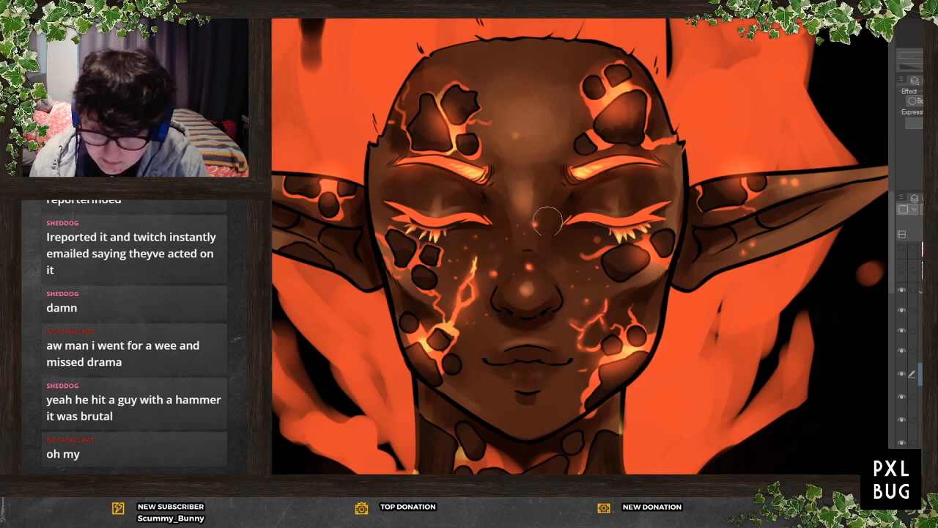
pyautogui.scroll(-1, 558, 234)
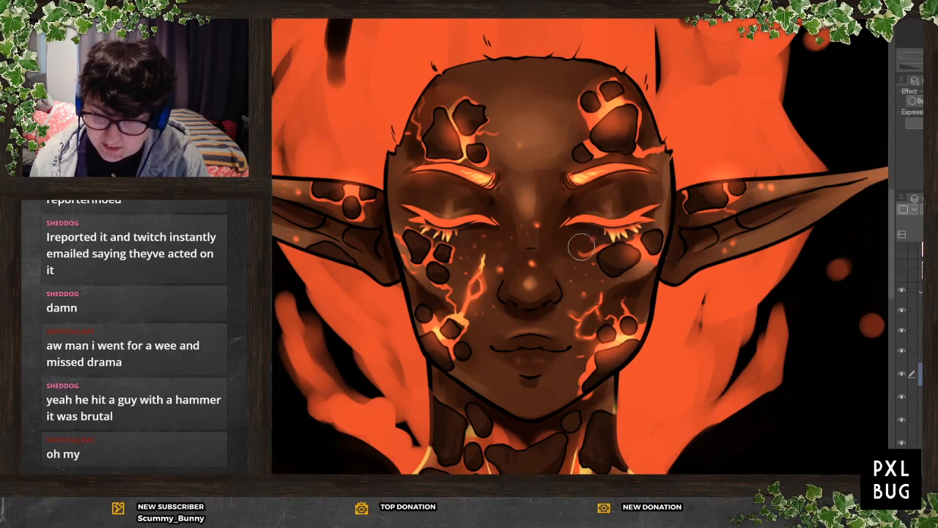
pyautogui.scroll(-4, 645, 308)
pyautogui.scroll(3, 483, 270)
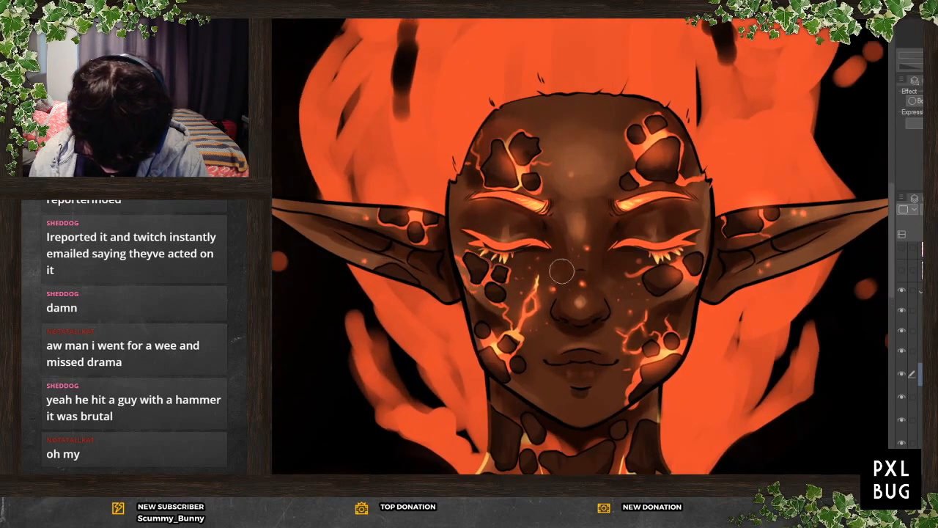
pyautogui.scroll(3, 553, 272)
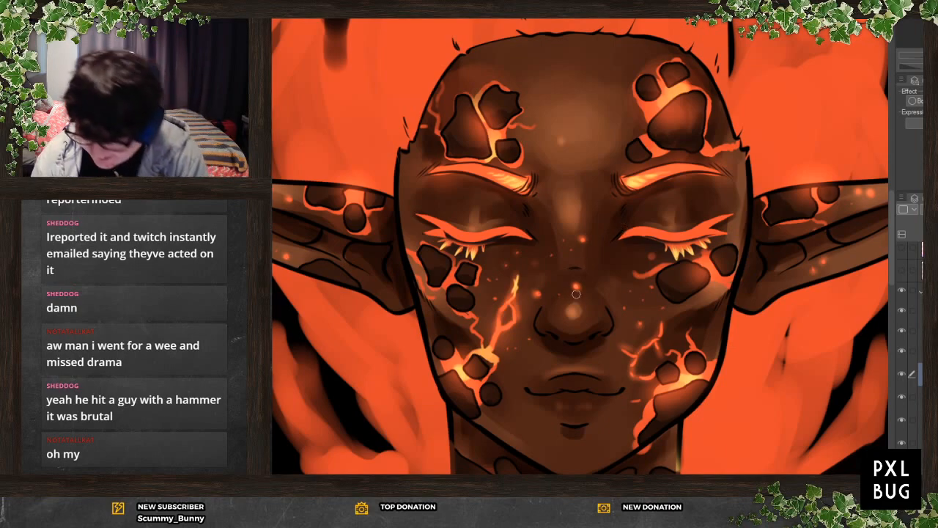
# Discard the orange upper lash lines to bring back the black lash line art, and select the layer directly above that layer
pyautogui.click(921, 351)
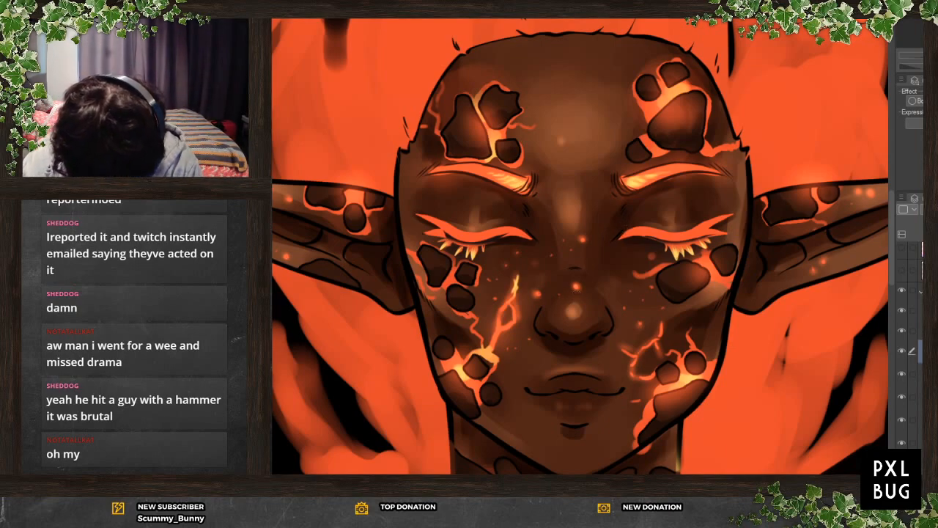
pyautogui.click(921, 373)
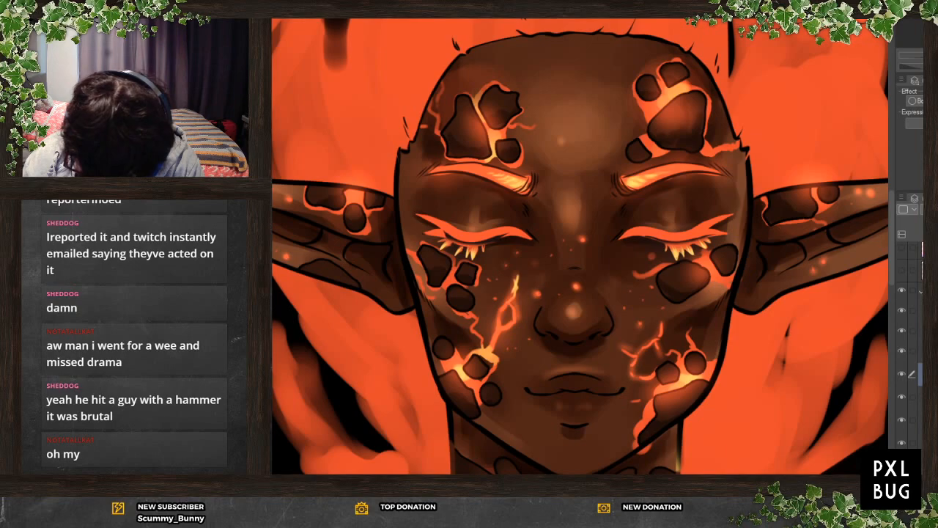
pyautogui.click(902, 374)
pyautogui.click(903, 374)
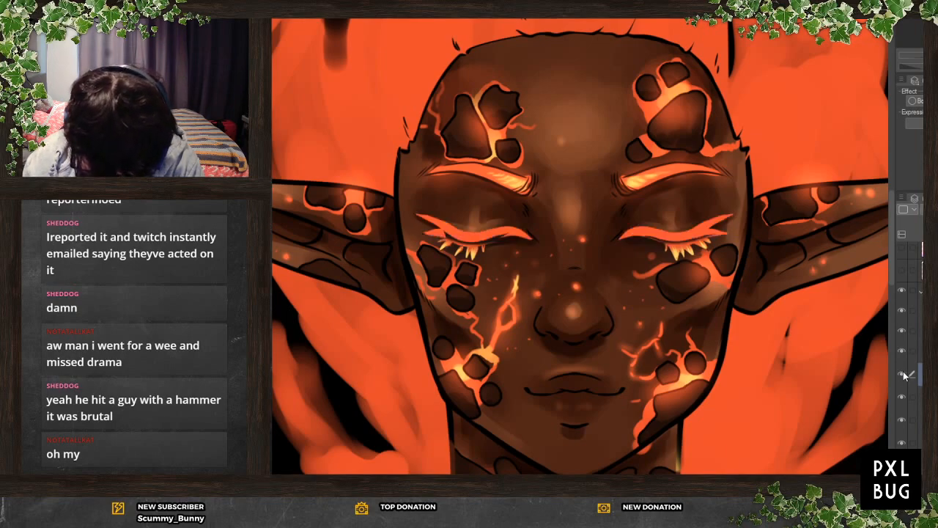
pyautogui.press('Delete')
pyautogui.click(921, 351)
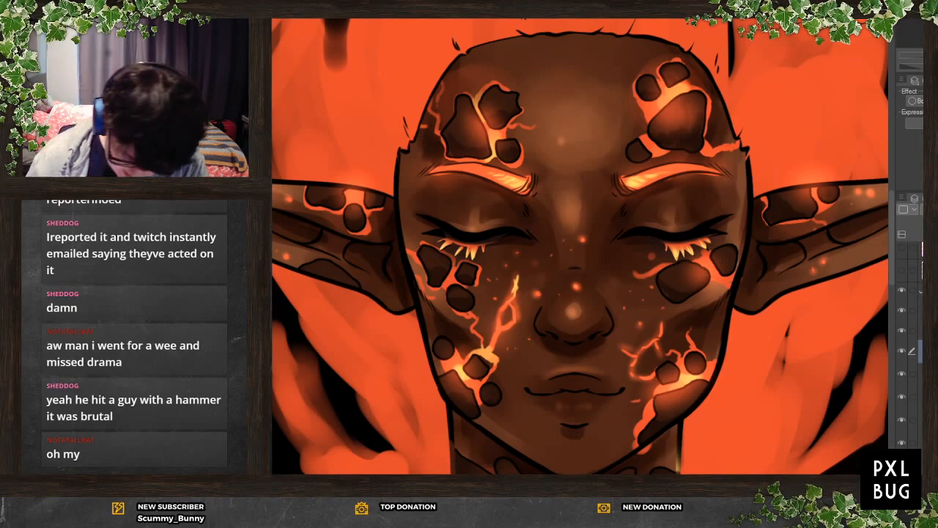
# Paint fine orange lashes along the figure's right lower lash line and over the black lash tips at its outer corner
pyautogui.scroll(5, 512, 223)
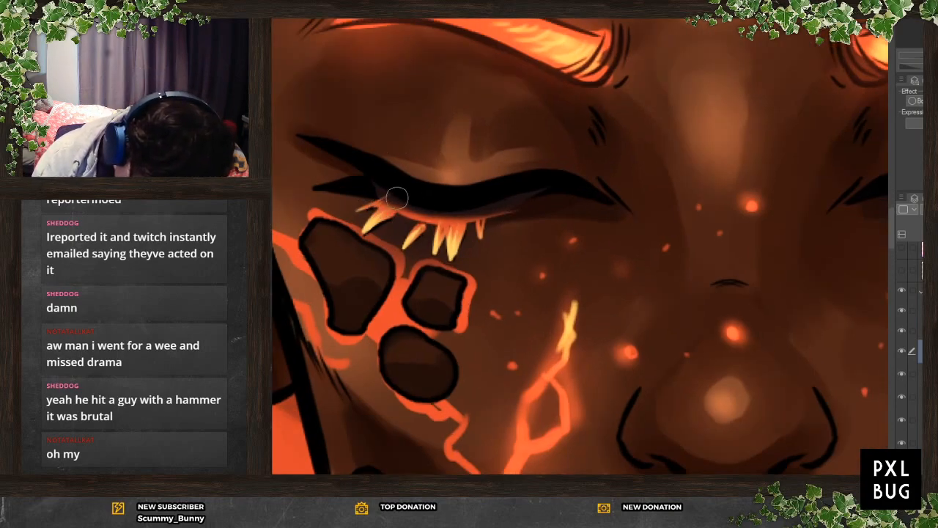
pyautogui.moveTo(385, 218); pyautogui.dragTo(409, 200)
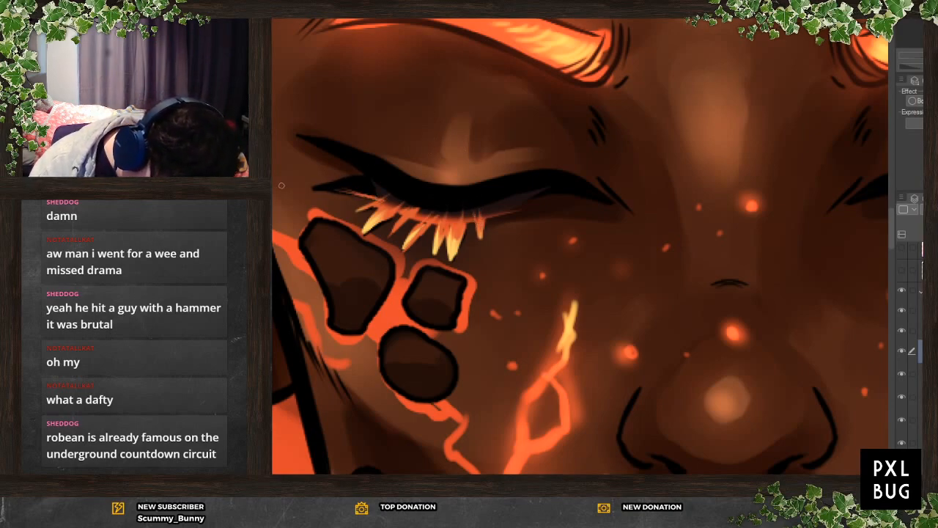
pyautogui.moveTo(318, 188)
pyautogui.mouseDown()
pyautogui.moveTo(370, 183)
pyautogui.moveTo(361, 178)
pyautogui.moveTo(334, 186)
pyautogui.moveTo(373, 184)
pyautogui.moveTo(367, 196)
pyautogui.mouseUp()
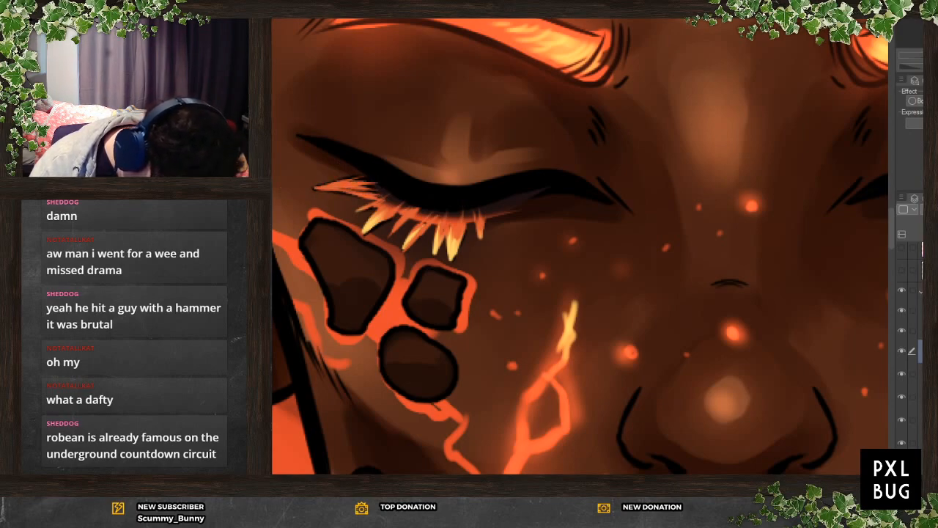
pyautogui.moveTo(291, 136)
pyautogui.mouseDown()
pyautogui.moveTo(374, 180)
pyautogui.moveTo(325, 147)
pyautogui.moveTo(372, 165)
pyautogui.mouseUp()
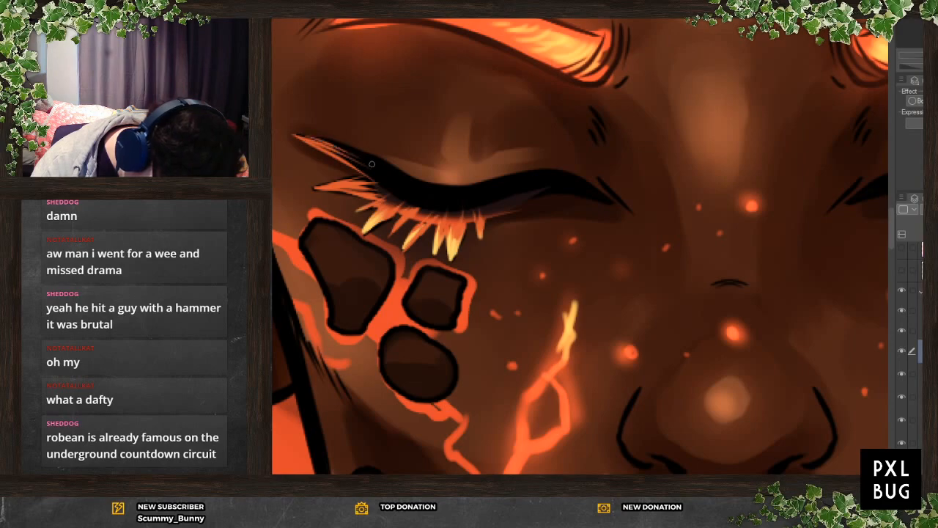
# Flip the canvas horizontally and extend the figure's left lower lashes with fine orange strokes and longer yellow tips
pyautogui.scroll(-5, 410, 239)
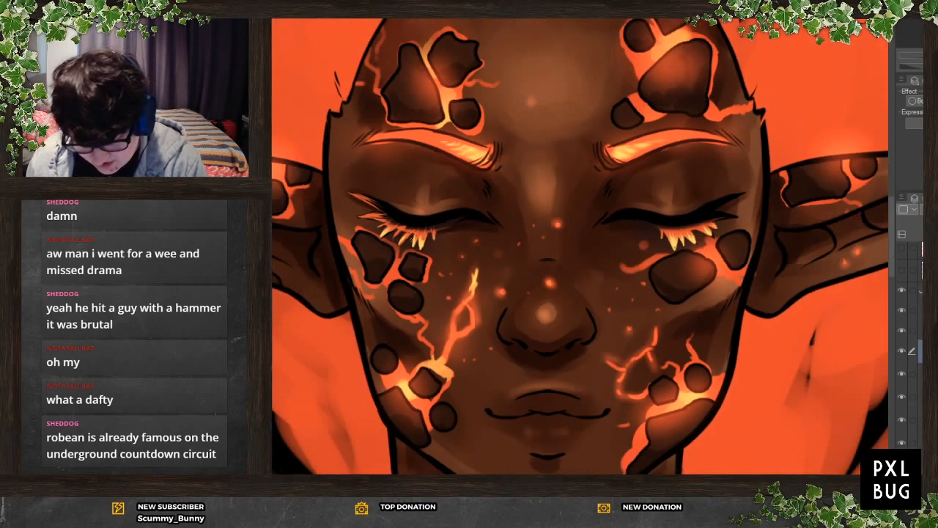
pyautogui.scroll(-2, 601, 263)
pyautogui.scroll(1, 601, 264)
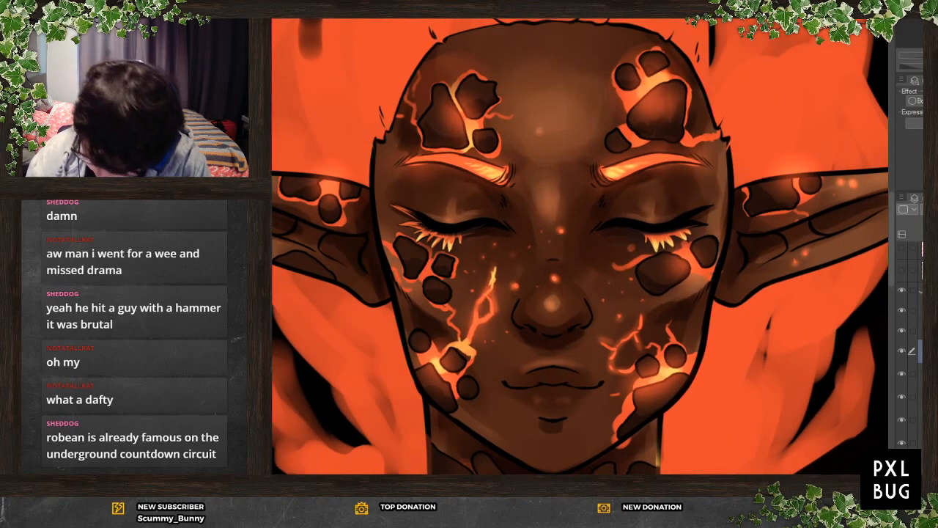
pyautogui.press('h')
pyautogui.scroll(3, 390, 214)
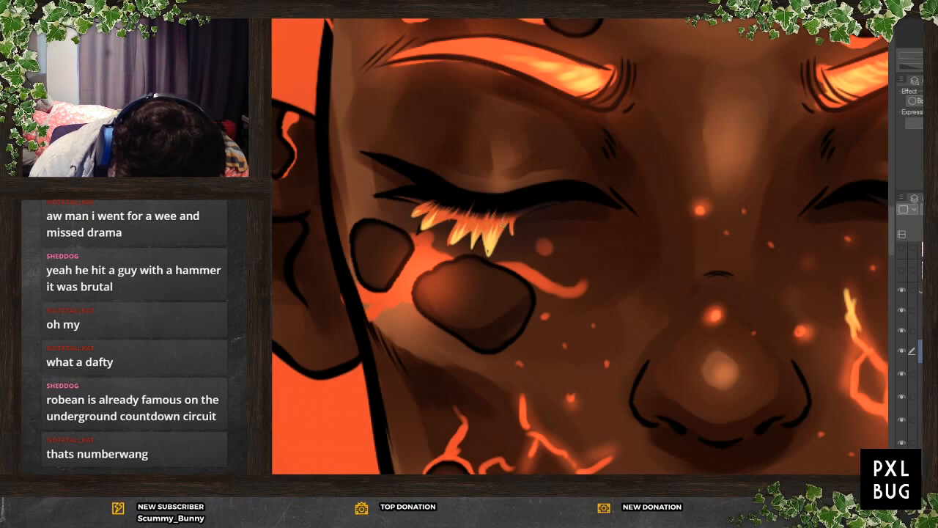
pyautogui.moveTo(511, 217); pyautogui.dragTo(546, 205)
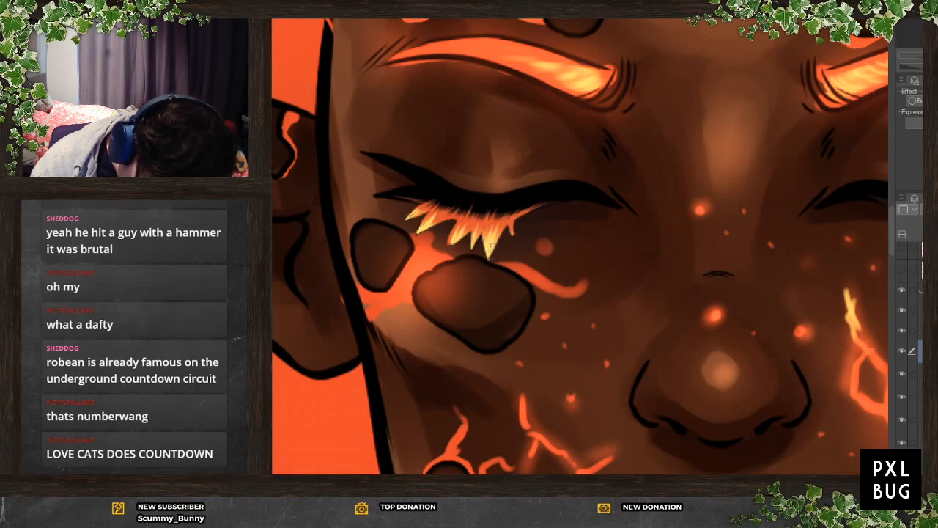
pyautogui.moveTo(488, 246); pyautogui.dragTo(490, 266)
pyautogui.moveTo(474, 234); pyautogui.dragTo(475, 258)
pyautogui.moveTo(506, 219); pyautogui.dragTo(515, 235)
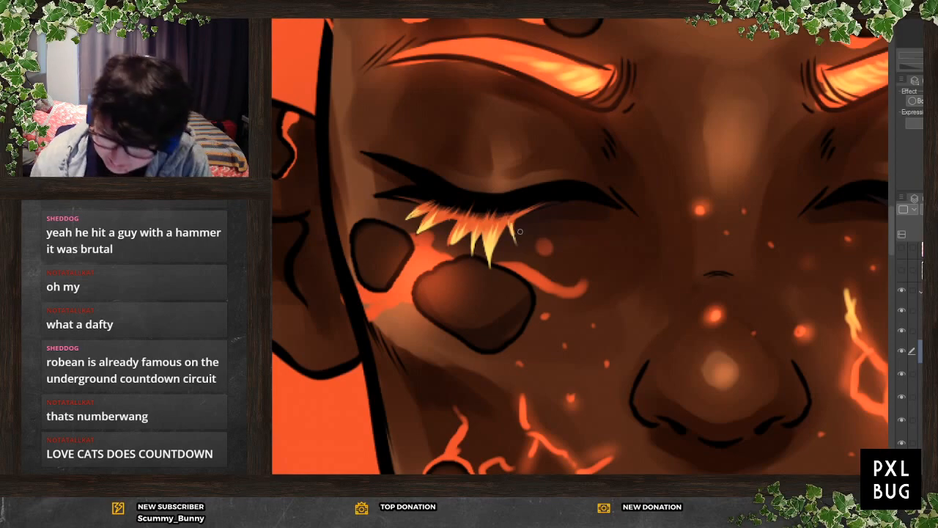
# Paint orange strokes over the black lash tips at the outer corner of the figure's left eye
pyautogui.scroll(-4, 408, 325)
pyautogui.scroll(5, 360, 304)
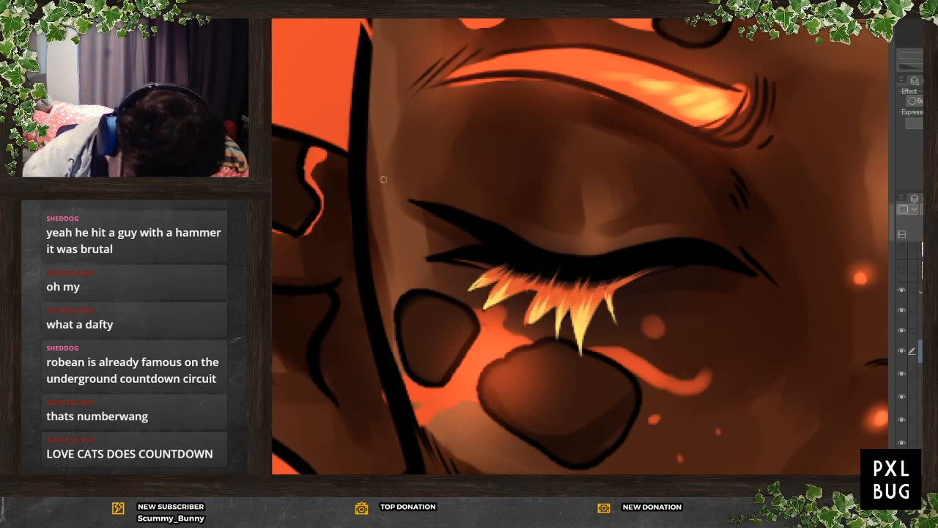
pyautogui.moveTo(412, 203); pyautogui.dragTo(482, 240)
pyautogui.moveTo(415, 202)
pyautogui.mouseDown()
pyautogui.moveTo(493, 248)
pyautogui.moveTo(495, 237)
pyautogui.moveTo(476, 225)
pyautogui.moveTo(405, 198)
pyautogui.mouseUp()
pyautogui.moveTo(423, 259)
pyautogui.mouseDown()
pyautogui.moveTo(484, 271)
pyautogui.moveTo(492, 269)
pyautogui.moveTo(471, 258)
pyautogui.moveTo(491, 260)
pyautogui.moveTo(420, 259)
pyautogui.moveTo(485, 251)
pyautogui.mouseUp()
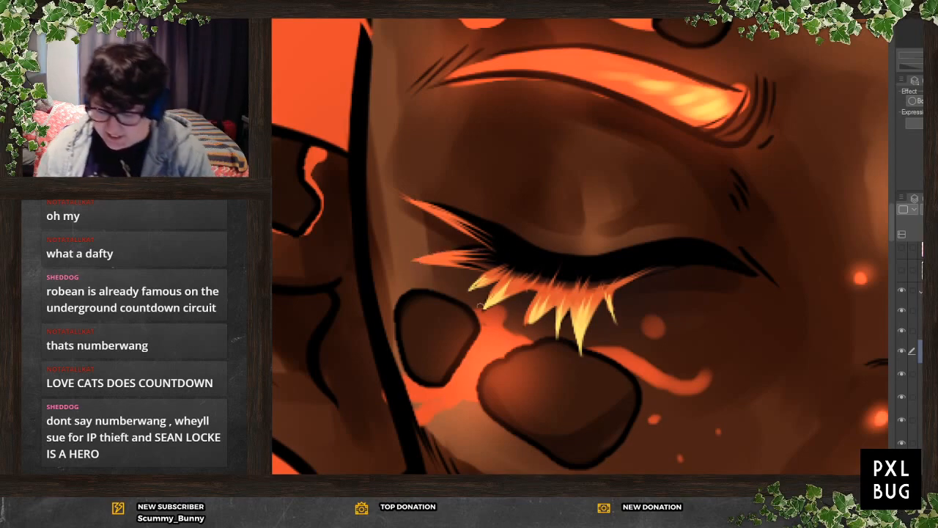
# Try grainy golden highlights on the bridge of the nose between the eyebrows and undo them
pyautogui.scroll(-6, 554, 238)
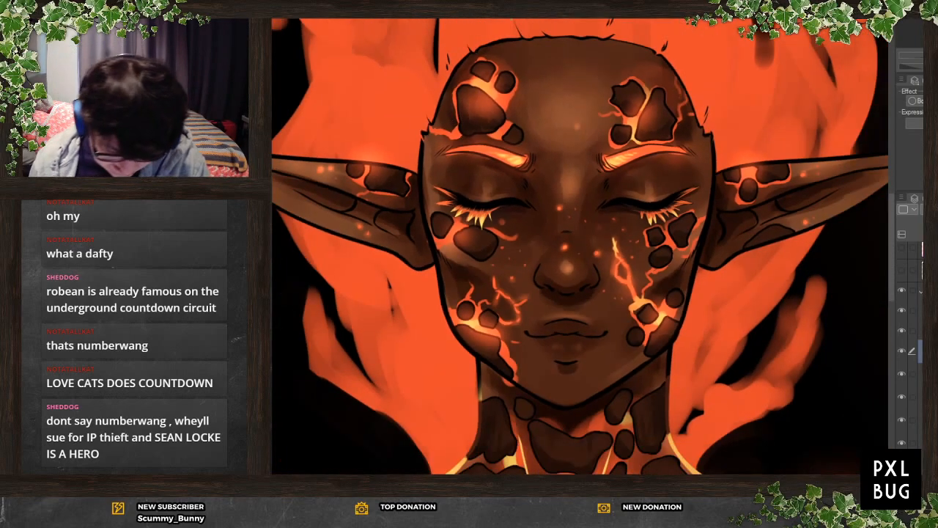
pyautogui.scroll(-3, 578, 290)
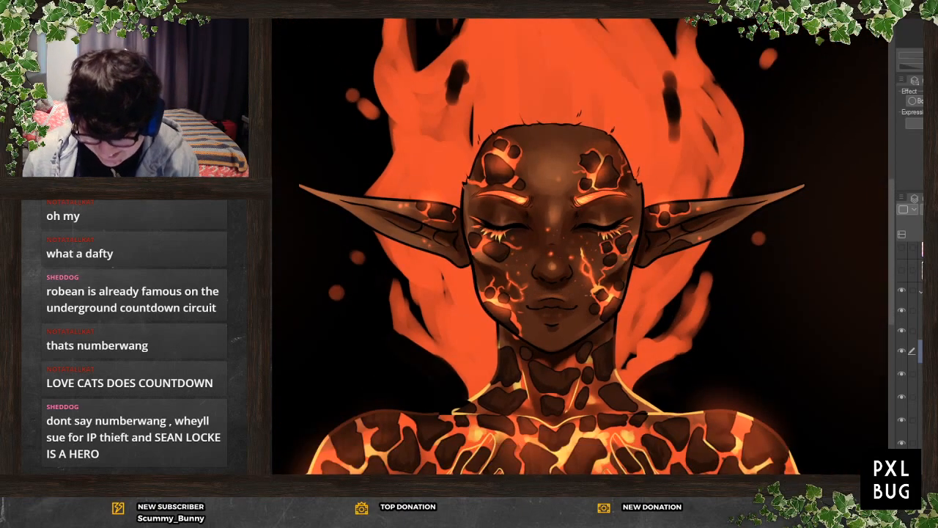
pyautogui.scroll(1, 486, 277)
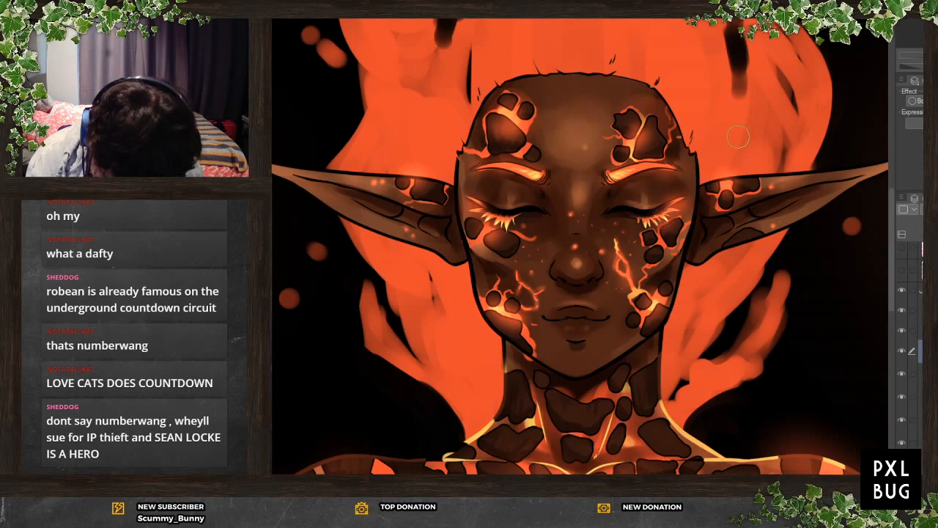
pyautogui.scroll(3, 664, 253)
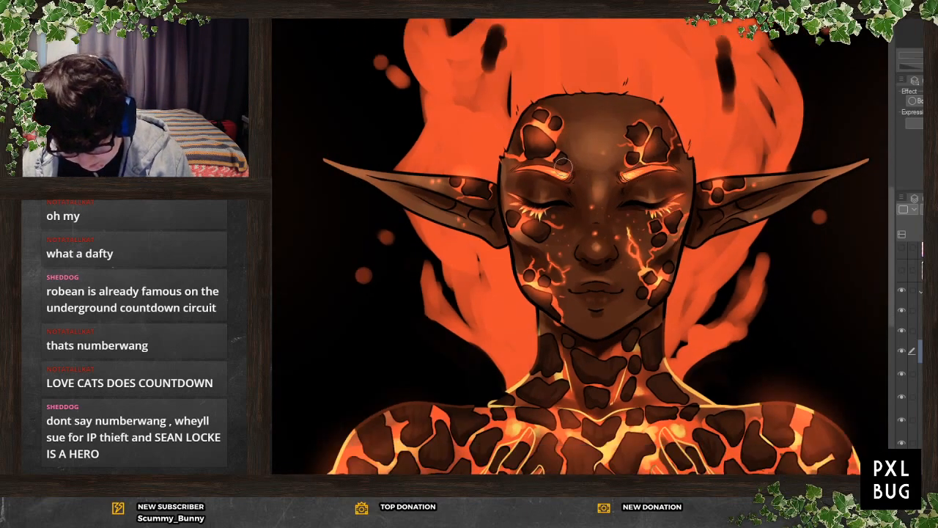
pyautogui.scroll(1, 710, 269)
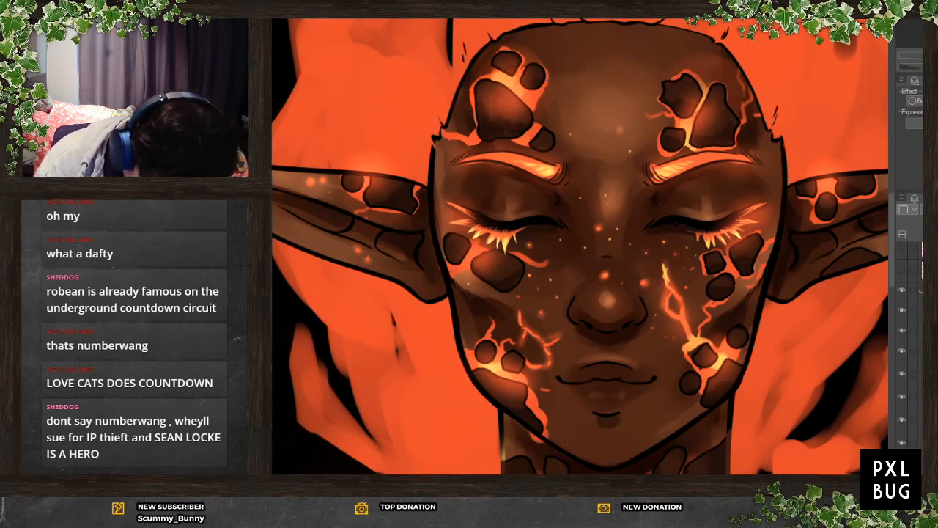
pyautogui.moveTo(603, 176)
pyautogui.mouseDown()
pyautogui.moveTo(605, 220)
pyautogui.moveTo(619, 192)
pyautogui.mouseUp()
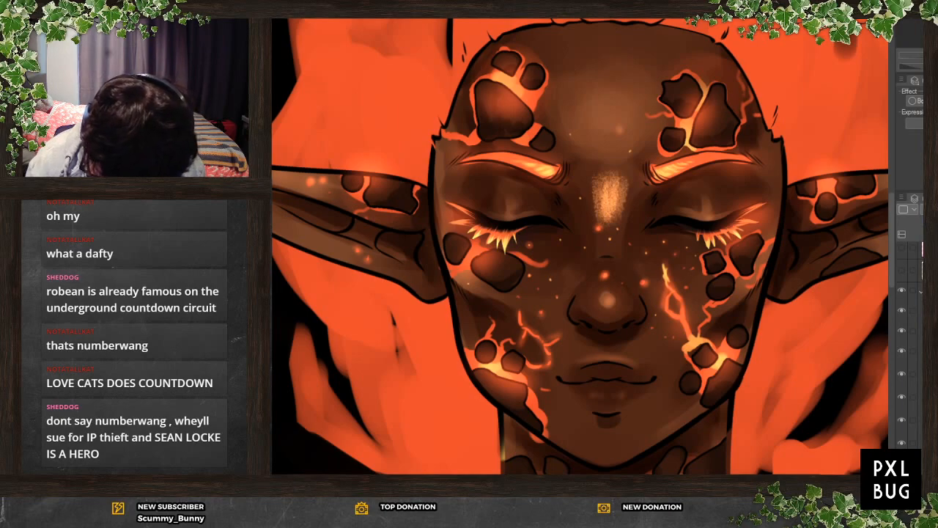
pyautogui.hotkey('ctrl', 'z')
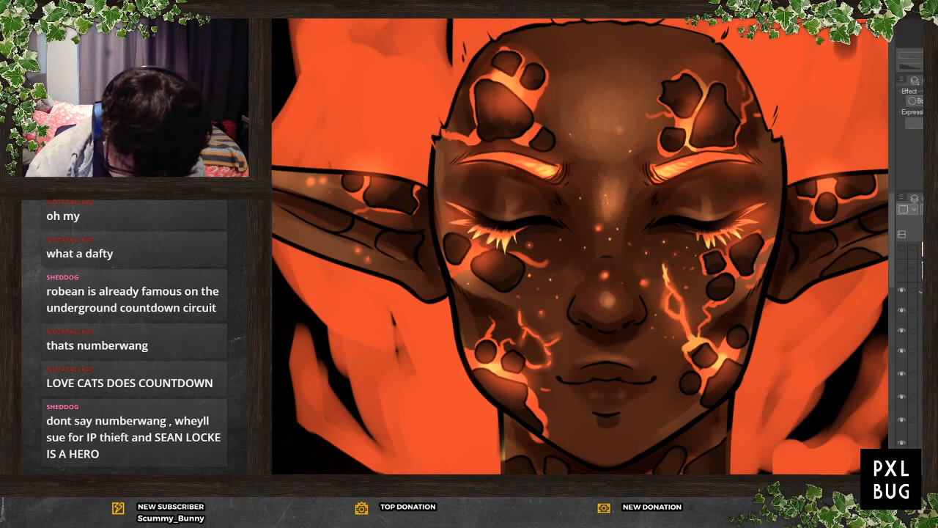
pyautogui.moveTo(608, 180); pyautogui.dragTo(609, 214)
pyautogui.hotkey('ctrl', 'z')
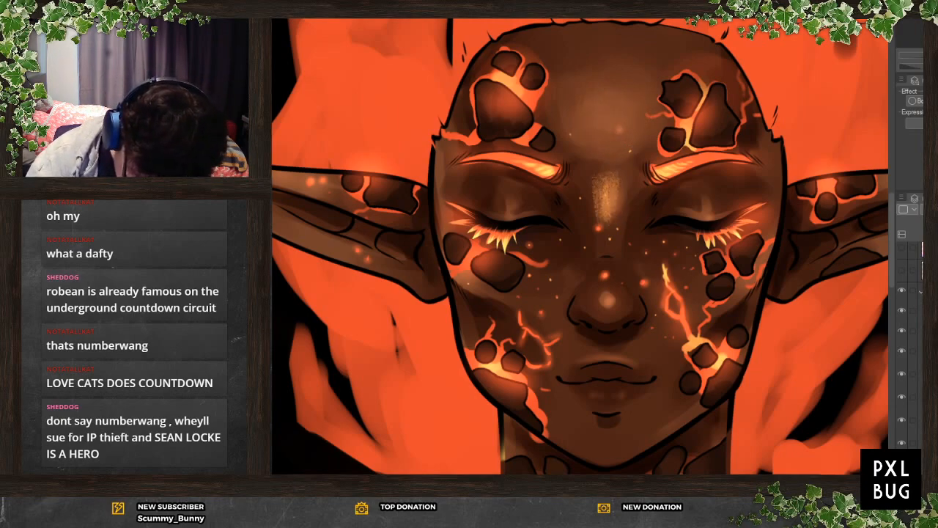
pyautogui.hotkey('ctrl', 'z')
pyautogui.hotkey('ctrl', 'z')
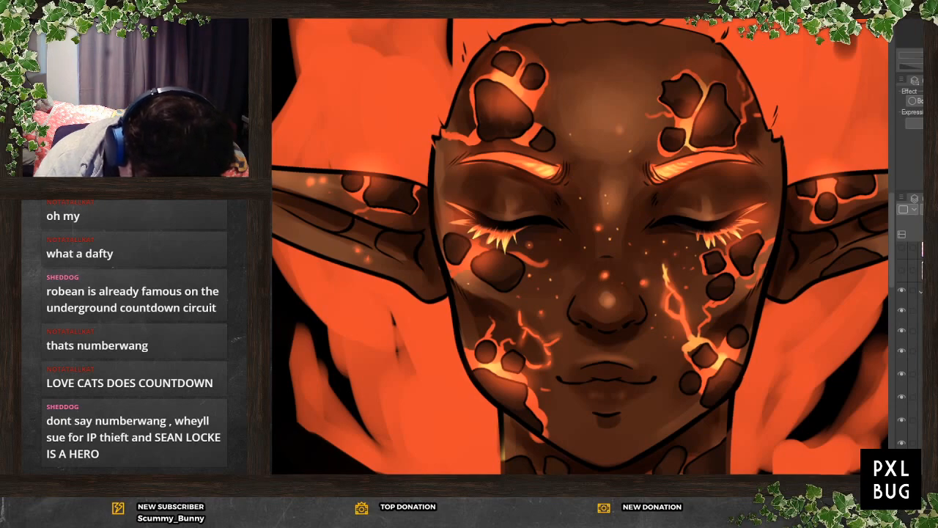
# Try a speckled golden highlight on the centre of the forehead and undo it
pyautogui.moveTo(601, 116)
pyautogui.mouseDown()
pyautogui.moveTo(591, 138)
pyautogui.moveTo(608, 120)
pyautogui.mouseUp()
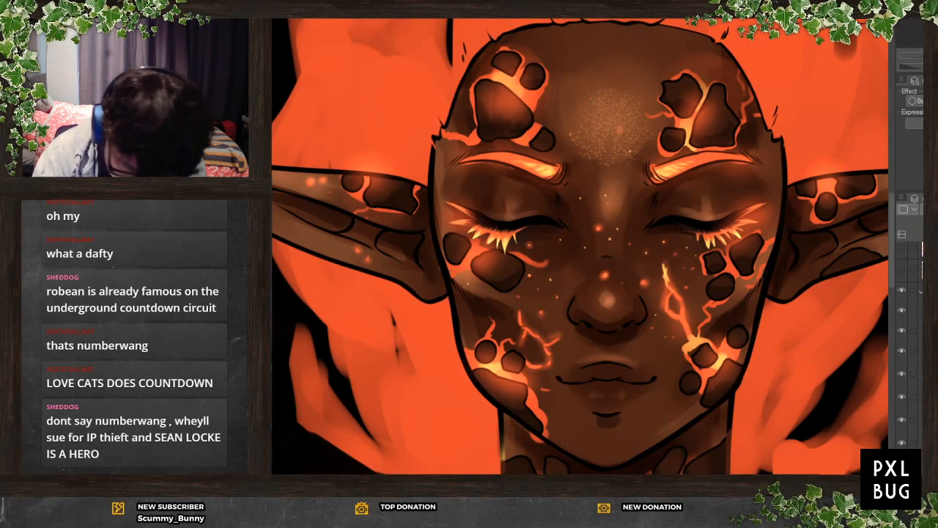
pyautogui.hotkey('ctrl', 'z')
pyautogui.moveTo(603, 127)
pyautogui.mouseDown()
pyautogui.moveTo(612, 141)
pyautogui.moveTo(601, 137)
pyautogui.mouseUp()
pyautogui.hotkey('ctrl', 'z')
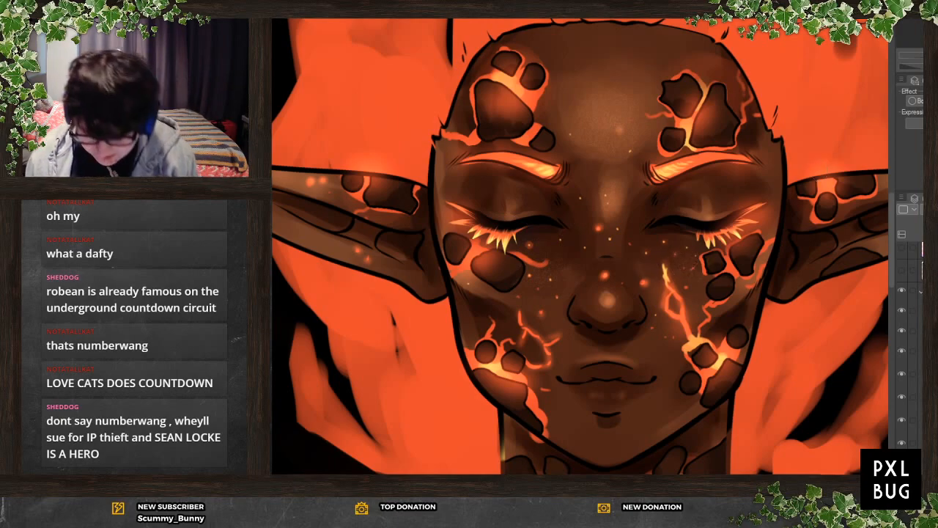
# Examine the face highlights against the whole figure at several zoom levels
pyautogui.scroll(-2, 464, 354)
pyautogui.scroll(-1, 601, 132)
pyautogui.scroll(2, 586, 318)
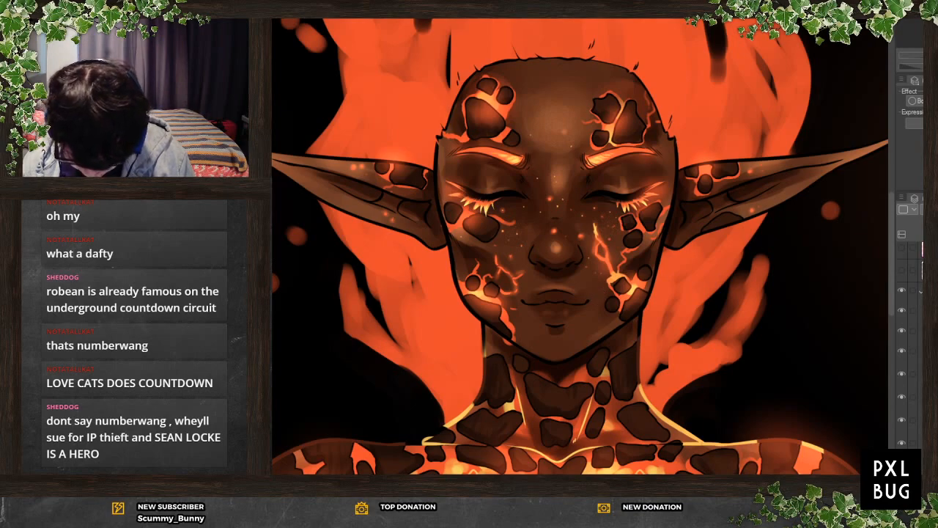
pyautogui.scroll(-3, 416, 295)
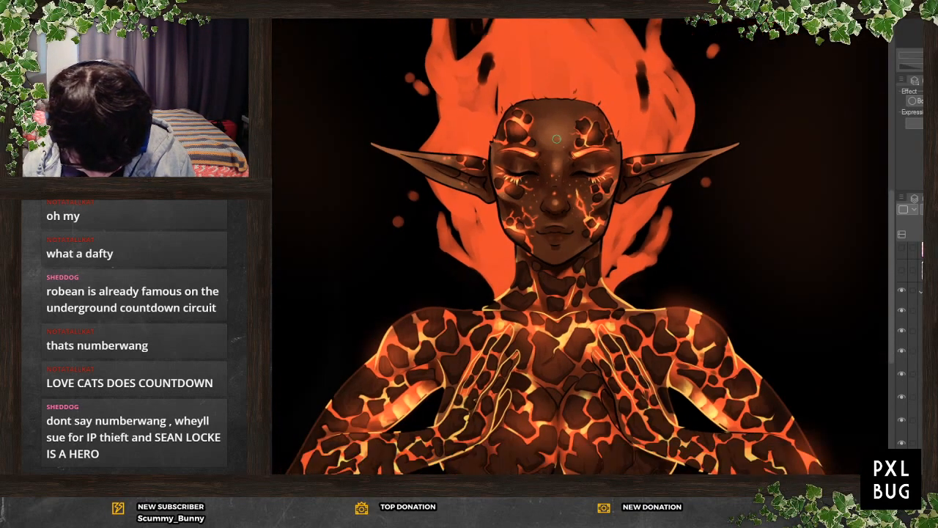
pyautogui.scroll(1, 550, 235)
pyautogui.scroll(1, 570, 189)
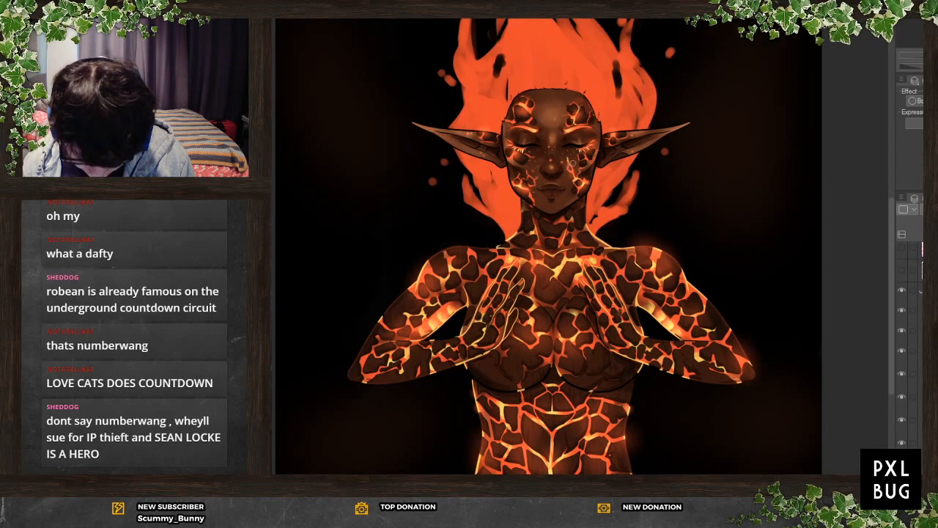
pyautogui.scroll(-3, 642, 174)
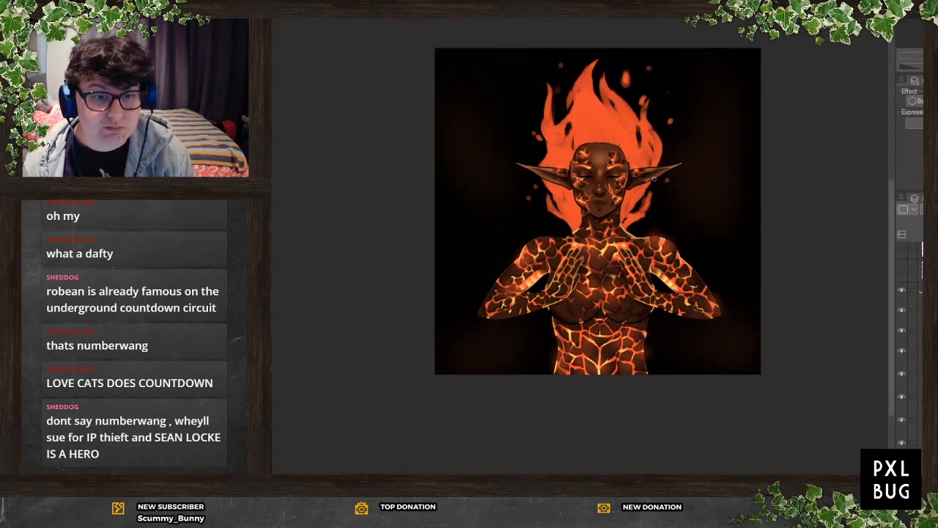
pyautogui.scroll(1, 655, 181)
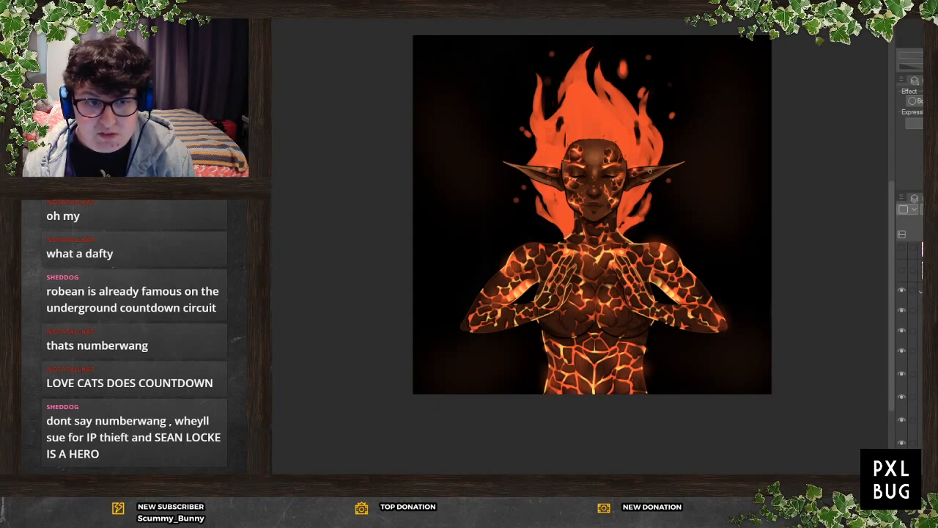
pyautogui.scroll(4, 624, 302)
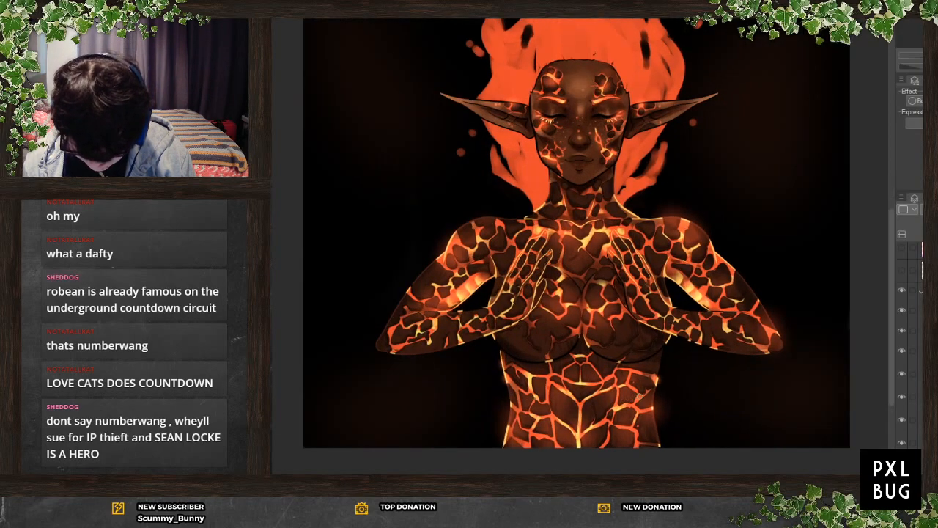
pyautogui.scroll(-4, 910, 345)
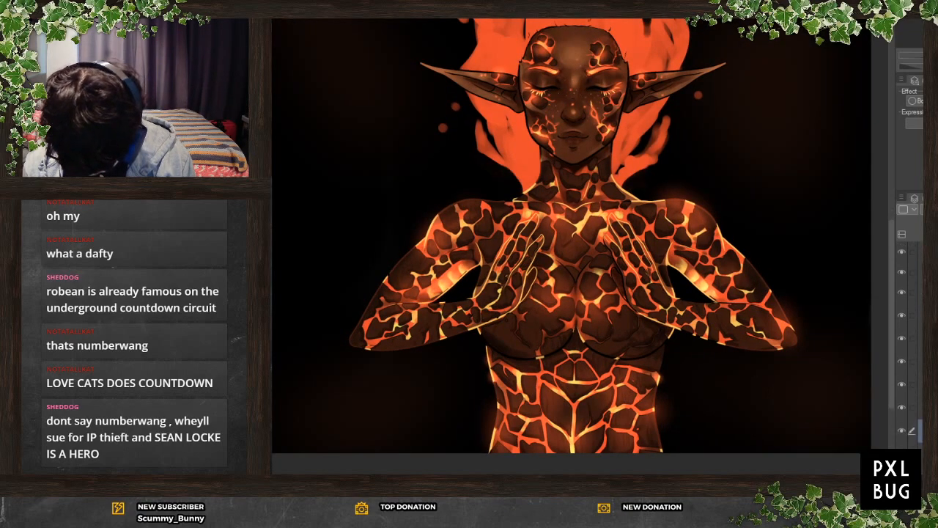
# Deepen the dark shading on the chest beneath the hands and undo the last stroke
pyautogui.click(921, 395)
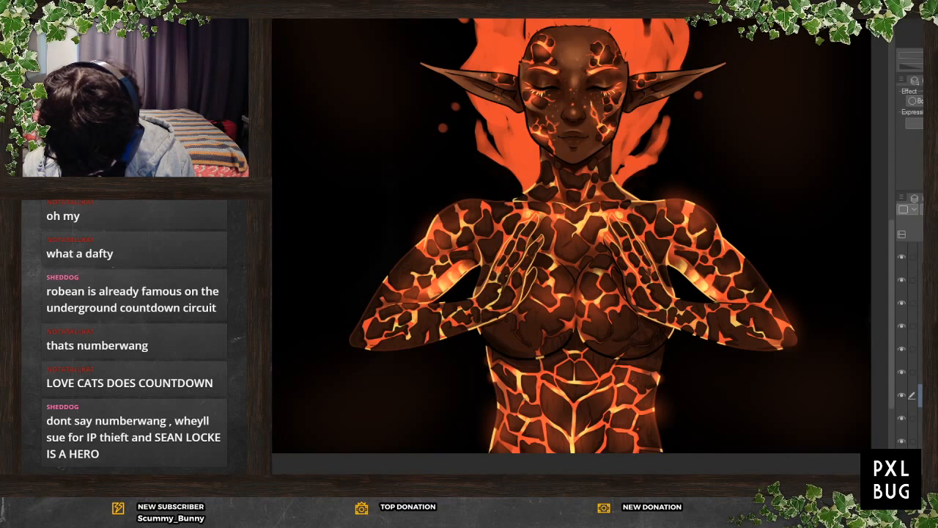
pyautogui.scroll(1, 608, 338)
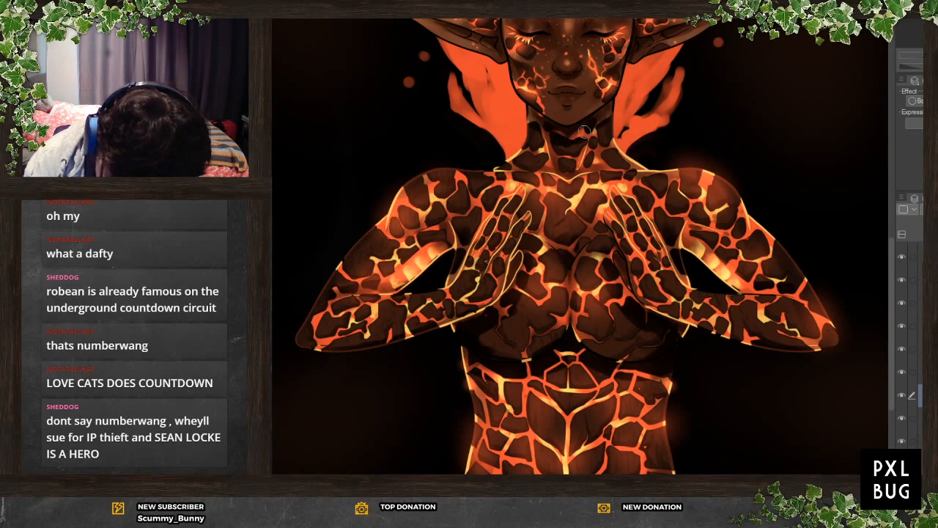
pyautogui.scroll(-4, 615, 394)
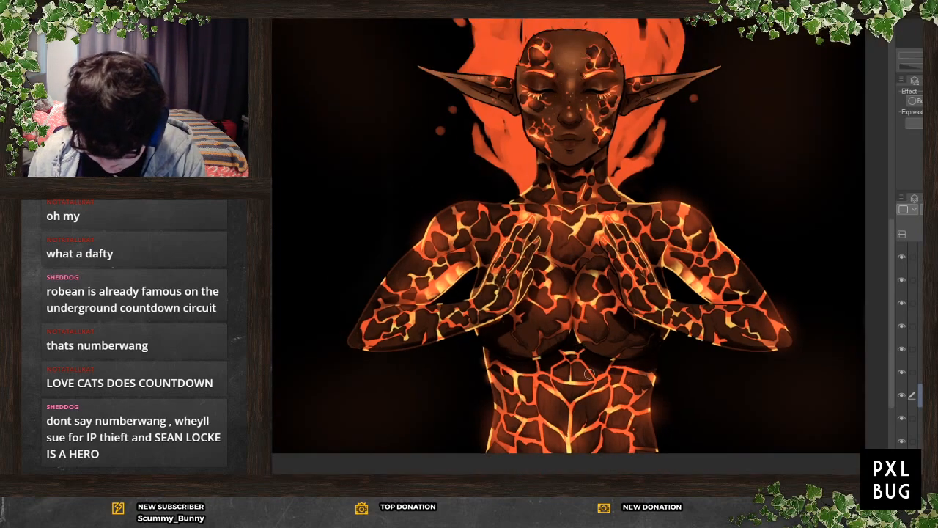
pyautogui.scroll(1, 651, 289)
pyautogui.scroll(1, 624, 364)
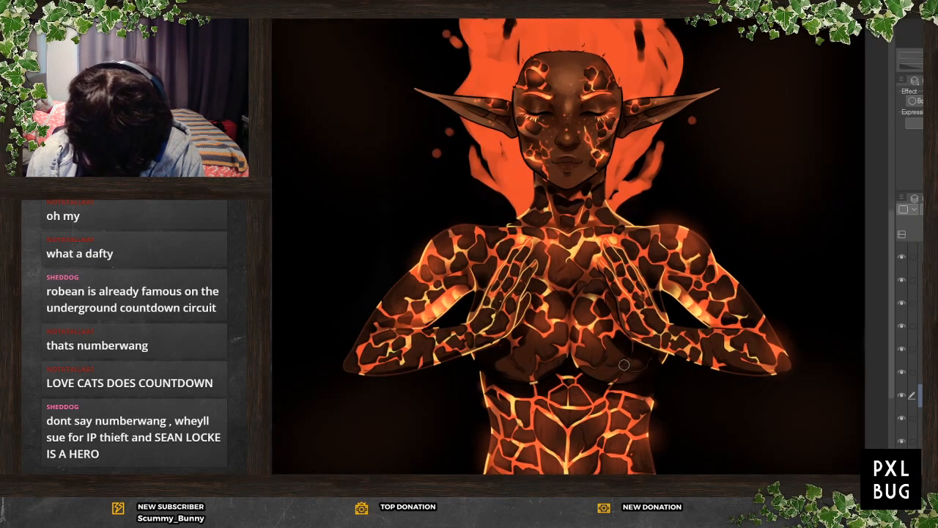
pyautogui.hotkey('ctrl', 'z')
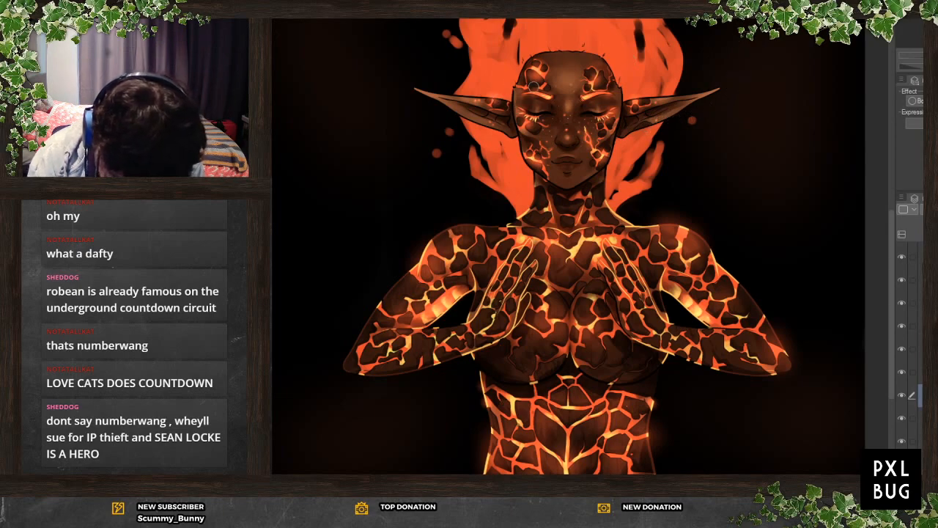
# Rework the outlines of the figure's right hand, painting glowing yellow-orange lines along the fingers and outer edge
pyautogui.scroll(-6, 574, 370)
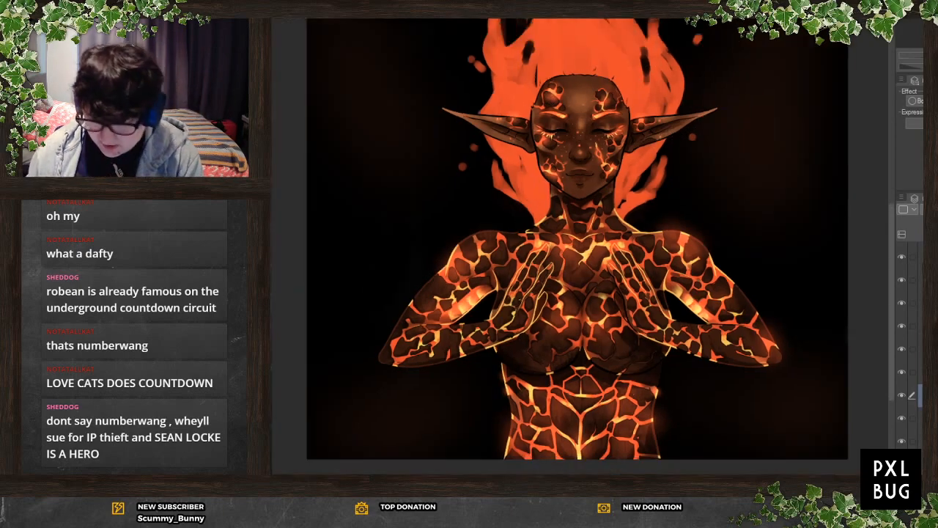
pyautogui.scroll(4, 651, 309)
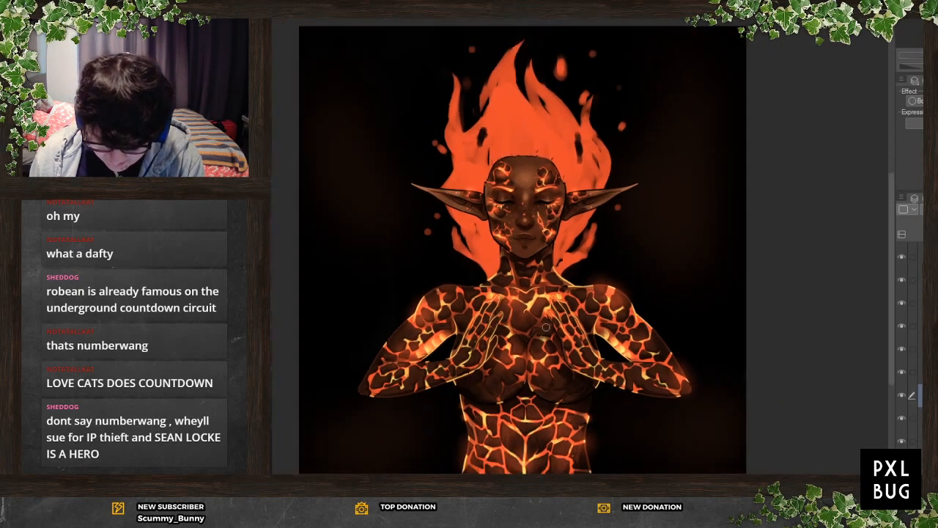
pyautogui.scroll(3, 522, 222)
pyautogui.scroll(-3, 522, 222)
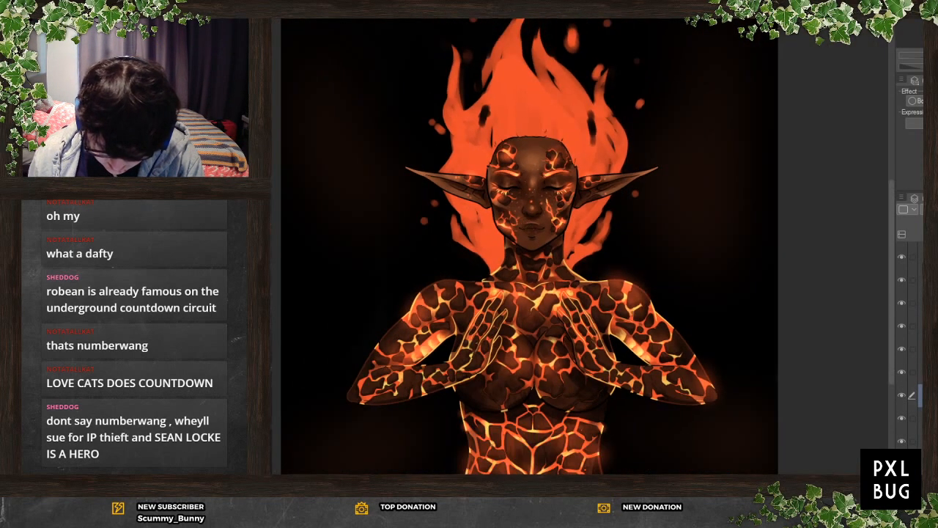
pyautogui.scroll(1, 587, 376)
pyautogui.scroll(1, 645, 404)
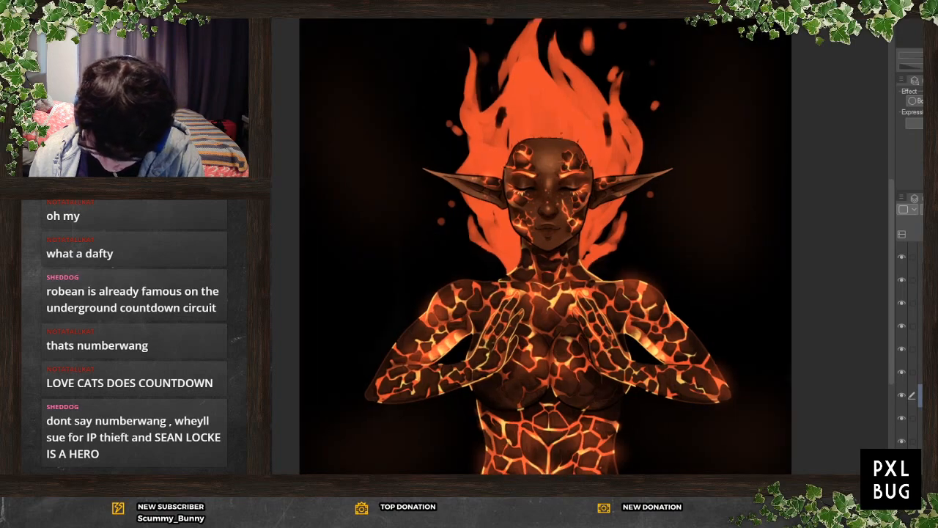
pyautogui.click(920, 304)
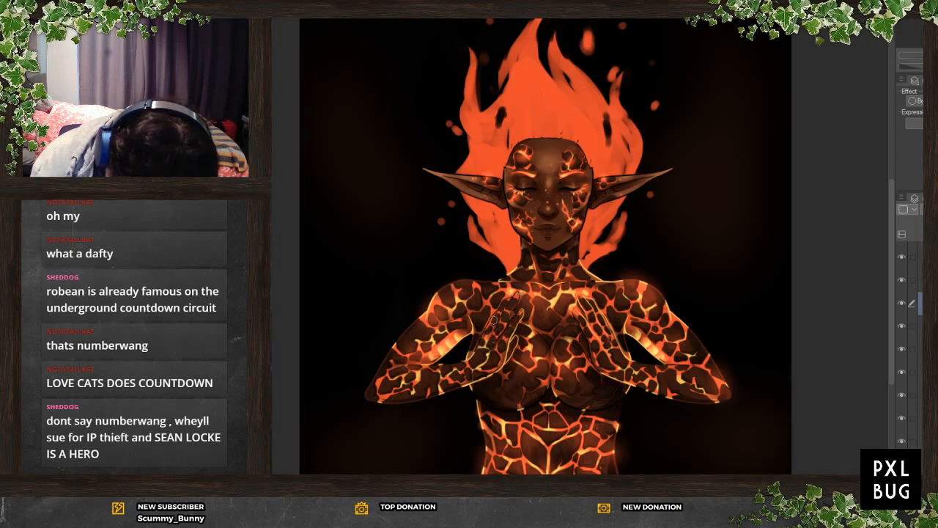
pyautogui.hotkey('ctrl', 'z')
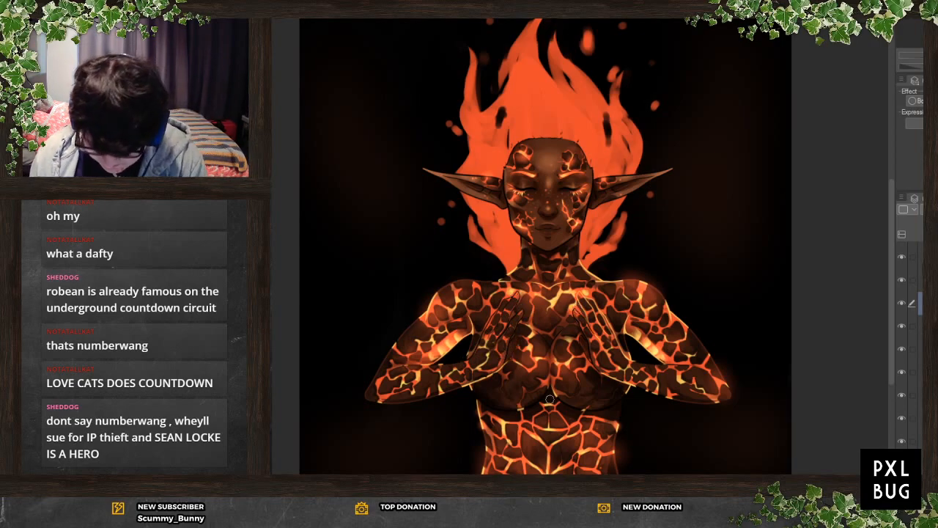
pyautogui.scroll(2, 550, 399)
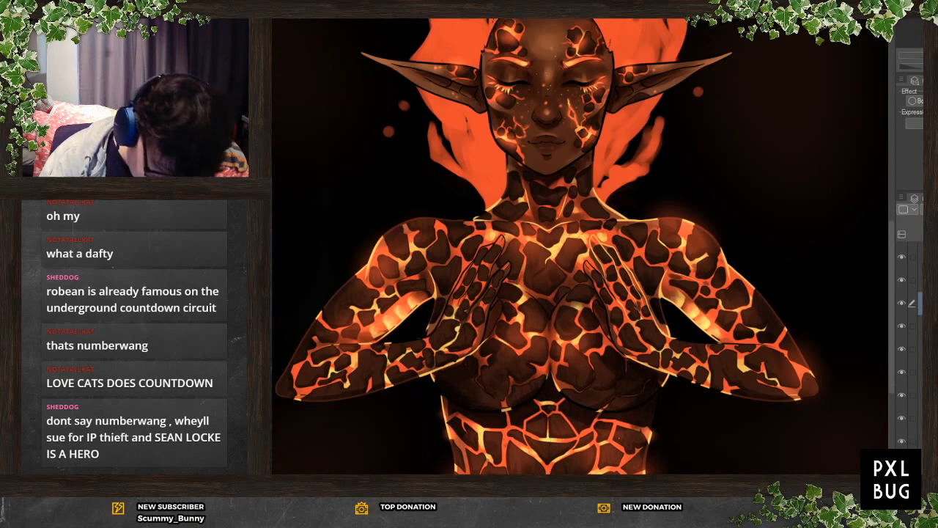
pyautogui.moveTo(490, 264); pyautogui.dragTo(511, 343)
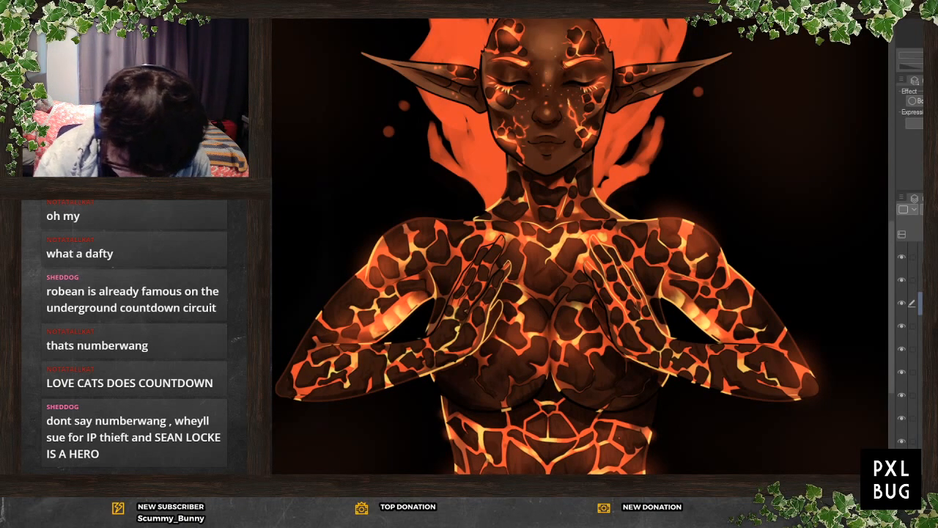
pyautogui.moveTo(430, 332); pyautogui.dragTo(500, 240)
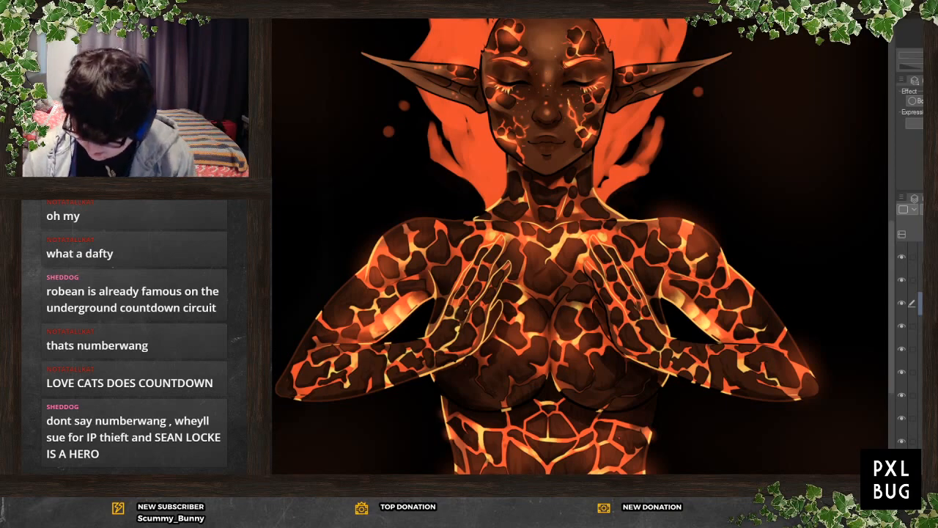
# Erase the dark rock plates from the figure's right hand and wrist, exposing the orange lava base
pyautogui.click(921, 395)
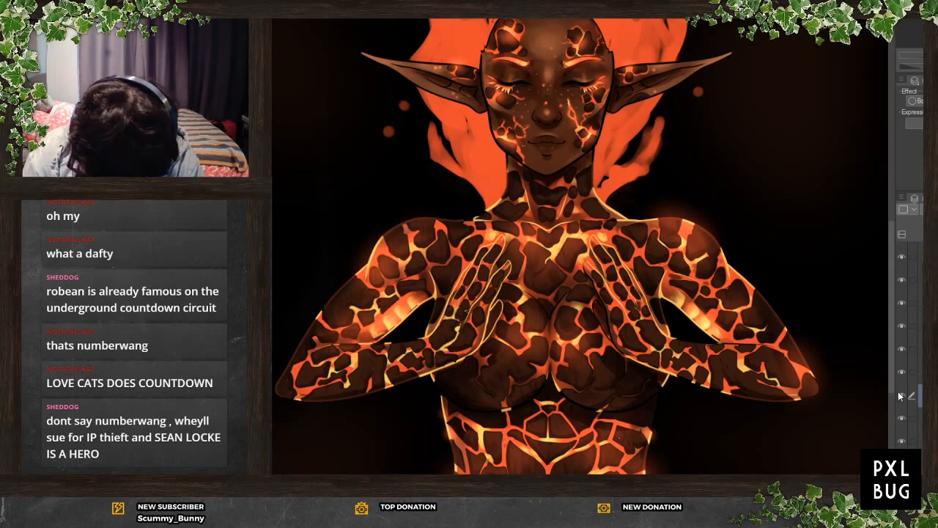
pyautogui.click(920, 440)
pyautogui.click(921, 464)
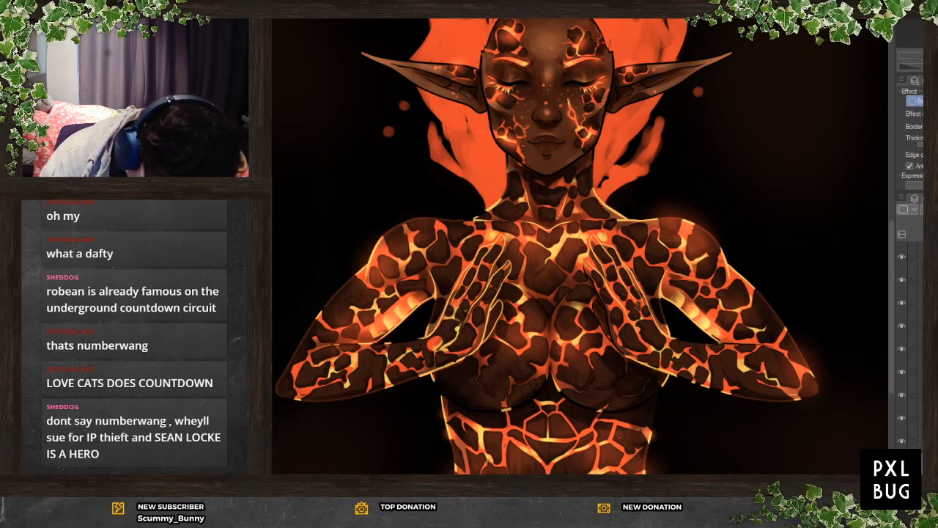
pyautogui.moveTo(441, 338)
pyautogui.mouseDown()
pyautogui.moveTo(425, 347)
pyautogui.moveTo(425, 365)
pyautogui.moveTo(452, 359)
pyautogui.moveTo(483, 332)
pyautogui.moveTo(504, 267)
pyautogui.mouseUp()
pyautogui.moveTo(475, 305)
pyautogui.mouseDown()
pyautogui.moveTo(500, 239)
pyautogui.moveTo(468, 299)
pyautogui.moveTo(454, 291)
pyautogui.moveTo(446, 321)
pyautogui.moveTo(415, 356)
pyautogui.mouseUp()
pyautogui.moveTo(468, 290); pyautogui.dragTo(440, 343)
pyautogui.moveTo(463, 307)
pyautogui.mouseDown()
pyautogui.moveTo(447, 352)
pyautogui.moveTo(426, 362)
pyautogui.moveTo(486, 297)
pyautogui.mouseUp()
pyautogui.moveTo(473, 328)
pyautogui.mouseDown()
pyautogui.moveTo(443, 350)
pyautogui.moveTo(487, 322)
pyautogui.mouseUp()
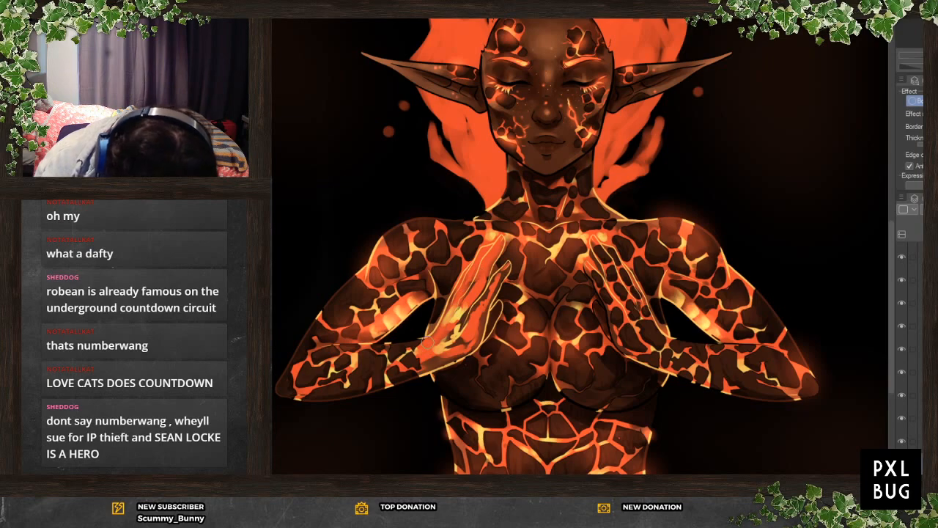
pyautogui.moveTo(398, 361)
pyautogui.mouseDown()
pyautogui.moveTo(424, 359)
pyautogui.moveTo(416, 366)
pyautogui.moveTo(408, 354)
pyautogui.moveTo(425, 346)
pyautogui.moveTo(398, 362)
pyautogui.mouseUp()
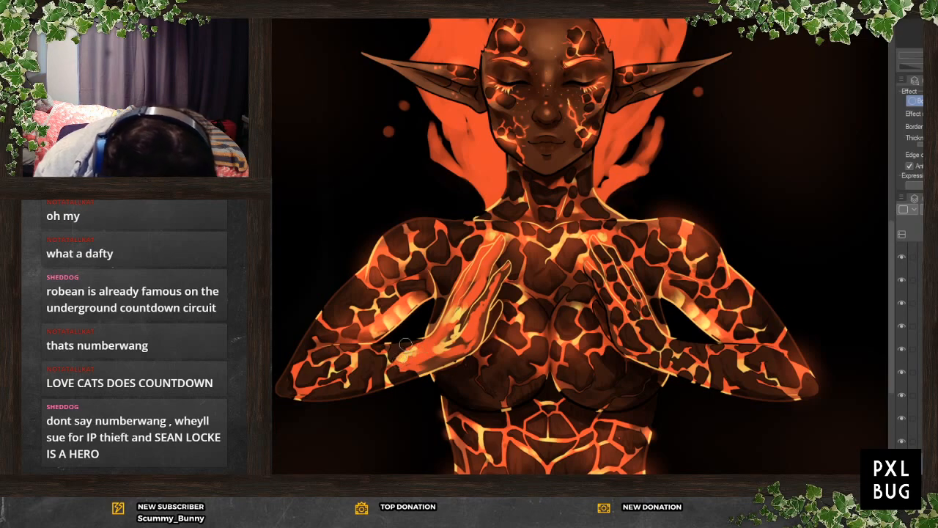
# Erase the rock plates from the figure's left hand and add small dark rock spots around both wrists
pyautogui.moveTo(589, 268)
pyautogui.mouseDown()
pyautogui.moveTo(628, 346)
pyautogui.moveTo(698, 370)
pyautogui.moveTo(701, 357)
pyautogui.moveTo(666, 350)
pyautogui.moveTo(645, 325)
pyautogui.moveTo(599, 240)
pyautogui.moveTo(645, 343)
pyautogui.mouseUp()
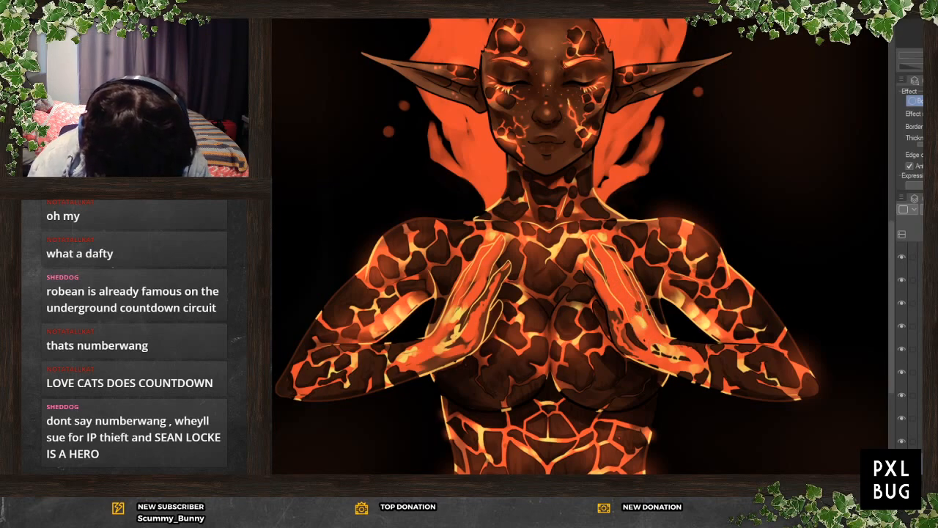
pyautogui.moveTo(607, 298)
pyautogui.mouseDown()
pyautogui.moveTo(644, 347)
pyautogui.moveTo(683, 342)
pyautogui.mouseUp()
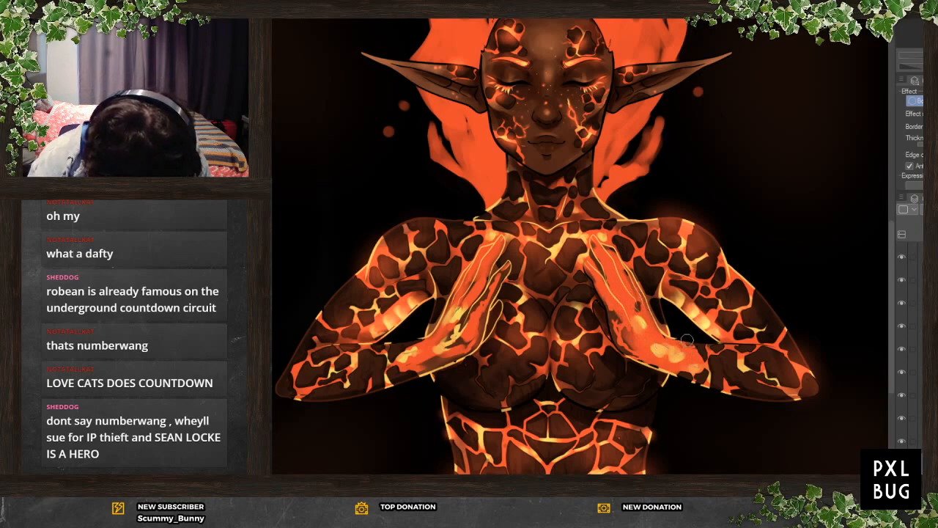
pyautogui.moveTo(682, 376)
pyautogui.mouseDown()
pyautogui.moveTo(686, 388)
pyautogui.moveTo(673, 379)
pyautogui.mouseUp()
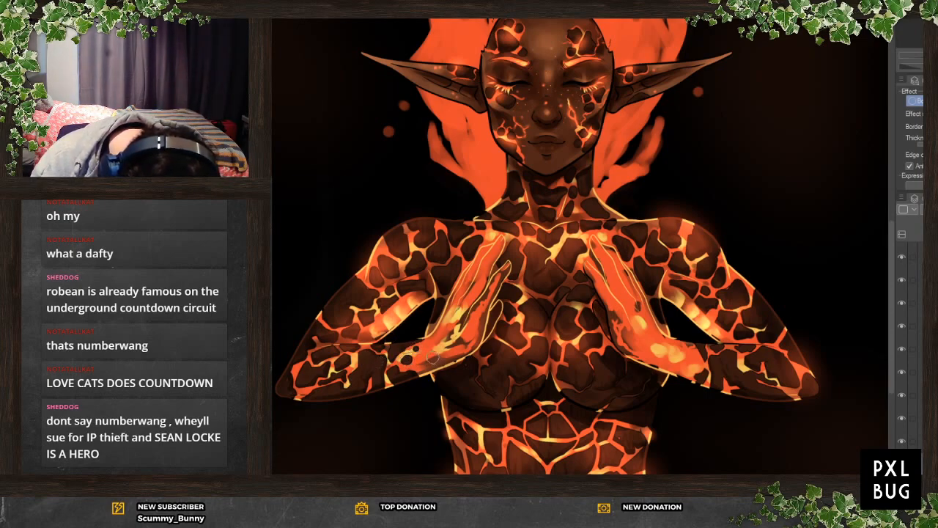
pyautogui.moveTo(644, 339); pyautogui.dragTo(685, 353)
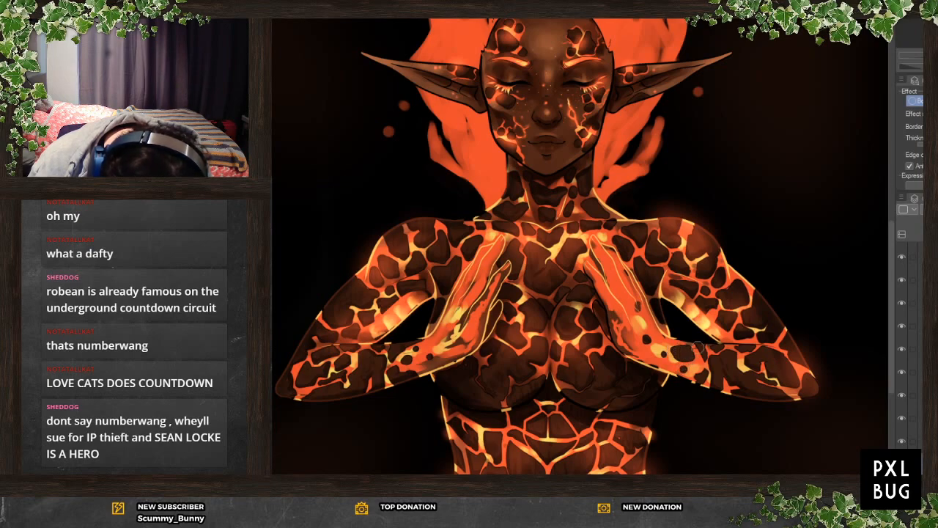
pyautogui.moveTo(703, 376)
pyautogui.mouseDown()
pyautogui.moveTo(695, 382)
pyautogui.moveTo(708, 371)
pyautogui.mouseUp()
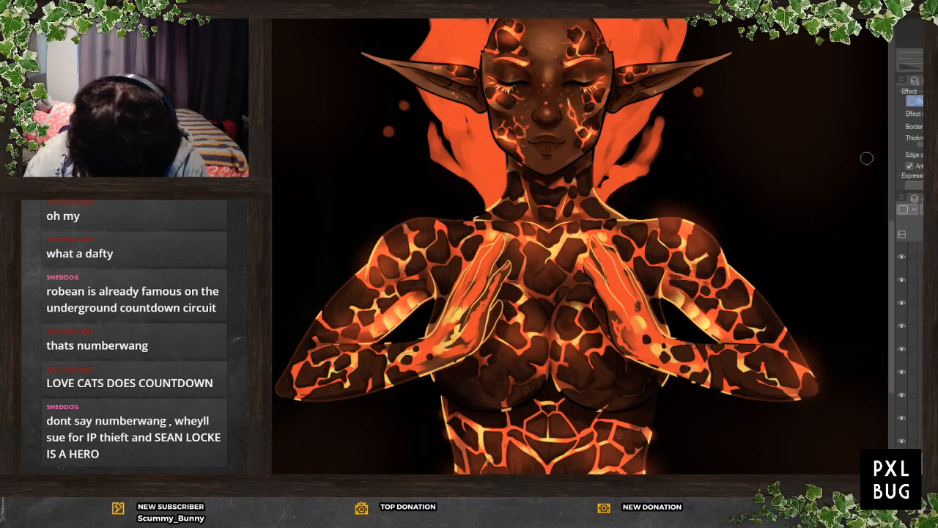
# Paint solid pale yellow over the figure's right hand, from the wrist to the fingertips
pyautogui.click(921, 372)
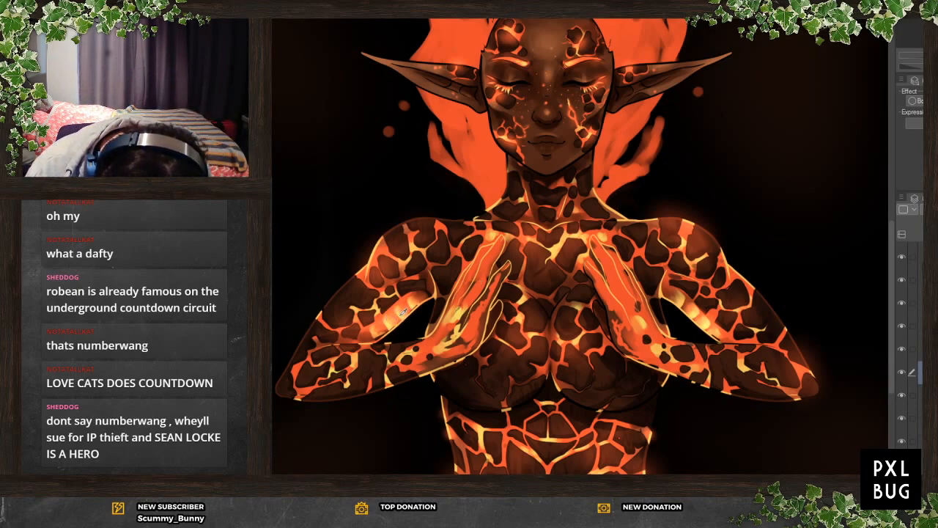
pyautogui.moveTo(431, 338)
pyautogui.mouseDown()
pyautogui.moveTo(463, 277)
pyautogui.moveTo(500, 236)
pyautogui.moveTo(443, 342)
pyautogui.mouseUp()
pyautogui.moveTo(490, 276)
pyautogui.mouseDown()
pyautogui.moveTo(486, 287)
pyautogui.moveTo(509, 264)
pyautogui.moveTo(482, 302)
pyautogui.moveTo(498, 276)
pyautogui.moveTo(478, 329)
pyautogui.moveTo(458, 311)
pyautogui.moveTo(497, 297)
pyautogui.moveTo(490, 323)
pyautogui.moveTo(431, 365)
pyautogui.moveTo(475, 326)
pyautogui.moveTo(445, 335)
pyautogui.moveTo(435, 317)
pyautogui.mouseUp()
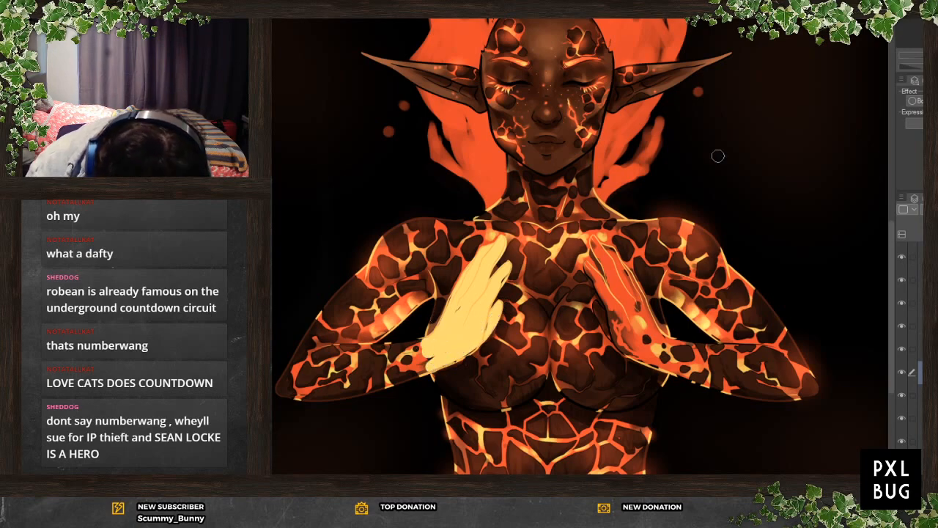
# Clean up the outer edges of the pale yellow fingers on the figure's right hand
pyautogui.scroll(-1, 758, 85)
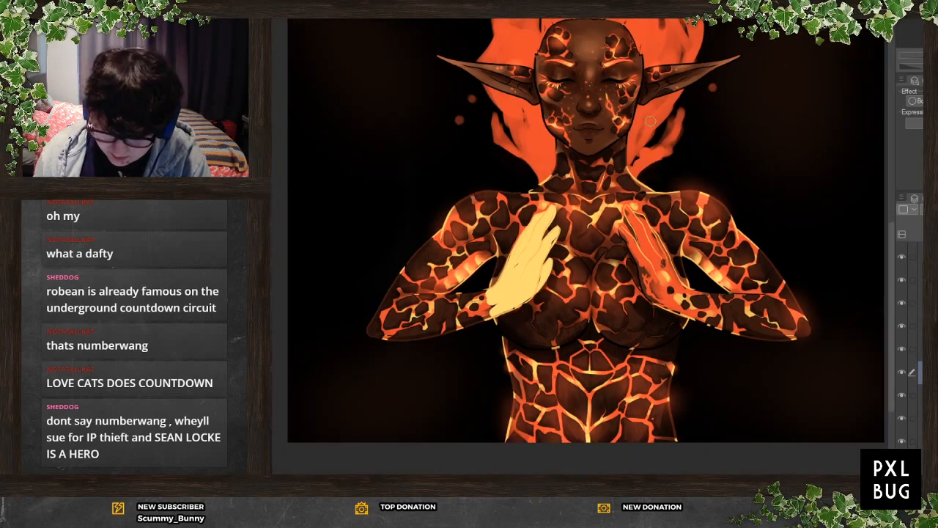
pyautogui.scroll(3, 649, 143)
pyautogui.scroll(3, 410, 410)
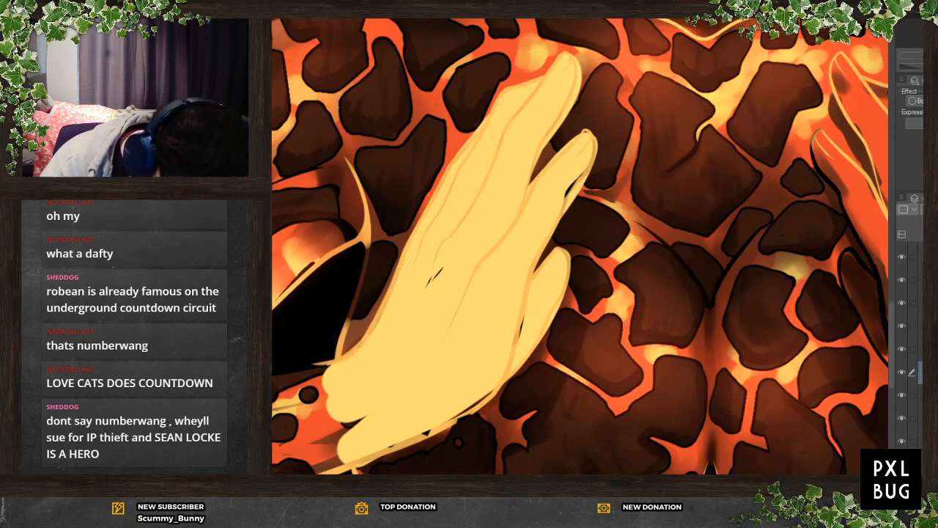
pyautogui.moveTo(576, 55)
pyautogui.mouseDown()
pyautogui.moveTo(576, 101)
pyautogui.moveTo(552, 137)
pyautogui.mouseUp()
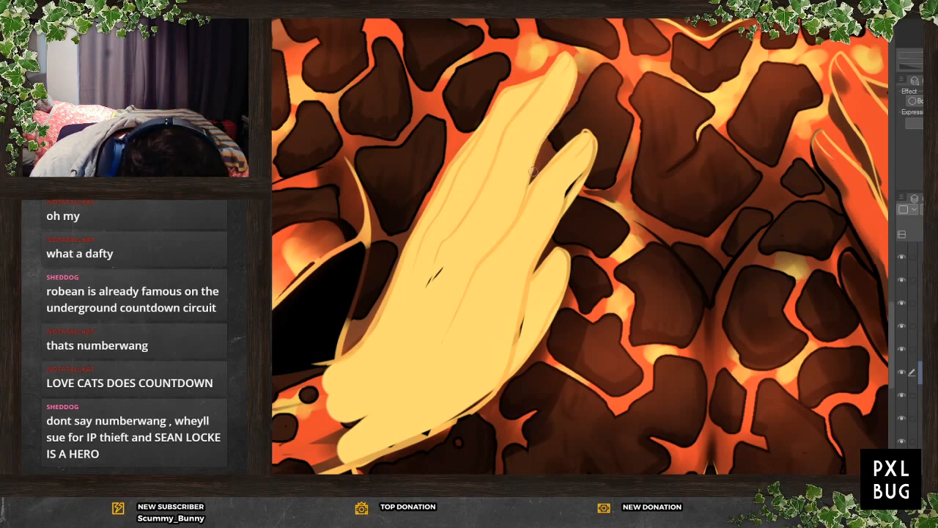
pyautogui.moveTo(592, 129)
pyautogui.mouseDown()
pyautogui.moveTo(597, 155)
pyautogui.moveTo(561, 231)
pyautogui.moveTo(588, 179)
pyautogui.moveTo(586, 158)
pyautogui.moveTo(565, 248)
pyautogui.moveTo(568, 285)
pyautogui.moveTo(541, 343)
pyautogui.mouseUp()
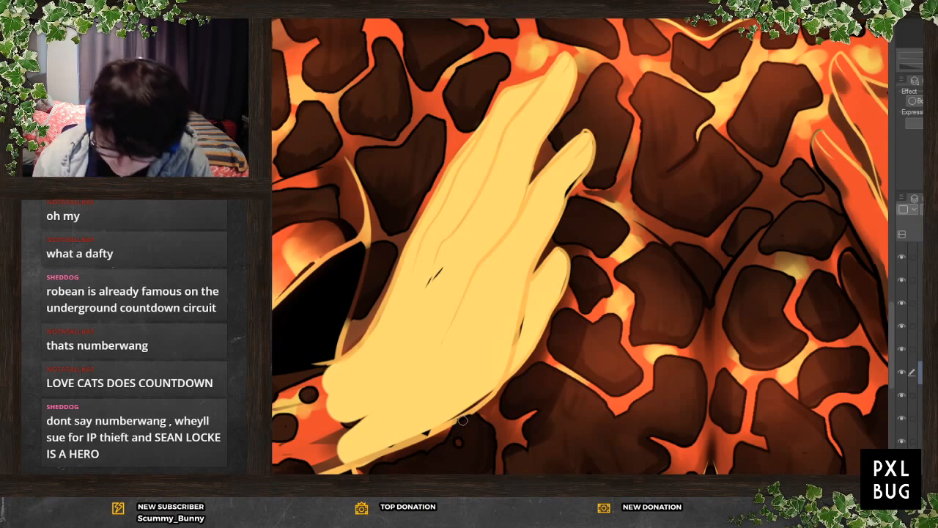
pyautogui.scroll(-6, 422, 407)
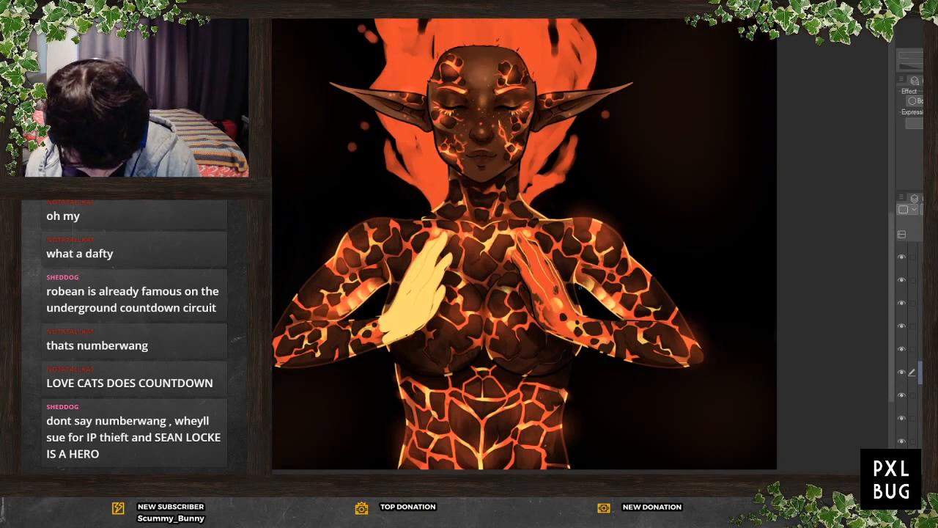
# Fade the pale yellow at the figure's right wrist so it blends softly into the orange lava and rock spots
pyautogui.scroll(1, 519, 308)
pyautogui.scroll(-2, 586, 348)
pyautogui.scroll(4, 594, 349)
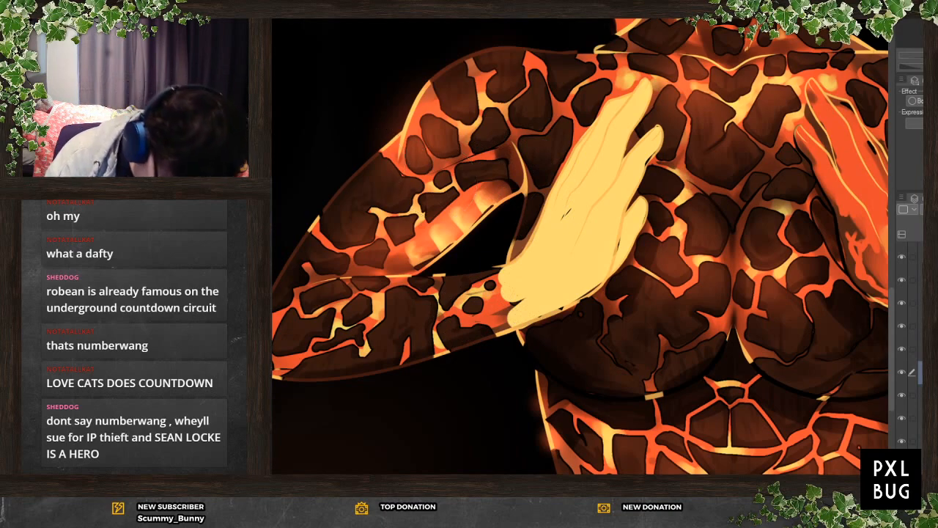
pyautogui.moveTo(480, 318)
pyautogui.mouseDown()
pyautogui.moveTo(503, 303)
pyautogui.moveTo(497, 327)
pyautogui.moveTo(463, 316)
pyautogui.mouseUp()
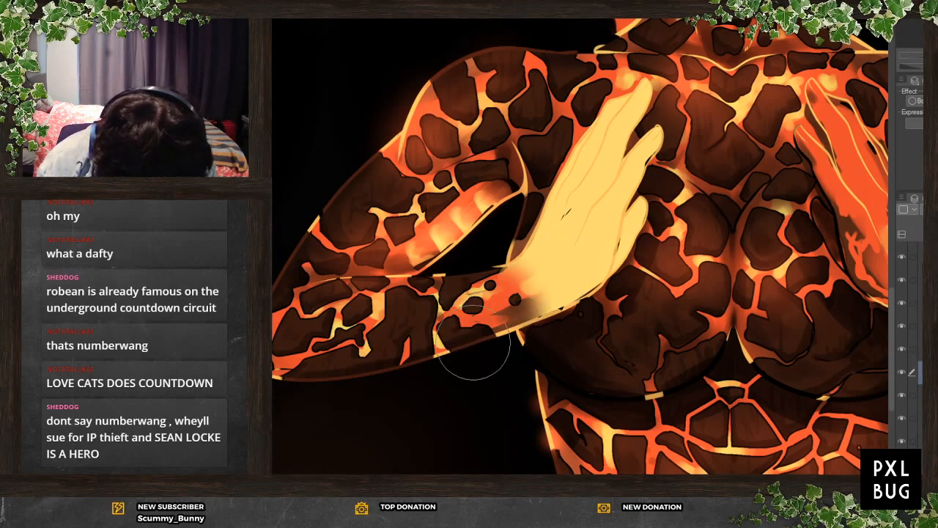
pyautogui.scroll(-6, 548, 335)
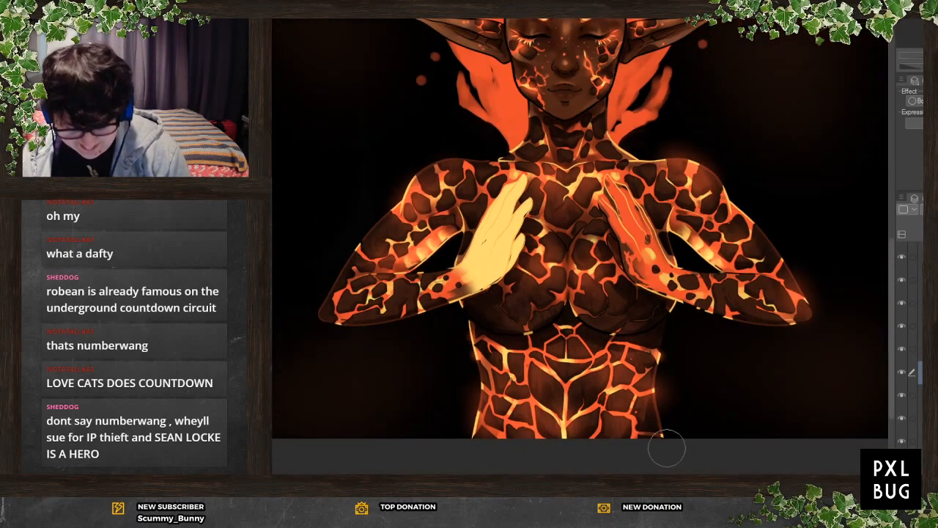
# Paint solid pale yellow over the figure's left palm, back of the hand and wrist
pyautogui.scroll(4, 652, 275)
pyautogui.scroll(2, 614, 314)
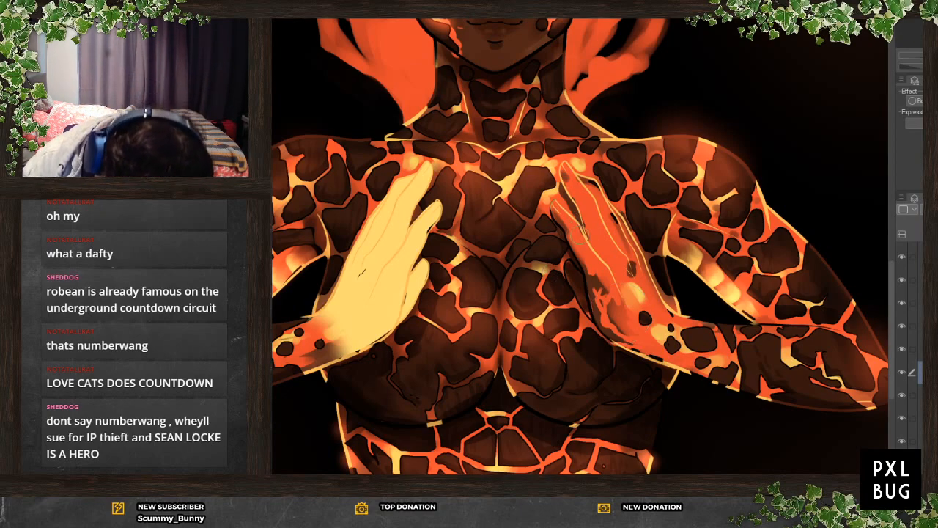
pyautogui.moveTo(584, 250)
pyautogui.mouseDown()
pyautogui.moveTo(628, 328)
pyautogui.moveTo(656, 339)
pyautogui.moveTo(675, 324)
pyautogui.moveTo(695, 329)
pyautogui.moveTo(685, 352)
pyautogui.moveTo(634, 341)
pyautogui.moveTo(573, 270)
pyautogui.moveTo(591, 297)
pyautogui.moveTo(571, 272)
pyautogui.mouseUp()
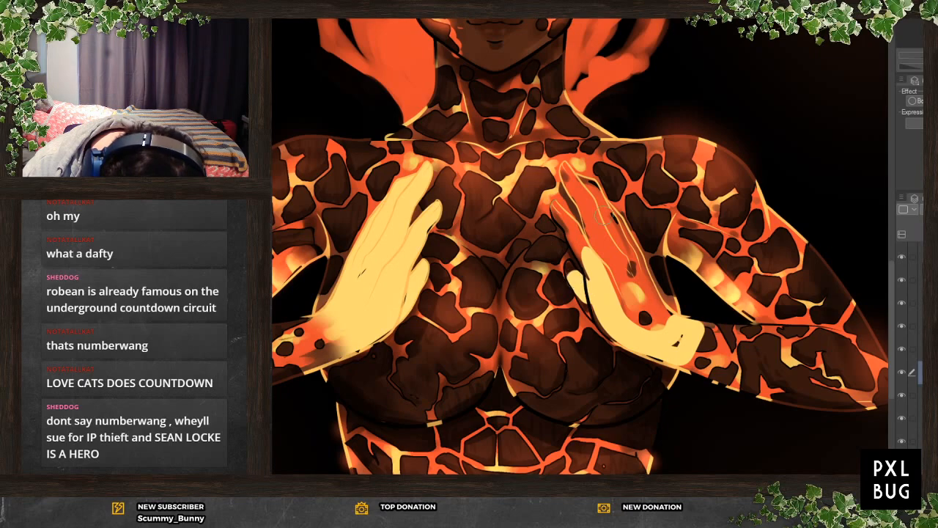
pyautogui.moveTo(563, 211)
pyautogui.mouseDown()
pyautogui.moveTo(593, 265)
pyautogui.moveTo(599, 222)
pyautogui.moveTo(593, 250)
pyautogui.moveTo(573, 184)
pyautogui.moveTo(590, 189)
pyautogui.moveTo(607, 223)
pyautogui.moveTo(626, 215)
pyautogui.moveTo(597, 204)
pyautogui.moveTo(623, 245)
pyautogui.moveTo(628, 224)
pyautogui.moveTo(641, 245)
pyautogui.moveTo(618, 226)
pyautogui.moveTo(665, 328)
pyautogui.mouseUp()
pyautogui.moveTo(598, 232)
pyautogui.mouseDown()
pyautogui.moveTo(636, 326)
pyautogui.moveTo(598, 215)
pyautogui.moveTo(659, 342)
pyautogui.moveTo(608, 243)
pyautogui.moveTo(654, 328)
pyautogui.moveTo(640, 333)
pyautogui.moveTo(667, 354)
pyautogui.mouseUp()
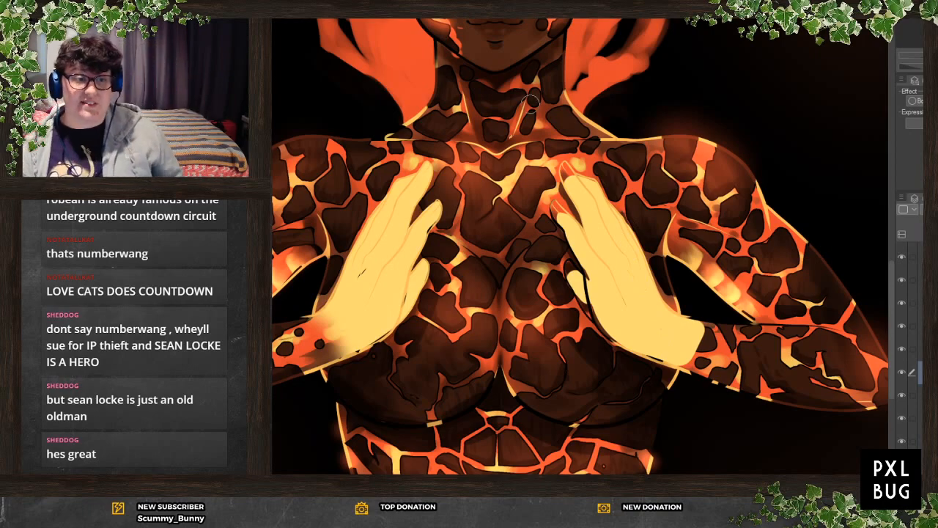
# Fill the remaining orange areas on the left hand's thumb and fingertips with pale yellow
pyautogui.scroll(1, 604, 267)
pyautogui.scroll(2, 603, 267)
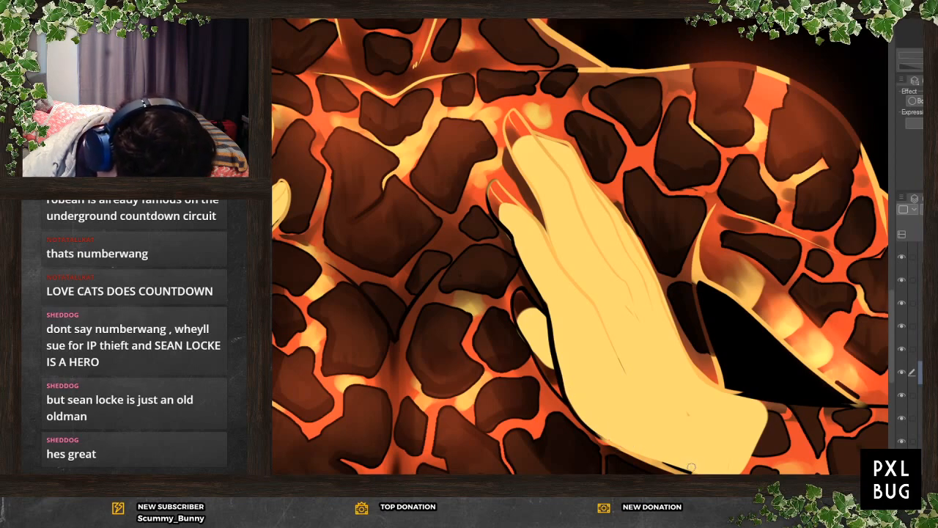
pyautogui.moveTo(575, 403)
pyautogui.mouseDown()
pyautogui.moveTo(516, 310)
pyautogui.moveTo(518, 292)
pyautogui.moveTo(552, 327)
pyautogui.moveTo(527, 316)
pyautogui.mouseUp()
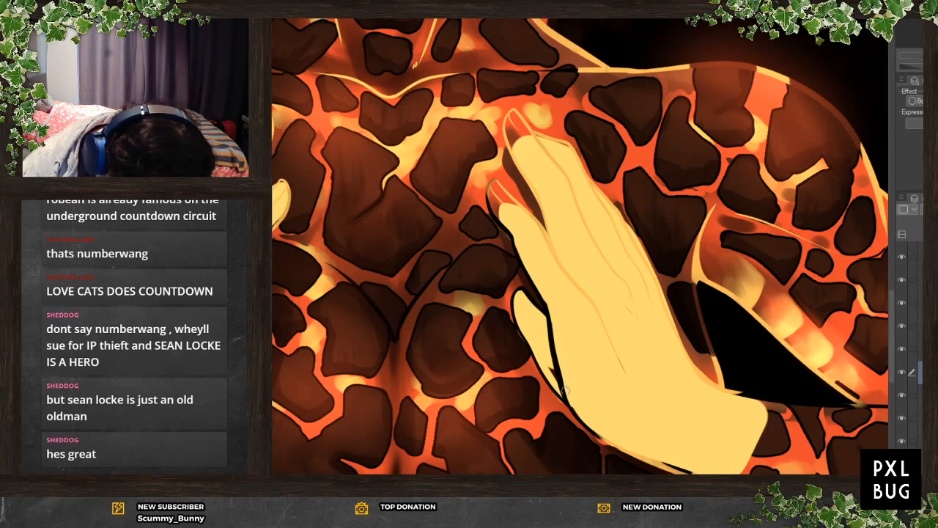
pyautogui.moveTo(510, 228)
pyautogui.mouseDown()
pyautogui.moveTo(492, 183)
pyautogui.moveTo(517, 210)
pyautogui.mouseUp()
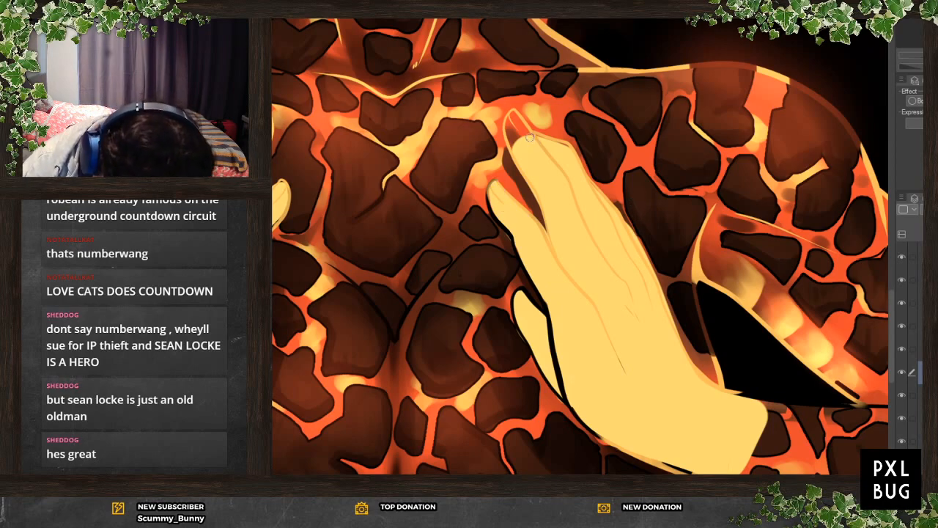
pyautogui.moveTo(508, 119)
pyautogui.mouseDown()
pyautogui.moveTo(519, 157)
pyautogui.moveTo(521, 132)
pyautogui.mouseUp()
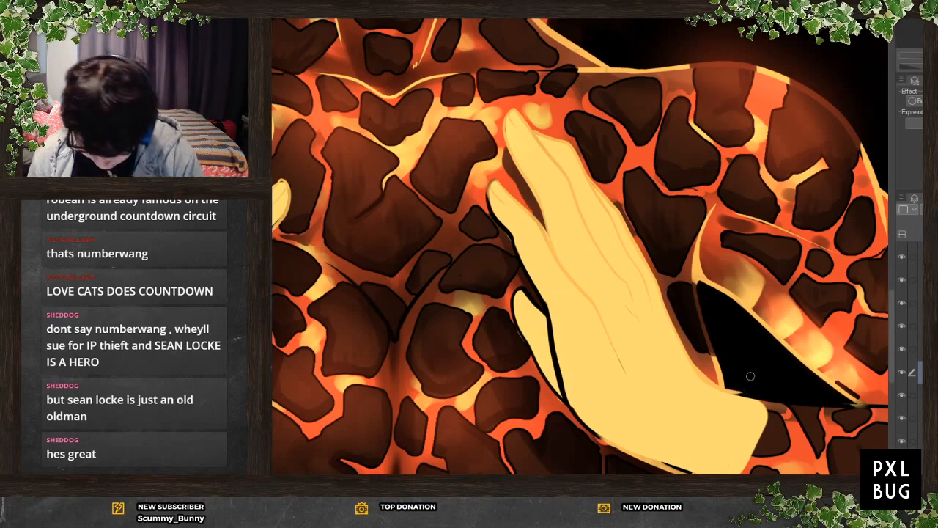
# Fade the pale yellow at the figure's left wrist into the orange forearm with a large soft brush
pyautogui.scroll(-4, 718, 359)
pyautogui.scroll(2, 650, 394)
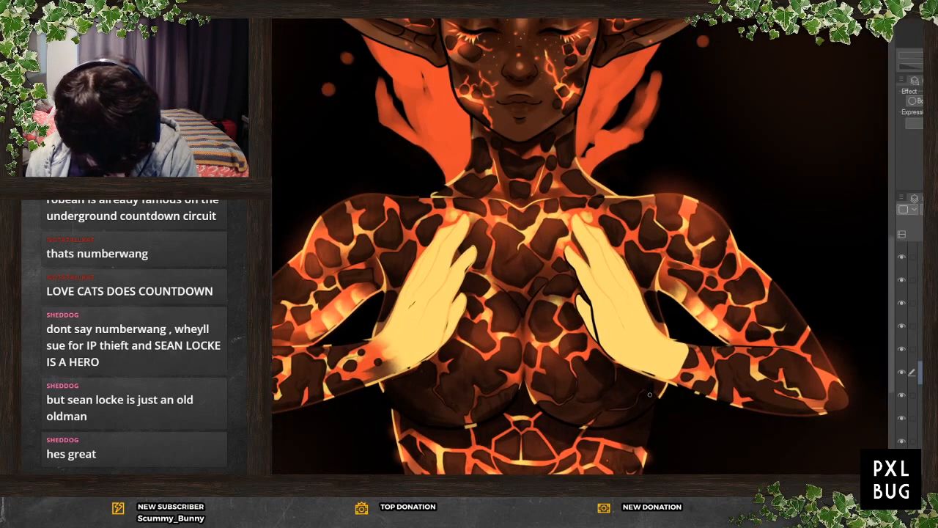
pyautogui.moveTo(684, 367)
pyautogui.mouseDown()
pyautogui.moveTo(697, 373)
pyautogui.moveTo(686, 363)
pyautogui.mouseUp()
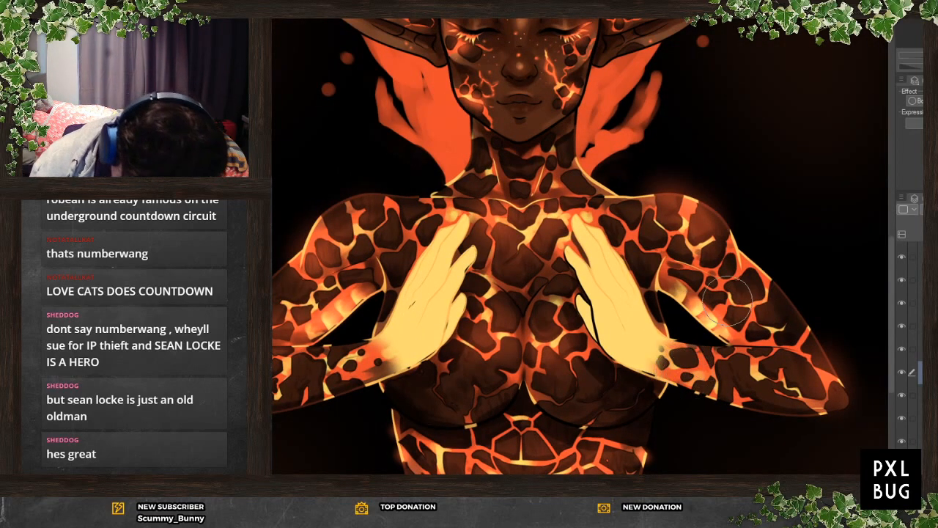
# Repaint the two faded rock spots on the figure's left wrist in solid dark brown
pyautogui.scroll(1, 733, 381)
pyautogui.scroll(2, 656, 428)
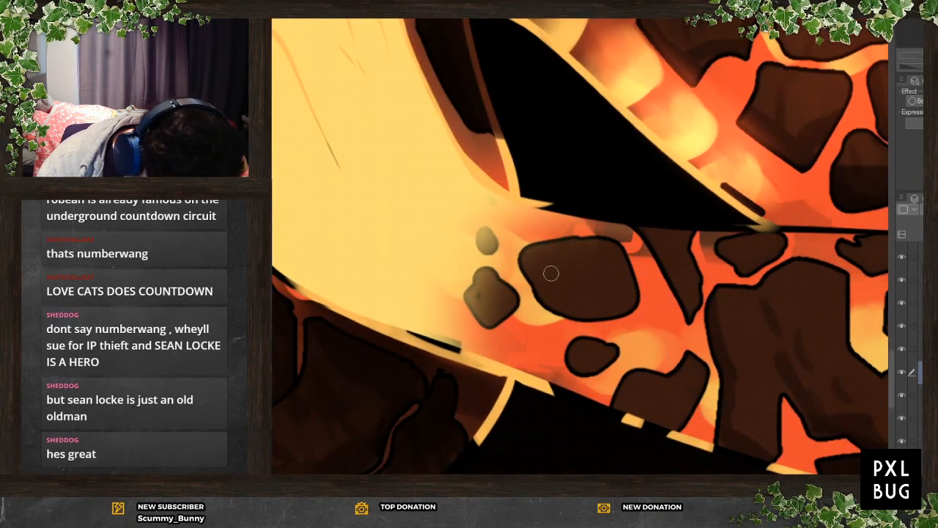
pyautogui.moveTo(480, 285)
pyautogui.mouseDown()
pyautogui.moveTo(472, 294)
pyautogui.moveTo(484, 318)
pyautogui.moveTo(509, 301)
pyautogui.moveTo(480, 301)
pyautogui.mouseUp()
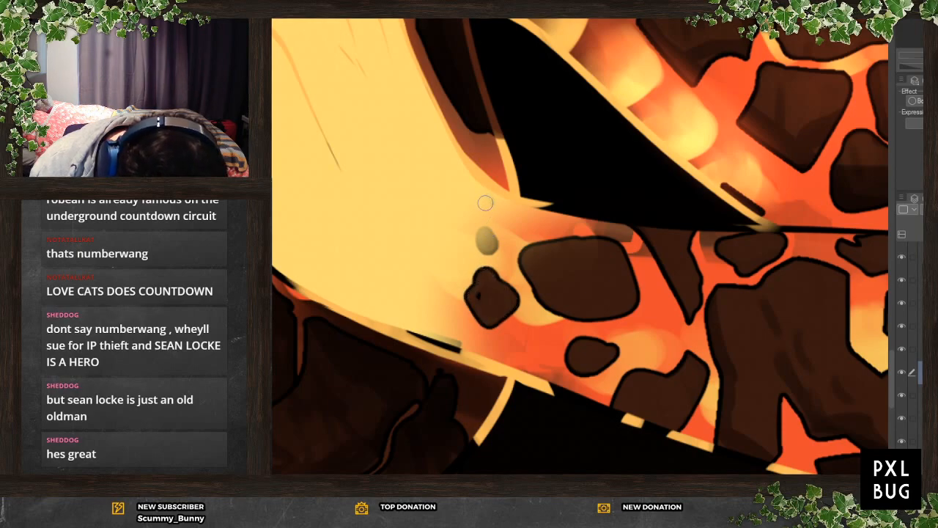
pyautogui.moveTo(484, 249); pyautogui.dragTo(485, 242)
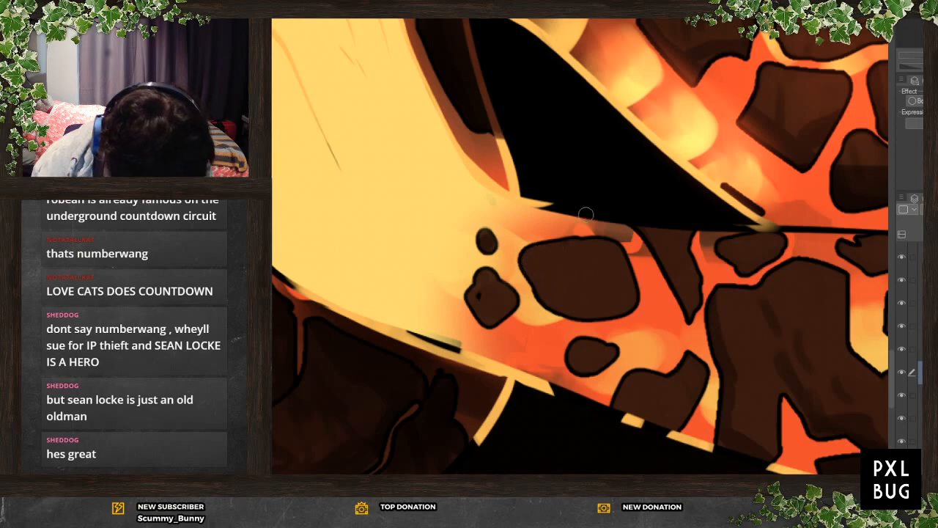
pyautogui.scroll(-3, 586, 213)
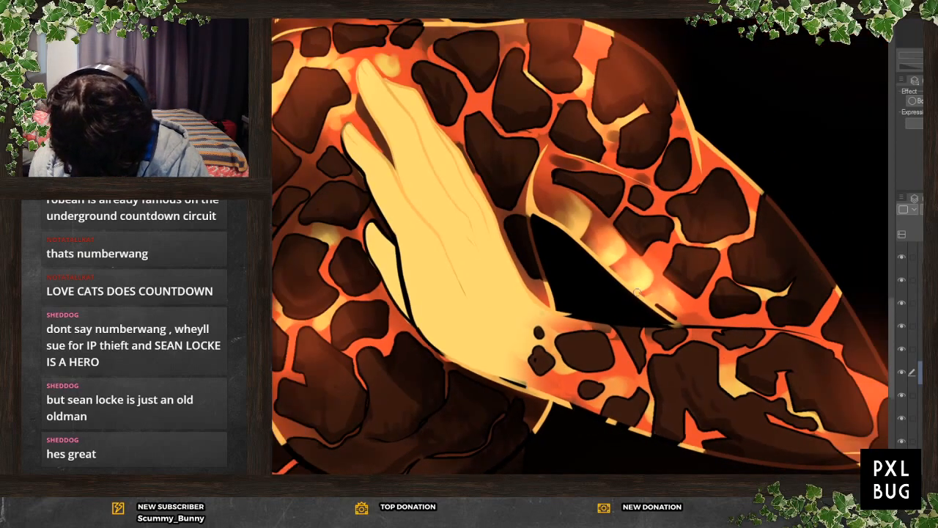
pyautogui.scroll(-2, 579, 242)
pyautogui.scroll(2, 434, 365)
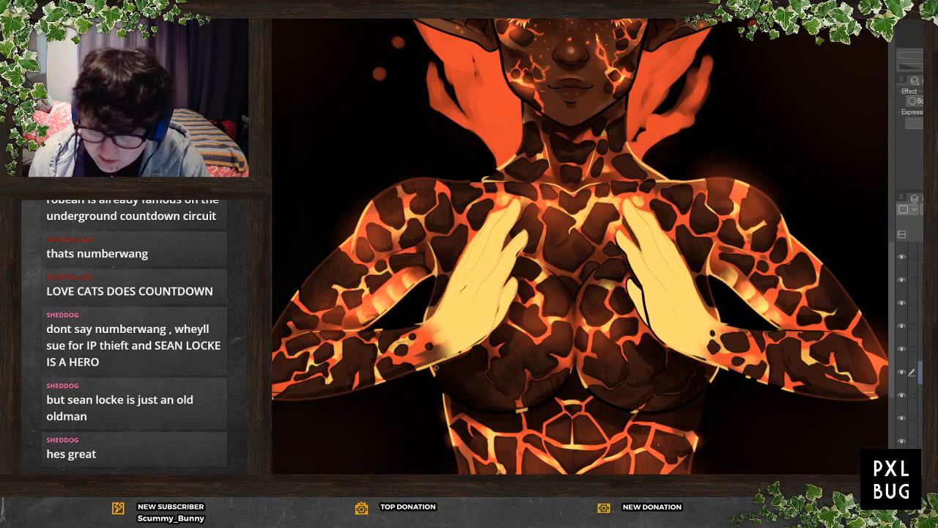
pyautogui.scroll(2, 434, 365)
pyautogui.scroll(2, 433, 364)
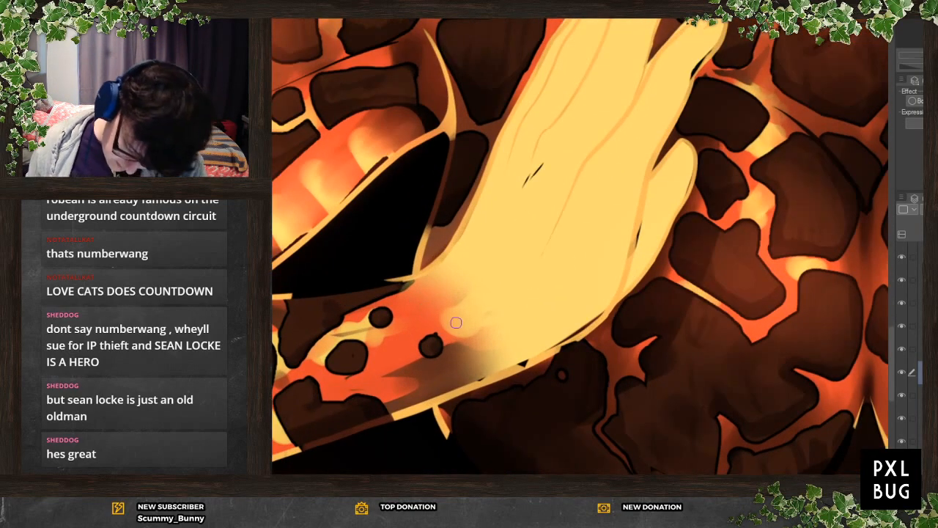
# Trace the outlines and finger lines of both pale yellow hands in white
pyautogui.scroll(-5, 454, 322)
pyautogui.scroll(1, 529, 409)
pyautogui.scroll(3, 535, 329)
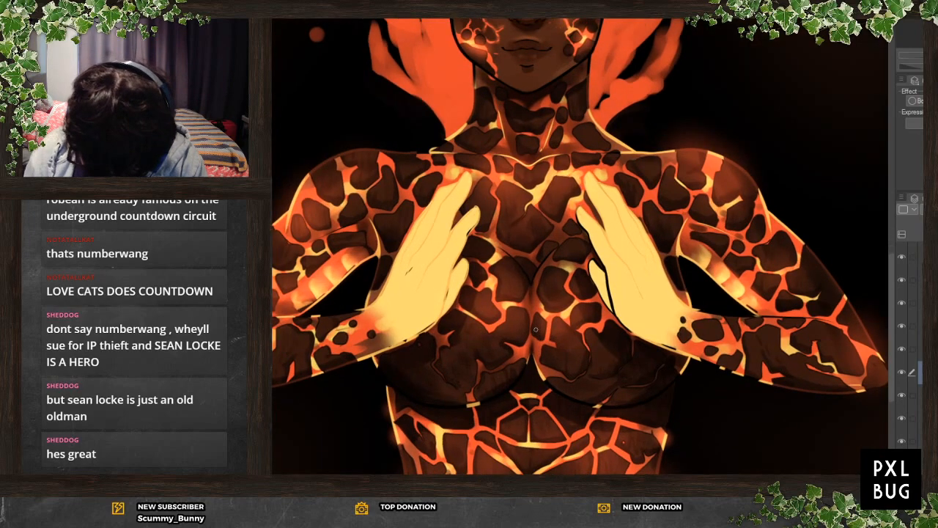
pyautogui.scroll(2, 910, 337)
pyautogui.scroll(-2, 910, 337)
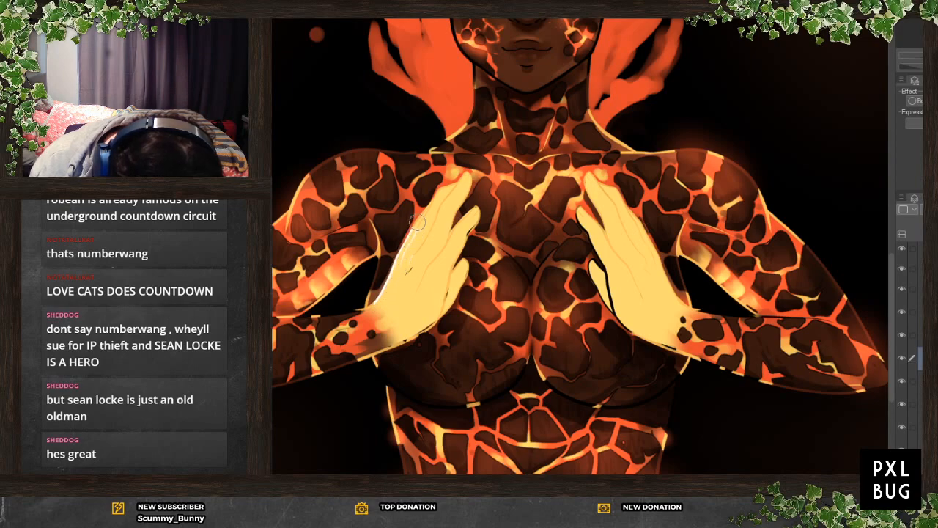
pyautogui.moveTo(455, 180)
pyautogui.mouseDown()
pyautogui.moveTo(473, 212)
pyautogui.moveTo(452, 270)
pyautogui.mouseUp()
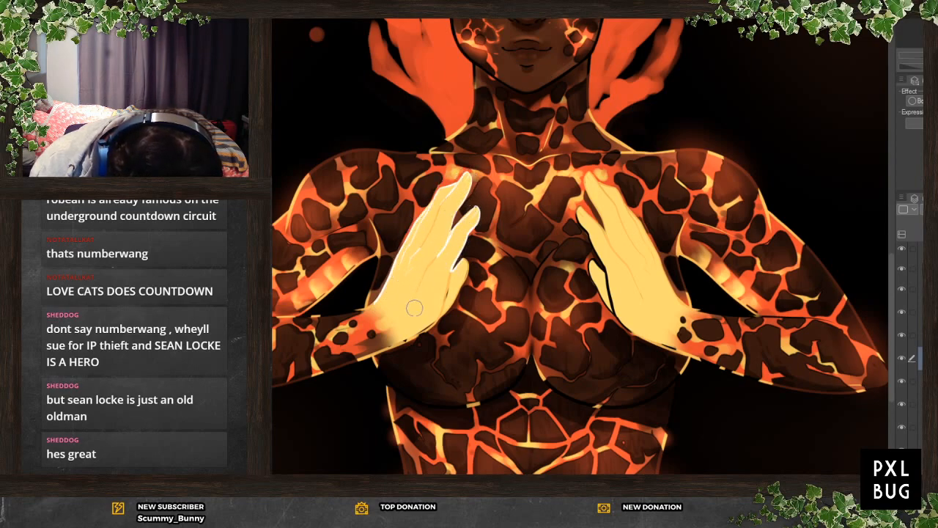
pyautogui.moveTo(371, 346)
pyautogui.mouseDown()
pyautogui.moveTo(439, 314)
pyautogui.moveTo(461, 253)
pyautogui.mouseUp()
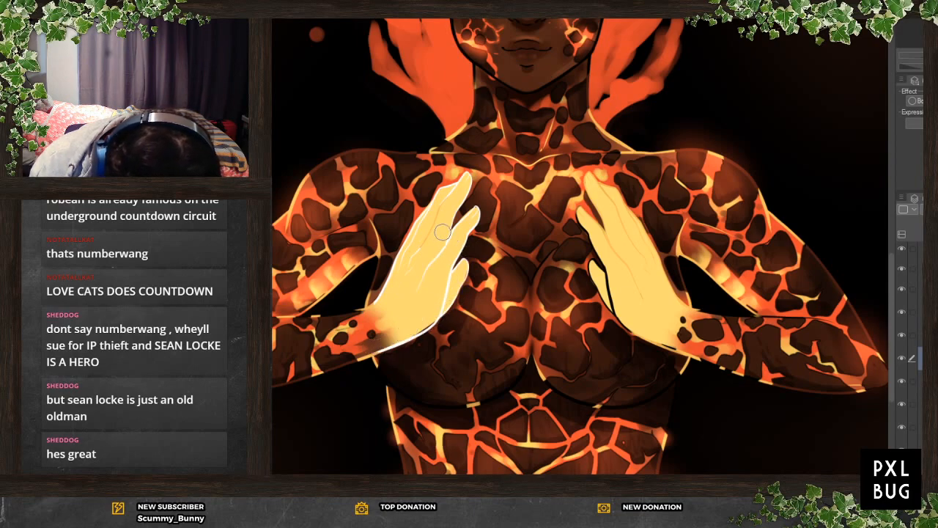
pyautogui.moveTo(439, 209); pyautogui.dragTo(454, 192)
pyautogui.moveTo(617, 255)
pyautogui.mouseDown()
pyautogui.moveTo(613, 290)
pyautogui.moveTo(596, 258)
pyautogui.moveTo(589, 268)
pyautogui.moveTo(639, 329)
pyautogui.mouseUp()
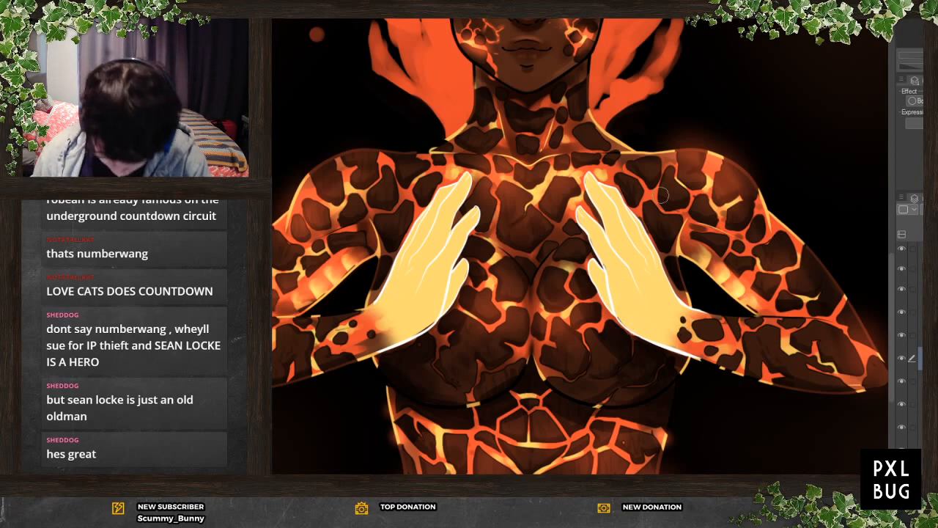
pyautogui.scroll(-3, 532, 297)
pyautogui.scroll(3, 489, 387)
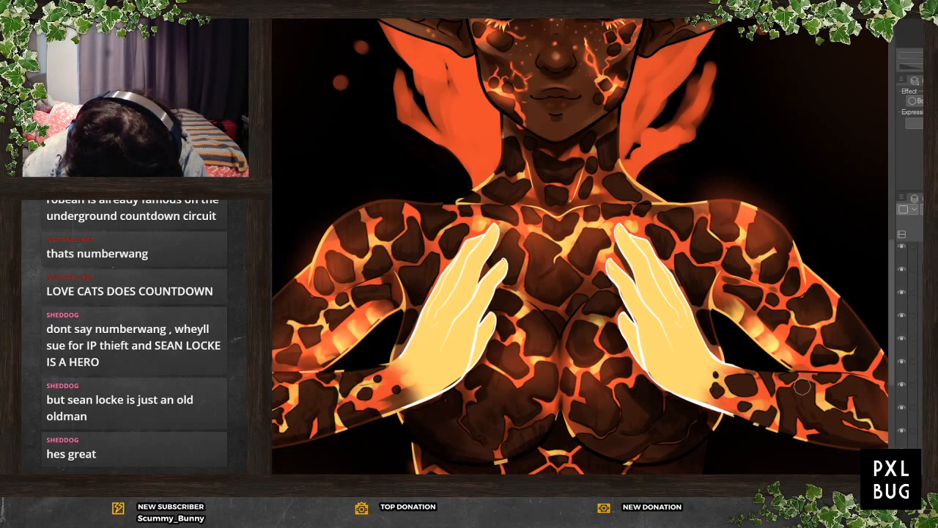
# Recolour the black line along the upper edge of the figure's left forearm in glowing yellow-orange, from elbow crease to wrist
pyautogui.scroll(5, 910, 337)
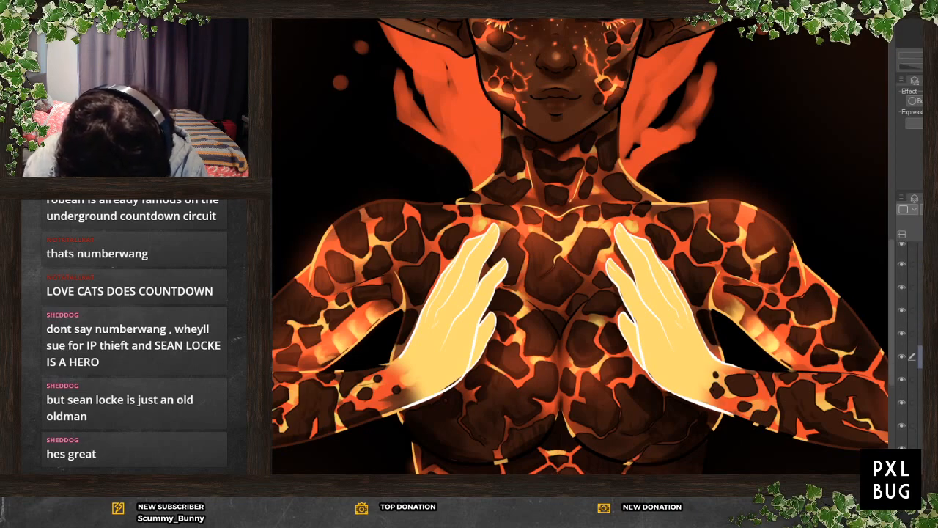
pyautogui.scroll(2, 331, 471)
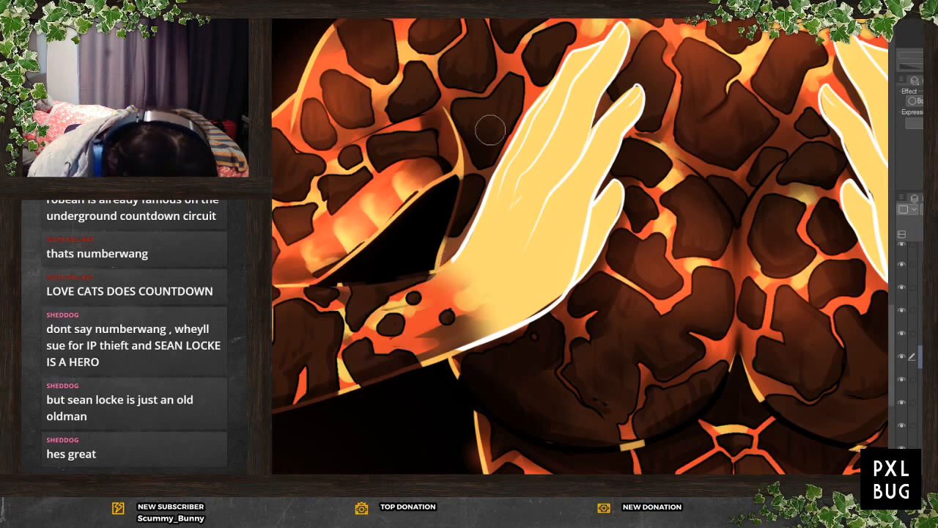
pyautogui.moveTo(681, 480); pyautogui.dragTo(774, 480)
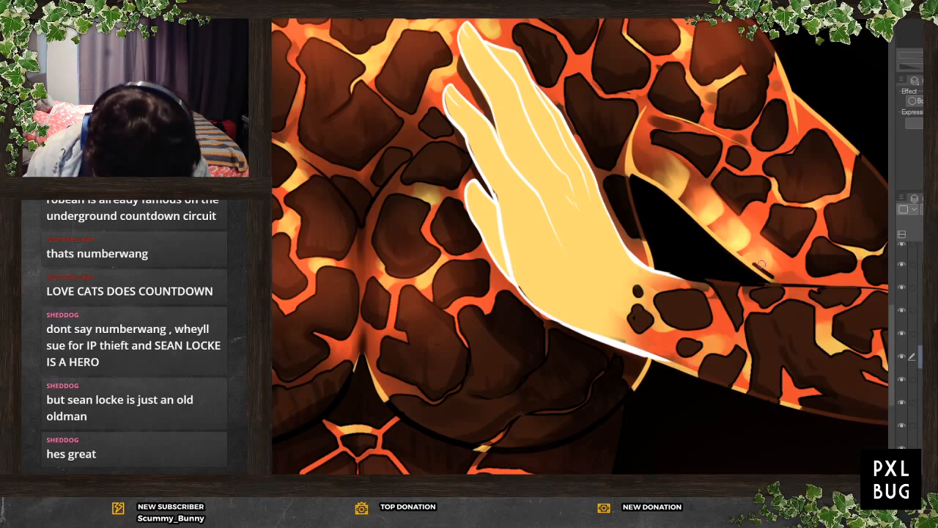
pyautogui.scroll(-3, 654, 252)
pyautogui.scroll(4, 691, 330)
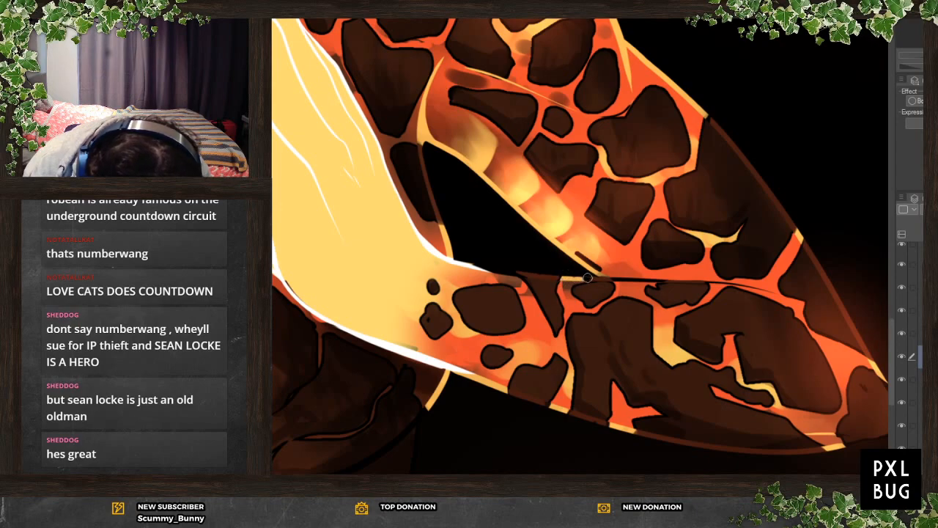
pyautogui.moveTo(617, 280); pyautogui.dragTo(655, 282)
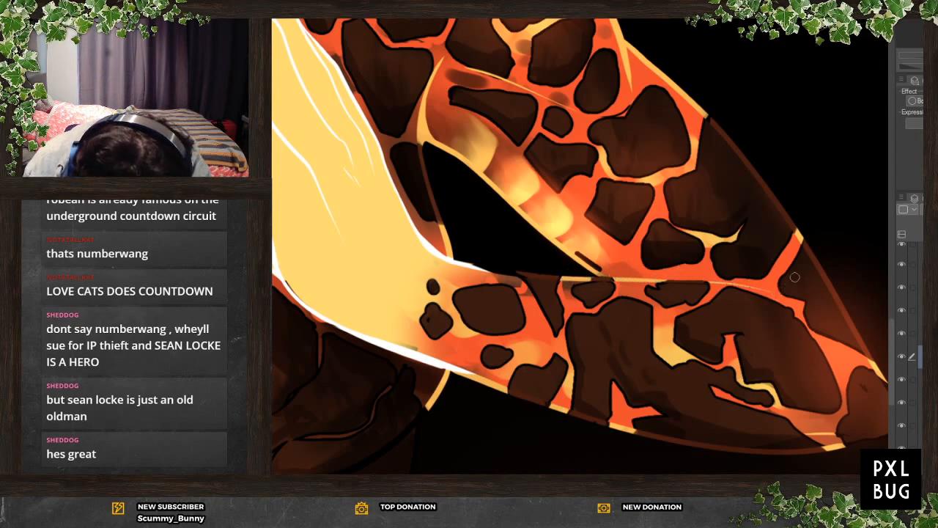
pyautogui.moveTo(465, 258); pyautogui.dragTo(520, 278)
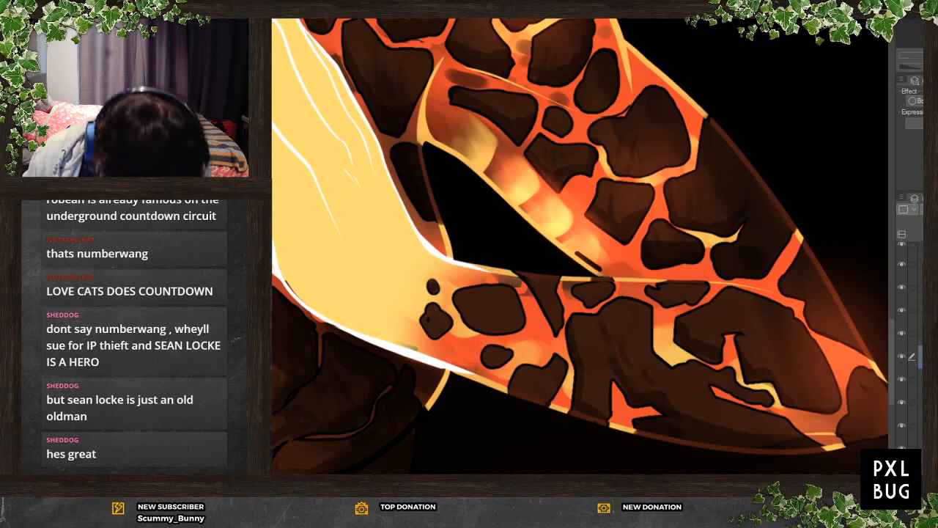
# Examine the wrists and white outlines of both hands up close and against the whole torso
pyautogui.scroll(-4, 565, 265)
pyautogui.scroll(1, 440, 294)
pyautogui.scroll(-3, 513, 367)
pyautogui.scroll(3, 356, 361)
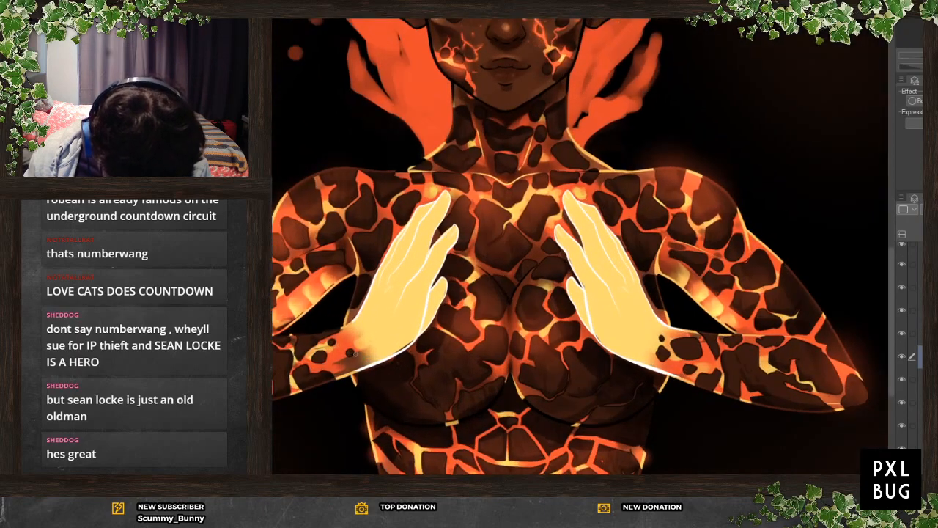
pyautogui.scroll(4, 359, 355)
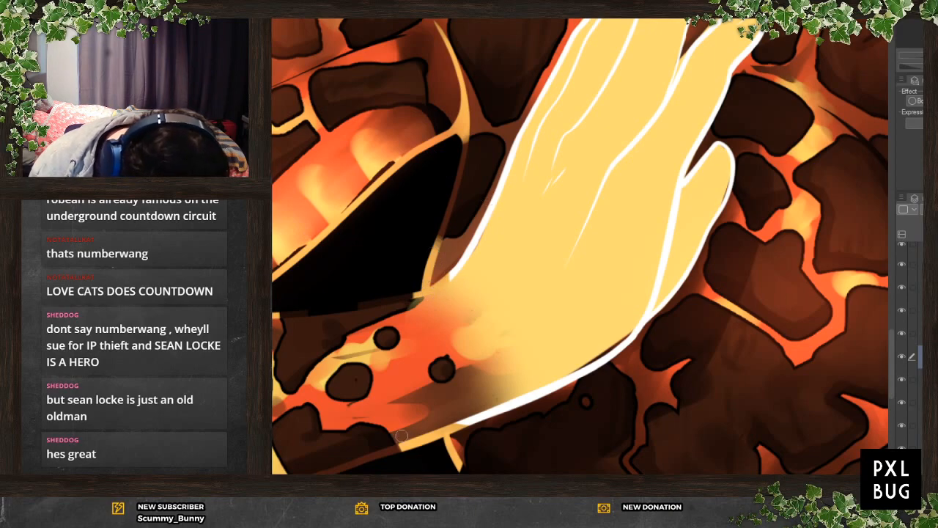
pyautogui.scroll(-3, 640, 403)
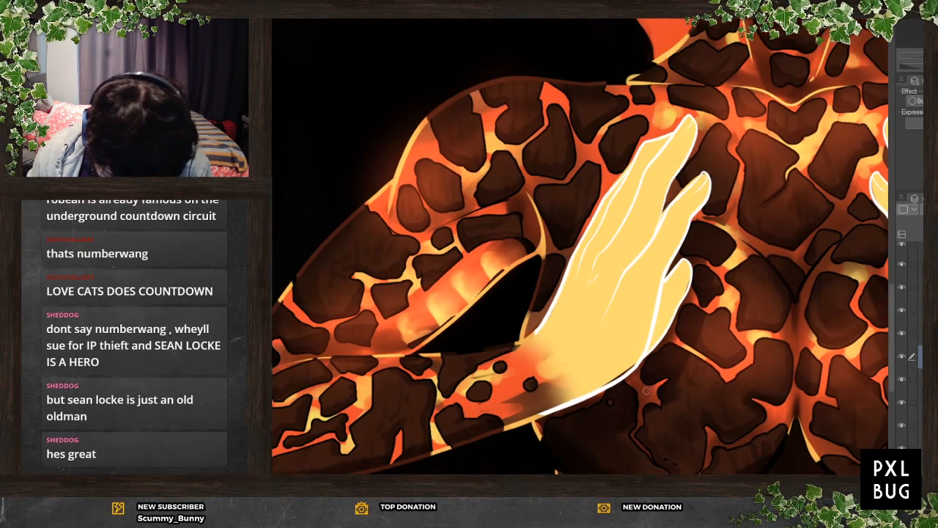
pyautogui.scroll(-3, 344, 359)
pyautogui.scroll(1, 611, 410)
# Touch up the pale yellow fill along the white outlines of both hands, on the hands' colour layer
pyautogui.click(920, 426)
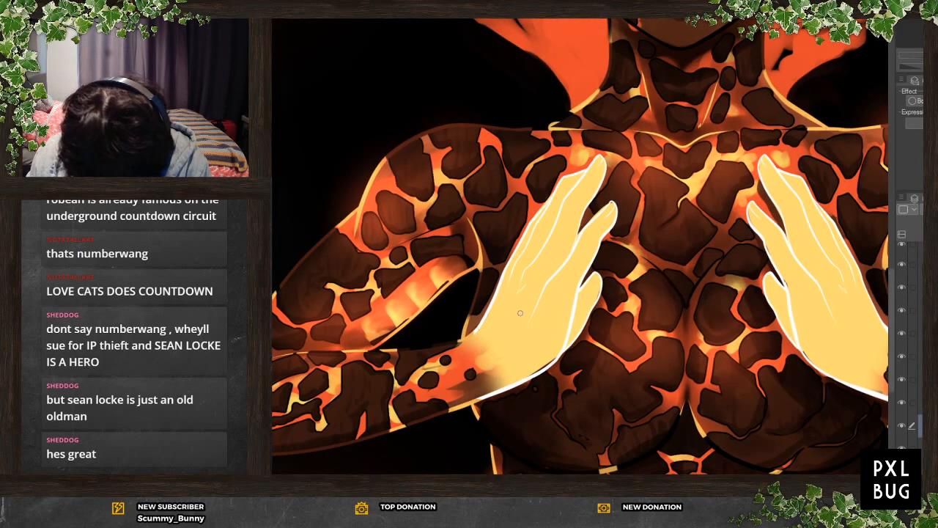
pyautogui.scroll(3, 553, 326)
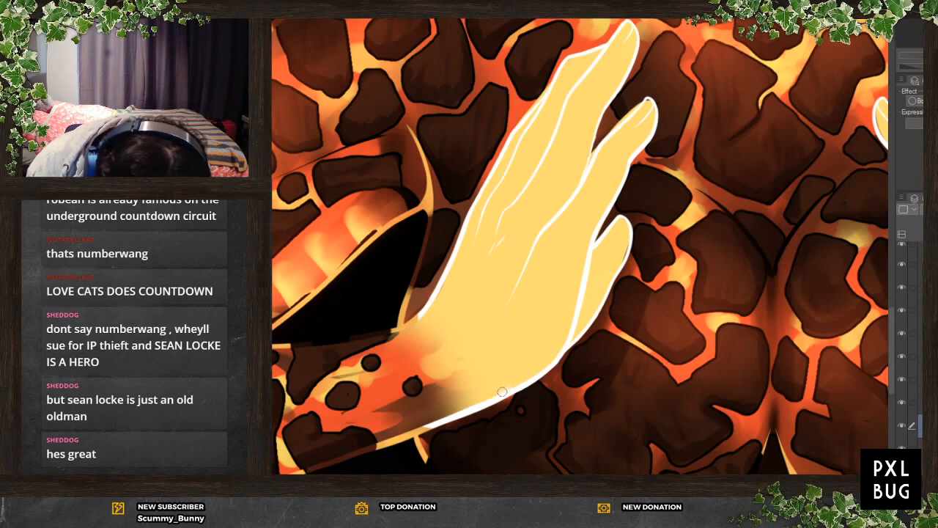
pyautogui.scroll(-3, 513, 343)
pyautogui.scroll(3, 639, 294)
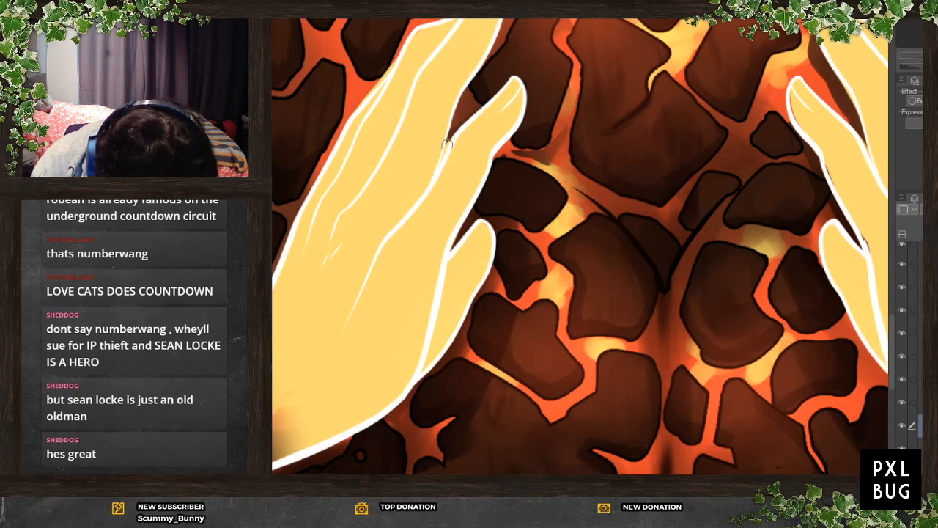
pyautogui.scroll(-3, 440, 140)
pyautogui.scroll(5, 788, 189)
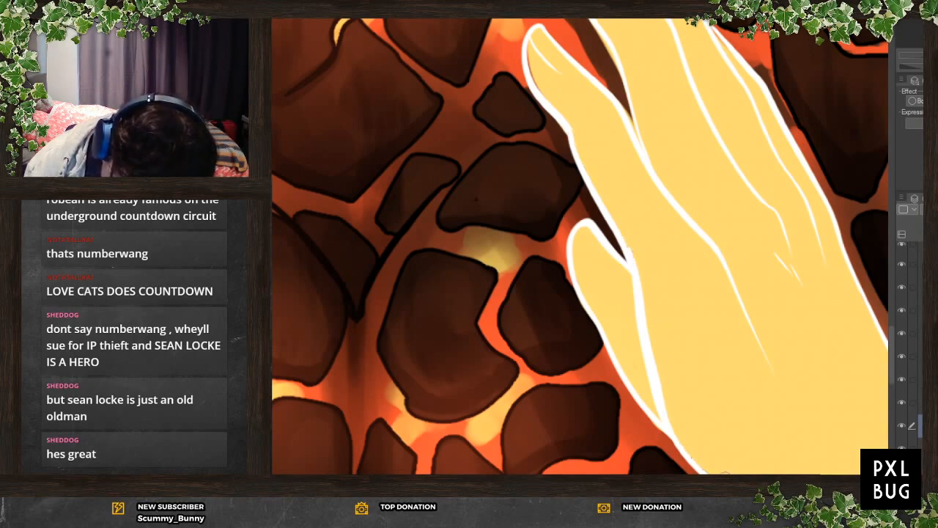
pyautogui.scroll(-2, 704, 432)
pyautogui.moveTo(683, 196); pyautogui.dragTo(677, 276)
pyautogui.scroll(1, 680, 277)
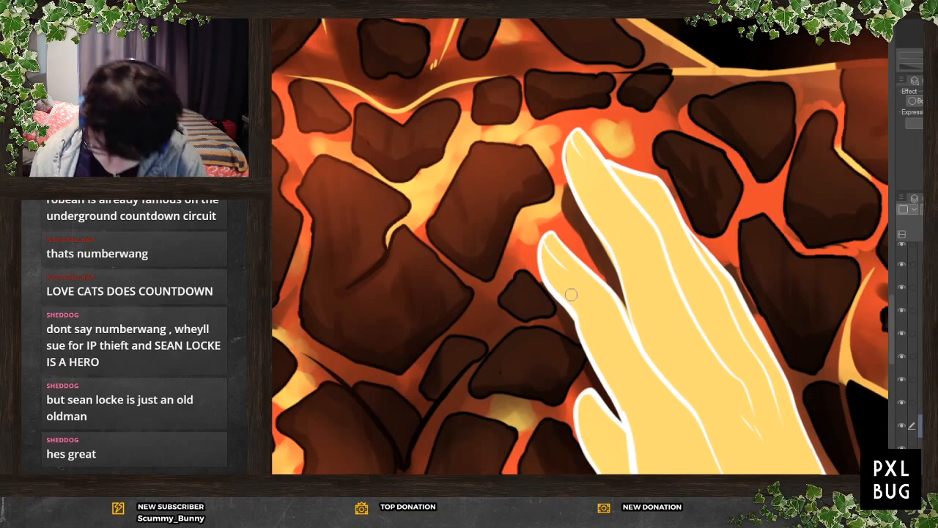
pyautogui.scroll(-4, 571, 295)
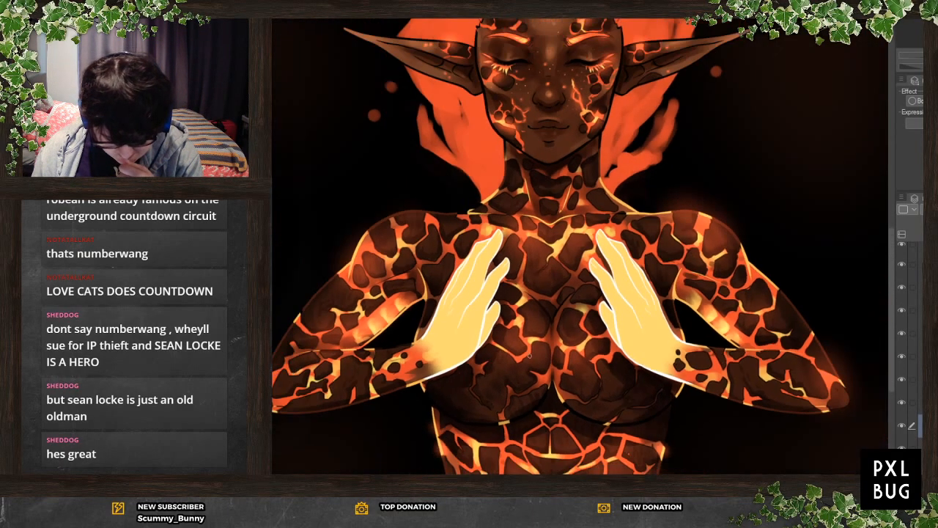
pyautogui.scroll(1, 512, 398)
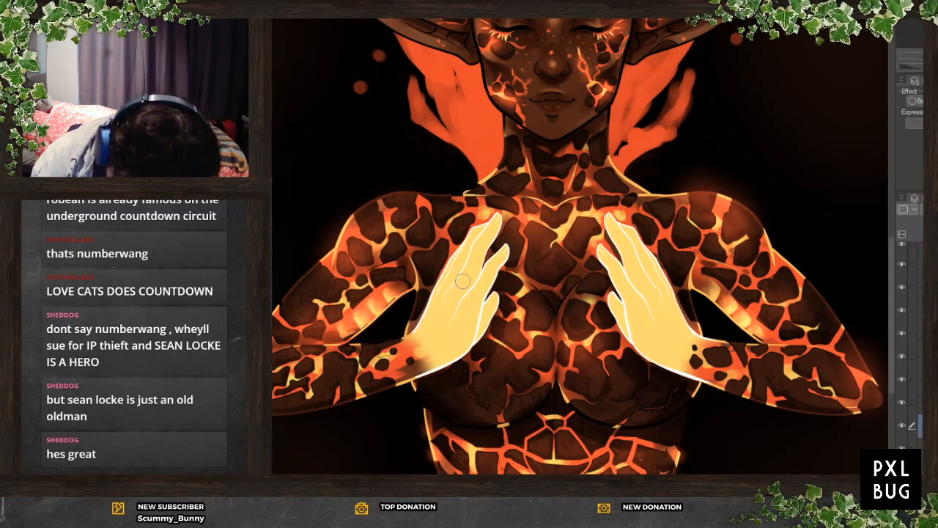
# Paint orange shading strokes along the fingers, backs and wrists of both pale yellow hands, leaving yellow edges
pyautogui.moveTo(458, 292); pyautogui.dragTo(433, 332)
pyautogui.hotkey('ctrl', 'z')
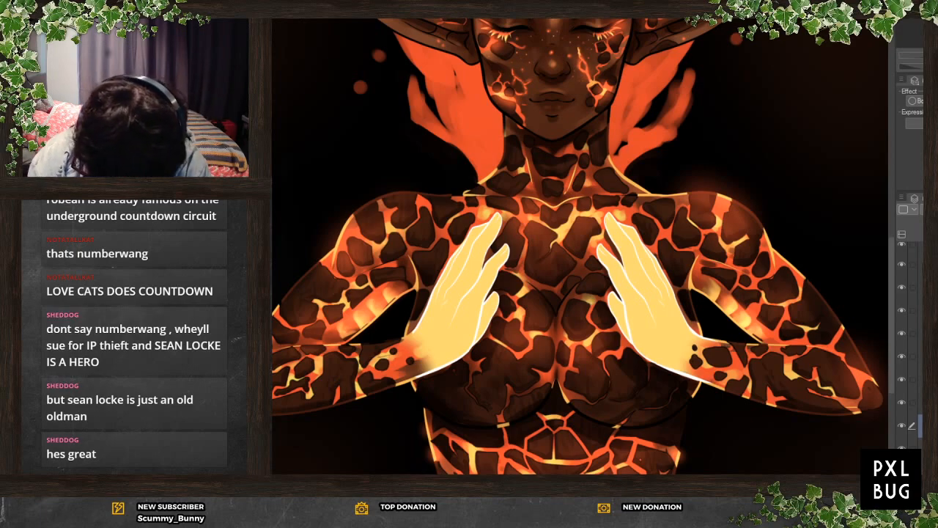
pyautogui.moveTo(432, 356)
pyautogui.mouseDown()
pyautogui.moveTo(461, 329)
pyautogui.moveTo(455, 340)
pyautogui.moveTo(496, 262)
pyautogui.mouseUp()
pyautogui.moveTo(492, 228); pyautogui.dragTo(427, 333)
pyautogui.moveTo(478, 236)
pyautogui.mouseDown()
pyautogui.moveTo(434, 296)
pyautogui.moveTo(428, 356)
pyautogui.mouseUp()
pyautogui.moveTo(609, 255)
pyautogui.mouseDown()
pyautogui.moveTo(649, 333)
pyautogui.moveTo(669, 349)
pyautogui.moveTo(667, 326)
pyautogui.mouseUp()
pyautogui.moveTo(613, 226); pyautogui.dragTo(675, 321)
pyautogui.moveTo(631, 238); pyautogui.dragTo(690, 338)
pyautogui.moveTo(636, 309)
pyautogui.mouseDown()
pyautogui.moveTo(684, 363)
pyautogui.moveTo(676, 353)
pyautogui.mouseUp()
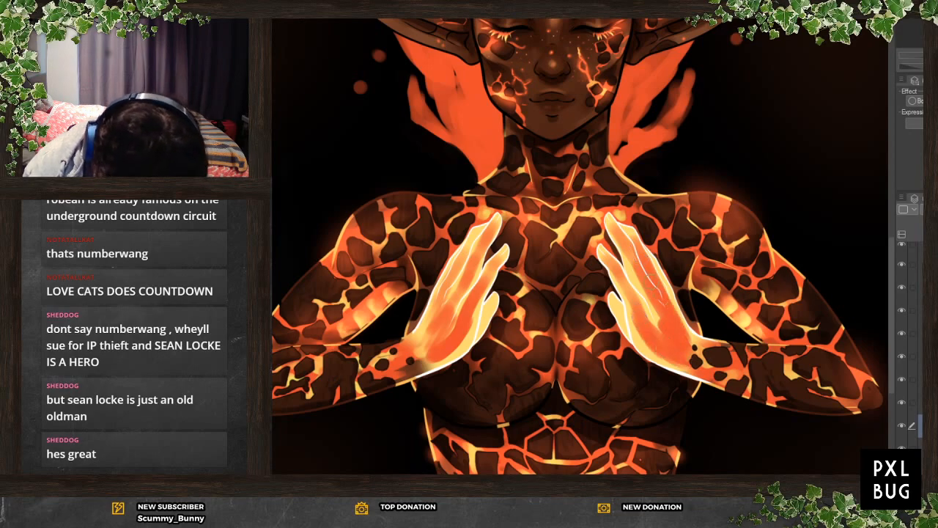
pyautogui.moveTo(617, 301); pyautogui.dragTo(633, 352)
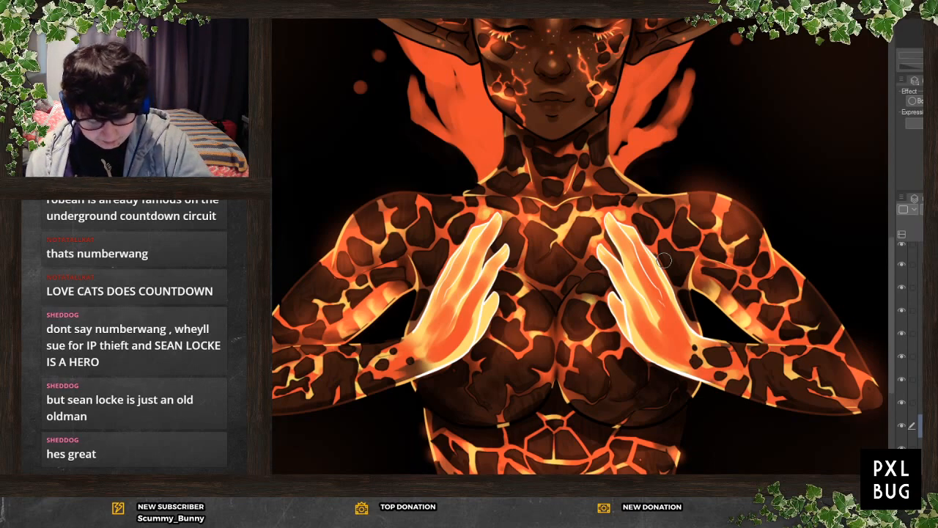
# Blend the orange and yellow across the figure's right hand with soft strokes, from fingers to wrist
pyautogui.scroll(2, 484, 343)
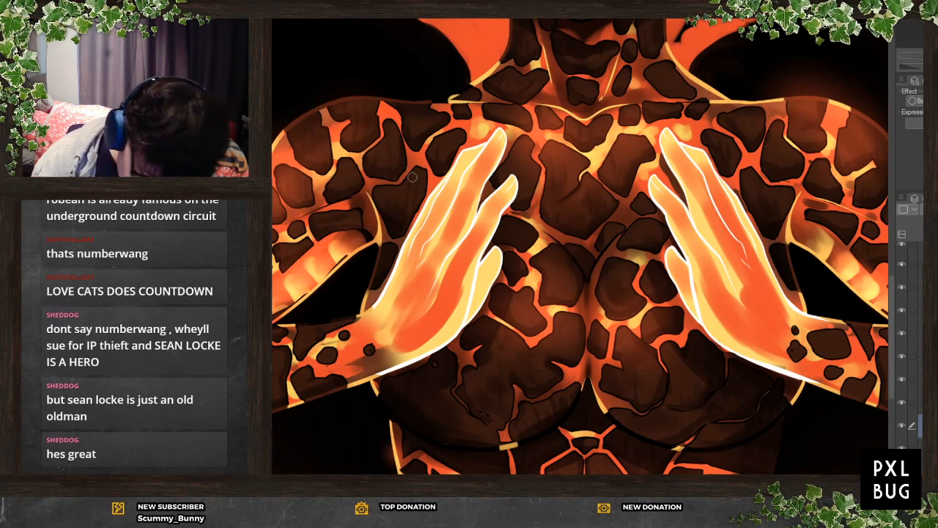
pyautogui.moveTo(396, 308); pyautogui.dragTo(386, 320)
pyautogui.moveTo(403, 288)
pyautogui.mouseDown()
pyautogui.moveTo(381, 315)
pyautogui.moveTo(385, 355)
pyautogui.moveTo(399, 356)
pyautogui.mouseUp()
pyautogui.moveTo(466, 287); pyautogui.dragTo(458, 300)
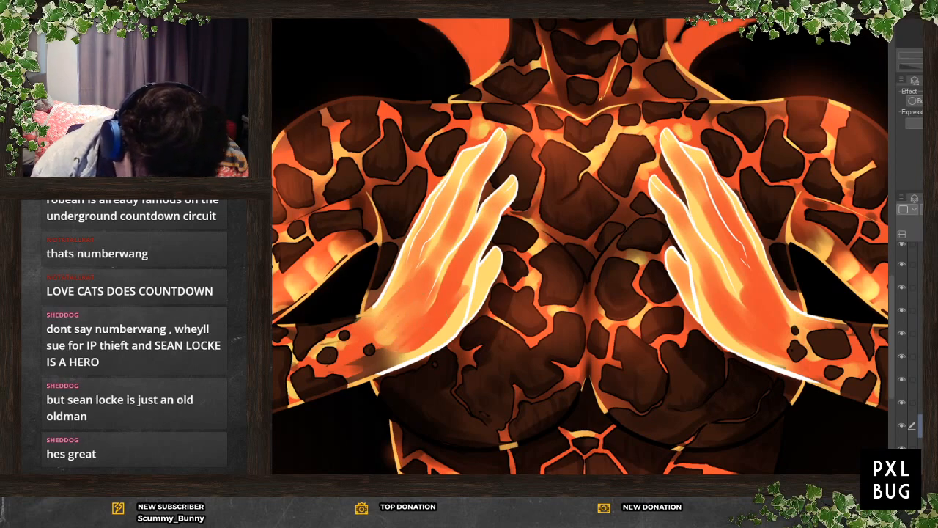
pyautogui.moveTo(396, 295)
pyautogui.mouseDown()
pyautogui.moveTo(377, 320)
pyautogui.moveTo(398, 340)
pyautogui.mouseUp()
pyautogui.moveTo(447, 316); pyautogui.dragTo(418, 348)
pyautogui.moveTo(466, 276); pyautogui.dragTo(455, 312)
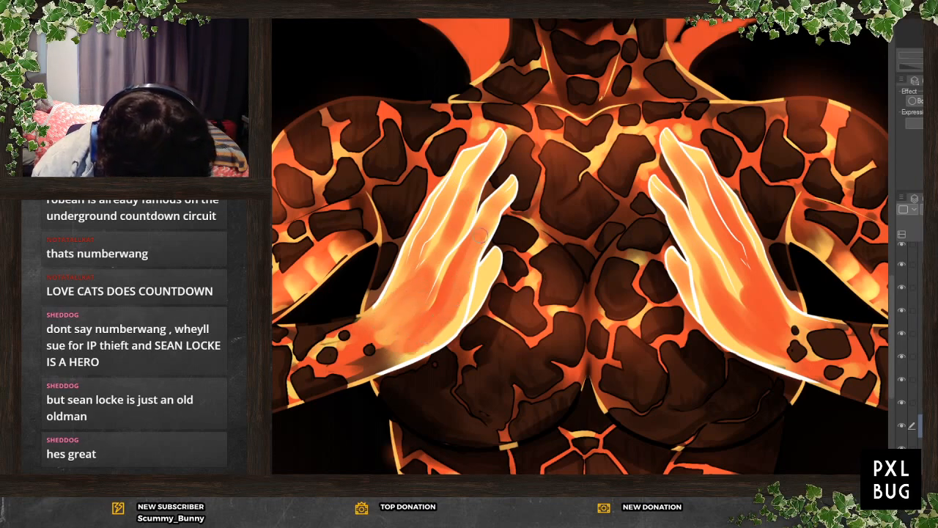
pyautogui.moveTo(469, 178); pyautogui.dragTo(444, 242)
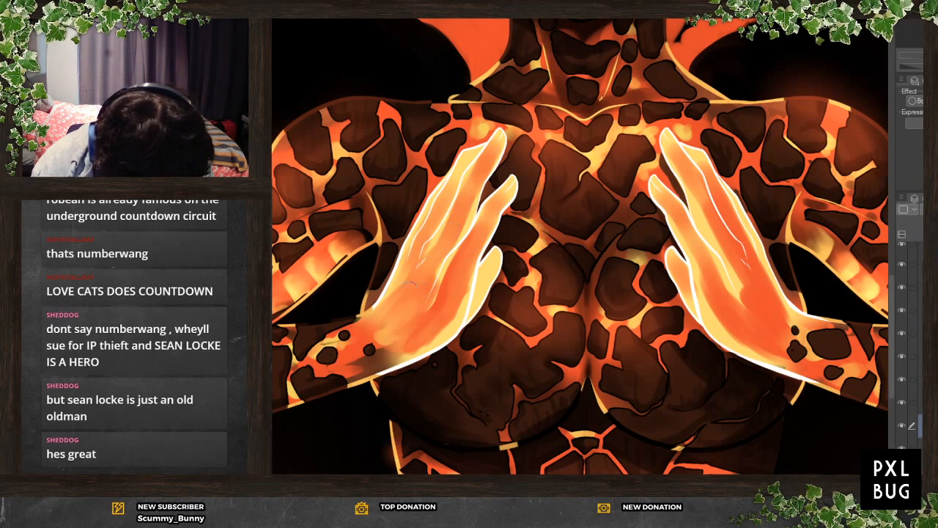
pyautogui.moveTo(413, 310); pyautogui.dragTo(408, 350)
pyautogui.moveTo(455, 313); pyautogui.dragTo(443, 324)
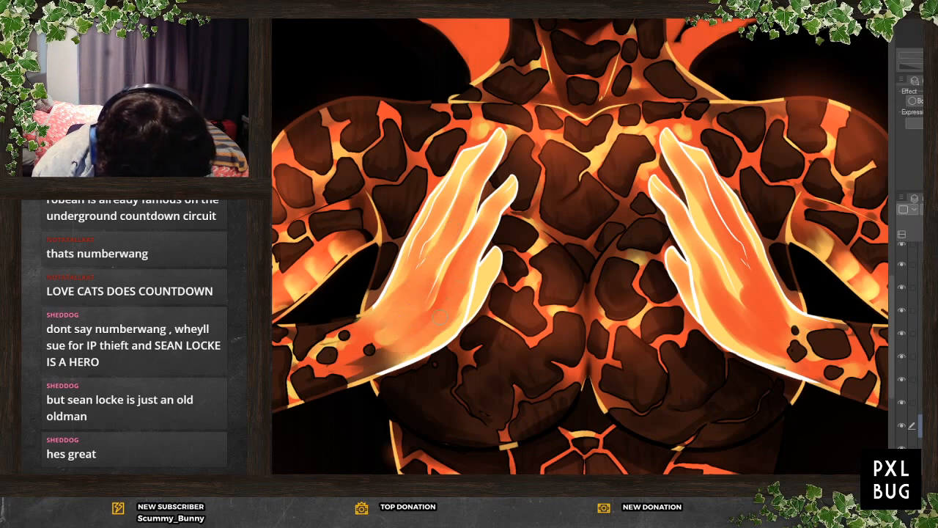
pyautogui.moveTo(443, 286)
pyautogui.mouseDown()
pyautogui.moveTo(449, 269)
pyautogui.moveTo(393, 297)
pyautogui.mouseUp()
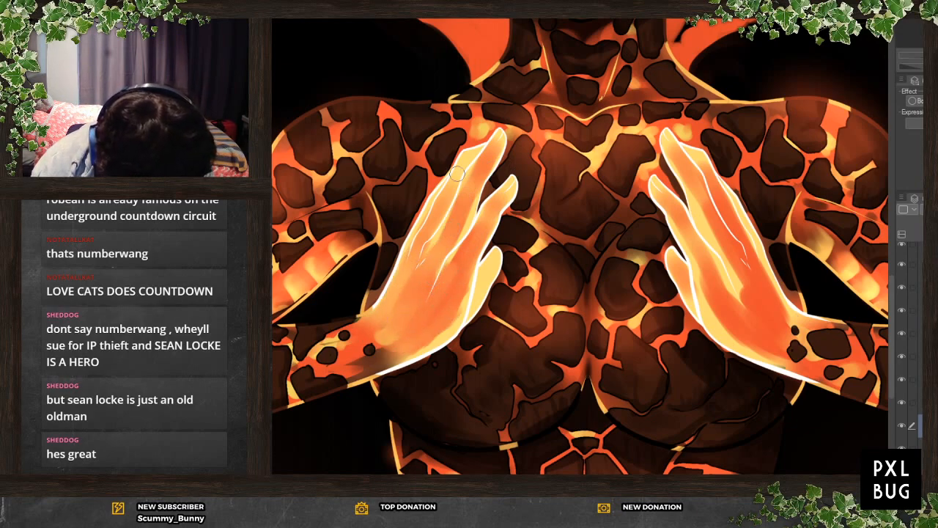
# Smooth the orange shading on the figure's left hand into the yellow, from fingers to wrist
pyautogui.moveTo(695, 245); pyautogui.dragTo(733, 333)
pyautogui.moveTo(717, 300); pyautogui.dragTo(754, 346)
pyautogui.moveTo(755, 281); pyautogui.dragTo(797, 329)
pyautogui.moveTo(721, 244); pyautogui.dragTo(736, 299)
pyautogui.moveTo(689, 176)
pyautogui.mouseDown()
pyautogui.moveTo(714, 236)
pyautogui.moveTo(735, 256)
pyautogui.mouseUp()
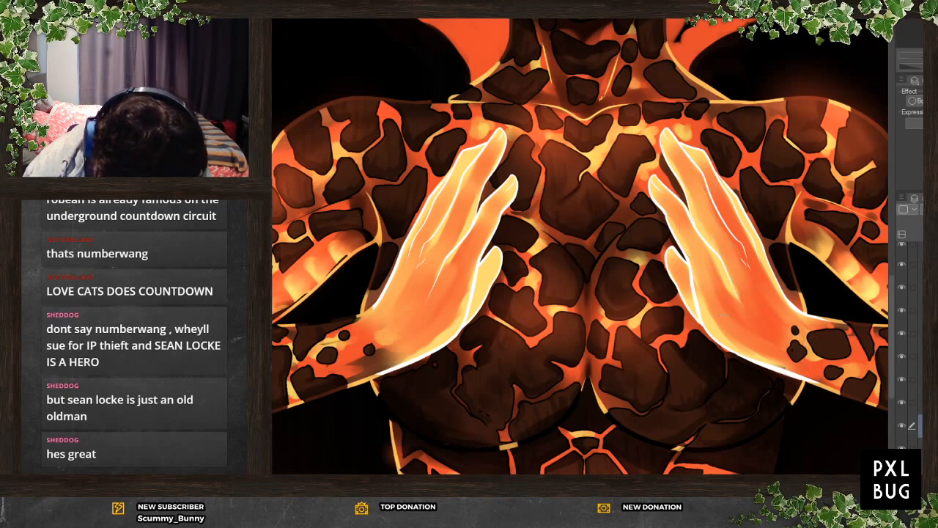
pyautogui.moveTo(764, 266); pyautogui.dragTo(745, 227)
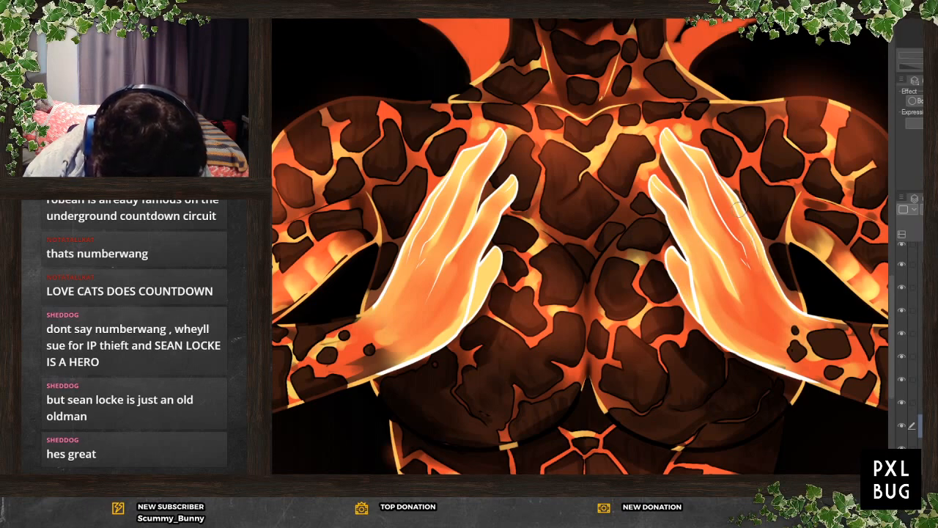
pyautogui.moveTo(716, 180); pyautogui.dragTo(745, 227)
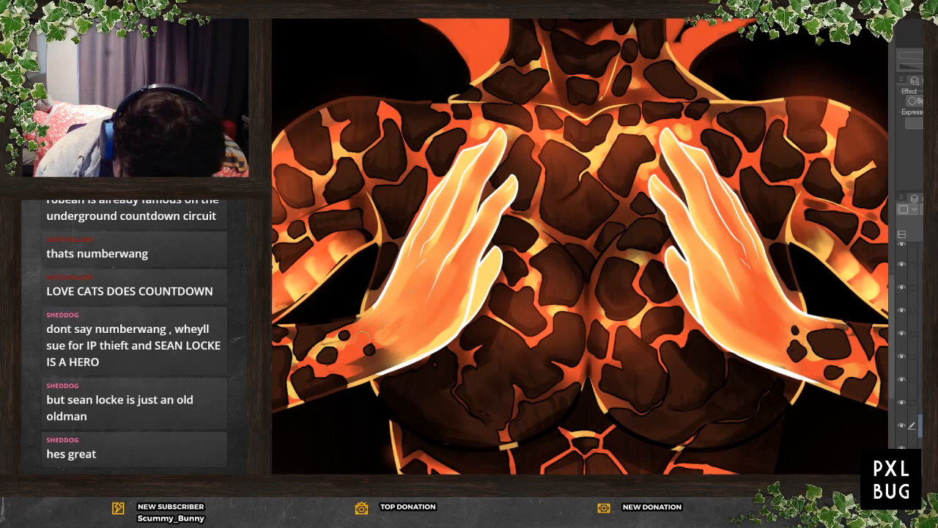
# Paint the lowest finger of each hand white, from the fingertip down to the edge of the palm
pyautogui.scroll(-2, 524, 181)
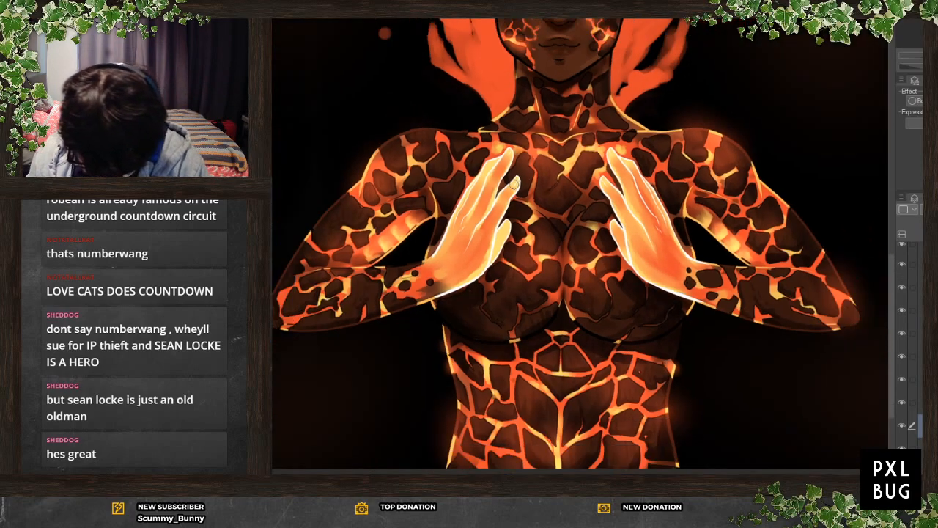
pyautogui.scroll(-3, 516, 184)
pyautogui.scroll(2, 561, 191)
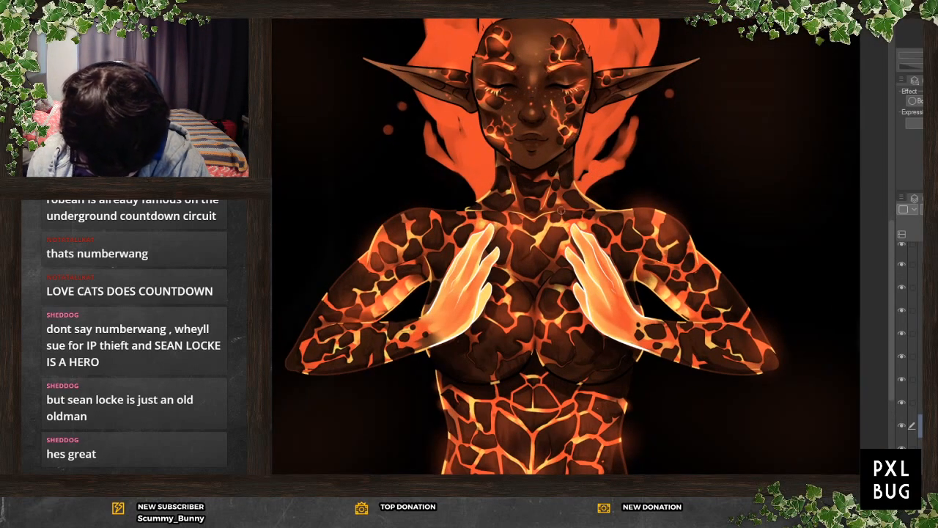
pyautogui.scroll(-2, 559, 194)
pyautogui.scroll(3, 561, 359)
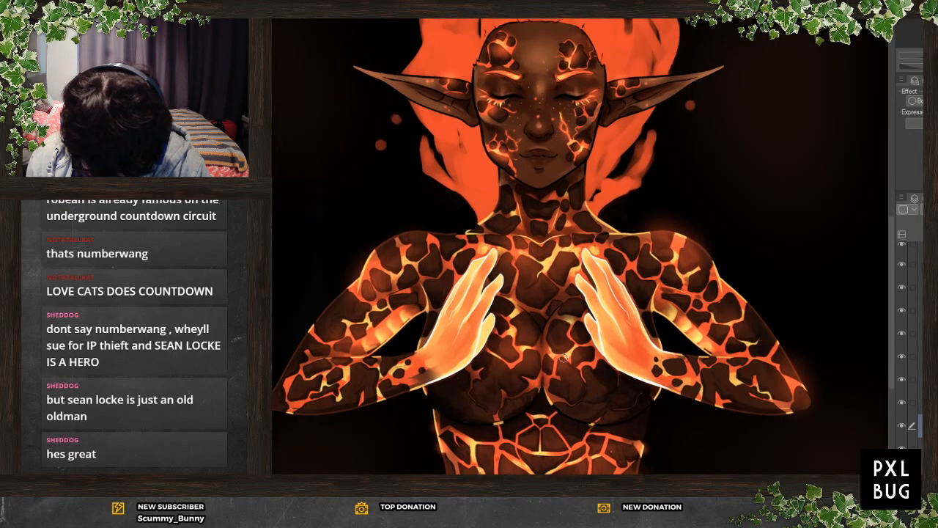
pyautogui.scroll(3, 561, 359)
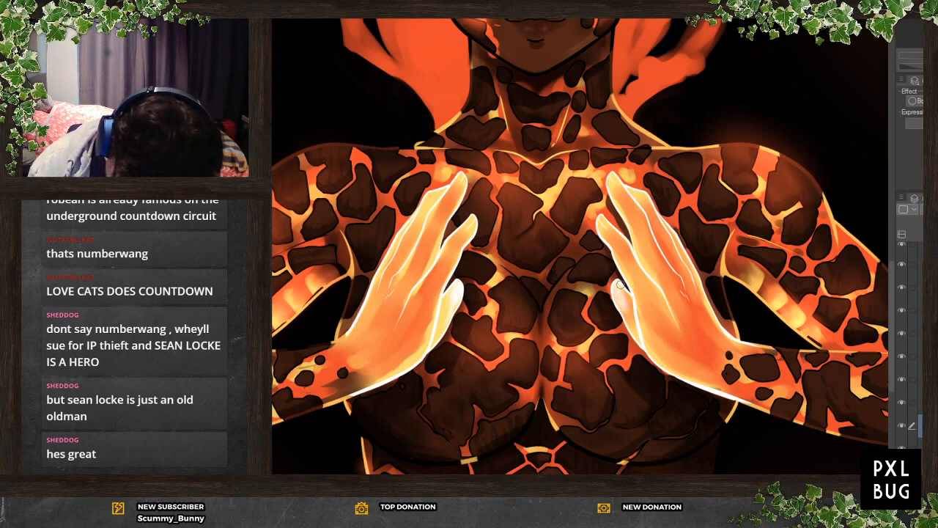
pyautogui.moveTo(621, 297)
pyautogui.mouseDown()
pyautogui.moveTo(634, 336)
pyautogui.moveTo(636, 320)
pyautogui.mouseUp()
pyautogui.moveTo(459, 282); pyautogui.dragTo(434, 345)
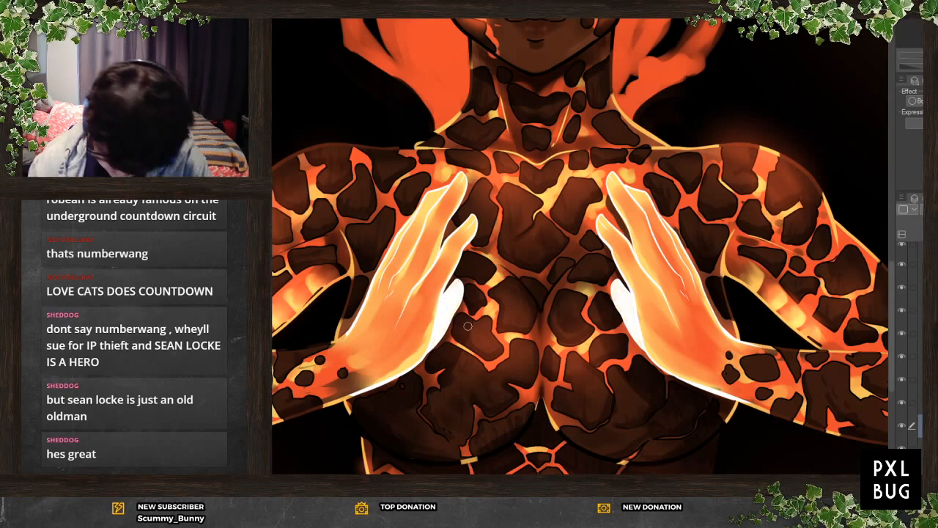
# Examine the shaded hands and white lowest fingers against the whole figure
pyautogui.scroll(-5, 497, 380)
pyautogui.scroll(2, 508, 389)
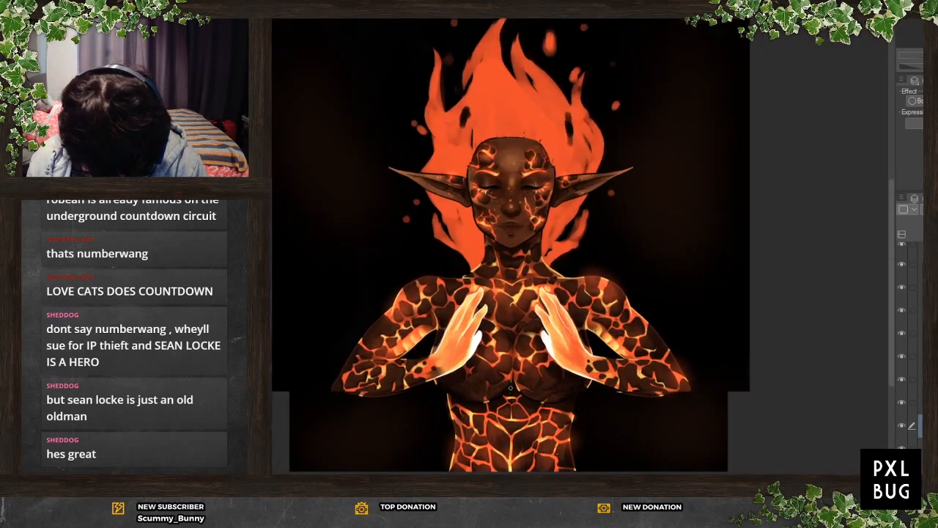
pyautogui.scroll(1, 508, 388)
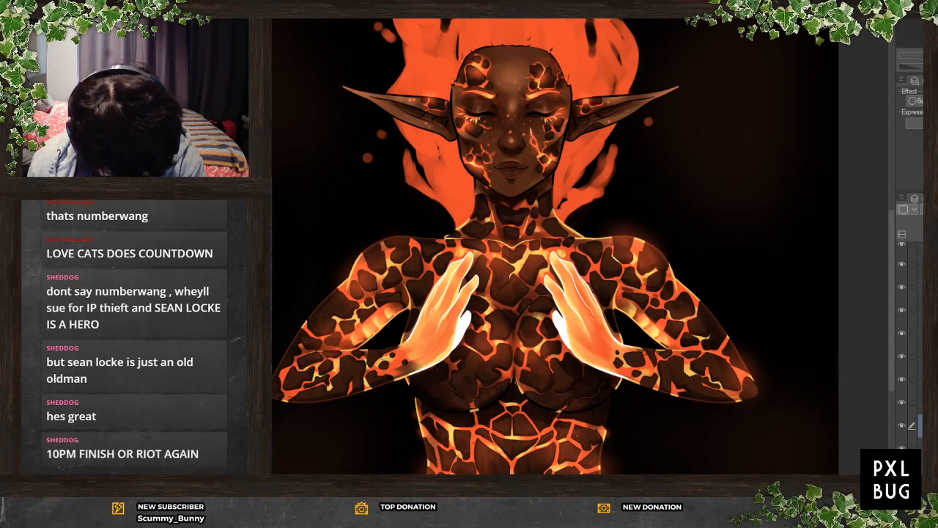
pyautogui.scroll(-2, 511, 383)
pyautogui.scroll(1, 511, 382)
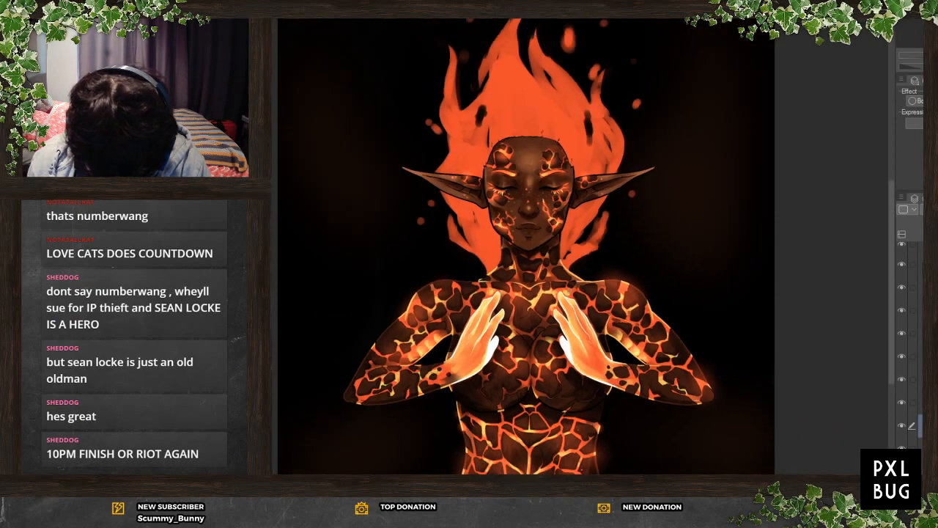
pyautogui.scroll(1, 511, 383)
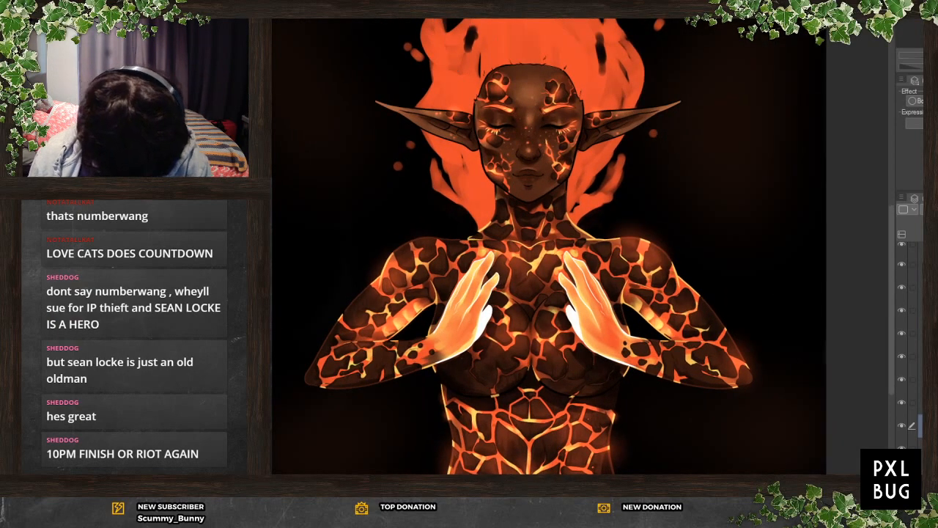
# Make the layer four rows above the hands' colour layer active and view the whole canvas
pyautogui.click(921, 403)
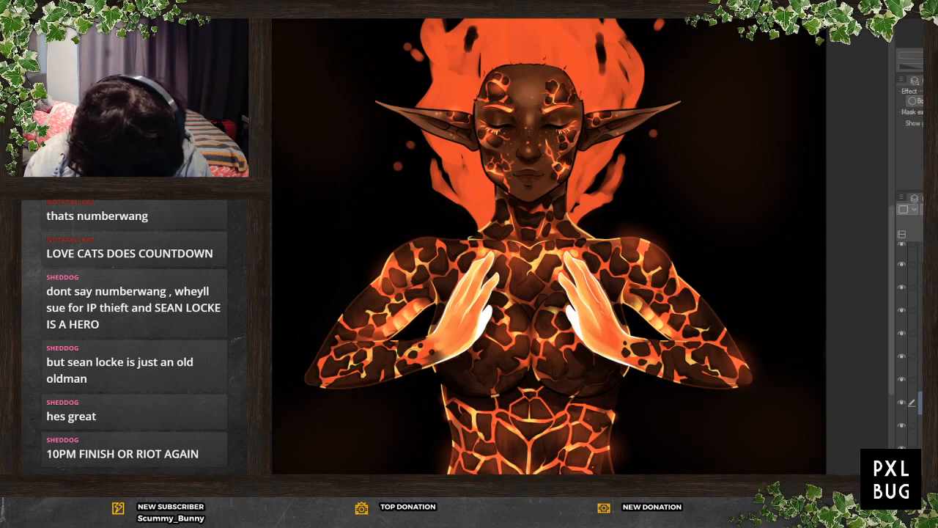
pyautogui.click(920, 425)
pyautogui.click(921, 402)
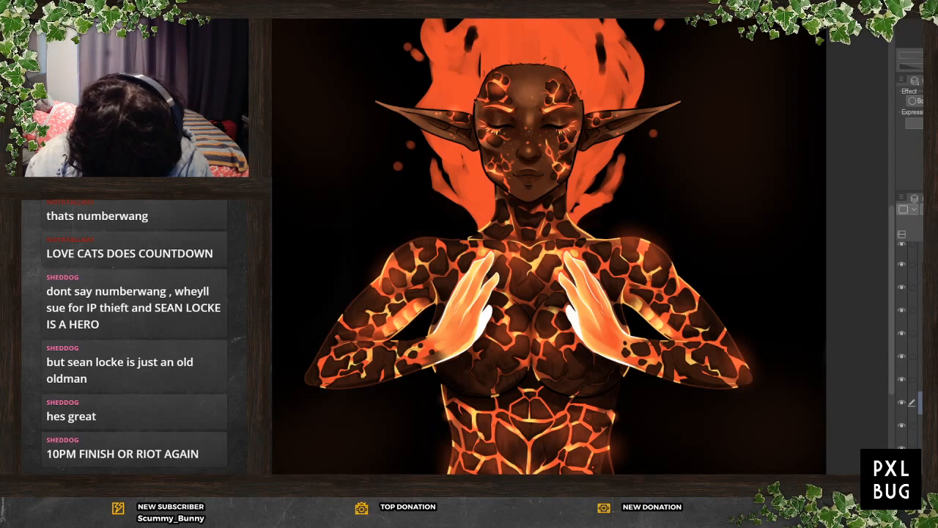
pyautogui.click(921, 402)
pyautogui.click(921, 333)
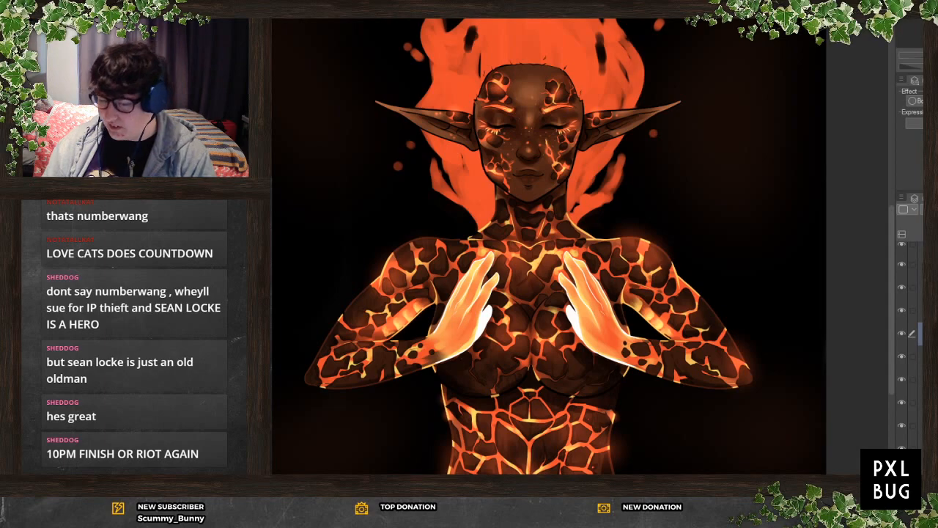
pyautogui.scroll(-3, 490, 335)
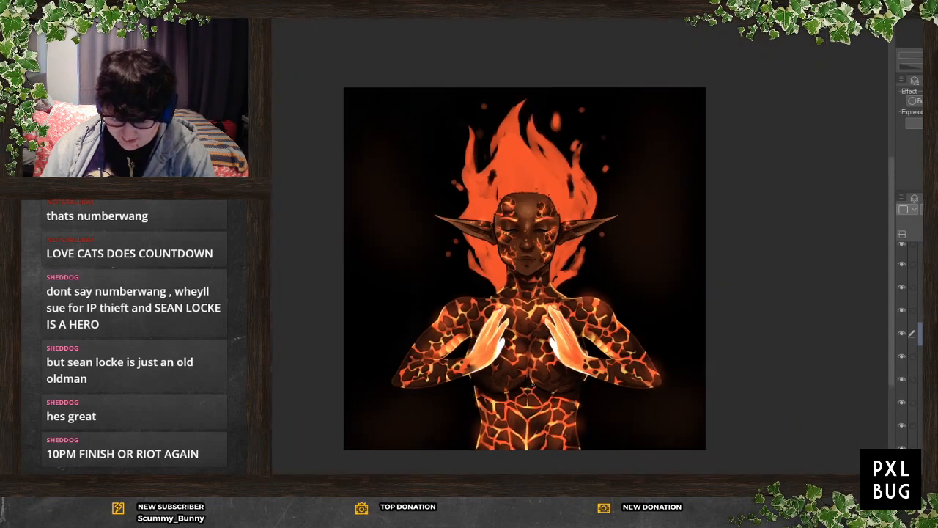
# Examine the painted fire elf from the whole canvas down to the hands, torso and face
pyautogui.scroll(5, 555, 366)
pyautogui.scroll(-3, 677, 412)
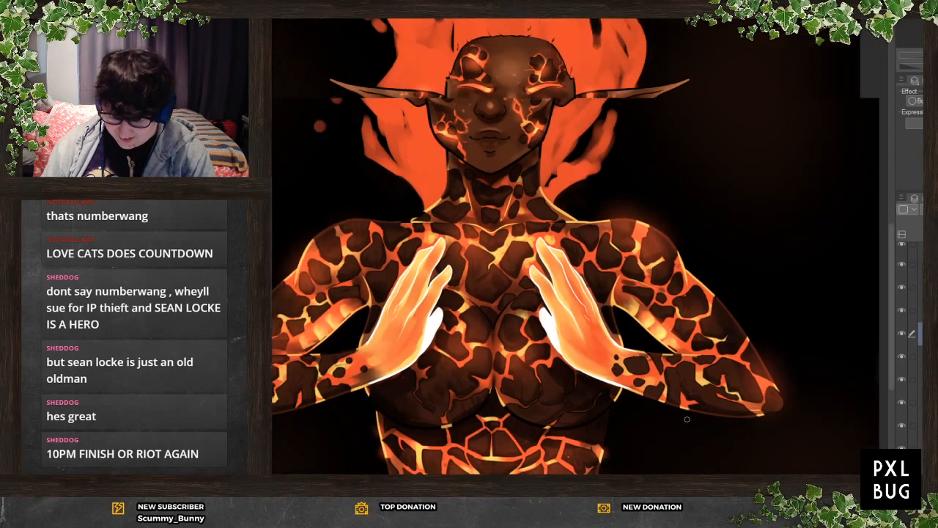
pyautogui.scroll(2, 672, 402)
pyautogui.scroll(-2, 680, 410)
pyautogui.scroll(-1, 770, 448)
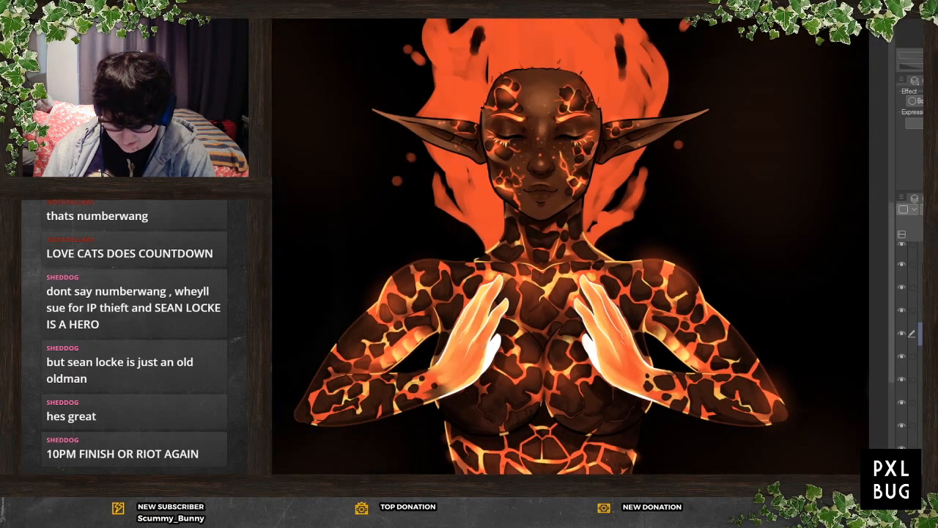
pyautogui.scroll(3, 491, 372)
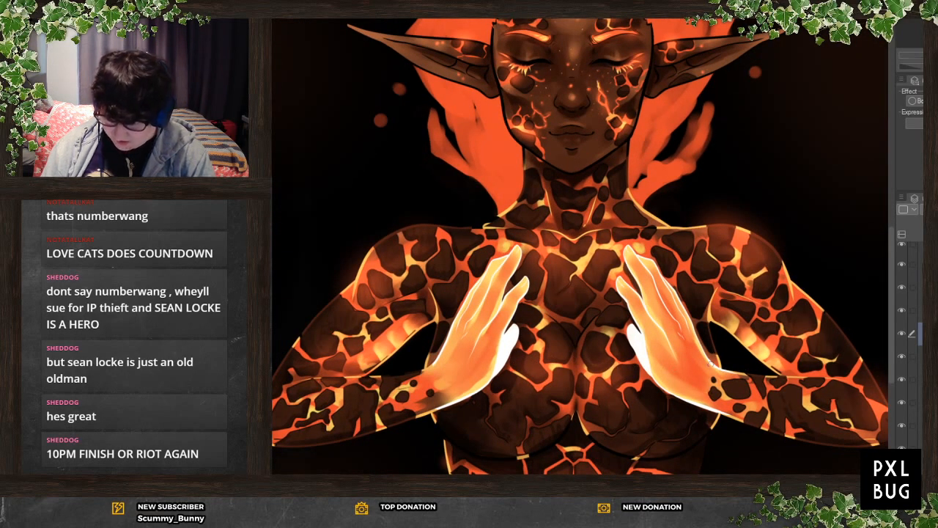
pyautogui.scroll(-3, 736, 355)
pyautogui.scroll(4, 668, 72)
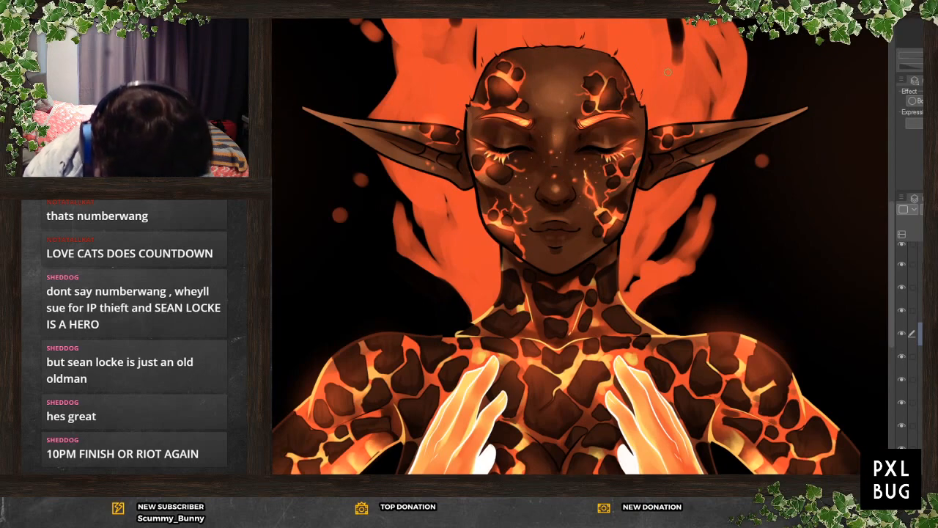
pyautogui.moveTo(464, 104); pyautogui.dragTo(472, 157)
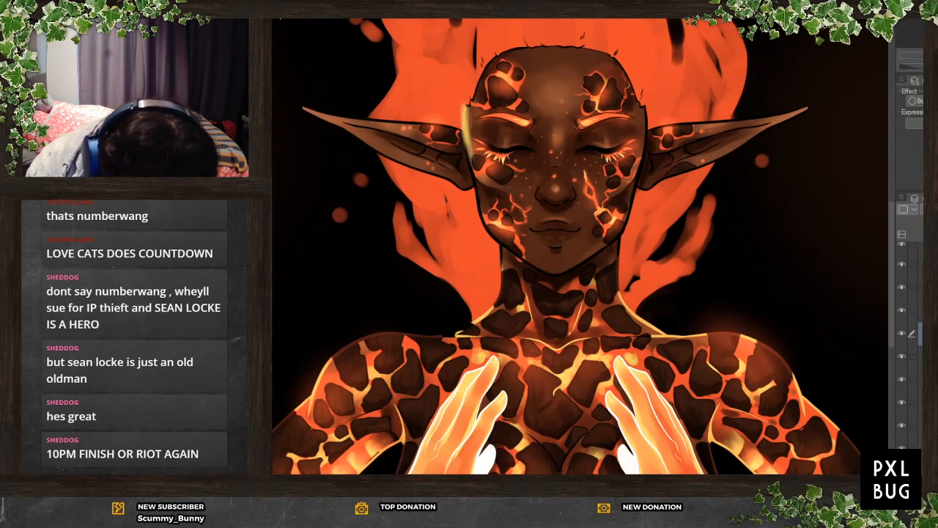
pyautogui.hotkey('ctrl', 'z')
pyautogui.hotkey('ctrl', 'z')
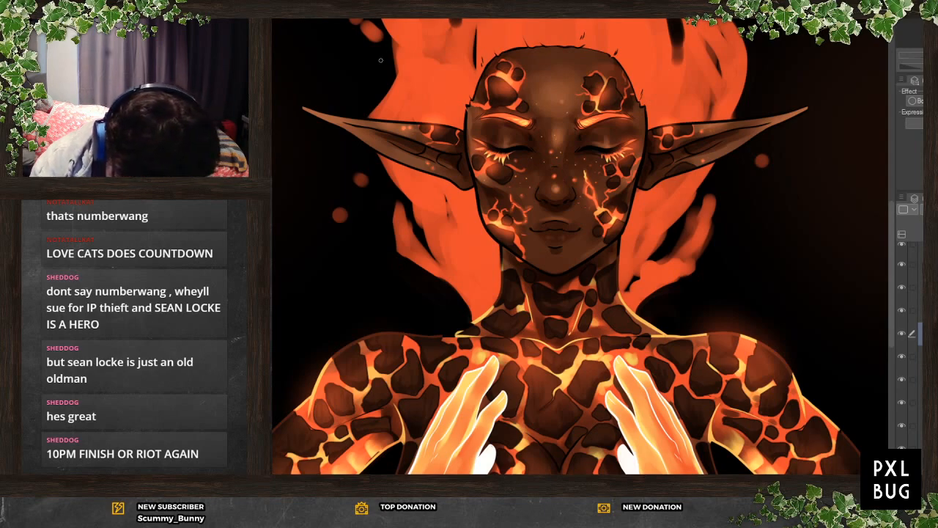
# Paint a thin pale-yellow rim light along the edges of the ears, the sides of the face and the jaw
pyautogui.moveTo(302, 108)
pyautogui.mouseDown()
pyautogui.moveTo(450, 117)
pyautogui.moveTo(462, 140)
pyautogui.moveTo(457, 103)
pyautogui.moveTo(493, 237)
pyautogui.moveTo(479, 218)
pyautogui.moveTo(508, 277)
pyautogui.mouseUp()
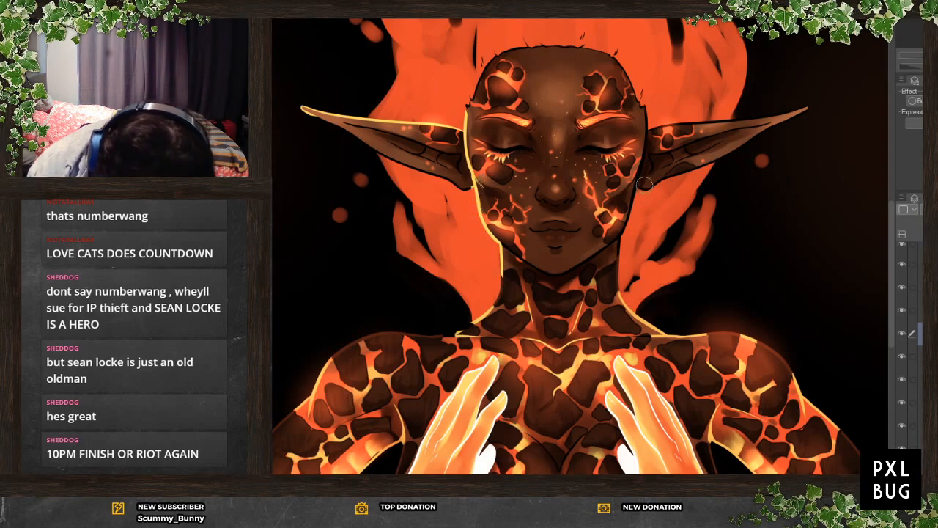
pyautogui.moveTo(644, 92)
pyautogui.mouseDown()
pyautogui.moveTo(638, 179)
pyautogui.moveTo(642, 159)
pyautogui.moveTo(614, 203)
pyautogui.moveTo(637, 177)
pyautogui.moveTo(636, 214)
pyautogui.moveTo(594, 265)
pyautogui.mouseUp()
pyautogui.moveTo(618, 235); pyautogui.dragTo(601, 252)
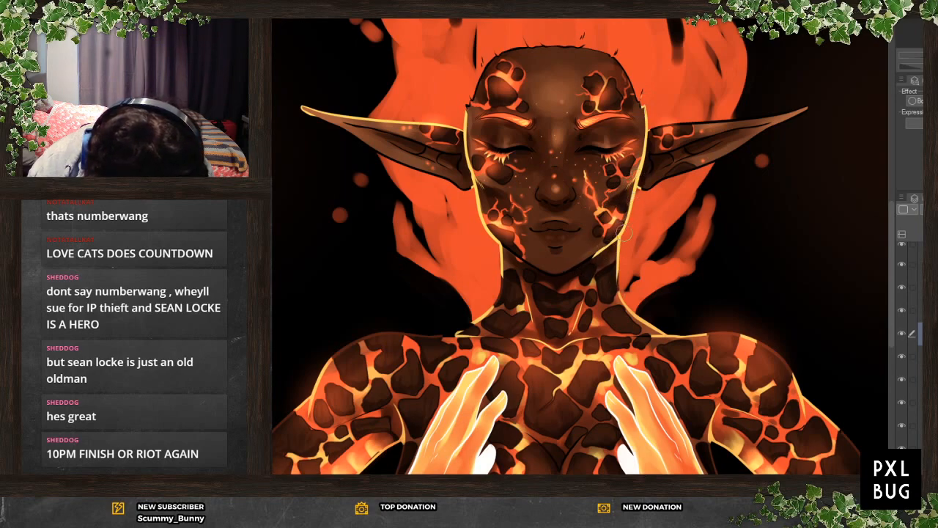
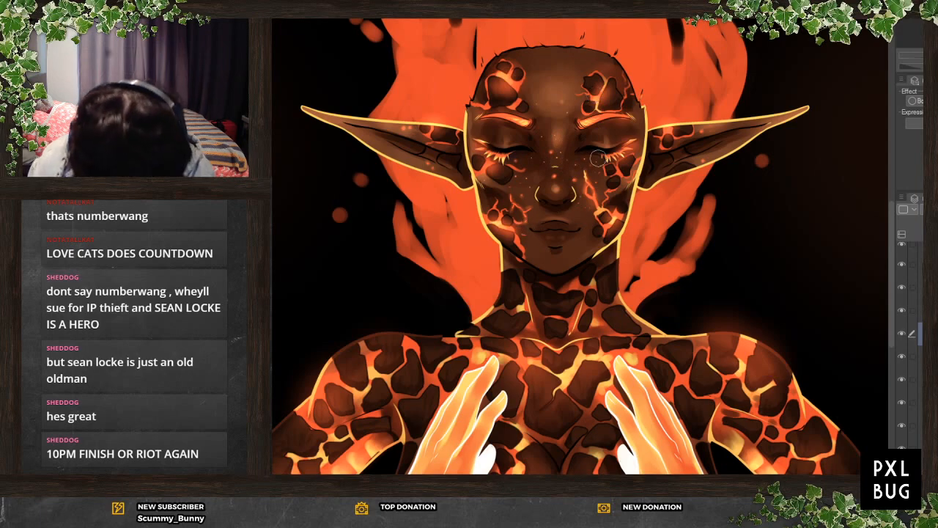
# Paint glowing orange lava cracks around the dark rock patches on the right-hand cheek
pyautogui.scroll(-3, 586, 322)
pyautogui.scroll(5, 545, 280)
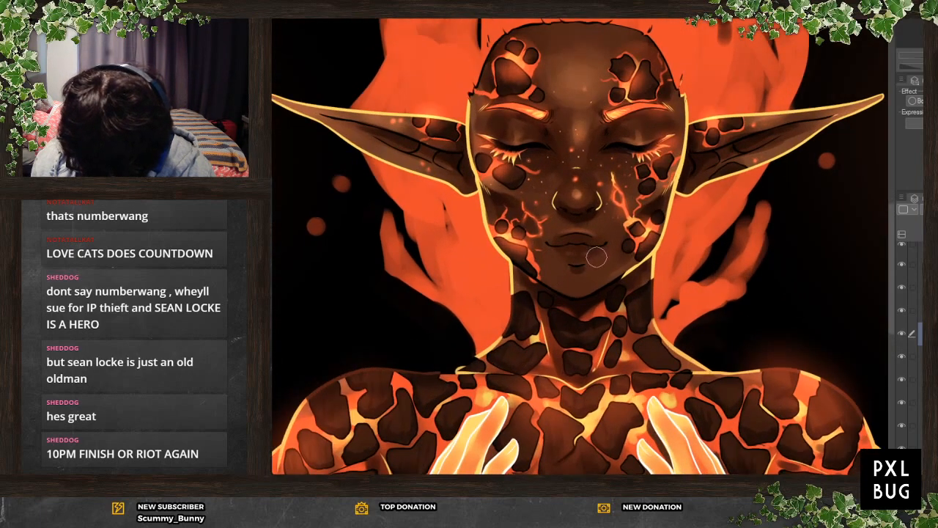
pyautogui.scroll(2, 596, 256)
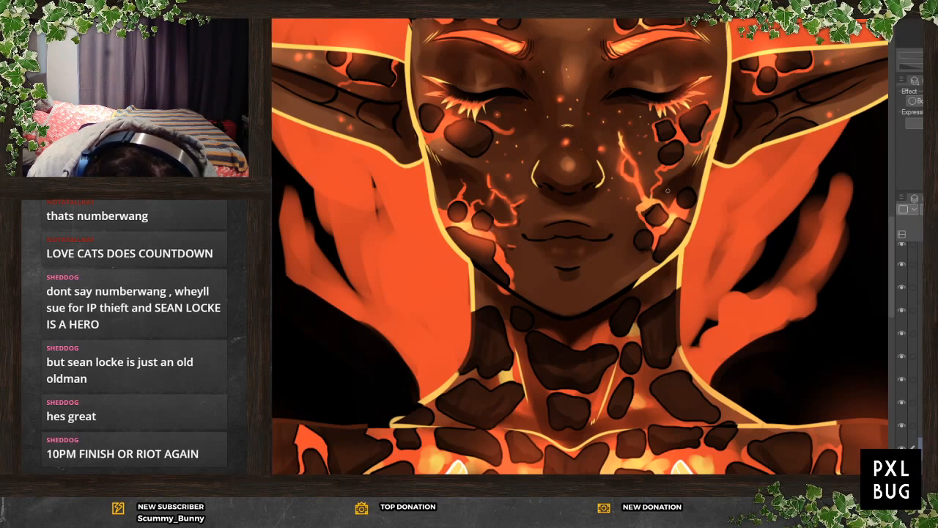
pyautogui.moveTo(635, 184); pyautogui.dragTo(642, 222)
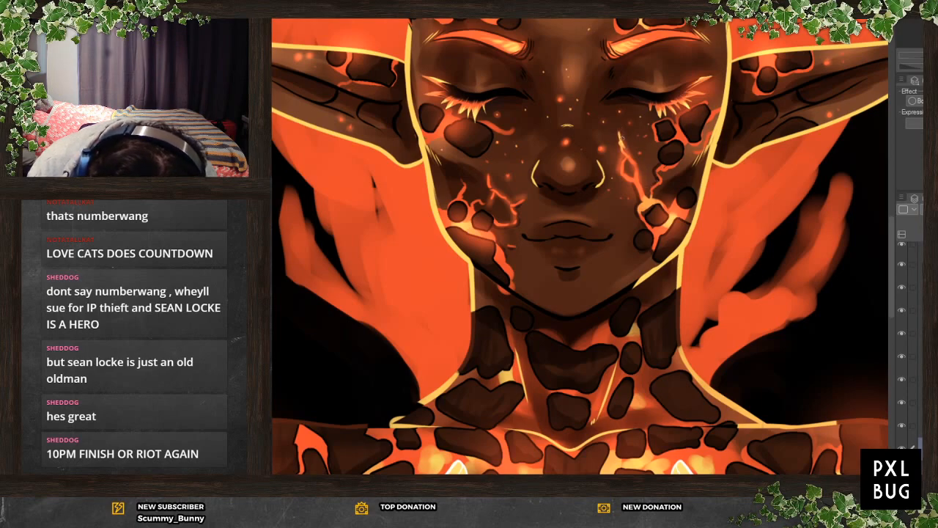
pyautogui.moveTo(689, 145); pyautogui.dragTo(719, 113)
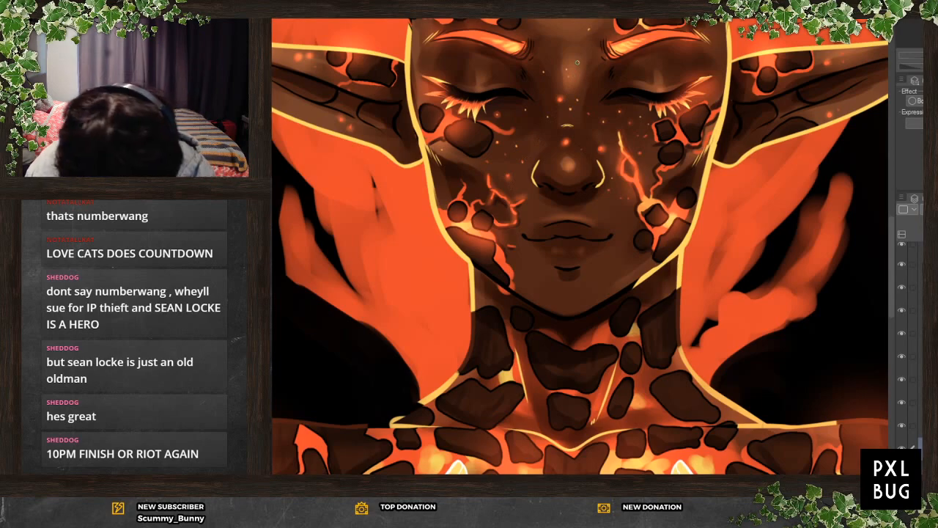
# Paint a pale-yellow highlight along the upper lip's edge and two small highlight spots on the lower lip, with the canvas view rotated sideways
pyautogui.scroll(3, 574, 317)
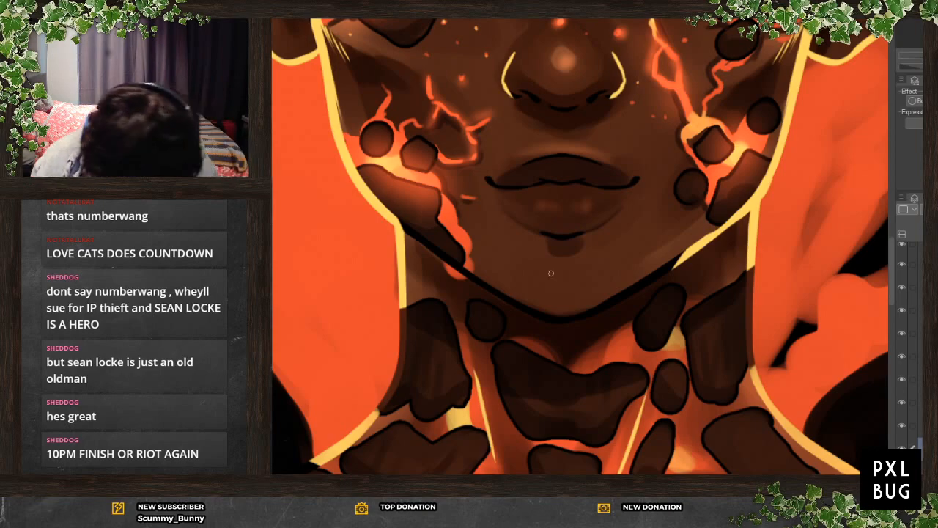
pyautogui.press('-')
pyautogui.press('-')
pyautogui.press('-')
pyautogui.press('-')
pyautogui.press('-')
pyautogui.press('-')
pyautogui.press('-')
pyautogui.press('-')
pyautogui.press('-')
pyautogui.press('-')
pyautogui.press('-')
pyautogui.press('-')
pyautogui.press('-')
pyautogui.press('-')
pyautogui.press('-')
pyautogui.press('-')
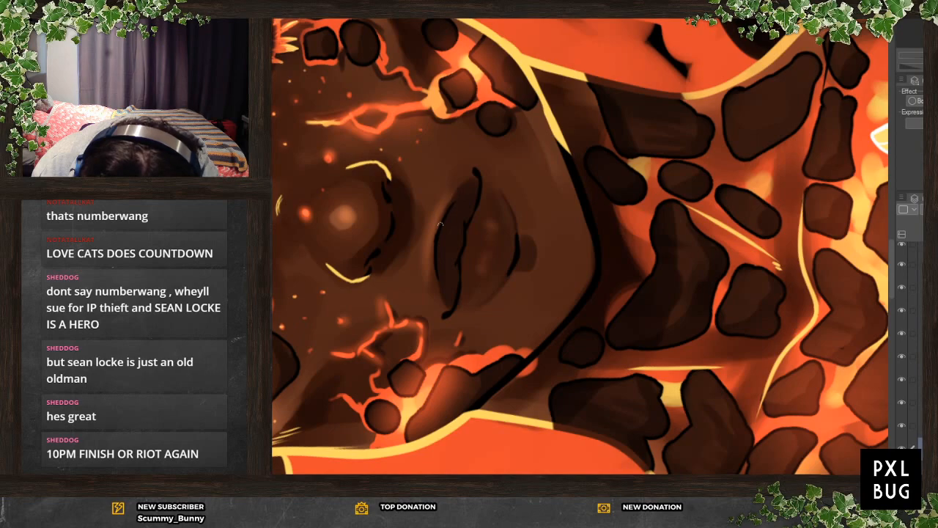
pyautogui.moveTo(437, 226)
pyautogui.mouseDown()
pyautogui.moveTo(446, 208)
pyautogui.moveTo(439, 293)
pyautogui.mouseUp()
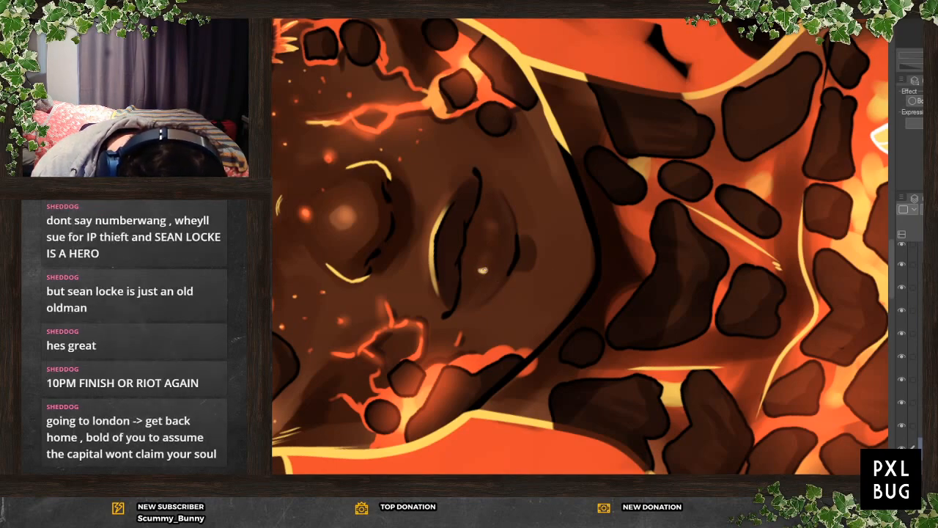
pyautogui.moveTo(489, 220); pyautogui.dragTo(496, 219)
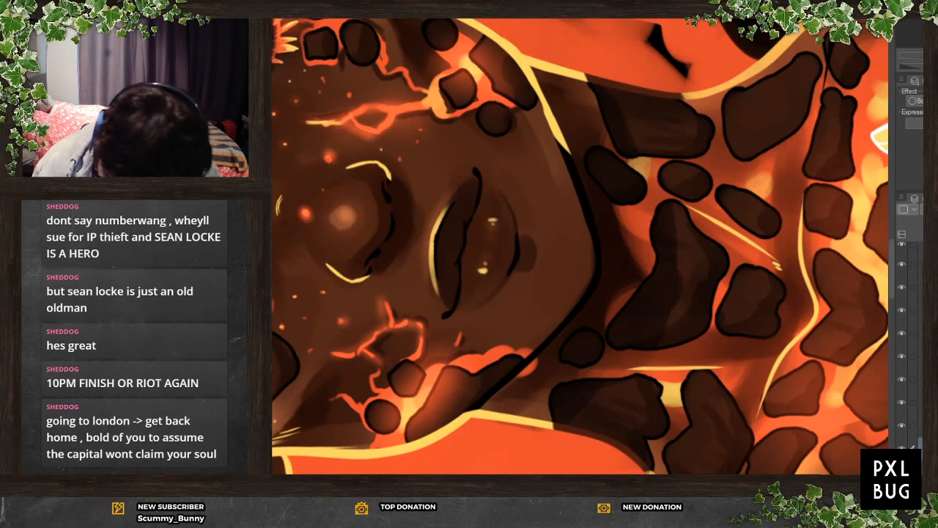
# Flip the canvas view horizontally, reset its rotation and check the face from a distance
pyautogui.press('h')
pyautogui.hotkey('ctrl', '@')
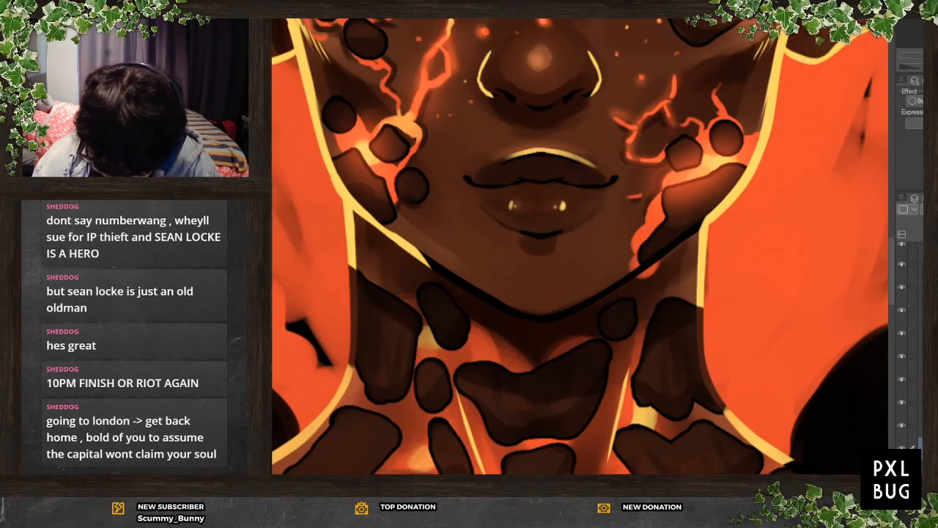
pyautogui.scroll(-5, 528, 229)
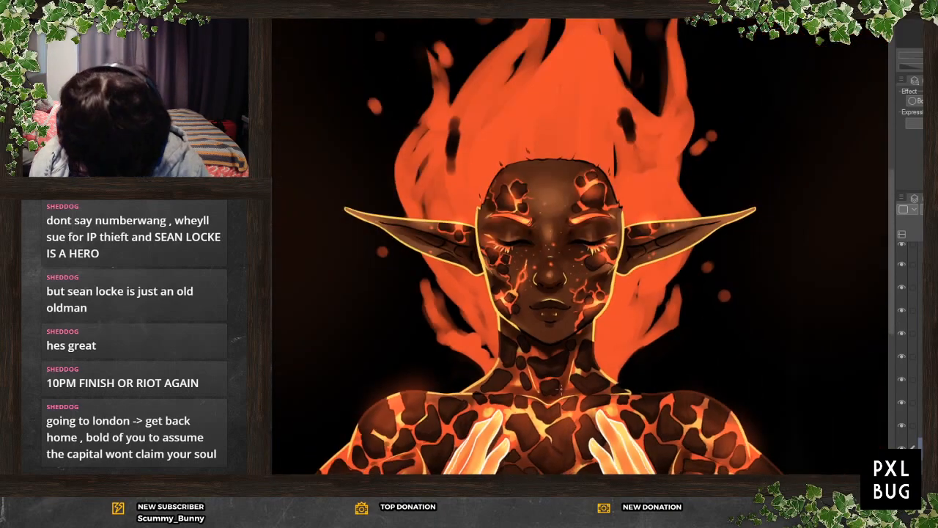
pyautogui.scroll(-3, 555, 227)
pyautogui.scroll(5, 554, 226)
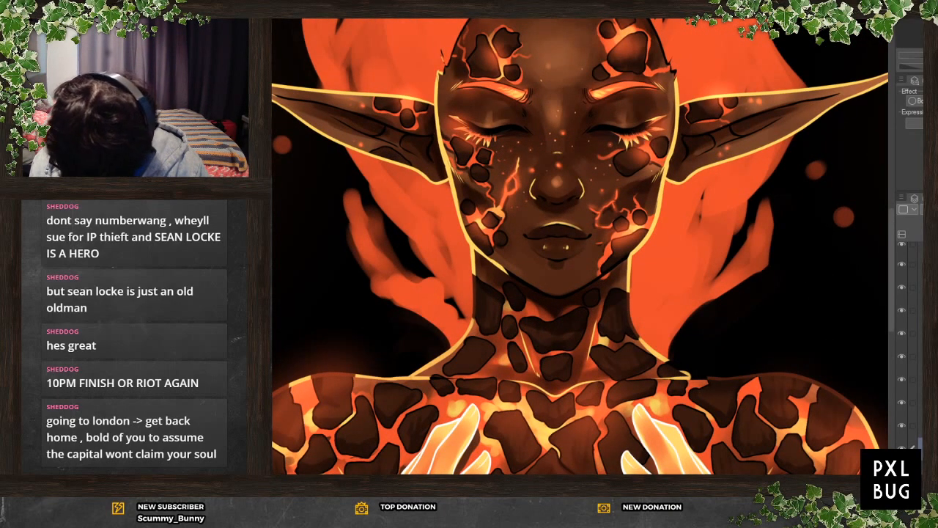
# Erase the yellow rim light around the nostrils on its layer
pyautogui.click(920, 380)
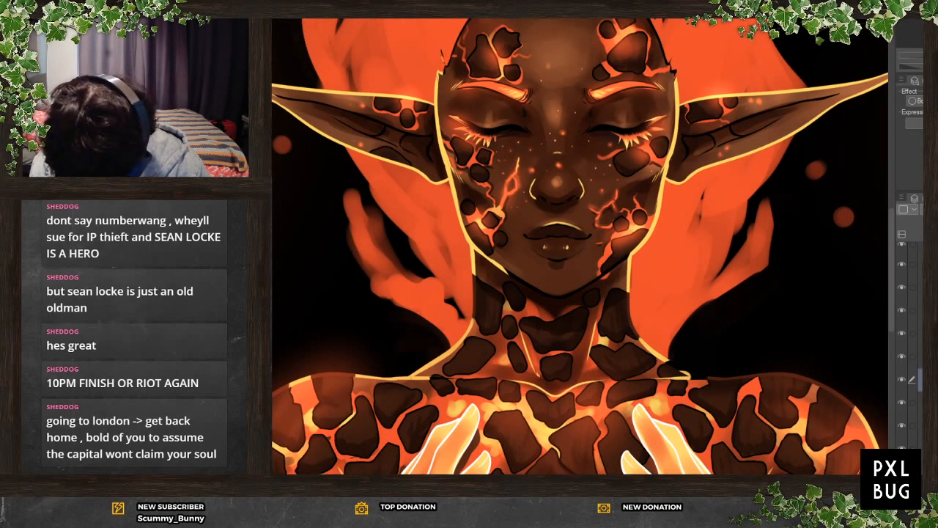
pyautogui.click(920, 334)
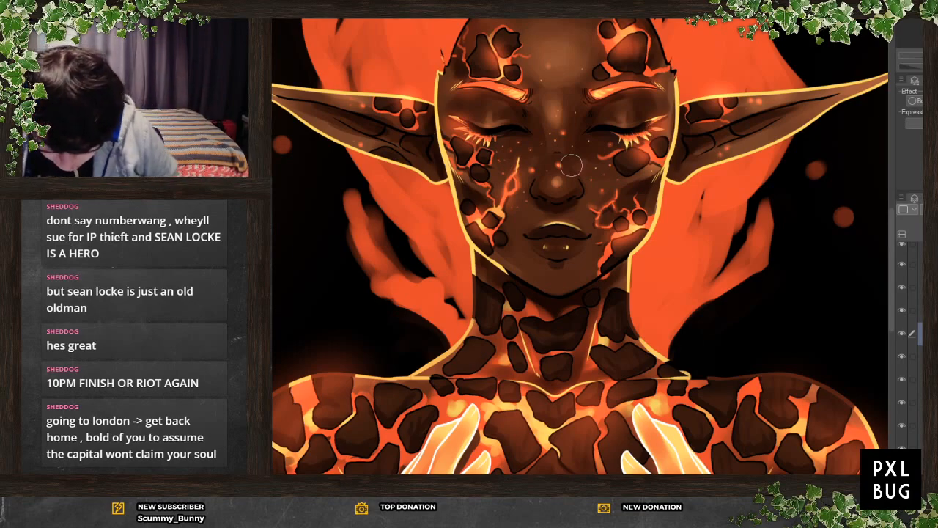
# Select two adjacent layers in the layer stack and move them up to the layer above
pyautogui.scroll(4, 912, 340)
pyautogui.click(921, 330)
pyautogui.click(922, 350)
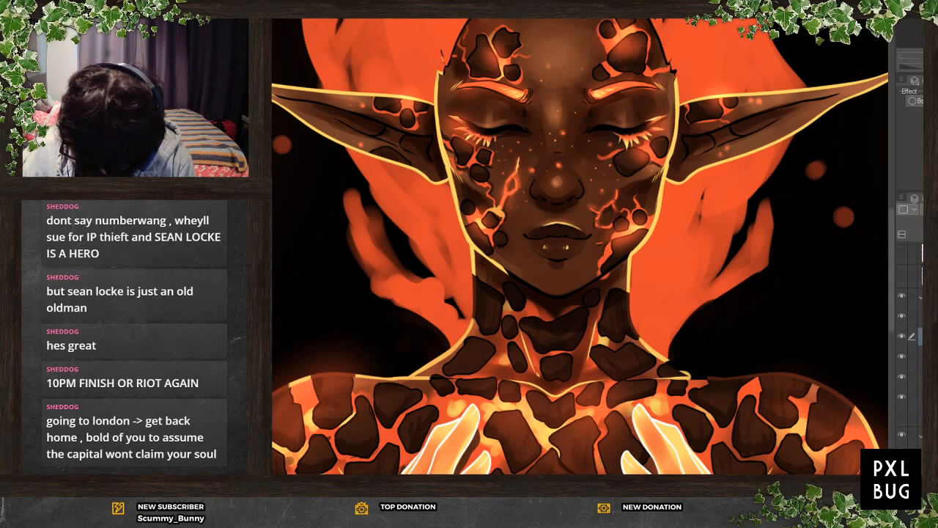
pyautogui.click(921, 336)
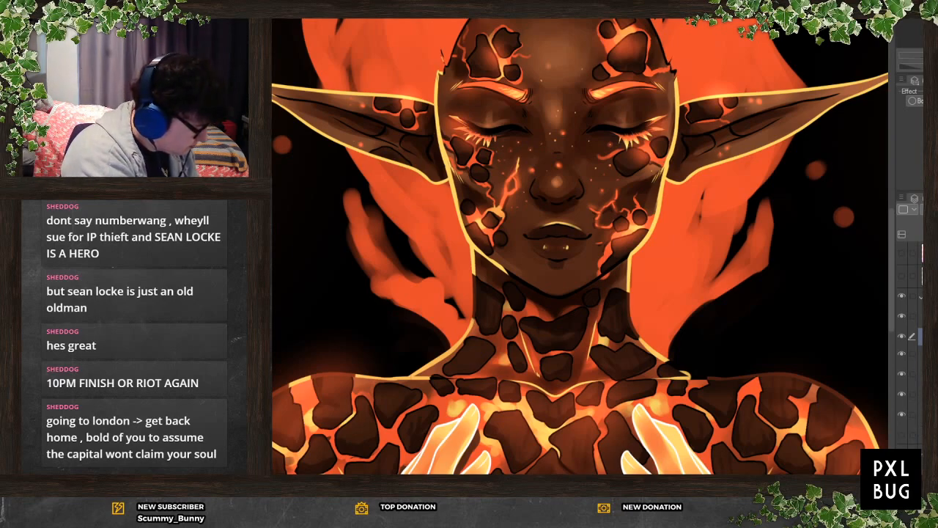
pyautogui.click(921, 354)
pyautogui.keyDown('shift'); pyautogui.click(921, 373); pyautogui.keyUp('shift')
pyautogui.moveTo(922, 374); pyautogui.dragTo(922, 337)
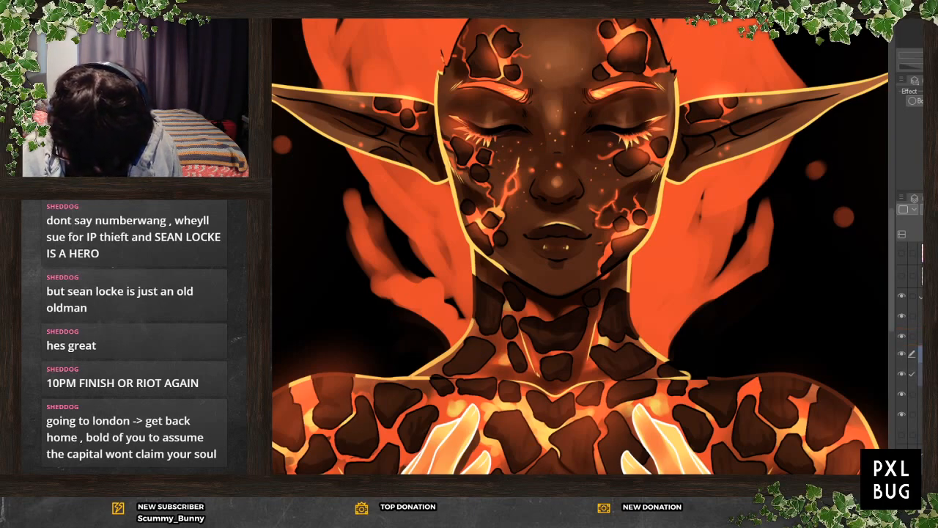
pyautogui.click(921, 337)
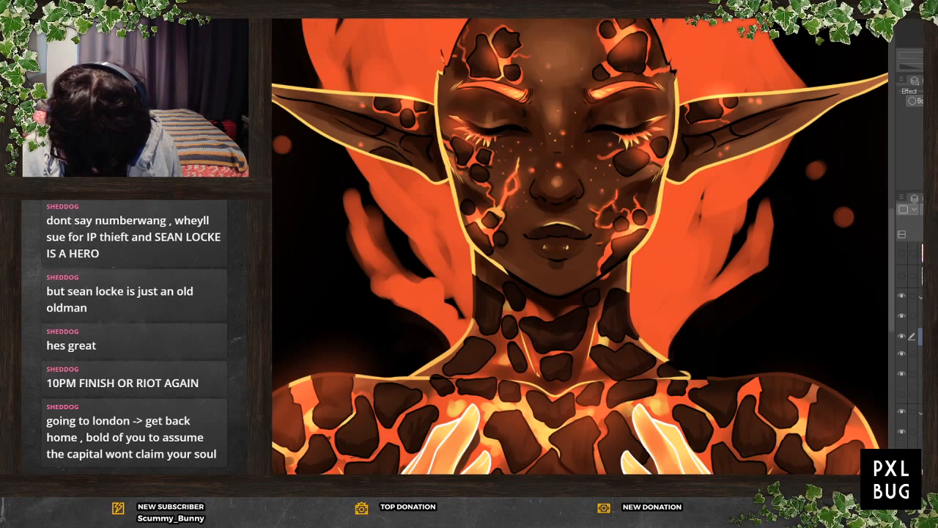
# Add a new layer and paint a soft orange glow over the insides of both ears
pyautogui.hotkey('ctrl', 'shift', 'n')
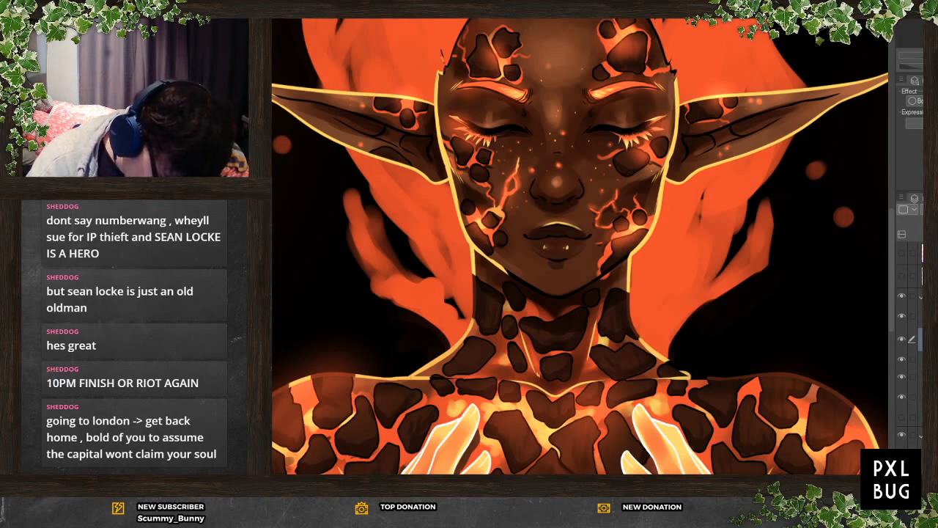
pyautogui.moveTo(285, 95)
pyautogui.mouseDown()
pyautogui.moveTo(370, 123)
pyautogui.moveTo(421, 118)
pyautogui.moveTo(376, 128)
pyautogui.moveTo(422, 159)
pyautogui.mouseUp()
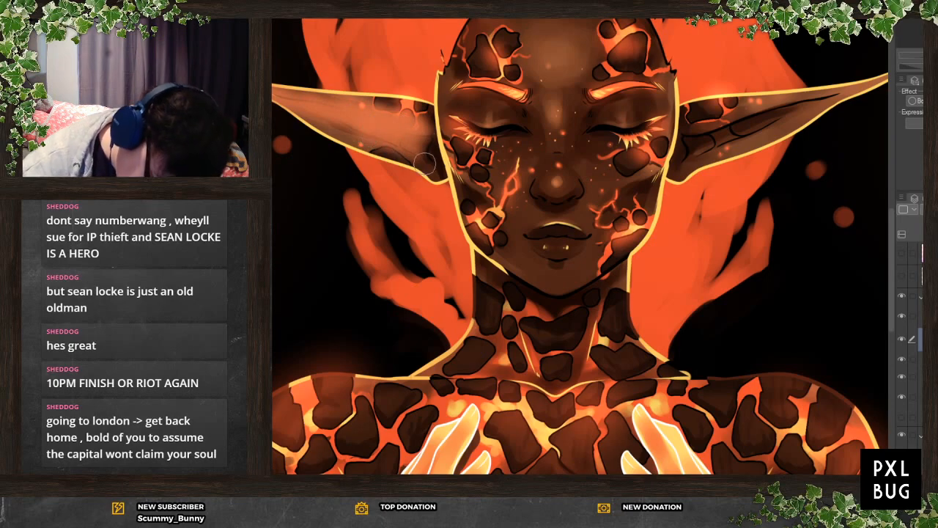
pyautogui.moveTo(685, 117)
pyautogui.mouseDown()
pyautogui.moveTo(725, 139)
pyautogui.moveTo(814, 106)
pyautogui.mouseUp()
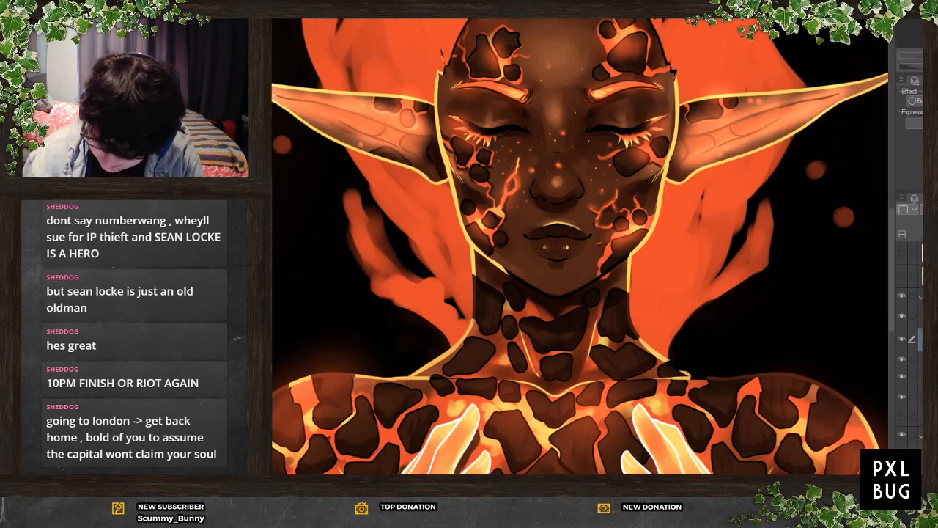
# Try several blending modes on the ear glow layer and choose one that gives a darker, warm red tint
pyautogui.scroll(-5, 631, 295)
pyautogui.scroll(4, 680, 228)
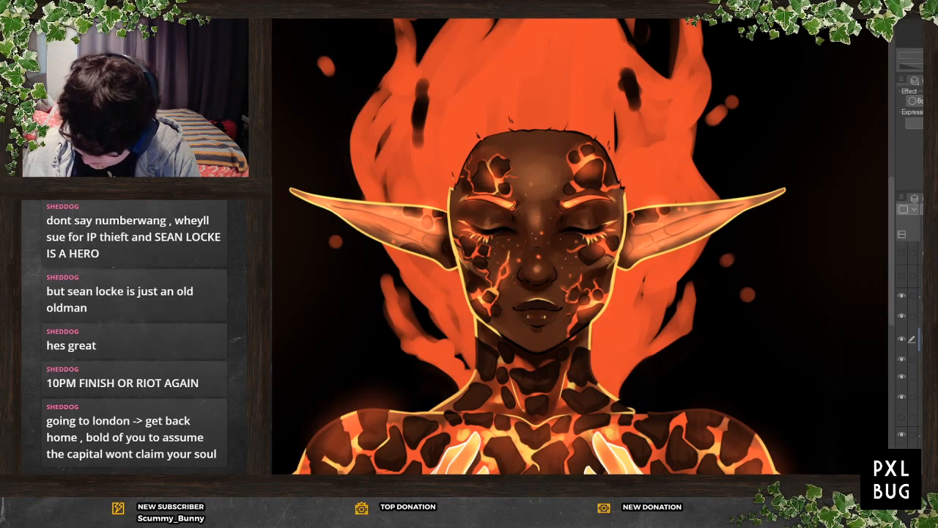
pyautogui.click(922, 330)
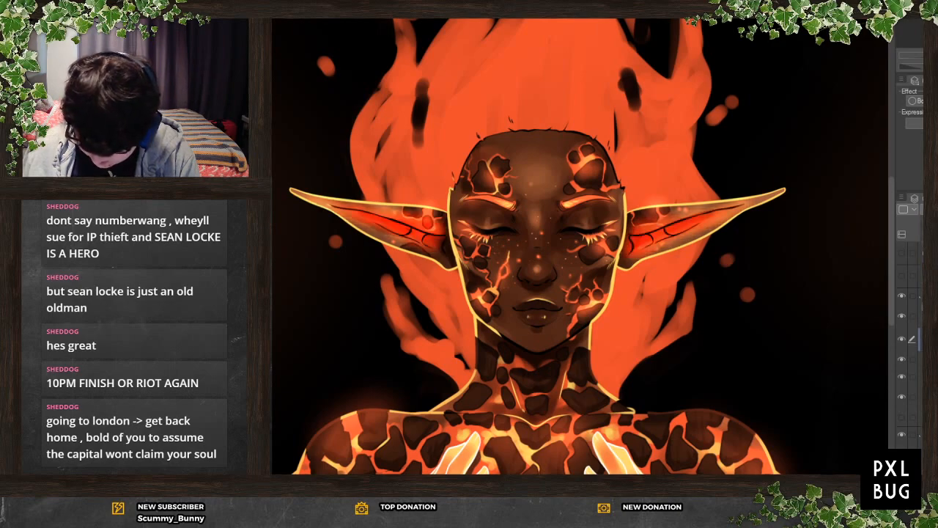
pyautogui.click(922, 330)
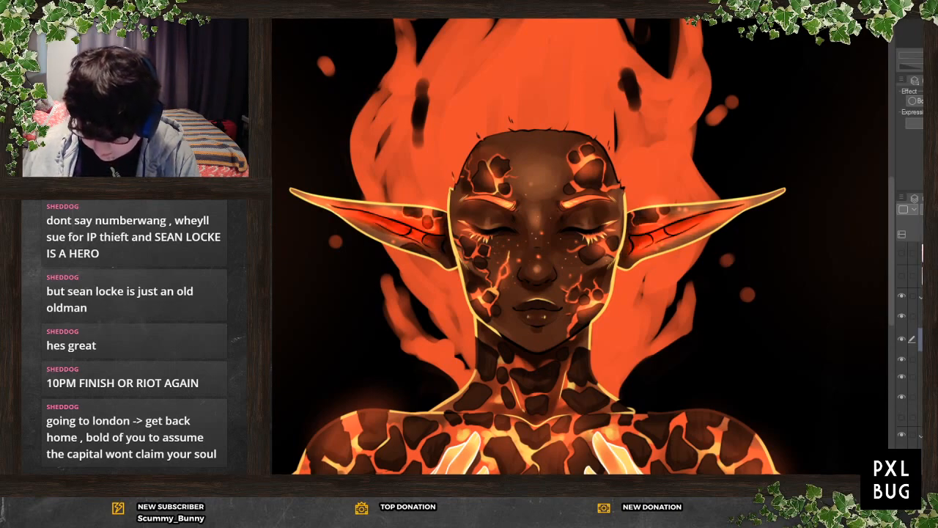
pyautogui.click(923, 253)
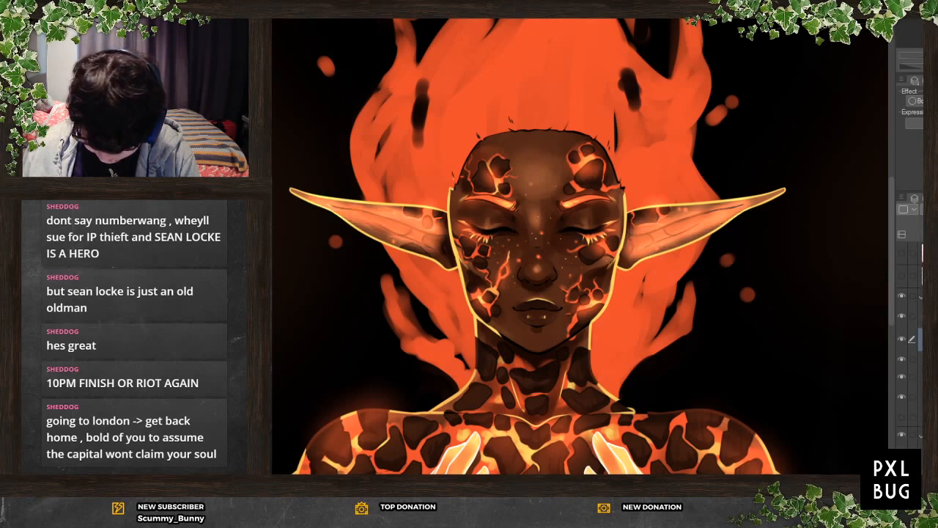
pyautogui.click(921, 210)
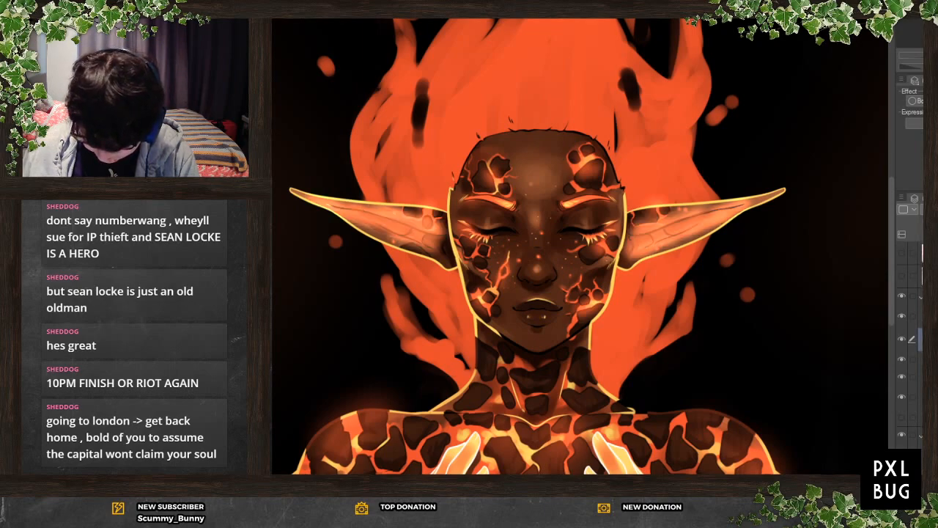
pyautogui.click(922, 254)
pyautogui.click(922, 293)
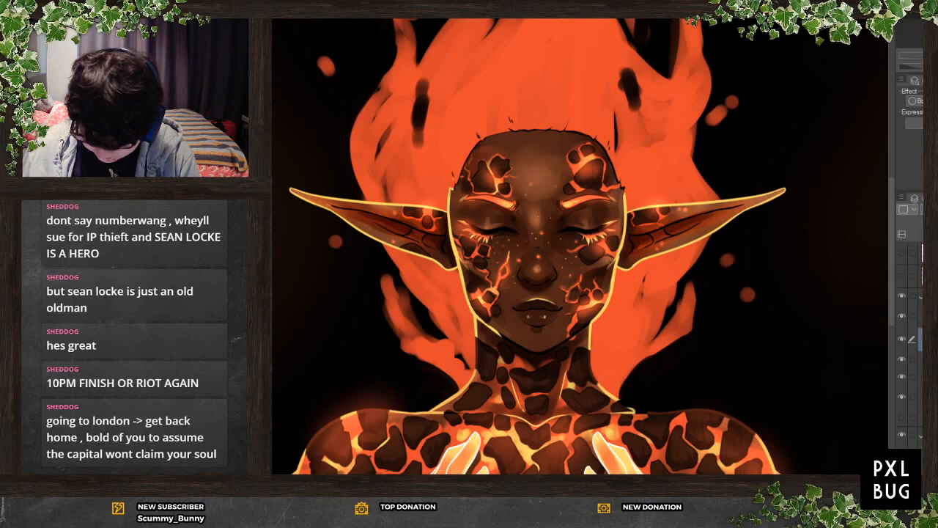
# Try further blending modes on the ear glow layer, comparing dark, pale and bright red tints
pyautogui.click(921, 210)
pyautogui.click(922, 308)
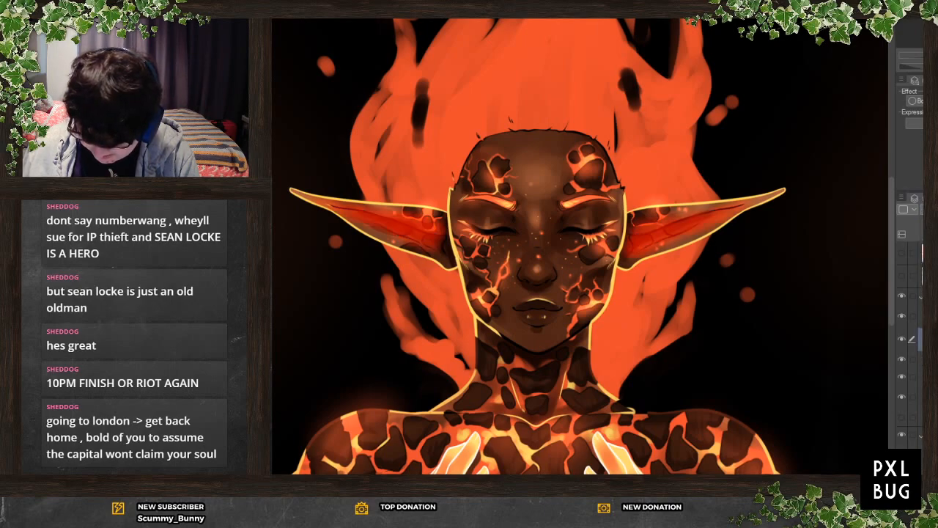
pyautogui.hotkey('ctrl', 'z')
pyautogui.click(922, 256)
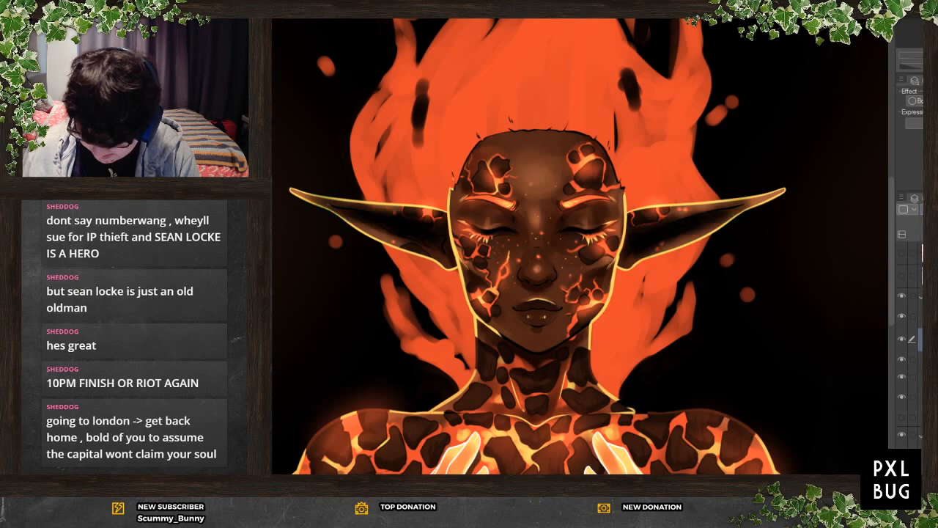
pyautogui.click(922, 210)
pyautogui.click(922, 294)
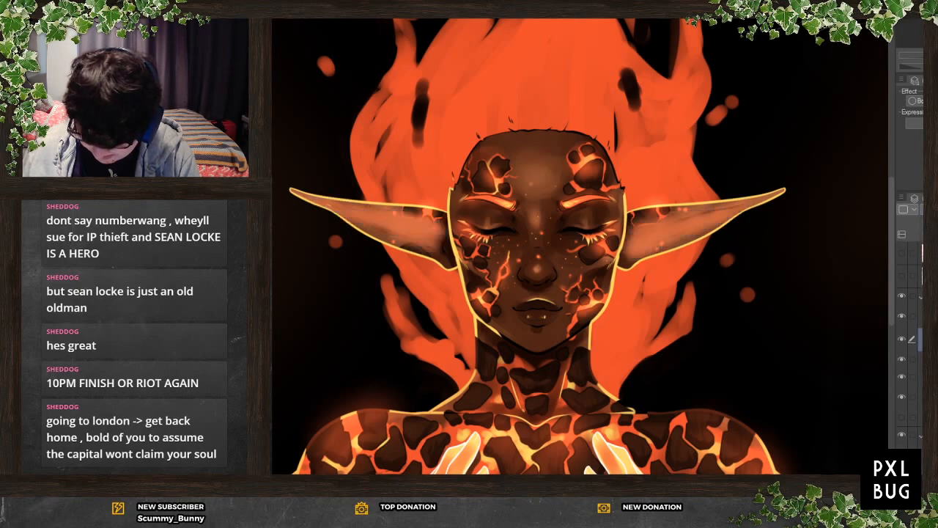
pyautogui.click(922, 209)
pyautogui.click(922, 308)
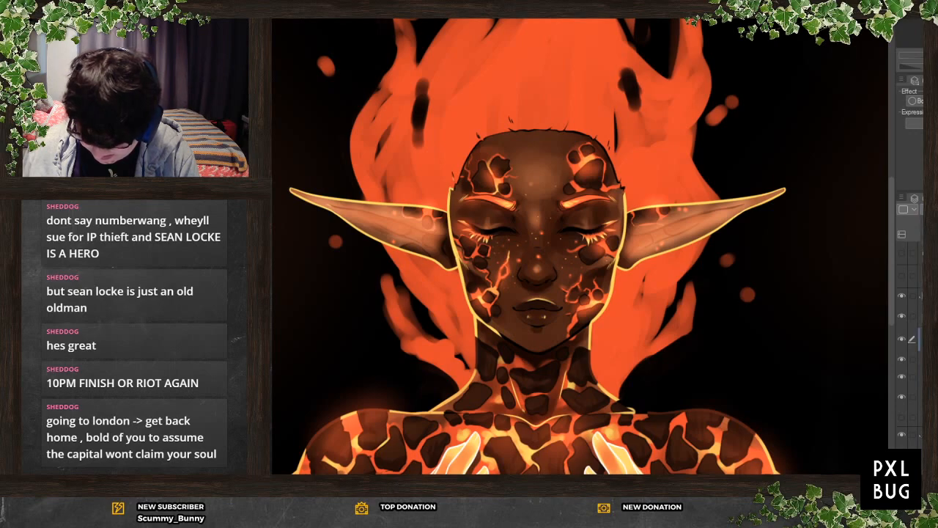
pyautogui.click(922, 315)
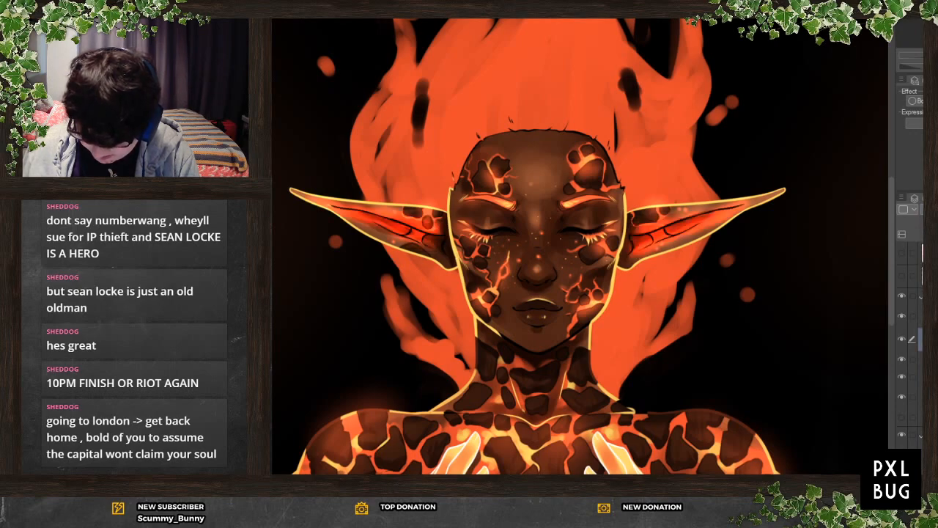
pyautogui.hotkey('ctrl', 'z')
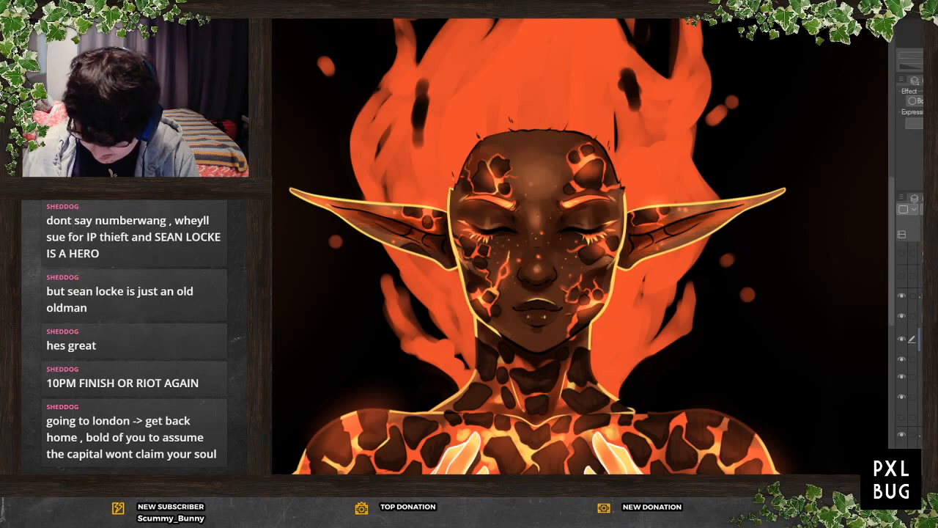
pyautogui.click(922, 315)
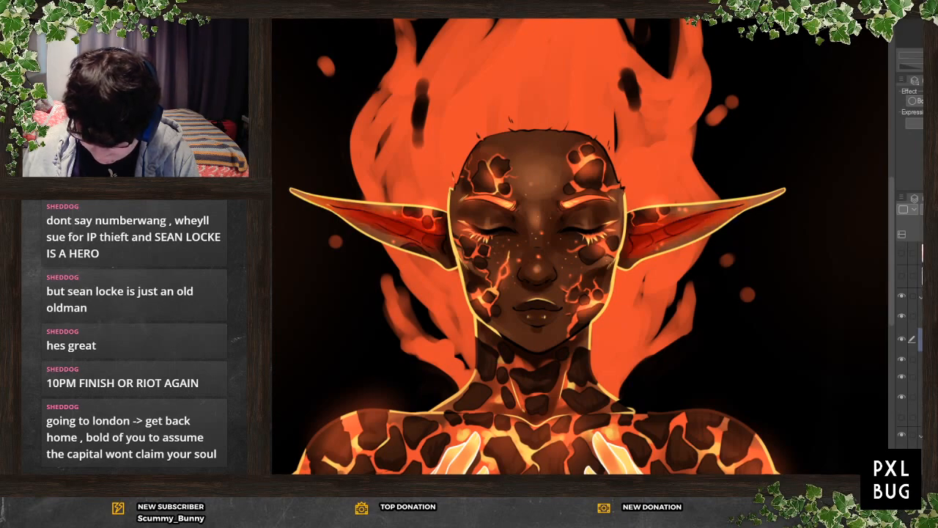
pyautogui.hotkey('ctrl', 'z')
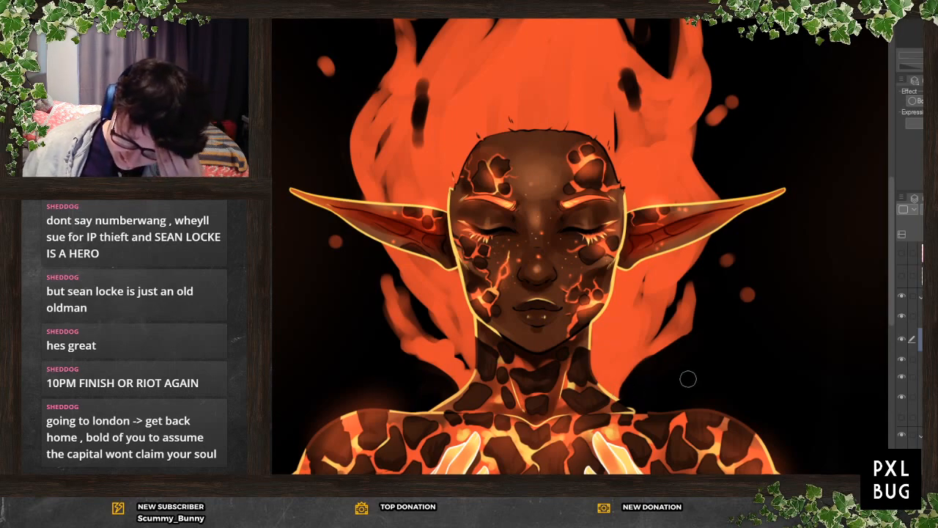
# Compare the ears with and without the red glow and remove the ear glow
pyautogui.scroll(-2, 686, 379)
pyautogui.scroll(1, 652, 271)
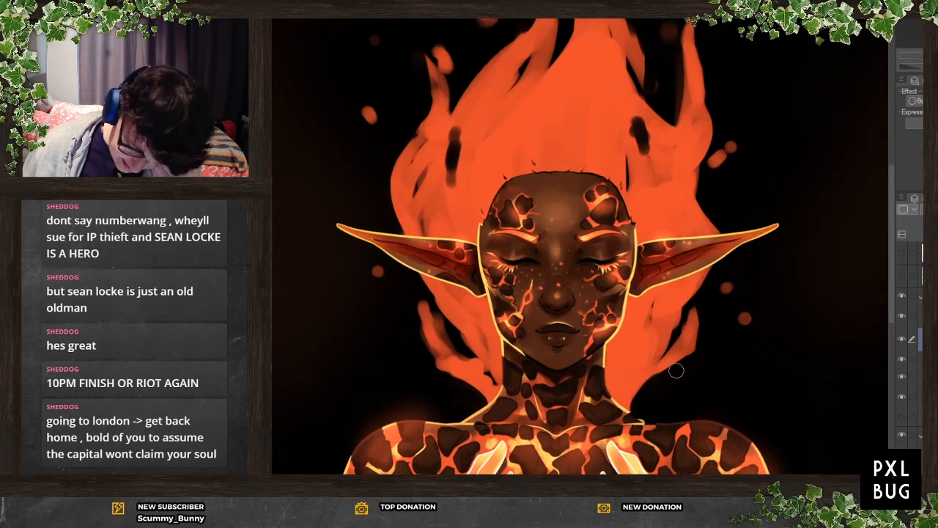
pyautogui.scroll(1, 595, 261)
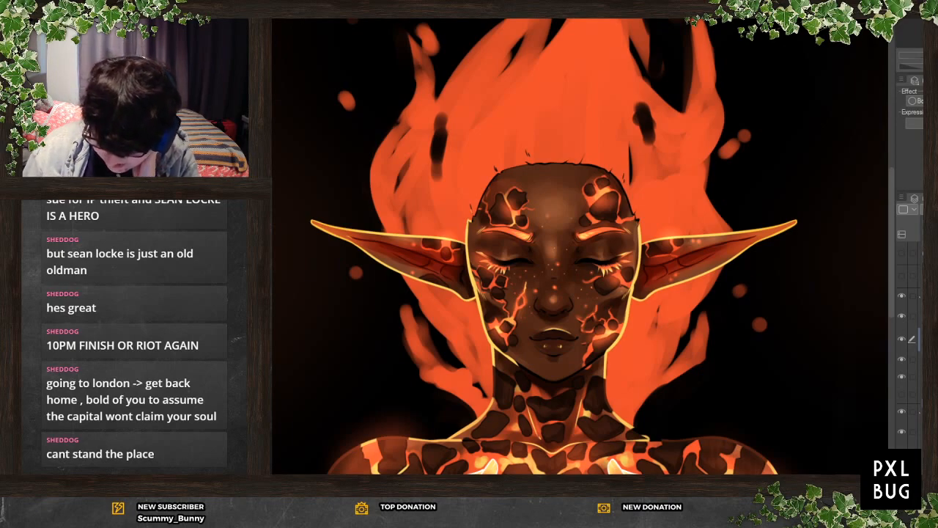
pyautogui.hotkey('ctrl', 'z')
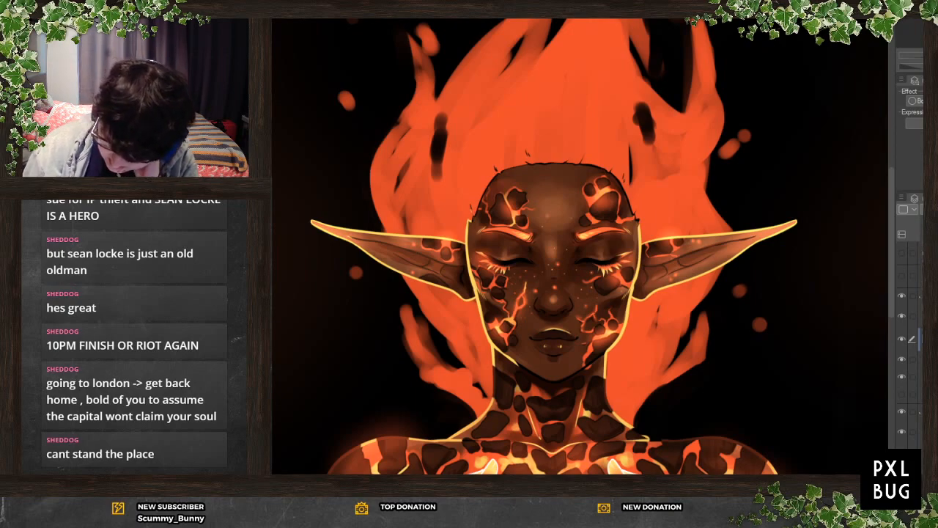
pyautogui.hotkey('ctrl', 'y')
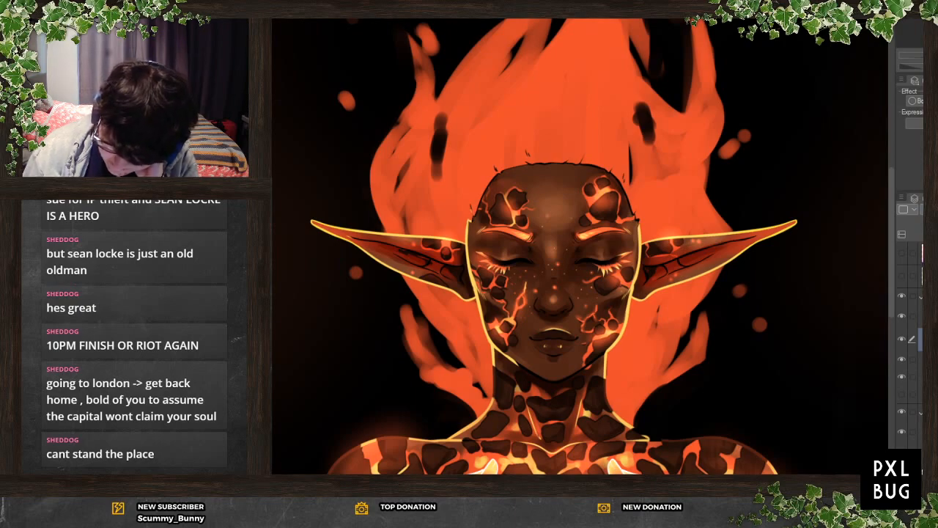
pyautogui.hotkey('ctrl', 'z')
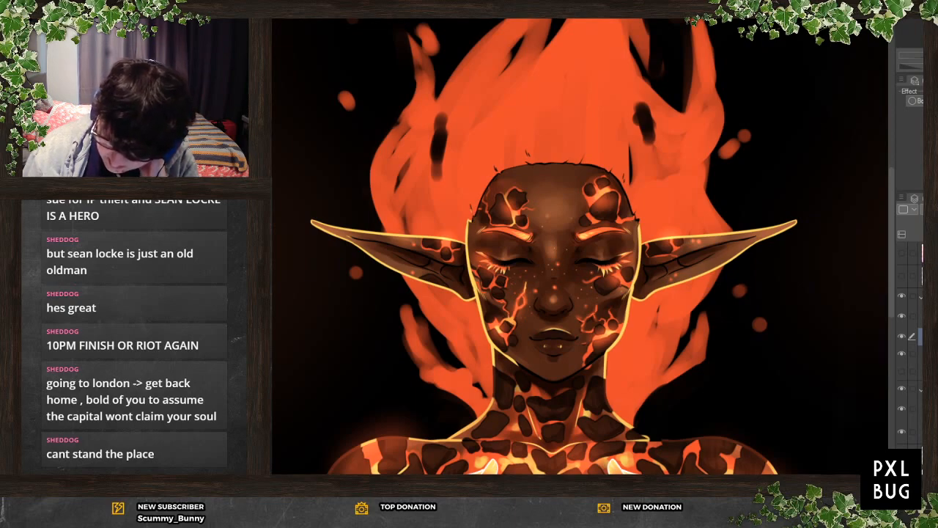
# Select the ear line-art layer and recolour the inner contour lines of both ears in glowing orange
pyautogui.click(921, 354)
pyautogui.click(920, 354)
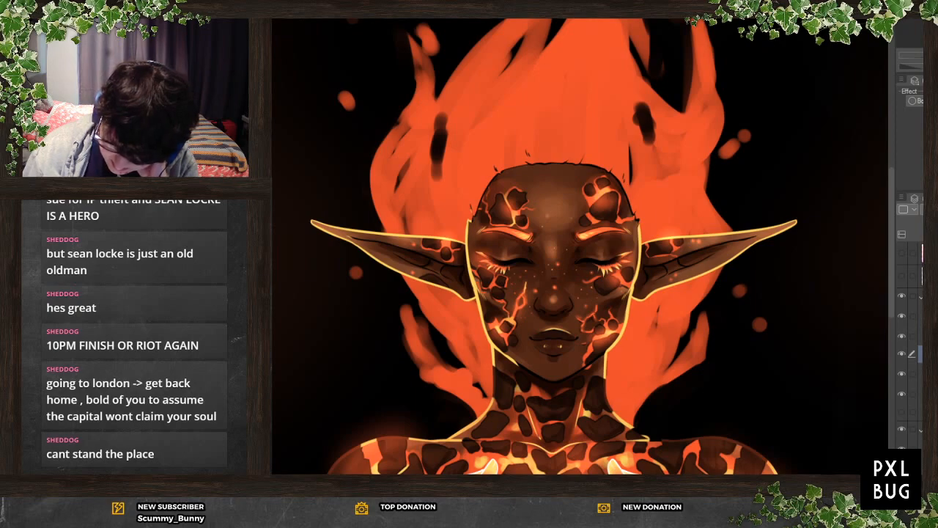
pyautogui.click(921, 354)
pyautogui.click(921, 374)
pyautogui.click(921, 443)
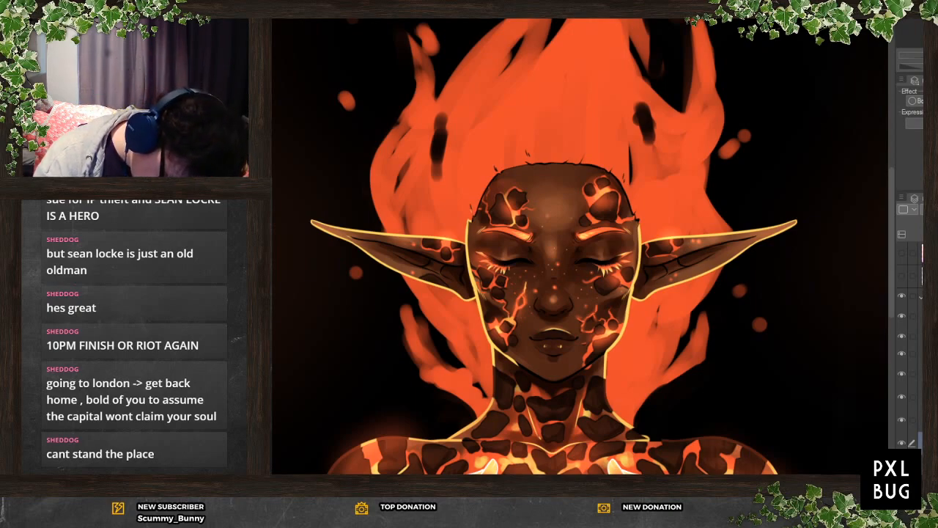
pyautogui.moveTo(349, 236)
pyautogui.mouseDown()
pyautogui.moveTo(385, 245)
pyautogui.moveTo(379, 238)
pyautogui.moveTo(375, 250)
pyautogui.moveTo(346, 231)
pyautogui.moveTo(439, 259)
pyautogui.moveTo(459, 277)
pyautogui.moveTo(454, 260)
pyautogui.moveTo(465, 290)
pyautogui.moveTo(390, 250)
pyautogui.mouseUp()
pyautogui.moveTo(450, 276); pyautogui.dragTo(462, 284)
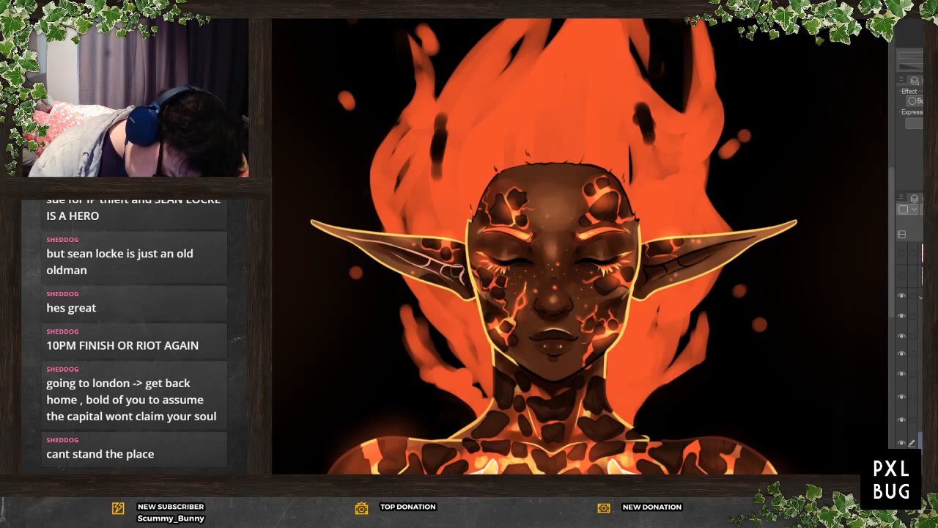
pyautogui.moveTo(662, 262)
pyautogui.mouseDown()
pyautogui.moveTo(649, 268)
pyautogui.moveTo(645, 286)
pyautogui.moveTo(666, 273)
pyautogui.mouseUp()
pyautogui.moveTo(714, 252)
pyautogui.mouseDown()
pyautogui.moveTo(760, 234)
pyautogui.moveTo(652, 266)
pyautogui.mouseUp()
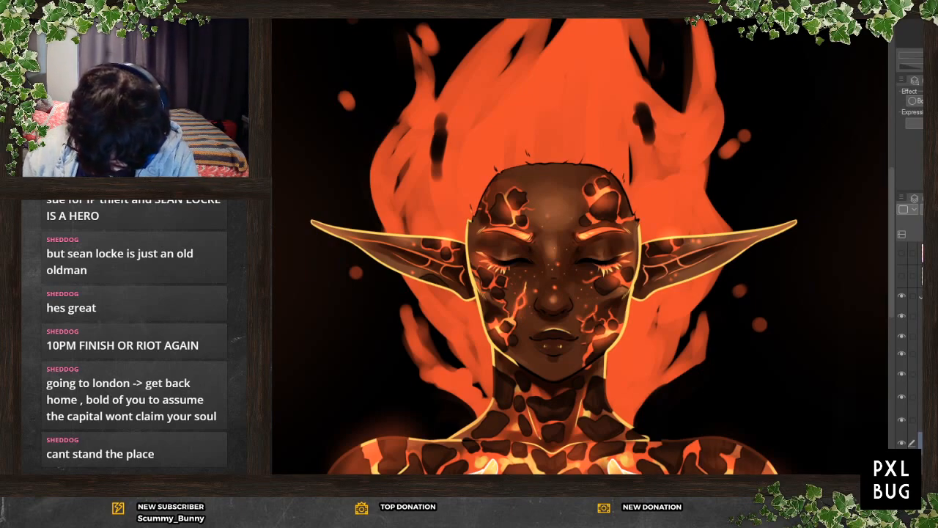
# Check a layer's content by toggling its visibility, and move the layer for the ear glow up in the stack
pyautogui.click(920, 337)
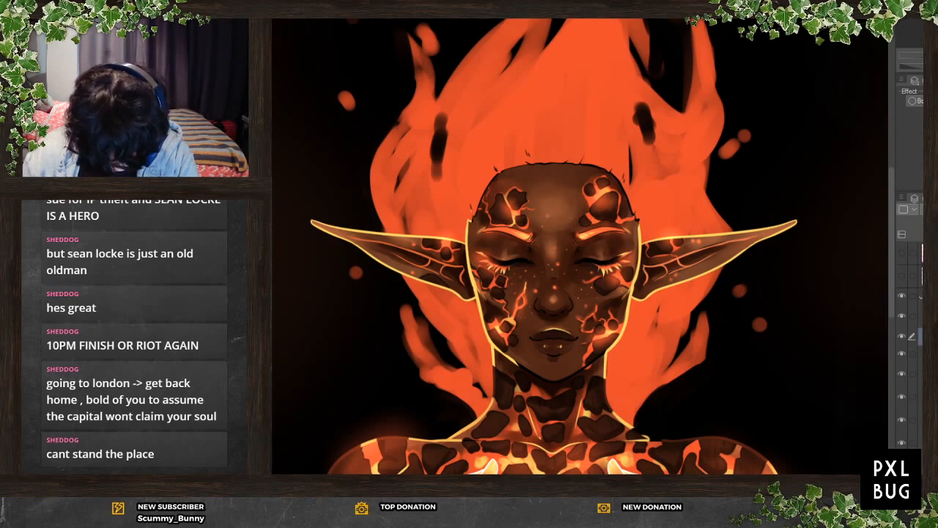
pyautogui.click(922, 317)
pyautogui.click(902, 316)
pyautogui.click(902, 316)
pyautogui.click(920, 335)
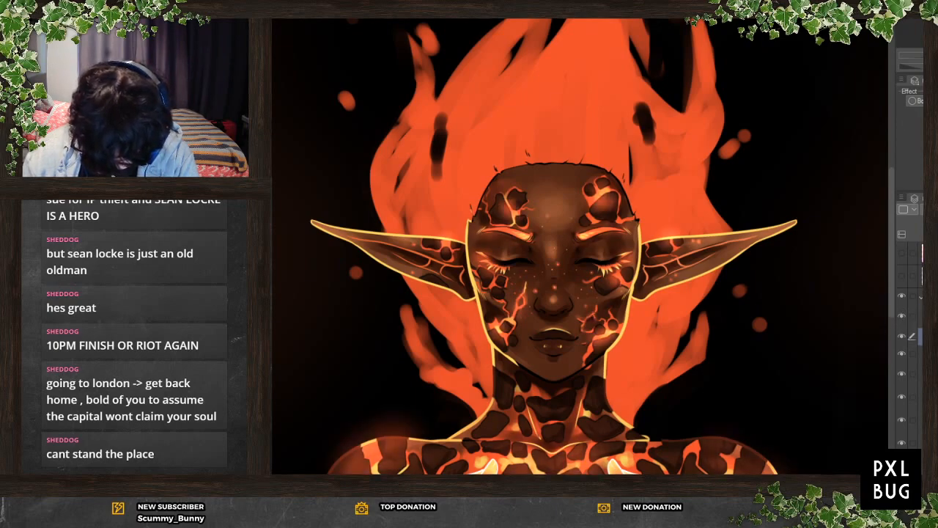
pyautogui.click(919, 356)
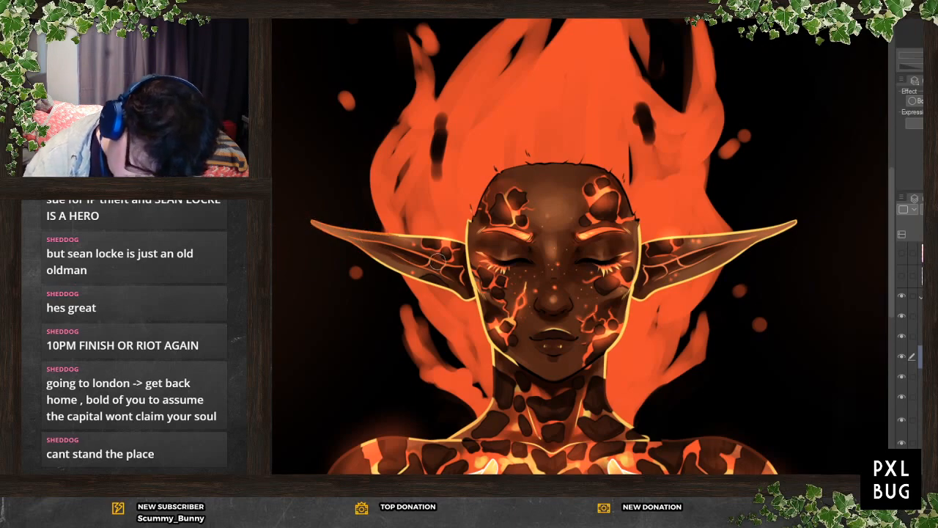
pyautogui.moveTo(920, 356); pyautogui.dragTo(920, 327)
# Paint a broad orange glow over both ears from the tips inward
pyautogui.moveTo(345, 241)
pyautogui.mouseDown()
pyautogui.moveTo(448, 280)
pyautogui.moveTo(448, 270)
pyautogui.mouseUp()
pyautogui.moveTo(379, 241)
pyautogui.mouseDown()
pyautogui.moveTo(411, 245)
pyautogui.moveTo(411, 264)
pyautogui.moveTo(439, 265)
pyautogui.moveTo(456, 281)
pyautogui.mouseUp()
pyautogui.moveTo(662, 252); pyautogui.dragTo(796, 223)
pyautogui.moveTo(662, 244); pyautogui.dragTo(765, 222)
pyautogui.moveTo(696, 251)
pyautogui.mouseDown()
pyautogui.moveTo(653, 259)
pyautogui.moveTo(733, 242)
pyautogui.mouseUp()
pyautogui.moveTo(662, 271); pyautogui.dragTo(740, 251)
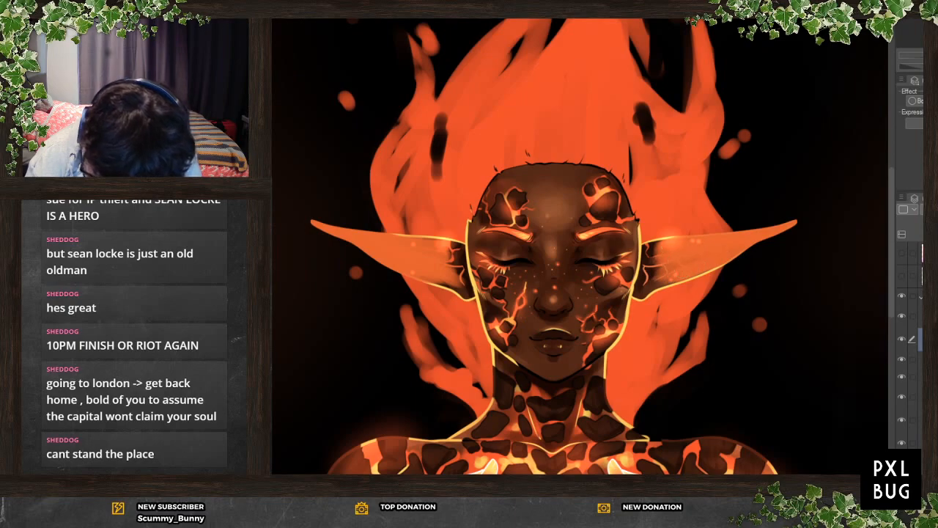
pyautogui.click(922, 337)
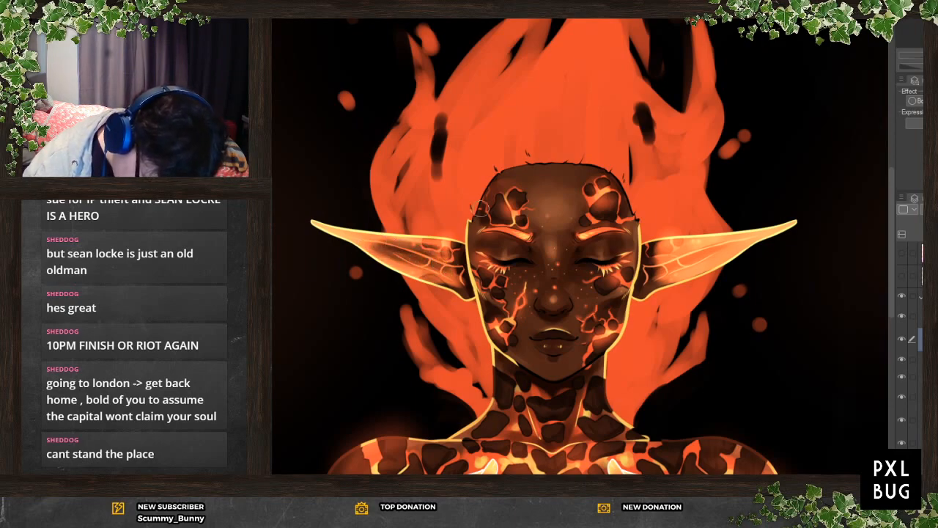
# Rework the glow on both ears into a soft orange fade from the tips and undo the stroke over the eye
pyautogui.moveTo(648, 258)
pyautogui.mouseDown()
pyautogui.moveTo(747, 238)
pyautogui.moveTo(727, 255)
pyautogui.moveTo(701, 251)
pyautogui.moveTo(712, 260)
pyautogui.mouseUp()
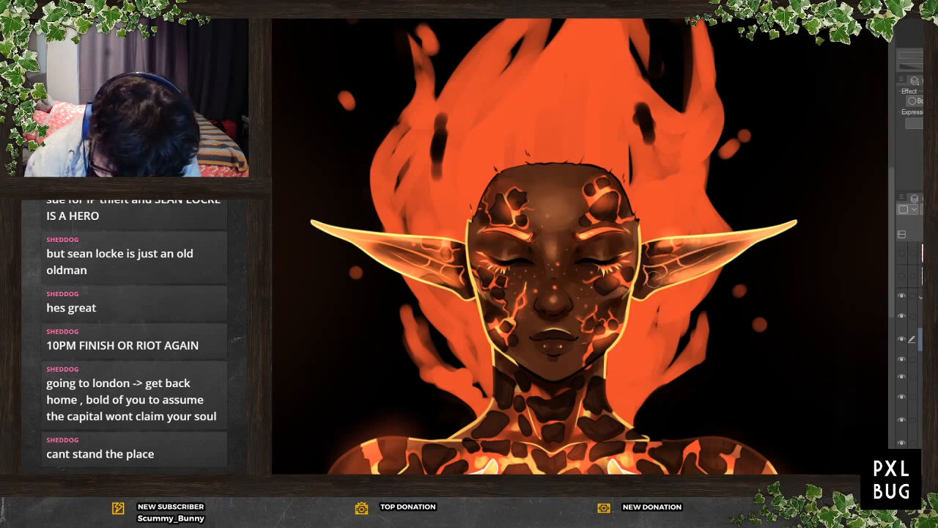
pyautogui.moveTo(378, 245); pyautogui.dragTo(450, 254)
pyautogui.moveTo(371, 247); pyautogui.dragTo(425, 267)
pyautogui.moveTo(401, 267); pyautogui.dragTo(445, 277)
pyautogui.moveTo(378, 242)
pyautogui.mouseDown()
pyautogui.moveTo(440, 260)
pyautogui.moveTo(459, 248)
pyautogui.moveTo(461, 285)
pyautogui.mouseUp()
pyautogui.moveTo(652, 249)
pyautogui.mouseDown()
pyautogui.moveTo(668, 258)
pyautogui.moveTo(777, 231)
pyautogui.moveTo(682, 243)
pyautogui.moveTo(640, 296)
pyautogui.mouseUp()
pyautogui.moveTo(317, 223)
pyautogui.mouseDown()
pyautogui.moveTo(350, 250)
pyautogui.moveTo(401, 258)
pyautogui.mouseUp()
pyautogui.moveTo(385, 207)
pyautogui.mouseDown()
pyautogui.moveTo(446, 220)
pyautogui.moveTo(464, 307)
pyautogui.mouseUp()
pyautogui.moveTo(464, 246); pyautogui.dragTo(474, 297)
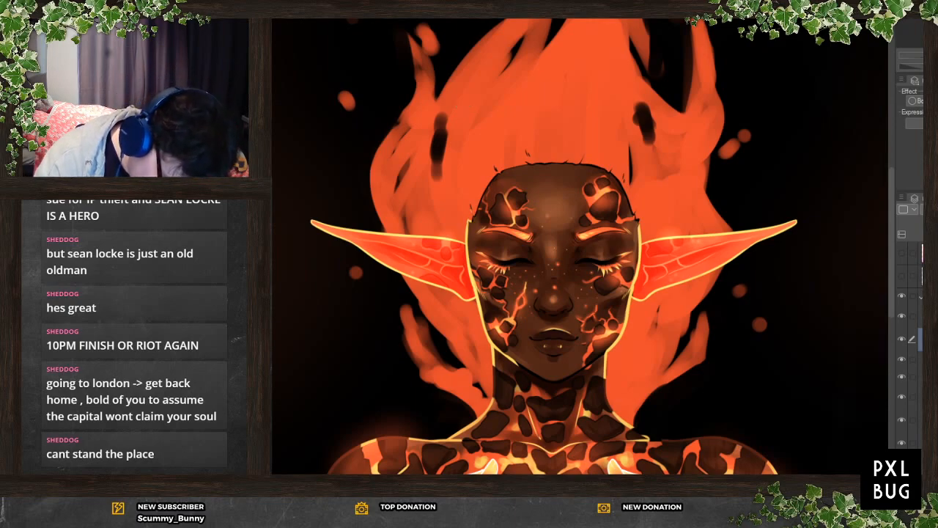
pyautogui.moveTo(482, 276); pyautogui.dragTo(485, 244)
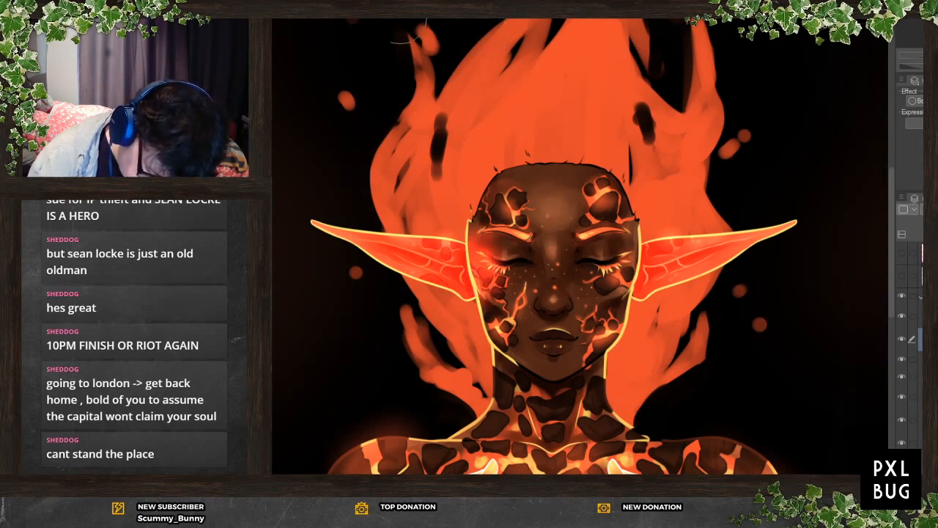
pyautogui.hotkey('ctrl', 'z')
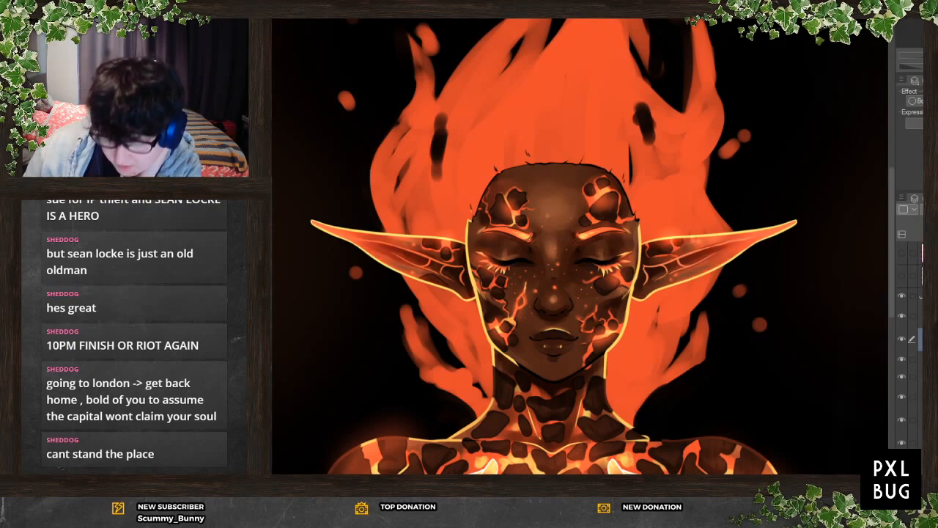
# Review the whole figure and find the face line-art layer by toggling layer visibility, selecting it for editing
pyautogui.scroll(-3, 625, 202)
pyautogui.scroll(-3, 509, 195)
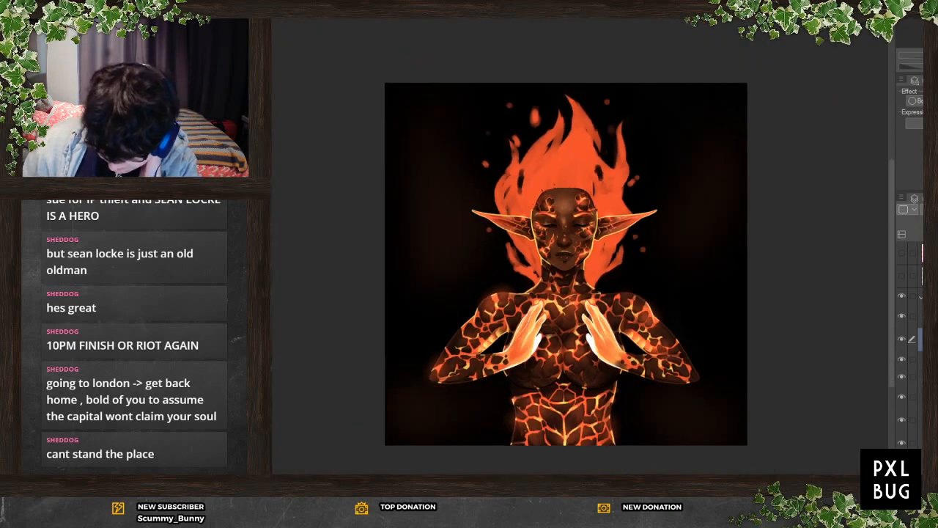
pyautogui.scroll(5, 569, 322)
pyautogui.scroll(5, 565, 261)
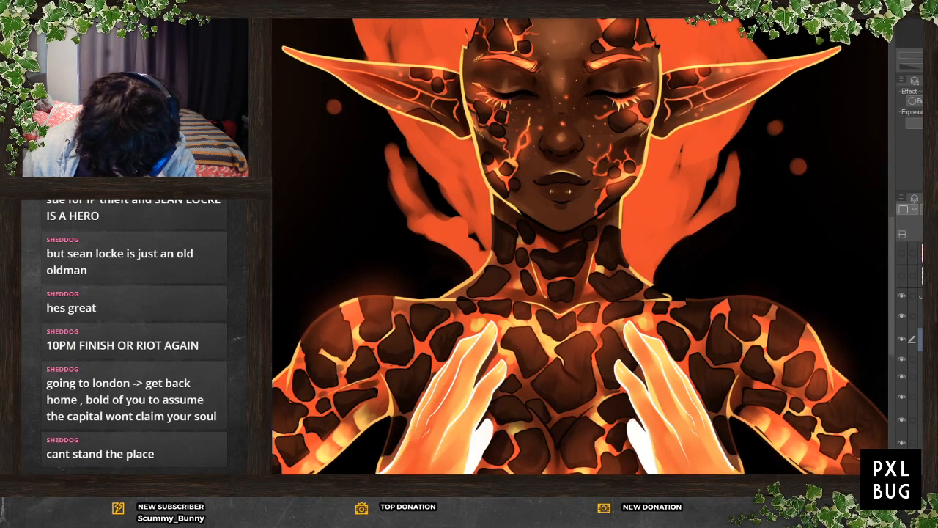
pyautogui.click(920, 252)
pyautogui.click(920, 378)
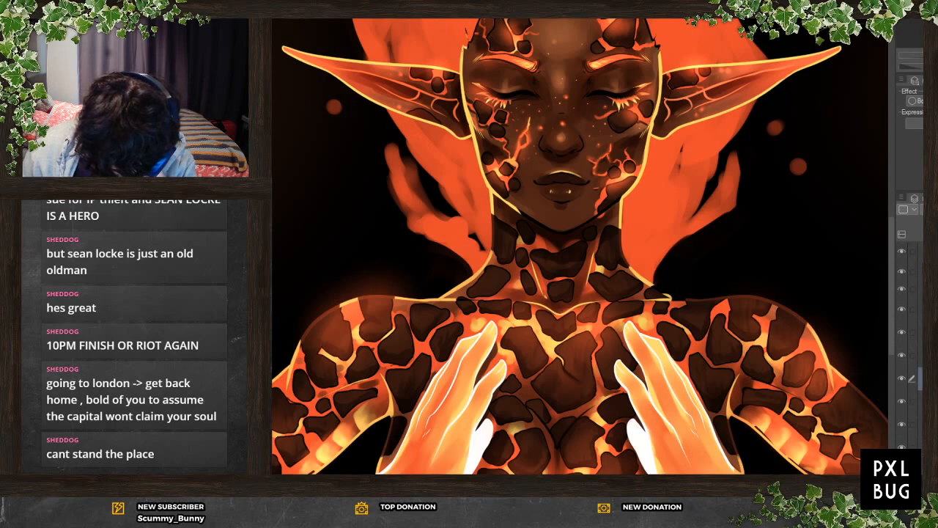
pyautogui.click(903, 379)
pyautogui.click(902, 379)
pyautogui.click(902, 401)
pyautogui.click(902, 402)
pyautogui.click(921, 402)
# Recolour the black jawline and chin outline in glowing orange
pyautogui.scroll(2, 498, 135)
pyautogui.scroll(2, 496, 134)
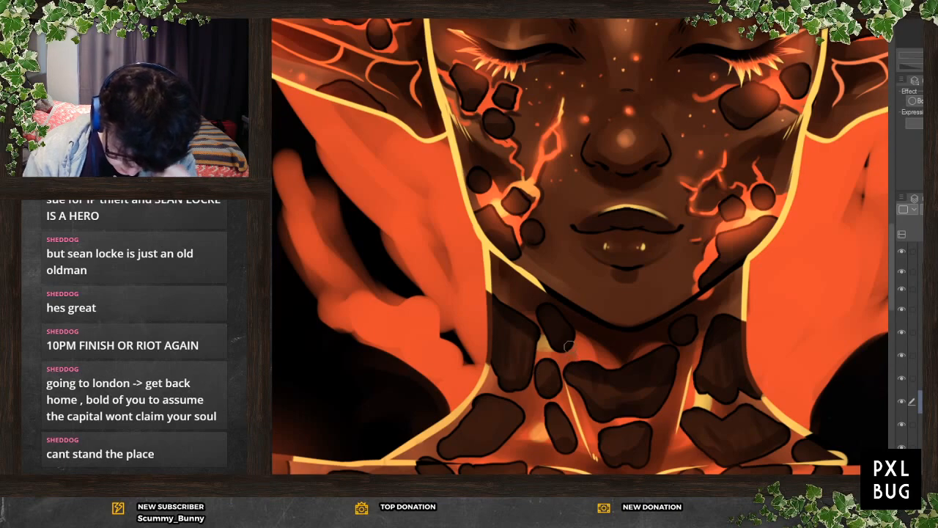
pyautogui.moveTo(565, 286)
pyautogui.mouseDown()
pyautogui.moveTo(597, 319)
pyautogui.moveTo(628, 327)
pyautogui.moveTo(675, 306)
pyautogui.mouseUp()
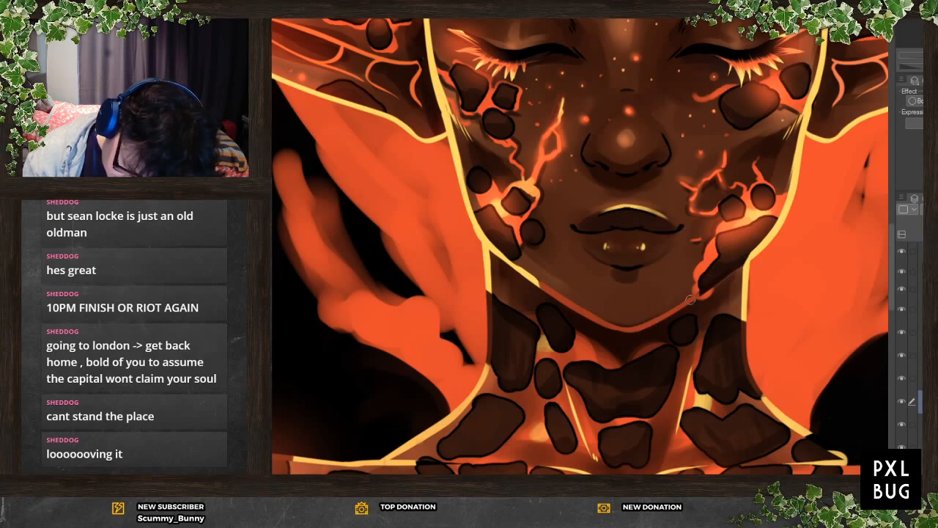
pyautogui.moveTo(733, 264); pyautogui.dragTo(693, 300)
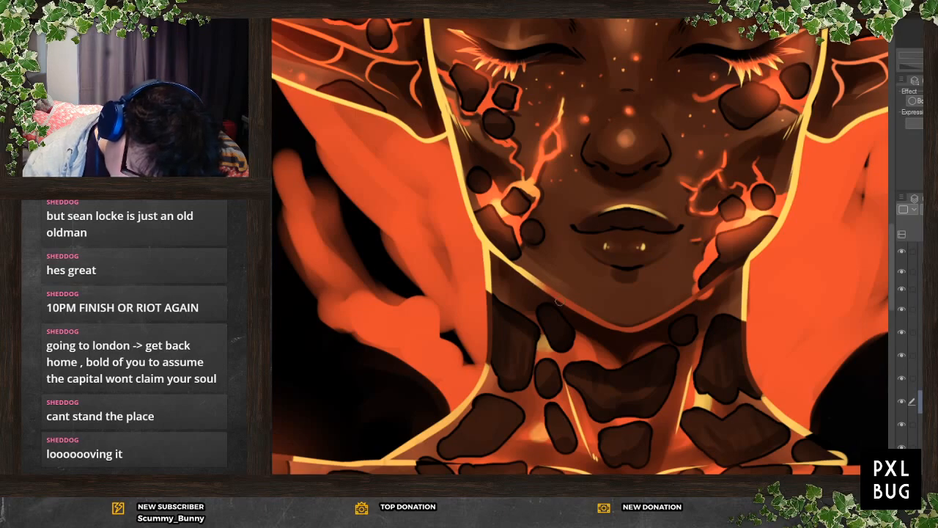
# Recolour the line between the lips in soft orange
pyautogui.scroll(-5, 583, 293)
pyautogui.scroll(1, 597, 247)
pyautogui.scroll(3, 596, 247)
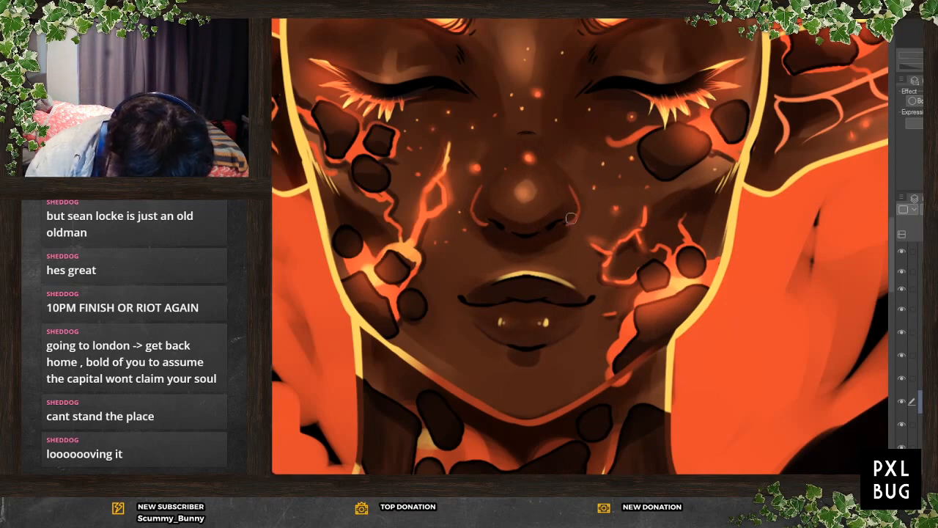
pyautogui.moveTo(471, 302)
pyautogui.mouseDown()
pyautogui.moveTo(538, 294)
pyautogui.moveTo(494, 299)
pyautogui.moveTo(522, 292)
pyautogui.moveTo(506, 294)
pyautogui.moveTo(583, 303)
pyautogui.mouseUp()
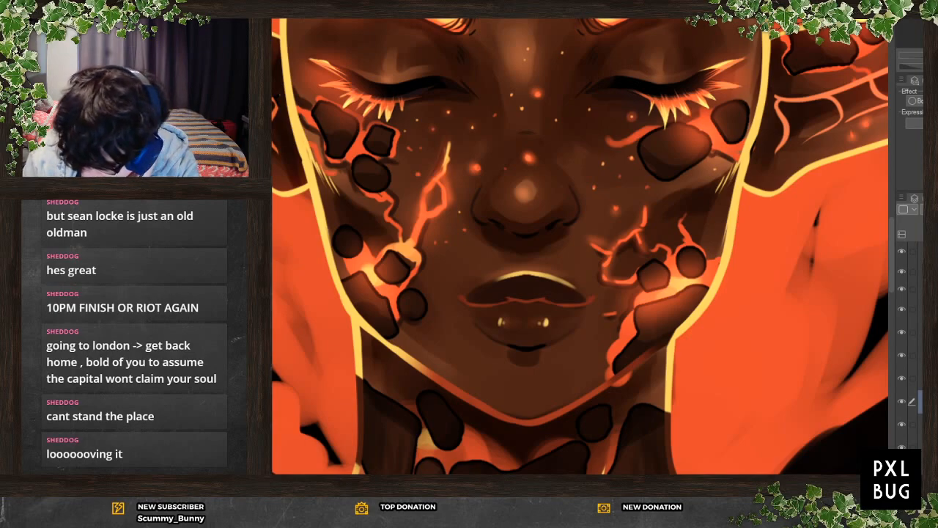
# Identify the ears' inner line-art layer by toggling layer visibility, and select it for editing
pyautogui.click(920, 379)
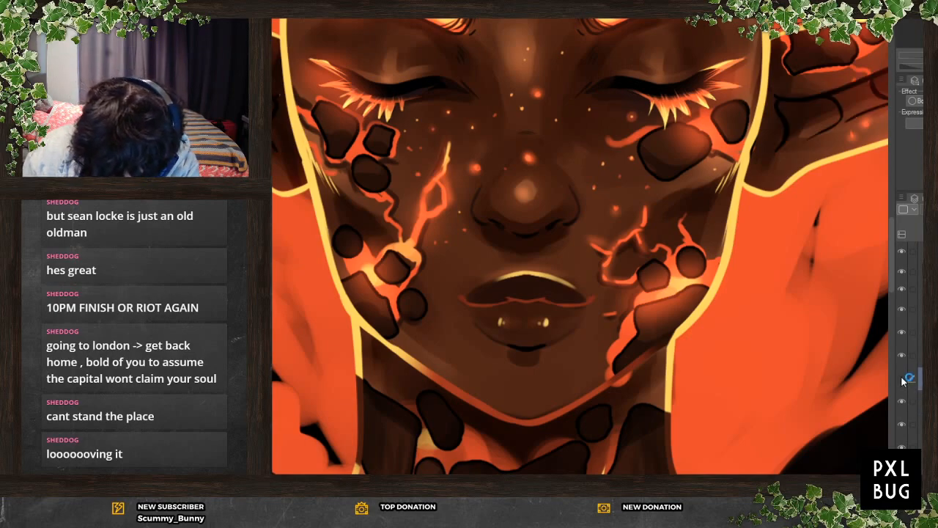
pyautogui.click(902, 355)
pyautogui.click(901, 354)
pyautogui.click(902, 355)
pyautogui.click(902, 354)
pyautogui.click(920, 355)
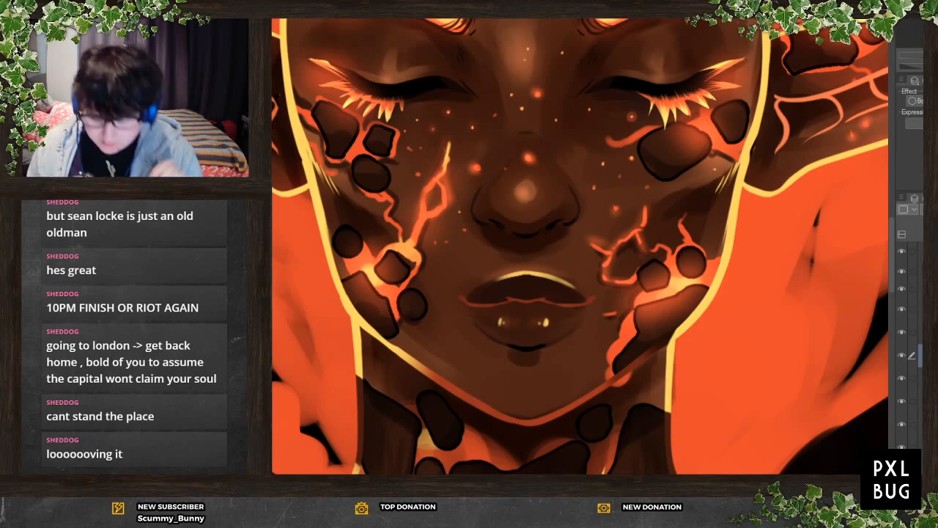
# Review the whole figure at several scales and select the flame hair layer
pyautogui.scroll(-8, 472, 365)
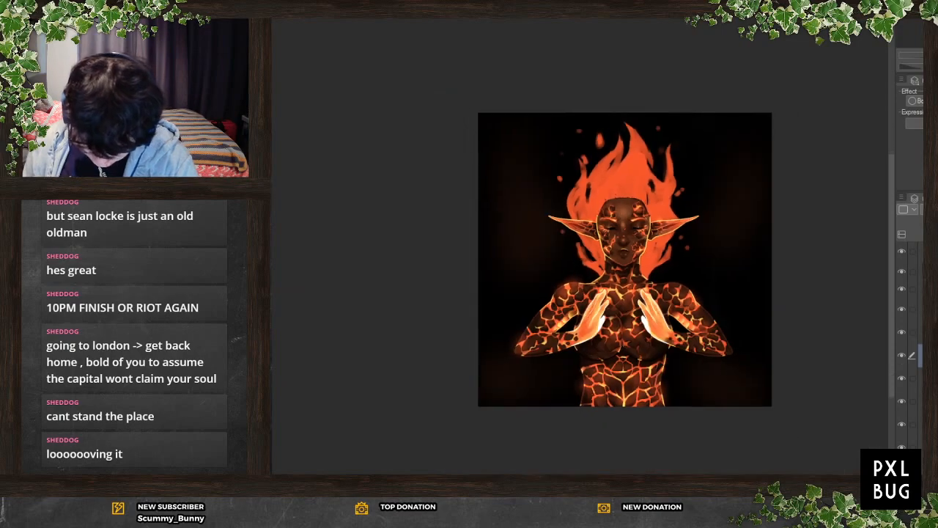
pyautogui.scroll(8, 669, 314)
pyautogui.scroll(5, 666, 303)
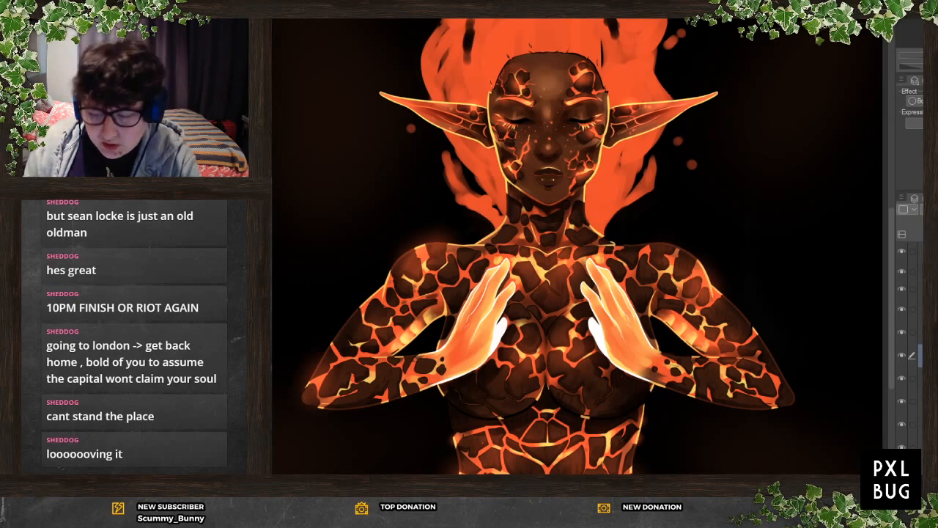
pyautogui.scroll(-2, 628, 416)
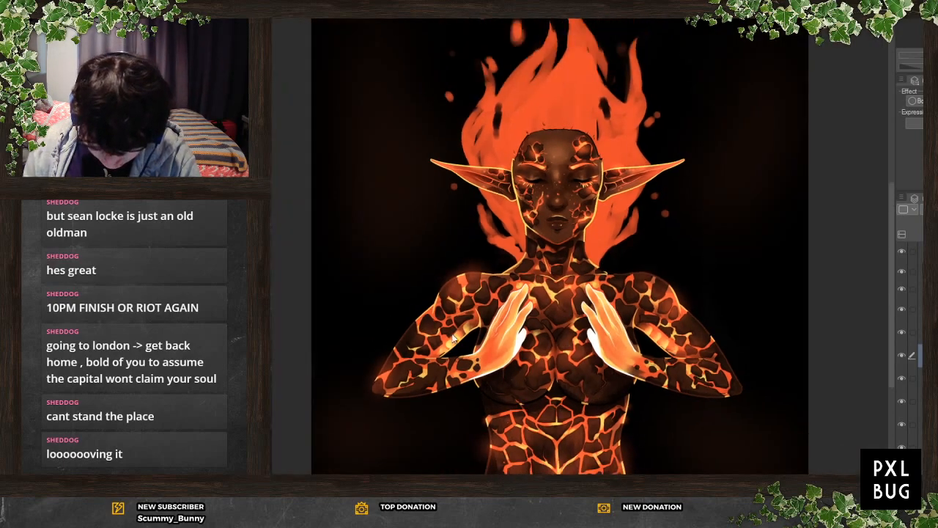
pyautogui.scroll(-1, 443, 334)
pyautogui.scroll(1, 407, 255)
pyautogui.scroll(2, 894, 274)
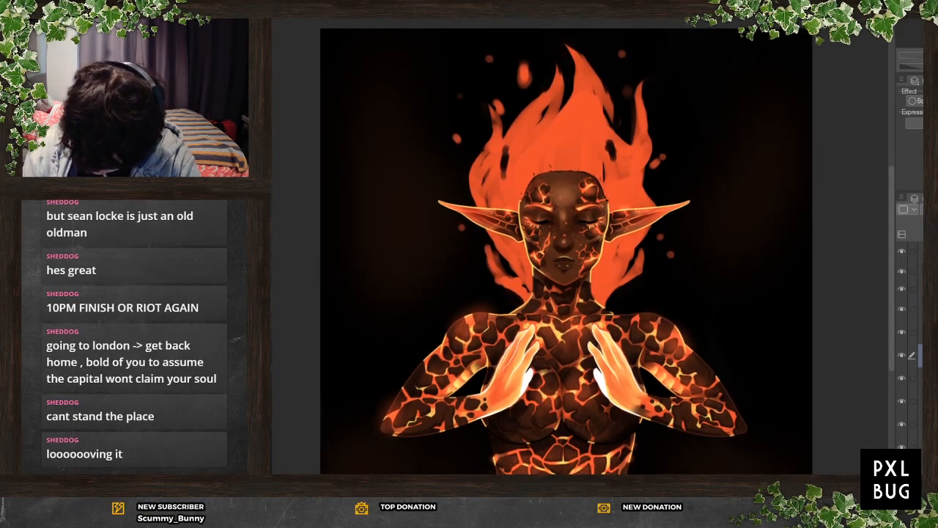
pyautogui.click(919, 360)
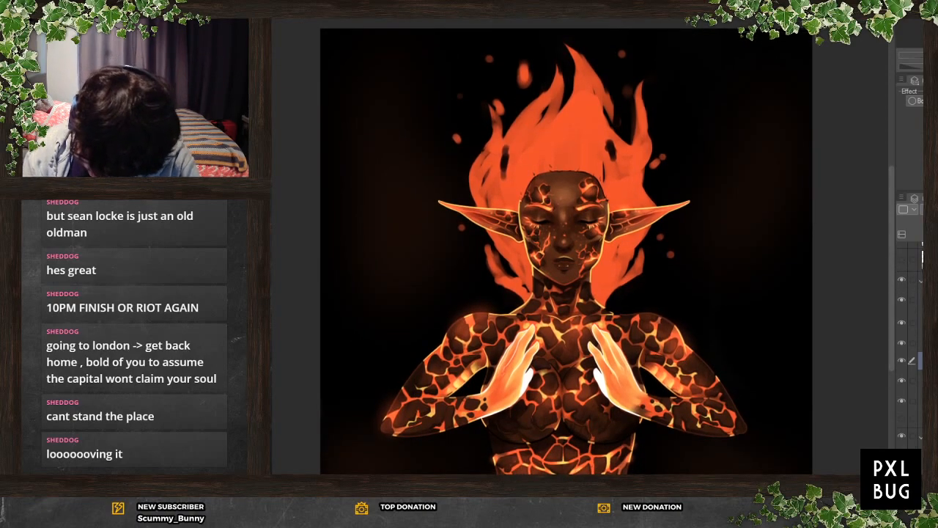
pyautogui.click(921, 422)
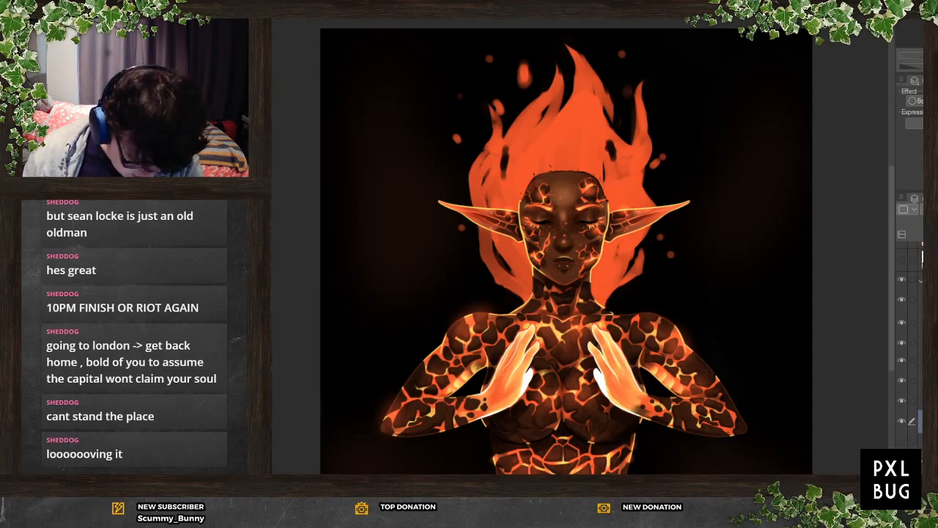
# Open streamannounce1.png from the recent files to view it, and return to the fire elf illustration
pyautogui.moveTo(220, 31)
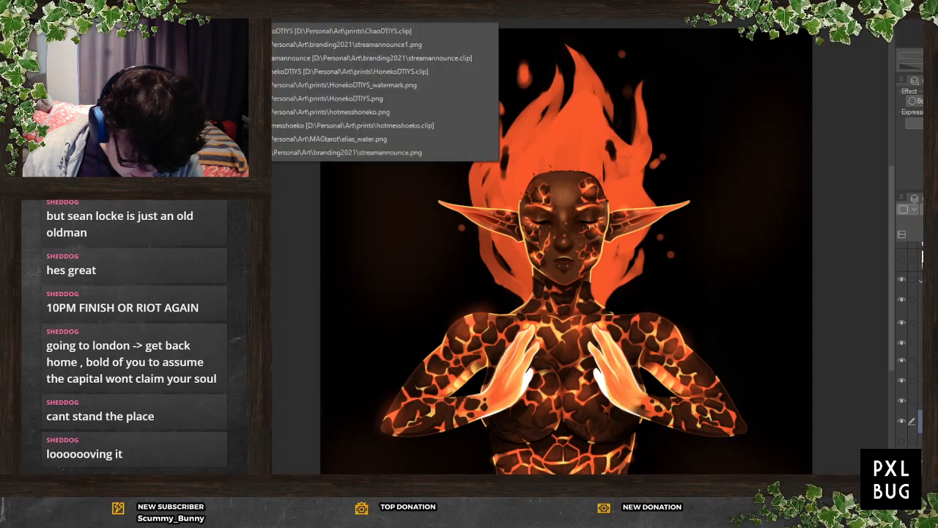
pyautogui.click(413, 44)
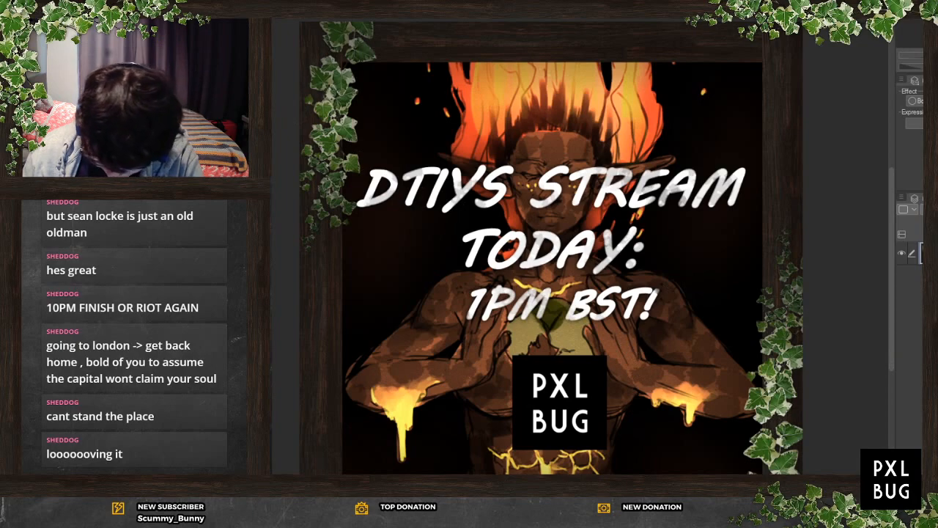
pyautogui.hotkey('ctrl', 'Tab')
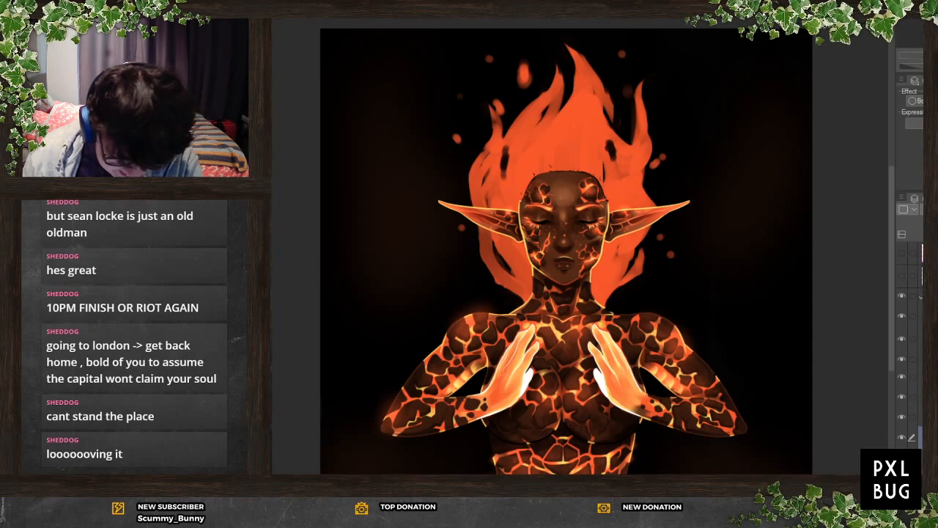
# Show the original reference drawing over the painting to compare the figure and flame hair
pyautogui.scroll(-2, 911, 344)
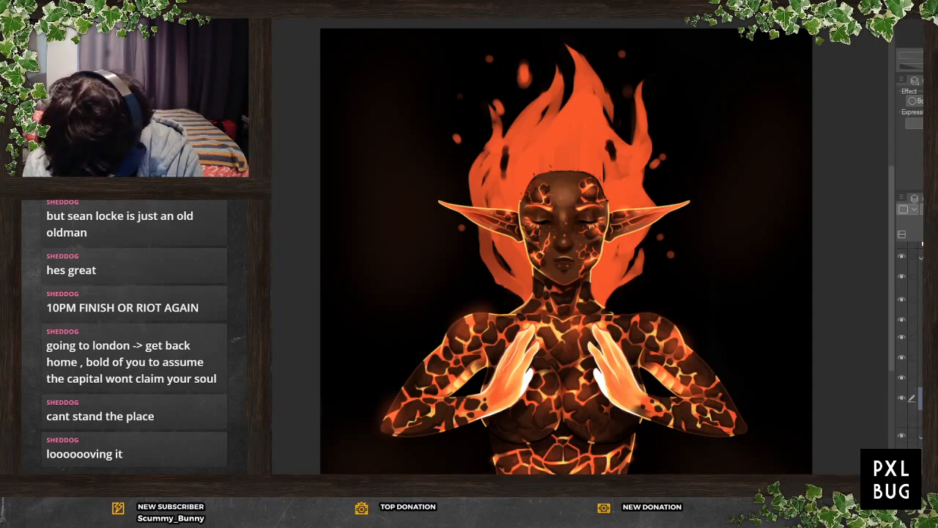
pyautogui.click(901, 419)
pyautogui.click(921, 418)
pyautogui.scroll(2, 916, 366)
pyautogui.scroll(1, 916, 365)
pyautogui.click(921, 250)
pyautogui.click(902, 251)
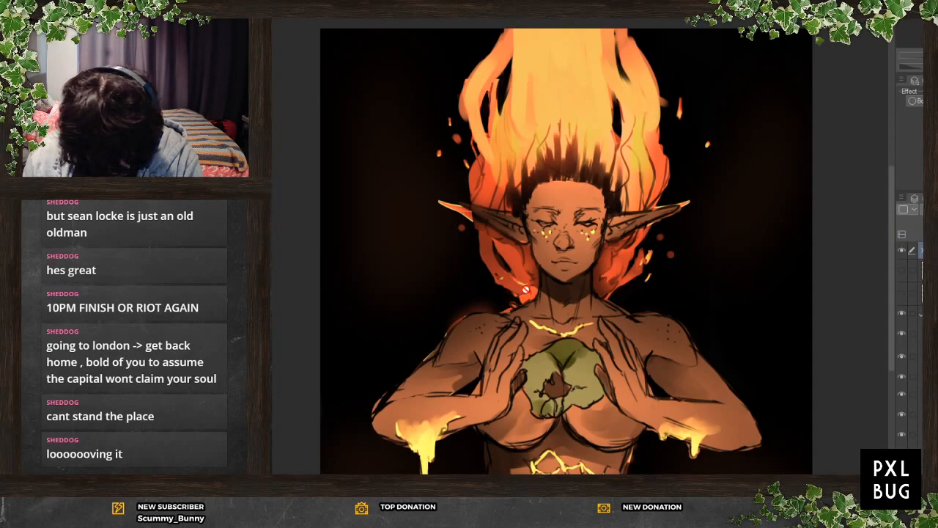
pyautogui.scroll(-2, 631, 282)
pyautogui.click(921, 251)
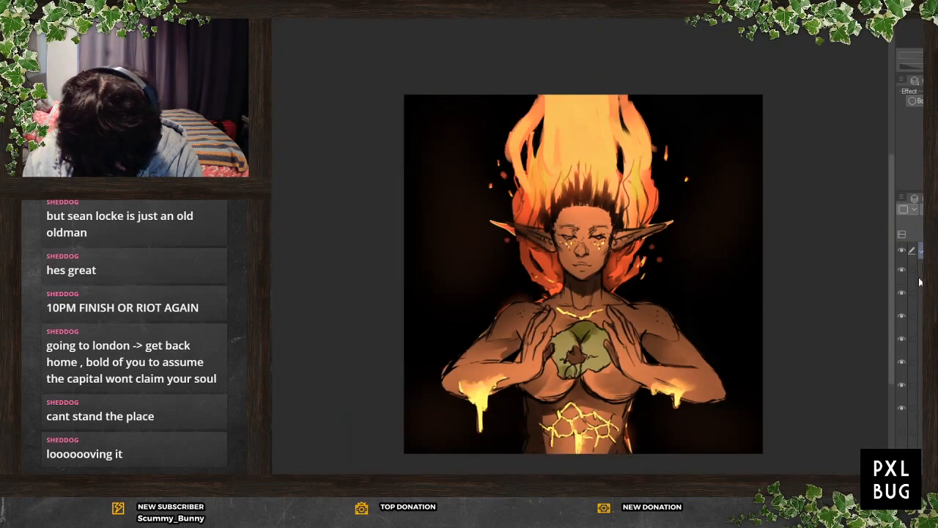
# Toggle the reference's skin shading and the painted flame hair for comparison, and hide the reference drawing again
pyautogui.click(901, 431)
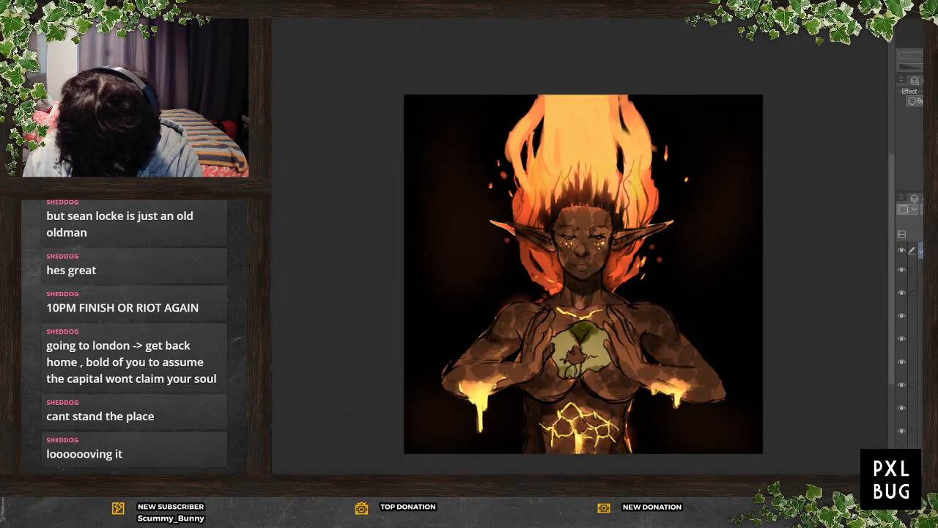
pyautogui.click(901, 431)
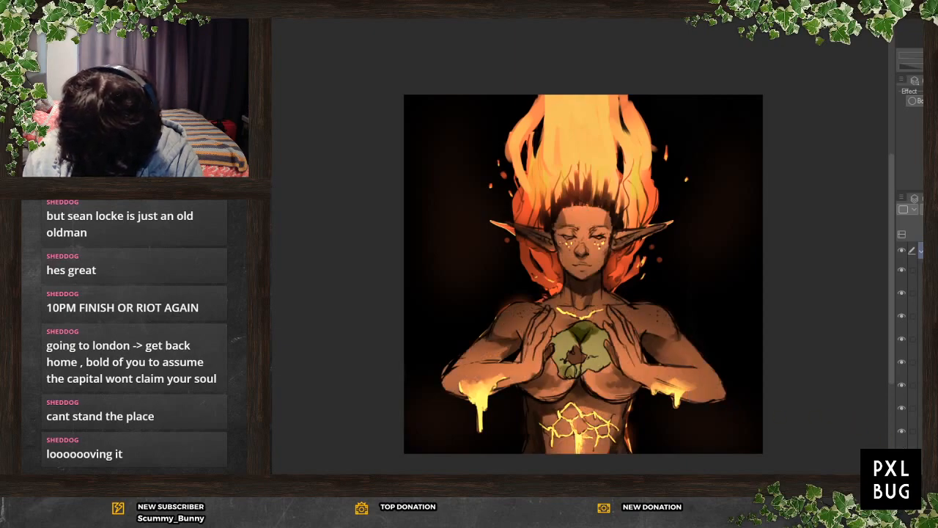
pyautogui.scroll(-3, 910, 341)
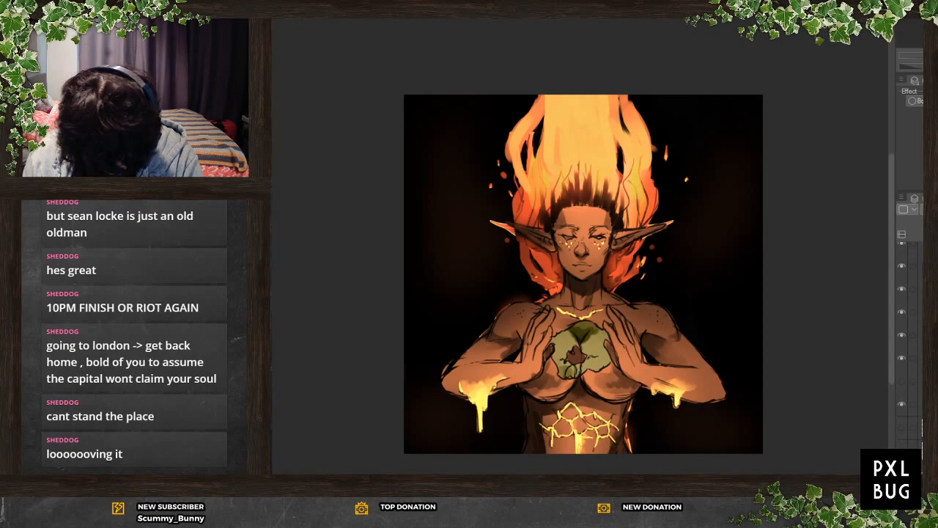
pyautogui.click(902, 450)
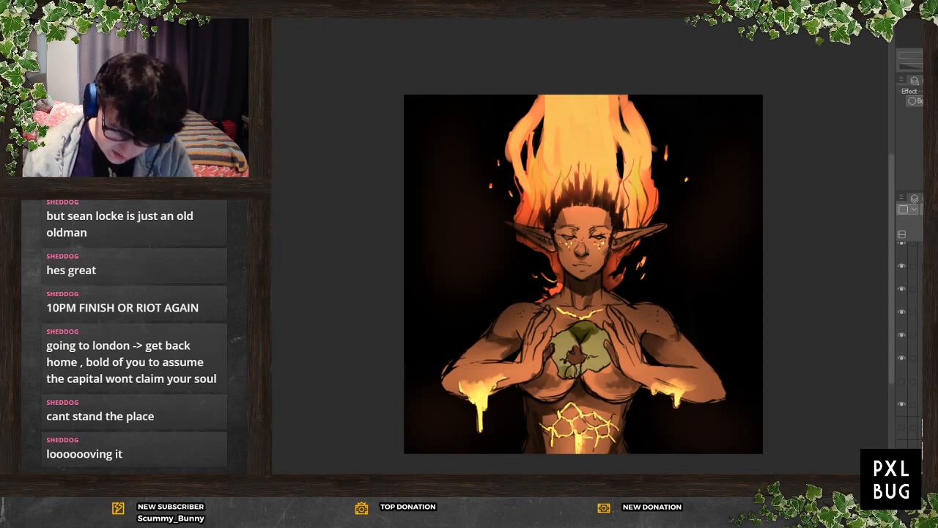
pyautogui.scroll(1, 909, 330)
pyautogui.click(902, 252)
pyautogui.scroll(-1, 909, 293)
pyautogui.scroll(-1, 908, 330)
pyautogui.click(902, 415)
pyautogui.scroll(-3, 906, 414)
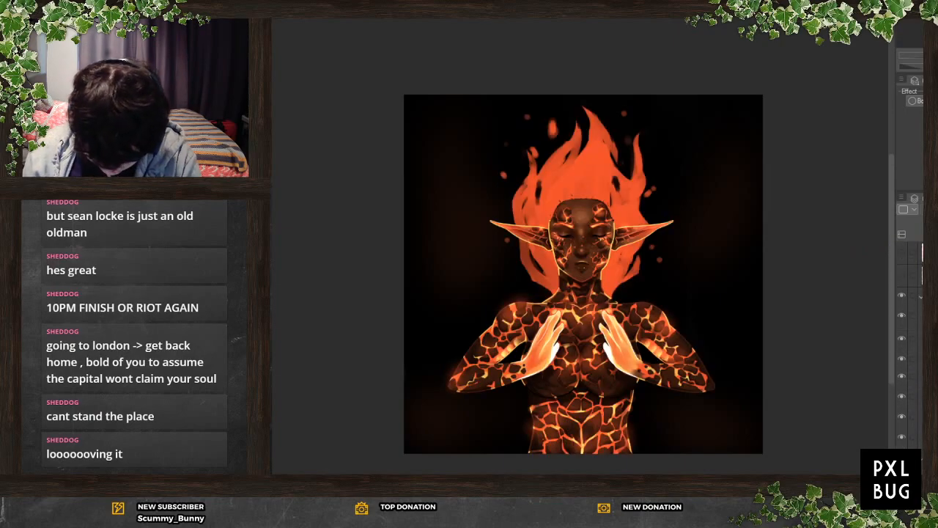
# Clear the loose embers around the flame hair on its layer and move the hair slightly upward
pyautogui.click(921, 437)
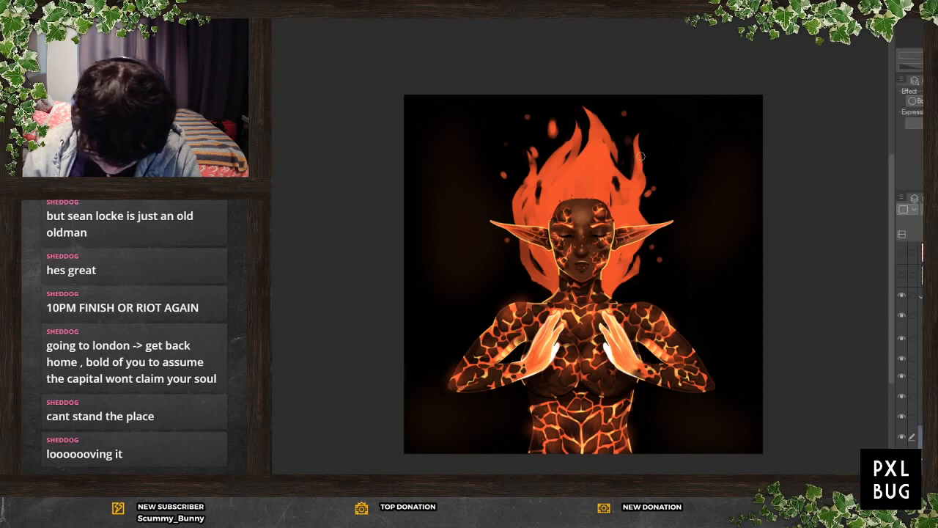
pyautogui.scroll(2, 640, 156)
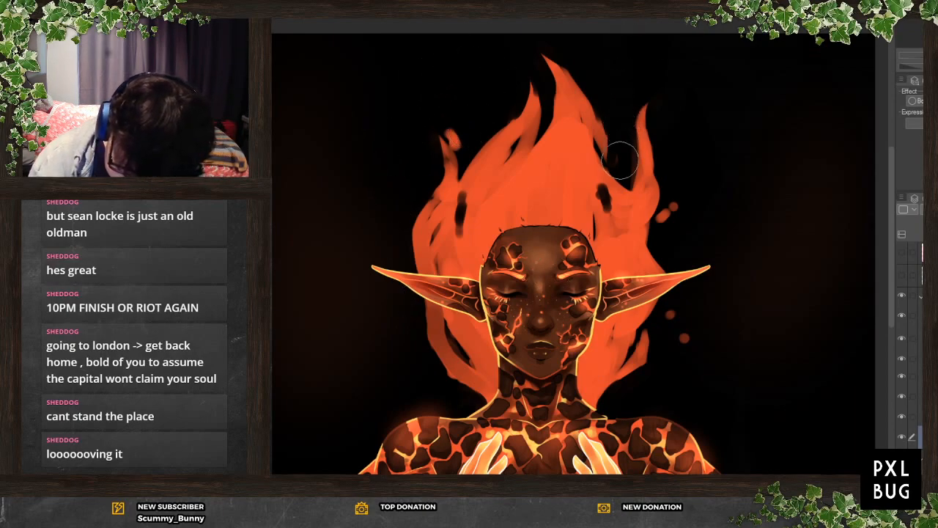
pyautogui.hotkey('ctrl', 'z')
pyautogui.hotkey('ctrl', 'z')
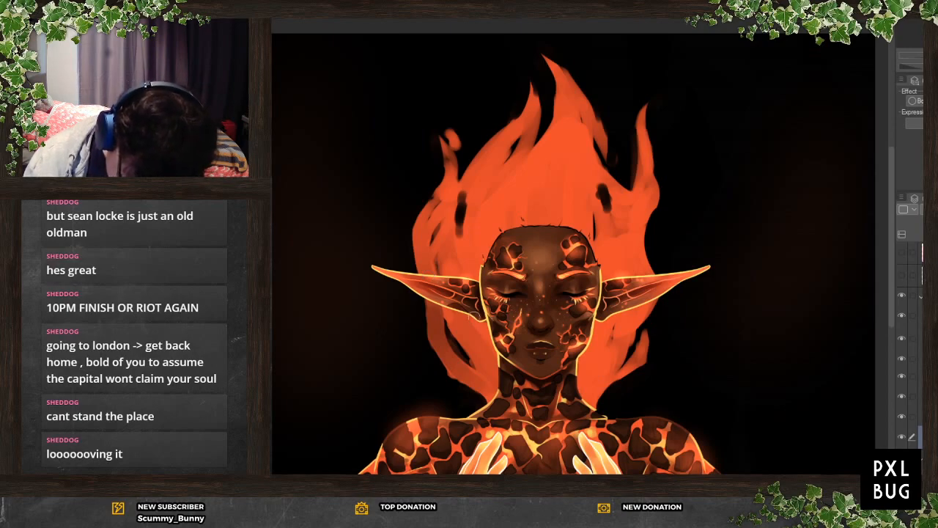
pyautogui.moveTo(766, 374); pyautogui.dragTo(769, 352)
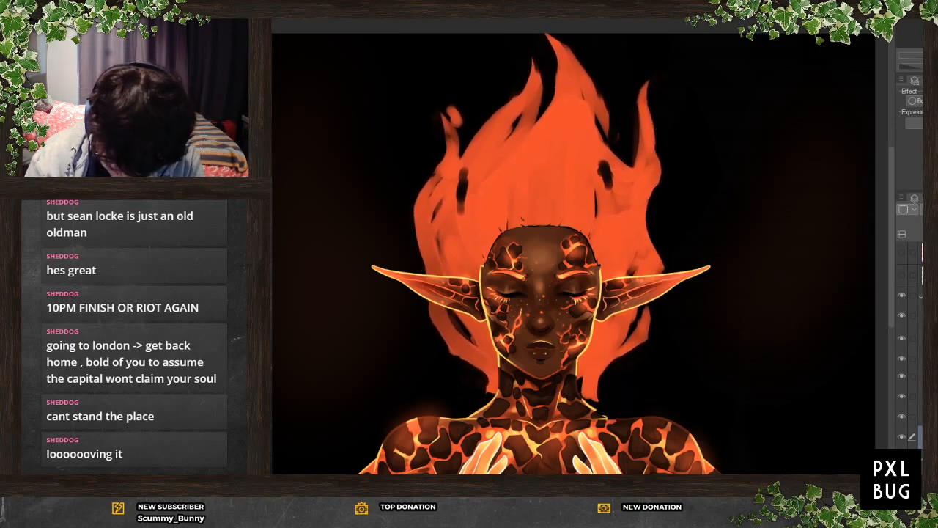
# Free-transform the flame hair, pulling both lower corners inward to narrow its base around the neck
pyautogui.hotkey('ctrl', 't')
pyautogui.rightClick(578, 143)
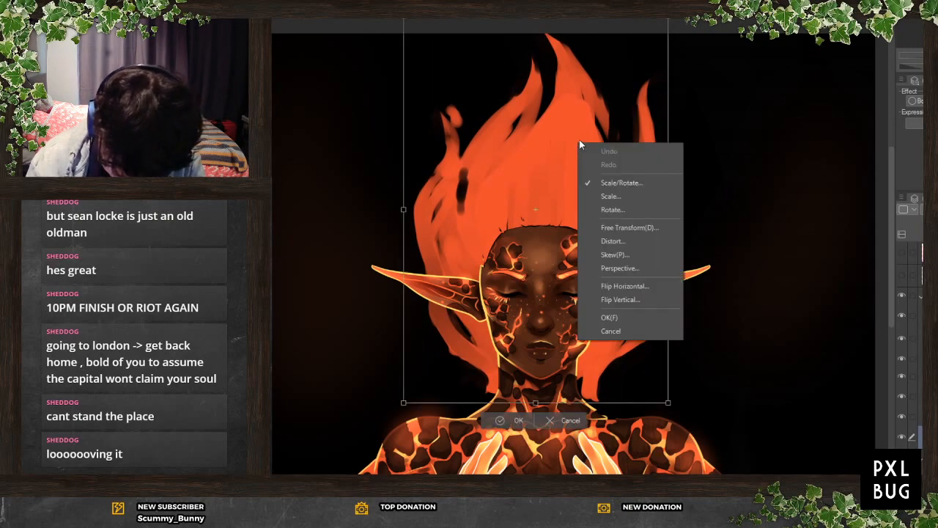
pyautogui.click(643, 228)
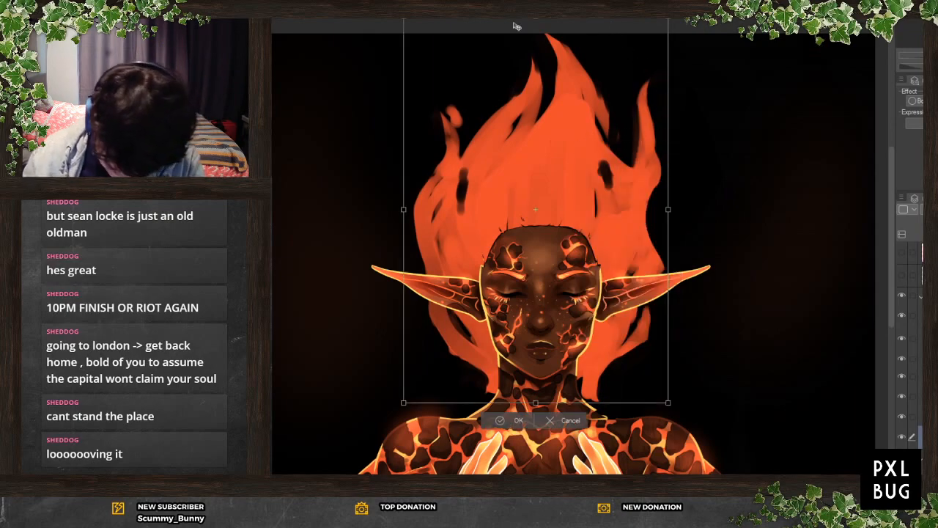
pyautogui.scroll(-3, 630, 374)
pyautogui.moveTo(496, 402); pyautogui.dragTo(502, 398)
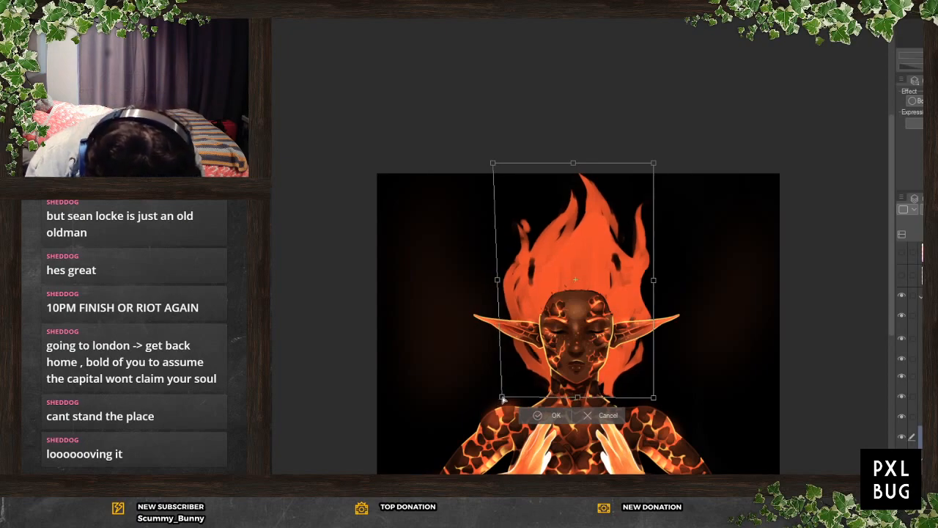
pyautogui.moveTo(653, 398); pyautogui.dragTo(640, 397)
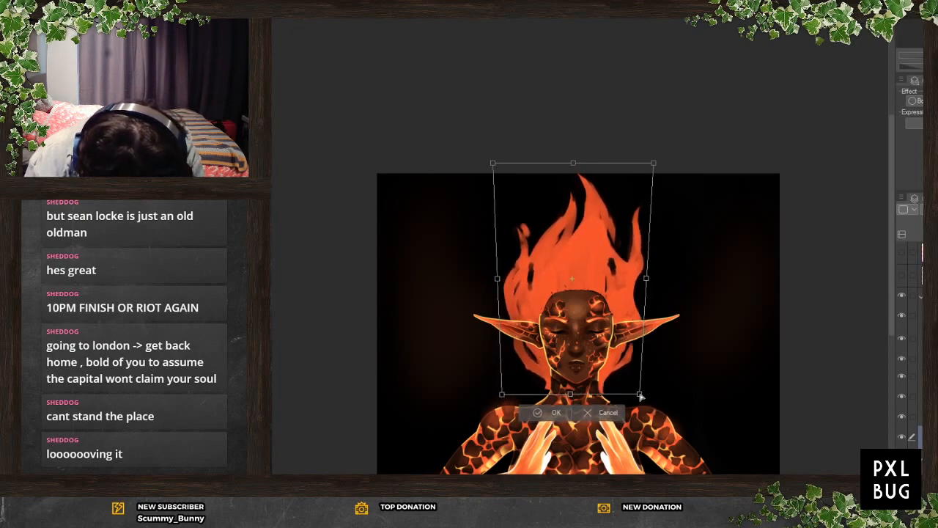
pyautogui.moveTo(502, 396); pyautogui.dragTo(509, 394)
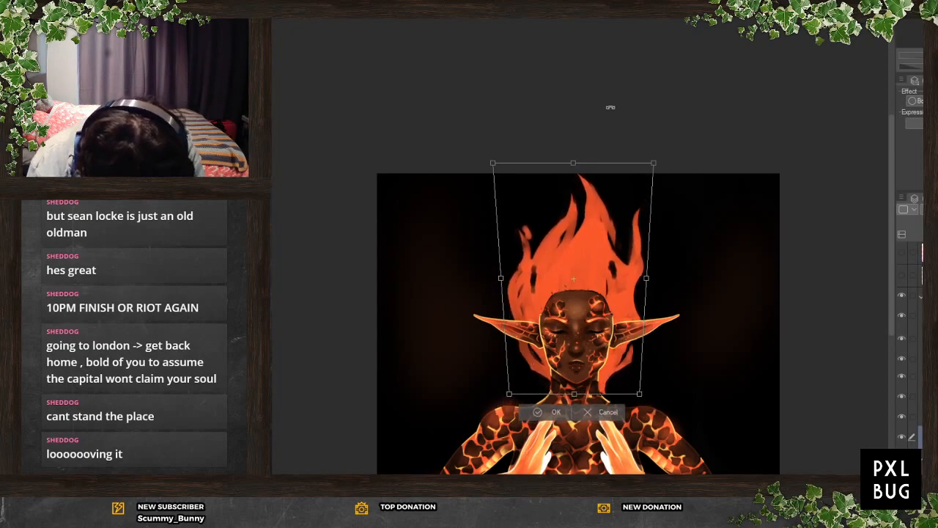
# Nudge the flame hair upward, reduce its height and width slightly, and apply the transform
pyautogui.moveTo(626, 323); pyautogui.dragTo(624, 319)
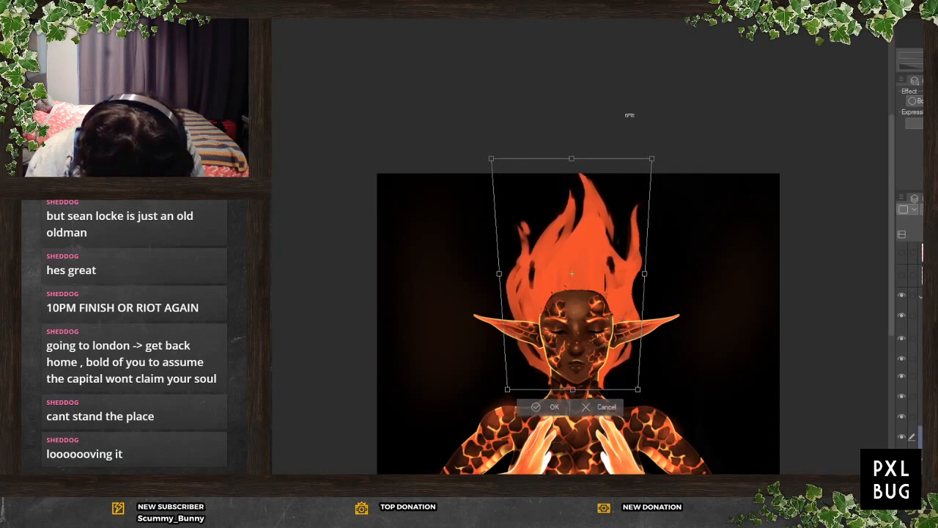
pyautogui.moveTo(572, 158); pyautogui.dragTo(573, 172)
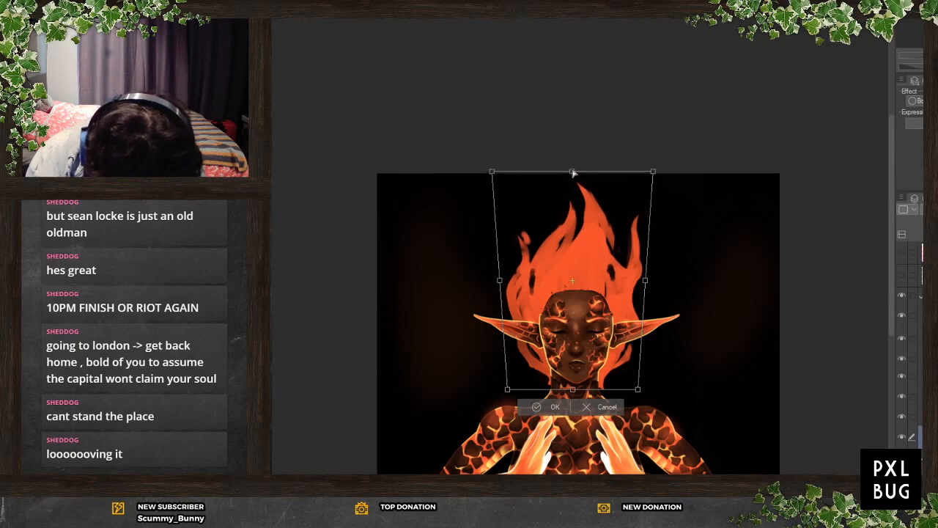
pyautogui.moveTo(500, 280); pyautogui.dragTo(504, 282)
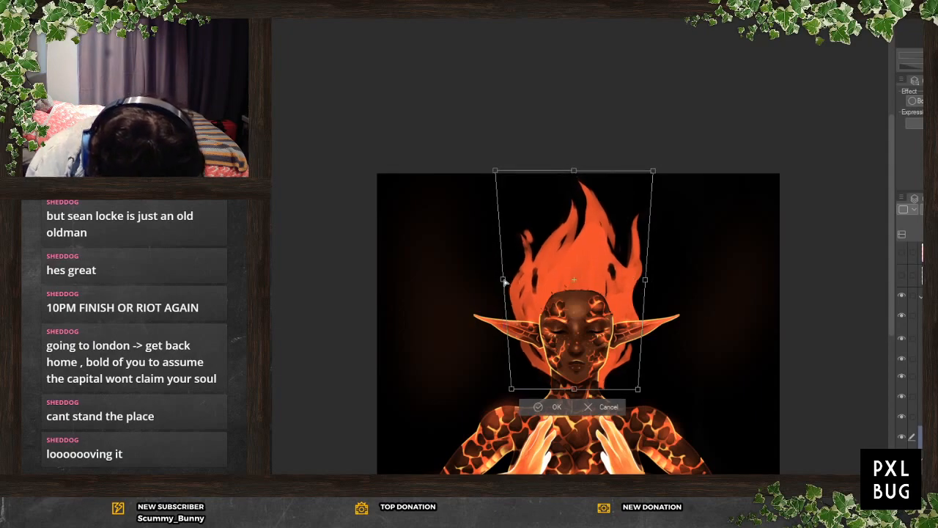
pyautogui.moveTo(650, 279); pyautogui.dragTo(641, 282)
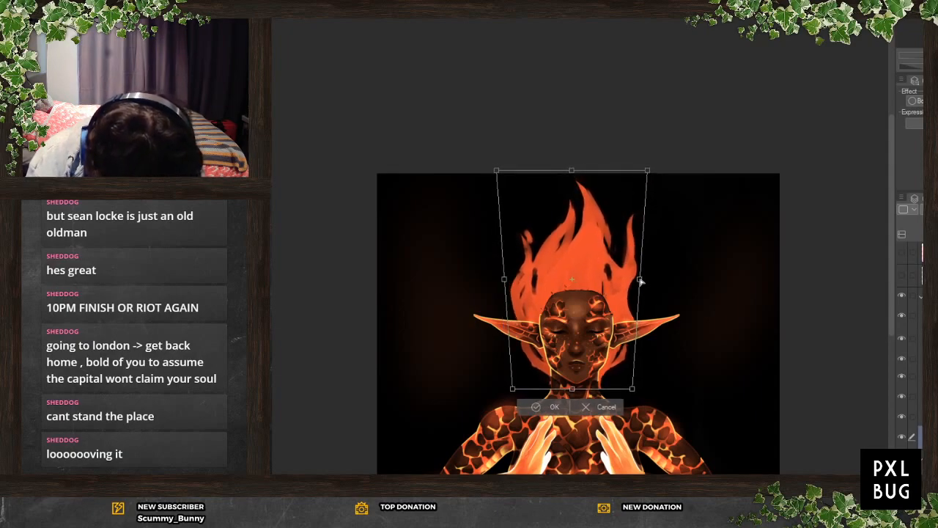
pyautogui.click(547, 406)
# Paint curling orange flame strands below the ear on the left side of the neck
pyautogui.moveTo(894, 265); pyautogui.dragTo(890, 282)
pyautogui.scroll(3, 687, 214)
pyautogui.scroll(-2, 568, 370)
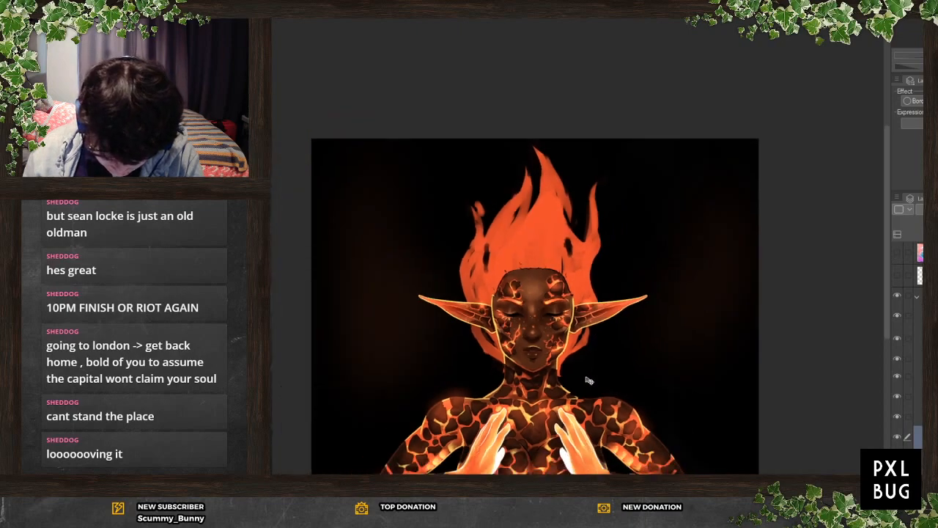
pyautogui.scroll(4, 577, 420)
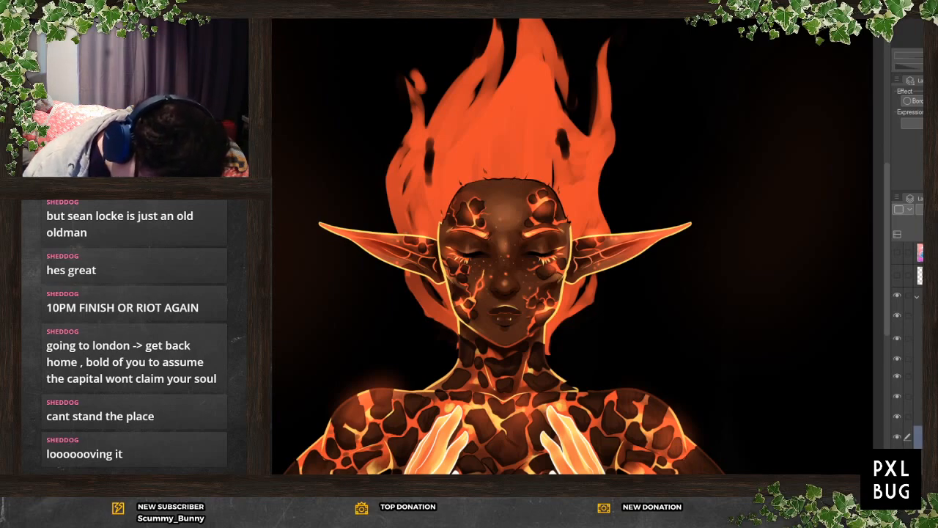
pyautogui.moveTo(411, 288)
pyautogui.mouseDown()
pyautogui.moveTo(456, 335)
pyautogui.moveTo(451, 327)
pyautogui.mouseUp()
pyautogui.moveTo(421, 290); pyautogui.dragTo(455, 326)
pyautogui.moveTo(432, 301)
pyautogui.mouseDown()
pyautogui.moveTo(455, 318)
pyautogui.moveTo(449, 312)
pyautogui.mouseUp()
pyautogui.moveTo(431, 282)
pyautogui.mouseDown()
pyautogui.moveTo(450, 307)
pyautogui.moveTo(418, 322)
pyautogui.moveTo(461, 355)
pyautogui.moveTo(439, 324)
pyautogui.moveTo(461, 349)
pyautogui.mouseUp()
pyautogui.moveTo(403, 301)
pyautogui.mouseDown()
pyautogui.moveTo(431, 323)
pyautogui.moveTo(444, 384)
pyautogui.mouseUp()
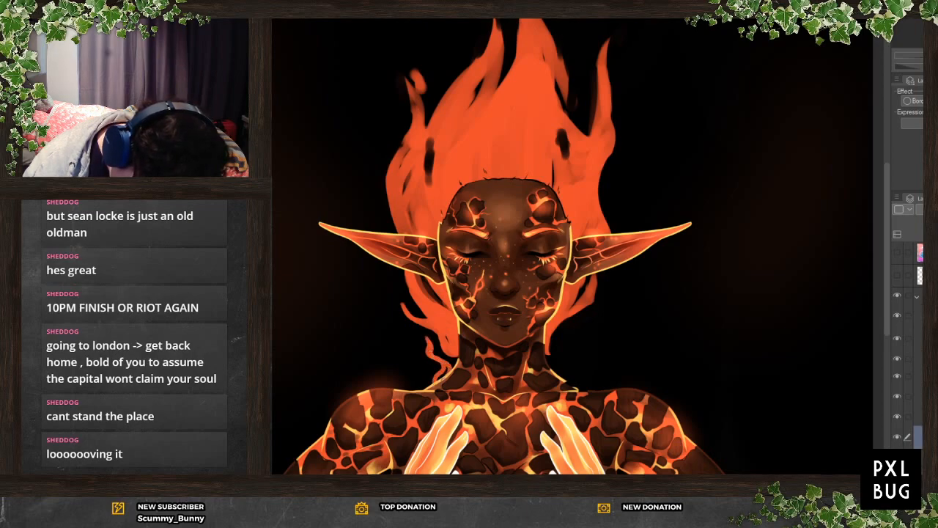
# Paint small curling orange flame strands on both sides of the neck and fill out the flame edges below both ears
pyautogui.moveTo(449, 356); pyautogui.dragTo(458, 371)
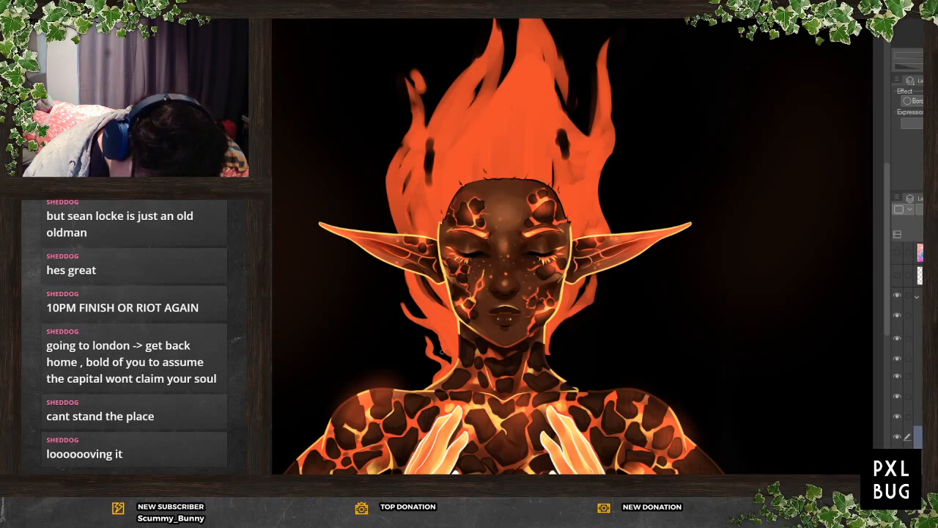
pyautogui.moveTo(552, 369)
pyautogui.mouseDown()
pyautogui.moveTo(565, 332)
pyautogui.moveTo(552, 353)
pyautogui.moveTo(561, 366)
pyautogui.moveTo(564, 355)
pyautogui.moveTo(562, 373)
pyautogui.mouseUp()
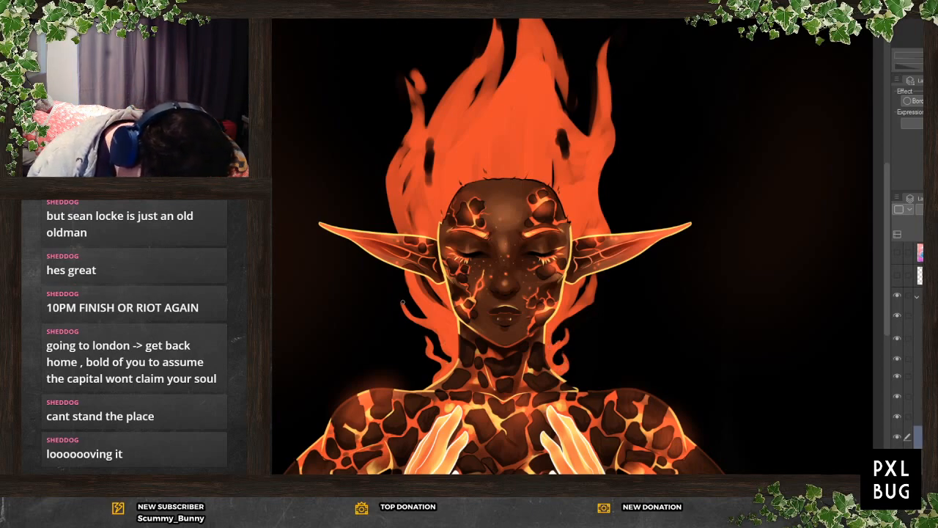
pyautogui.moveTo(402, 296); pyautogui.dragTo(417, 323)
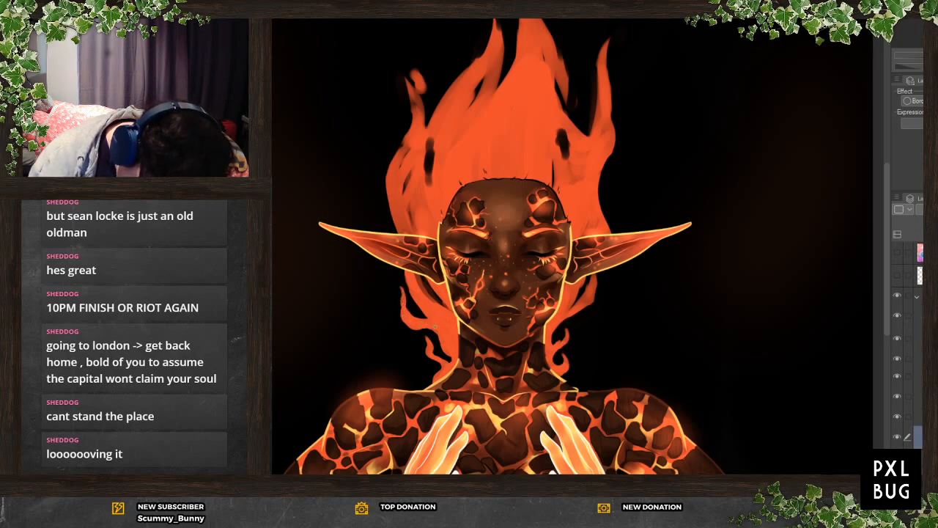
pyautogui.moveTo(596, 272)
pyautogui.mouseDown()
pyautogui.moveTo(584, 306)
pyautogui.moveTo(566, 317)
pyautogui.mouseUp()
pyautogui.moveTo(599, 275)
pyautogui.mouseDown()
pyautogui.moveTo(594, 293)
pyautogui.moveTo(560, 323)
pyautogui.mouseUp()
pyautogui.moveTo(600, 271)
pyautogui.mouseDown()
pyautogui.moveTo(599, 287)
pyautogui.moveTo(559, 313)
pyautogui.moveTo(567, 306)
pyautogui.mouseUp()
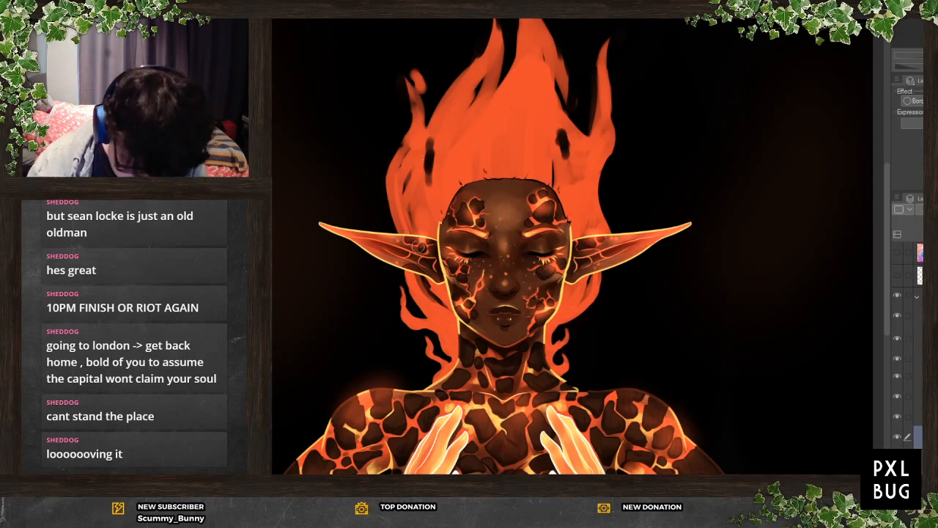
# Widen the flame hair's left side above the ear and paint a thicker, taller flame tongue rising from it
pyautogui.moveTo(422, 315); pyautogui.dragTo(403, 271)
pyautogui.moveTo(393, 223)
pyautogui.mouseDown()
pyautogui.moveTo(398, 131)
pyautogui.moveTo(377, 164)
pyautogui.moveTo(414, 117)
pyautogui.moveTo(384, 148)
pyautogui.moveTo(395, 70)
pyautogui.mouseUp()
pyautogui.moveTo(412, 112)
pyautogui.mouseDown()
pyautogui.moveTo(395, 58)
pyautogui.moveTo(424, 124)
pyautogui.moveTo(390, 157)
pyautogui.moveTo(393, 176)
pyautogui.mouseUp()
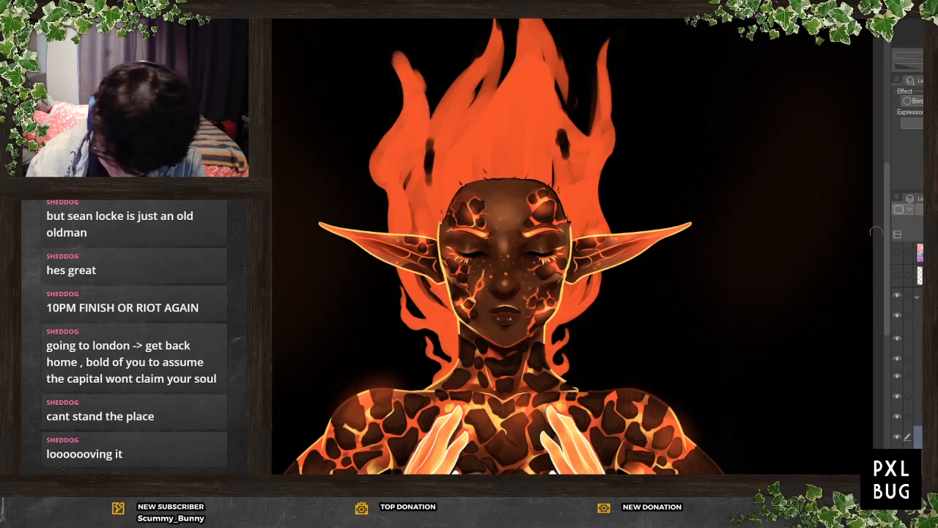
# Repaint the crown of the flame hair as two tall, separate curved orange tongues
pyautogui.scroll(3, 472, 136)
pyautogui.moveTo(433, 250)
pyautogui.mouseDown()
pyautogui.moveTo(433, 225)
pyautogui.moveTo(474, 112)
pyautogui.moveTo(450, 61)
pyautogui.moveTo(480, 117)
pyautogui.moveTo(471, 208)
pyautogui.mouseUp()
pyautogui.moveTo(468, 88)
pyautogui.mouseDown()
pyautogui.moveTo(467, 162)
pyautogui.moveTo(429, 209)
pyautogui.mouseUp()
pyautogui.moveTo(469, 154)
pyautogui.mouseDown()
pyautogui.moveTo(444, 190)
pyautogui.moveTo(464, 156)
pyautogui.mouseUp()
pyautogui.moveTo(507, 97); pyautogui.dragTo(562, 223)
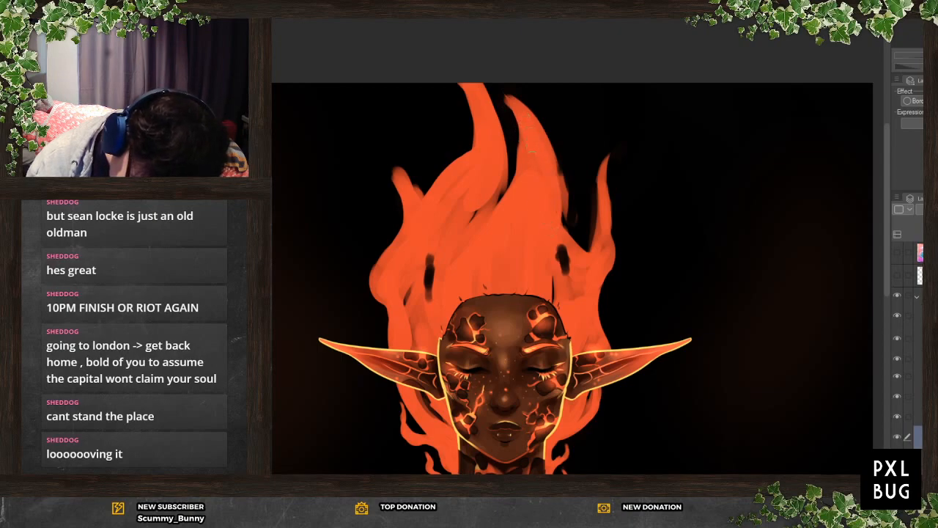
# Fill the dark gaps inside the flame hair above the forehead with orange
pyautogui.moveTo(508, 175); pyautogui.dragTo(471, 220)
pyautogui.moveTo(430, 254); pyautogui.dragTo(425, 314)
pyautogui.moveTo(419, 285)
pyautogui.mouseDown()
pyautogui.moveTo(406, 323)
pyautogui.moveTo(414, 348)
pyautogui.moveTo(433, 335)
pyautogui.mouseUp()
pyautogui.moveTo(560, 243)
pyautogui.mouseDown()
pyautogui.moveTo(564, 281)
pyautogui.moveTo(563, 272)
pyautogui.mouseUp()
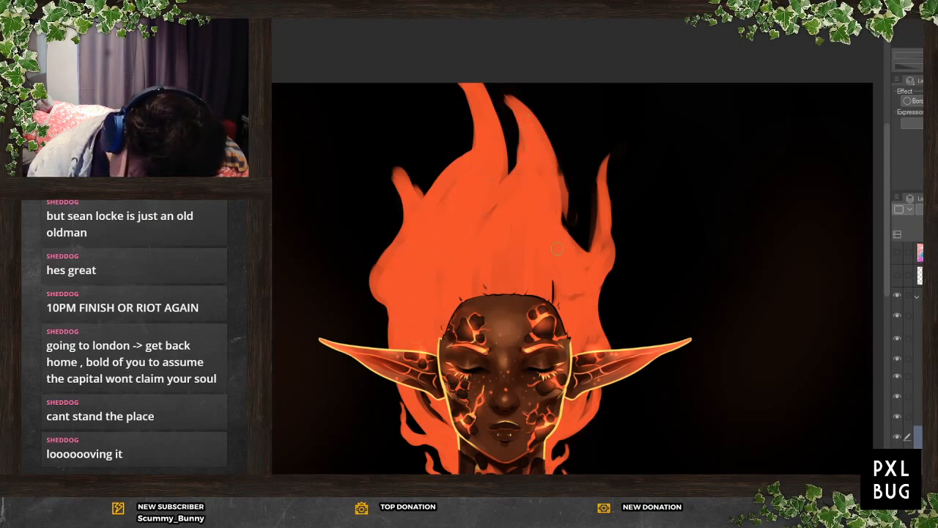
# Extend the right crown tongue to the canvas's upper edge and add a curved flame tongue beside it on the right
pyautogui.moveTo(521, 109)
pyautogui.mouseDown()
pyautogui.moveTo(537, 138)
pyautogui.moveTo(513, 83)
pyautogui.moveTo(521, 114)
pyautogui.moveTo(530, 69)
pyautogui.moveTo(511, 82)
pyautogui.moveTo(529, 130)
pyautogui.moveTo(521, 121)
pyautogui.moveTo(566, 170)
pyautogui.moveTo(543, 135)
pyautogui.moveTo(560, 198)
pyautogui.mouseUp()
pyautogui.moveTo(522, 150); pyautogui.dragTo(513, 175)
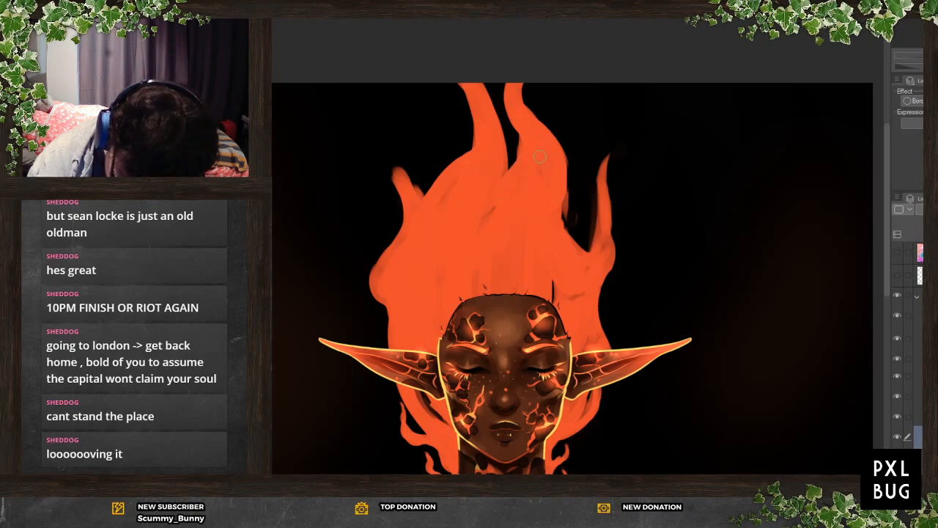
pyautogui.moveTo(563, 202)
pyautogui.mouseDown()
pyautogui.moveTo(575, 236)
pyautogui.moveTo(593, 214)
pyautogui.mouseUp()
pyautogui.moveTo(586, 249)
pyautogui.mouseDown()
pyautogui.moveTo(590, 119)
pyautogui.moveTo(607, 253)
pyautogui.mouseUp()
pyautogui.moveTo(581, 183); pyautogui.dragTo(579, 187)
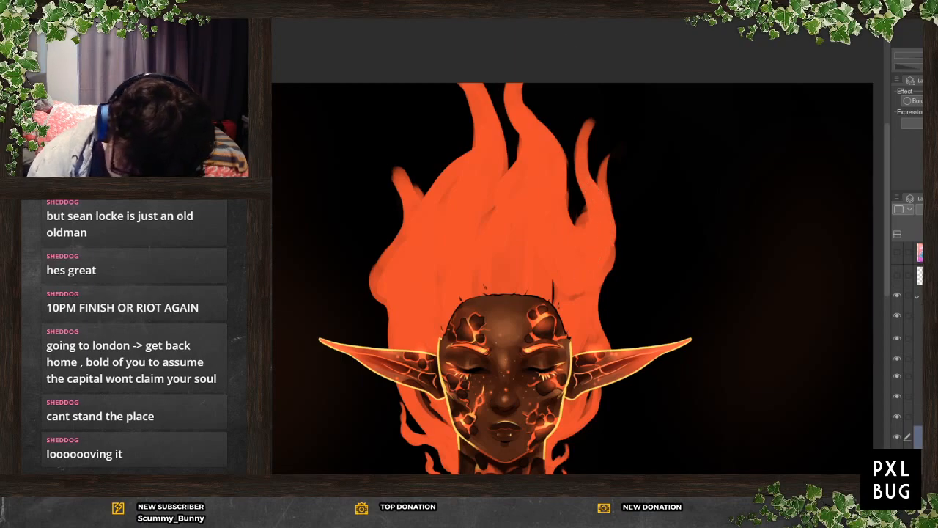
# Round out the flame hair's right edge around the ear and taper its two upper right tongues into curved points
pyautogui.moveTo(594, 412); pyautogui.dragTo(620, 381)
pyautogui.moveTo(603, 330); pyautogui.dragTo(617, 344)
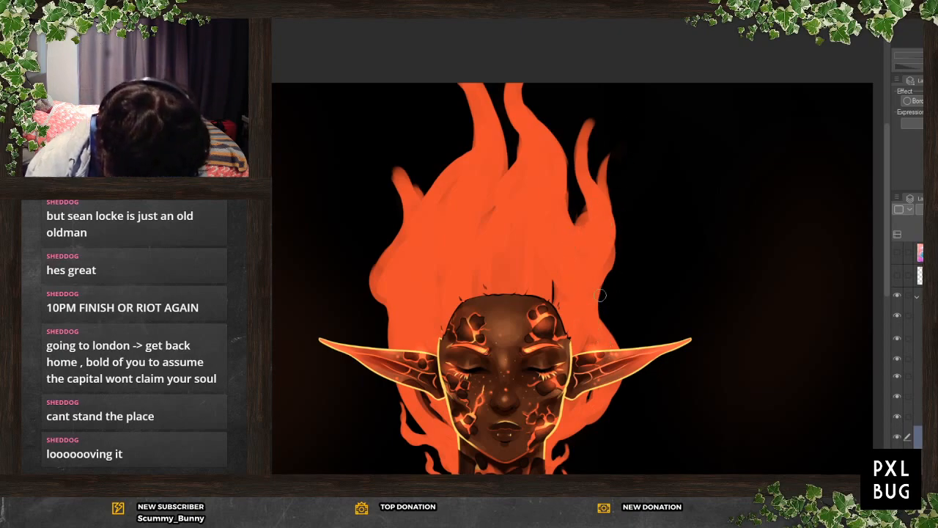
pyautogui.moveTo(595, 277)
pyautogui.mouseDown()
pyautogui.moveTo(592, 174)
pyautogui.moveTo(611, 247)
pyautogui.moveTo(595, 182)
pyautogui.mouseUp()
pyautogui.moveTo(584, 137)
pyautogui.mouseDown()
pyautogui.moveTo(580, 164)
pyautogui.moveTo(598, 107)
pyautogui.moveTo(581, 148)
pyautogui.moveTo(591, 91)
pyautogui.mouseUp()
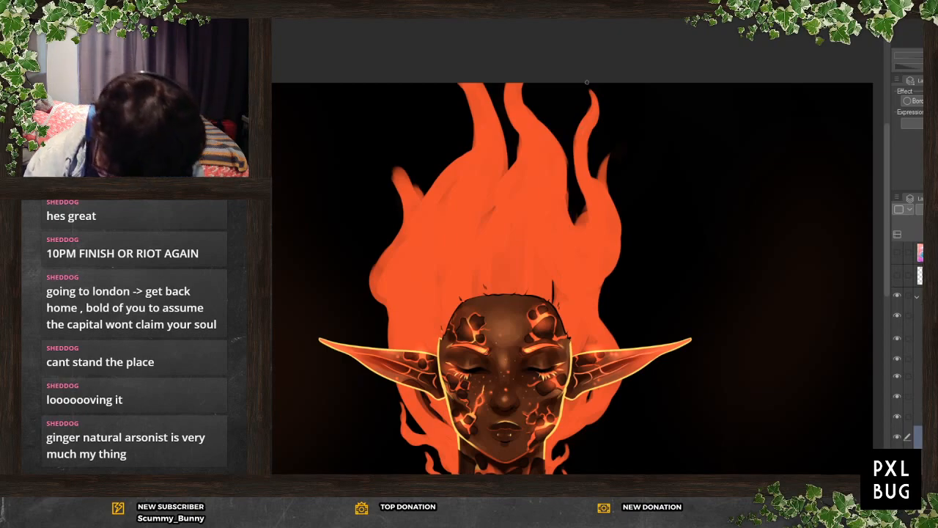
pyautogui.moveTo(600, 192)
pyautogui.mouseDown()
pyautogui.moveTo(599, 169)
pyautogui.moveTo(611, 153)
pyautogui.mouseUp()
pyautogui.moveTo(610, 158); pyautogui.dragTo(605, 187)
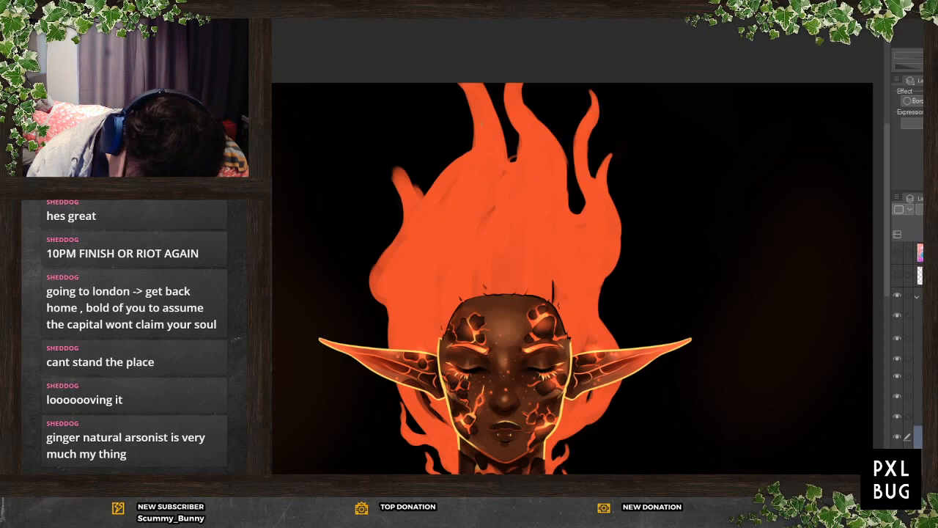
# Reshape the upper left flame tongue into a curved point, building up the flame between it and the crown
pyautogui.moveTo(470, 110); pyautogui.dragTo(420, 195)
pyautogui.moveTo(465, 152)
pyautogui.mouseDown()
pyautogui.moveTo(409, 206)
pyautogui.moveTo(391, 152)
pyautogui.moveTo(413, 127)
pyautogui.mouseUp()
pyautogui.moveTo(414, 127)
pyautogui.mouseDown()
pyautogui.moveTo(398, 156)
pyautogui.moveTo(412, 185)
pyautogui.mouseUp()
pyautogui.moveTo(399, 144)
pyautogui.mouseDown()
pyautogui.moveTo(394, 176)
pyautogui.moveTo(420, 187)
pyautogui.mouseUp()
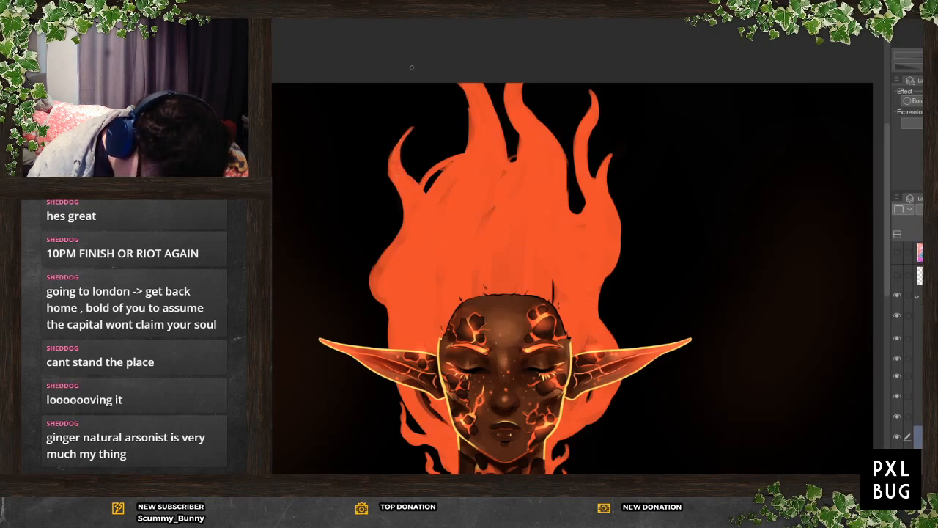
# Paint a thin flame strand above the right ear and cover the dark line over the forehead
pyautogui.scroll(-5, 632, 114)
pyautogui.scroll(4, 581, 227)
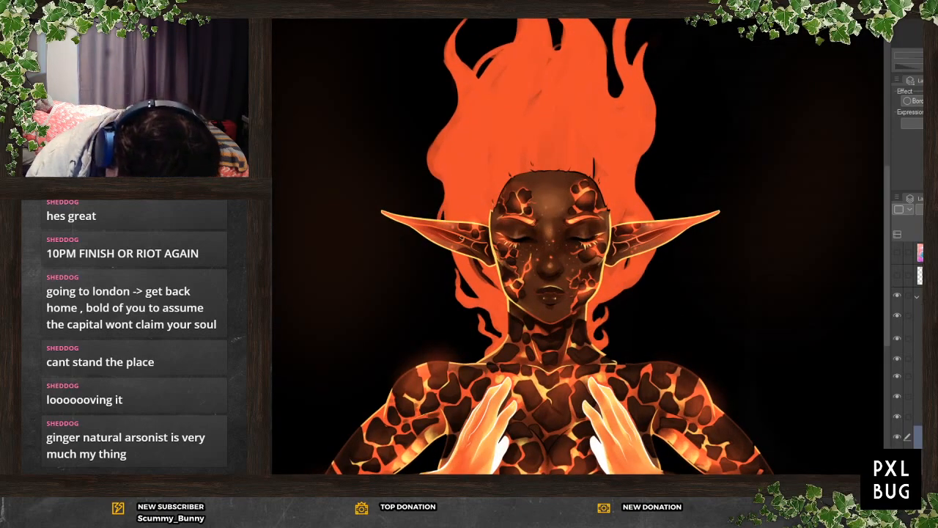
pyautogui.moveTo(638, 184); pyautogui.dragTo(661, 217)
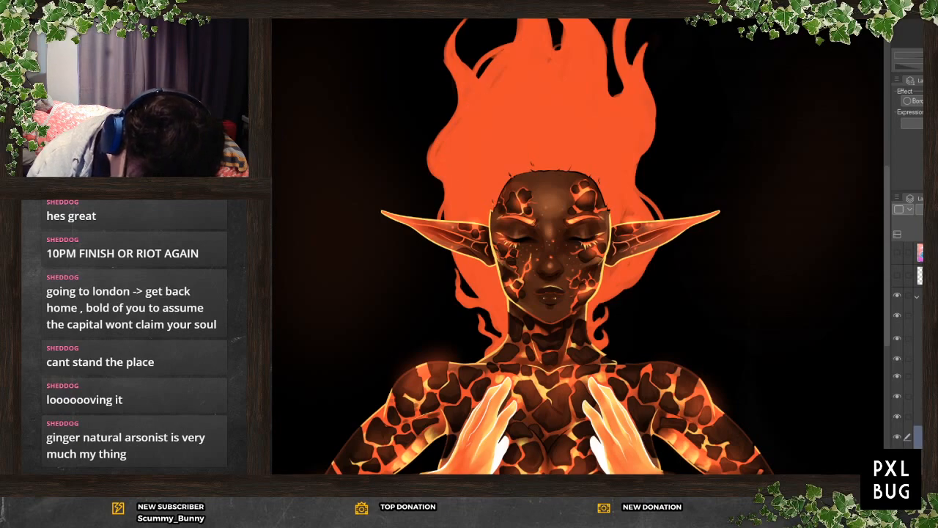
# Fill and smooth the flame edge between the upper left tongue and the crown, cleaning up the gap between the crown tongues
pyautogui.moveTo(886, 259); pyautogui.dragTo(886, 220)
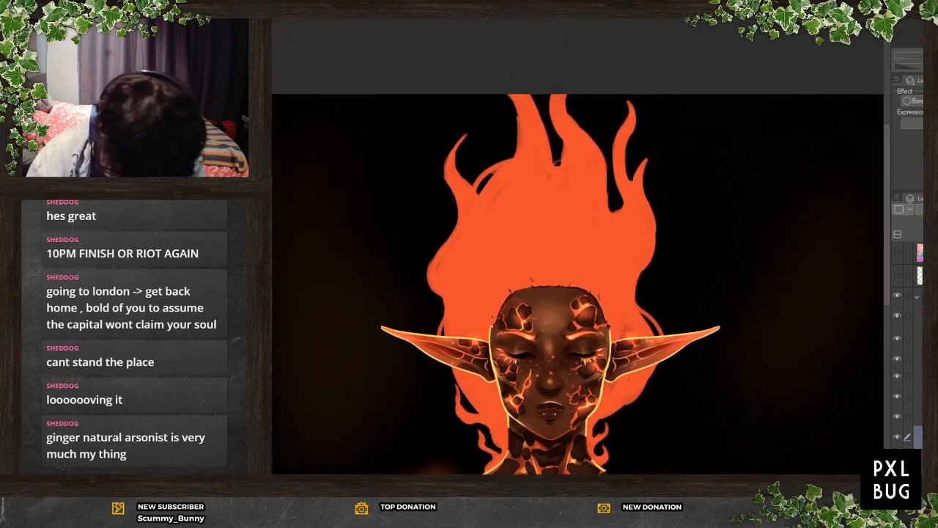
pyautogui.moveTo(503, 92)
pyautogui.mouseDown()
pyautogui.moveTo(529, 182)
pyautogui.moveTo(510, 185)
pyautogui.moveTo(519, 97)
pyautogui.moveTo(486, 187)
pyautogui.mouseUp()
pyautogui.moveTo(521, 145); pyautogui.dragTo(488, 180)
pyautogui.moveTo(517, 127); pyautogui.dragTo(506, 158)
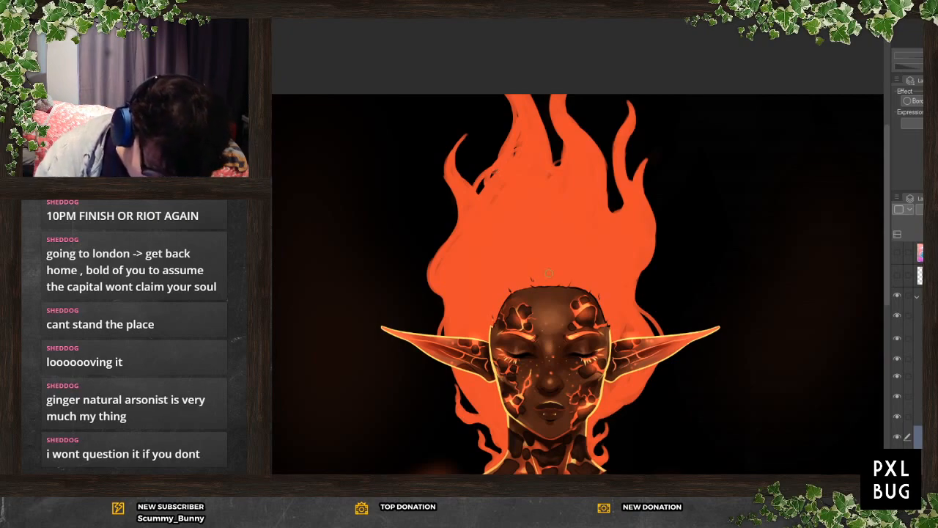
pyautogui.moveTo(515, 93)
pyautogui.mouseDown()
pyautogui.moveTo(516, 125)
pyautogui.moveTo(493, 176)
pyautogui.moveTo(477, 184)
pyautogui.mouseUp()
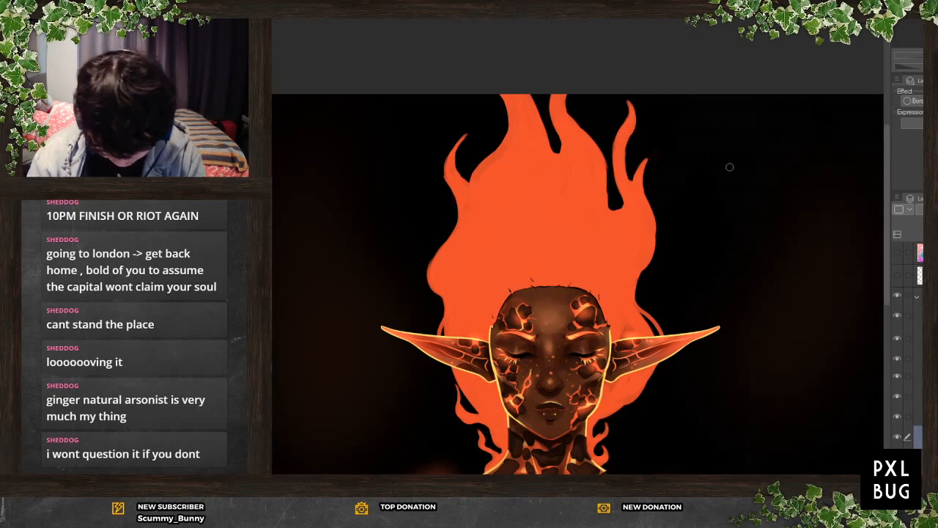
# Refine the flame edges below both ears and shape a small pointed flame tip on the hair's left edge
pyautogui.hotkey('ctrl', '0')
pyautogui.scroll(5, 549, 249)
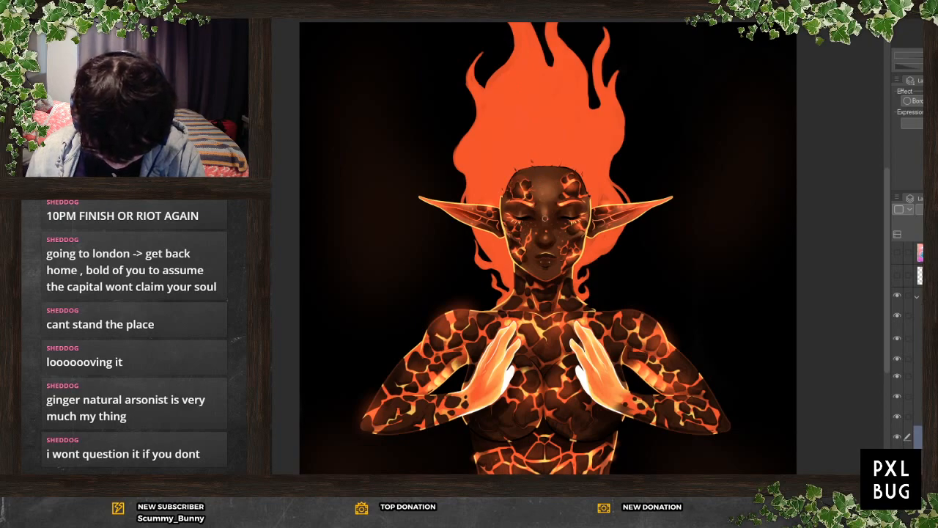
pyautogui.scroll(1, 524, 119)
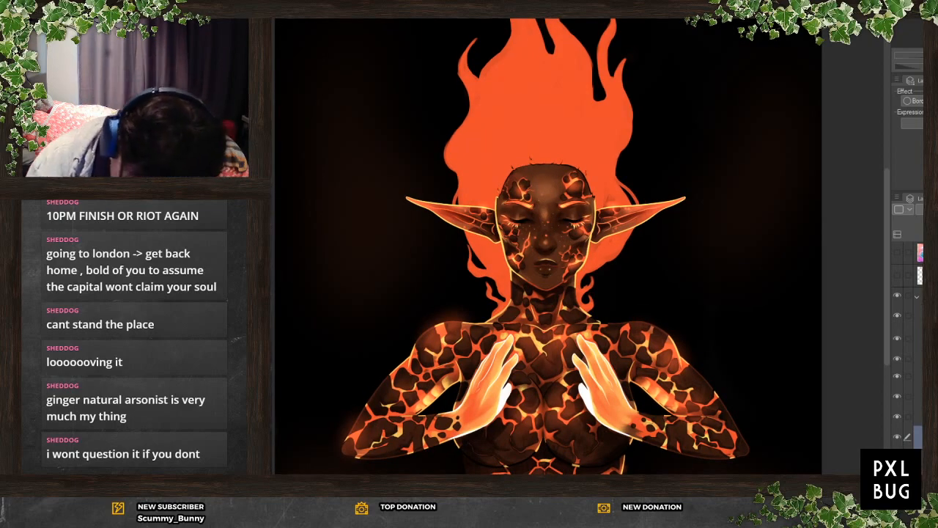
pyautogui.moveTo(628, 239)
pyautogui.mouseDown()
pyautogui.moveTo(582, 275)
pyautogui.moveTo(604, 272)
pyautogui.moveTo(583, 289)
pyautogui.mouseUp()
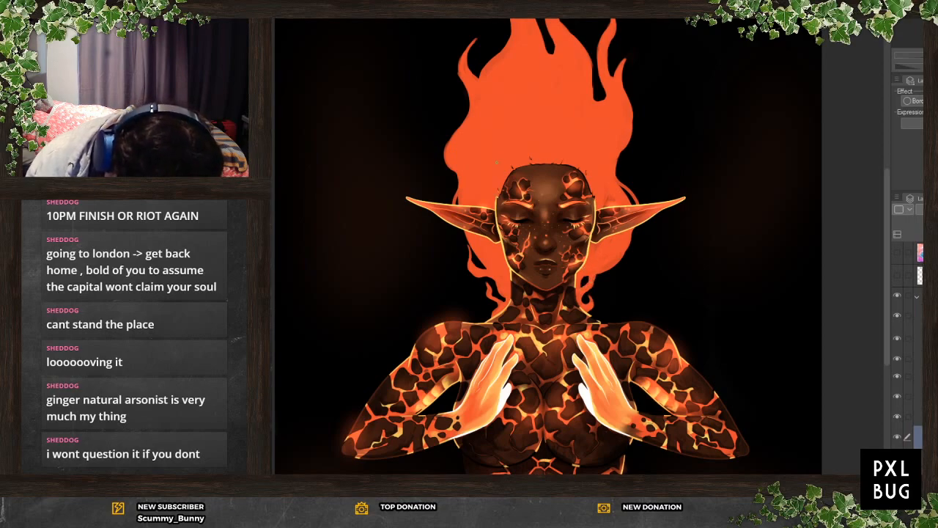
pyautogui.moveTo(467, 235); pyautogui.dragTo(474, 275)
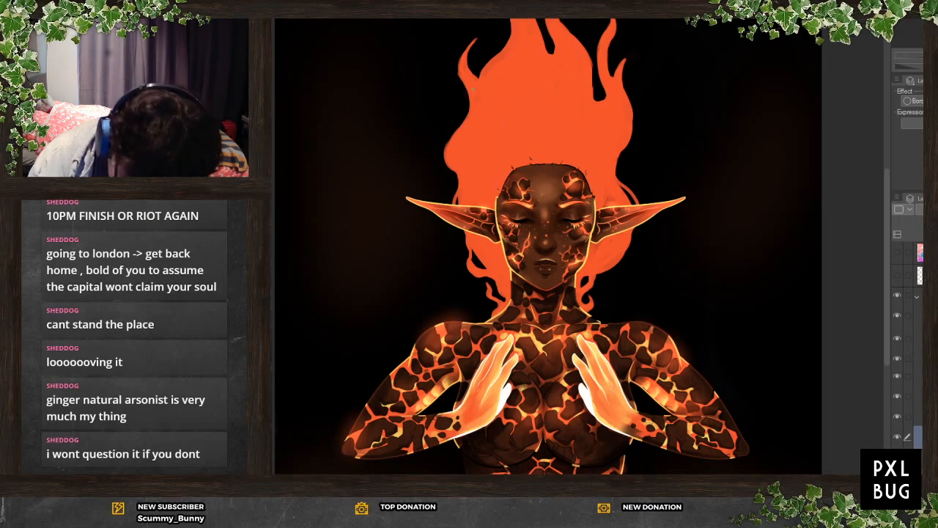
pyautogui.moveTo(446, 155); pyautogui.dragTo(452, 130)
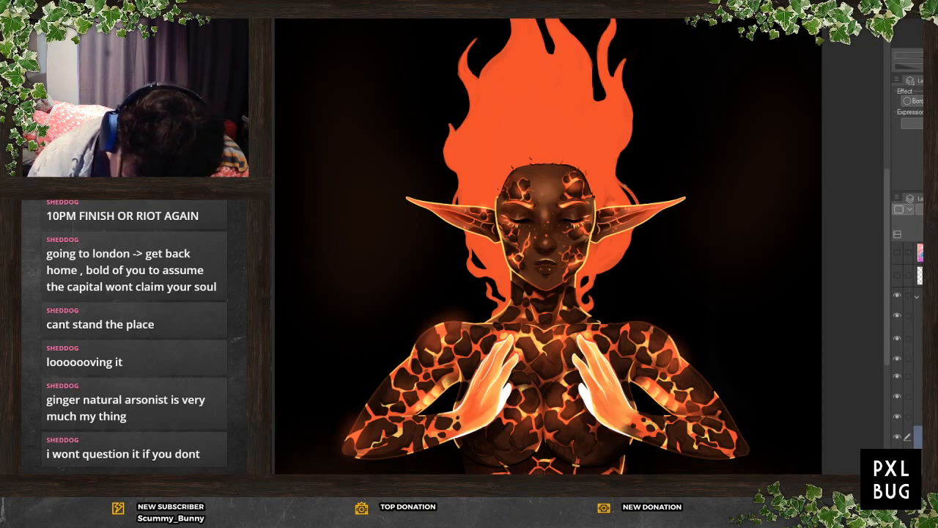
# Undo the last stroke above the right ear and refine the thin flame strand and edge there
pyautogui.moveTo(636, 204); pyautogui.dragTo(618, 177)
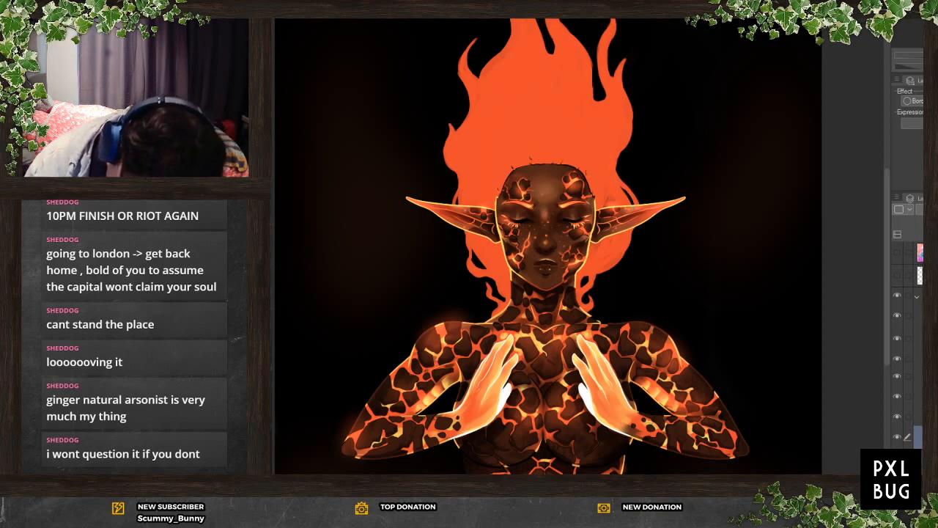
pyautogui.hotkey('ctrl', 'z')
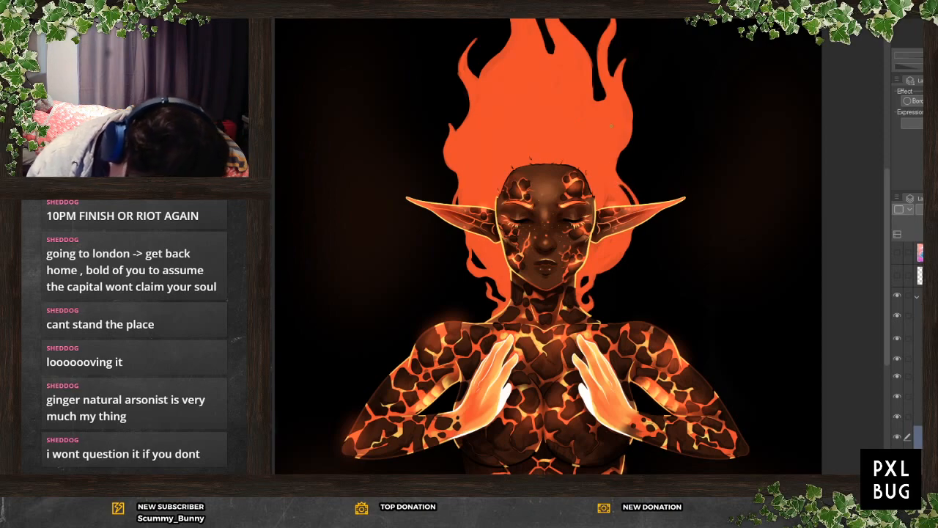
pyautogui.moveTo(623, 182)
pyautogui.mouseDown()
pyautogui.moveTo(639, 205)
pyautogui.moveTo(633, 237)
pyautogui.mouseUp()
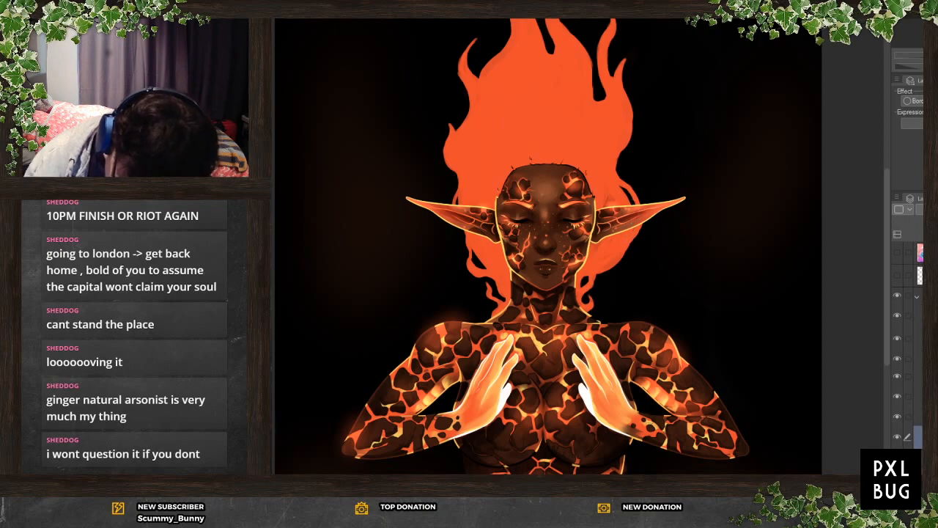
pyautogui.moveTo(622, 148)
pyautogui.mouseDown()
pyautogui.moveTo(620, 178)
pyautogui.moveTo(640, 204)
pyautogui.mouseUp()
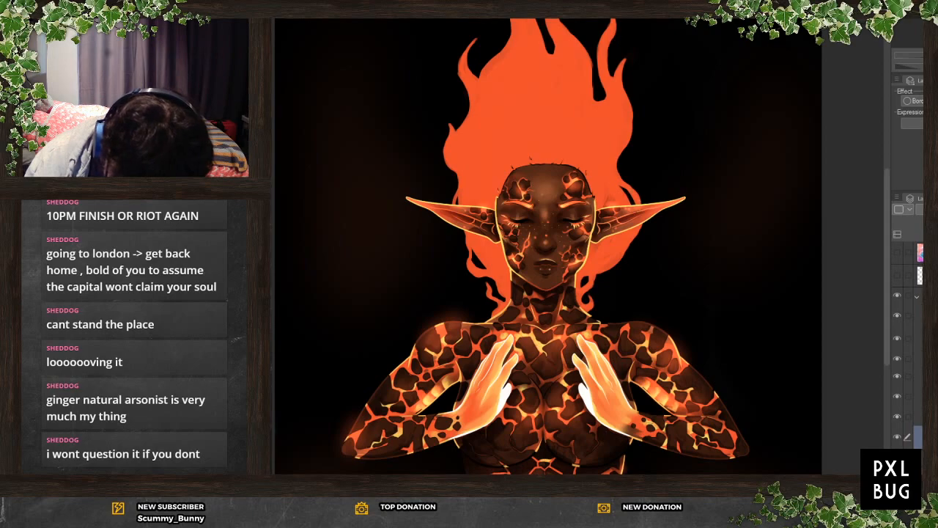
pyautogui.moveTo(618, 176); pyautogui.dragTo(627, 184)
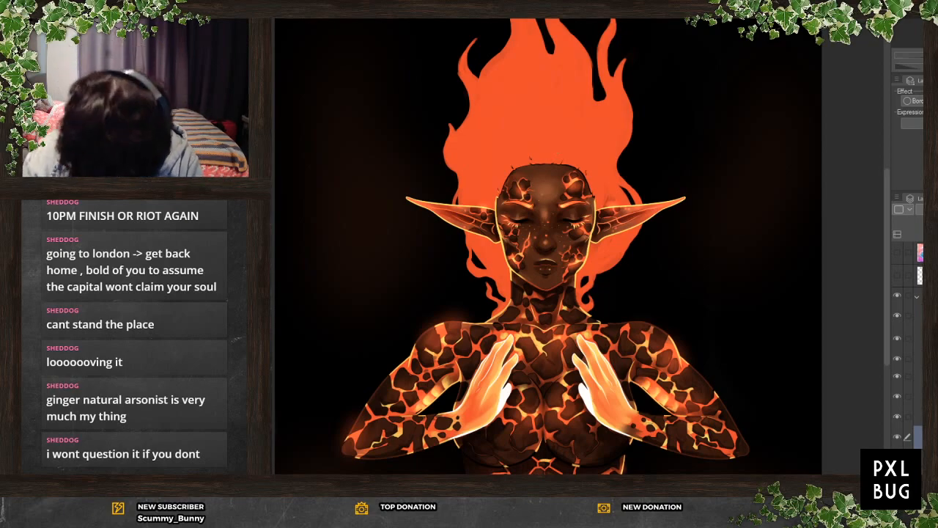
# Paint a yellow inner flame beneath the left ear, along the jaw and neck
pyautogui.scroll(5, 525, 252)
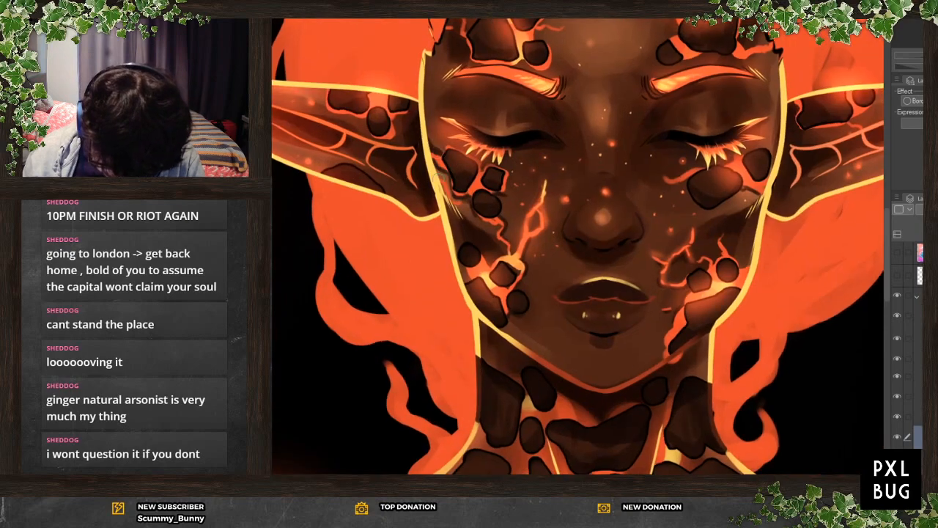
pyautogui.scroll(-4, 496, 244)
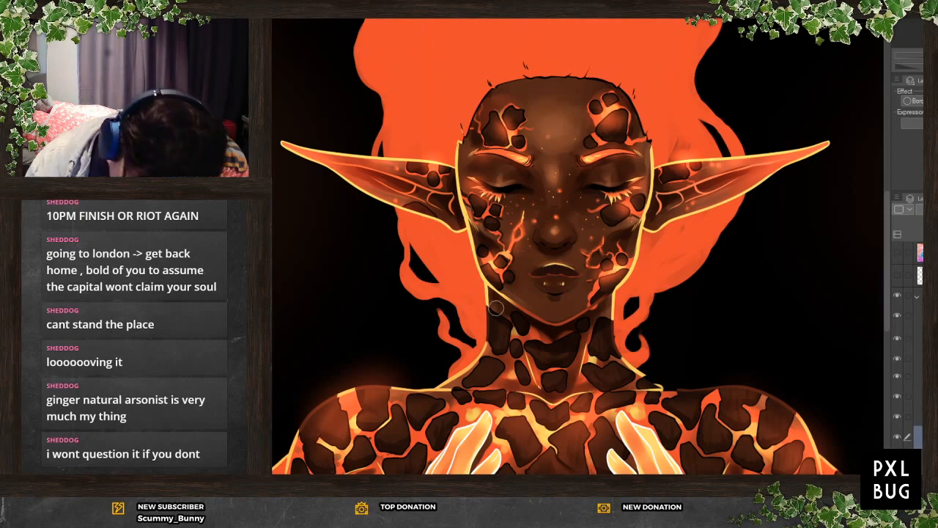
pyautogui.moveTo(496, 307)
pyautogui.mouseDown()
pyautogui.moveTo(457, 235)
pyautogui.moveTo(452, 193)
pyautogui.mouseUp()
pyautogui.moveTo(472, 286); pyautogui.dragTo(431, 194)
pyautogui.moveTo(447, 245); pyautogui.dragTo(430, 198)
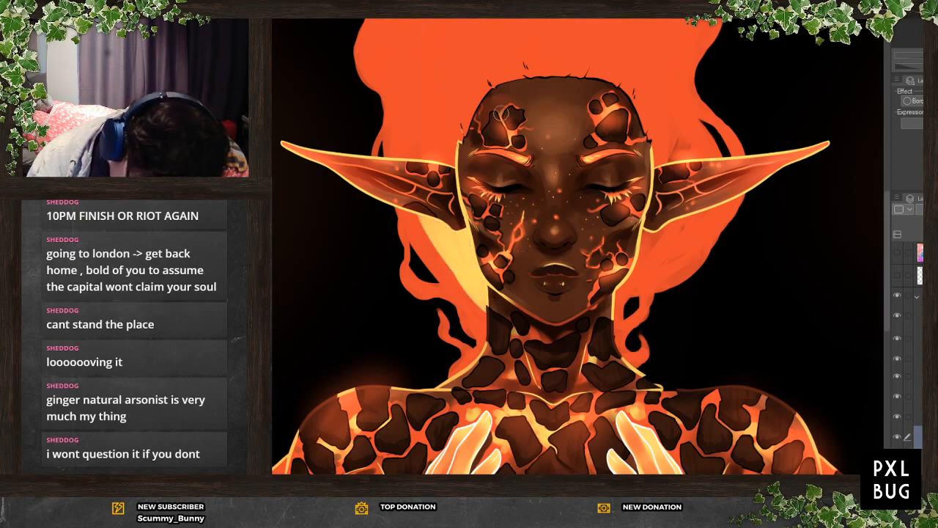
# Paint a yellow flame core above the left ear, over the crown and down the right side of the face
pyautogui.scroll(-2, 535, 221)
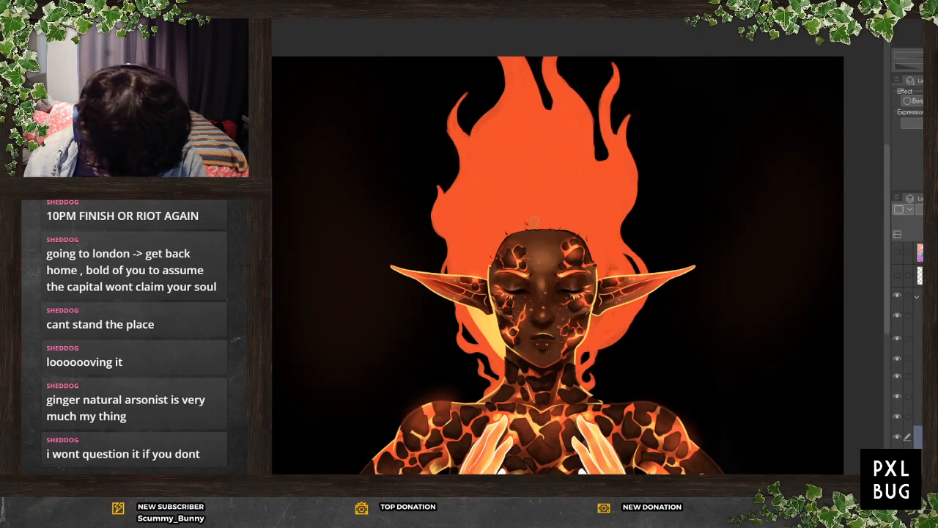
pyautogui.scroll(1, 535, 221)
pyautogui.moveTo(465, 303)
pyautogui.mouseDown()
pyautogui.moveTo(440, 191)
pyautogui.moveTo(438, 222)
pyautogui.mouseUp()
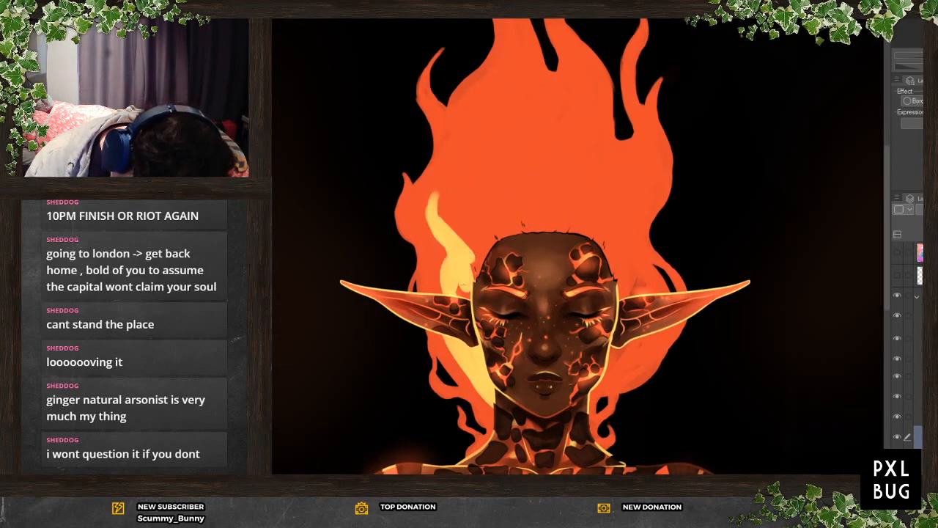
pyautogui.moveTo(499, 302)
pyautogui.mouseDown()
pyautogui.moveTo(482, 115)
pyautogui.moveTo(497, 275)
pyautogui.moveTo(526, 146)
pyautogui.moveTo(539, 170)
pyautogui.moveTo(556, 143)
pyautogui.moveTo(609, 295)
pyautogui.mouseUp()
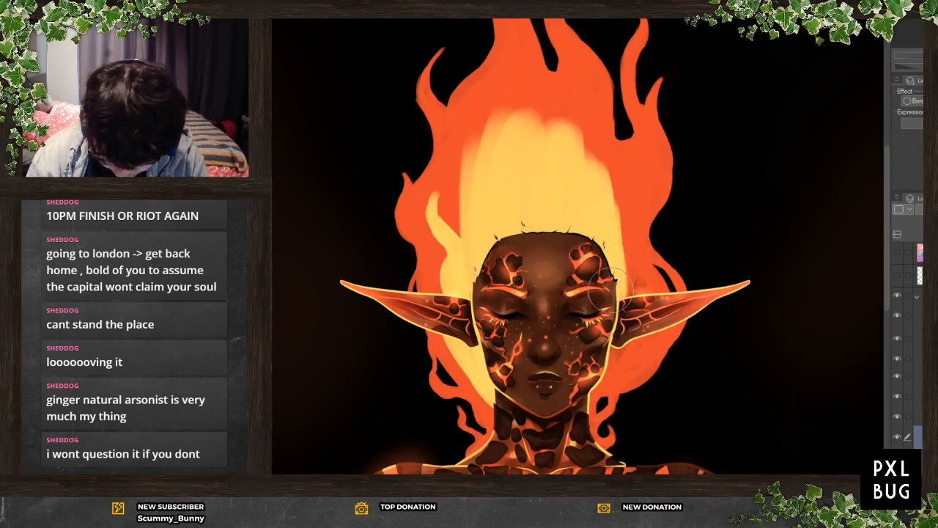
pyautogui.moveTo(579, 372)
pyautogui.mouseDown()
pyautogui.moveTo(628, 333)
pyautogui.moveTo(632, 266)
pyautogui.moveTo(605, 245)
pyautogui.moveTo(612, 223)
pyautogui.moveTo(570, 178)
pyautogui.moveTo(561, 117)
pyautogui.moveTo(509, 70)
pyautogui.mouseUp()
pyautogui.click(918, 457)
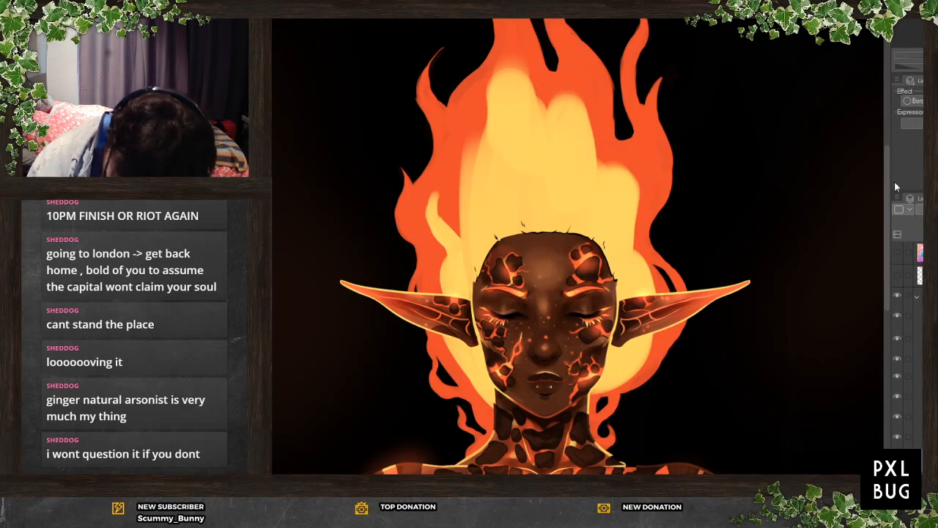
# Refine the edges of the two curled flame tongues on the upper right and reshape the curled tongue on the upper left
pyautogui.moveTo(887, 205); pyautogui.dragTo(887, 184)
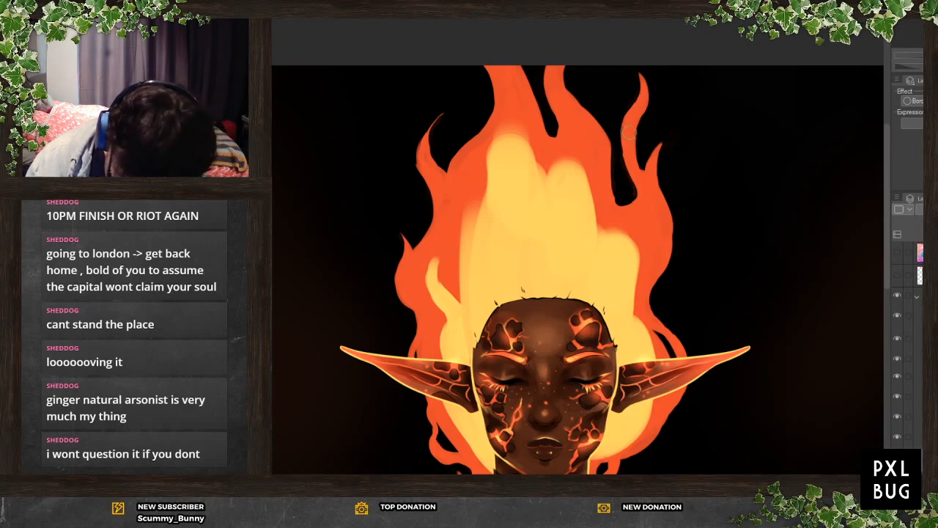
pyautogui.moveTo(625, 119); pyautogui.dragTo(627, 170)
pyautogui.moveTo(614, 202); pyautogui.dragTo(636, 196)
pyautogui.moveTo(630, 164)
pyautogui.mouseDown()
pyautogui.moveTo(634, 199)
pyautogui.moveTo(635, 189)
pyautogui.mouseUp()
pyautogui.moveTo(657, 154)
pyautogui.mouseDown()
pyautogui.moveTo(660, 126)
pyautogui.moveTo(633, 139)
pyautogui.moveTo(651, 156)
pyautogui.mouseUp()
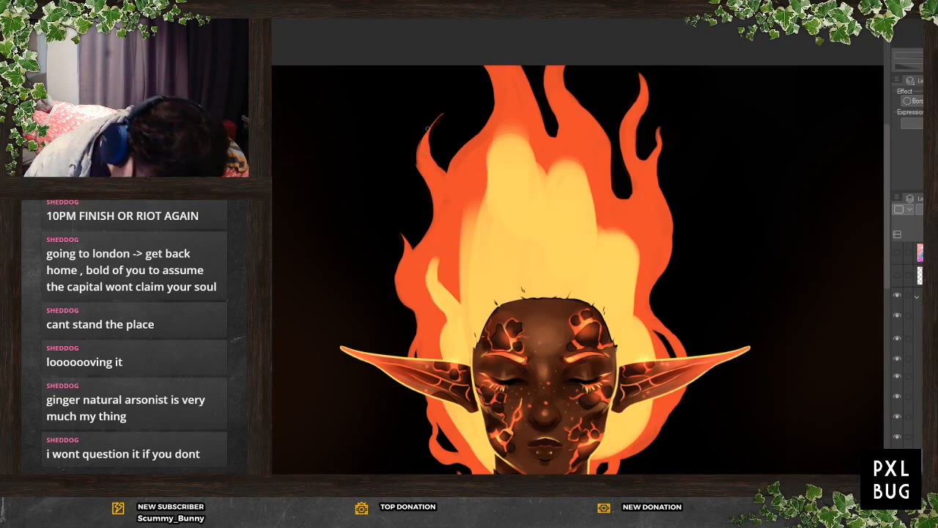
pyautogui.moveTo(437, 116)
pyautogui.mouseDown()
pyautogui.moveTo(433, 128)
pyautogui.moveTo(445, 111)
pyautogui.moveTo(420, 173)
pyautogui.mouseUp()
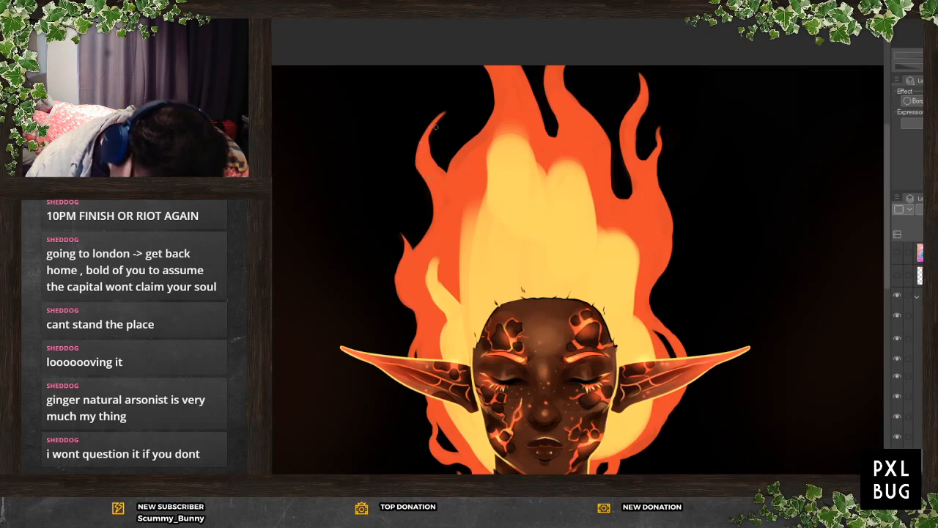
# Carve the rounded top of the yellow flame core into separate pointed peaks above the head
pyautogui.scroll(-5, 694, 320)
pyautogui.scroll(3, 592, 359)
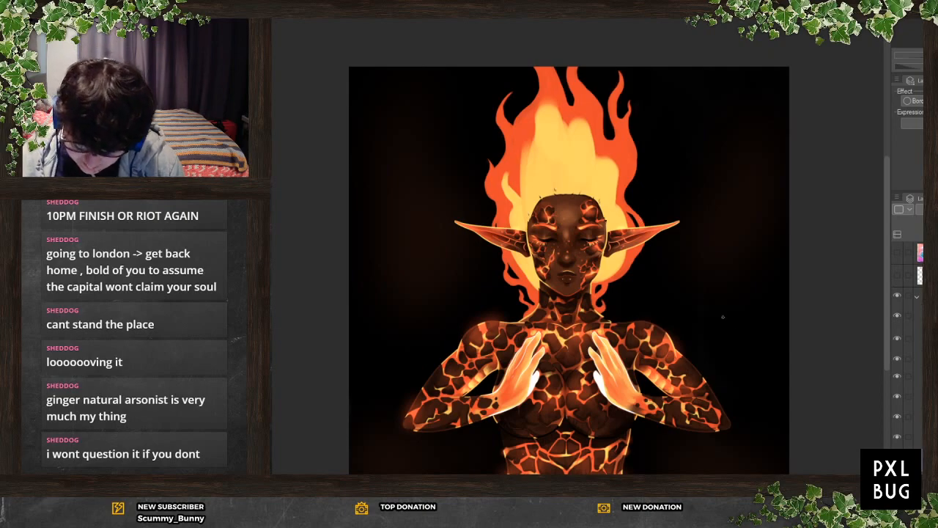
pyautogui.scroll(-2, 636, 278)
pyautogui.scroll(8, 633, 352)
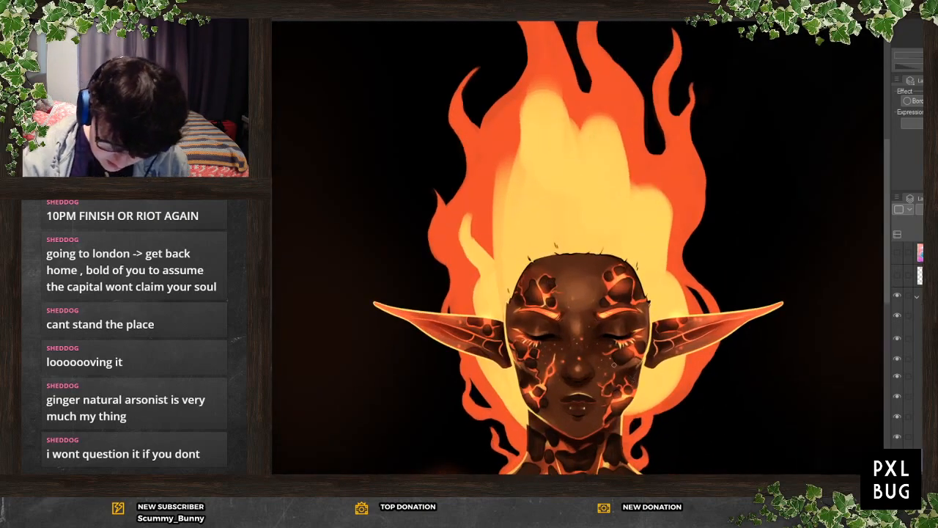
pyautogui.click(918, 437)
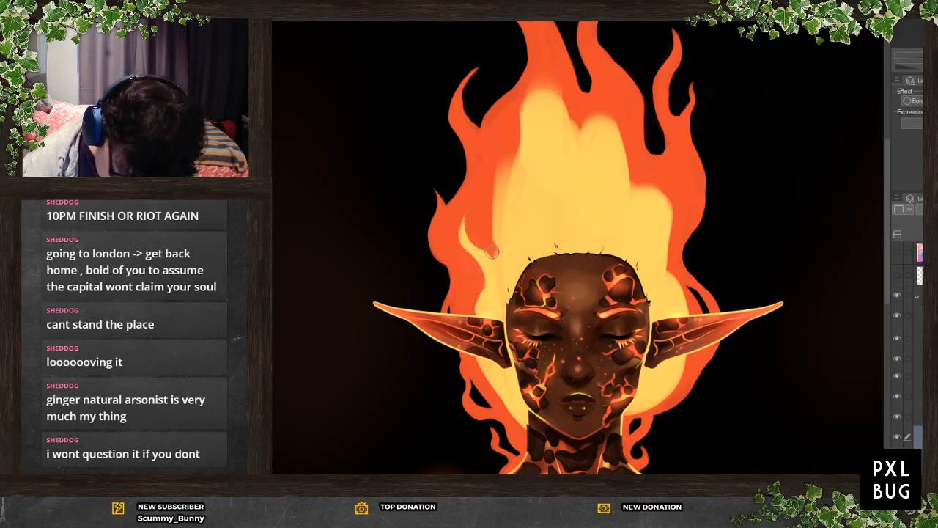
pyautogui.moveTo(507, 175); pyautogui.dragTo(541, 90)
pyautogui.moveTo(519, 123)
pyautogui.mouseDown()
pyautogui.moveTo(547, 69)
pyautogui.moveTo(543, 82)
pyautogui.moveTo(538, 35)
pyautogui.moveTo(570, 119)
pyautogui.moveTo(555, 72)
pyautogui.moveTo(568, 107)
pyautogui.moveTo(564, 164)
pyautogui.mouseUp()
pyautogui.moveTo(592, 110)
pyautogui.mouseDown()
pyautogui.moveTo(576, 150)
pyautogui.moveTo(598, 112)
pyautogui.moveTo(624, 158)
pyautogui.mouseUp()
pyautogui.moveTo(624, 118); pyautogui.dragTo(630, 174)
# Trim the yellow core's right edge into a wavy contour and tidy its lower edges on both sides of the jaw
pyautogui.moveTo(630, 152); pyautogui.dragTo(628, 206)
pyautogui.moveTo(613, 128)
pyautogui.mouseDown()
pyautogui.moveTo(614, 215)
pyautogui.moveTo(645, 183)
pyautogui.moveTo(680, 214)
pyautogui.moveTo(672, 252)
pyautogui.mouseUp()
pyautogui.moveTo(672, 220); pyautogui.dragTo(680, 305)
pyautogui.moveTo(678, 382); pyautogui.dragTo(629, 413)
pyautogui.moveTo(498, 394); pyautogui.dragTo(528, 426)
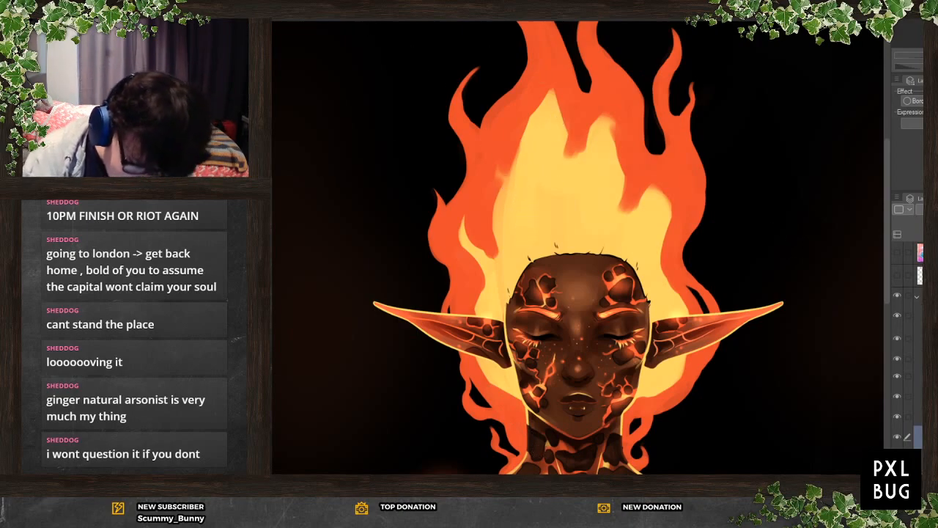
# Paint thin yellow tongues inside the orange flames left of the head and in the small curls beside the neck
pyautogui.moveTo(464, 129)
pyautogui.mouseDown()
pyautogui.moveTo(486, 155)
pyautogui.moveTo(472, 142)
pyautogui.moveTo(511, 165)
pyautogui.moveTo(511, 174)
pyautogui.moveTo(479, 150)
pyautogui.moveTo(501, 158)
pyautogui.moveTo(512, 181)
pyautogui.moveTo(500, 239)
pyautogui.mouseUp()
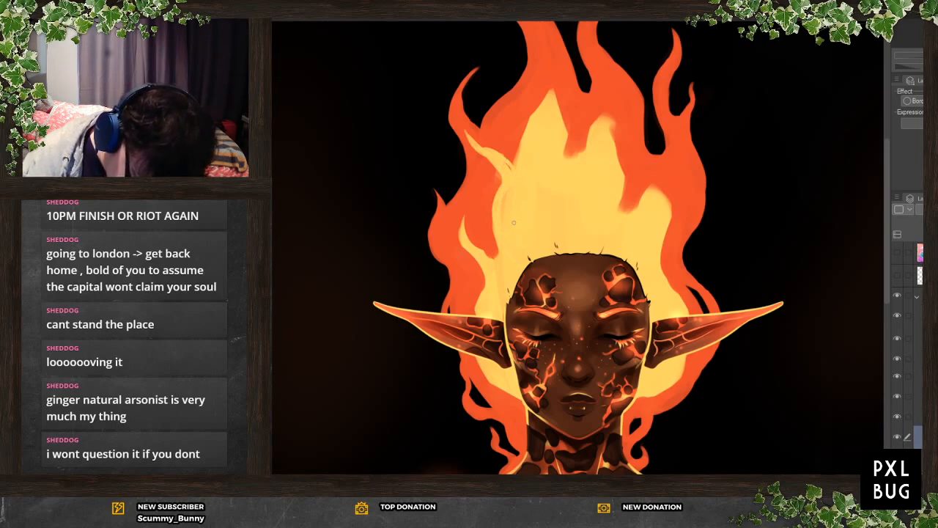
pyautogui.moveTo(442, 216)
pyautogui.mouseDown()
pyautogui.moveTo(440, 239)
pyautogui.moveTo(454, 259)
pyautogui.moveTo(444, 230)
pyautogui.moveTo(469, 261)
pyautogui.moveTo(443, 234)
pyautogui.moveTo(469, 249)
pyautogui.moveTo(481, 291)
pyautogui.mouseUp()
pyautogui.moveTo(494, 256)
pyautogui.mouseDown()
pyautogui.moveTo(467, 233)
pyautogui.moveTo(475, 205)
pyautogui.mouseUp()
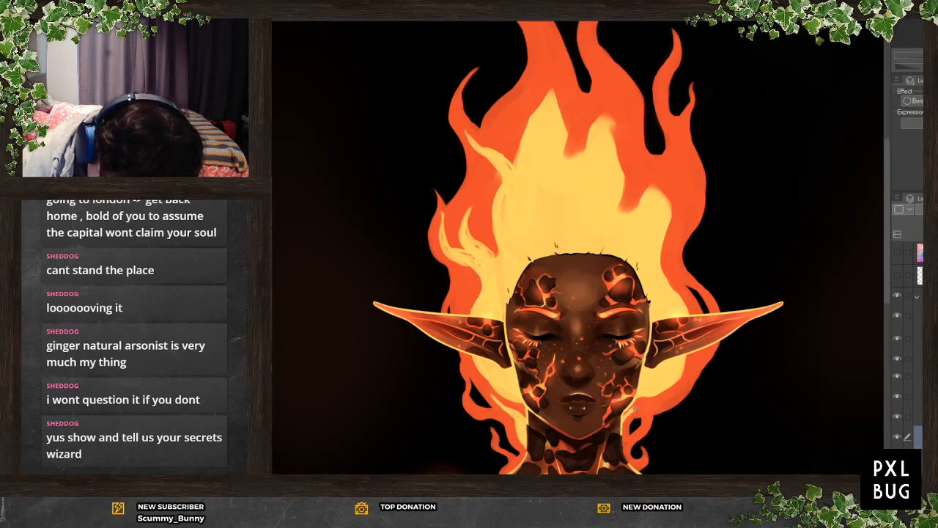
pyautogui.moveTo(643, 408)
pyautogui.mouseDown()
pyautogui.moveTo(625, 432)
pyautogui.moveTo(623, 456)
pyautogui.moveTo(640, 425)
pyautogui.moveTo(629, 459)
pyautogui.moveTo(640, 465)
pyautogui.mouseUp()
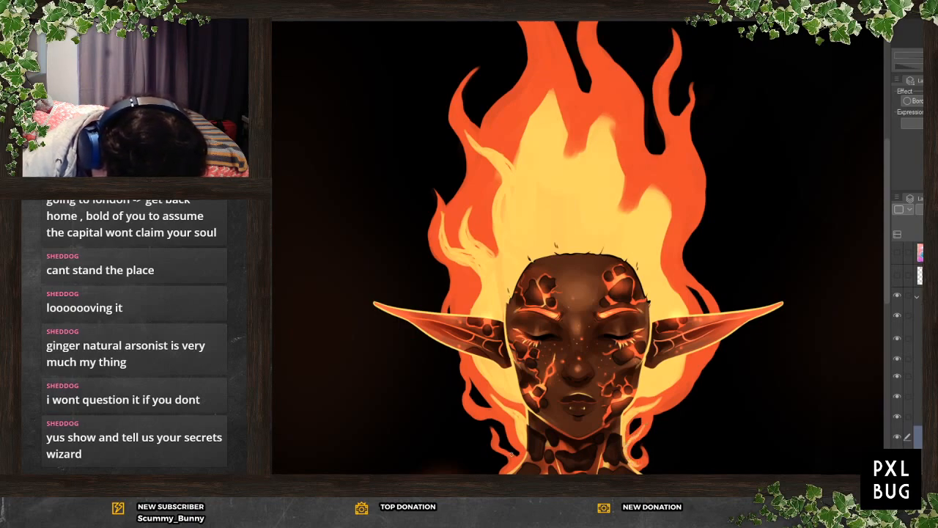
pyautogui.moveTo(507, 451)
pyautogui.mouseDown()
pyautogui.moveTo(516, 468)
pyautogui.moveTo(529, 442)
pyautogui.moveTo(519, 399)
pyautogui.mouseUp()
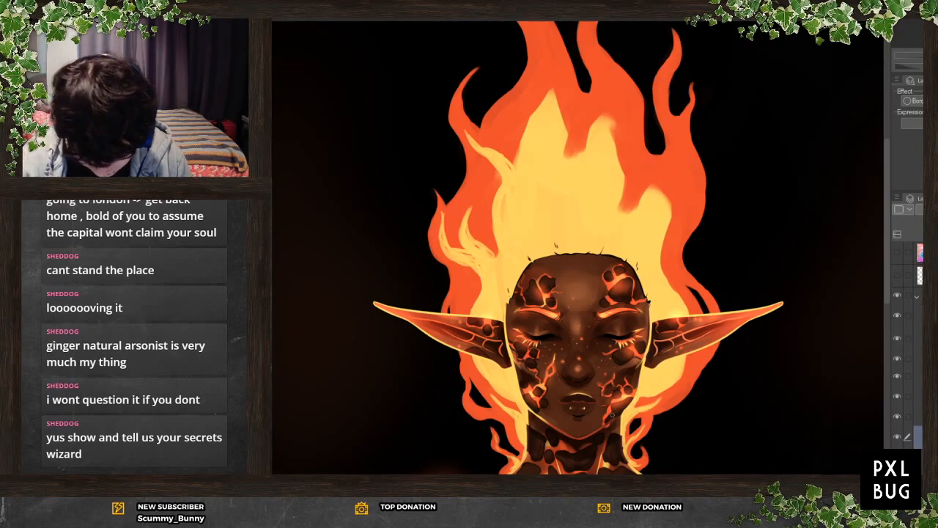
# Extend thin yellow streaks from the core's peaks up into the tall orange flame tongues above the head
pyautogui.moveTo(891, 214); pyautogui.dragTo(889, 212)
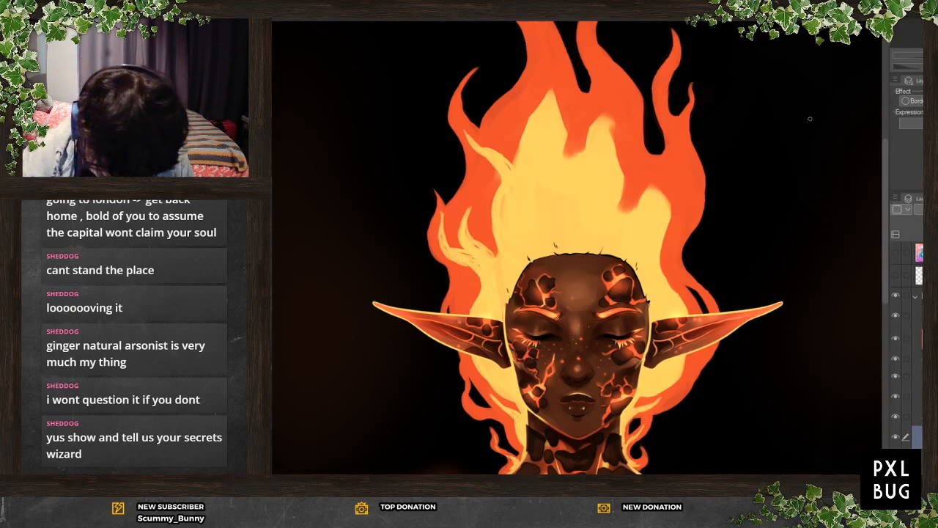
pyautogui.moveTo(540, 68)
pyautogui.mouseDown()
pyautogui.moveTo(508, 123)
pyautogui.moveTo(519, 176)
pyautogui.moveTo(506, 130)
pyautogui.moveTo(513, 165)
pyautogui.moveTo(519, 109)
pyautogui.moveTo(511, 127)
pyautogui.moveTo(538, 66)
pyautogui.mouseUp()
pyautogui.moveTo(532, 26); pyautogui.dragTo(566, 123)
pyautogui.moveTo(563, 72)
pyautogui.mouseDown()
pyautogui.moveTo(559, 147)
pyautogui.moveTo(550, 57)
pyautogui.mouseUp()
pyautogui.moveTo(537, 26); pyautogui.dragTo(553, 56)
pyautogui.moveTo(571, 116)
pyautogui.mouseDown()
pyautogui.moveTo(568, 158)
pyautogui.moveTo(566, 140)
pyautogui.moveTo(611, 100)
pyautogui.mouseUp()
pyautogui.moveTo(605, 119)
pyautogui.mouseDown()
pyautogui.moveTo(611, 75)
pyautogui.moveTo(599, 63)
pyautogui.moveTo(620, 111)
pyautogui.moveTo(617, 144)
pyautogui.mouseUp()
pyautogui.moveTo(613, 100)
pyautogui.mouseDown()
pyautogui.moveTo(615, 196)
pyautogui.moveTo(614, 113)
pyautogui.mouseUp()
# Paint curving yellow streaks through the orange flames along the head's right side, from the upper tongues to below the ear
pyautogui.moveTo(630, 210)
pyautogui.mouseDown()
pyautogui.moveTo(652, 181)
pyautogui.moveTo(632, 203)
pyautogui.moveTo(676, 173)
pyautogui.mouseUp()
pyautogui.moveTo(663, 75)
pyautogui.mouseDown()
pyautogui.moveTo(661, 106)
pyautogui.moveTo(663, 99)
pyautogui.moveTo(681, 158)
pyautogui.moveTo(667, 182)
pyautogui.mouseUp()
pyautogui.moveTo(683, 150); pyautogui.dragTo(668, 200)
pyautogui.moveTo(681, 169)
pyautogui.mouseDown()
pyautogui.moveTo(661, 196)
pyautogui.moveTo(663, 277)
pyautogui.moveTo(675, 309)
pyautogui.mouseUp()
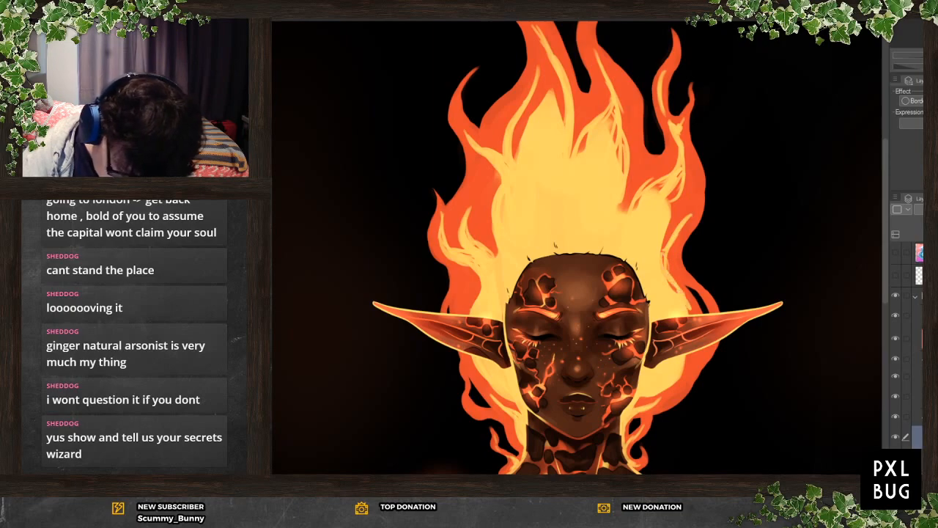
pyautogui.moveTo(701, 351); pyautogui.dragTo(674, 377)
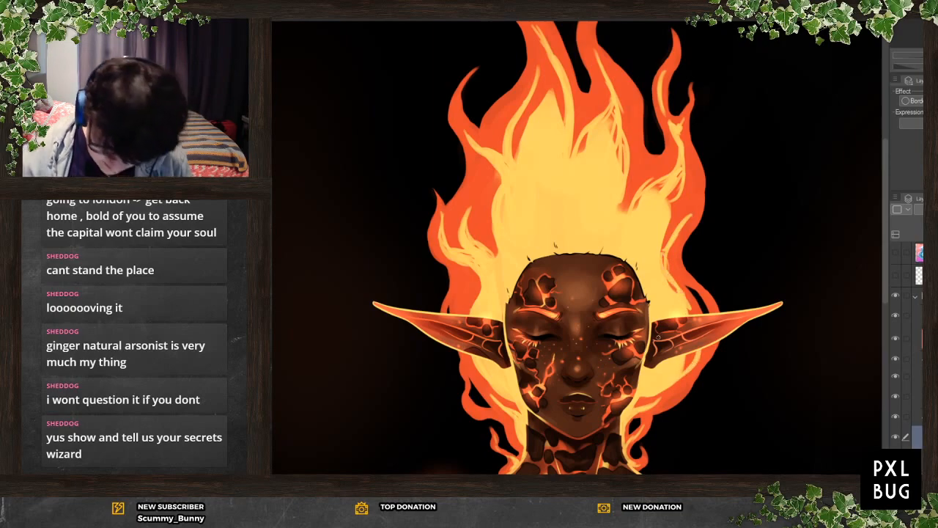
pyautogui.scroll(-4, 654, 242)
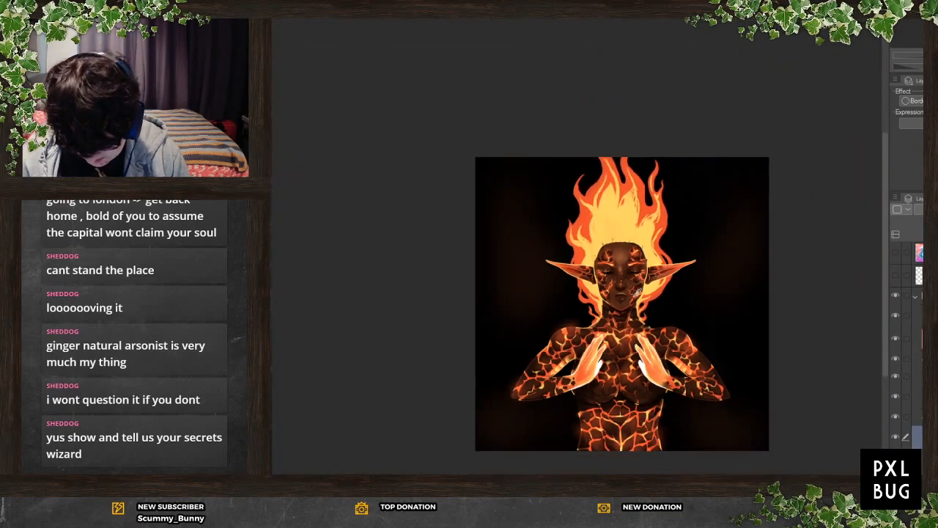
pyautogui.scroll(2, 641, 275)
pyautogui.scroll(1, 640, 275)
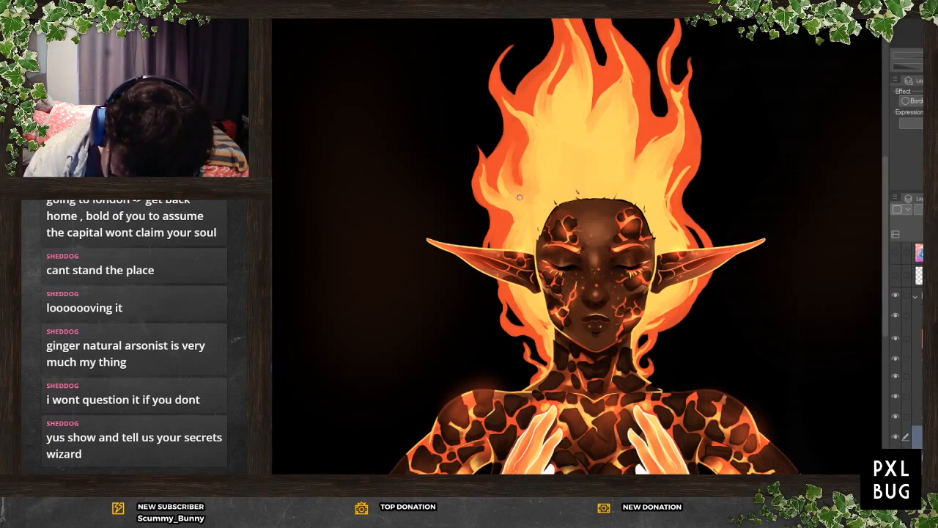
pyautogui.moveTo(884, 264); pyautogui.dragTo(884, 239)
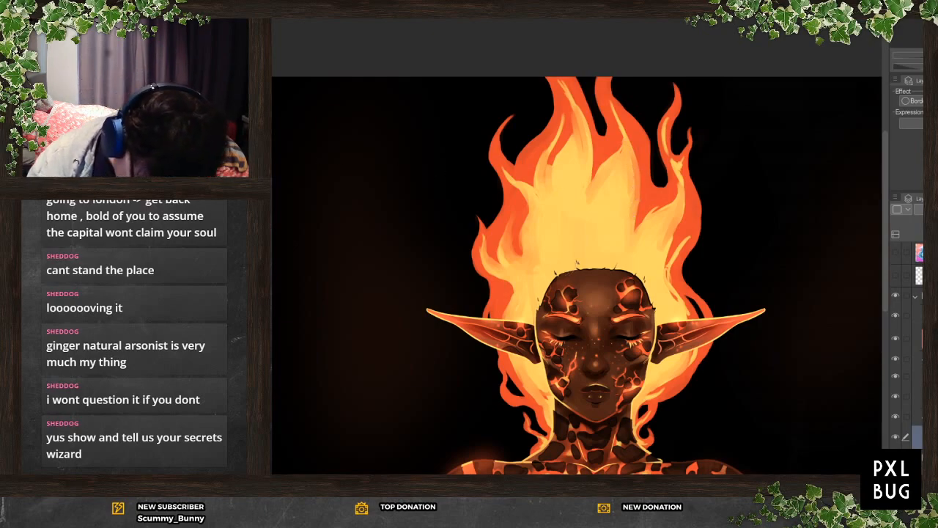
pyautogui.moveTo(557, 280); pyautogui.dragTo(559, 202)
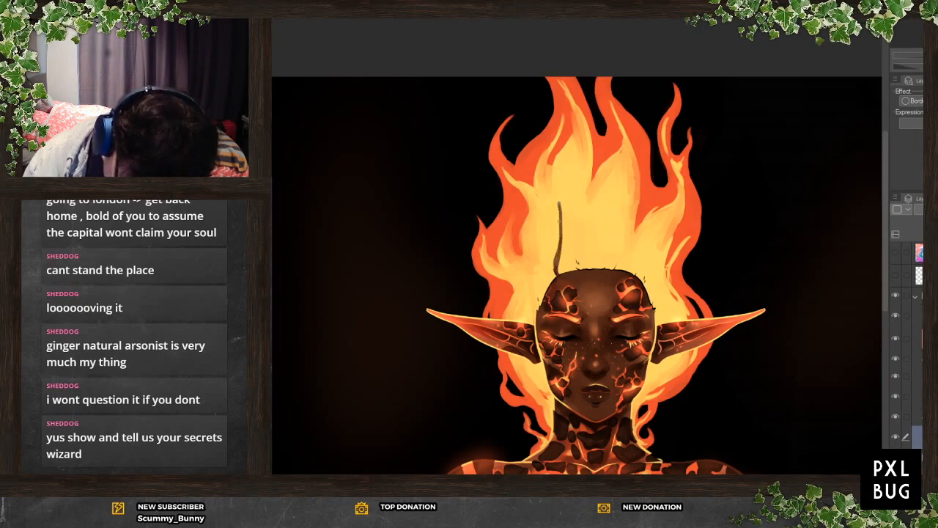
pyautogui.hotkey('ctrl', 'z')
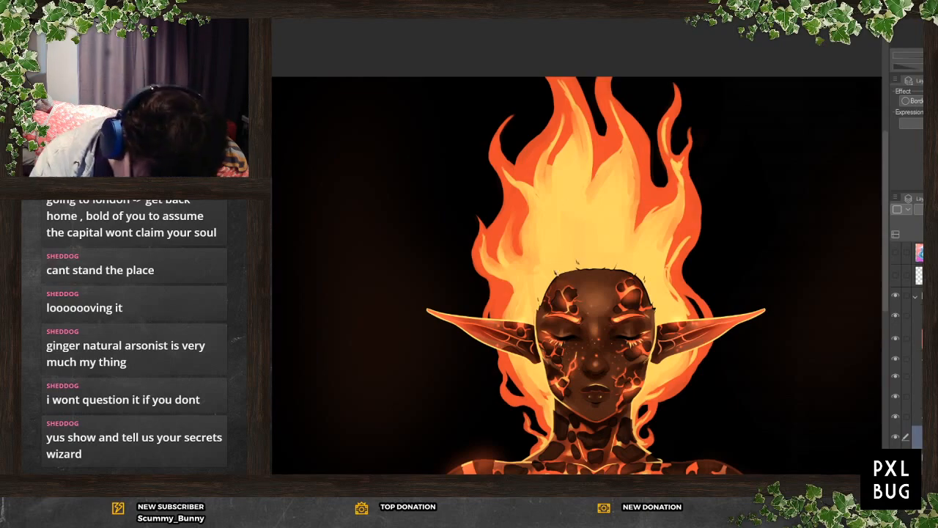
pyautogui.moveTo(558, 251)
pyautogui.mouseDown()
pyautogui.moveTo(560, 269)
pyautogui.moveTo(580, 267)
pyautogui.mouseUp()
pyautogui.moveTo(590, 263)
pyautogui.mouseDown()
pyautogui.moveTo(613, 274)
pyautogui.moveTo(618, 241)
pyautogui.mouseUp()
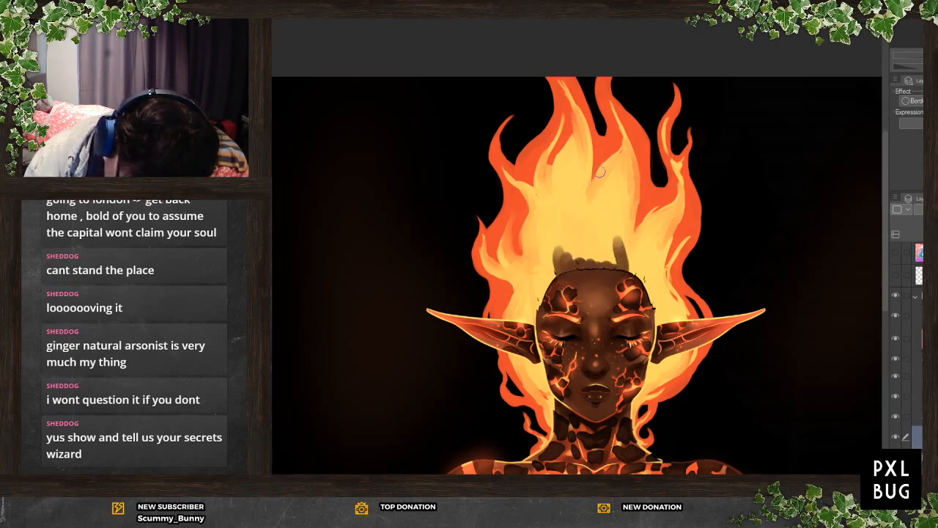
pyautogui.hotkey('ctrl', 'z')
pyautogui.hotkey('ctrl', 'z')
pyautogui.hotkey('ctrl', 'z')
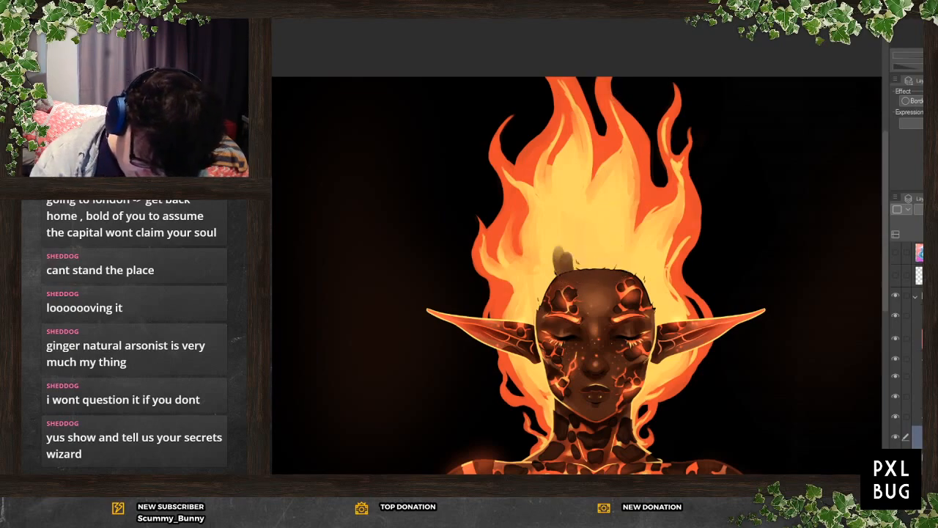
pyautogui.hotkey('ctrl', 'z')
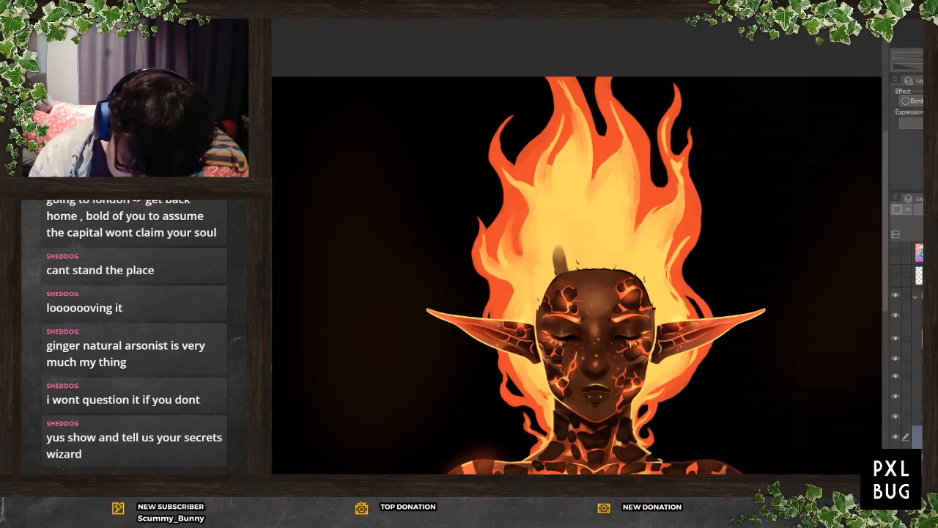
pyautogui.hotkey('ctrl', 'z')
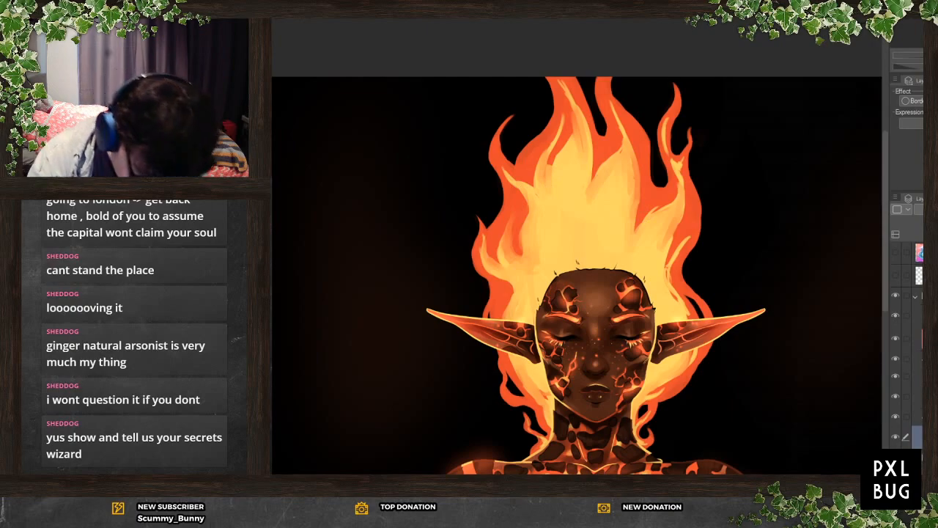
# Paint white-hot flame streaks rising from the crown and both temples along the hairline
pyautogui.moveTo(567, 268)
pyautogui.mouseDown()
pyautogui.moveTo(565, 247)
pyautogui.moveTo(593, 254)
pyautogui.mouseUp()
pyautogui.moveTo(602, 270)
pyautogui.mouseDown()
pyautogui.moveTo(614, 237)
pyautogui.moveTo(580, 245)
pyautogui.mouseUp()
pyautogui.moveTo(543, 295); pyautogui.dragTo(535, 275)
pyautogui.moveTo(641, 279); pyautogui.dragTo(653, 257)
pyautogui.moveTo(657, 314); pyautogui.dragTo(661, 296)
pyautogui.moveTo(538, 311); pyautogui.dragTo(533, 285)
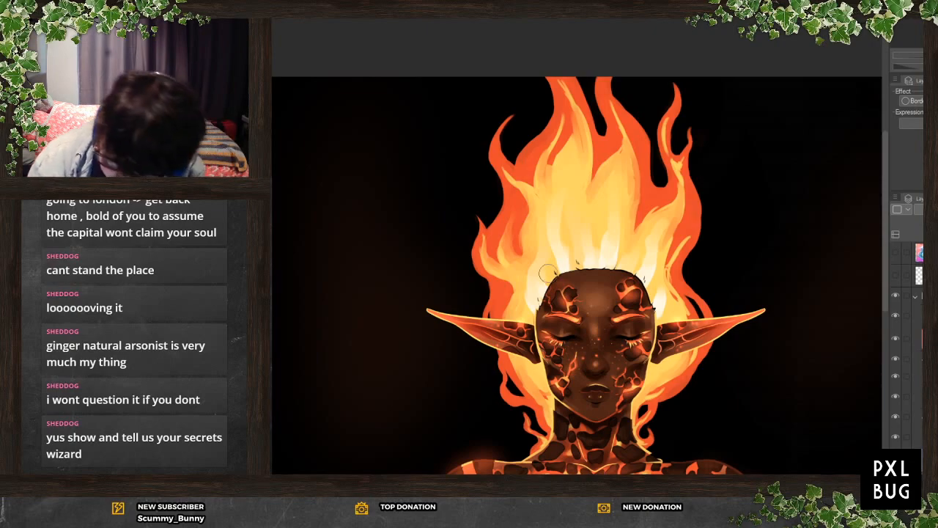
# Paint a soft orange glow around the outer contour of the flame hair and tone it down to a darker halo
pyautogui.moveTo(516, 165); pyautogui.dragTo(544, 117)
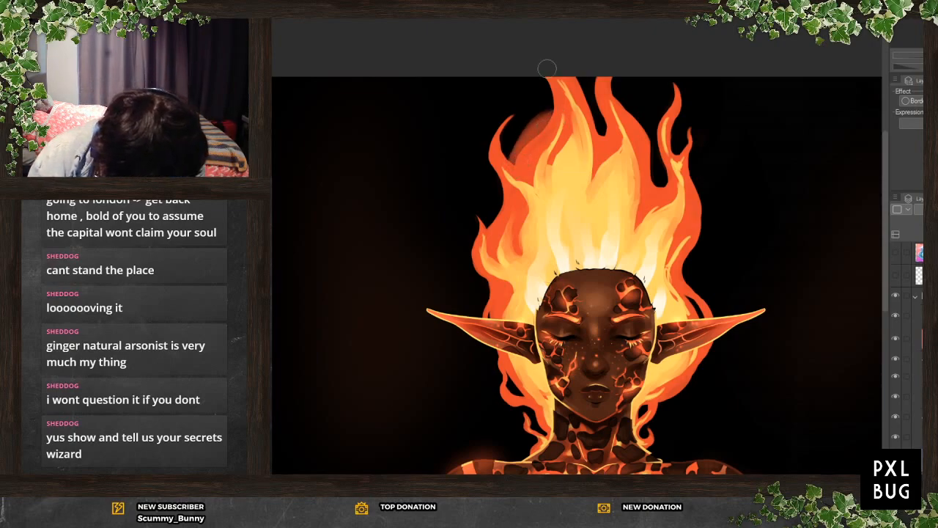
pyautogui.moveTo(493, 164); pyautogui.dragTo(490, 214)
pyautogui.moveTo(483, 254)
pyautogui.mouseDown()
pyautogui.moveTo(463, 202)
pyautogui.moveTo(473, 250)
pyautogui.moveTo(468, 236)
pyautogui.moveTo(490, 281)
pyautogui.mouseUp()
pyautogui.moveTo(681, 289); pyautogui.dragTo(695, 243)
pyautogui.moveTo(696, 206)
pyautogui.mouseDown()
pyautogui.moveTo(698, 176)
pyautogui.moveTo(696, 256)
pyautogui.moveTo(689, 161)
pyautogui.moveTo(682, 168)
pyautogui.moveTo(689, 149)
pyautogui.moveTo(662, 182)
pyautogui.mouseUp()
pyautogui.moveTo(616, 89)
pyautogui.mouseDown()
pyautogui.moveTo(650, 136)
pyautogui.moveTo(601, 114)
pyautogui.moveTo(597, 136)
pyautogui.mouseUp()
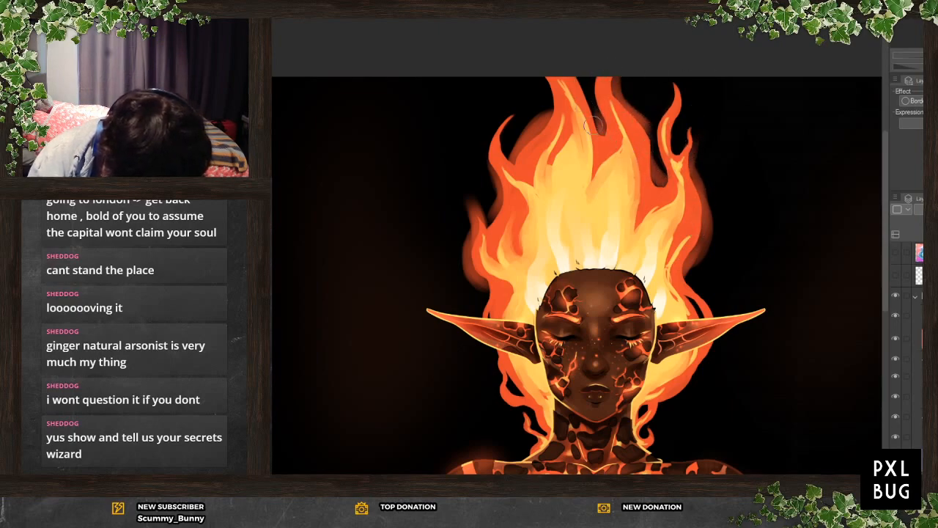
pyautogui.click(916, 210)
pyautogui.click(919, 339)
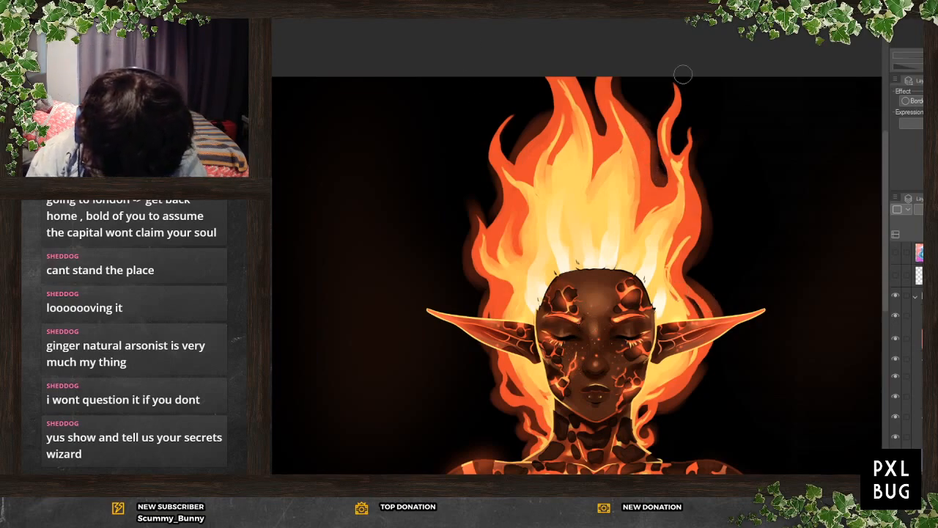
# Select the flame hair layer and blend the orange and yellow flame colours more smoothly
pyautogui.scroll(-4, 442, 203)
pyautogui.scroll(2, 574, 202)
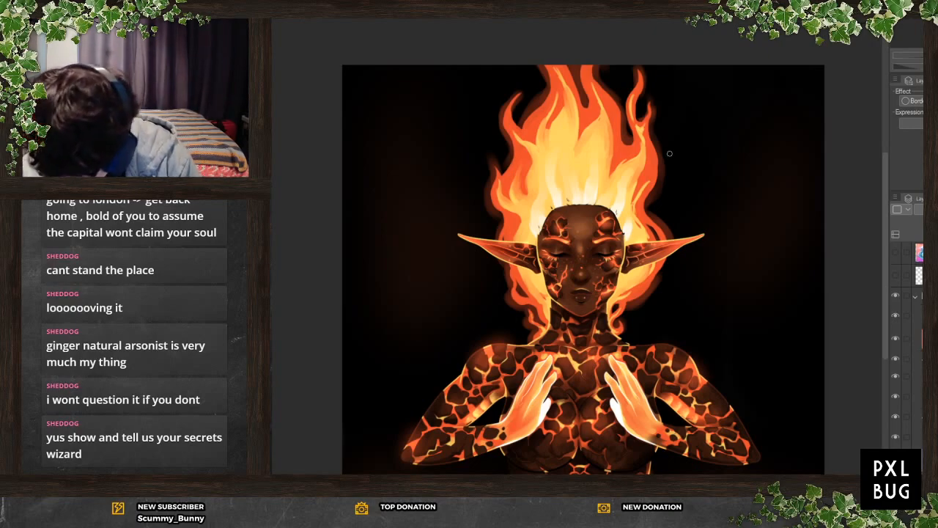
pyautogui.click(919, 436)
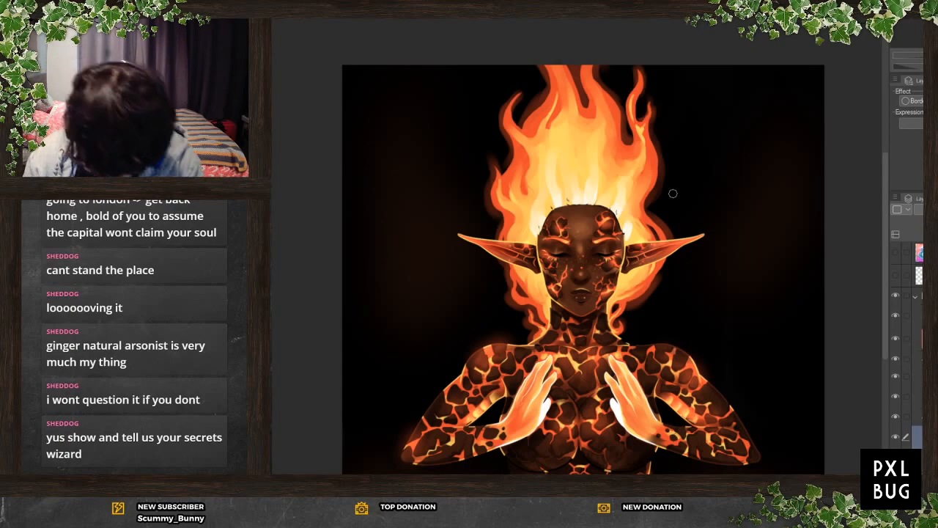
# Select the head's line art layer and recolour the black hairline outline and stray hairs along the crown to white
pyautogui.scroll(4, 553, 176)
pyautogui.scroll(3, 637, 235)
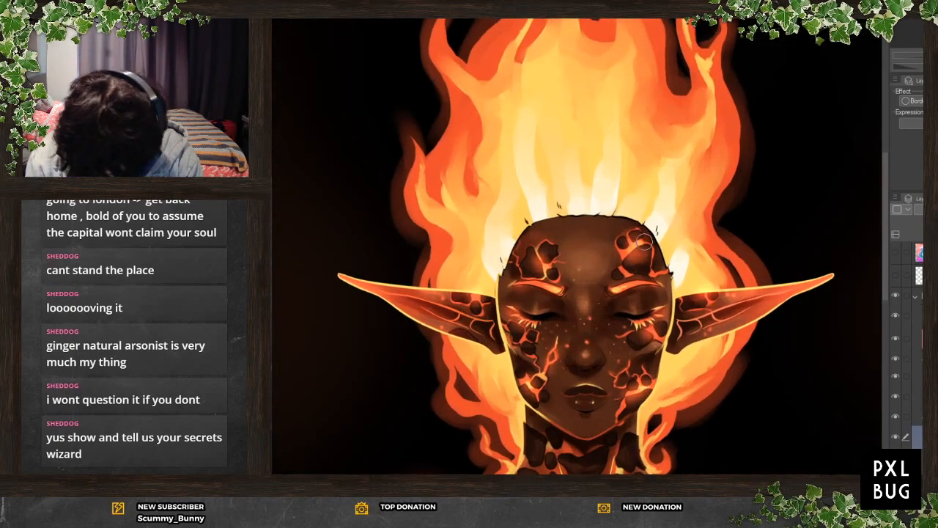
pyautogui.scroll(-2, 908, 344)
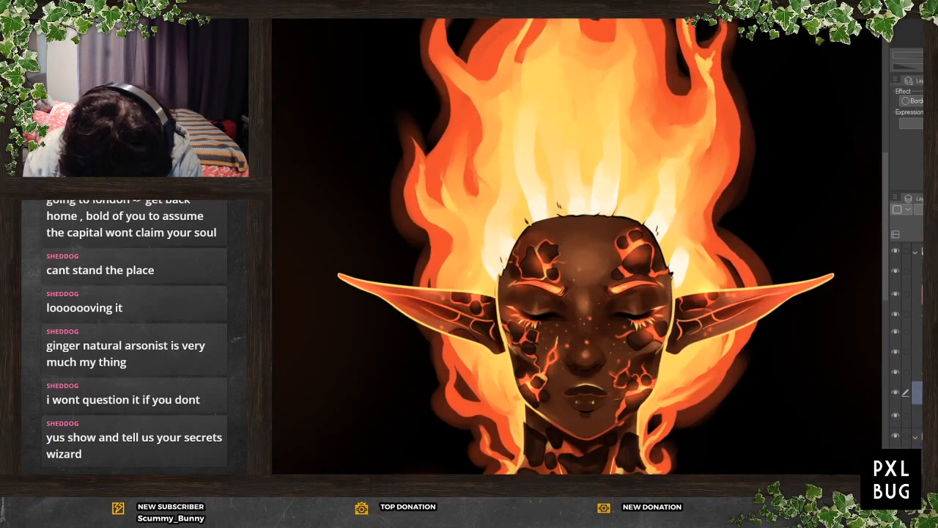
pyautogui.click(930, 332)
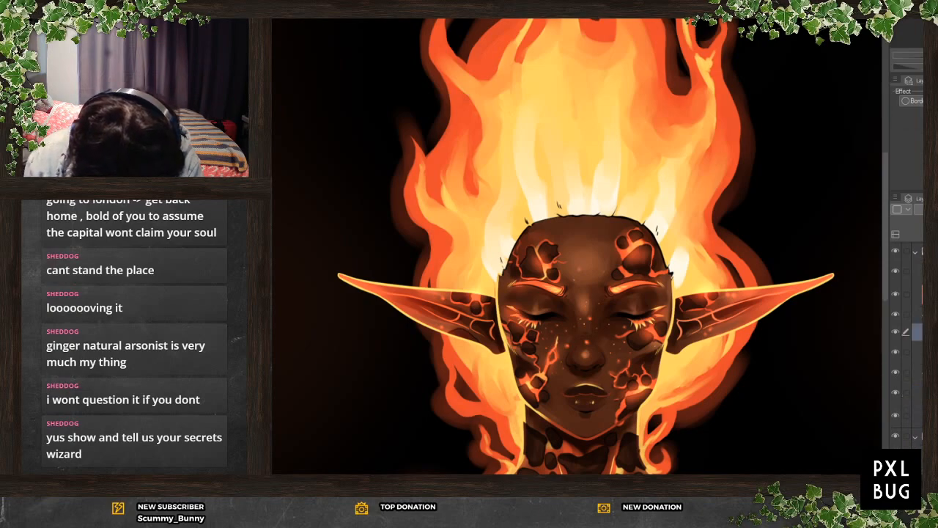
pyautogui.click(925, 332)
pyautogui.click(919, 422)
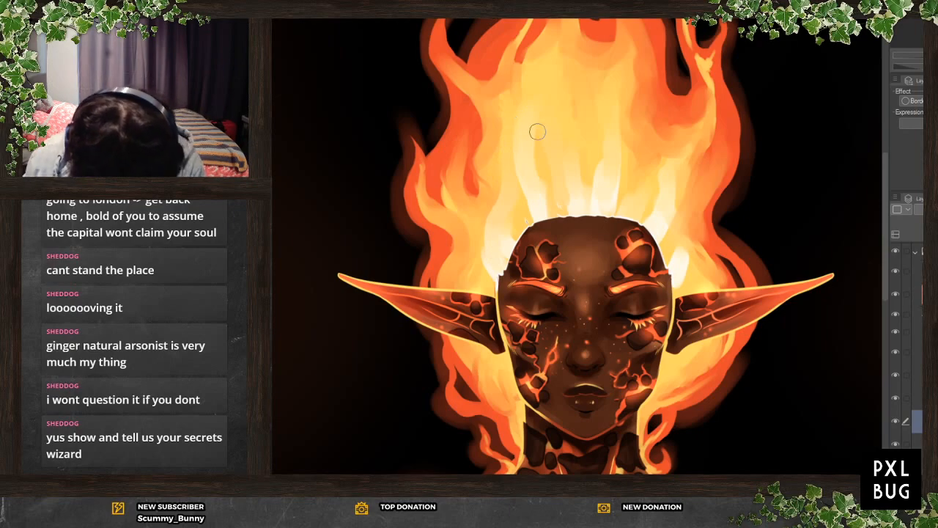
# Examine the white hairline outline up close by hiding and restoring the neighbouring layers one at a time
pyautogui.hotkey('ctrl', '+')
pyautogui.scroll(4, 498, 192)
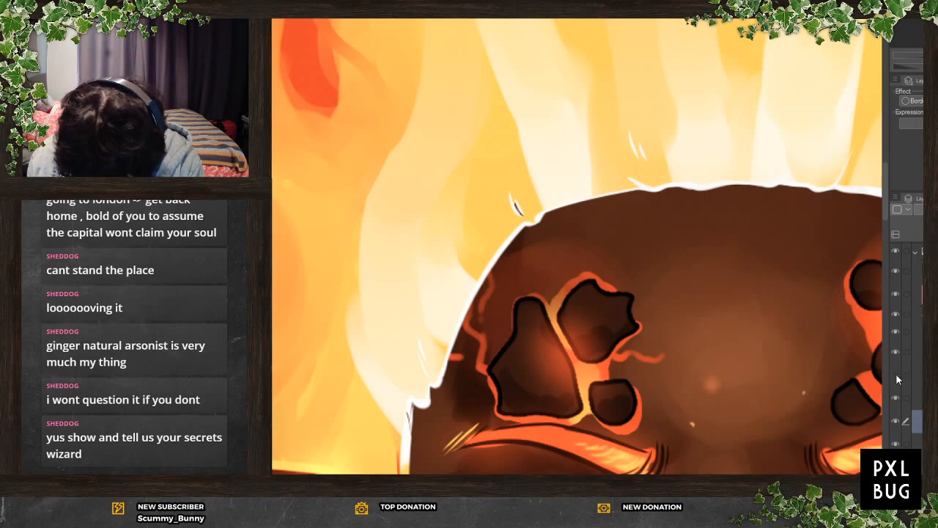
pyautogui.click(896, 401)
pyautogui.click(896, 401)
pyautogui.click(898, 421)
pyautogui.click(897, 421)
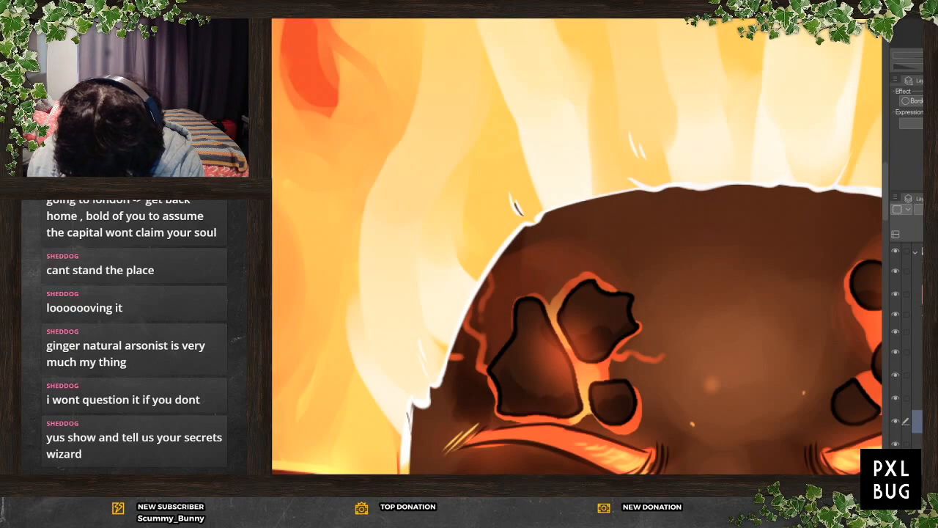
# Find the line layer holding the remaining black stray hair above the forehead and recolour that strand white
pyautogui.click(896, 314)
pyautogui.click(895, 314)
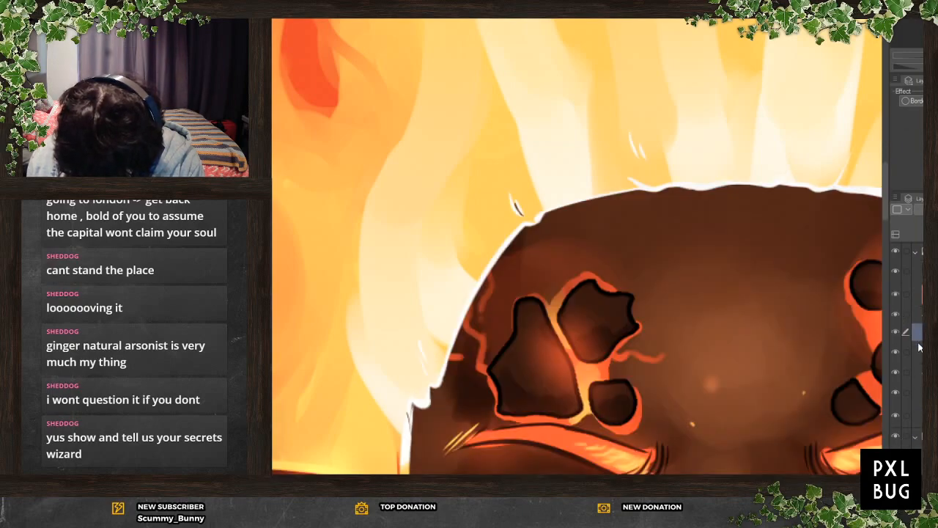
pyautogui.click(896, 352)
pyautogui.click(896, 352)
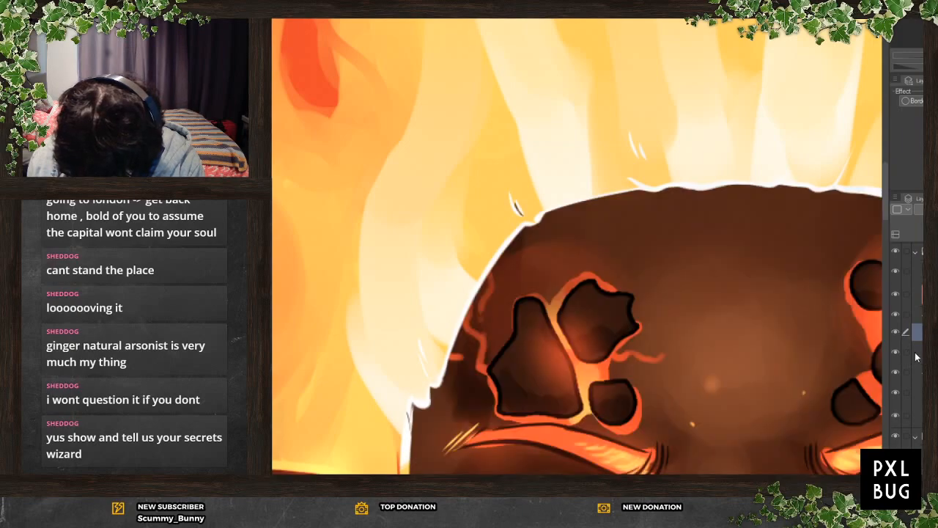
pyautogui.click(917, 353)
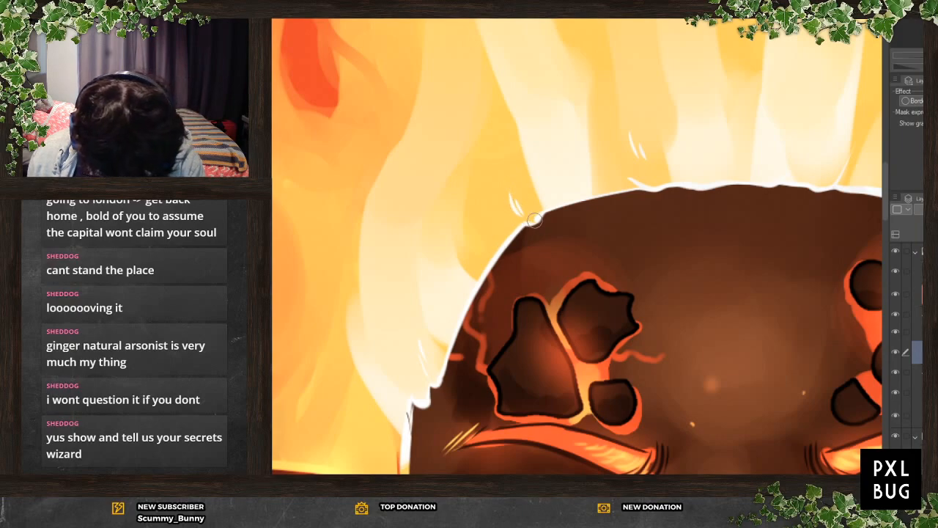
# Select a lower layer and paint small orange embers and detached flame licks around the flame hair
pyautogui.scroll(-4, 485, 304)
pyautogui.scroll(-3, 513, 206)
pyautogui.scroll(1, 513, 206)
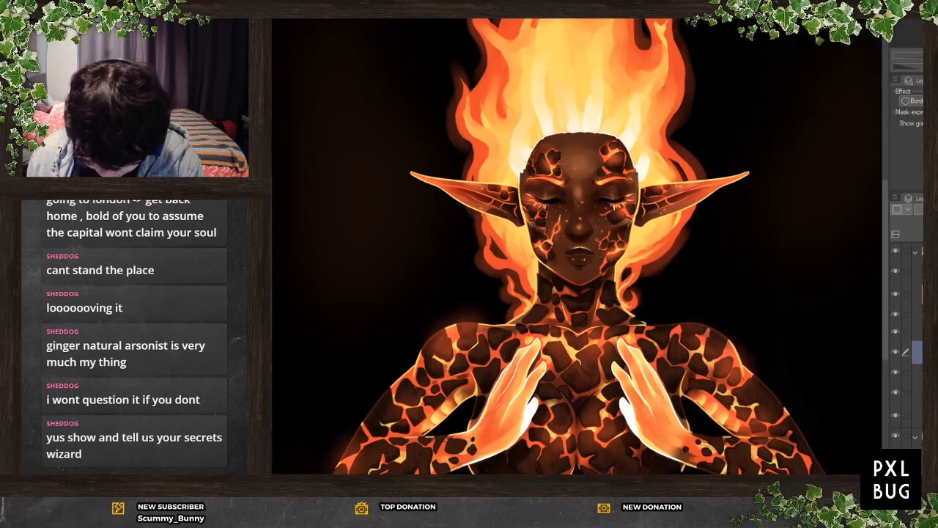
pyautogui.scroll(-1, 579, 246)
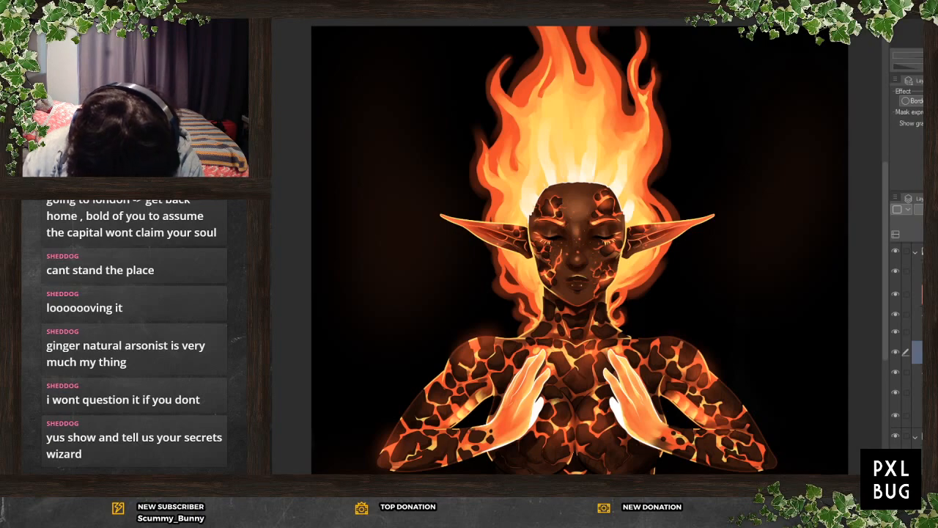
pyautogui.click(918, 332)
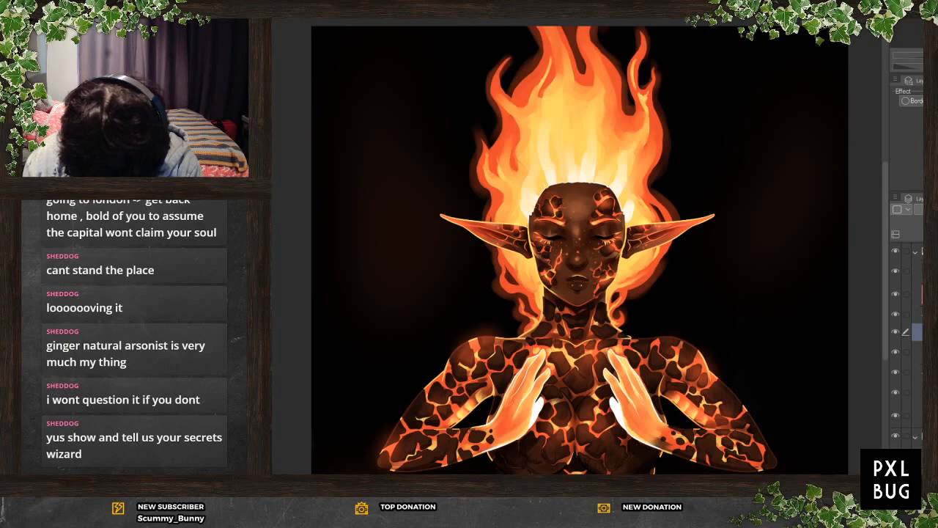
pyautogui.click(917, 393)
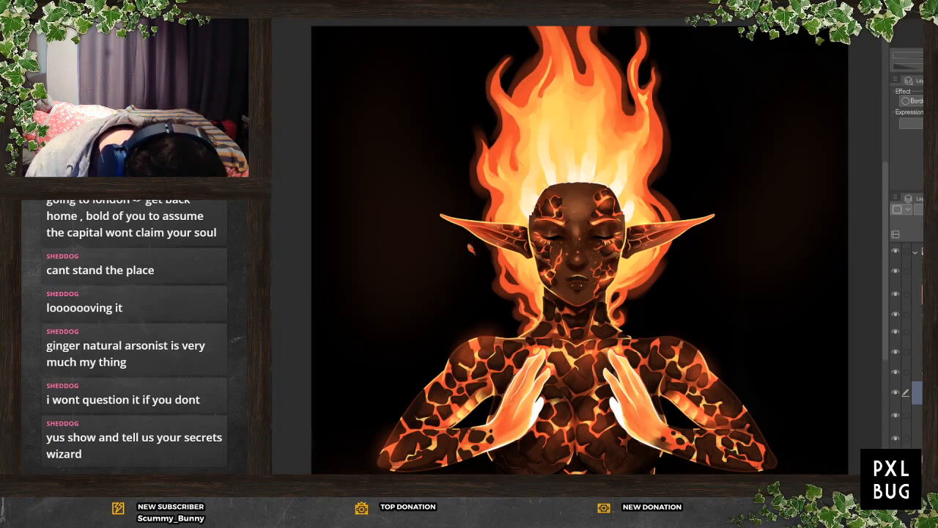
pyautogui.moveTo(471, 132); pyautogui.dragTo(471, 116)
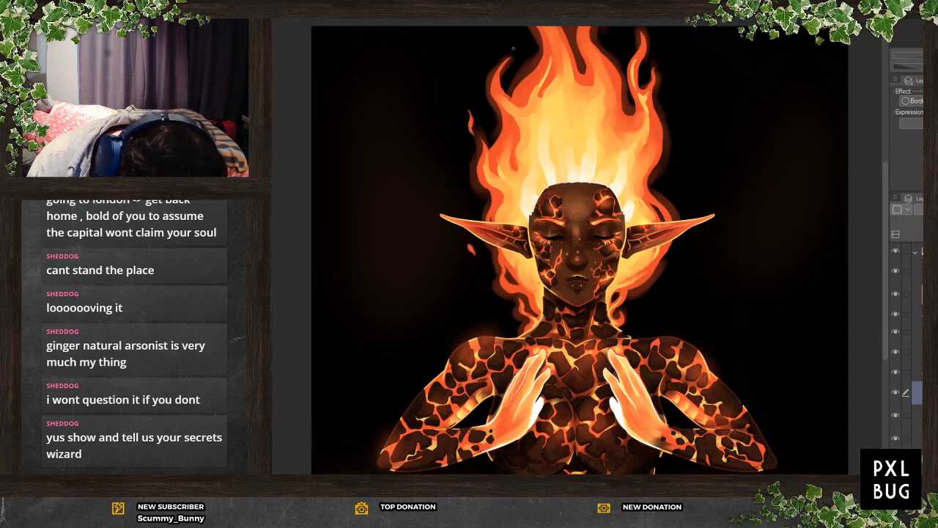
pyautogui.moveTo(515, 43)
pyautogui.mouseDown()
pyautogui.moveTo(513, 55)
pyautogui.moveTo(515, 45)
pyautogui.mouseUp()
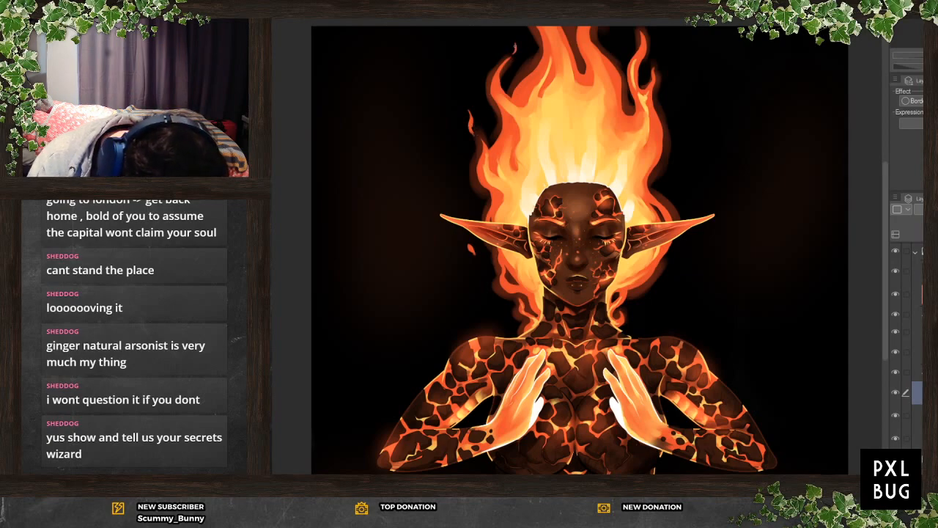
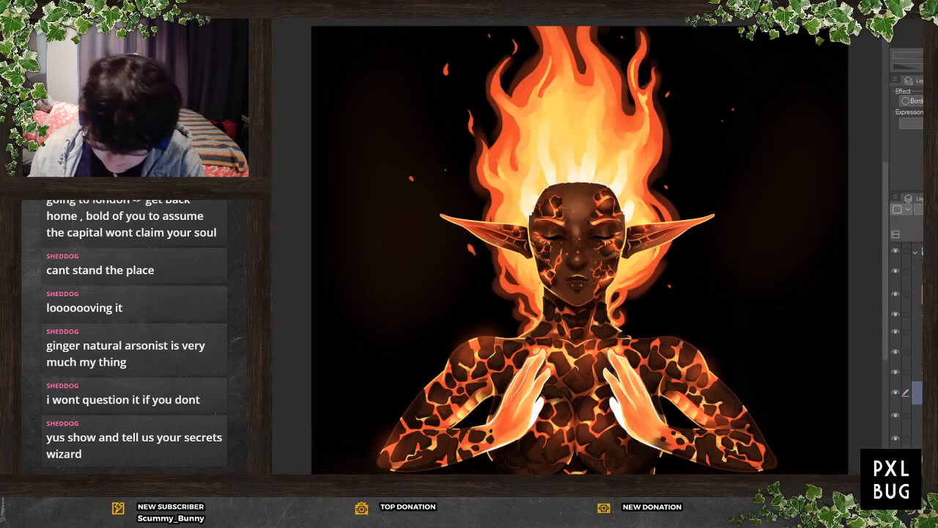
# Select the layer in the figure's stack for painting lava drips below the forearms
pyautogui.scroll(-3, 661, 434)
pyautogui.scroll(2, 639, 451)
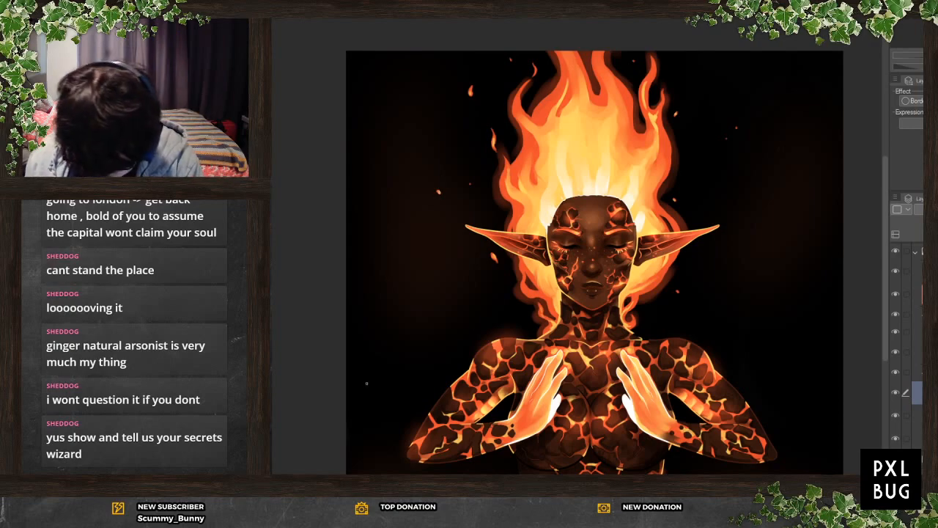
pyautogui.scroll(-4, 361, 390)
pyautogui.scroll(5, 467, 392)
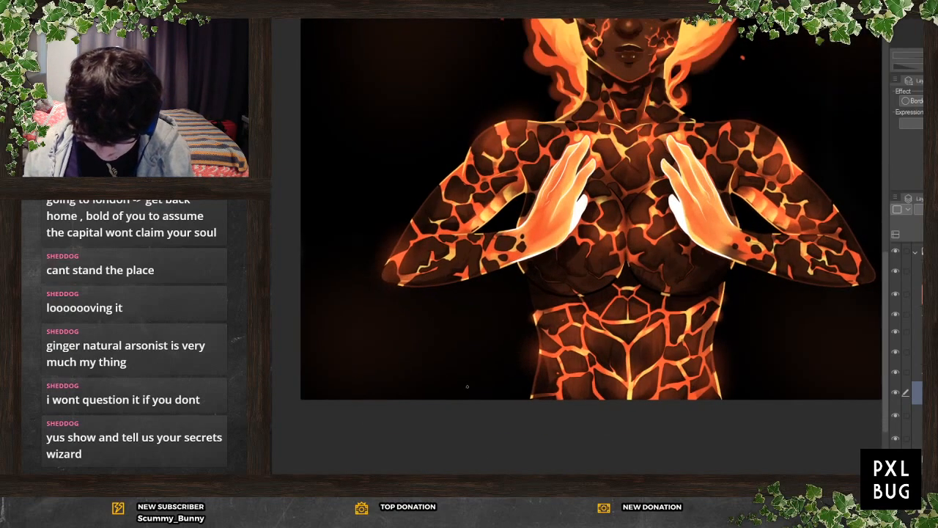
pyautogui.scroll(1, 467, 390)
pyautogui.click(918, 373)
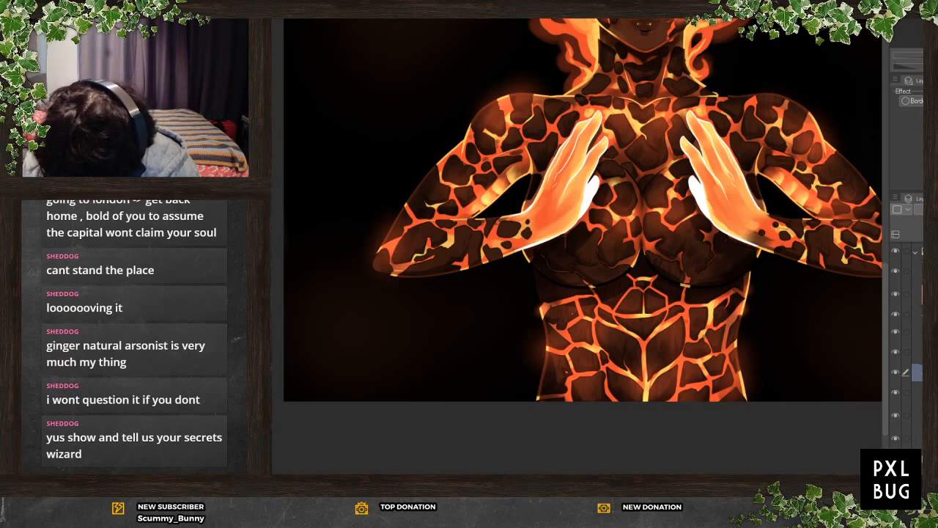
pyautogui.click(918, 332)
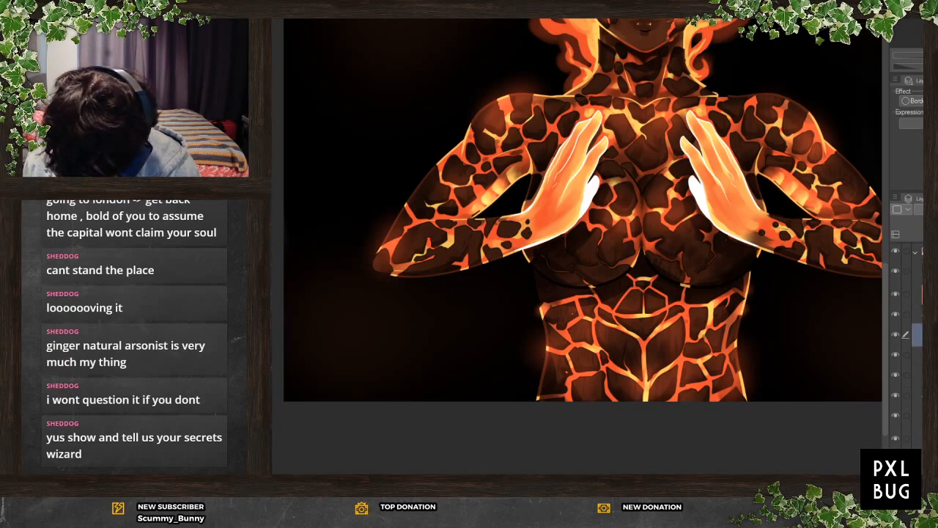
pyautogui.hotkey('ctrl', 'z')
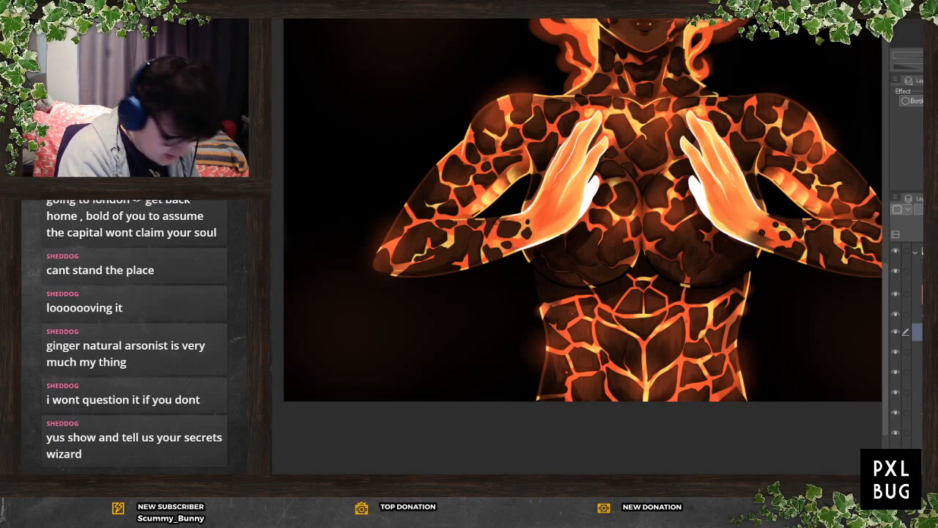
pyautogui.click(917, 352)
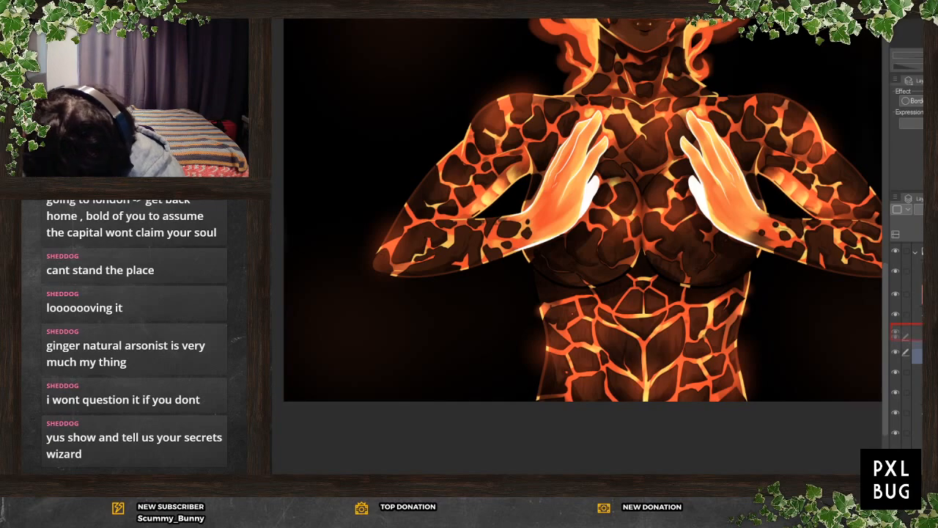
# Paint a long orange lava drip hanging from the crack under the left-hand forearm and trim it into a thin rounded strand
pyautogui.scroll(3, 455, 266)
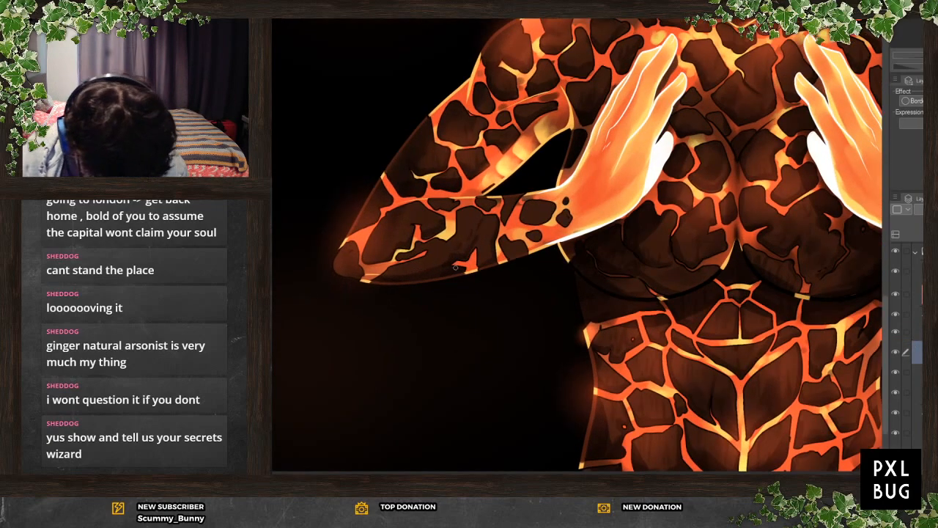
pyautogui.moveTo(469, 267); pyautogui.dragTo(472, 317)
pyautogui.moveTo(466, 284)
pyautogui.mouseDown()
pyautogui.moveTo(470, 319)
pyautogui.moveTo(474, 310)
pyautogui.mouseUp()
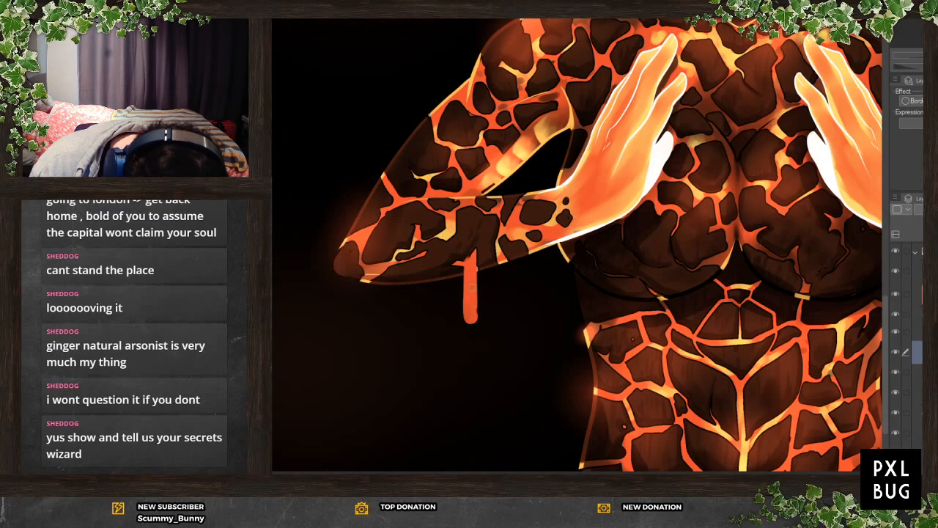
pyautogui.moveTo(477, 275); pyautogui.dragTo(475, 321)
pyautogui.moveTo(478, 280); pyautogui.dragTo(471, 321)
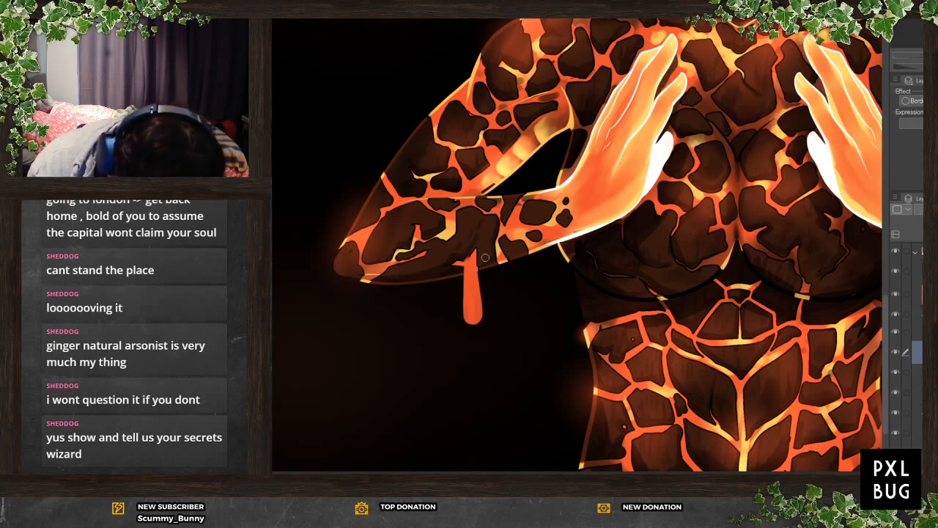
pyautogui.moveTo(481, 266)
pyautogui.mouseDown()
pyautogui.moveTo(484, 307)
pyautogui.moveTo(459, 257)
pyautogui.moveTo(459, 318)
pyautogui.moveTo(461, 308)
pyautogui.moveTo(476, 323)
pyautogui.moveTo(482, 286)
pyautogui.moveTo(482, 332)
pyautogui.mouseUp()
pyautogui.moveTo(464, 267); pyautogui.dragTo(467, 327)
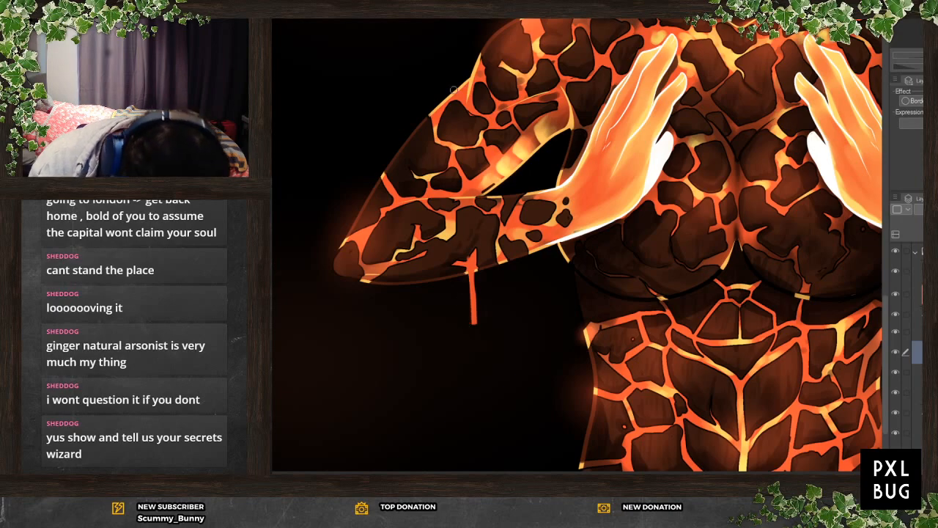
pyautogui.moveTo(473, 270); pyautogui.dragTo(473, 328)
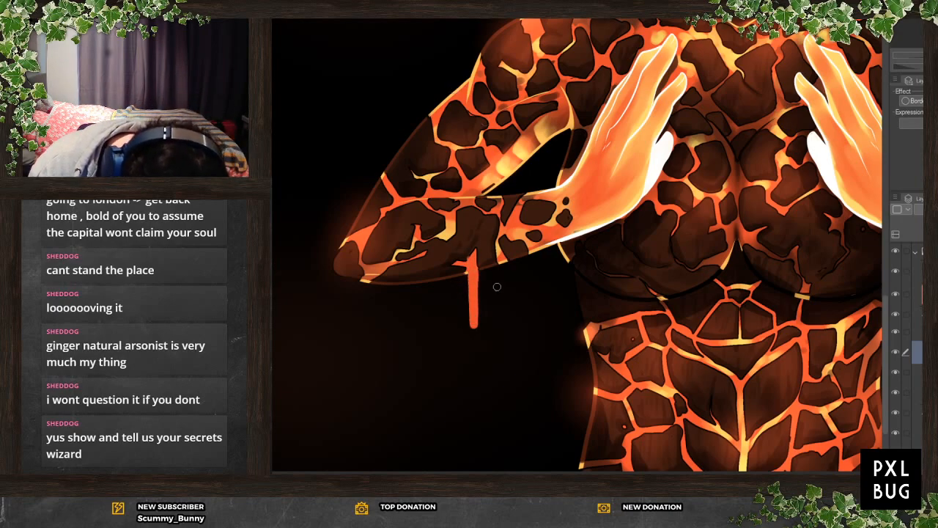
# Paint shorter lava drips along the same forearm and wrist, then add lighter yellow-orange highlights inside the drips
pyautogui.moveTo(501, 258); pyautogui.dragTo(502, 281)
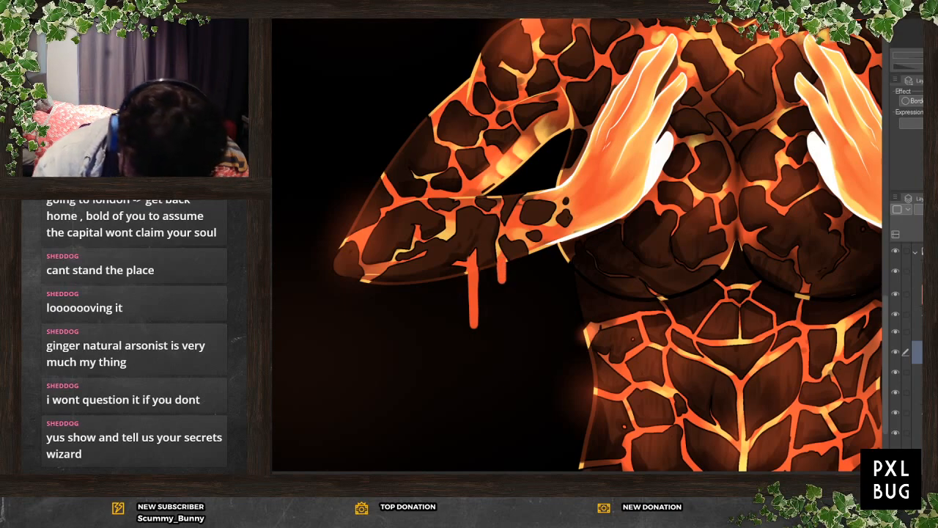
pyautogui.moveTo(531, 245); pyautogui.dragTo(541, 262)
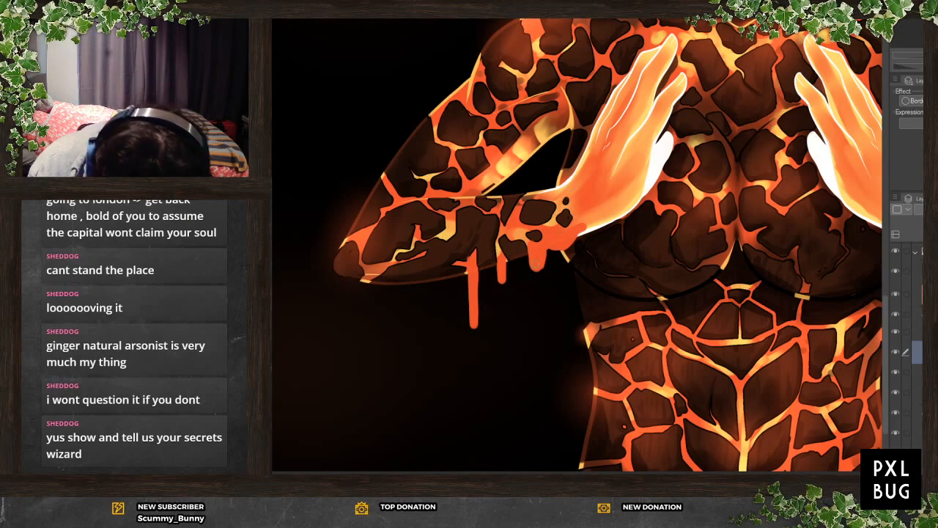
pyautogui.click(535, 259)
pyautogui.moveTo(536, 258)
pyautogui.mouseDown()
pyautogui.moveTo(571, 233)
pyautogui.moveTo(552, 238)
pyautogui.mouseUp()
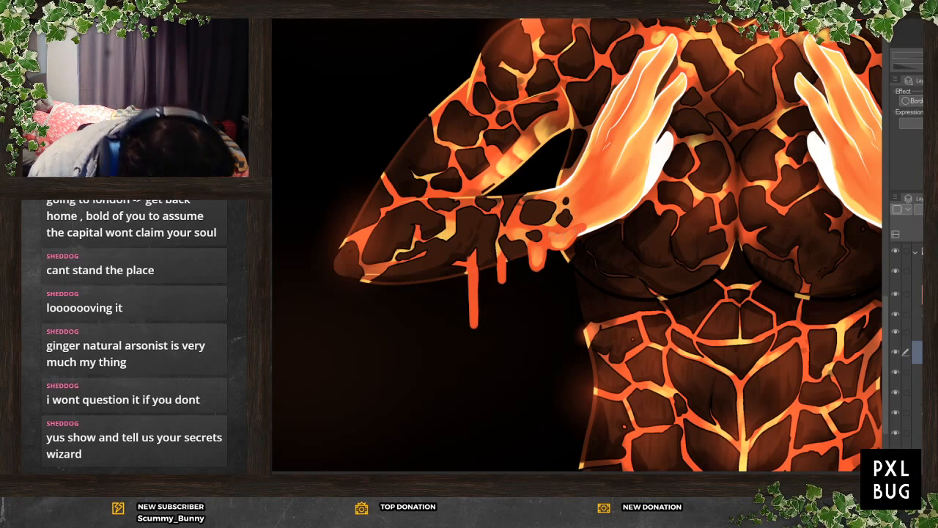
pyautogui.moveTo(473, 320)
pyautogui.mouseDown()
pyautogui.moveTo(473, 288)
pyautogui.moveTo(502, 271)
pyautogui.moveTo(501, 253)
pyautogui.moveTo(540, 255)
pyautogui.mouseUp()
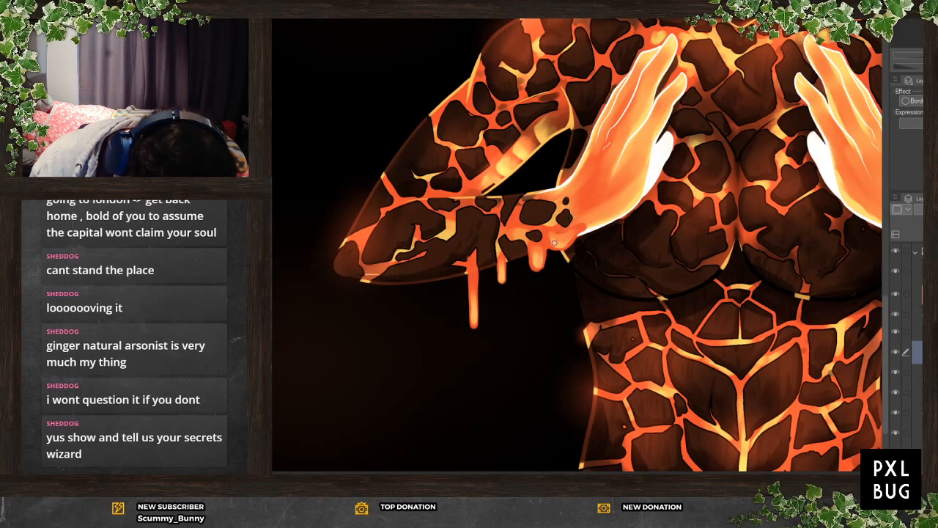
# Outline and fill a thick orange lava drip melting from the underside of the opposite wrist
pyautogui.scroll(-3, 435, 469)
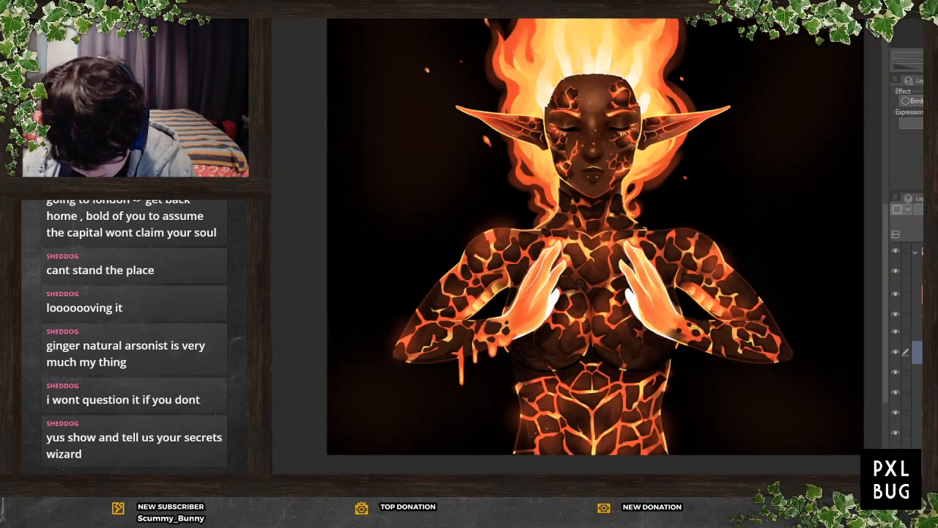
pyautogui.scroll(3, 531, 357)
pyautogui.scroll(-1, 531, 357)
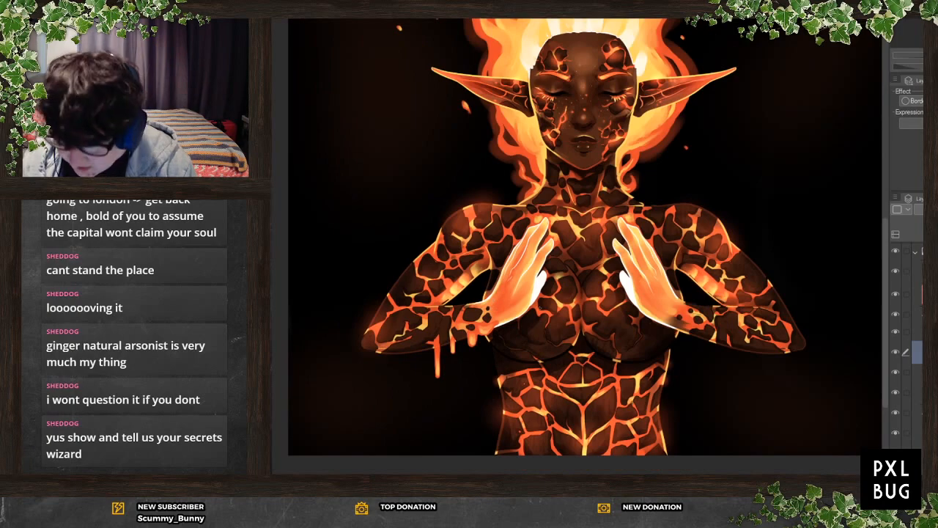
pyautogui.scroll(4, 796, 419)
pyautogui.scroll(1, 796, 418)
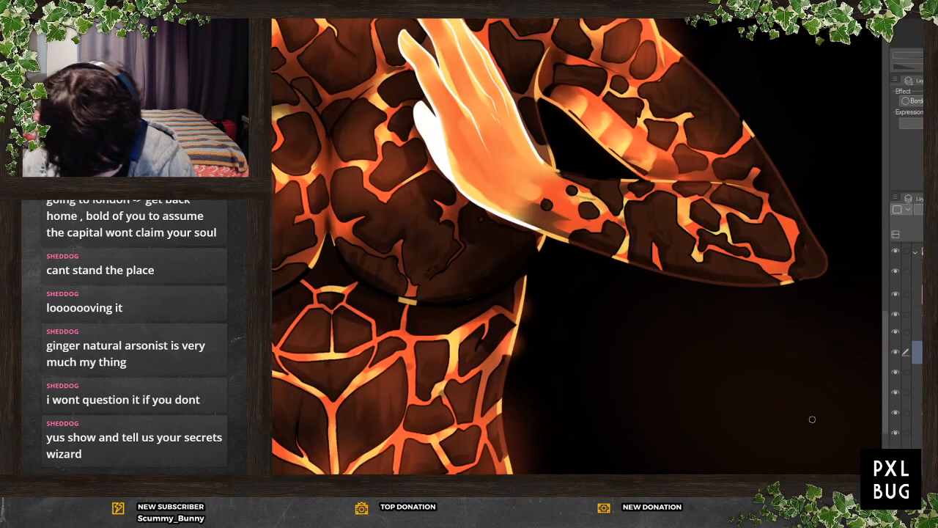
pyautogui.moveTo(533, 220)
pyautogui.mouseDown()
pyautogui.moveTo(545, 270)
pyautogui.moveTo(564, 235)
pyautogui.mouseUp()
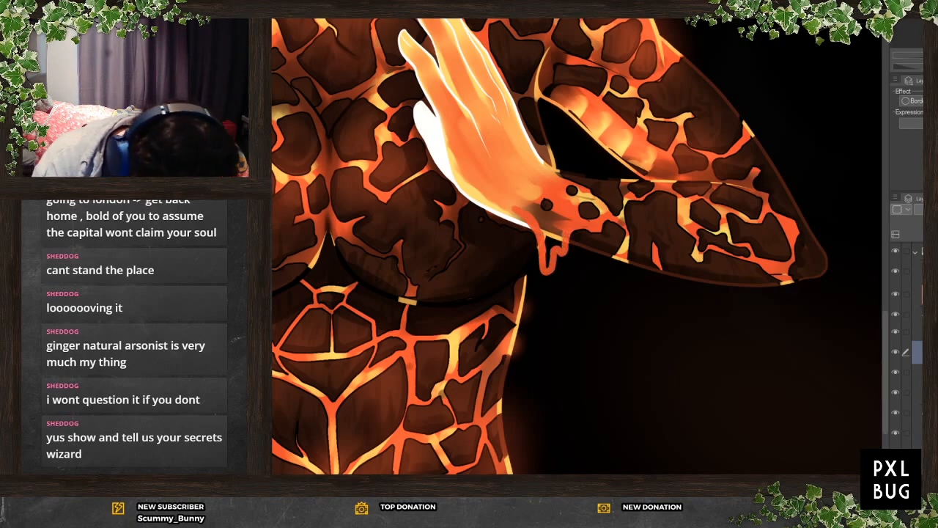
pyautogui.moveTo(530, 207)
pyautogui.mouseDown()
pyautogui.moveTo(548, 265)
pyautogui.moveTo(553, 223)
pyautogui.moveTo(561, 240)
pyautogui.moveTo(551, 216)
pyautogui.moveTo(539, 215)
pyautogui.mouseUp()
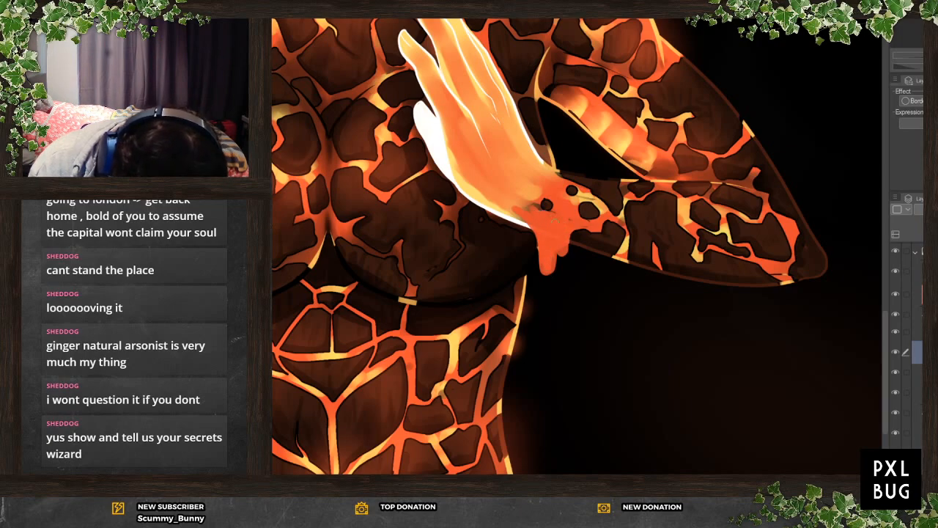
# Paint a small teardrop of lava falling below the wrist drip and a short drip at the nearby forearm crack
pyautogui.moveTo(548, 286); pyautogui.dragTo(546, 295)
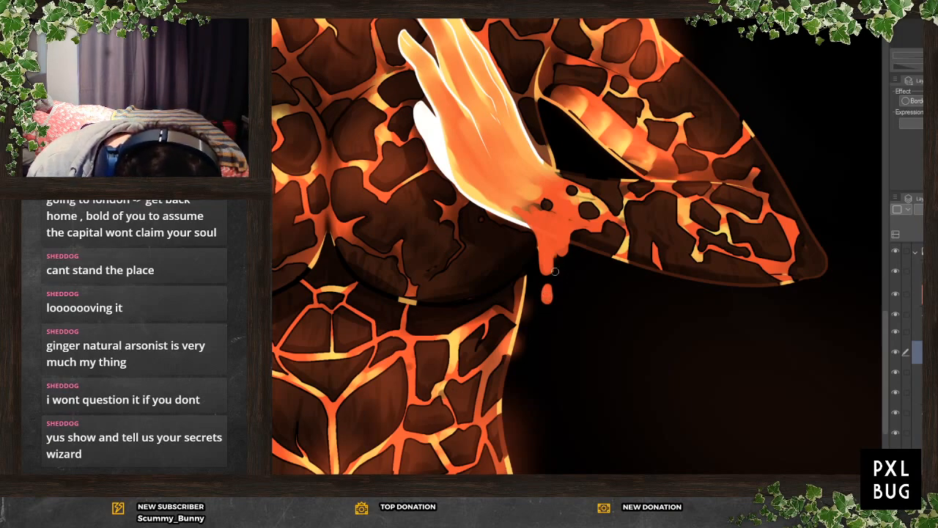
pyautogui.moveTo(548, 282); pyautogui.dragTo(545, 307)
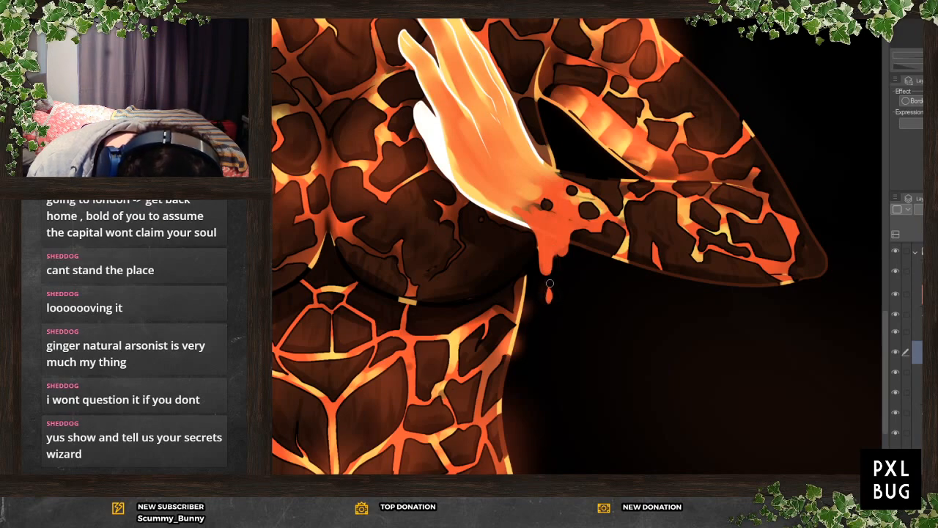
pyautogui.moveTo(547, 287); pyautogui.dragTo(548, 307)
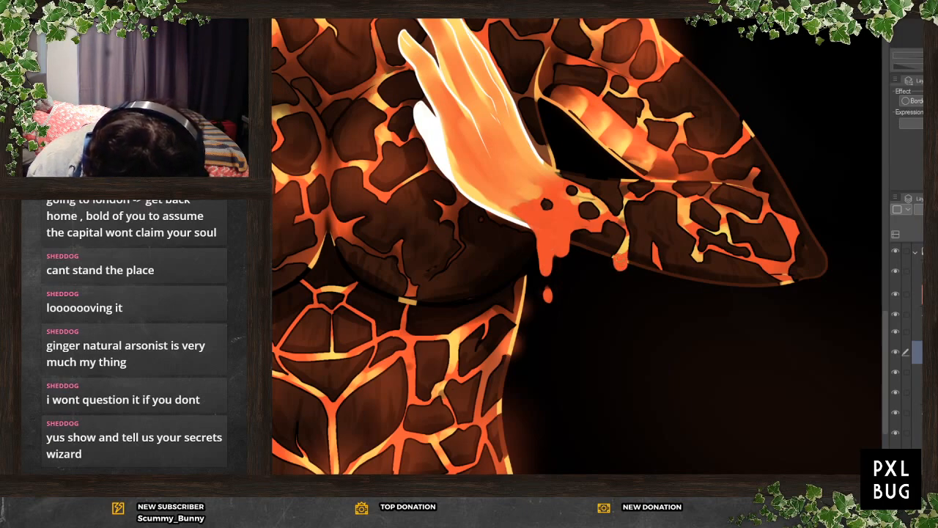
# Paint a short orange lava drip at the elbow crack and add lighter yellow-orange highlights inside that forearm's wrist and arm drips
pyautogui.moveTo(782, 282); pyautogui.dragTo(787, 292)
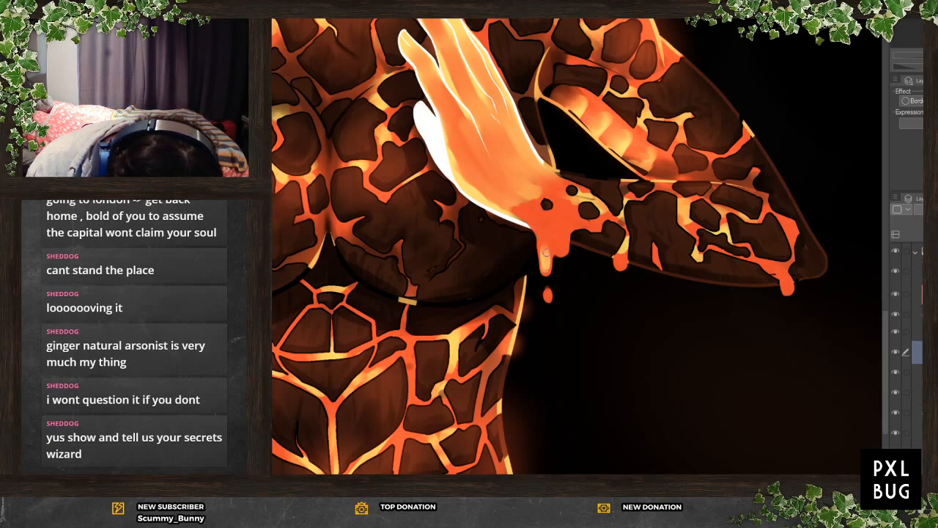
pyautogui.moveTo(560, 234); pyautogui.dragTo(562, 254)
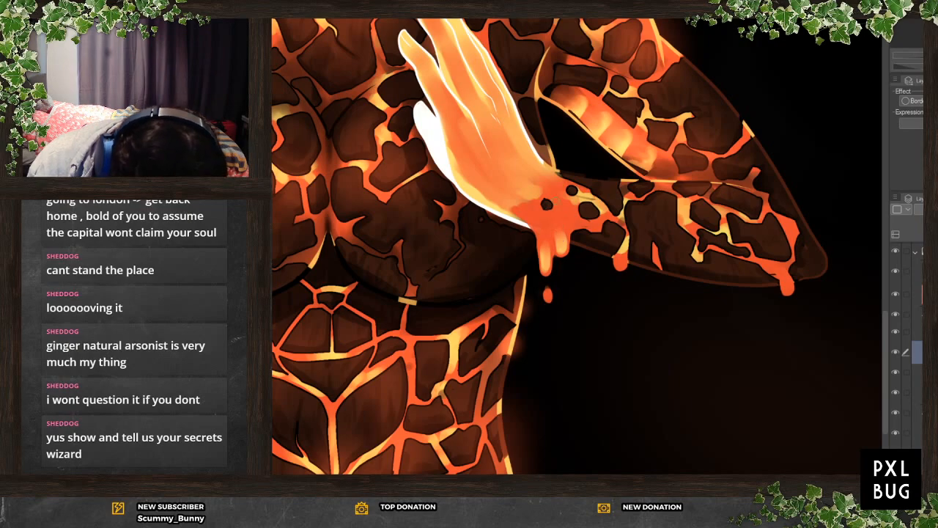
pyautogui.moveTo(620, 250); pyautogui.dragTo(620, 261)
pyautogui.moveTo(785, 275); pyautogui.dragTo(788, 285)
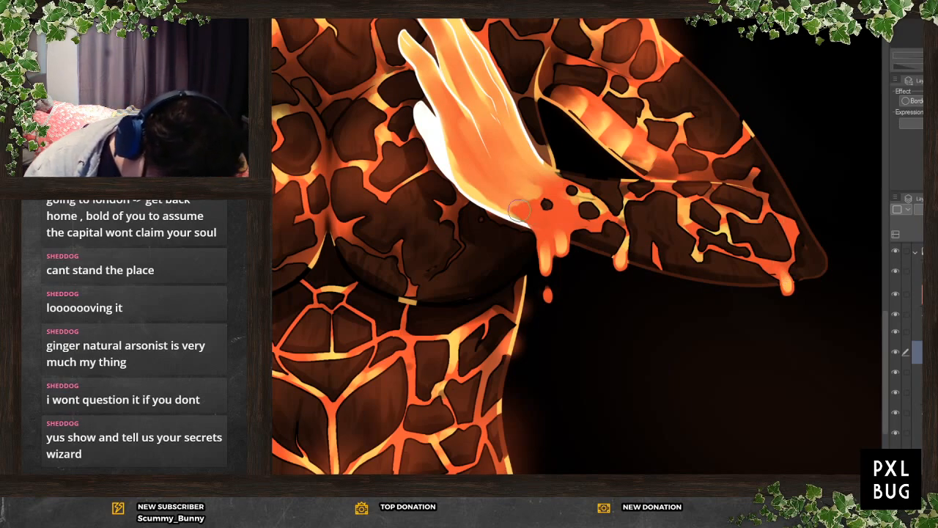
pyautogui.moveTo(513, 210); pyautogui.dragTo(491, 189)
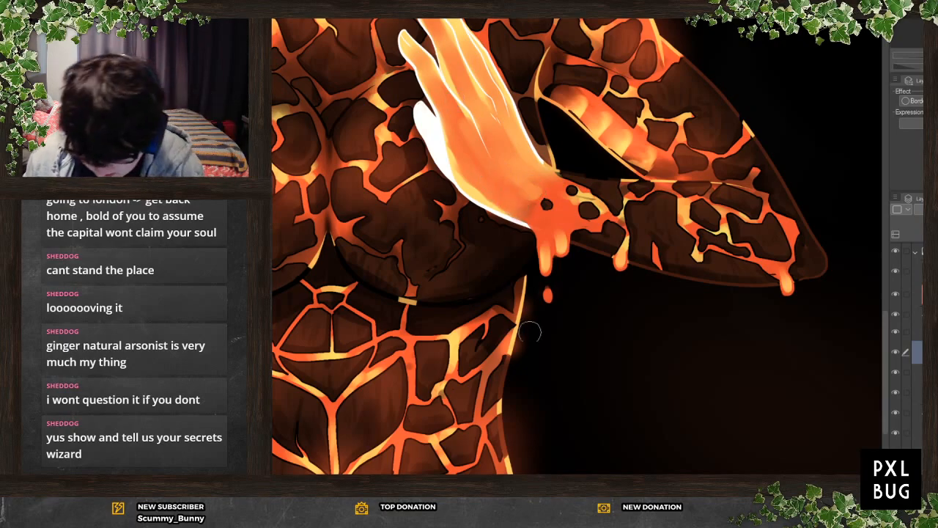
# Dot small dark rock specks onto the lava drips of both forearms and wrists
pyautogui.scroll(-4, 527, 329)
pyautogui.scroll(3, 391, 343)
pyautogui.scroll(3, 281, 328)
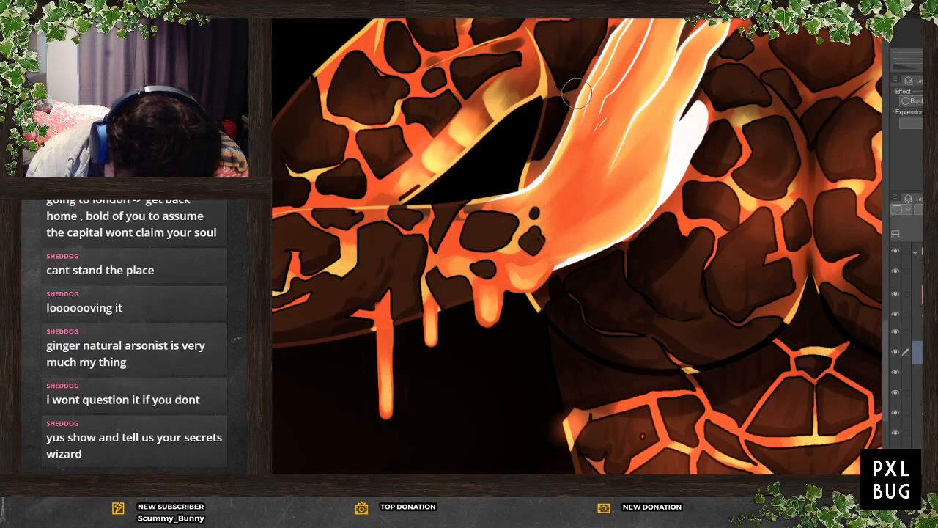
pyautogui.scroll(-3, 576, 93)
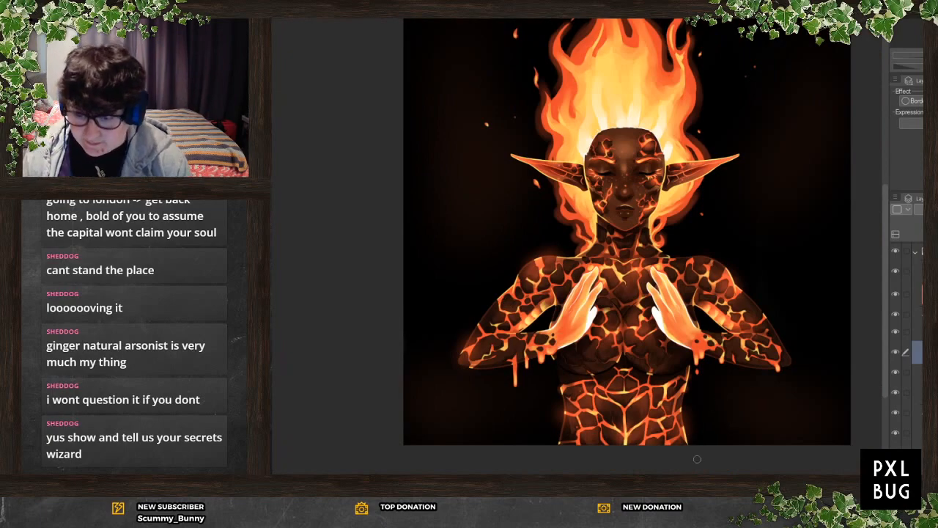
pyautogui.scroll(2, 701, 465)
pyautogui.scroll(1, 702, 468)
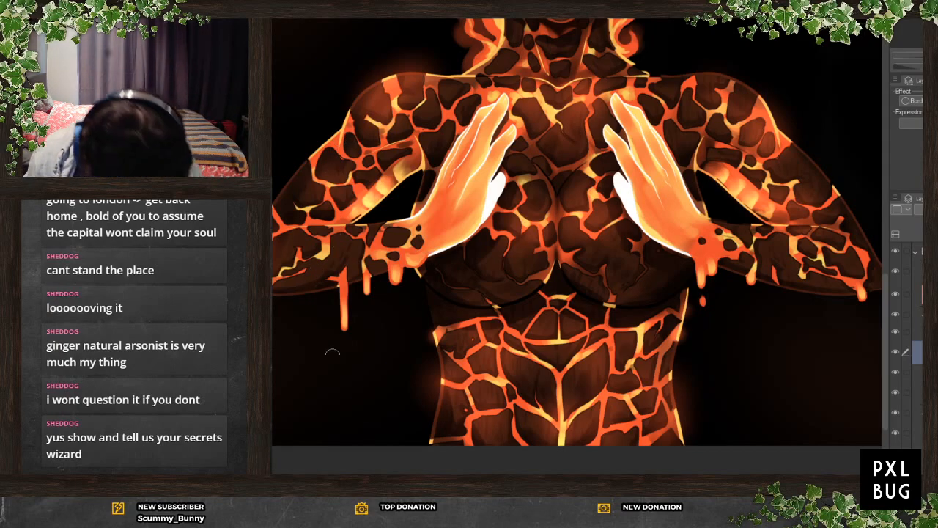
pyautogui.scroll(1, 329, 344)
pyautogui.scroll(1, 316, 318)
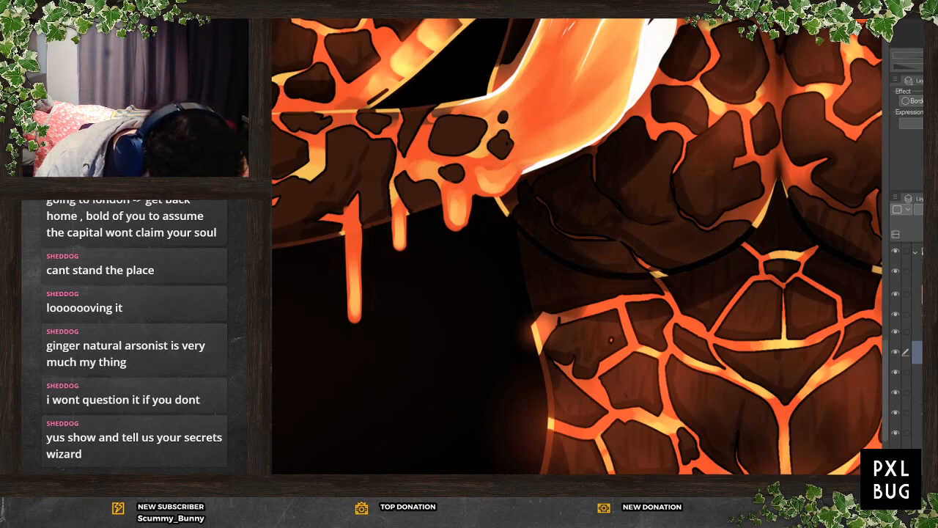
pyautogui.moveTo(352, 247); pyautogui.dragTo(352, 258)
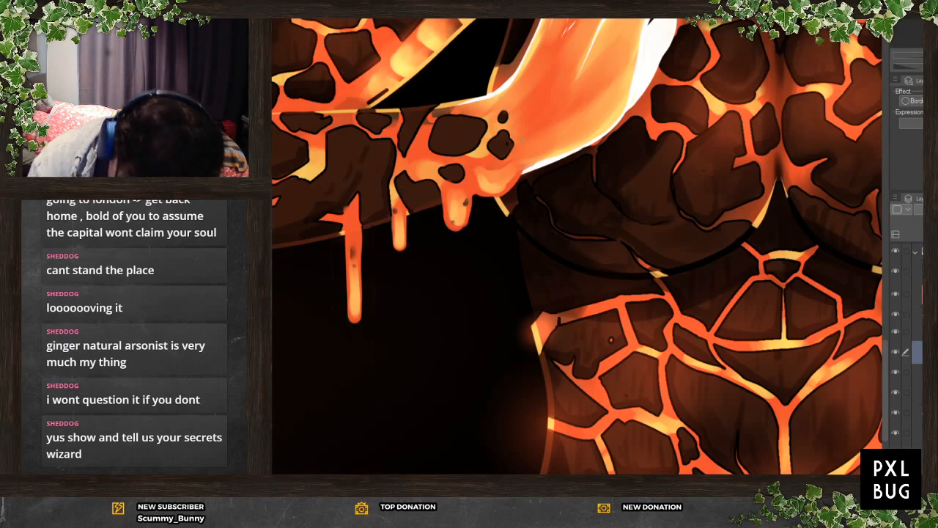
pyautogui.scroll(-2, 402, 327)
pyautogui.scroll(2, 842, 292)
pyautogui.scroll(2, 859, 290)
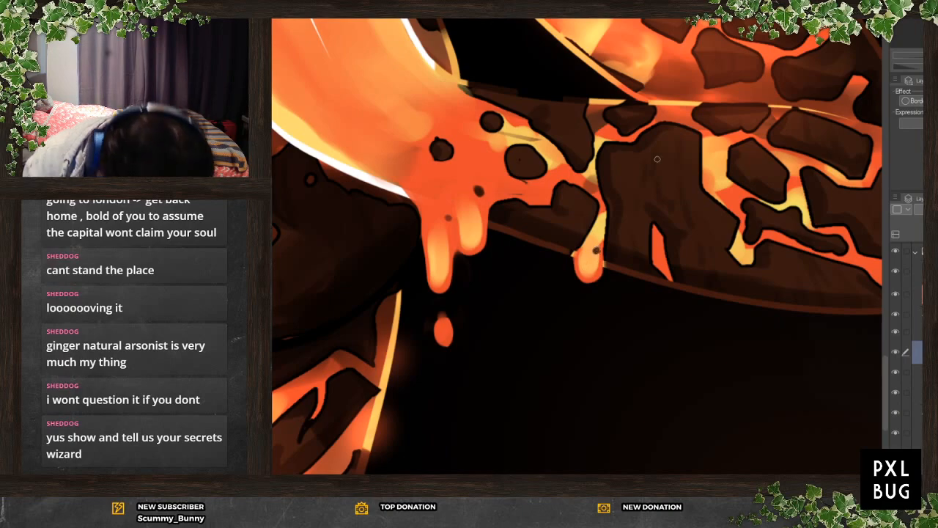
# Paint small bright, near-white highlights inside the rounded tips of the lava drips on both forearms
pyautogui.scroll(-1, 636, 452)
pyautogui.scroll(-2, 635, 451)
pyautogui.scroll(1, 517, 445)
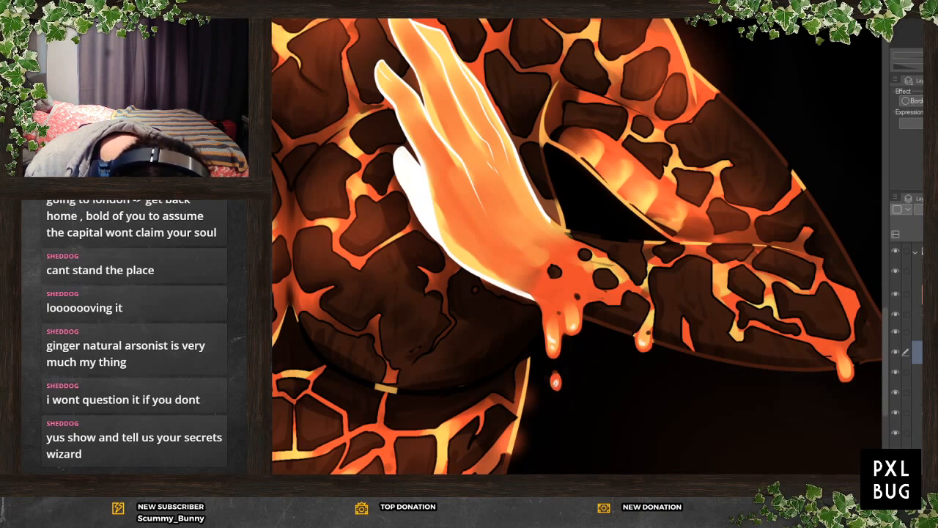
pyautogui.scroll(-3, 622, 376)
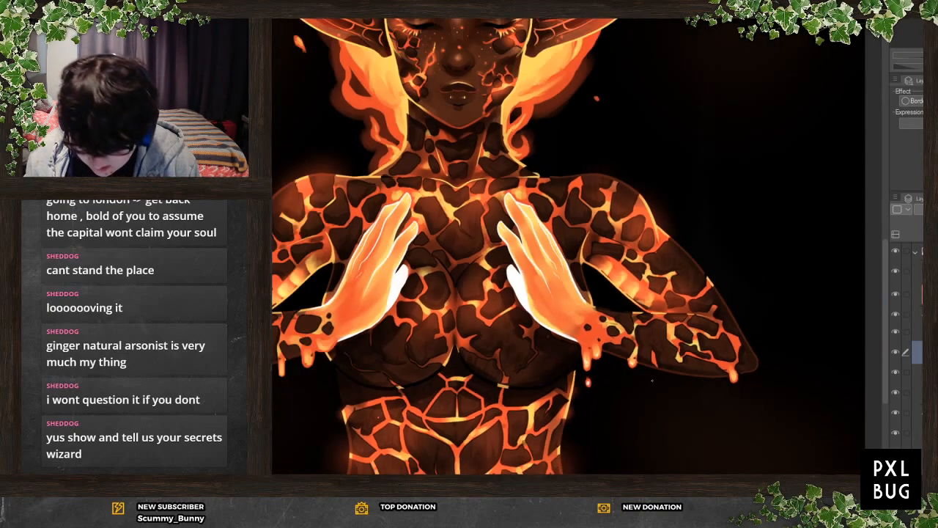
pyautogui.scroll(4, 745, 380)
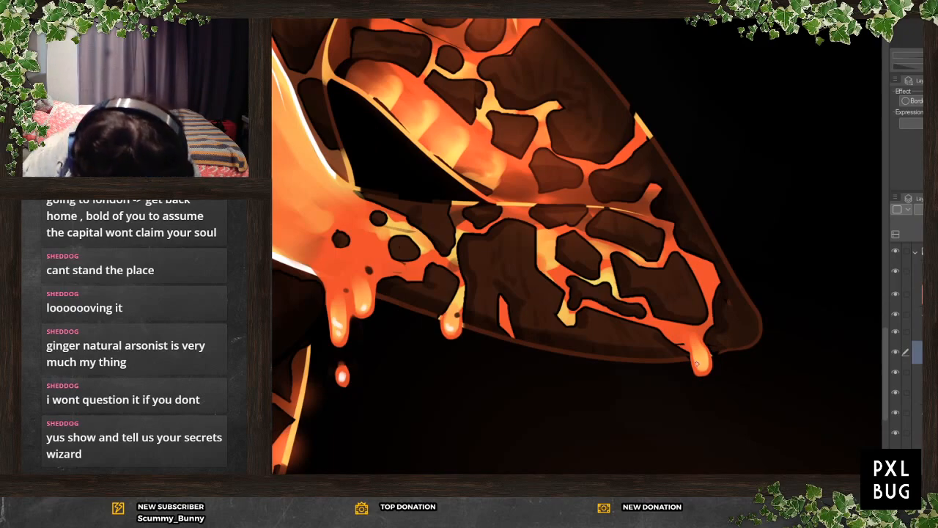
pyautogui.scroll(-3, 706, 341)
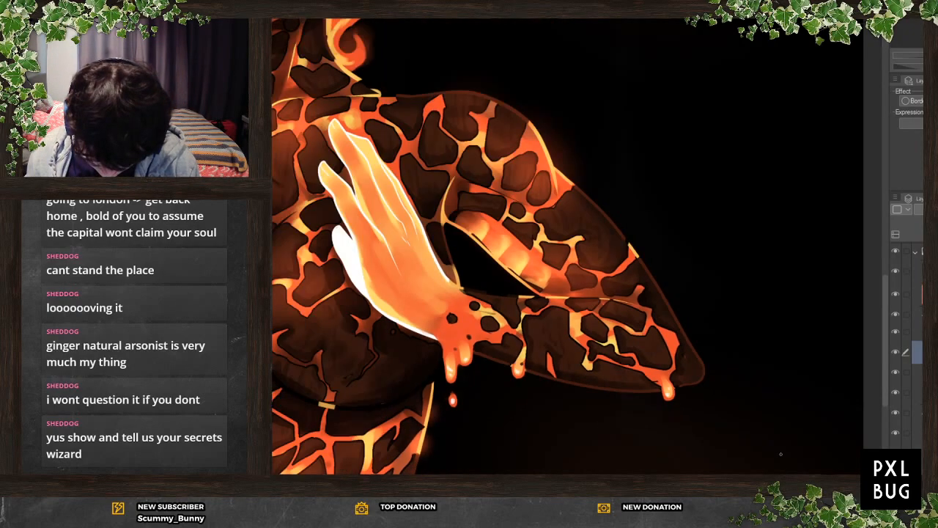
pyautogui.scroll(4, 327, 448)
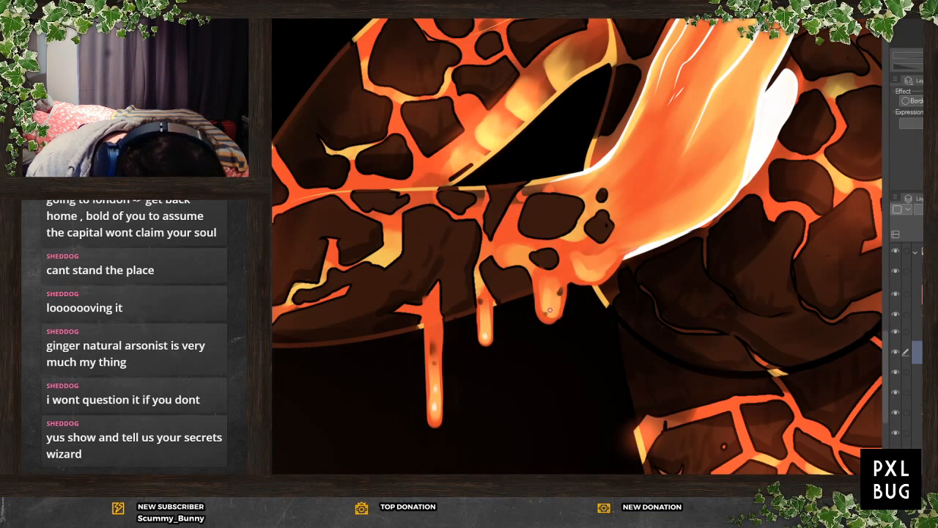
pyautogui.moveTo(553, 309); pyautogui.dragTo(548, 297)
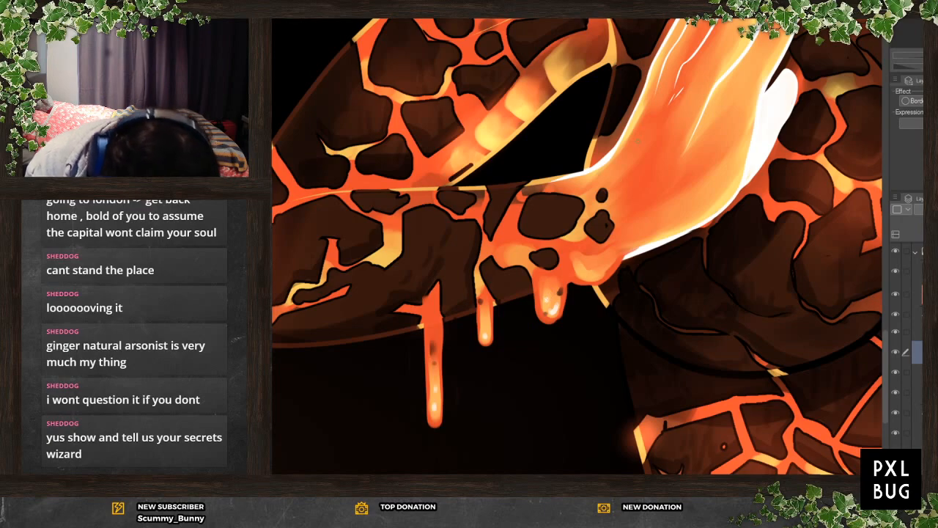
pyautogui.click(599, 262)
# Remove the orange glow line between the lips so that the dark mouth line is left clean
pyautogui.scroll(-4, 499, 405)
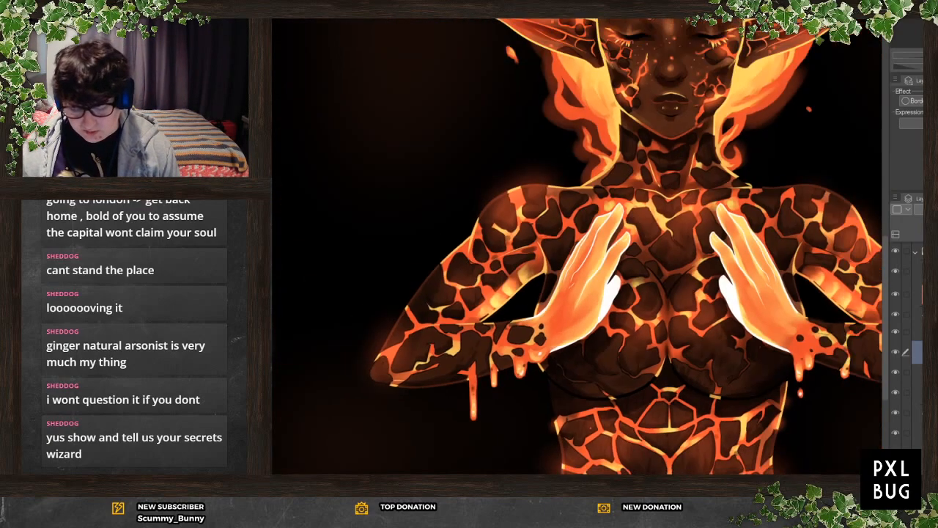
pyautogui.scroll(-3, 590, 375)
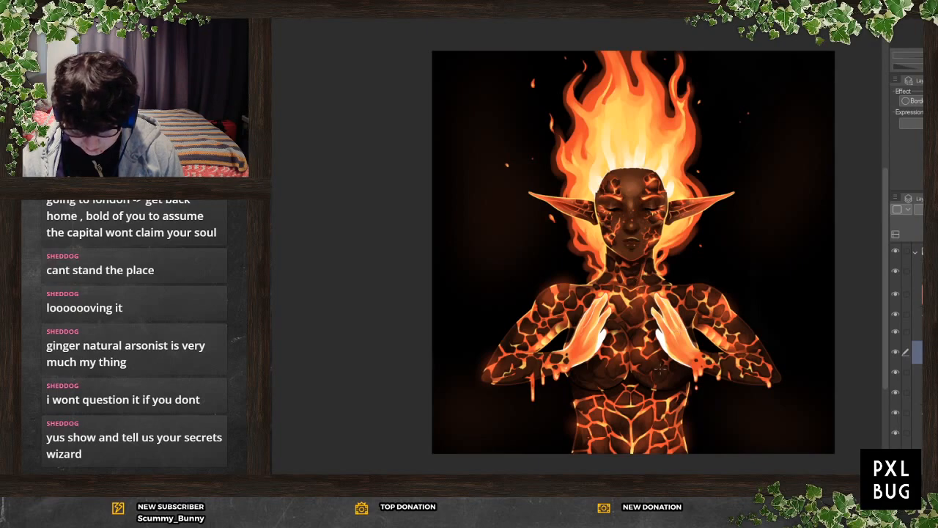
pyautogui.scroll(2, 658, 373)
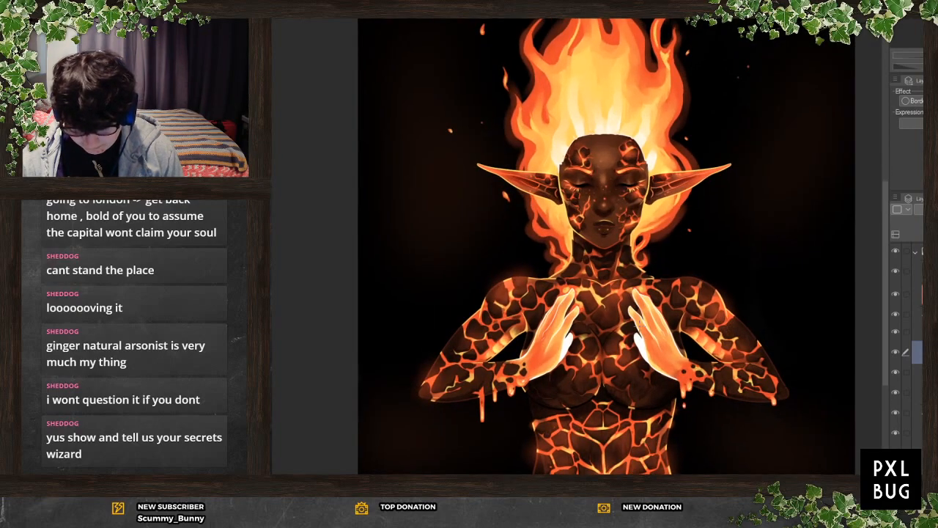
pyautogui.scroll(5, 610, 248)
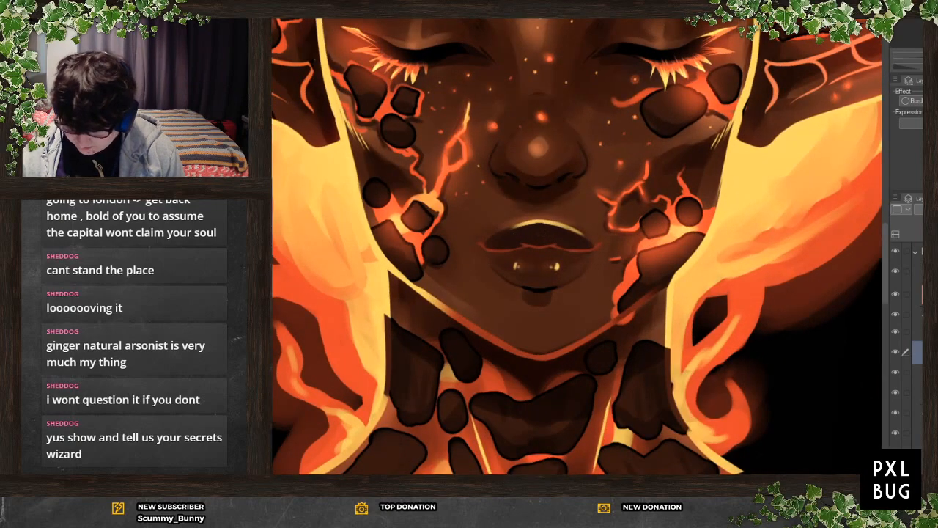
pyautogui.click(921, 372)
pyautogui.click(919, 393)
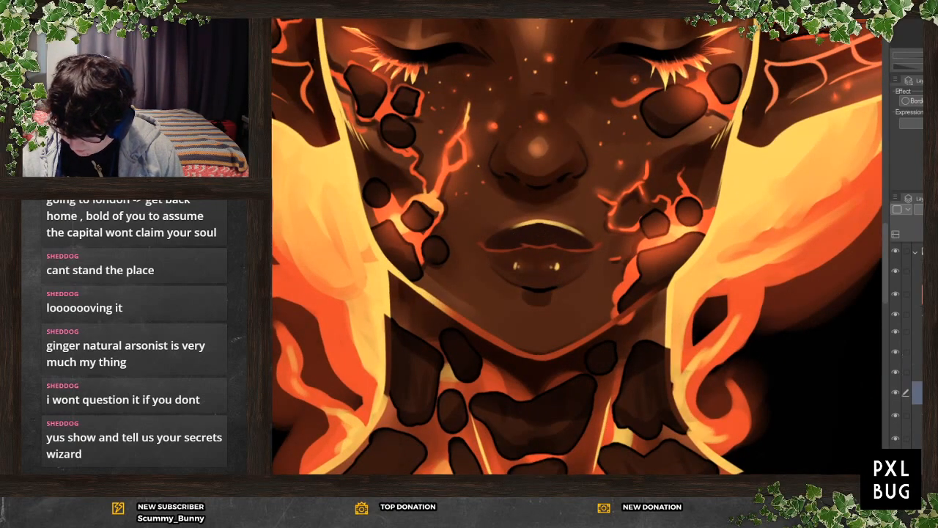
pyautogui.click(922, 462)
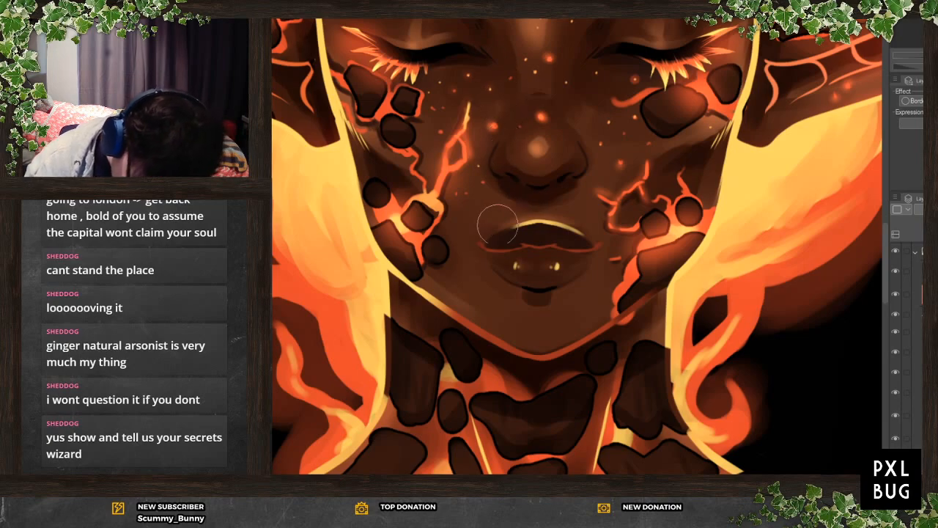
pyautogui.moveTo(480, 244); pyautogui.dragTo(588, 255)
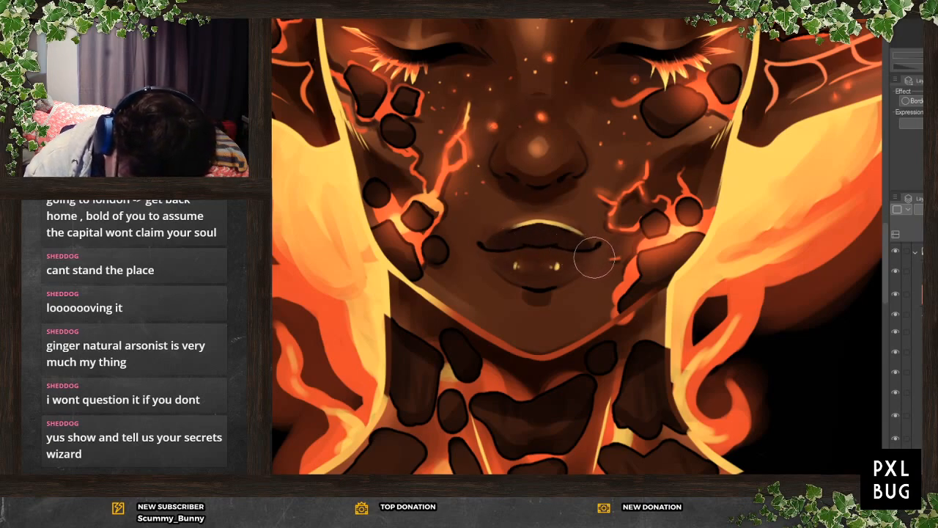
# Paint thin yellow vertical highlights on both closed eyelids just above the lash lines
pyautogui.hotkey('ctrl', '-')
pyautogui.hotkey('ctrl', '-')
pyautogui.hotkey('ctrl', '-')
pyautogui.hotkey('ctrl', '-')
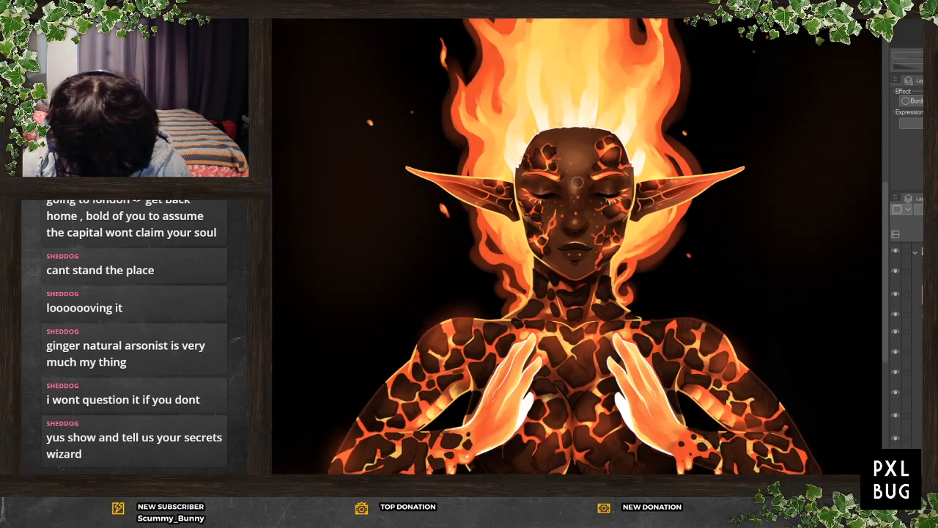
pyautogui.scroll(5, 538, 199)
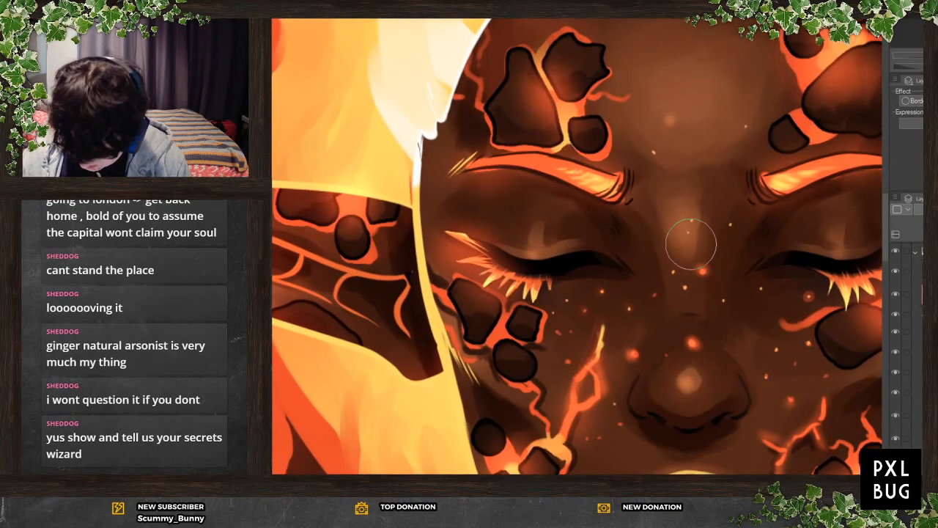
pyautogui.click(918, 393)
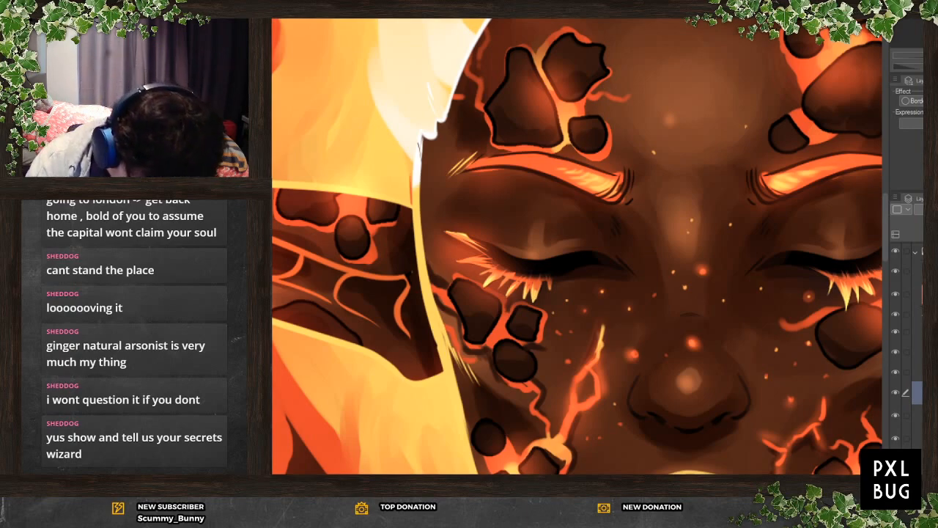
pyautogui.moveTo(532, 252); pyautogui.dragTo(536, 223)
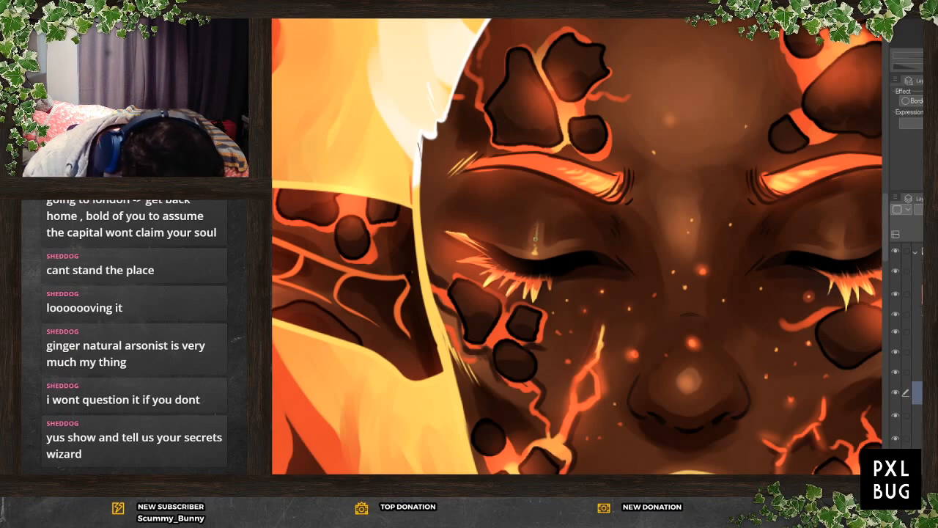
pyautogui.scroll(-2, 481, 262)
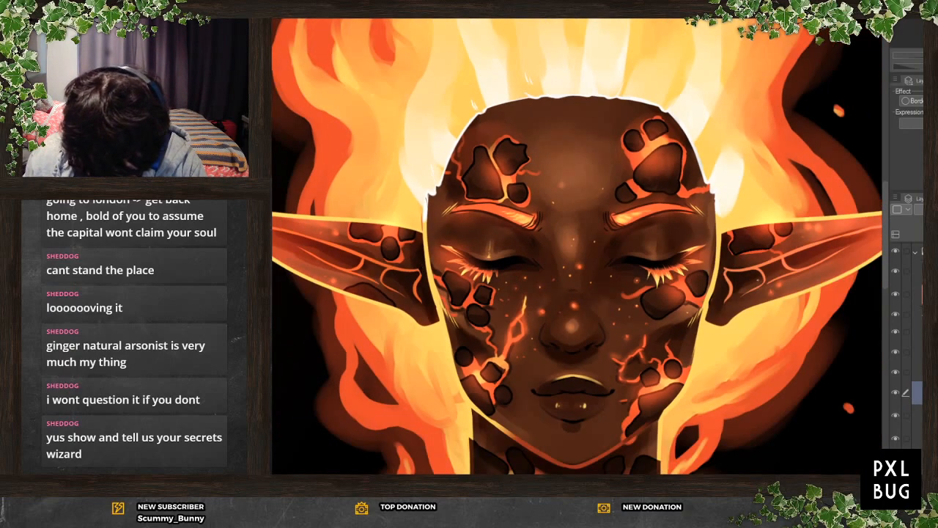
pyautogui.scroll(1, 751, 276)
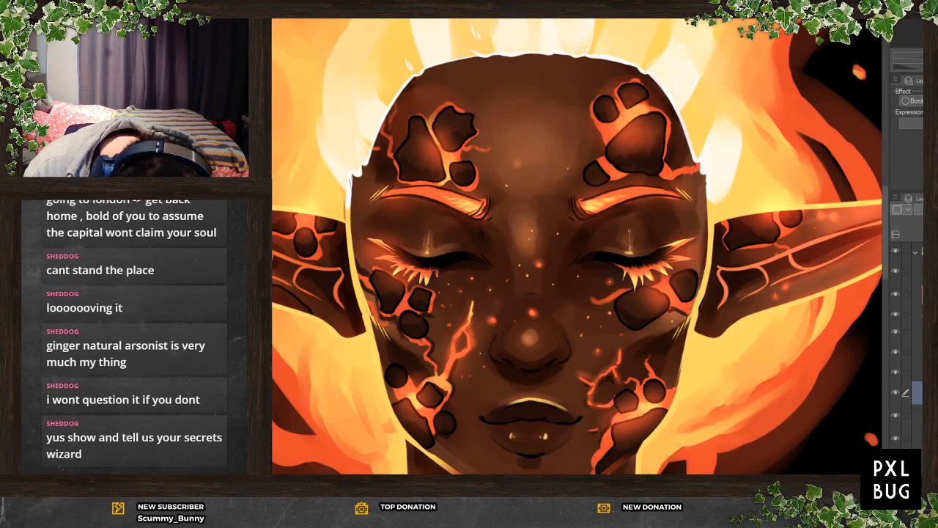
pyautogui.moveTo(645, 220); pyautogui.dragTo(608, 367)
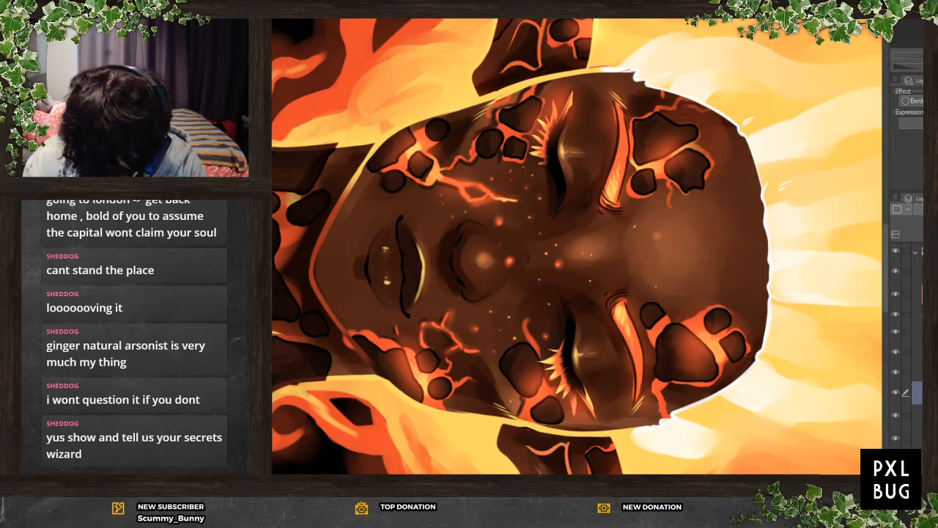
# Extend the yellow rim highlight along the upper lip's edge toward the left-hand corner of the mouth
pyautogui.hotkey('ctrl', '@')
pyautogui.scroll(-5, 536, 130)
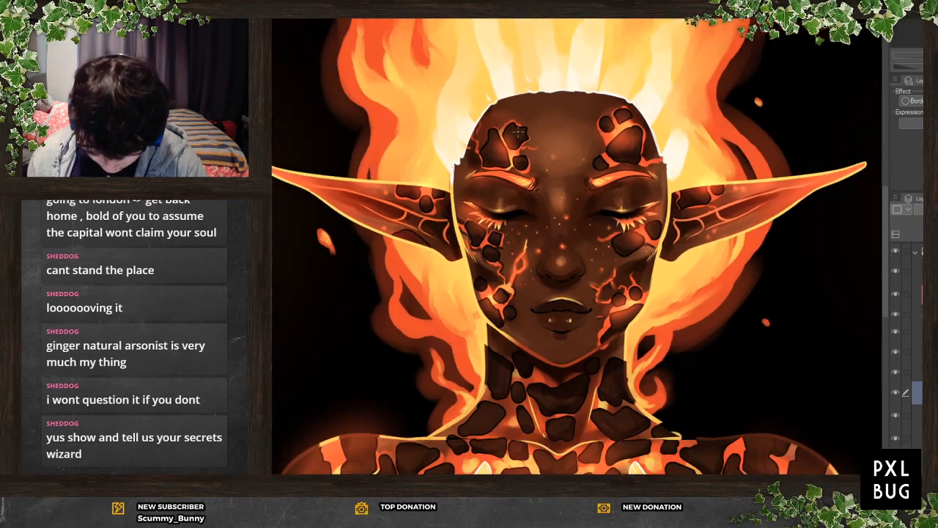
pyautogui.scroll(-1, 651, 212)
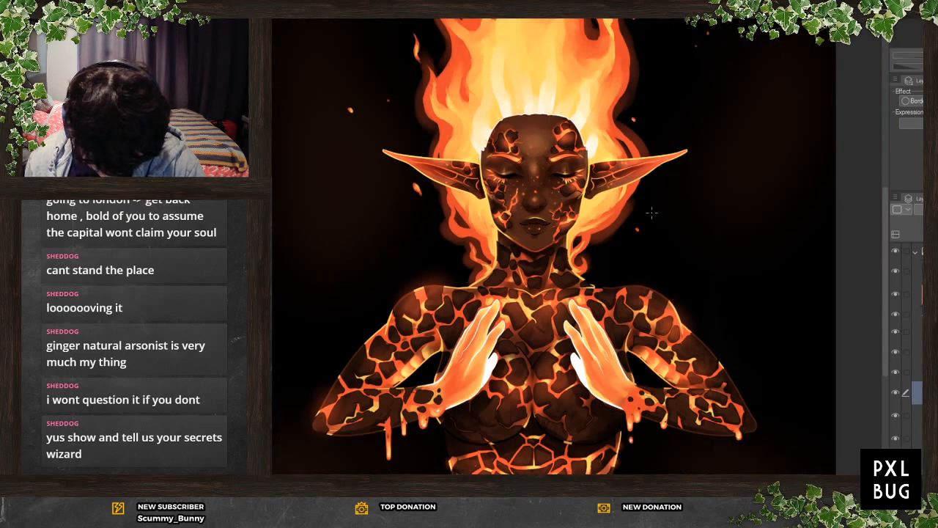
pyautogui.scroll(1, 524, 173)
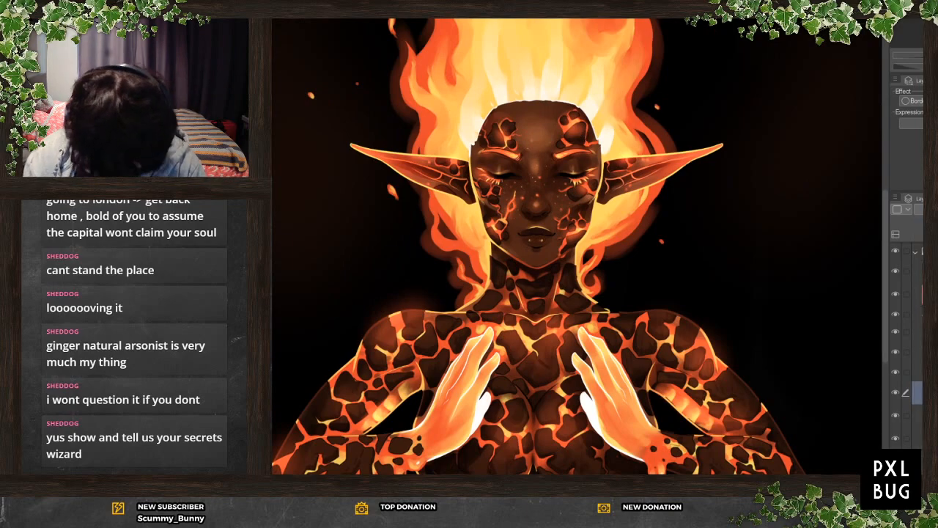
pyautogui.scroll(5, 535, 231)
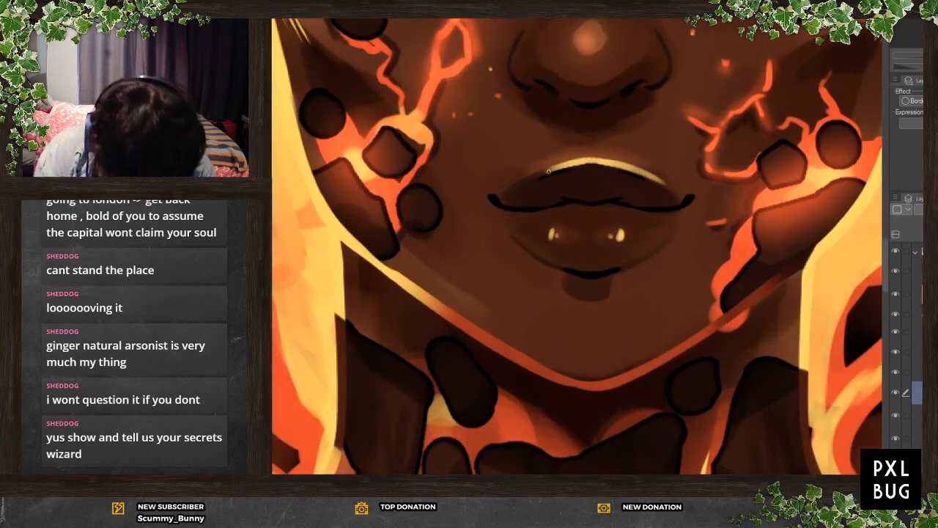
pyautogui.moveTo(558, 167); pyautogui.dragTo(519, 184)
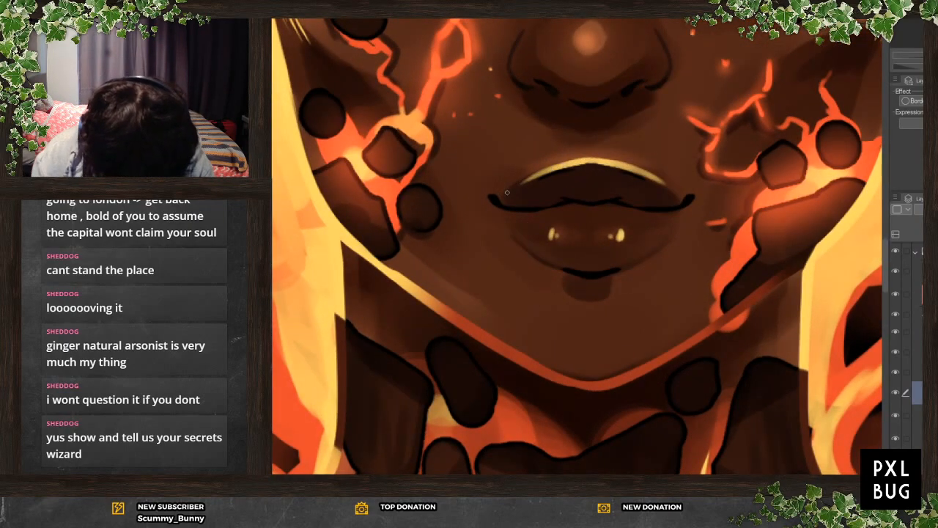
# Examine the whole illustration and the face at several magnifications to judge the overall lighting and contrast
pyautogui.hotkey('ctrl', '0')
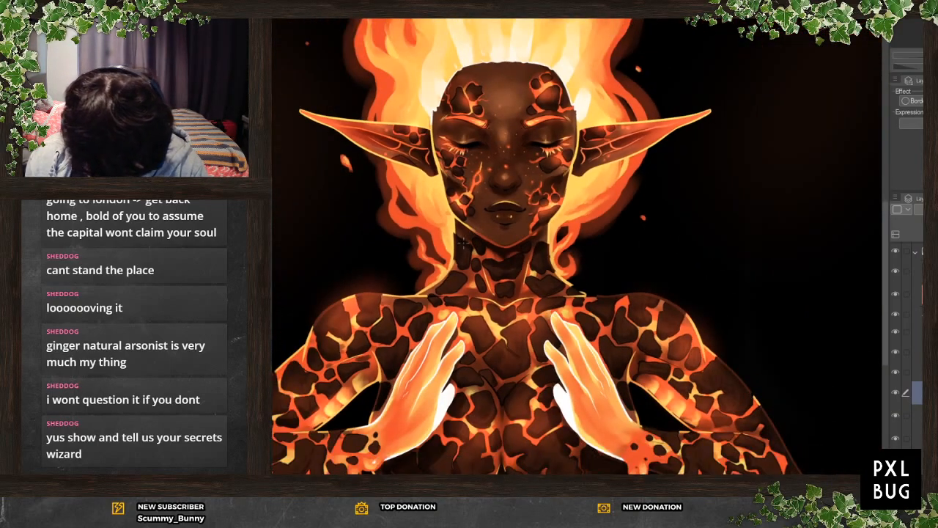
pyautogui.hotkey('ctrl', '0')
pyautogui.scroll(5, 595, 207)
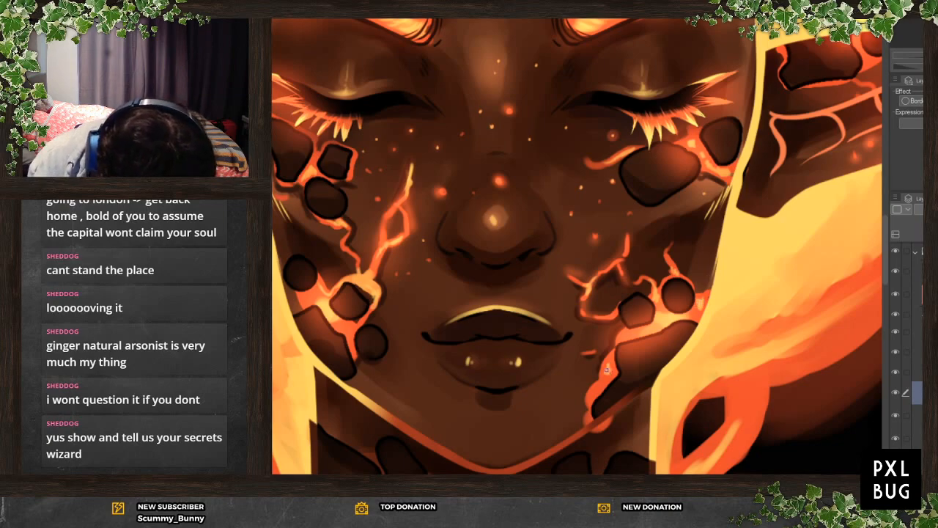
pyautogui.scroll(-10, 614, 352)
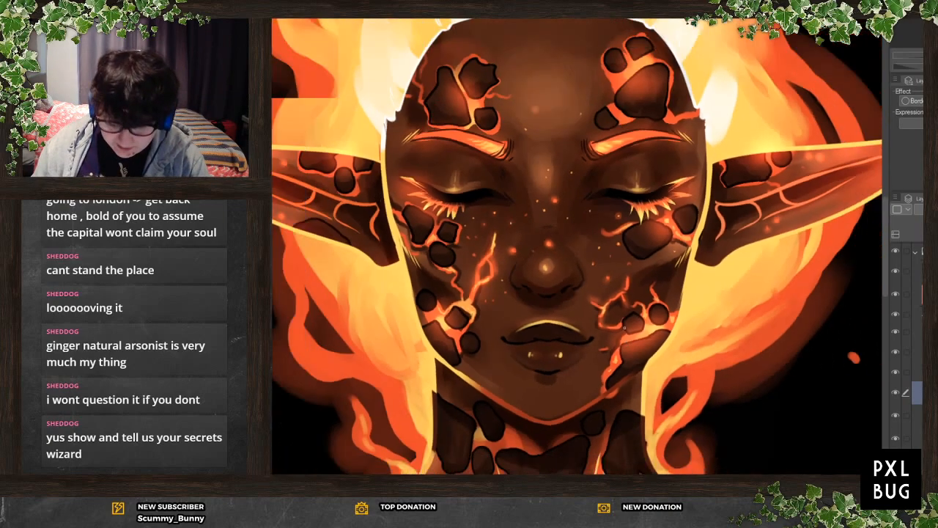
pyautogui.scroll(3, 620, 359)
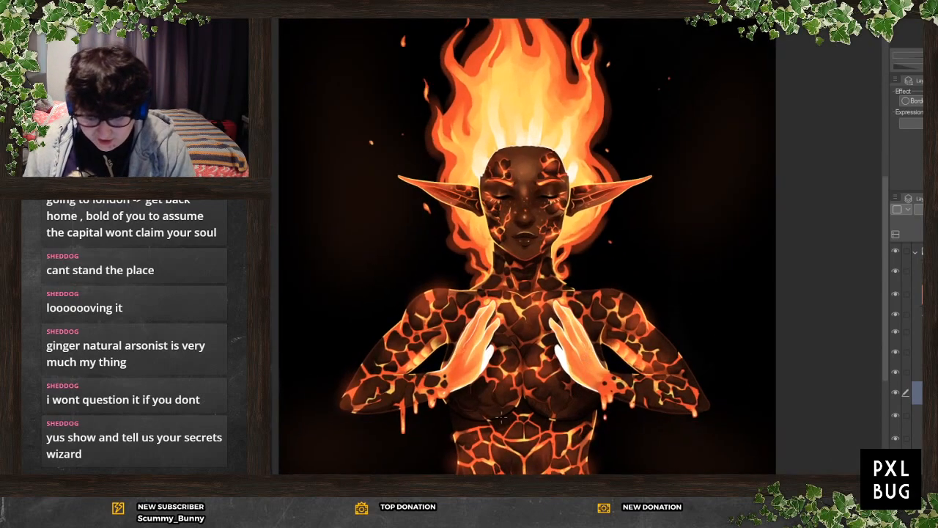
pyautogui.scroll(-2, 729, 401)
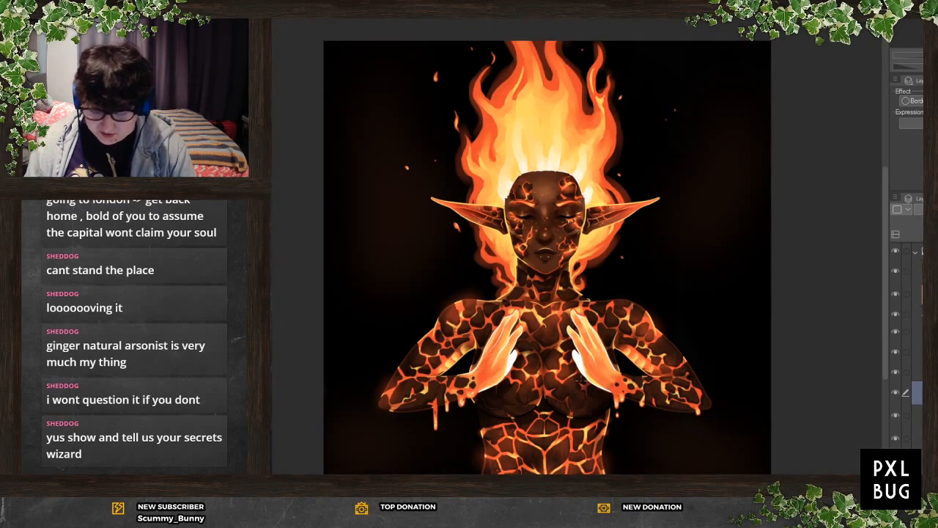
pyautogui.scroll(-1, 580, 378)
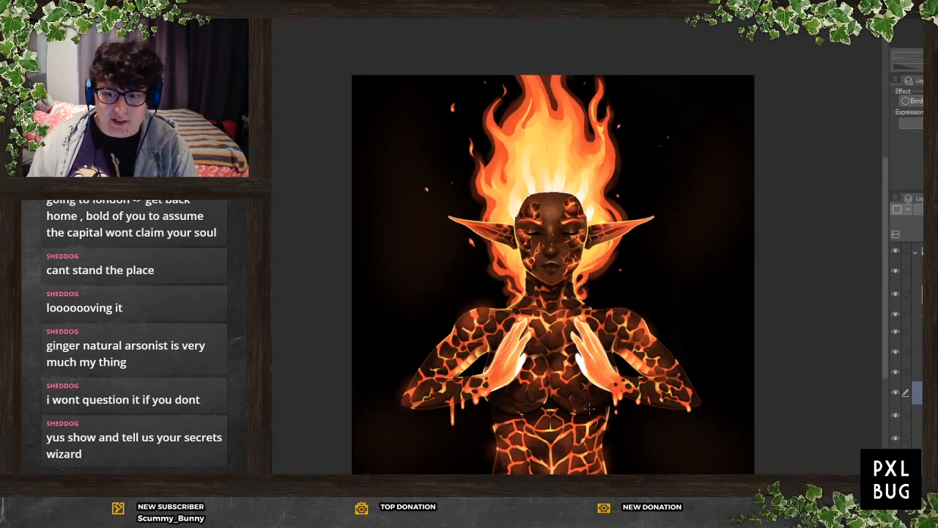
pyautogui.scroll(-1, 415, 354)
pyautogui.scroll(-1, 367, 360)
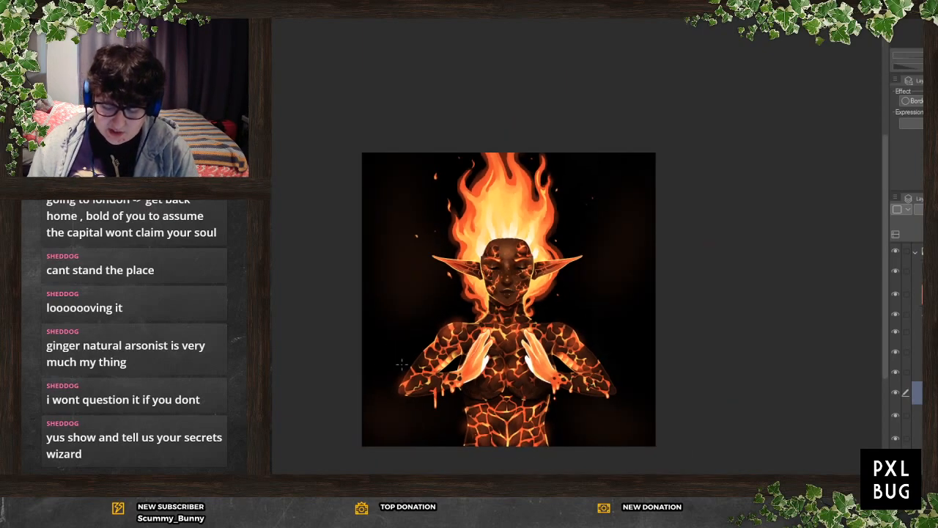
pyautogui.scroll(3, 388, 370)
pyautogui.scroll(-2, 408, 379)
pyautogui.scroll(1, 441, 330)
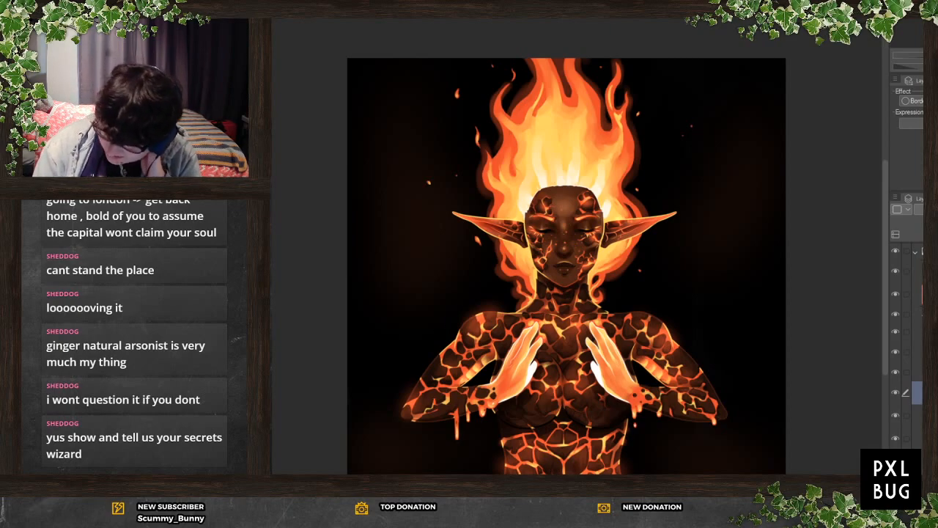
pyautogui.click(925, 372)
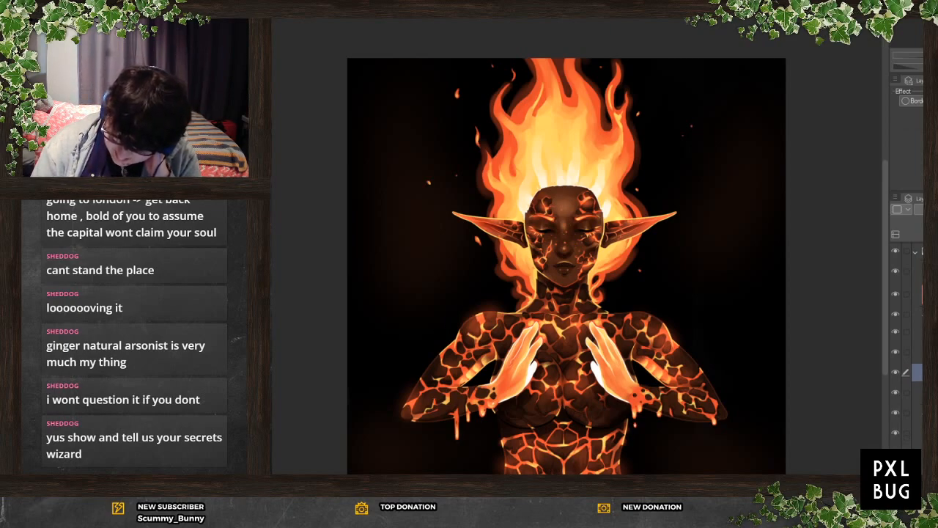
pyautogui.click(925, 454)
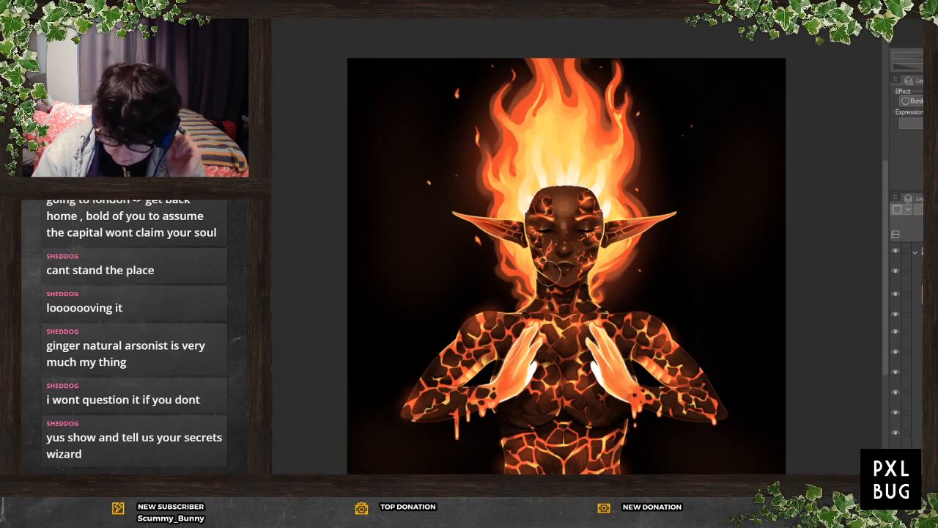
pyautogui.moveTo(501, 254); pyautogui.dragTo(522, 294)
pyautogui.hotkey('ctrl', 'z')
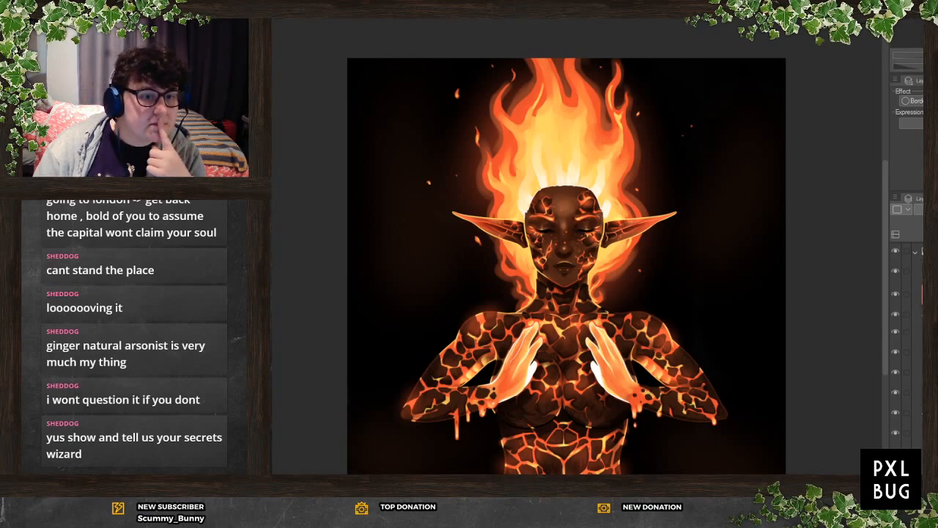
pyautogui.hotkey('ctrl', 'z')
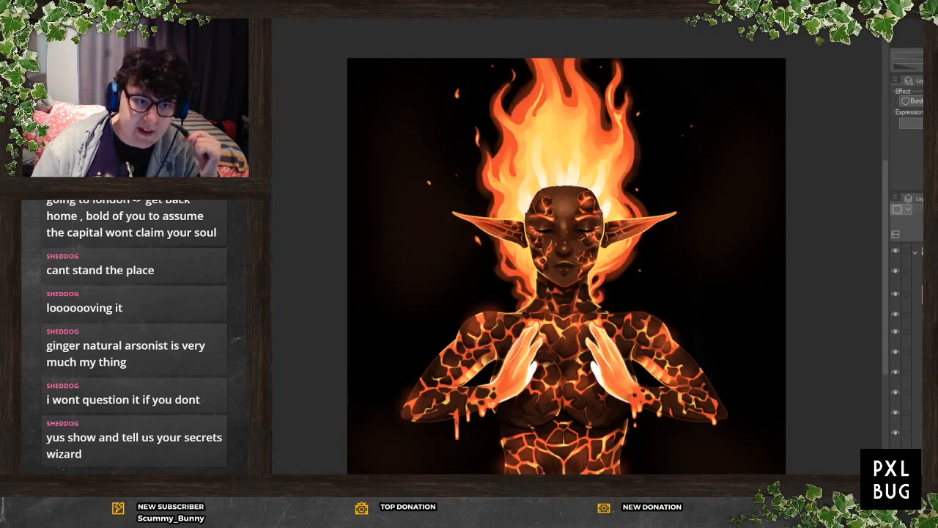
pyautogui.hotkey('ctrl', 'y')
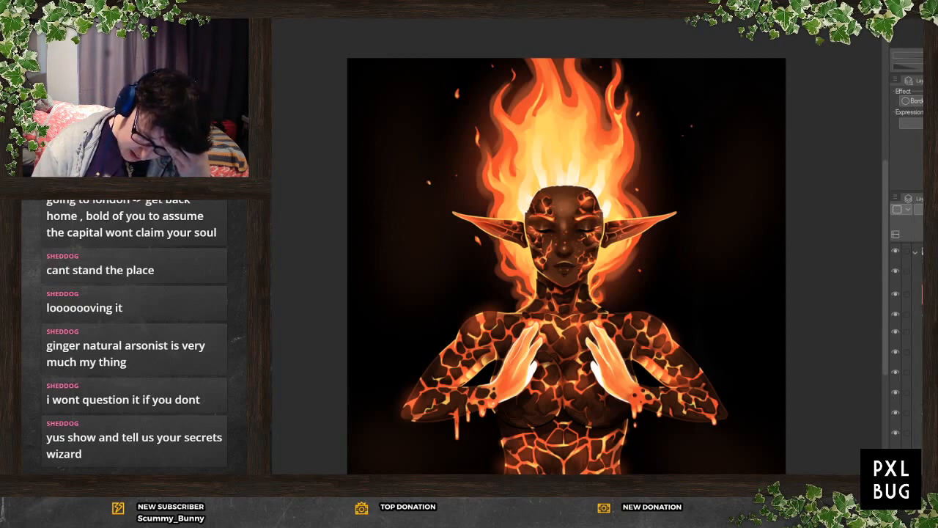
# Try painting a broad, flat orange glow behind both ears and up around both sides of the hair flames
pyautogui.click(919, 209)
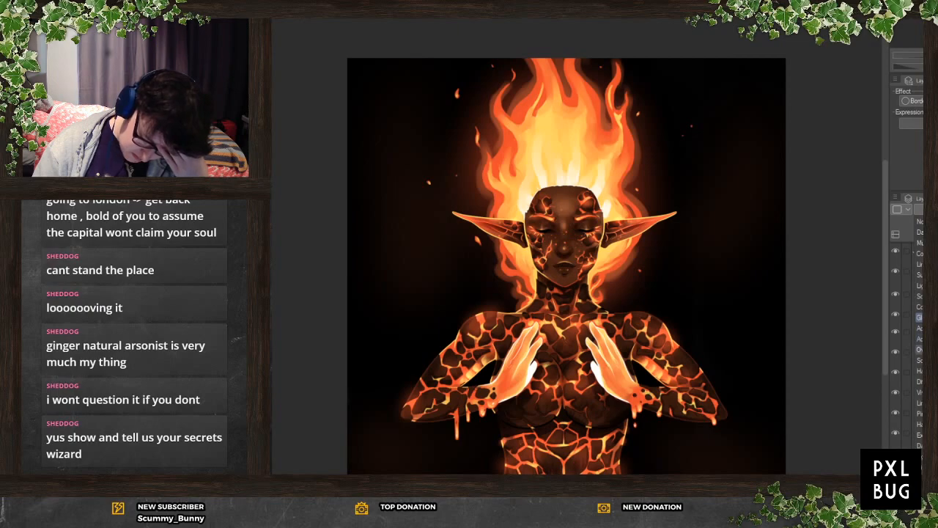
pyautogui.press('Escape')
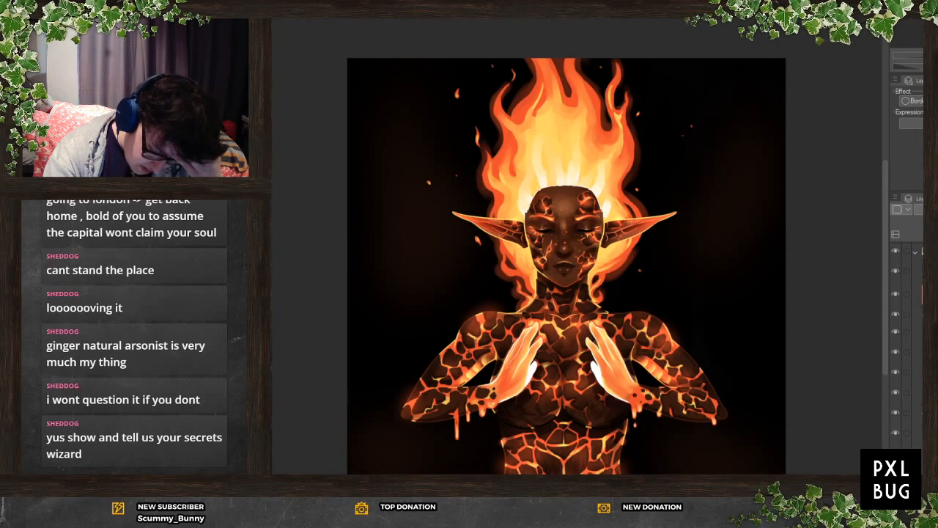
pyautogui.moveTo(526, 223); pyautogui.dragTo(494, 208)
pyautogui.moveTo(610, 225)
pyautogui.mouseDown()
pyautogui.moveTo(632, 220)
pyautogui.moveTo(623, 205)
pyautogui.mouseUp()
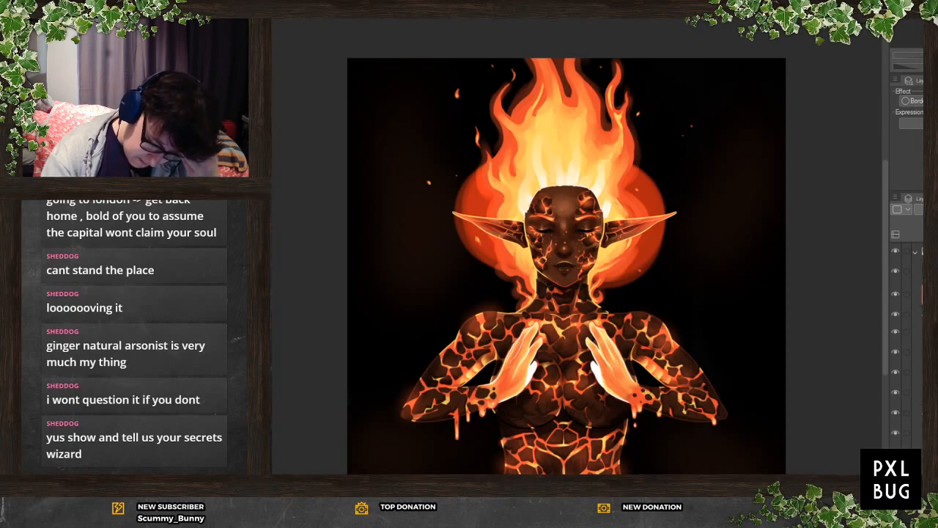
pyautogui.moveTo(484, 264)
pyautogui.mouseDown()
pyautogui.moveTo(458, 233)
pyautogui.moveTo(491, 132)
pyautogui.moveTo(526, 81)
pyautogui.mouseUp()
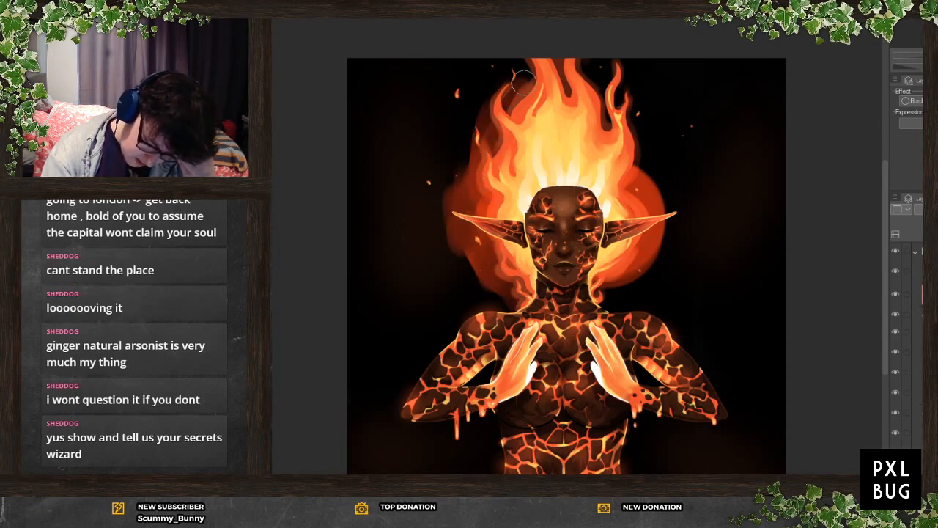
pyautogui.moveTo(642, 176)
pyautogui.mouseDown()
pyautogui.moveTo(636, 131)
pyautogui.moveTo(603, 79)
pyautogui.mouseUp()
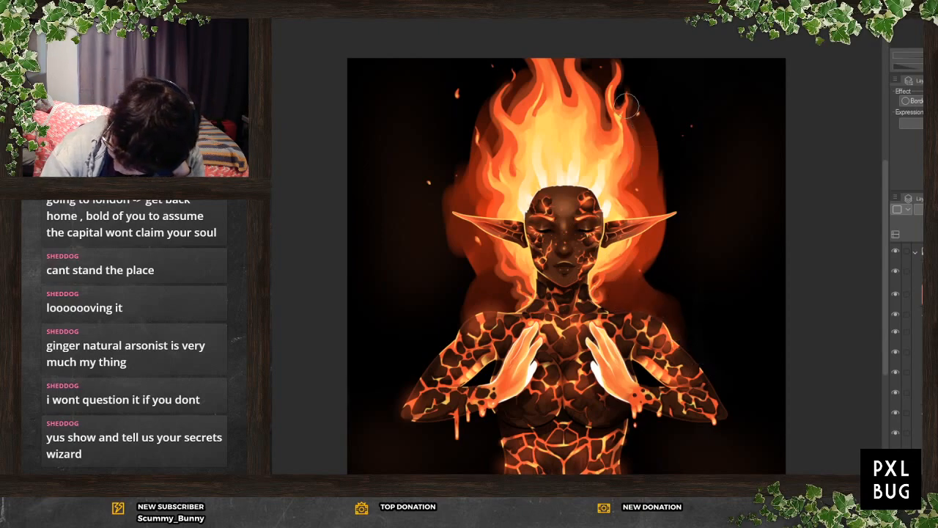
pyautogui.moveTo(471, 166); pyautogui.dragTo(483, 102)
# Set the glow layer to an additive glow blending mode and paint soft orange glows with bright yellow cores on the floating embers
pyautogui.click(919, 210)
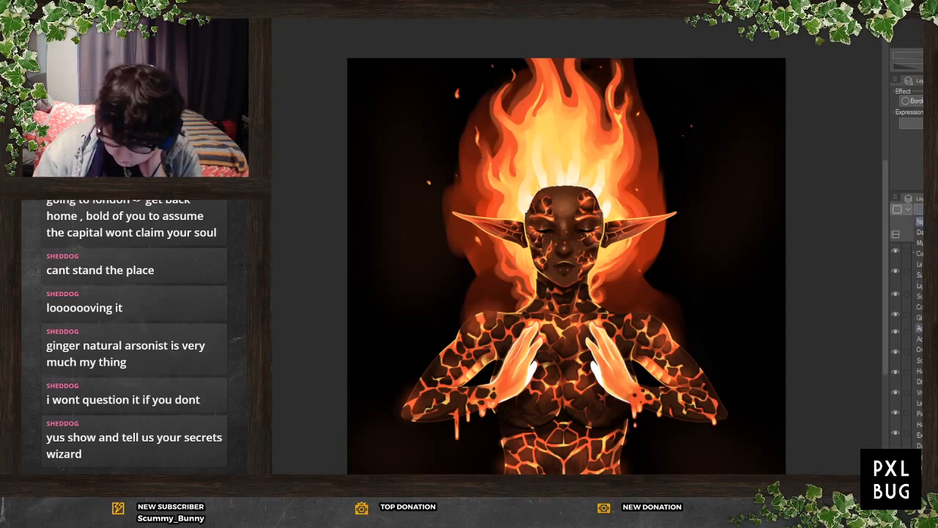
pyautogui.click(920, 338)
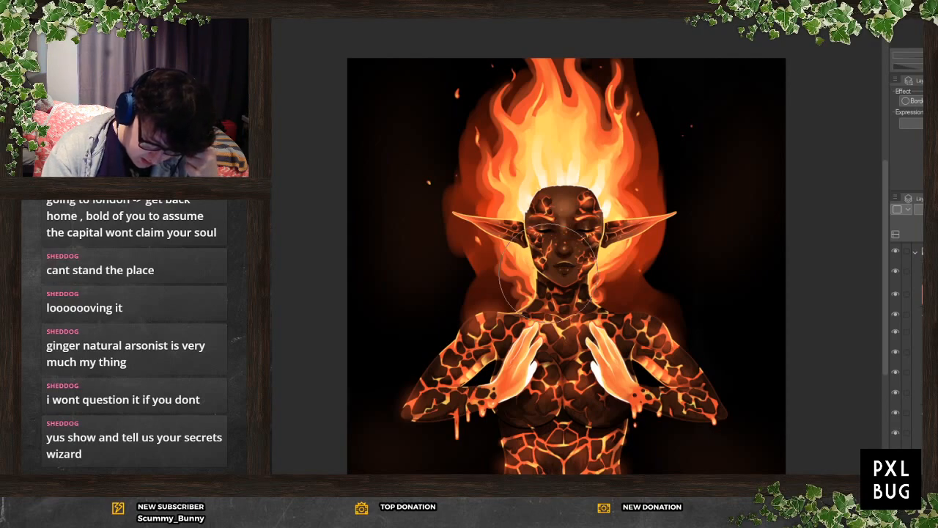
pyautogui.press('b')
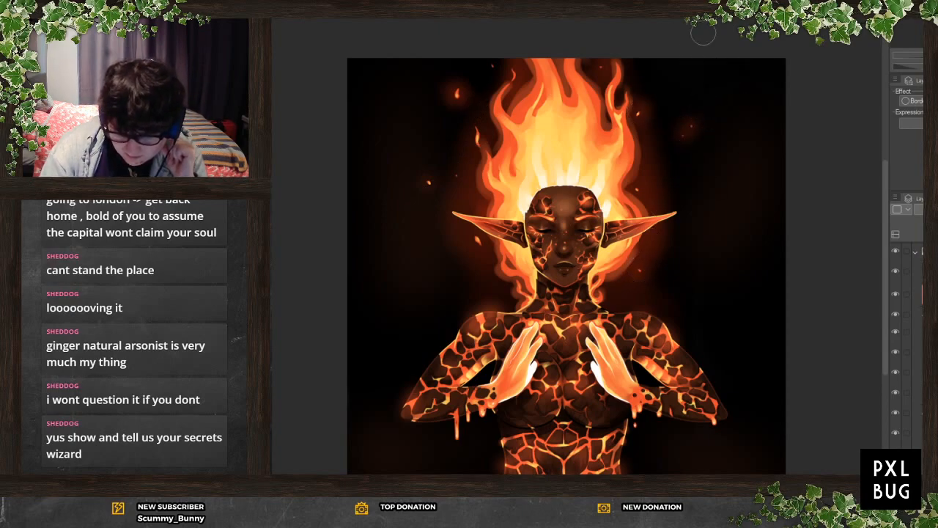
pyautogui.click(917, 433)
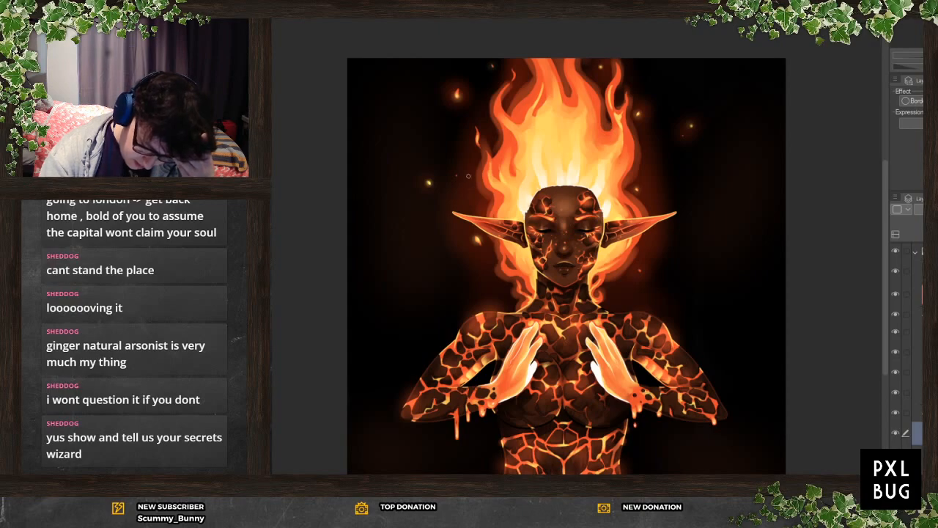
# Check how the ember glows read against the flames and dark background, both close up and in the full composition
pyautogui.scroll(4, 598, 182)
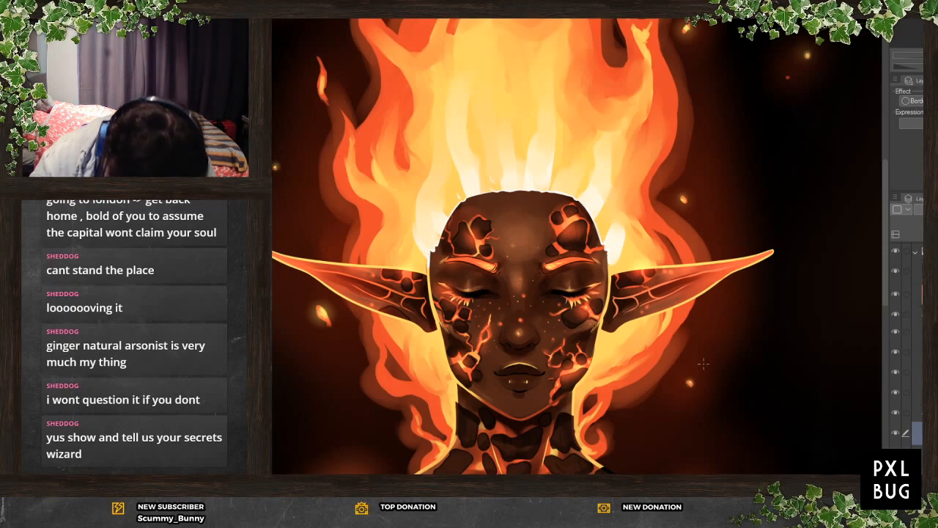
pyautogui.scroll(-3, 632, 351)
pyautogui.scroll(1, 552, 82)
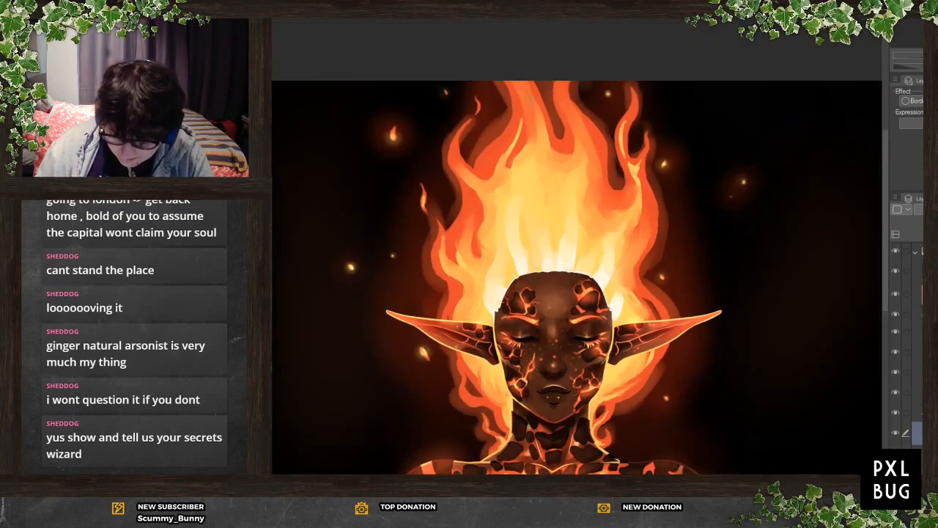
pyautogui.scroll(-3, 552, 242)
pyautogui.scroll(-6, 637, 381)
pyautogui.scroll(5, 594, 50)
pyautogui.scroll(2, 541, 34)
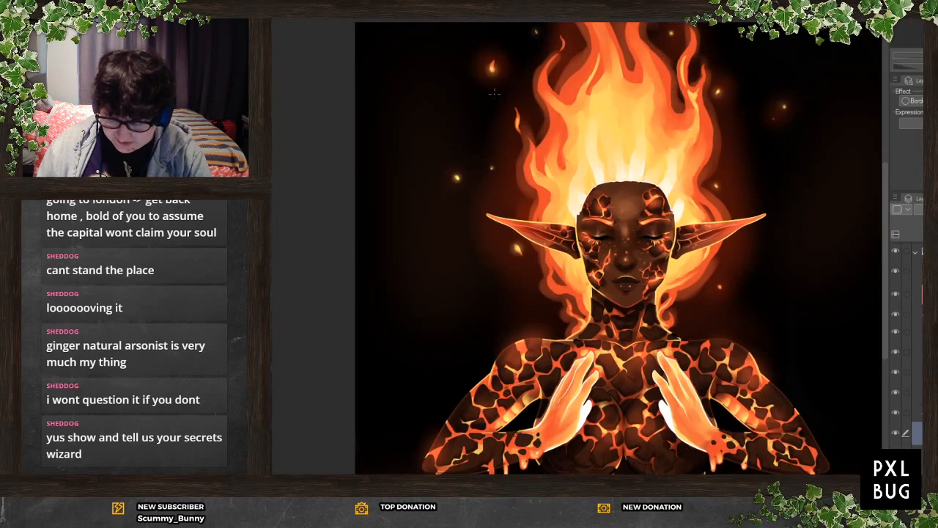
pyautogui.scroll(-3, 498, 91)
pyautogui.scroll(2, 453, 277)
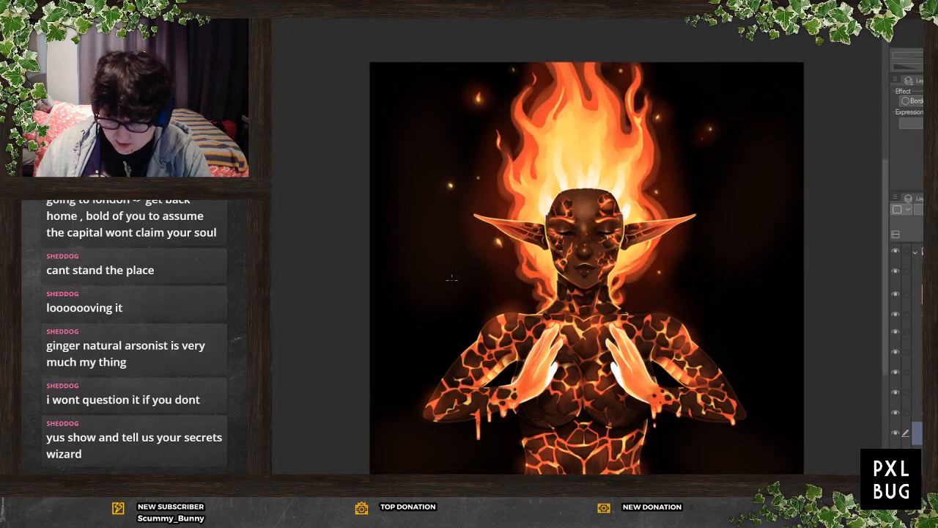
pyautogui.scroll(1, 453, 276)
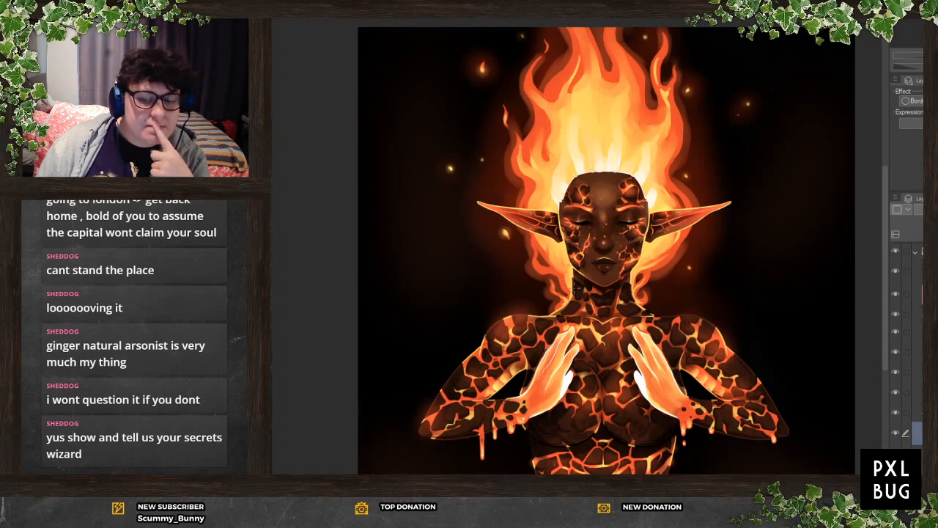
pyautogui.scroll(-2, 607, 250)
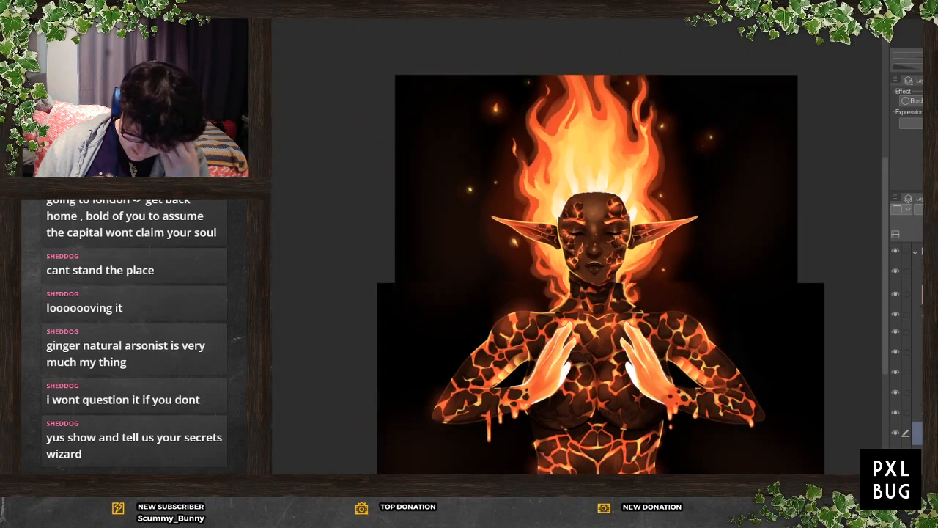
pyautogui.scroll(1, 607, 251)
pyautogui.scroll(1, 590, 247)
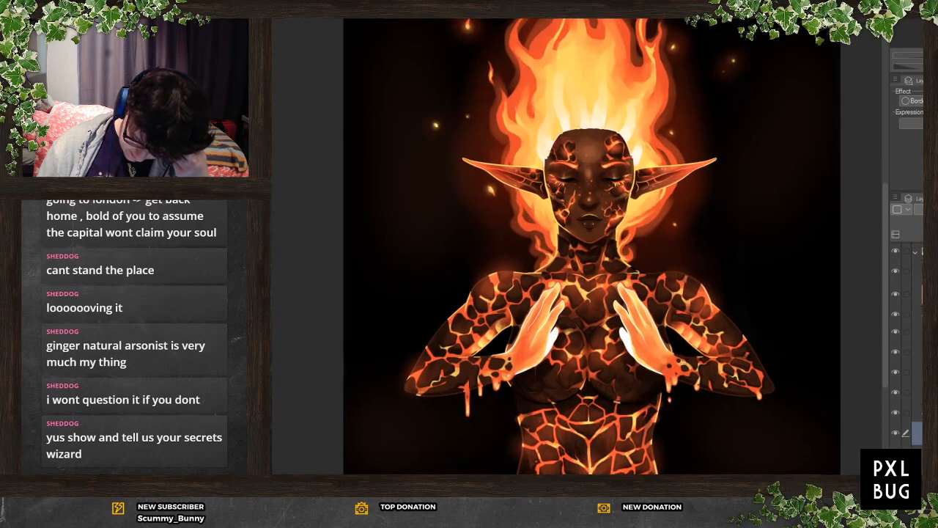
# Add a new layer with a large soft glow over each hand and set it to an additive glow blending mode
pyautogui.click(918, 332)
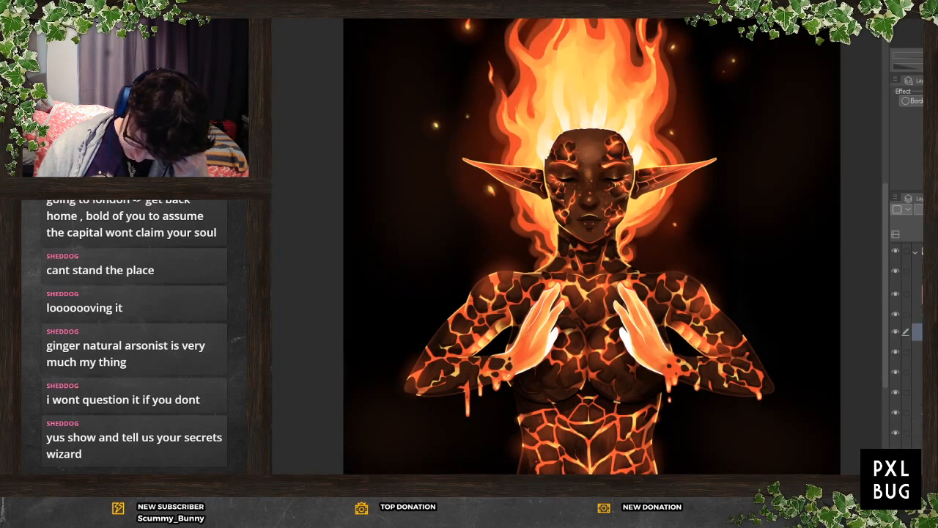
pyautogui.hotkey('ctrl', 'shift', 'n')
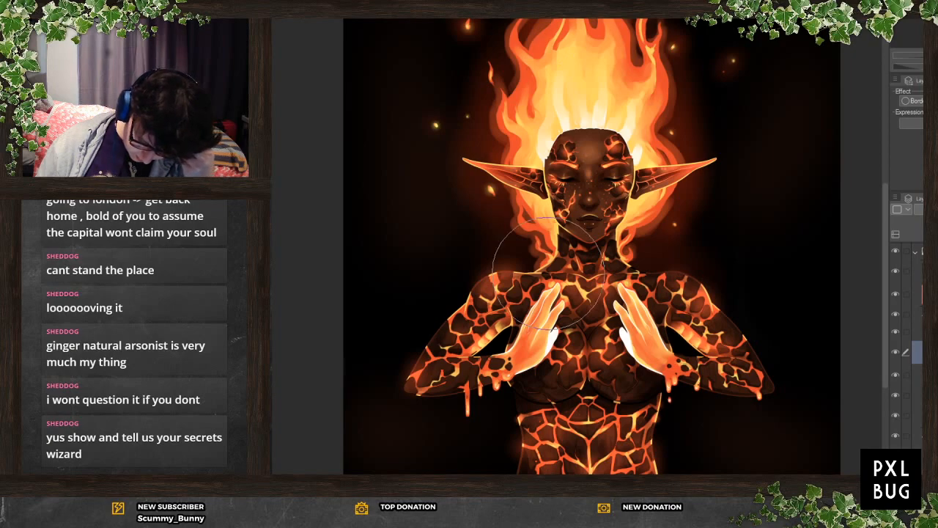
pyautogui.click(542, 329)
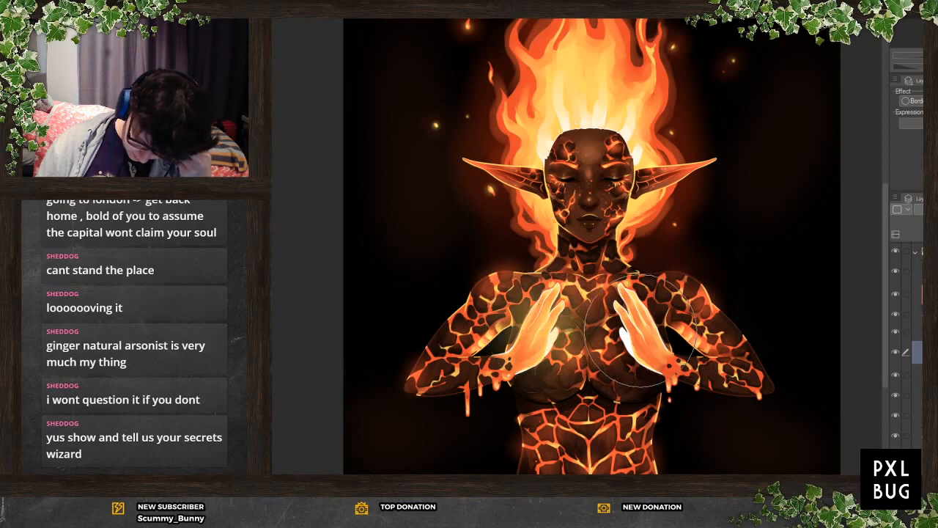
pyautogui.click(657, 338)
pyautogui.click(918, 210)
pyautogui.click(918, 339)
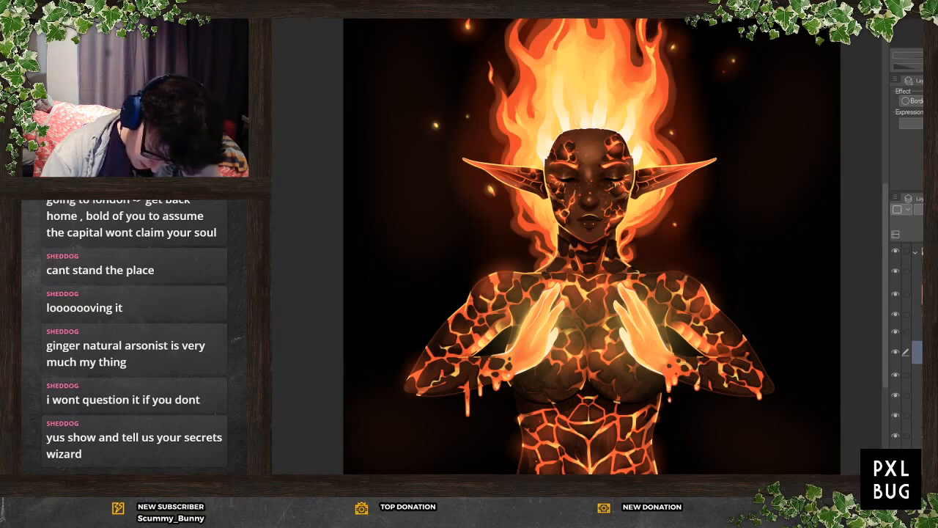
# Add a mask to the hand glow layer and brush the glow away from the backs and fingers of both hands
pyautogui.click(937, 234)
pyautogui.moveTo(510, 364); pyautogui.dragTo(549, 300)
pyautogui.moveTo(541, 340); pyautogui.dragTo(532, 355)
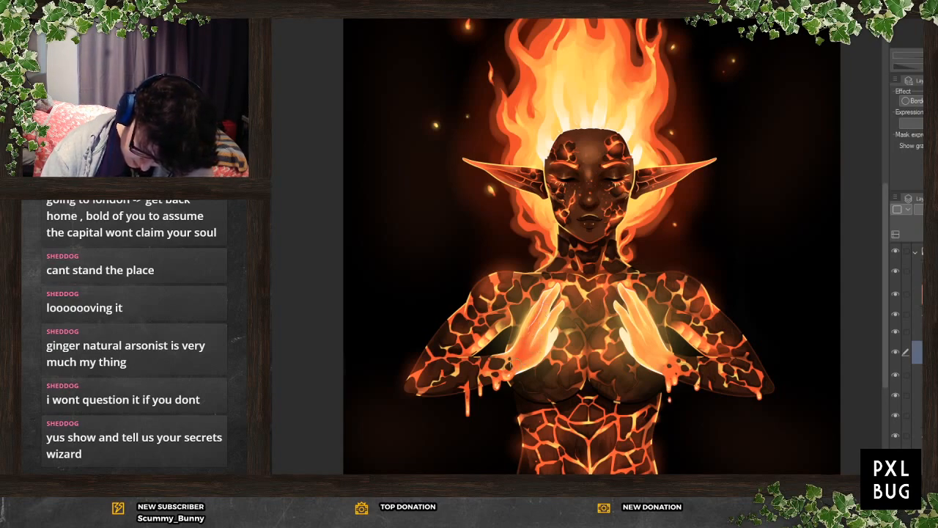
pyautogui.moveTo(630, 329)
pyautogui.mouseDown()
pyautogui.moveTo(645, 352)
pyautogui.moveTo(663, 354)
pyautogui.mouseUp()
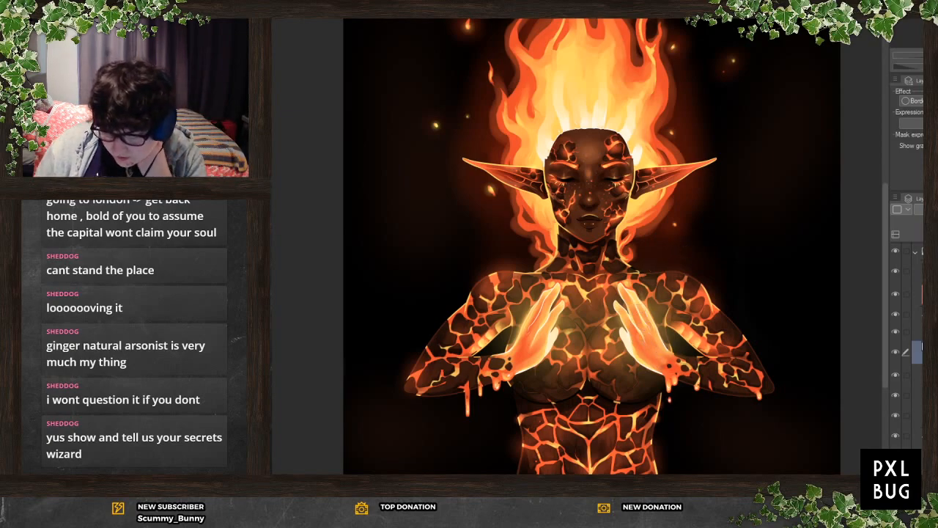
# Compare the hands with their glow layer hidden and shown, and try extra soft glow strokes over one hand on a new layer
pyautogui.click(896, 353)
pyautogui.click(896, 354)
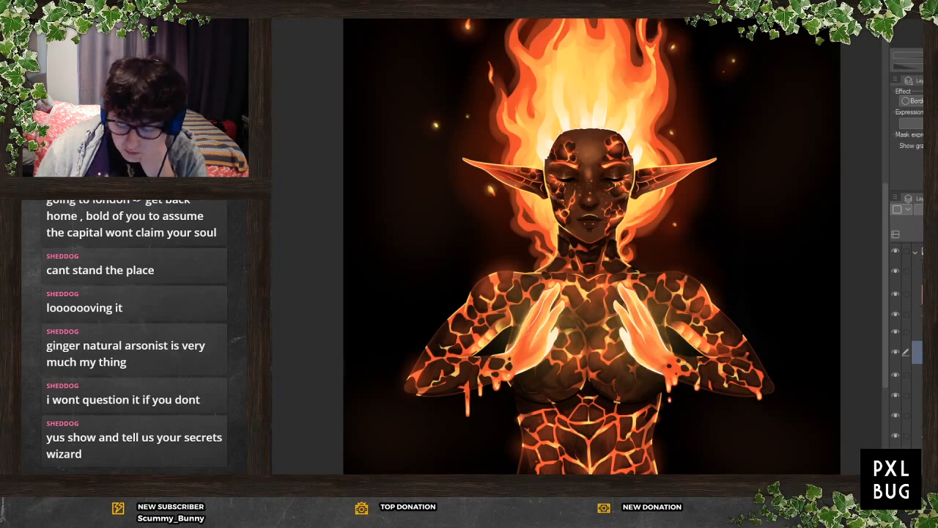
pyautogui.hotkey('ctrl', 'shift', 'n')
pyautogui.click(919, 209)
pyautogui.click(917, 340)
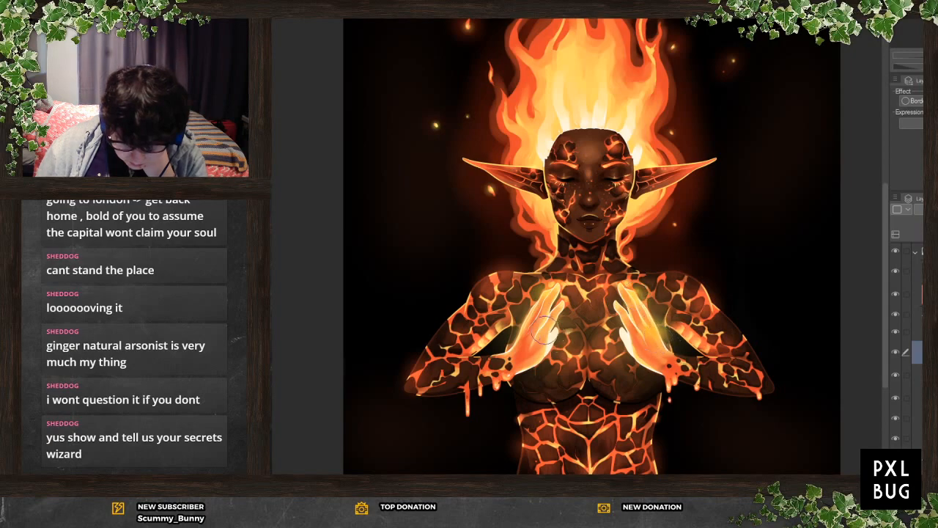
pyautogui.moveTo(525, 324); pyautogui.dragTo(547, 311)
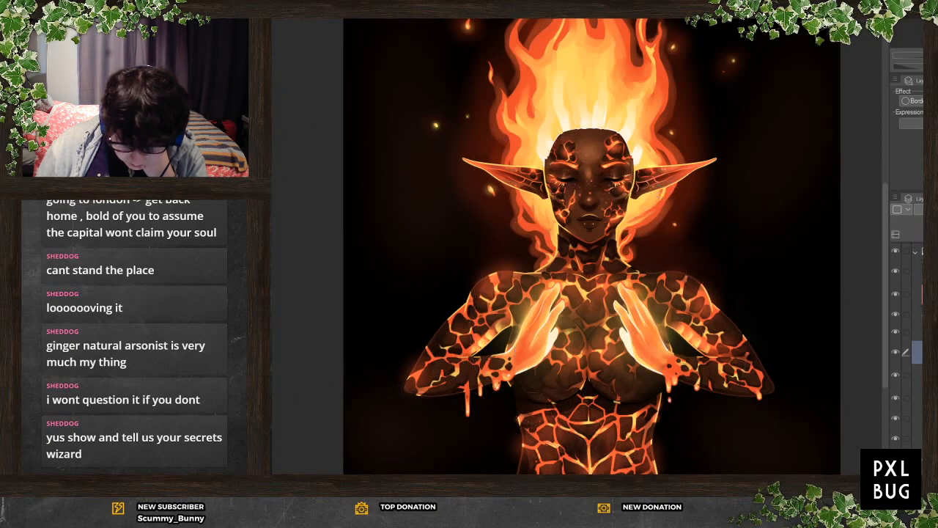
# Compare the illustration with the layer directly below the extra glow layer hidden and shown
pyautogui.click(918, 375)
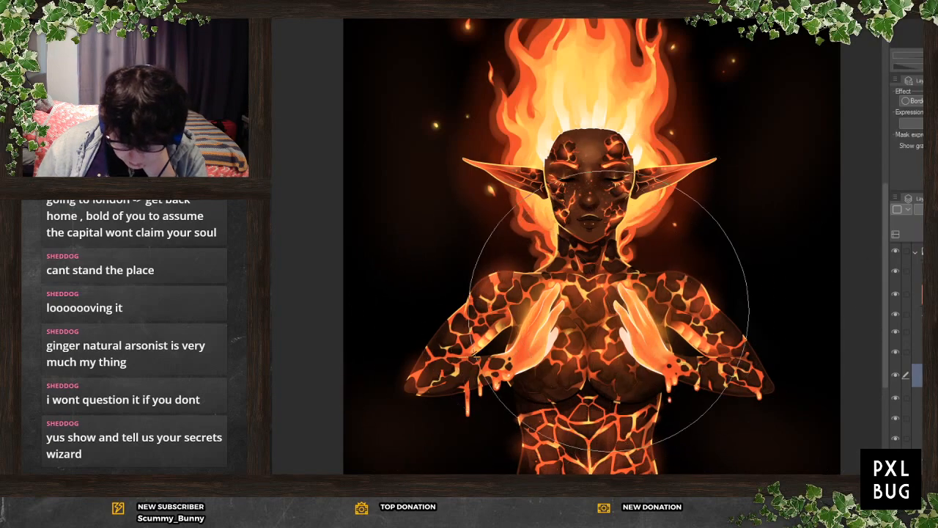
pyautogui.click(895, 377)
pyautogui.click(895, 377)
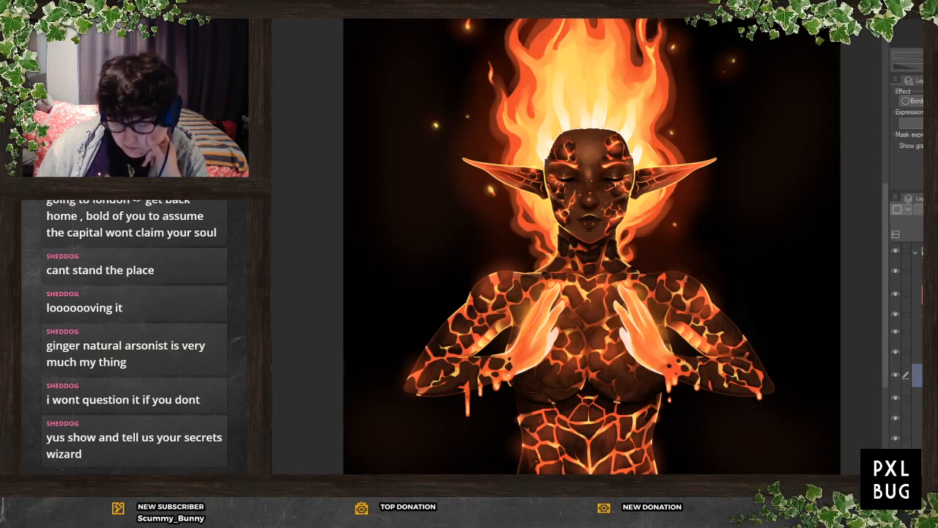
pyautogui.click(895, 376)
pyautogui.click(894, 377)
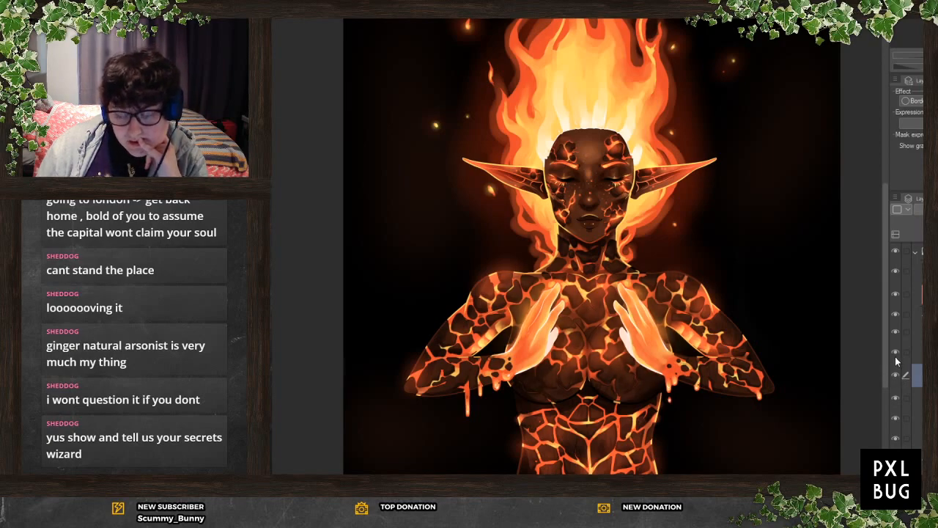
# Toggle the extra glow layer to judge its effect on the hands, and delete it
pyautogui.click(895, 354)
pyautogui.click(894, 355)
pyautogui.click(895, 356)
pyautogui.click(895, 356)
pyautogui.click(913, 357)
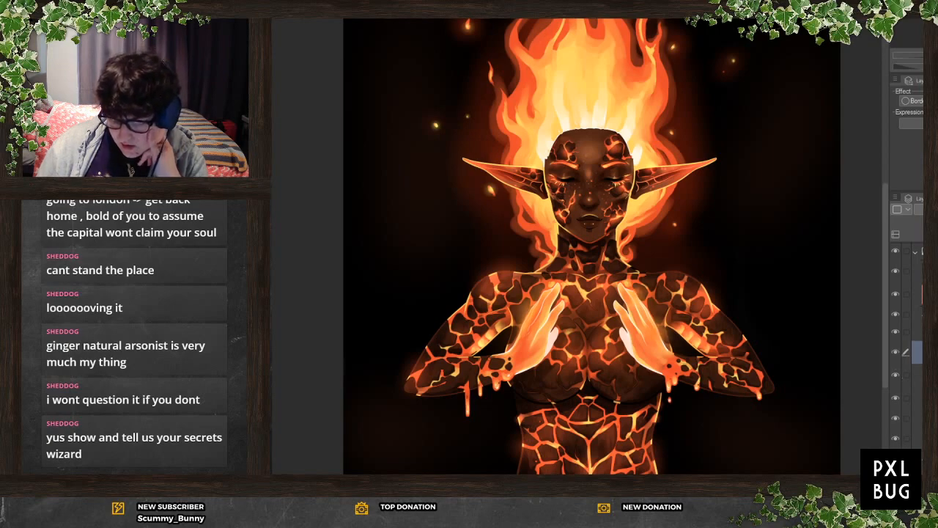
pyautogui.press('Delete')
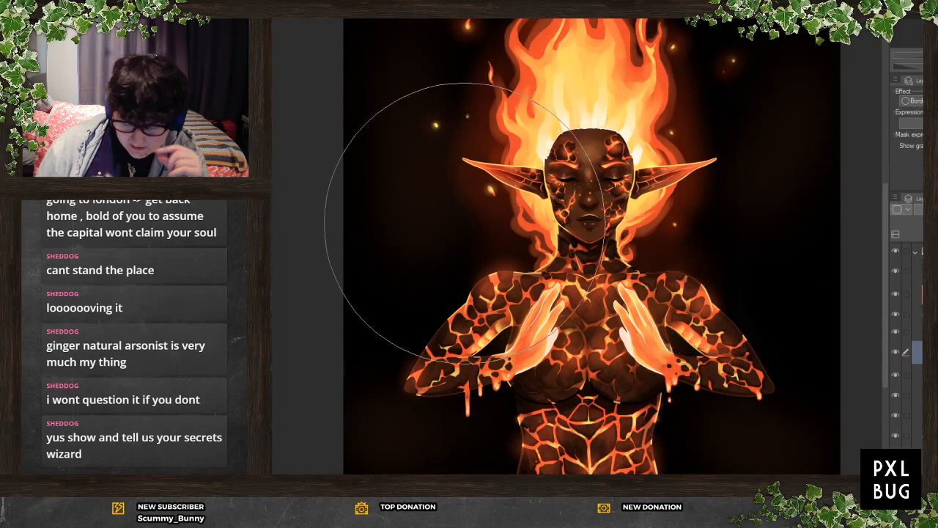
# Examine the balance of flames, embers, hands and dark background across the full composition and at closer range
pyautogui.scroll(-1, 473, 243)
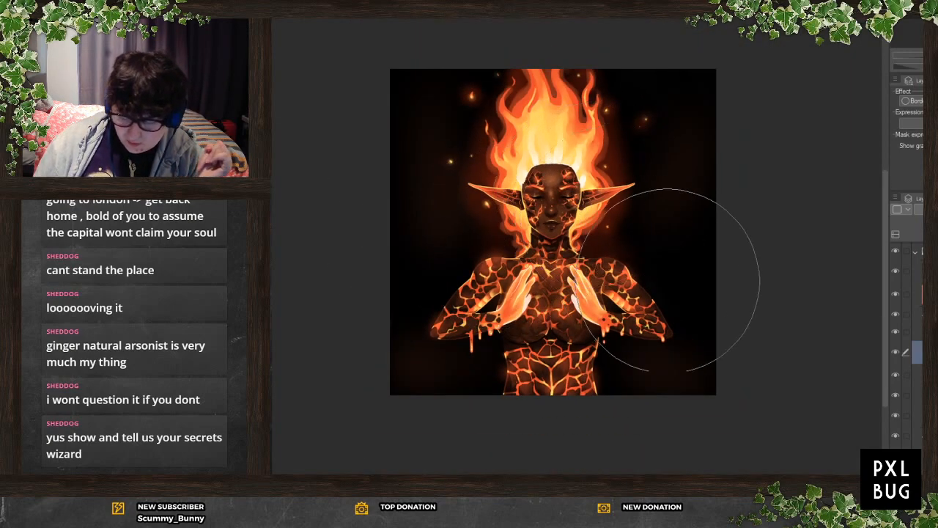
pyautogui.scroll(-1, 660, 286)
pyautogui.scroll(2, 524, 176)
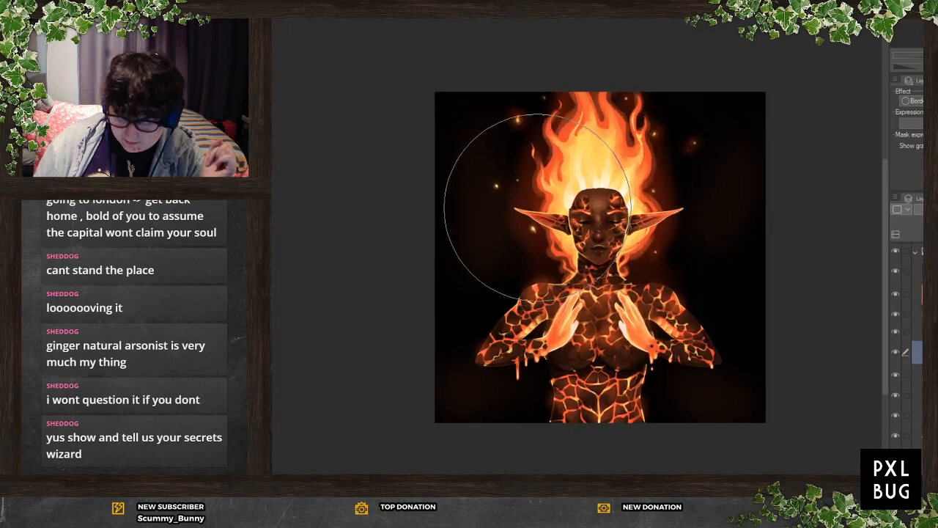
pyautogui.scroll(1, 616, 107)
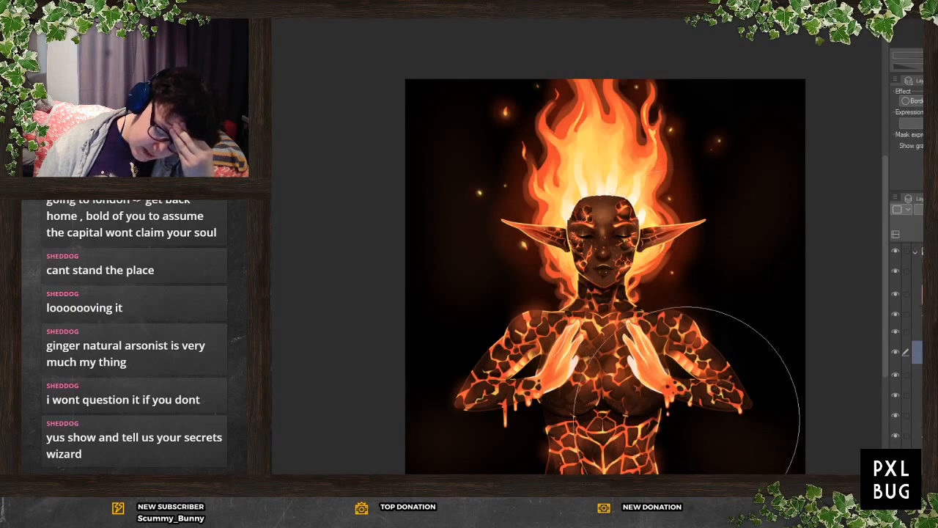
pyautogui.scroll(1, 675, 282)
pyautogui.scroll(-1, 740, 351)
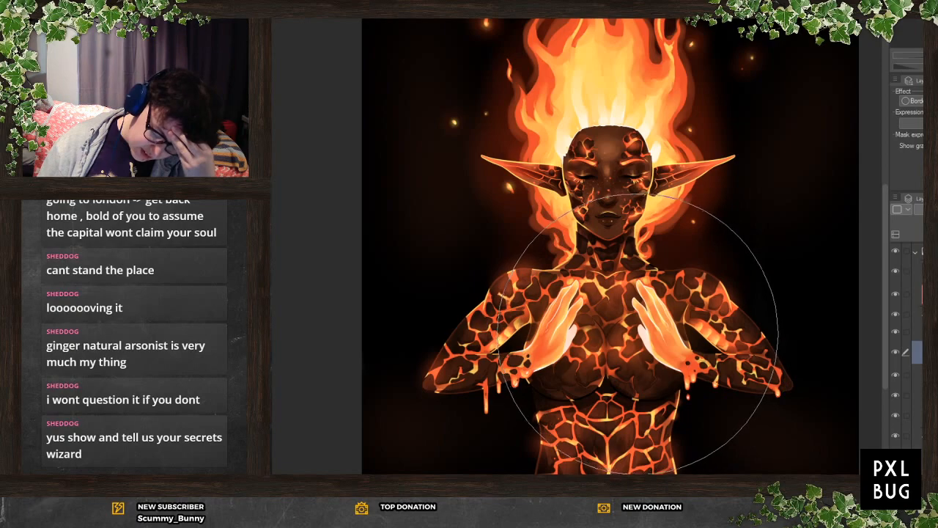
pyautogui.scroll(-1, 662, 397)
pyautogui.scroll(1, 610, 392)
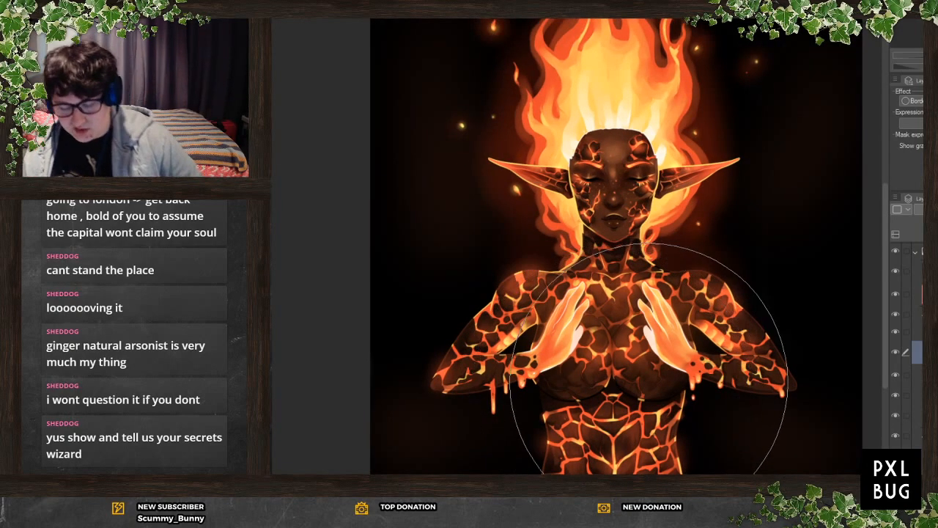
pyautogui.scroll(-2, 577, 310)
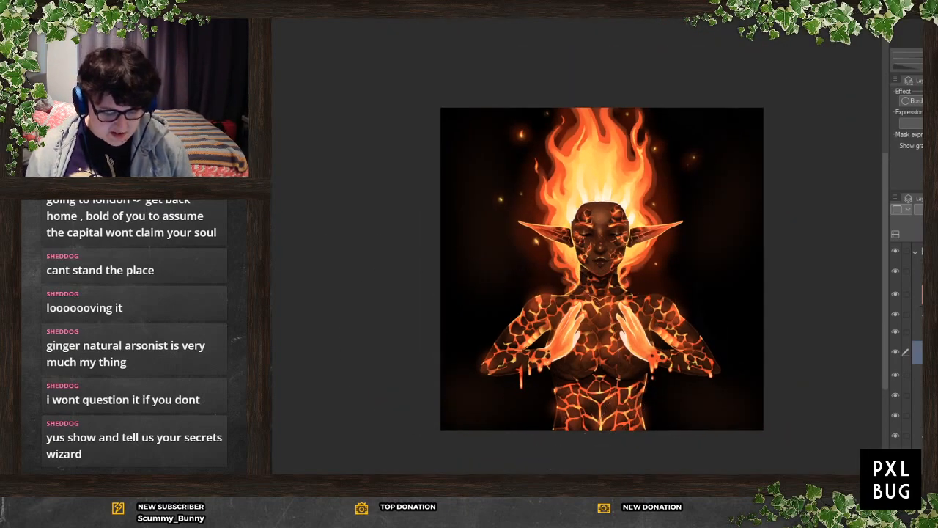
pyautogui.scroll(1, 663, 381)
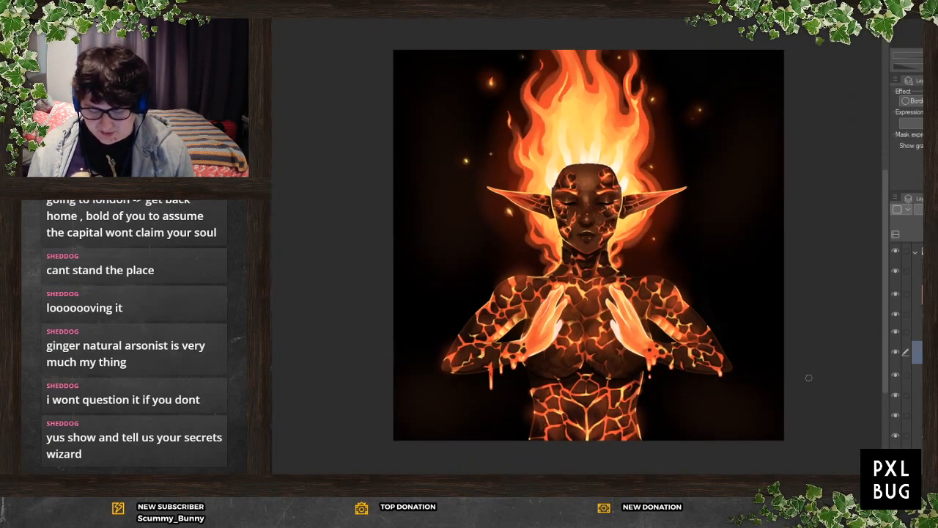
pyautogui.moveTo(883, 342); pyautogui.dragTo(884, 327)
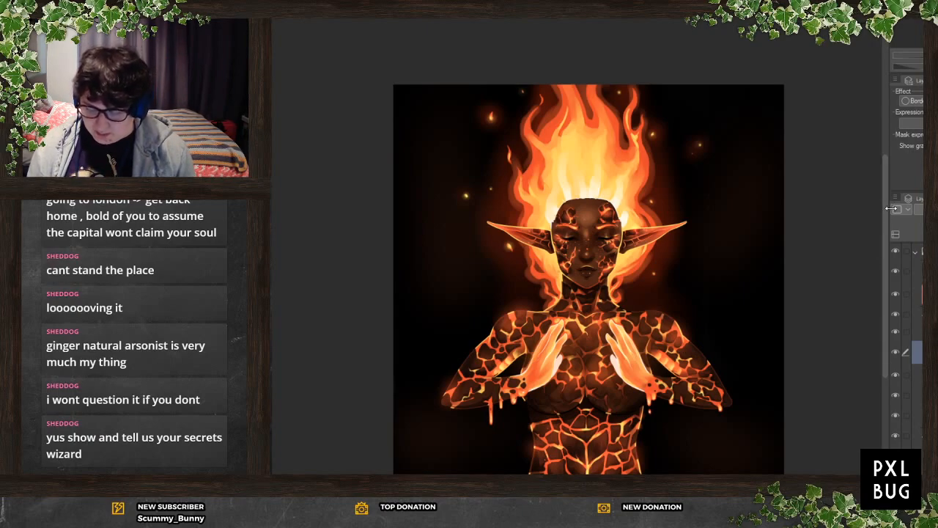
pyautogui.scroll(-1, 885, 214)
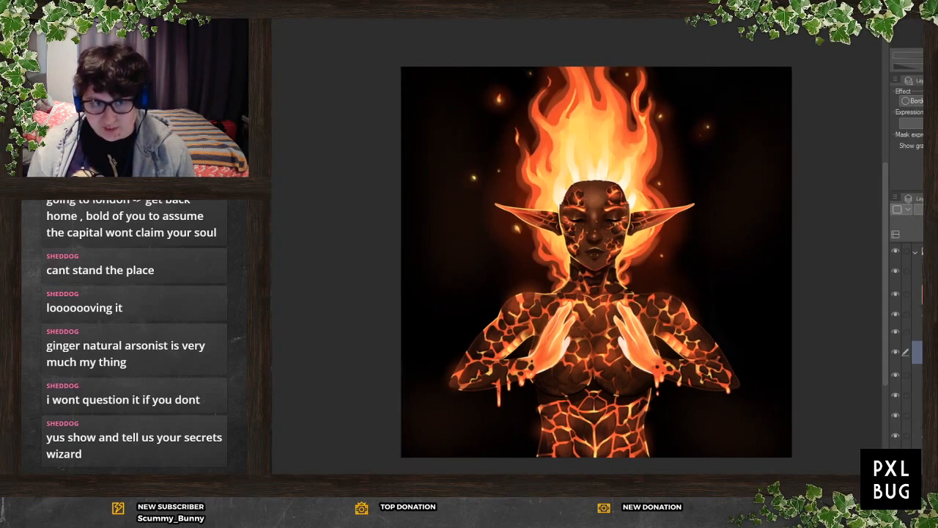
pyautogui.scroll(1, 642, 459)
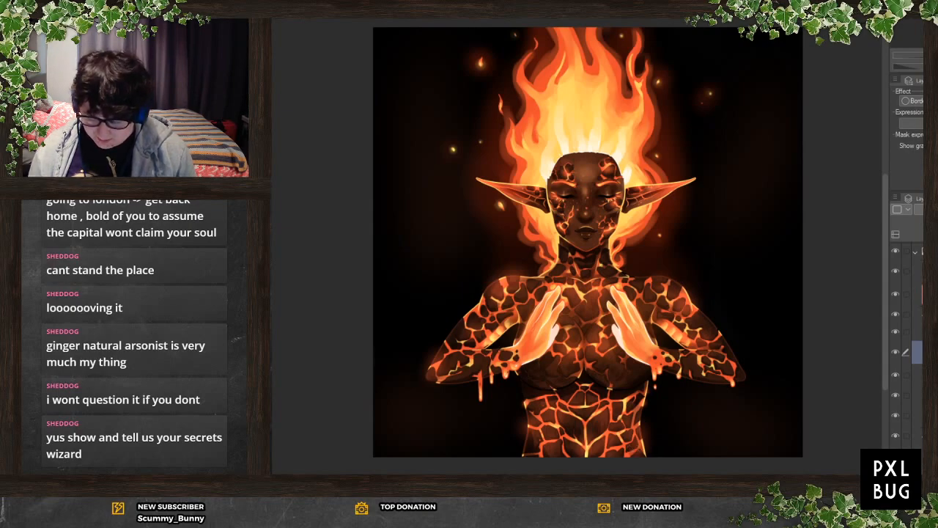
# Inspect the glowing hands and chest close up and look through the layer stack, selecting a layer further down
pyautogui.click(918, 332)
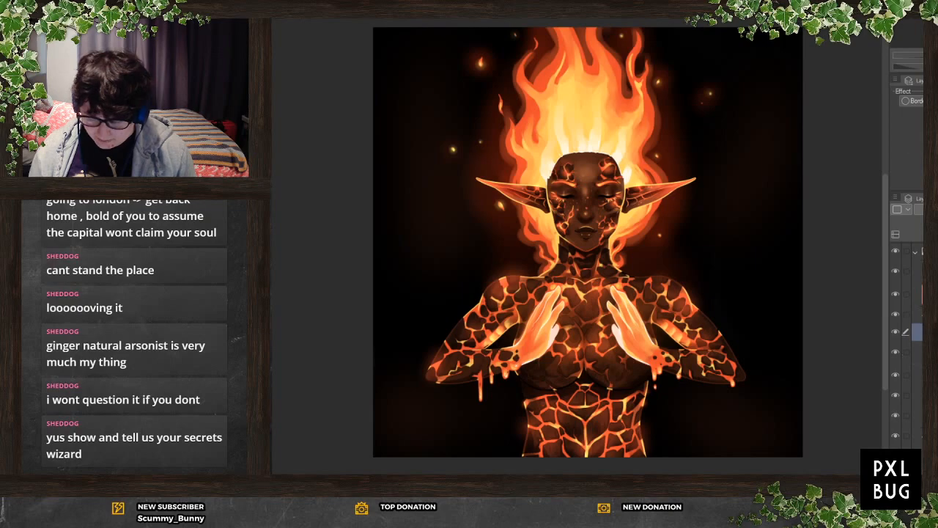
pyautogui.scroll(5, 613, 276)
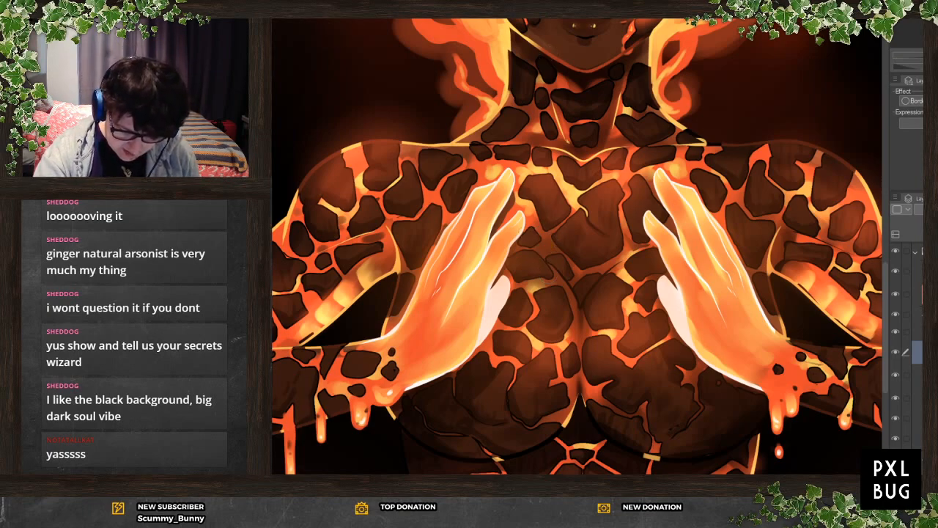
pyautogui.scroll(-5, 906, 345)
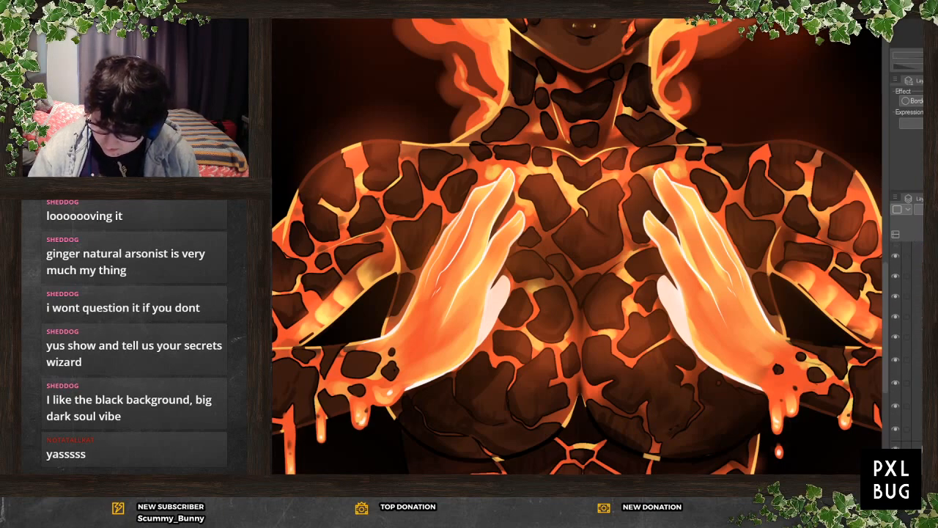
pyautogui.scroll(-2, 907, 344)
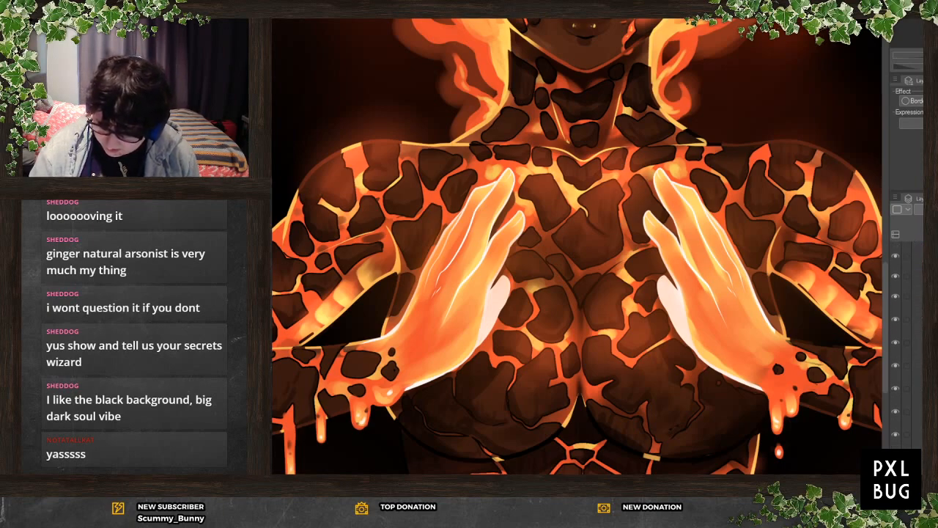
pyautogui.scroll(-5, 907, 344)
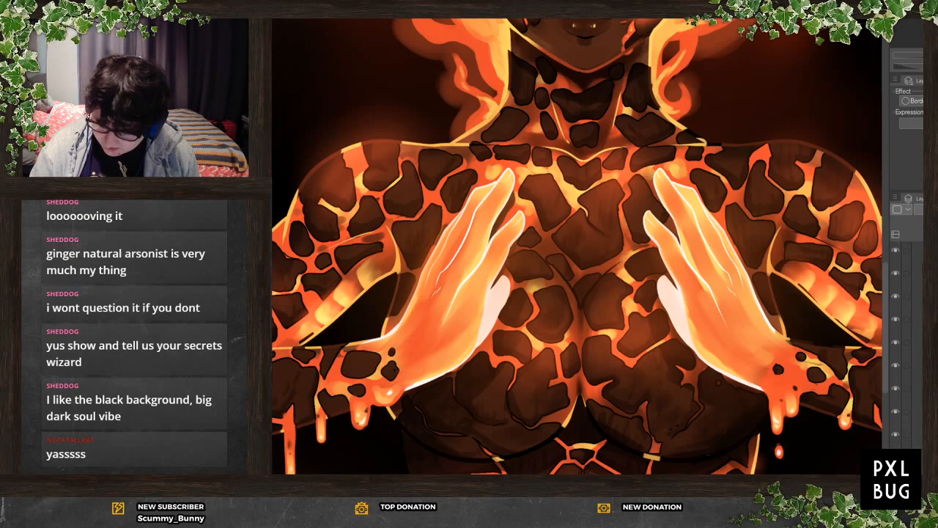
pyautogui.click(917, 446)
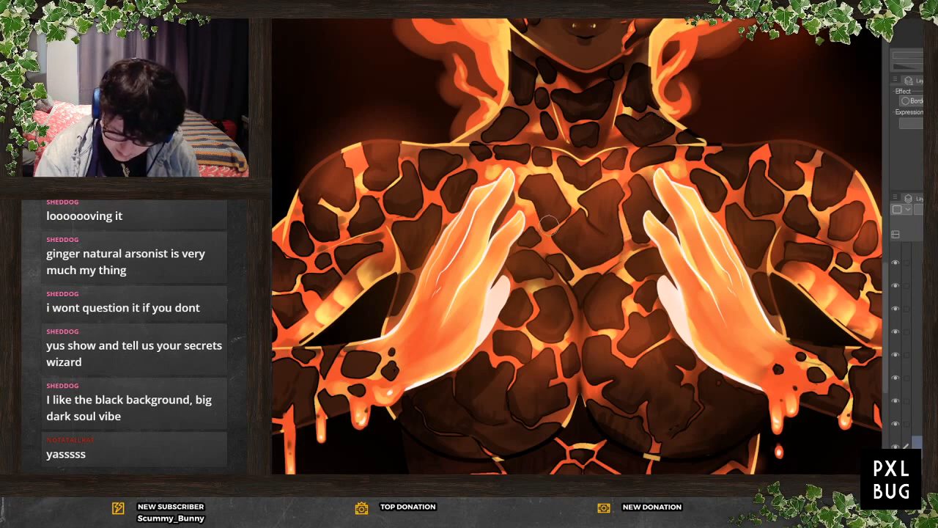
# Review how the hands and molten cracks read from the torso view out to the whole figure
pyautogui.scroll(-6, 548, 225)
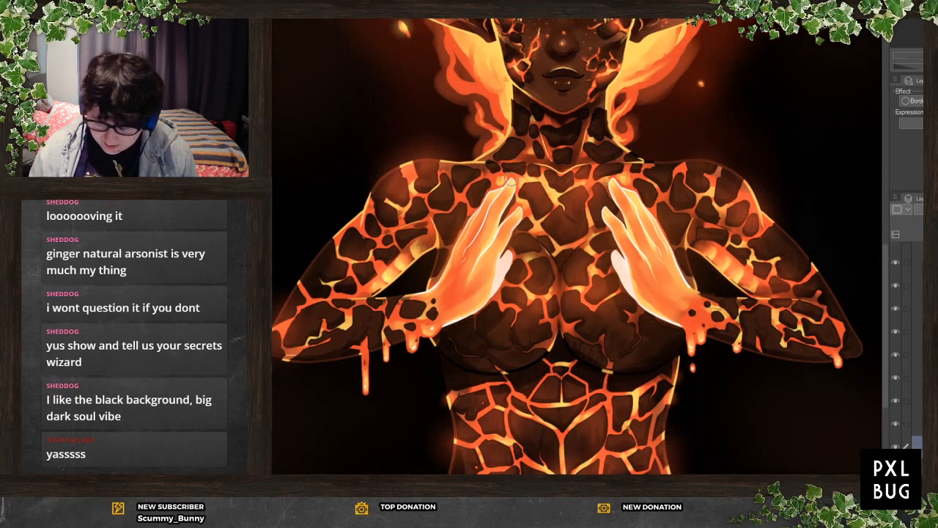
pyautogui.scroll(2, 629, 253)
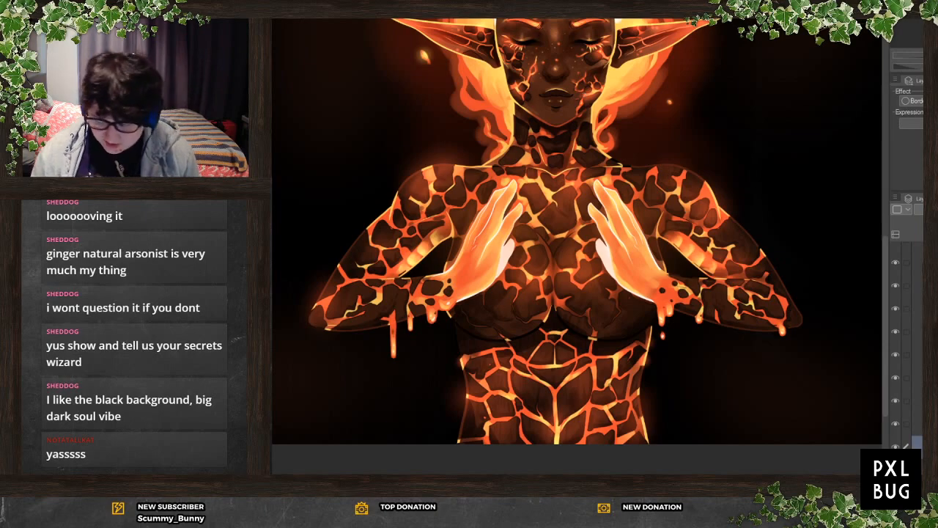
pyautogui.scroll(-3, 500, 304)
pyautogui.scroll(1, 464, 236)
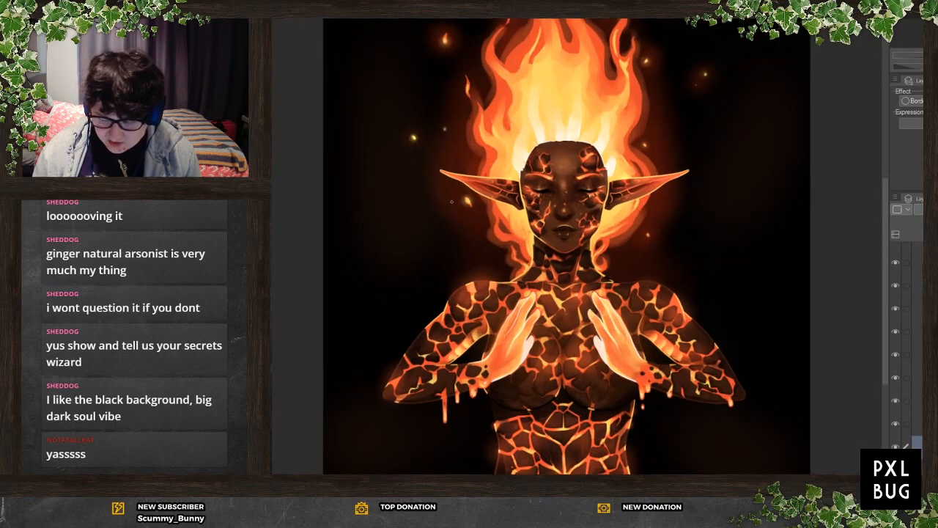
pyautogui.scroll(-1, 575, 253)
pyautogui.scroll(1, 383, 138)
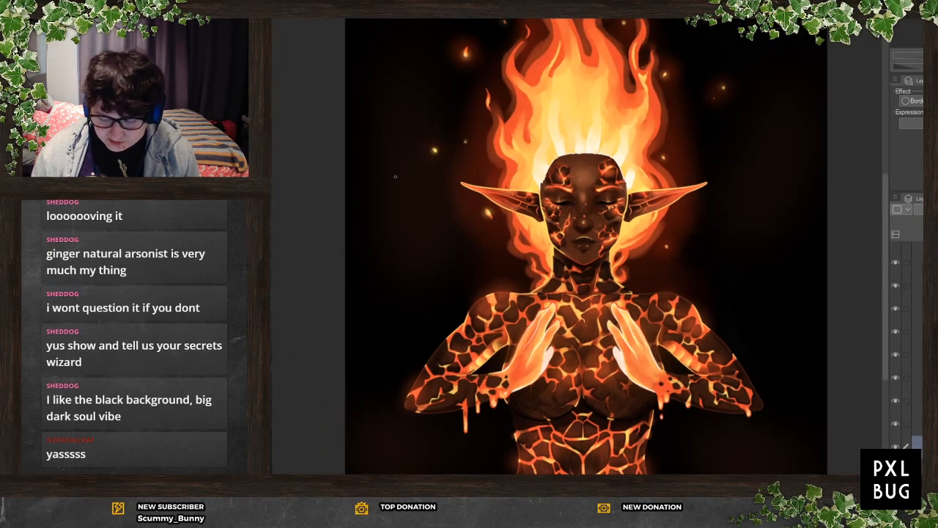
pyautogui.scroll(1, 396, 198)
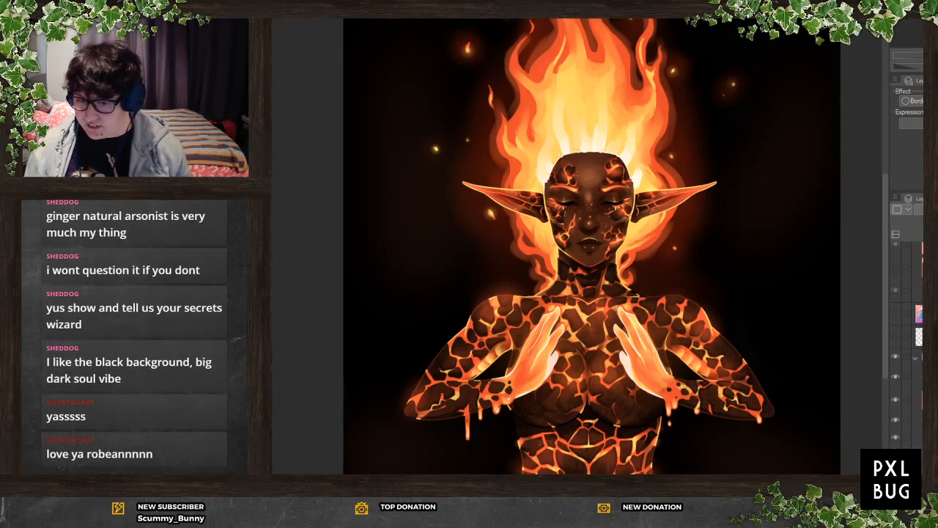
# Collapse the open layer group and briefly show the #LADYGAIADTIYS reference image to compare it with the finished fire elf
pyautogui.click(915, 252)
pyautogui.click(895, 270)
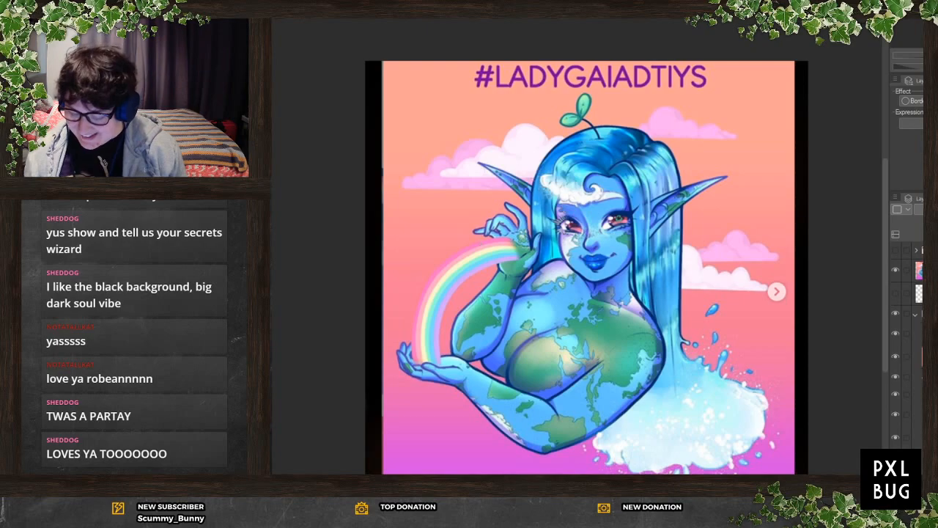
pyautogui.click(896, 269)
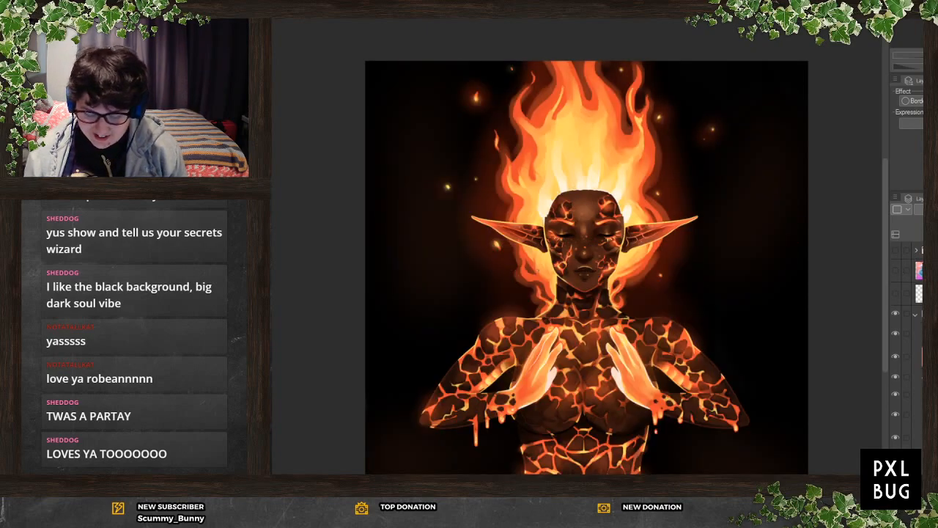